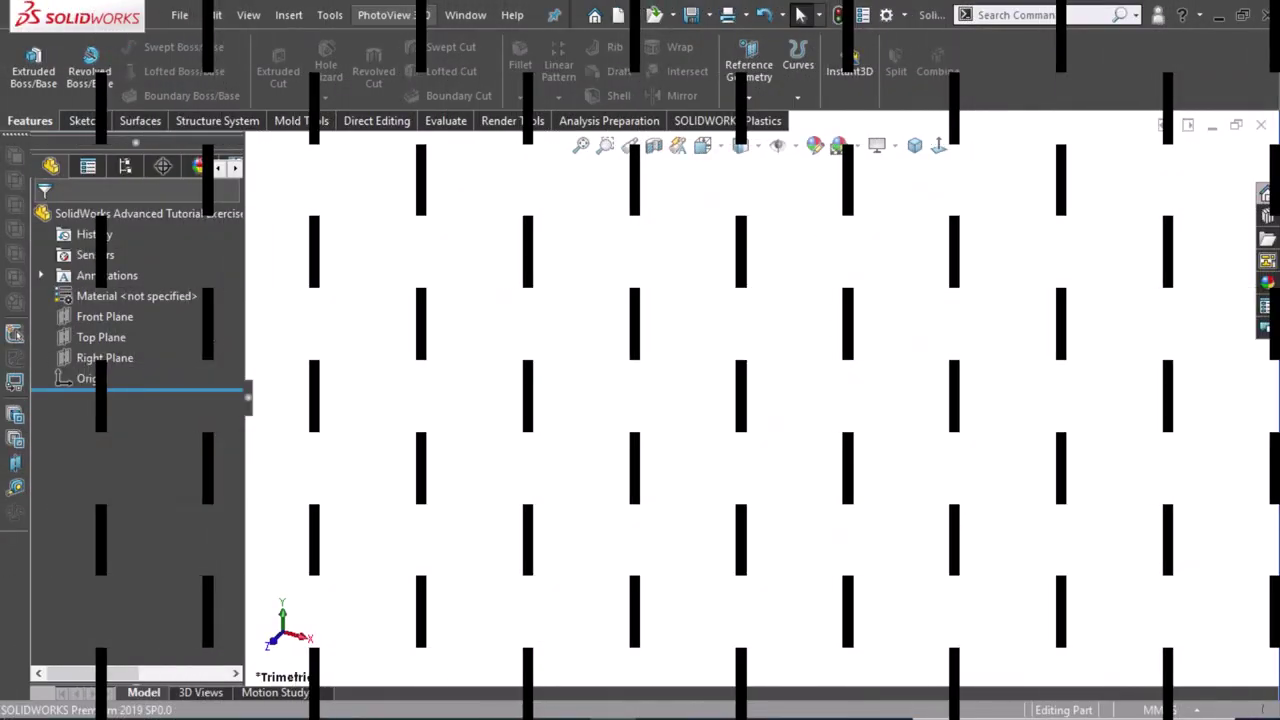
Sketch on the Top Plane a small circle at the origin and a second circle to its left.
click(118, 336)
click(138, 306)
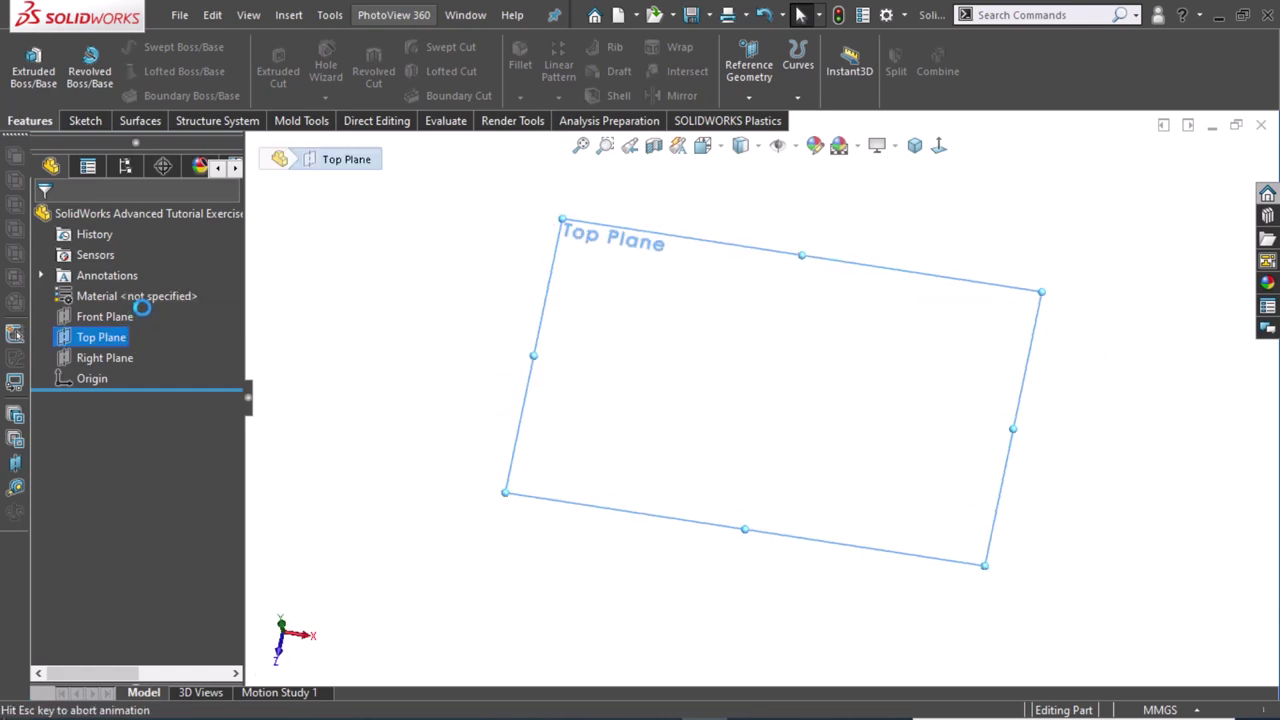
right_drag(416, 414, 489, 411)
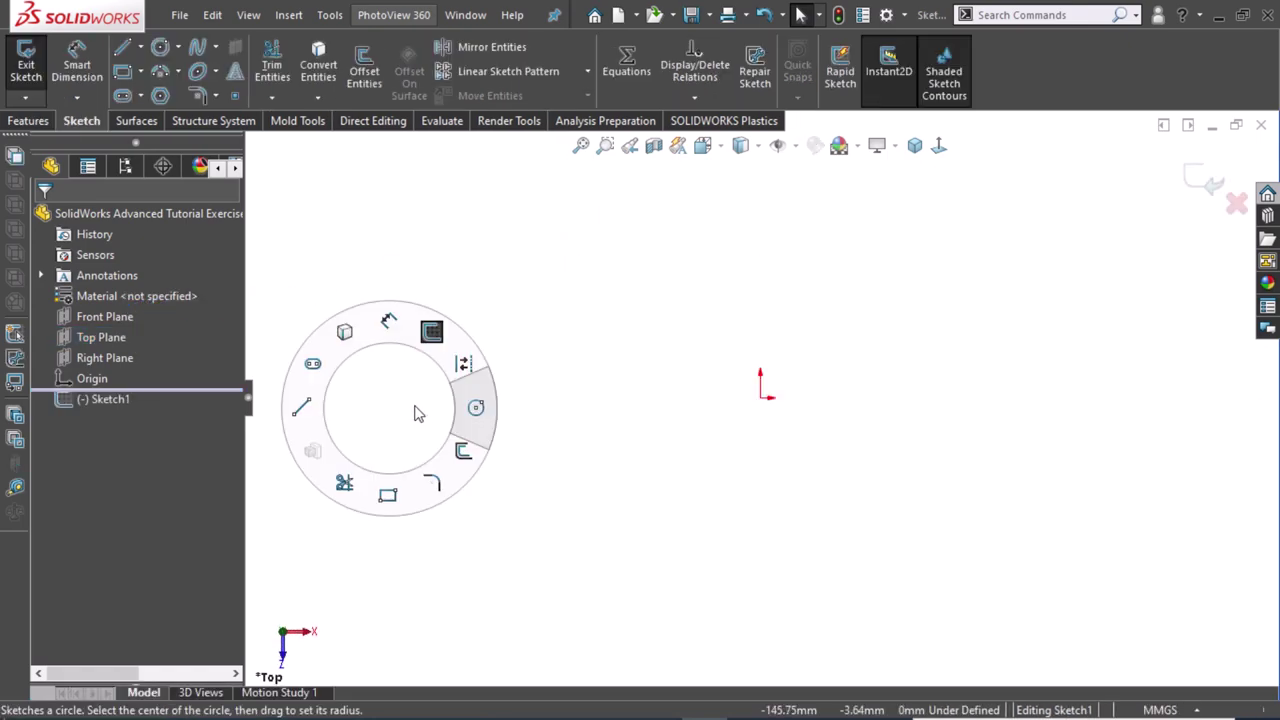
click(760, 398)
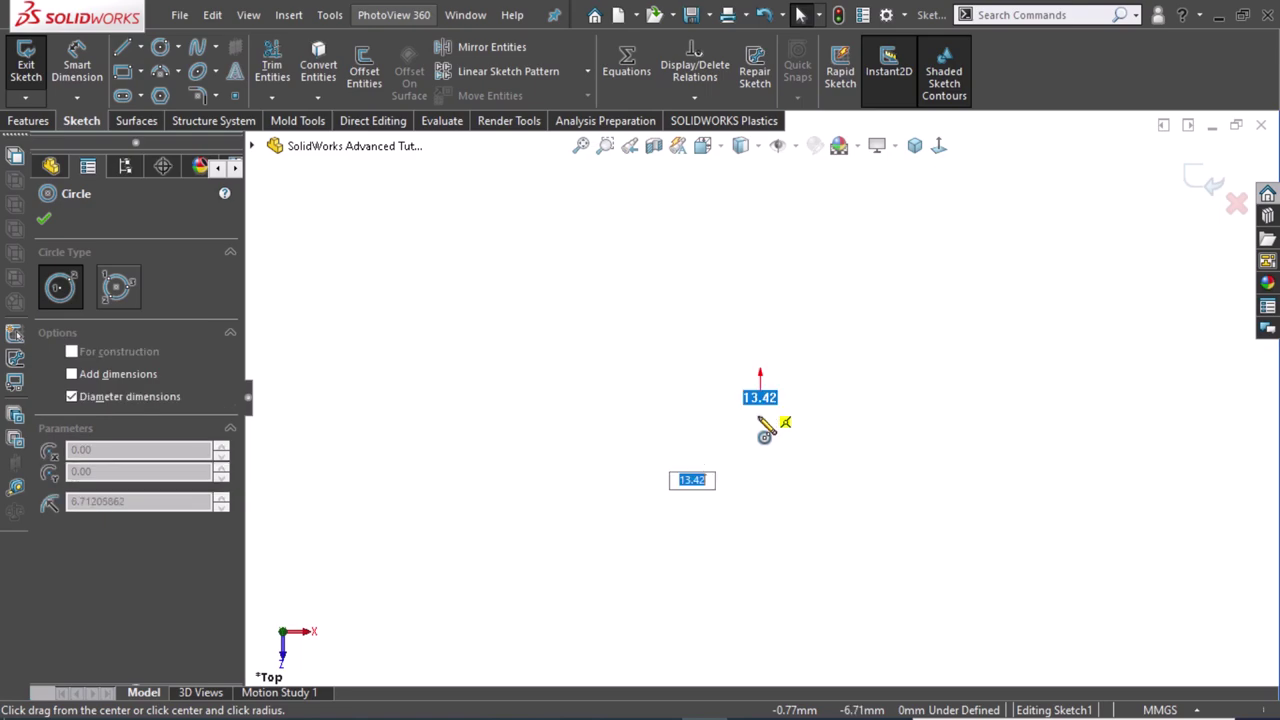
click(779, 421)
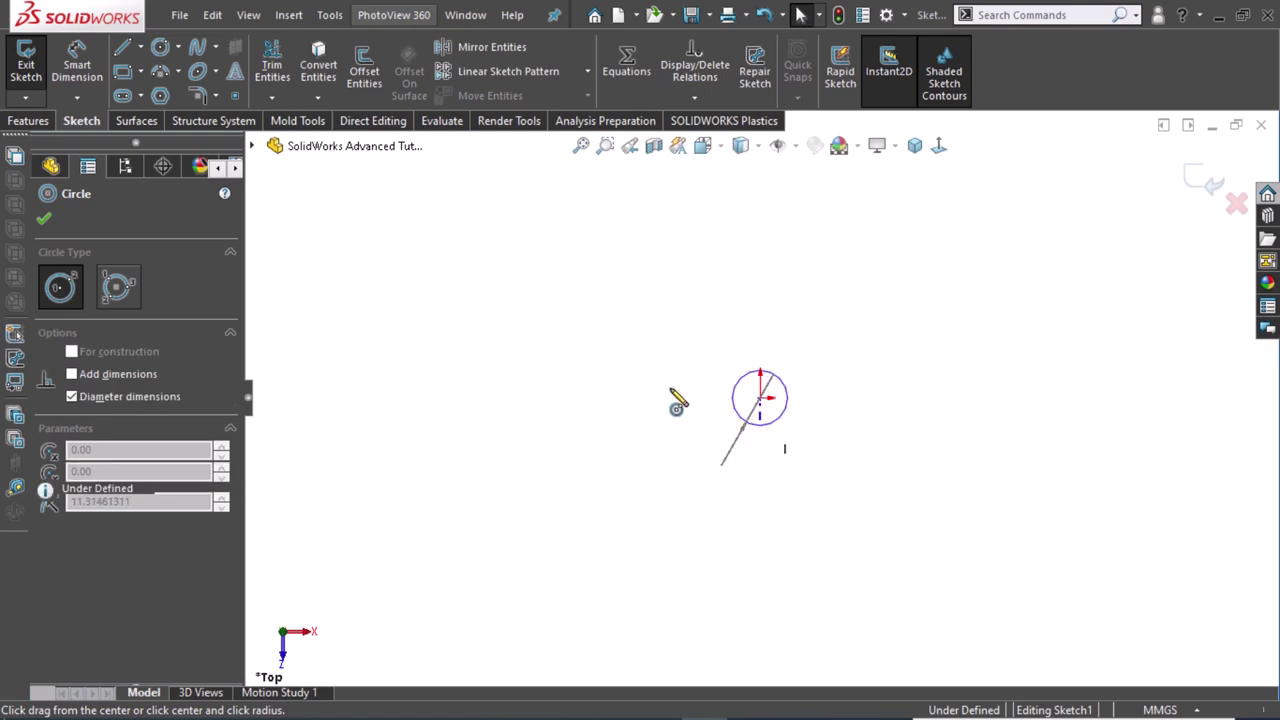
click(506, 399)
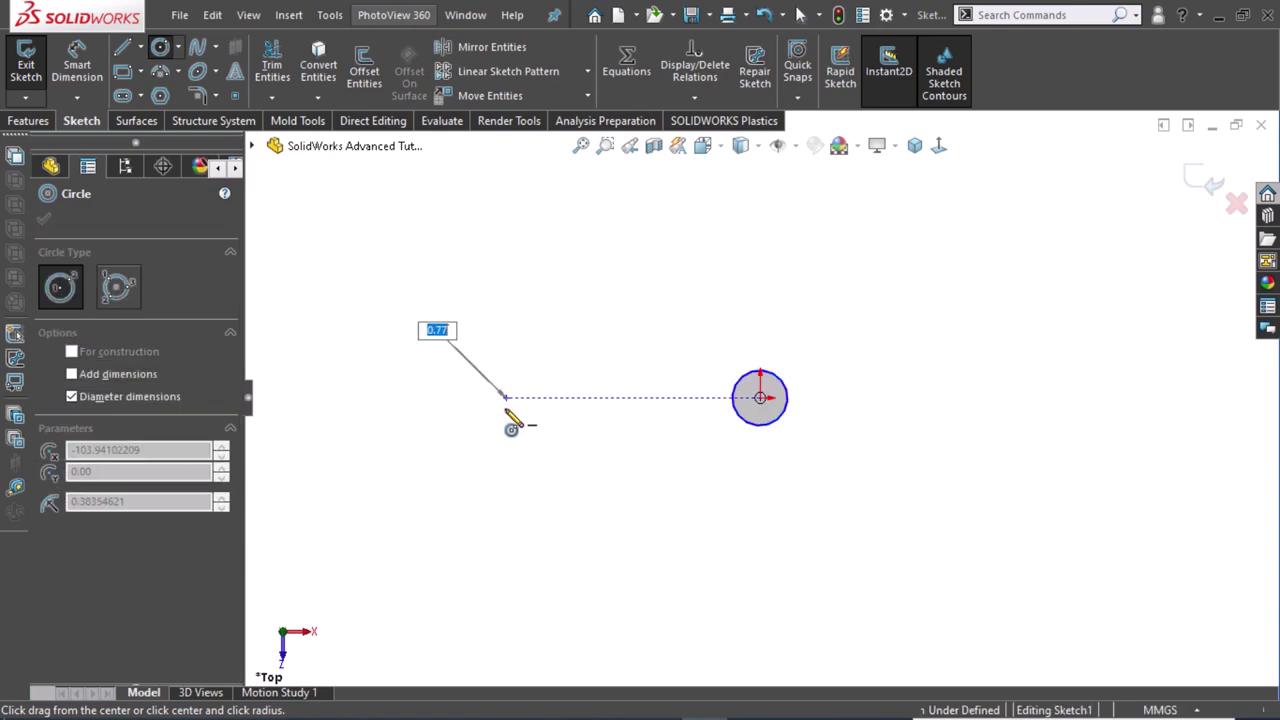
click(510, 428)
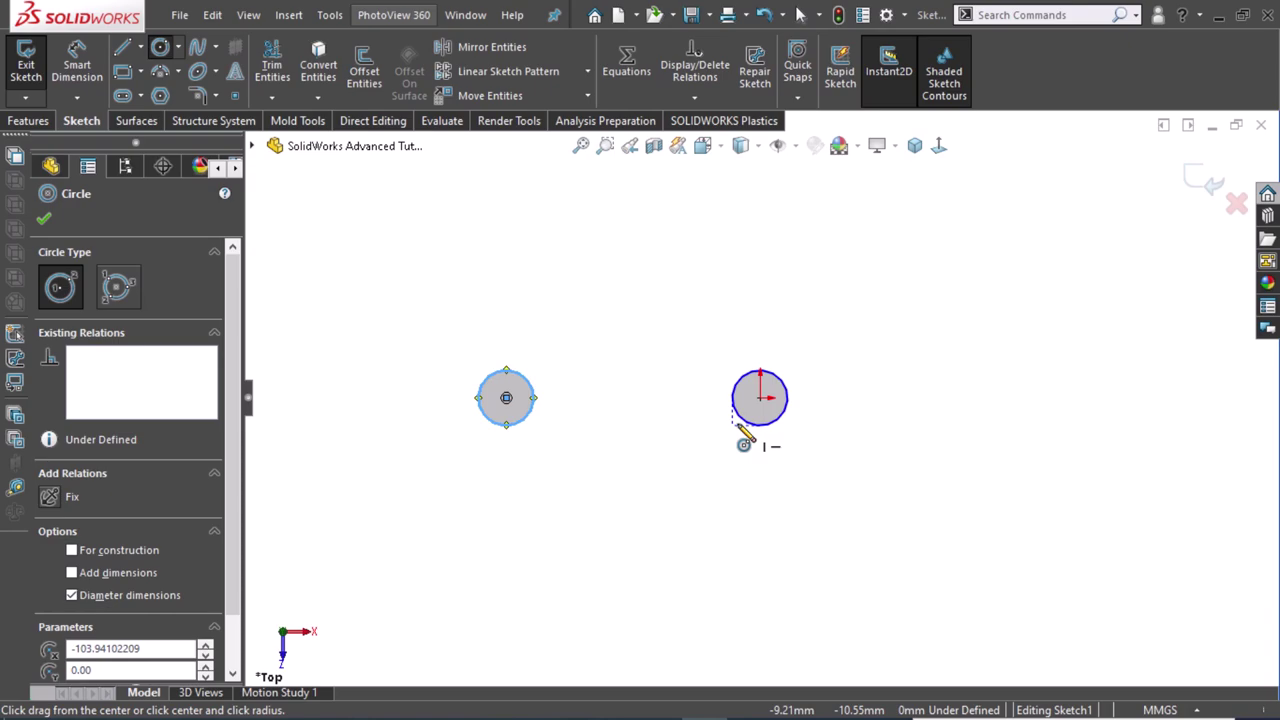
right_drag(1057, 385, 980, 375)
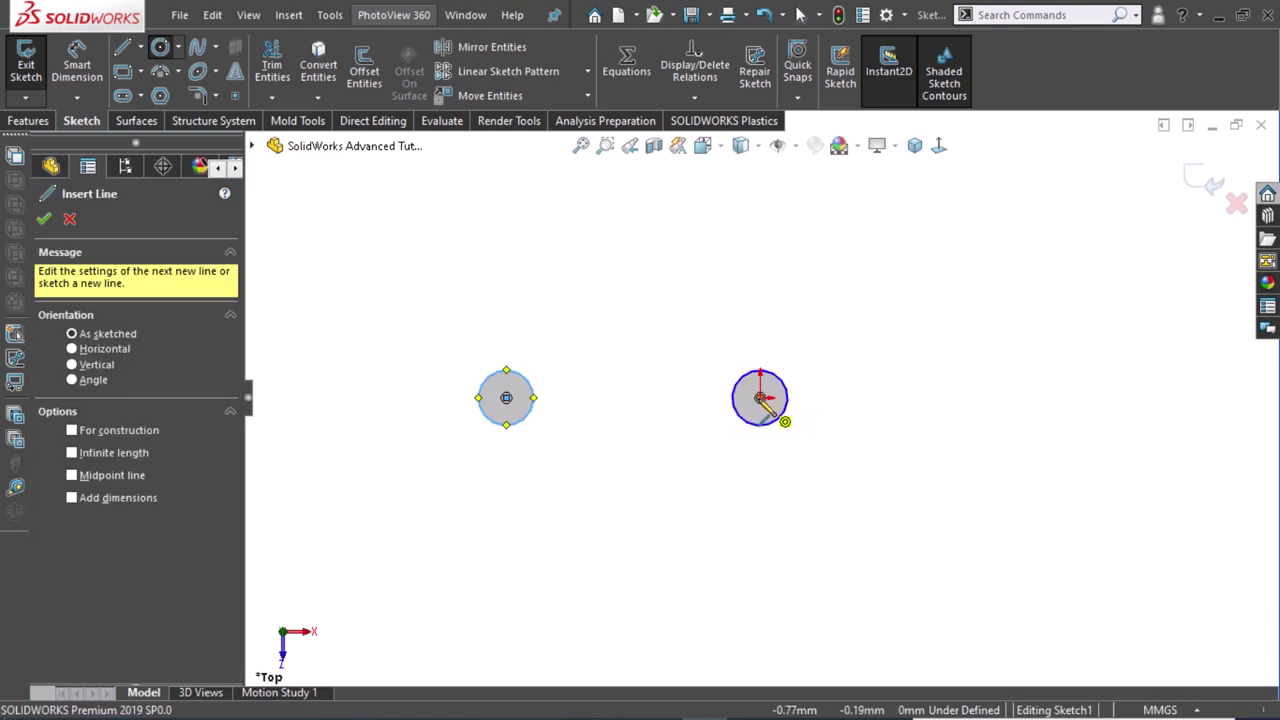
Draw a horizontal line through both circle centres and a vertical line across the left circle.
click(760, 398)
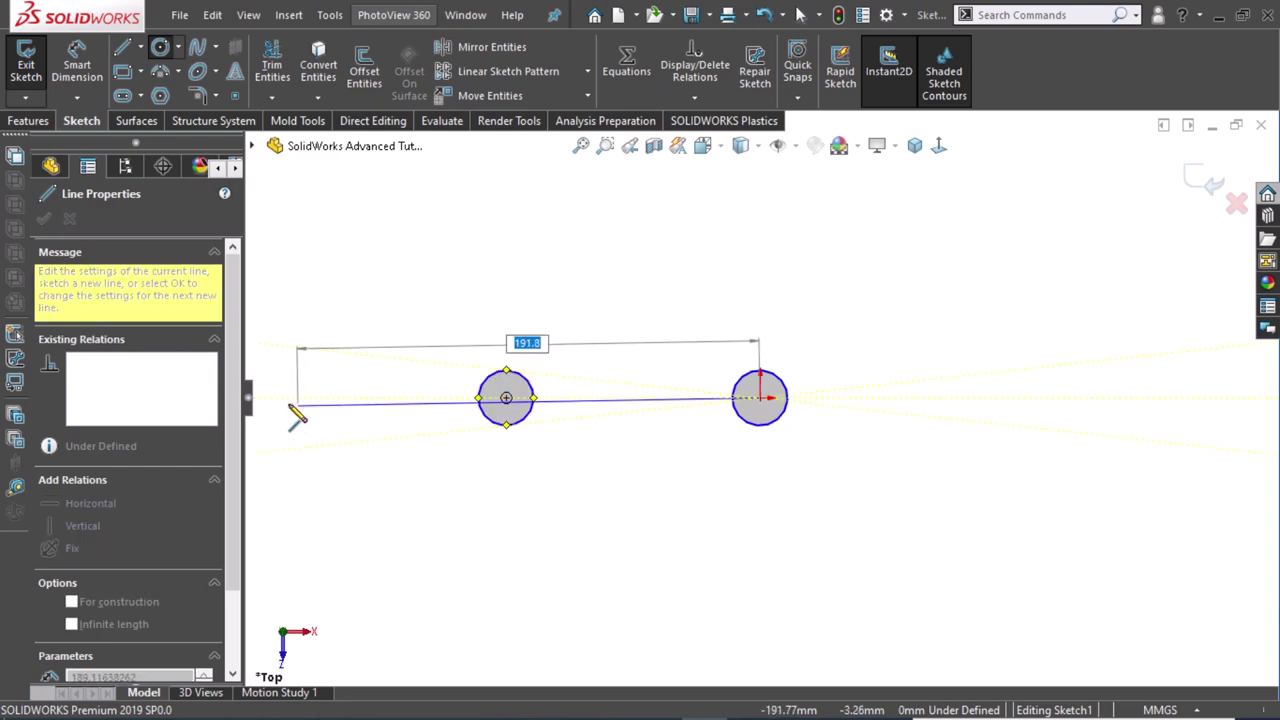
click(285, 399)
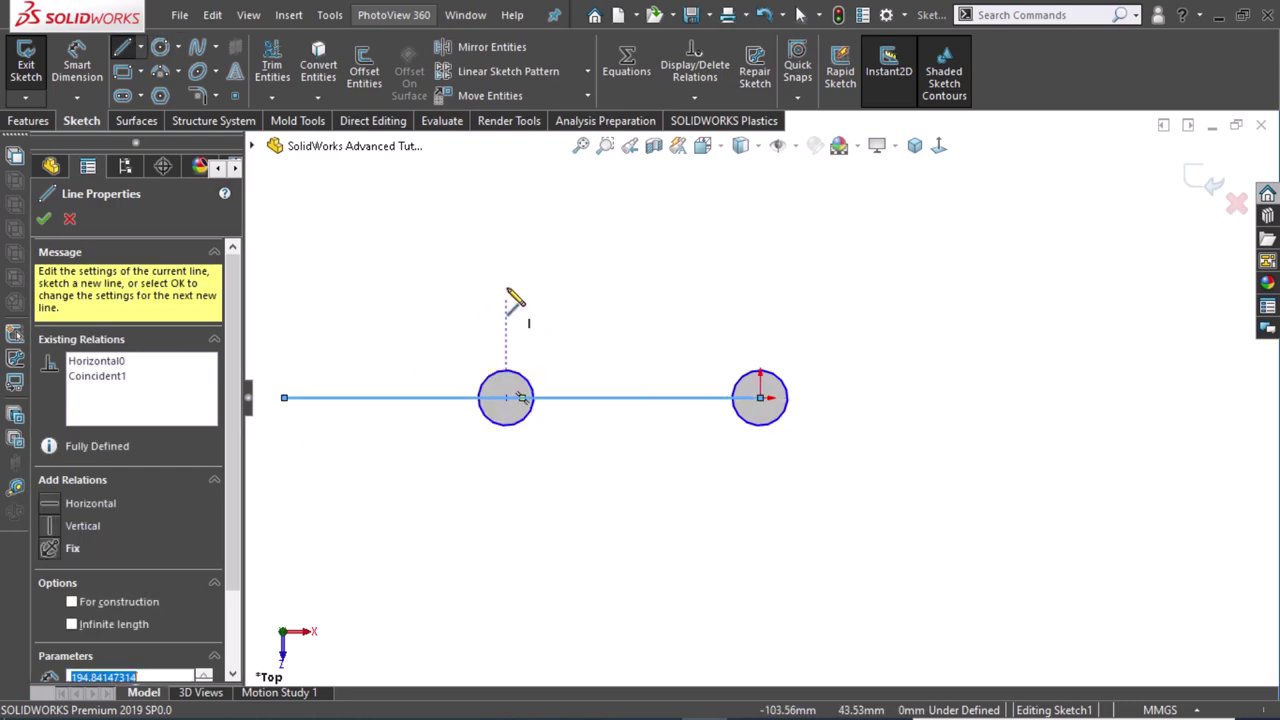
click(506, 280)
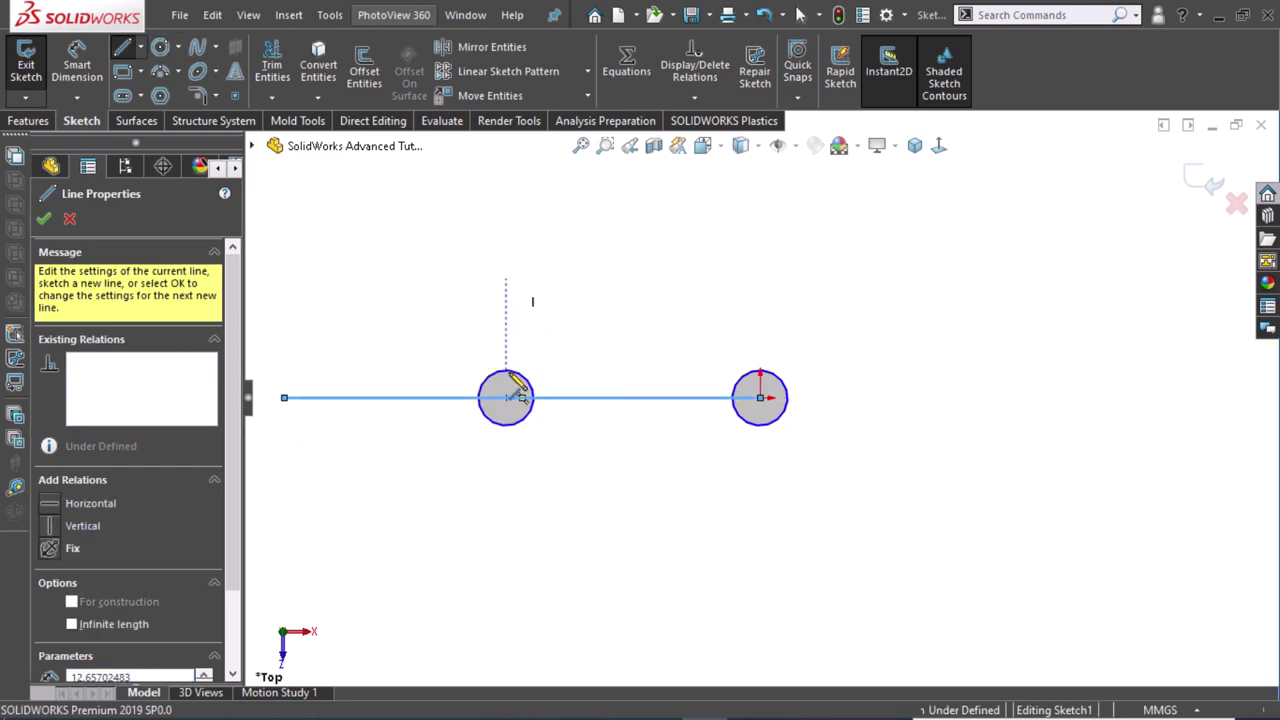
click(506, 477)
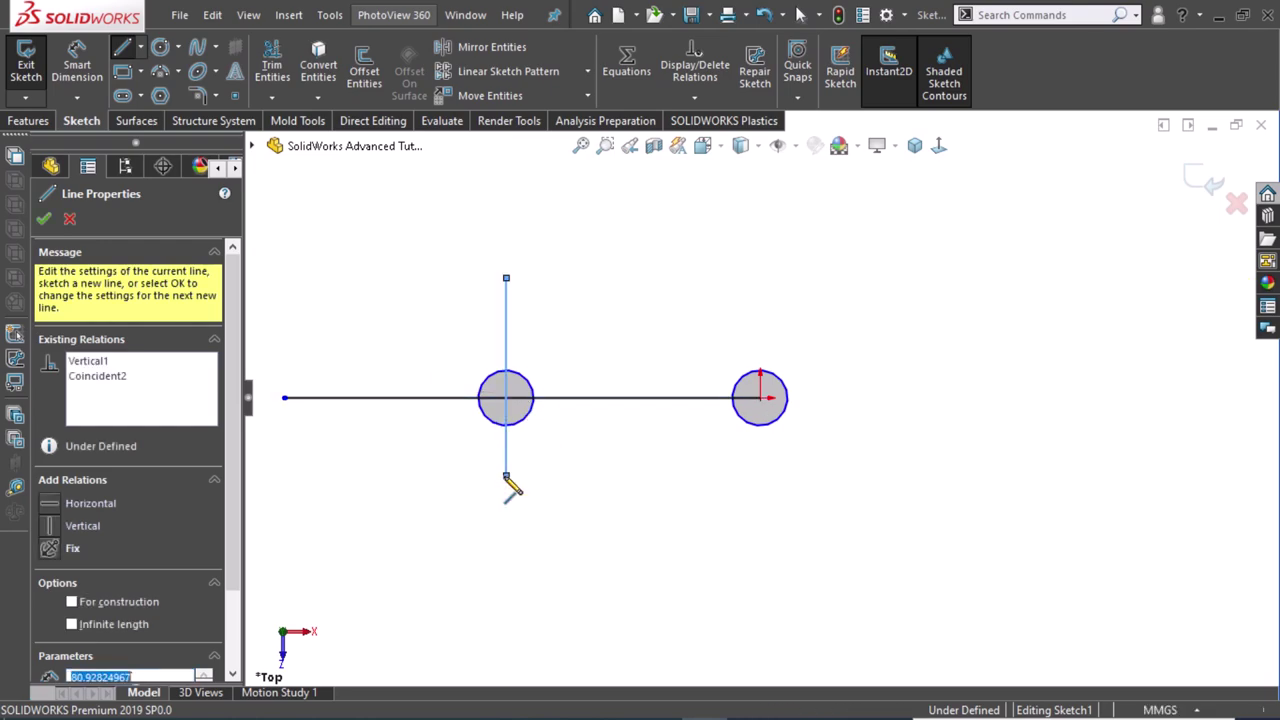
key(Escape)
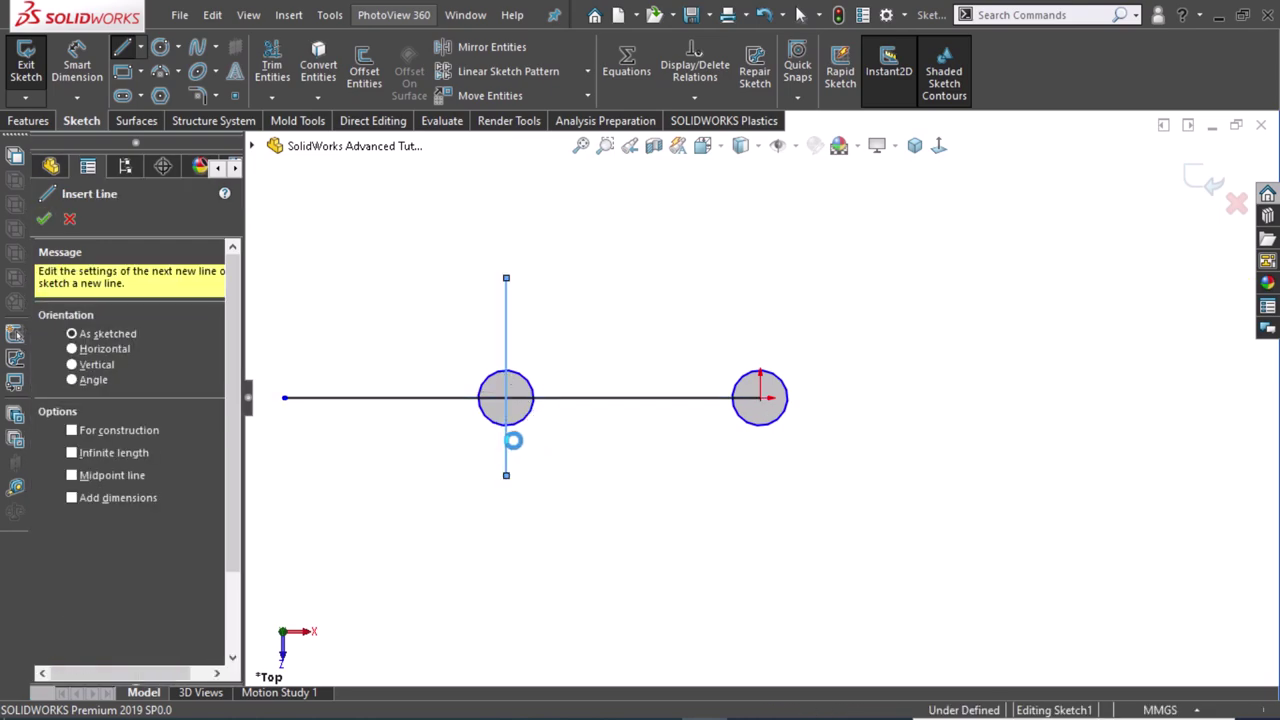
key(Escape)
Make the left circle's centre the vertical line's midpoint and convert both lines to construction.
click(507, 440)
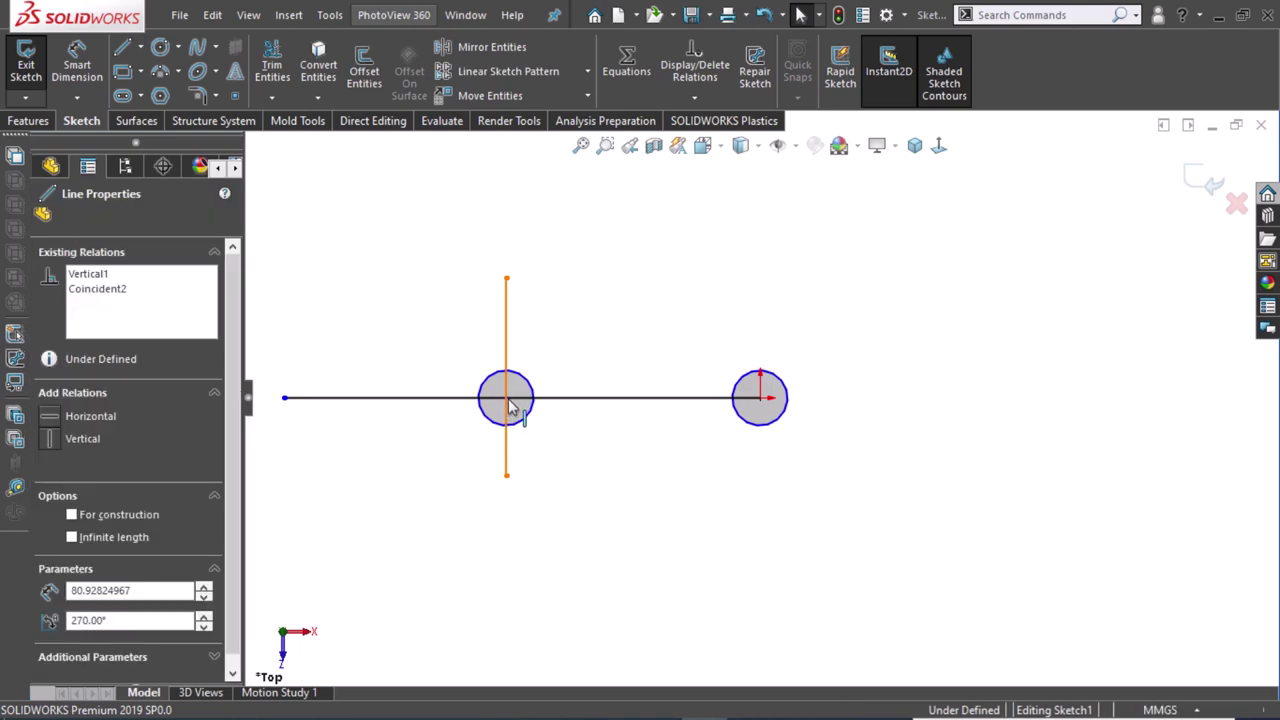
ctrl+click(507, 397)
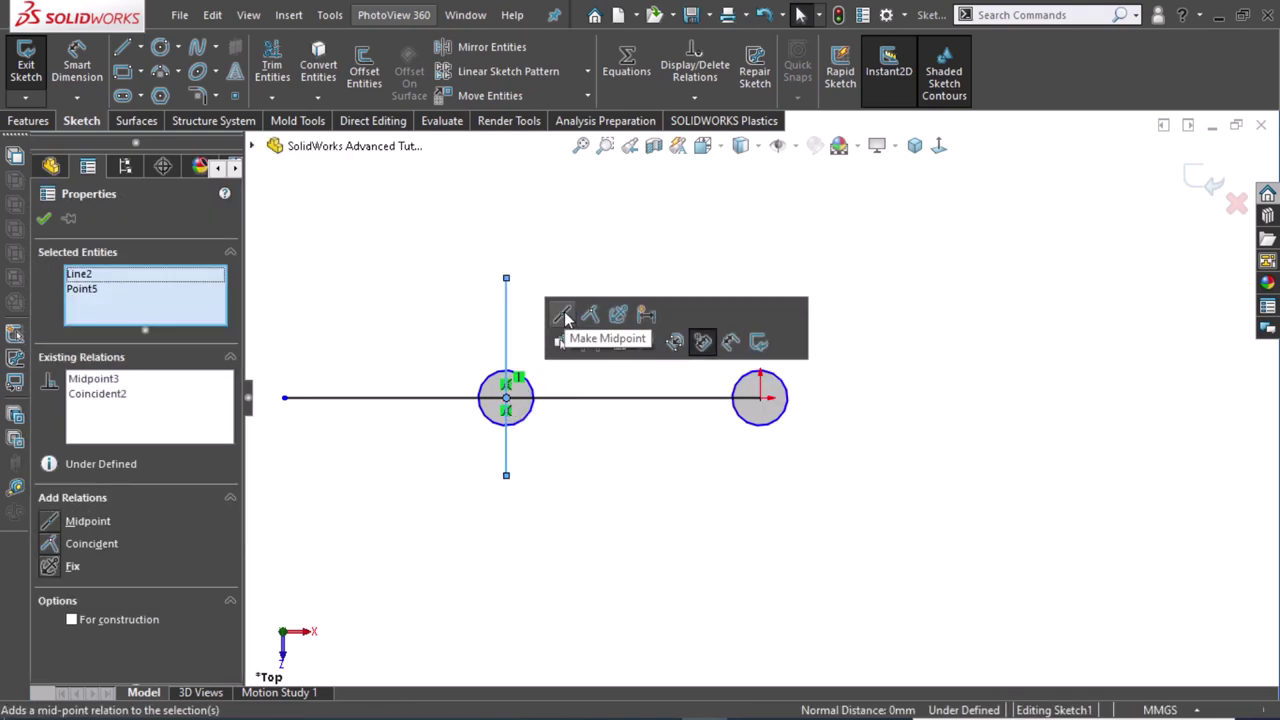
click(564, 317)
click(585, 398)
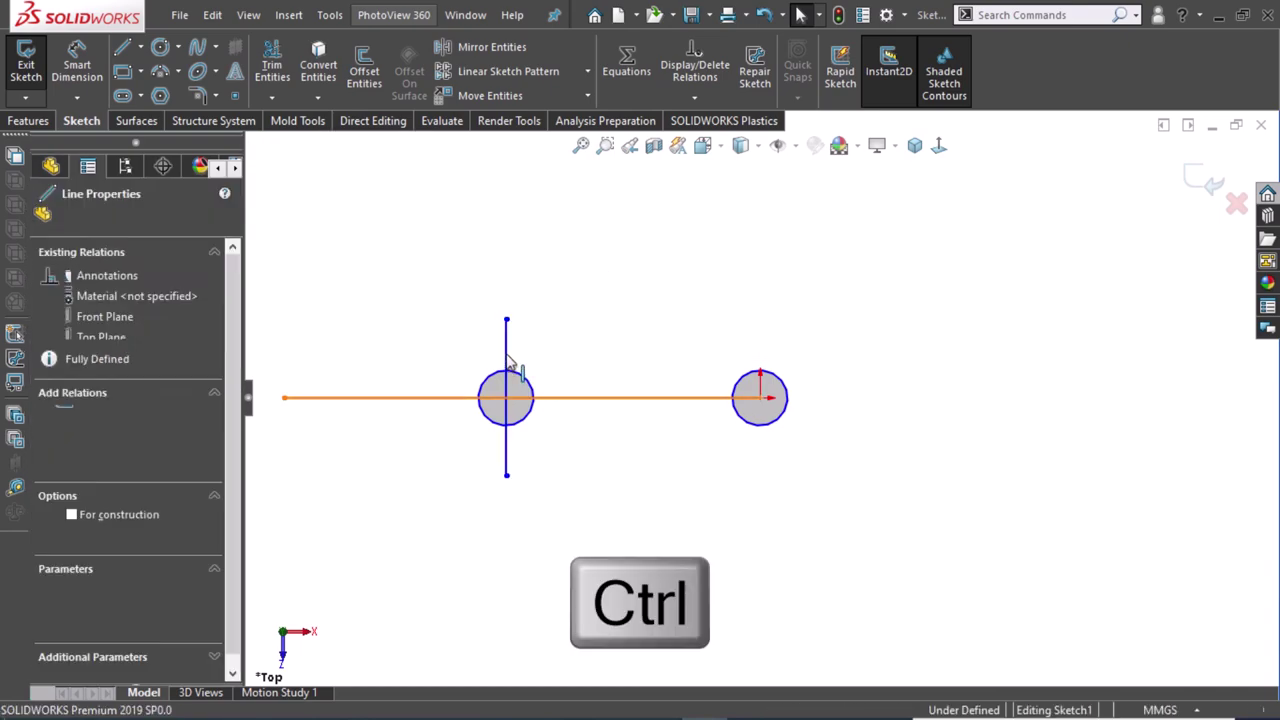
click(507, 360)
ctrl+click(560, 398)
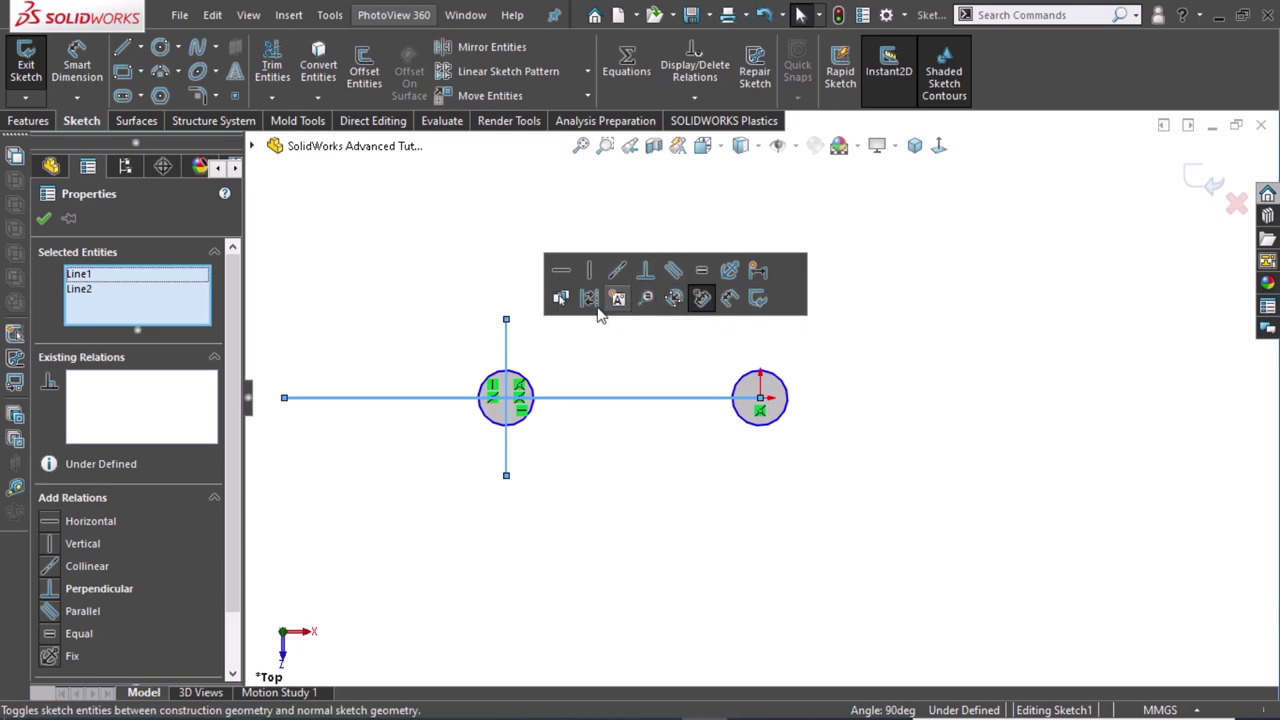
click(797, 348)
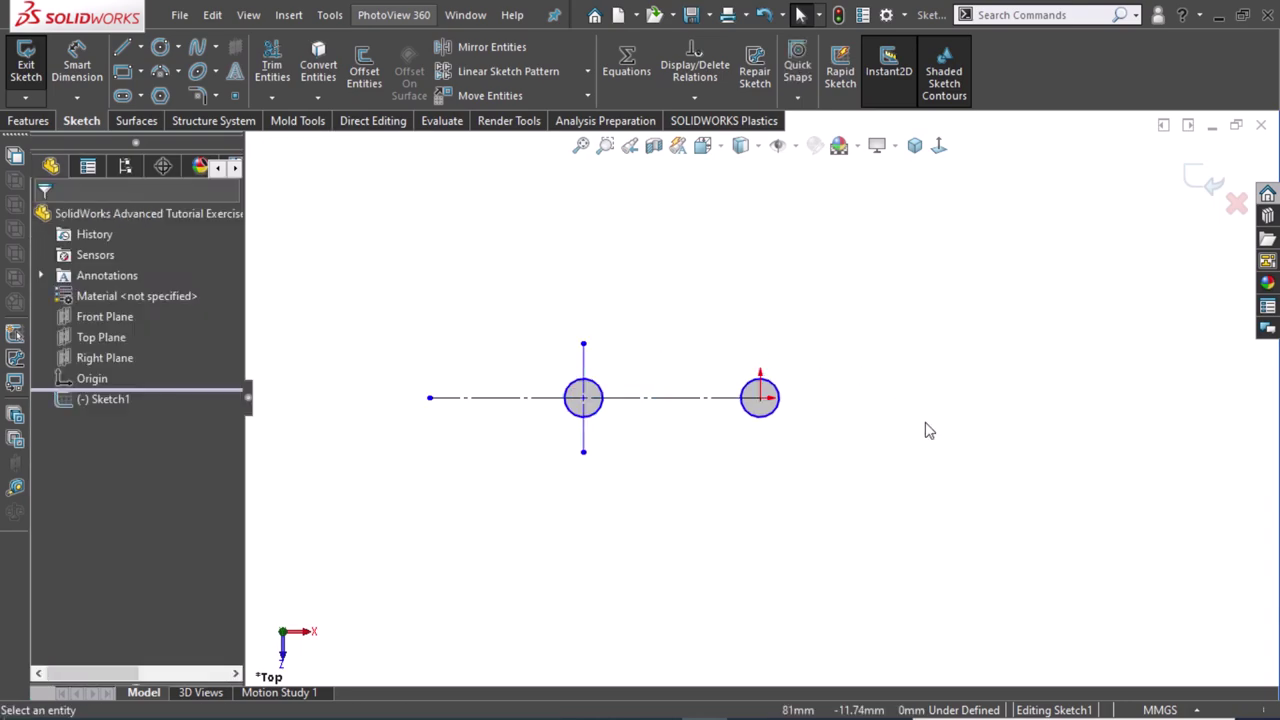
Draw a large circle concentric with the left circle.
scroll(615, 393, down, 2)
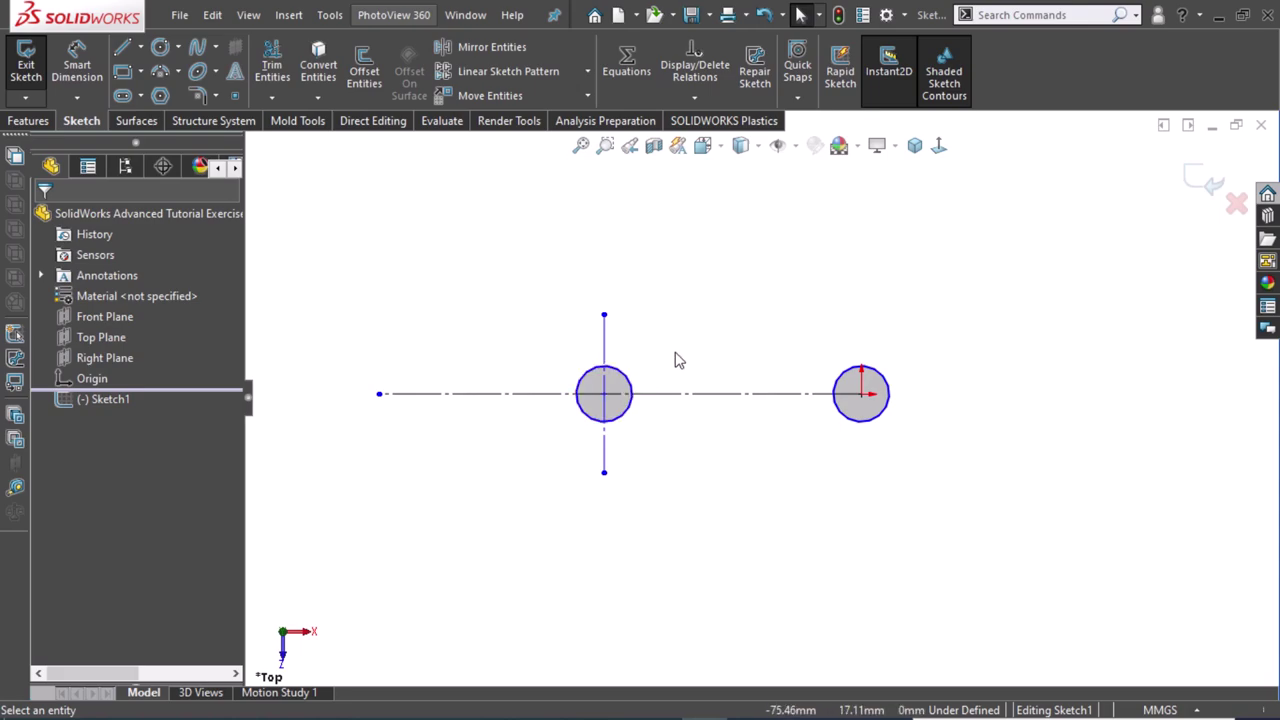
scroll(677, 360, down, 1)
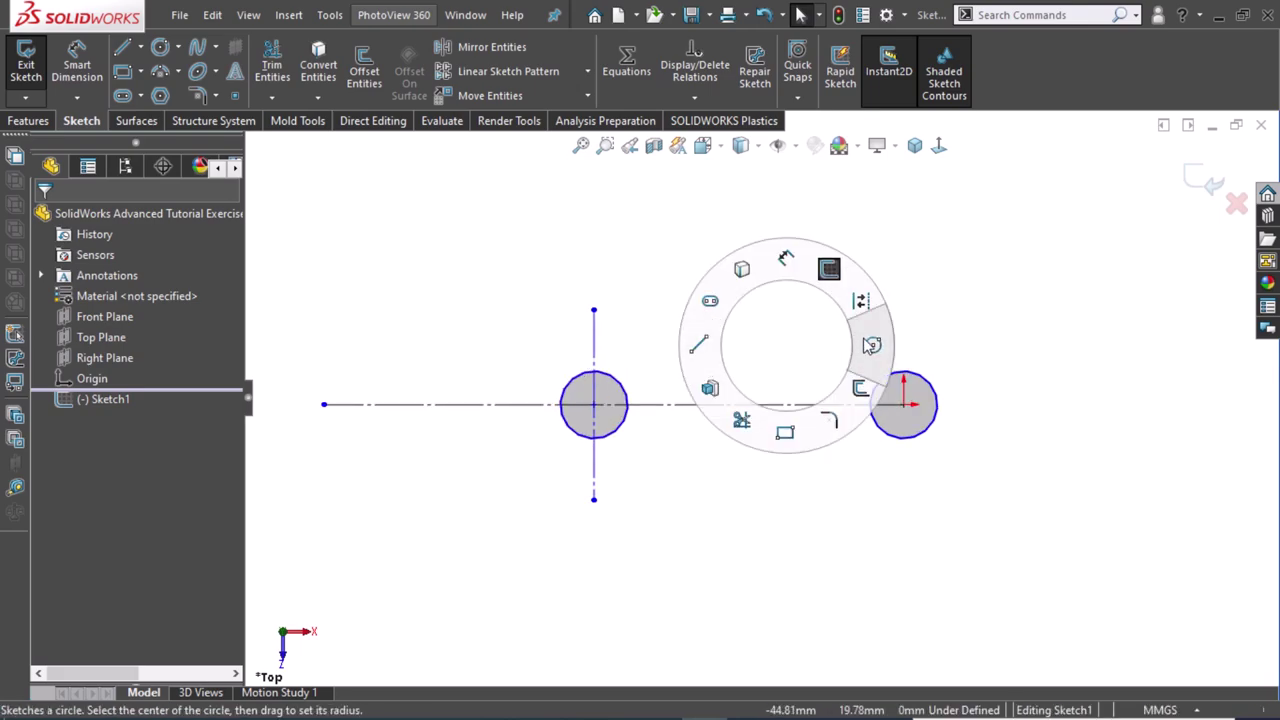
right_drag(765, 355, 875, 345)
click(594, 404)
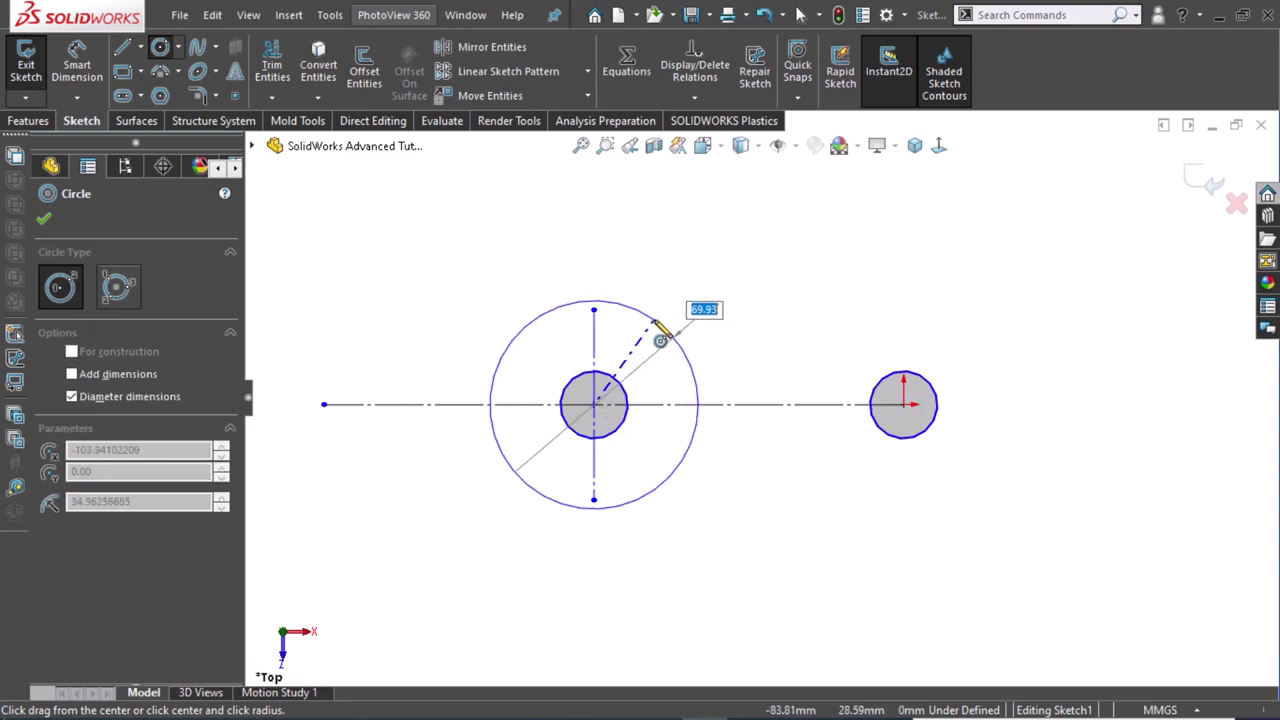
click(667, 330)
Draw a line from the large circle's top to tangent on the small right circle.
right_drag(835, 305, 749, 291)
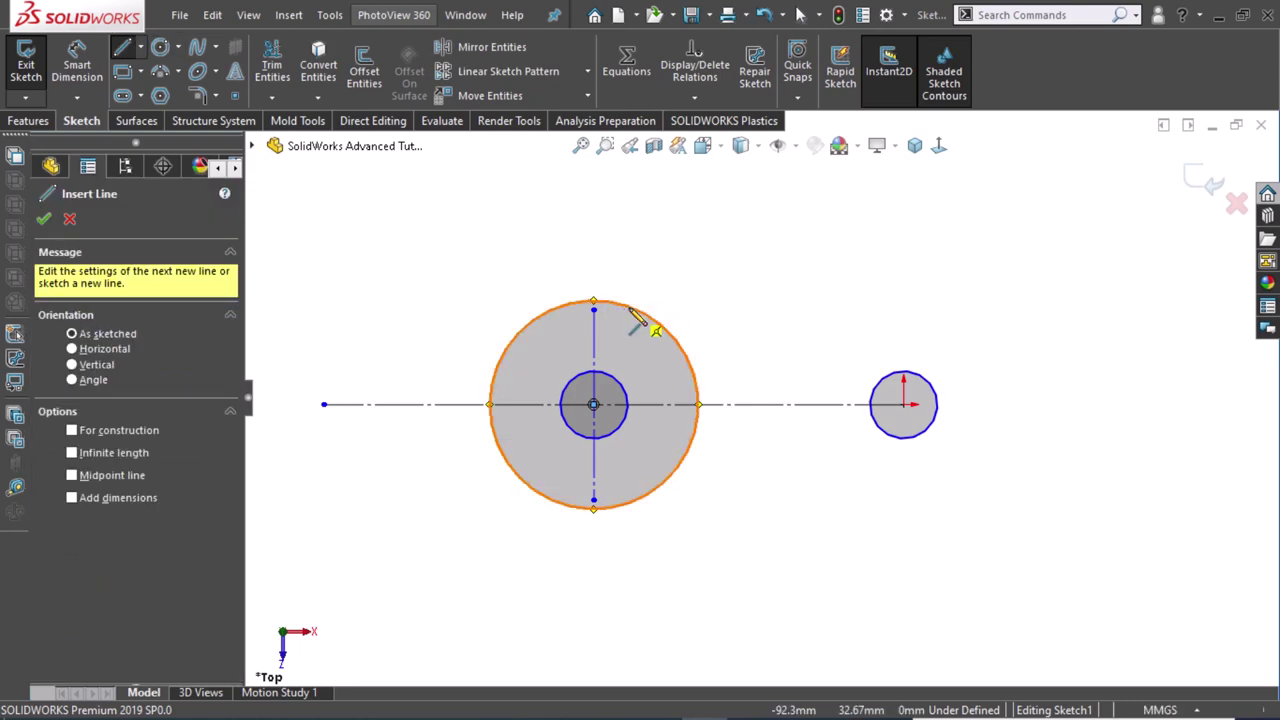
click(596, 302)
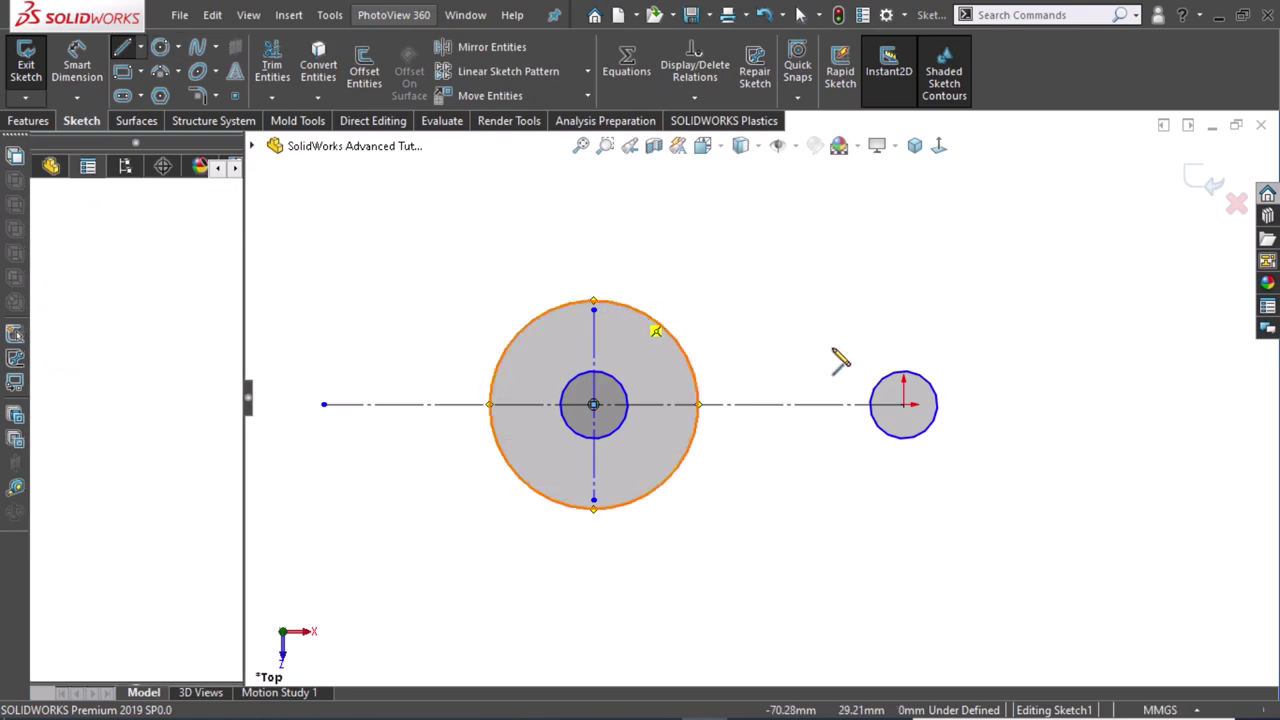
click(910, 373)
key(Escape)
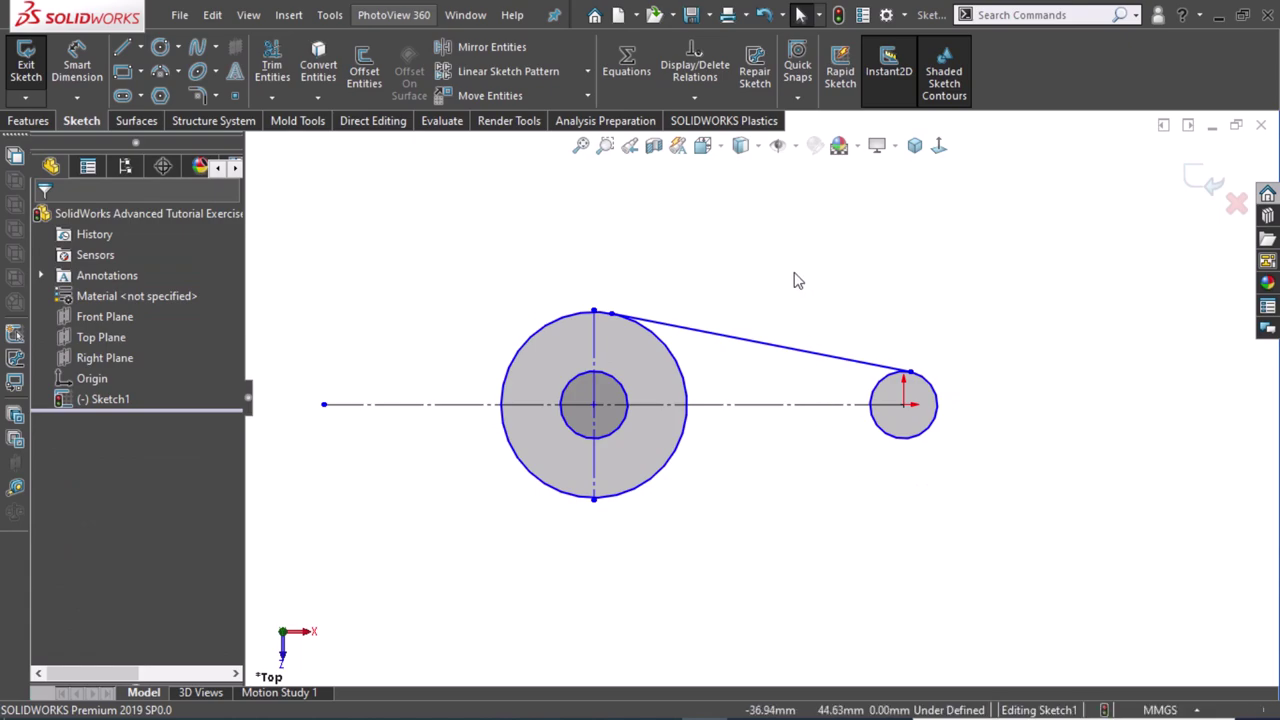
Mirror the upper tangent line about the horizontal centreline to create the lower line.
drag(803, 270, 800, 471)
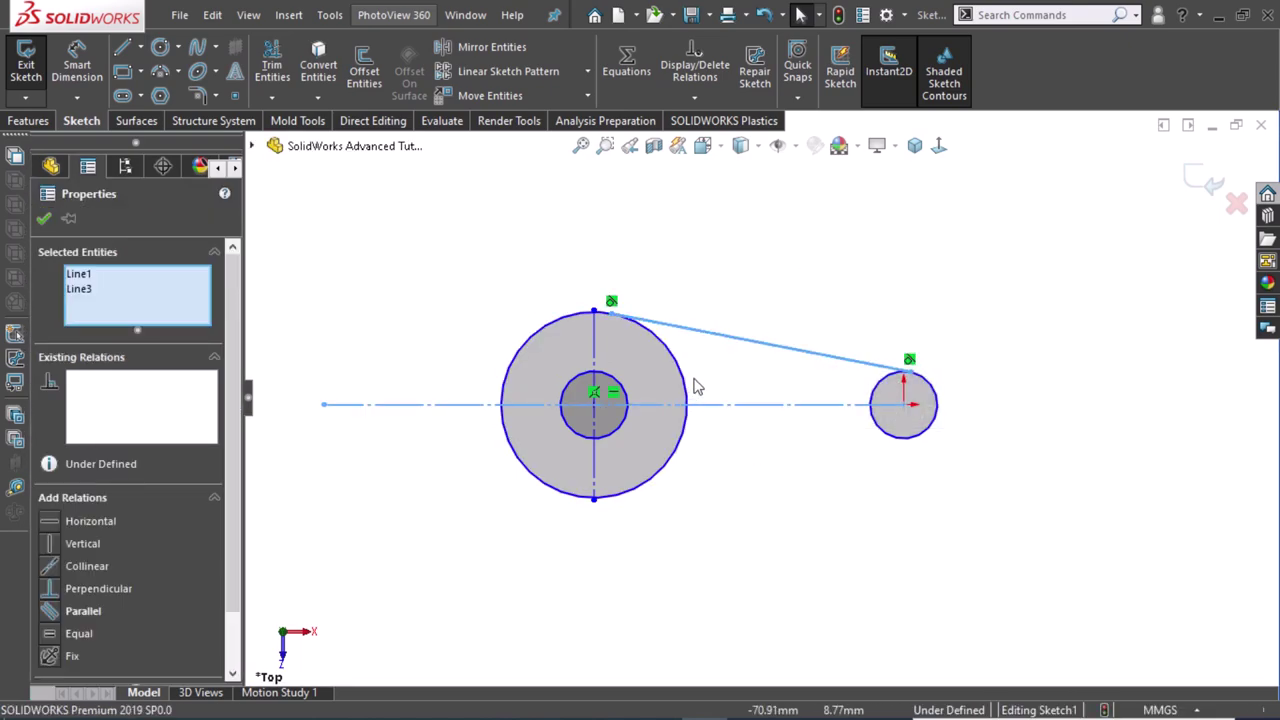
click(461, 55)
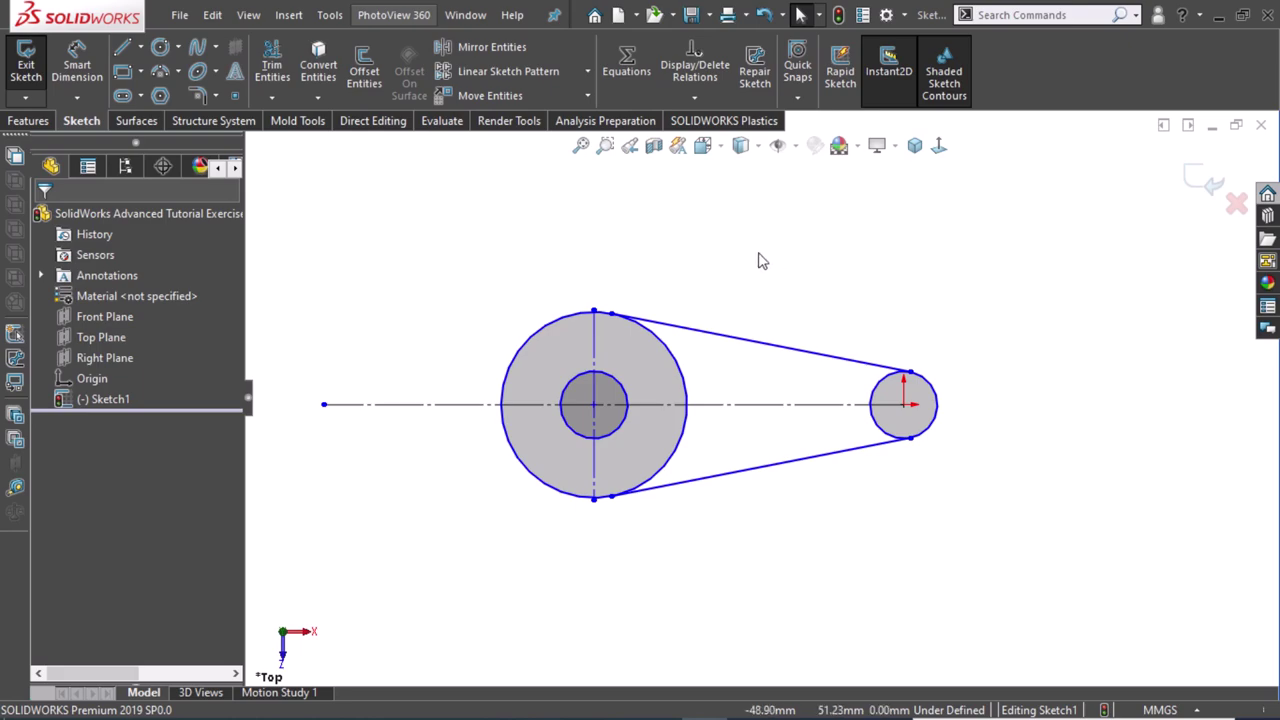
right_drag(815, 277, 811, 188)
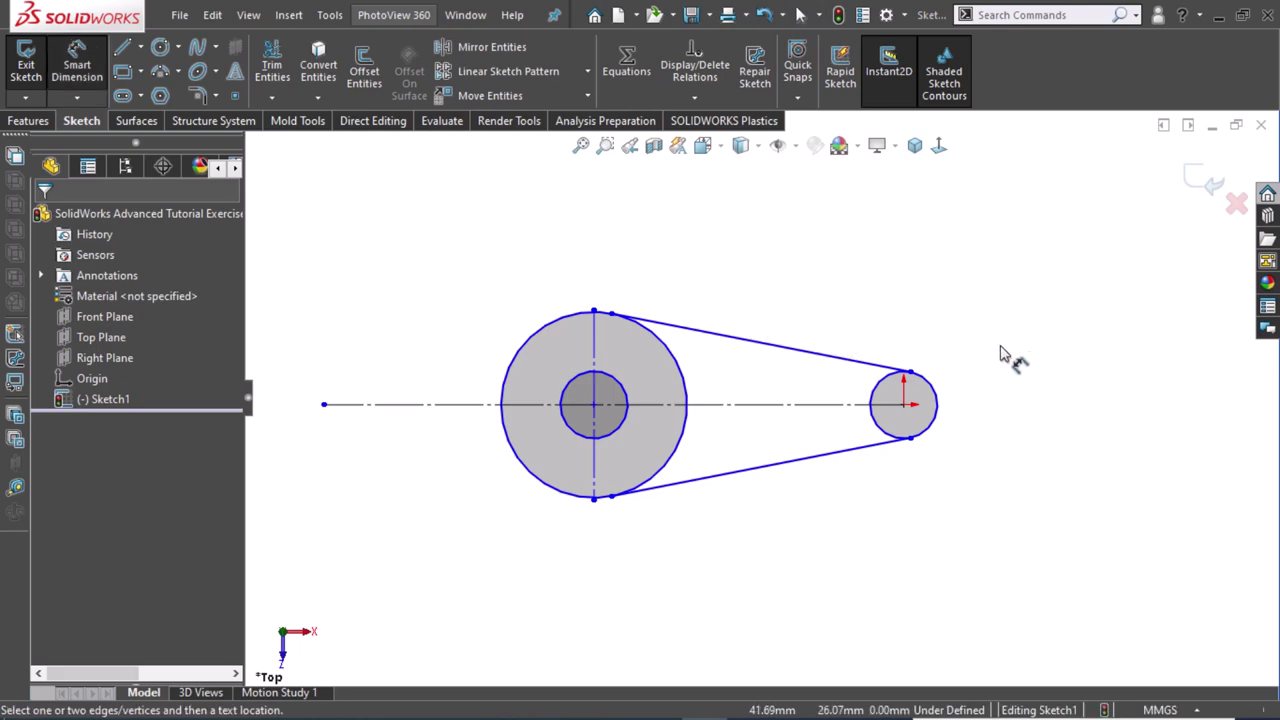
Dimension the small right circle to a 63 mm diameter.
click(936, 394)
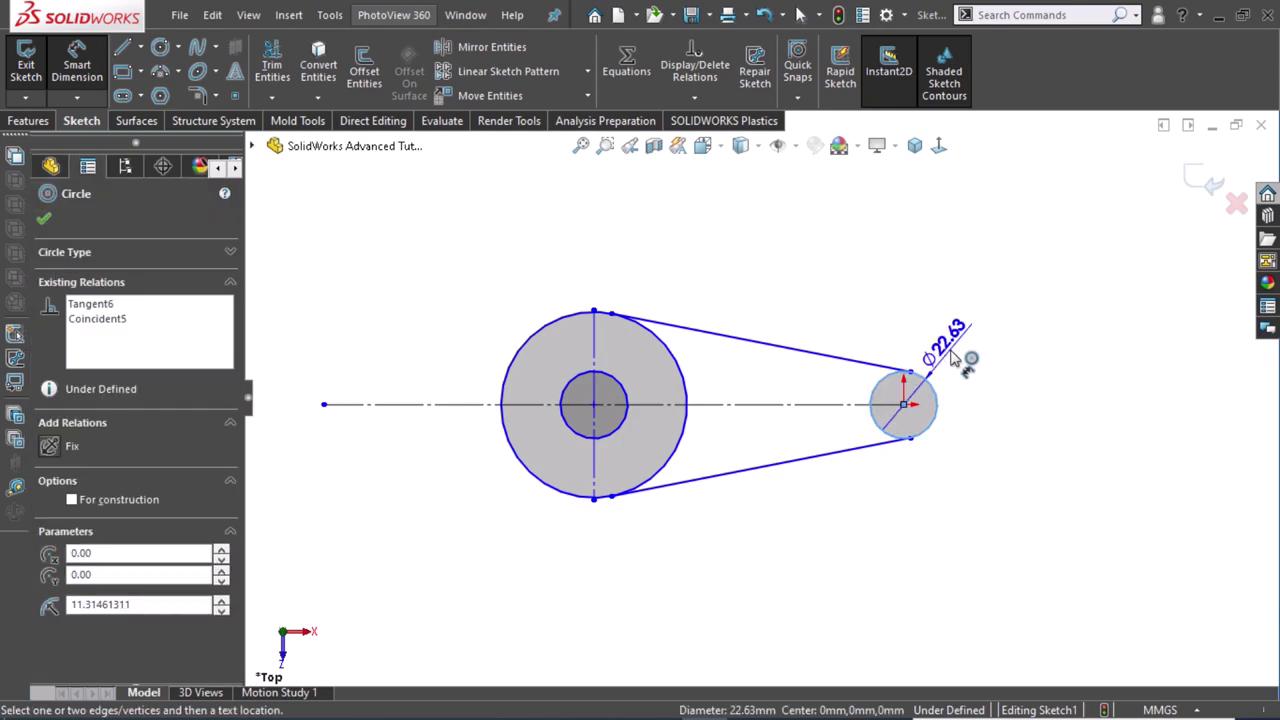
click(953, 358)
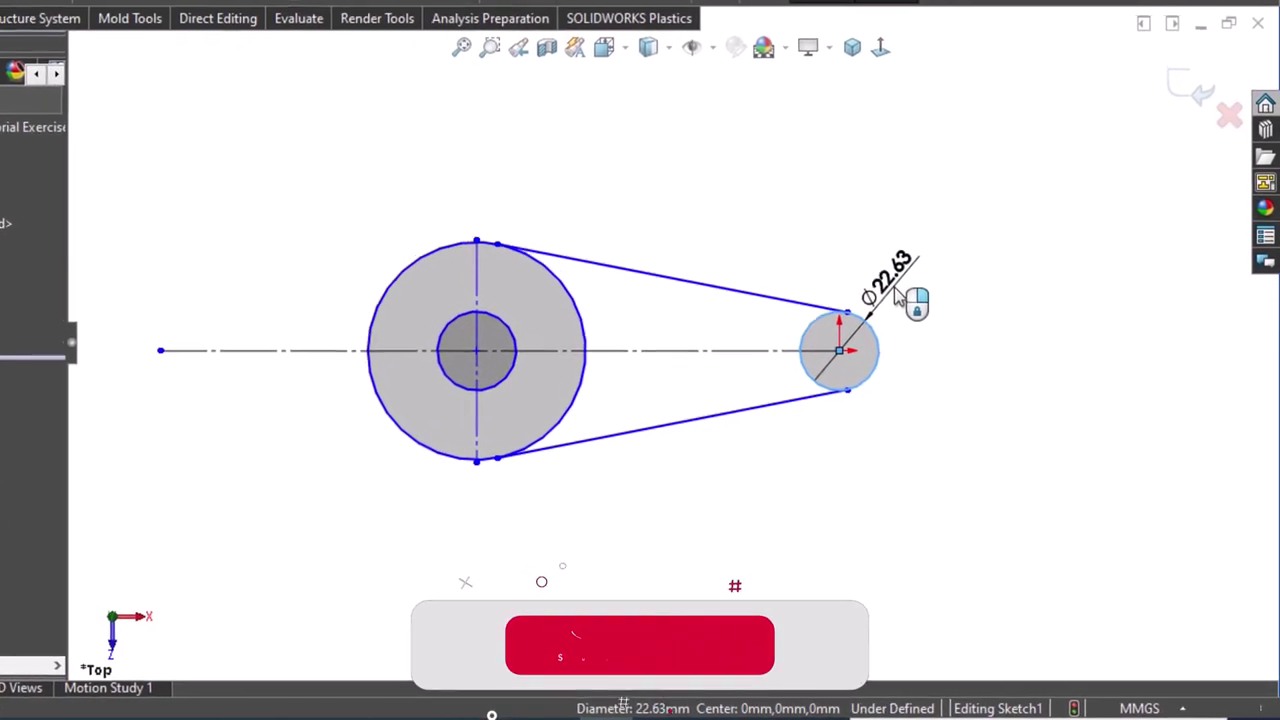
click(884, 283)
text(63)
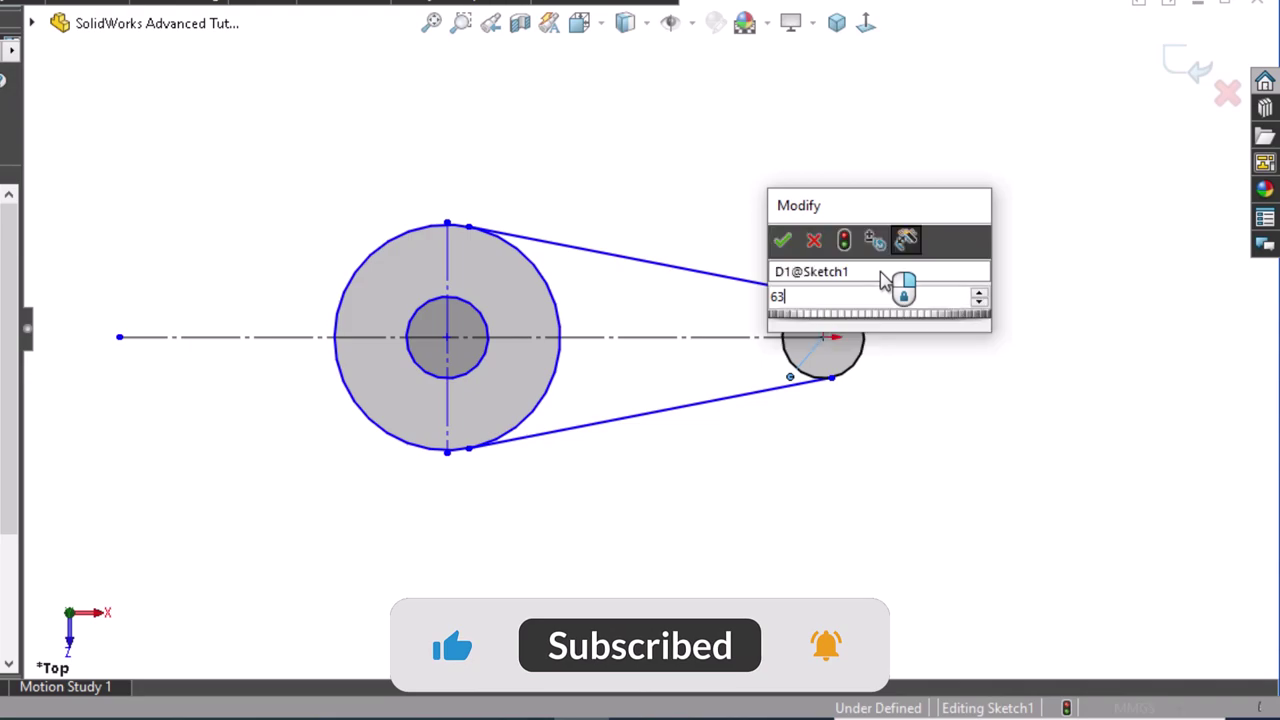
key(Return)
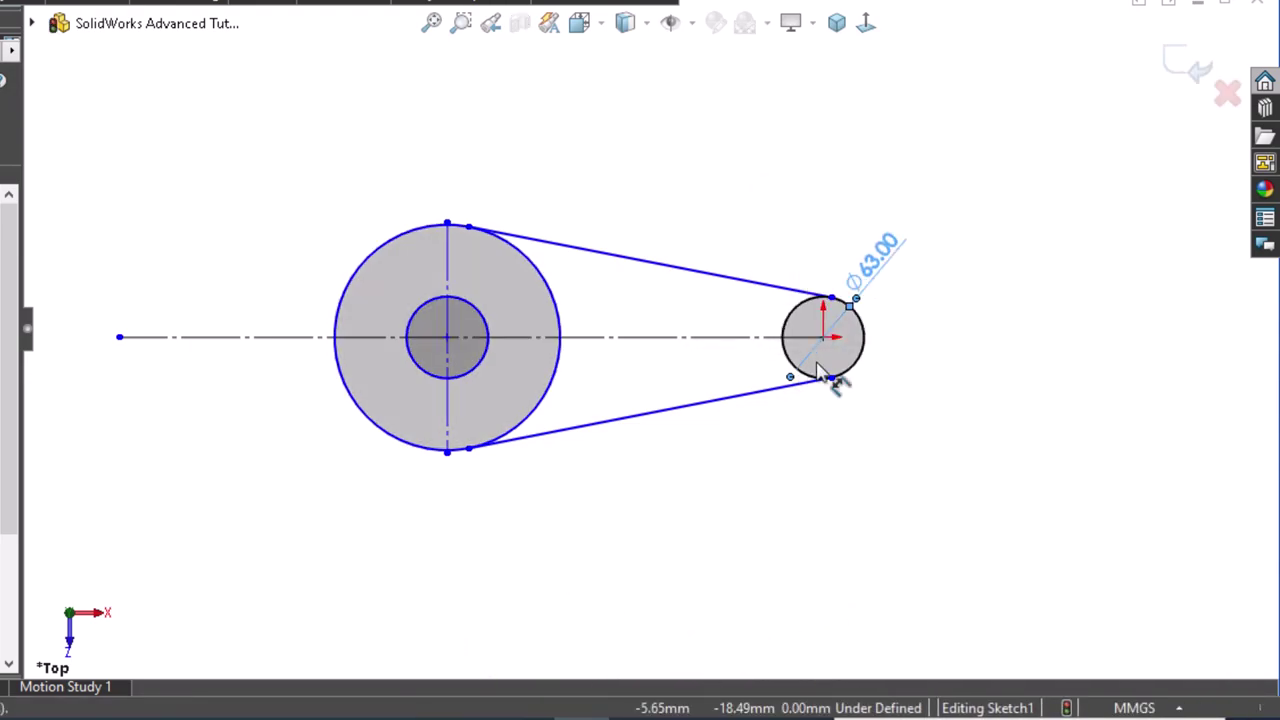
click(806, 351)
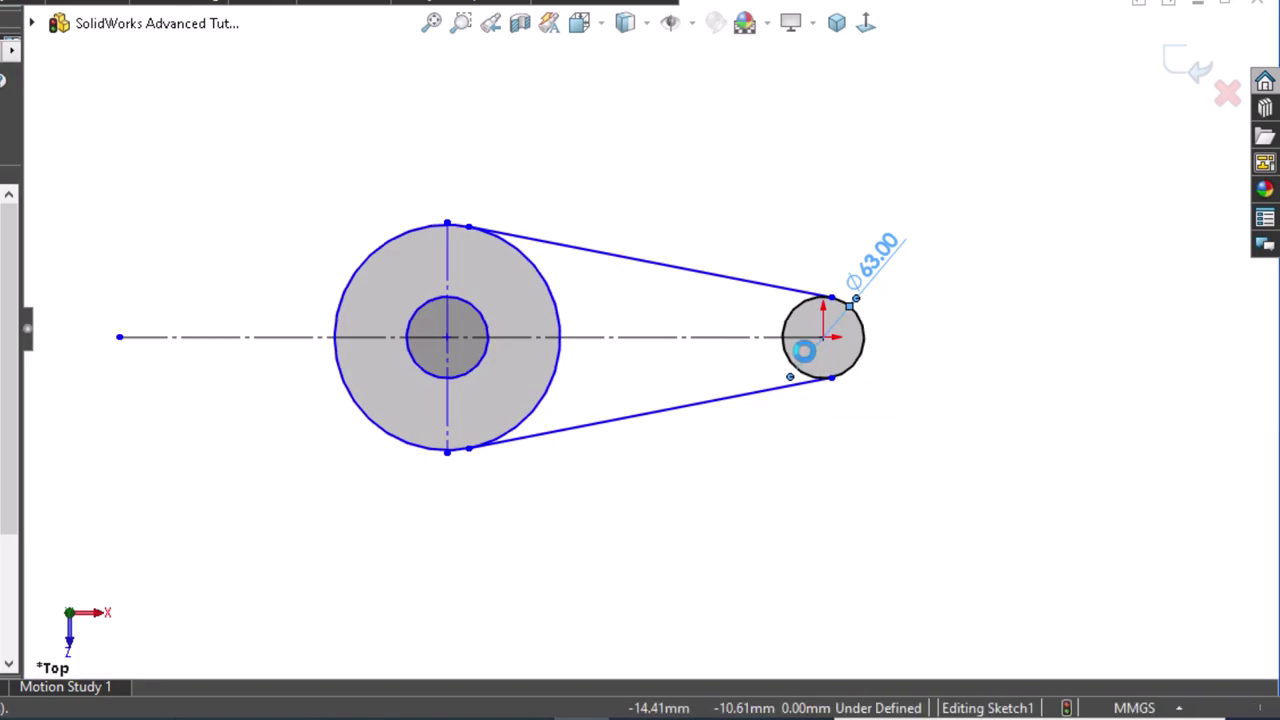
Dimension the left pulley's inner hole to a 20 mm diameter.
click(490, 303)
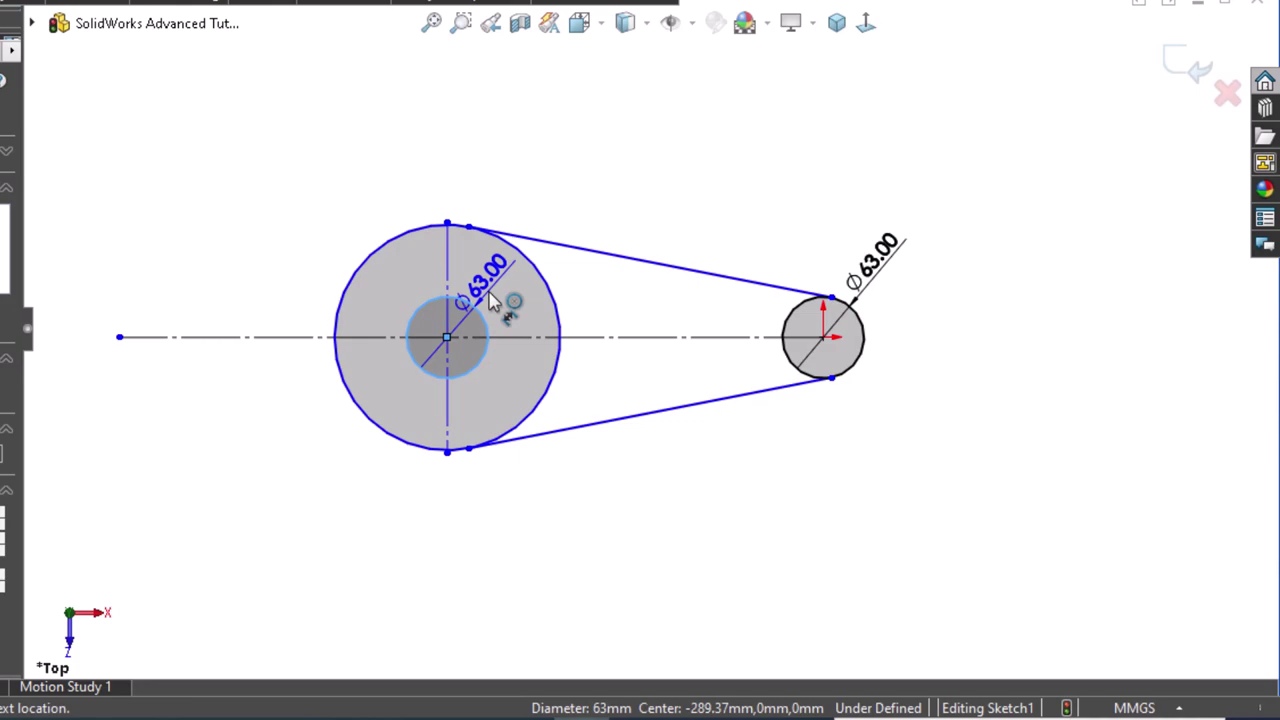
click(603, 305)
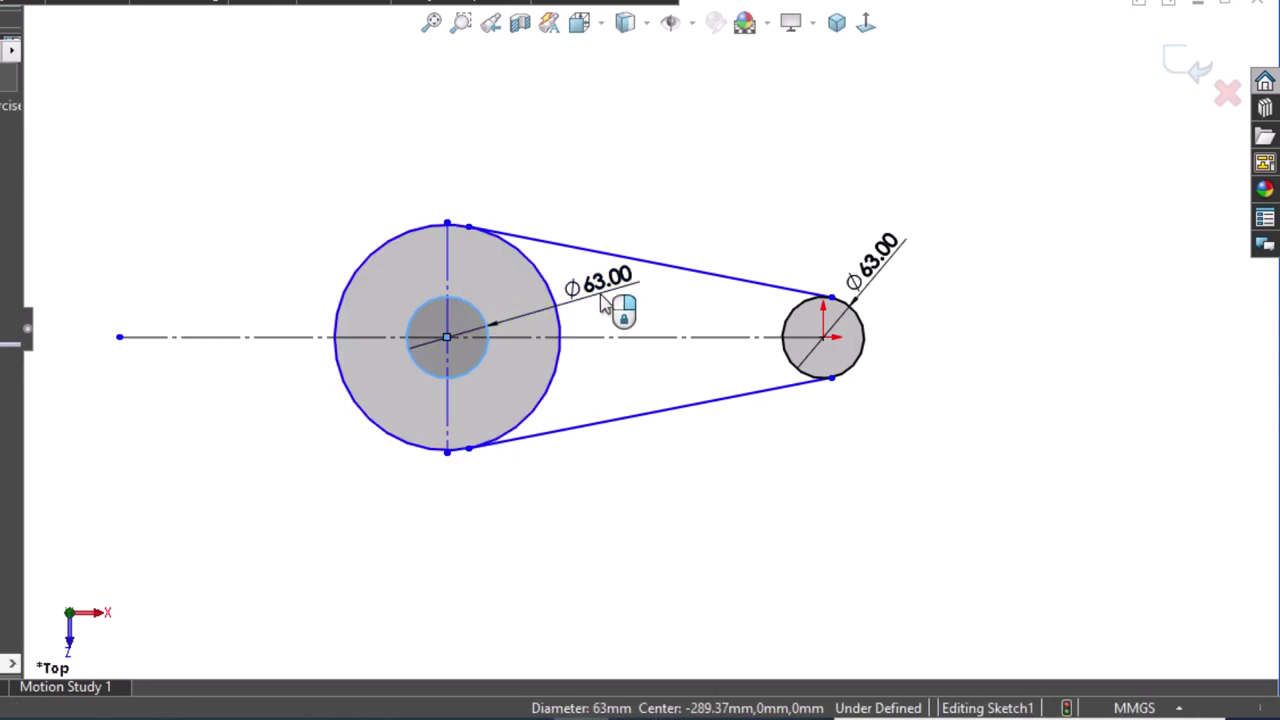
click(603, 305)
text(20)
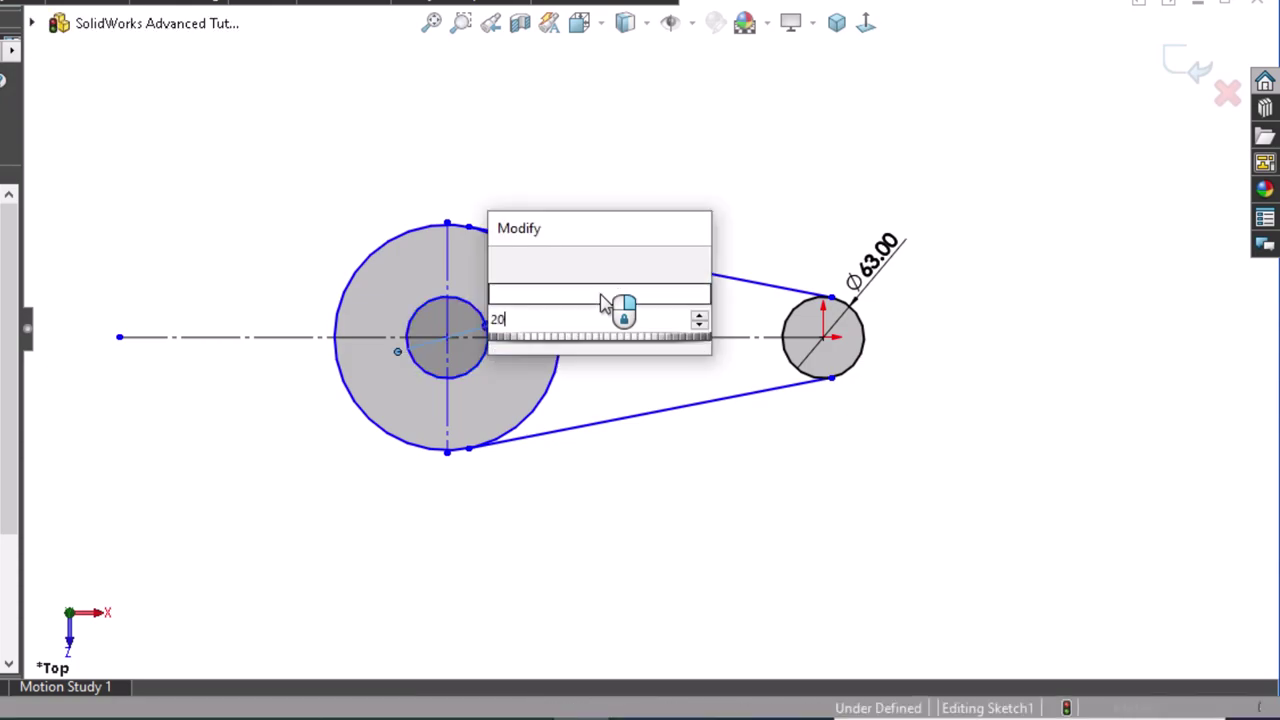
key(Escape)
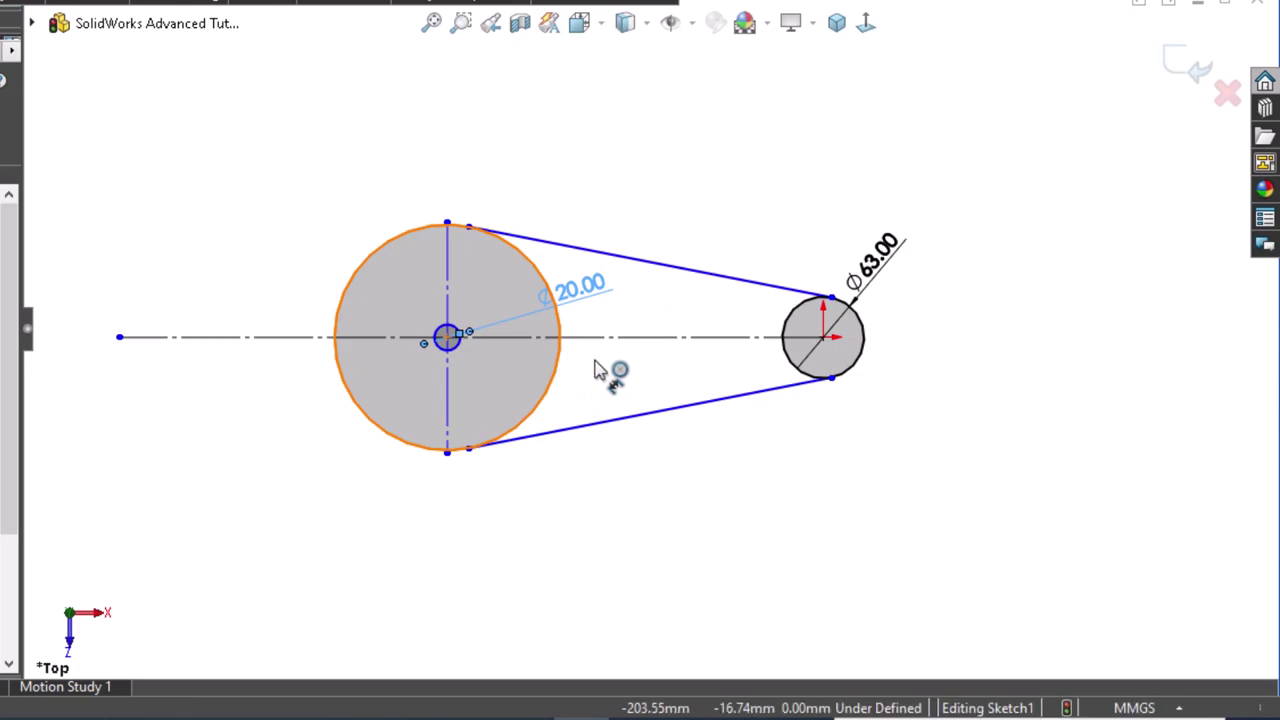
Draw a vertical line up from the large circle's left side, finished with a tangent arc curving right.
key(z)
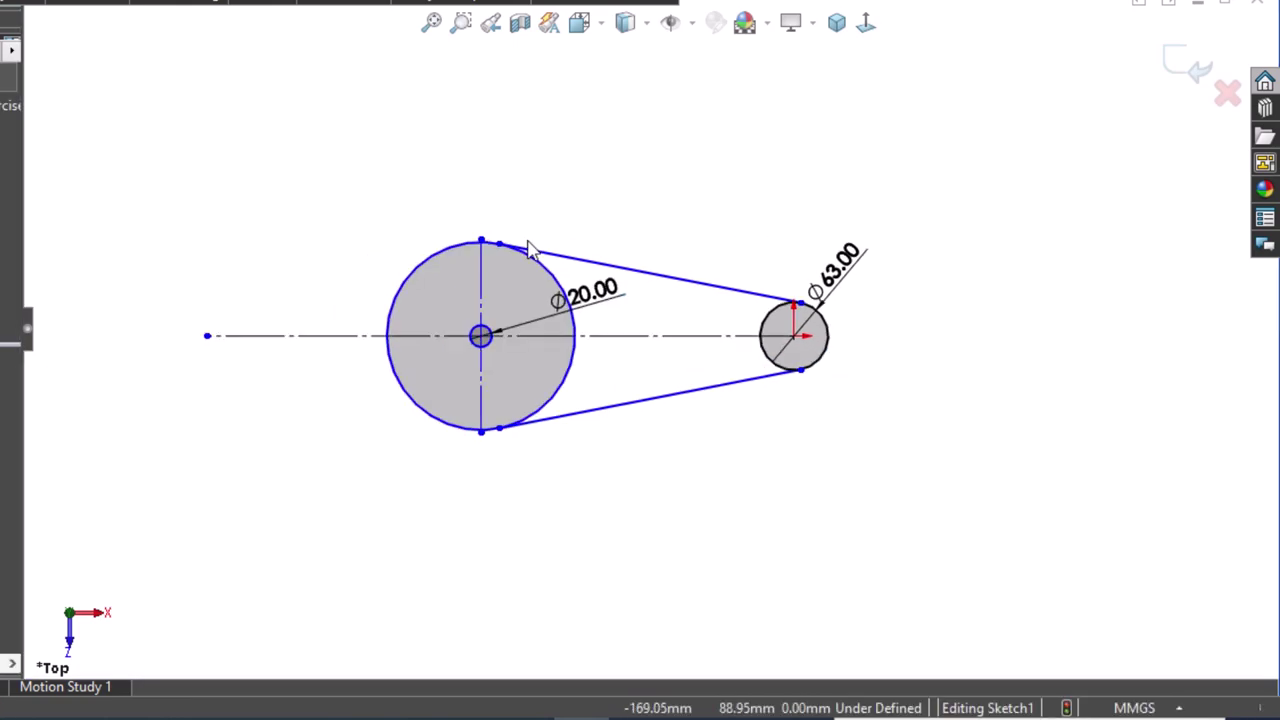
scroll(397, 163, down, 1)
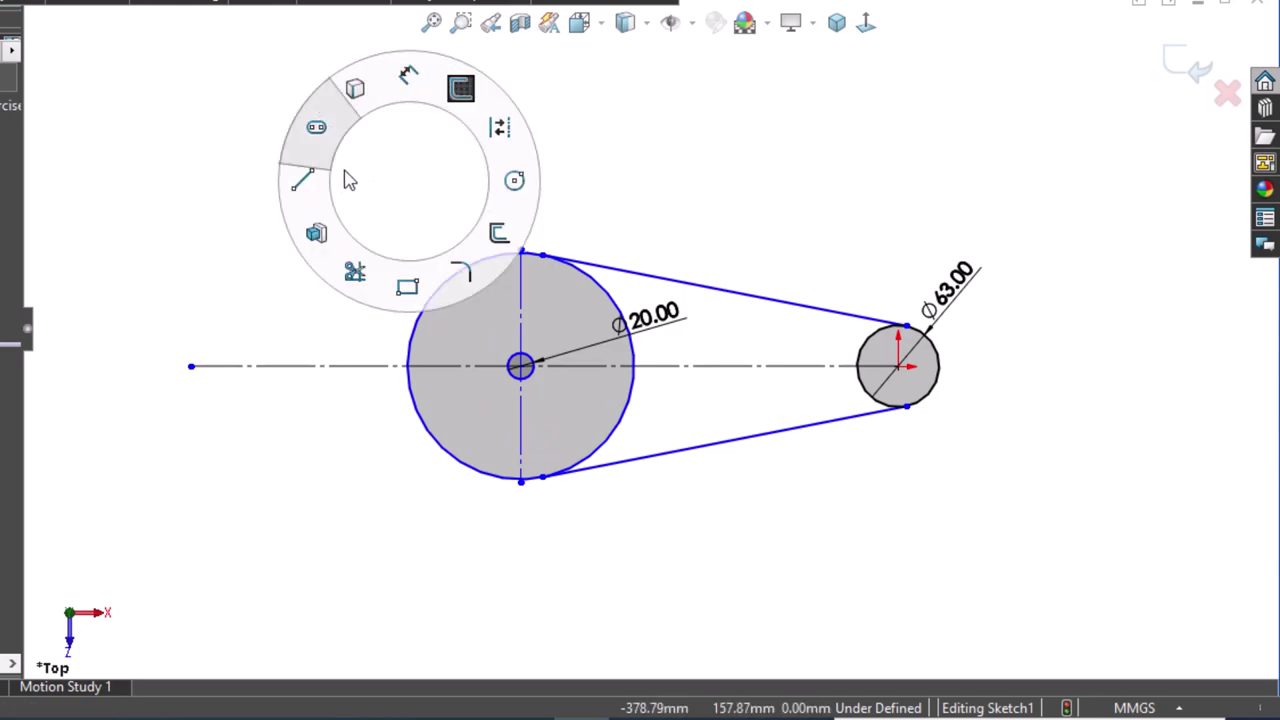
right_drag(410, 180, 294, 189)
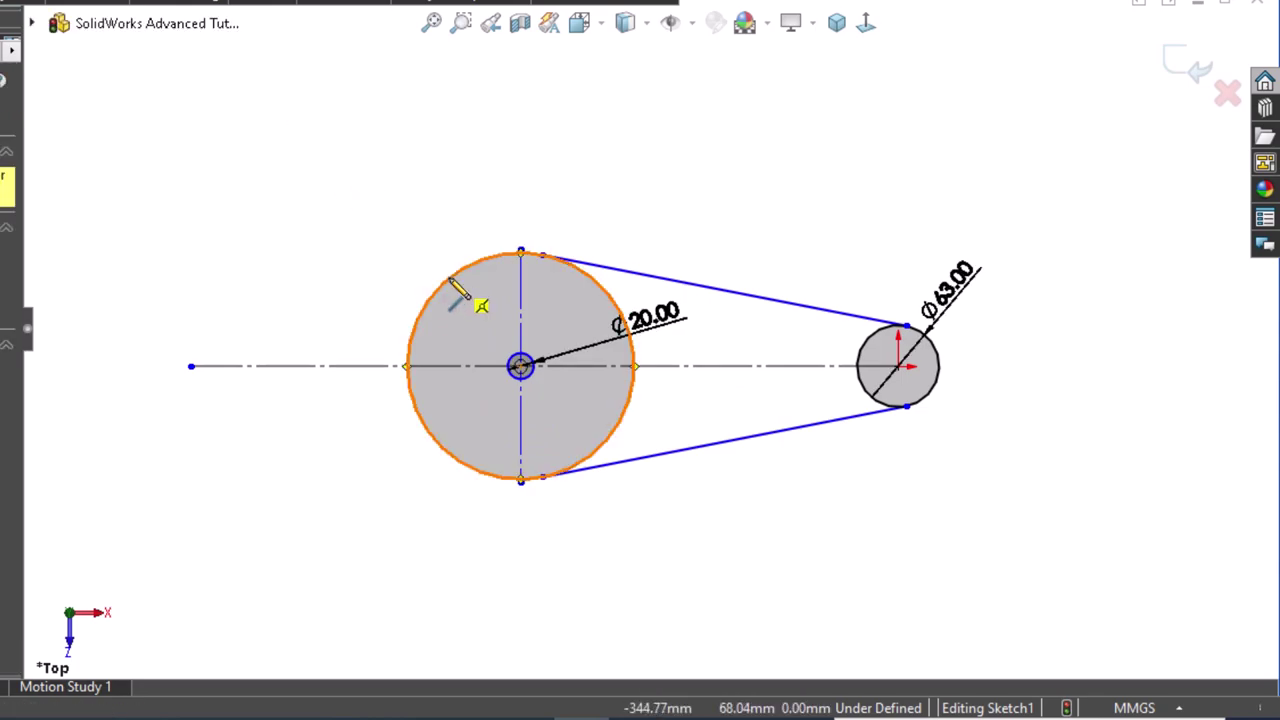
click(407, 366)
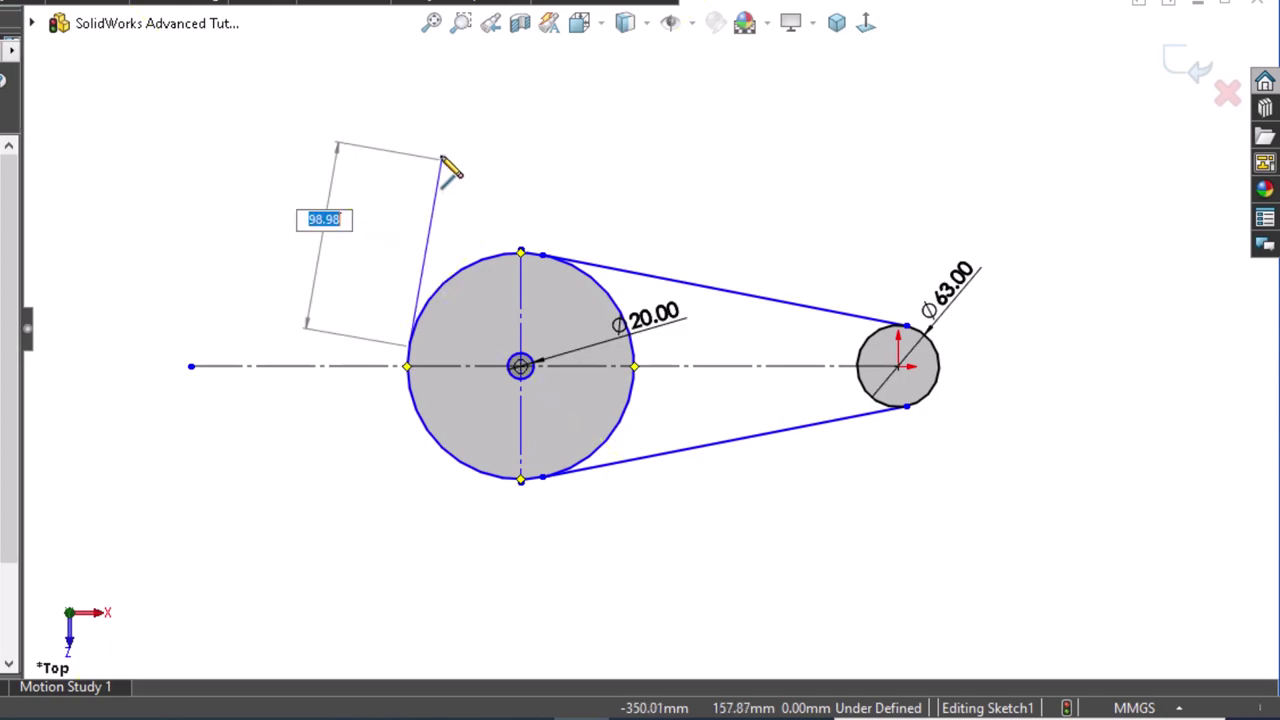
key(Escape)
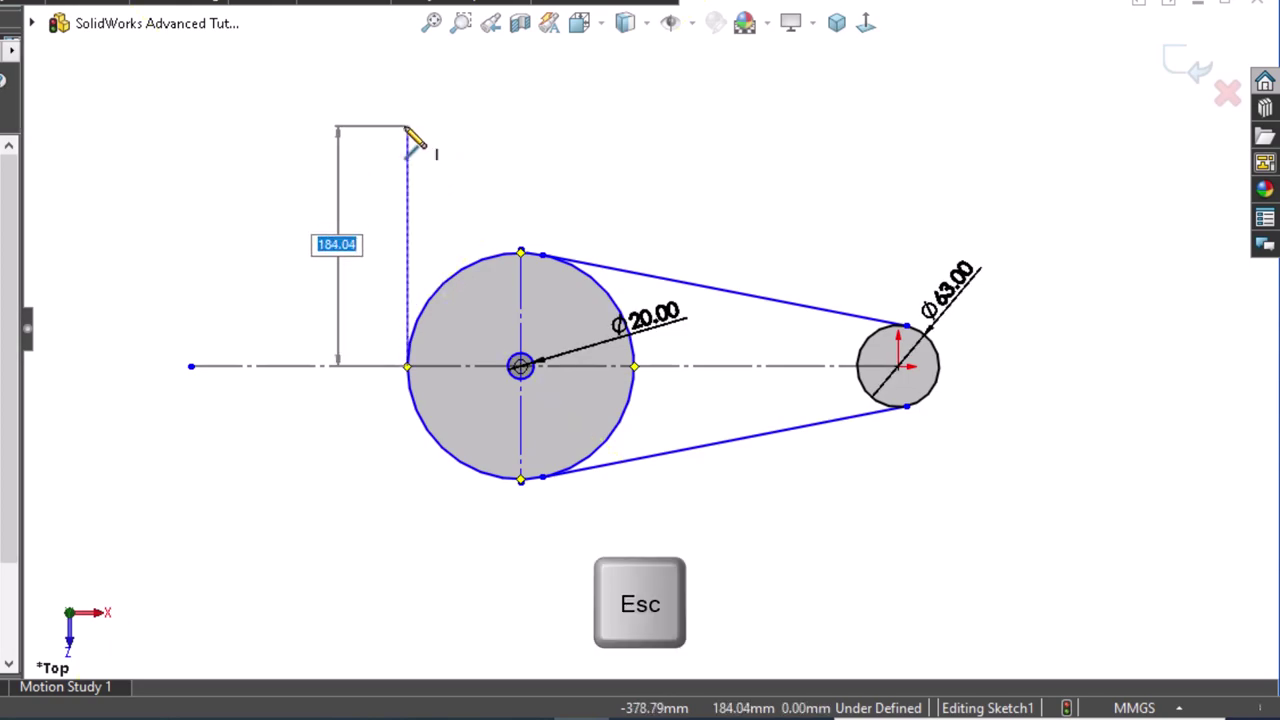
key(Escape)
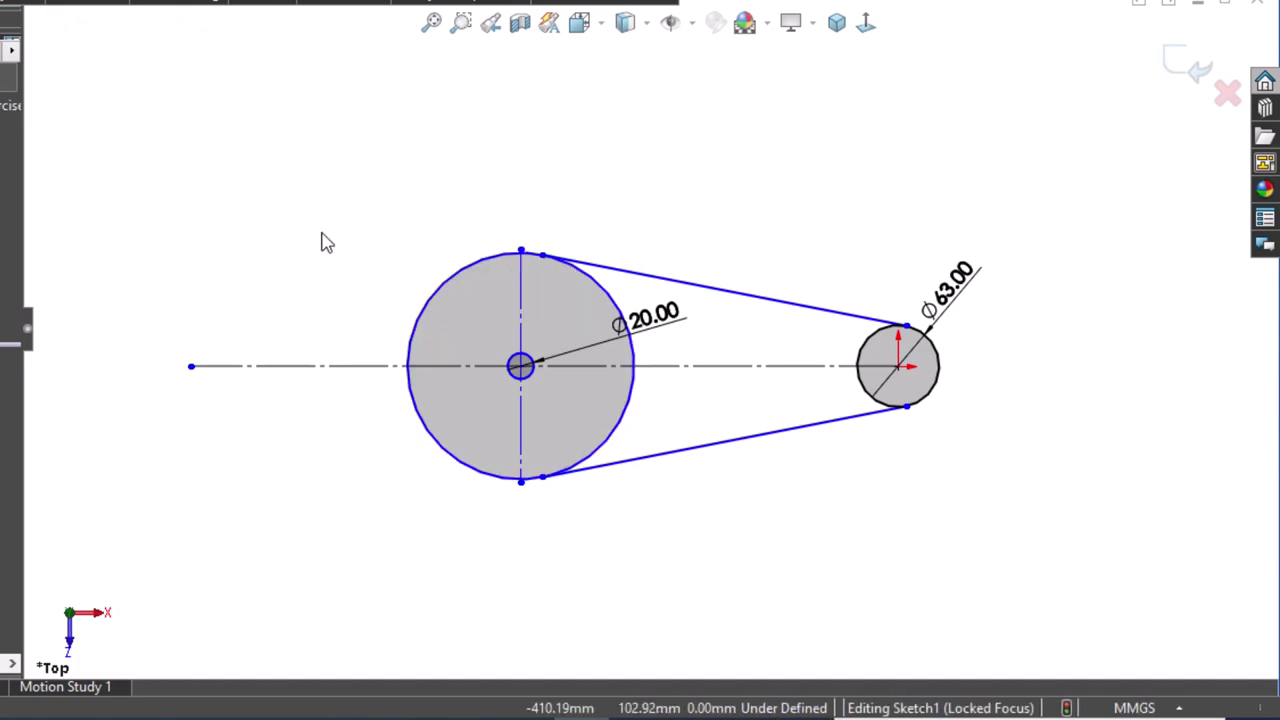
key(l)
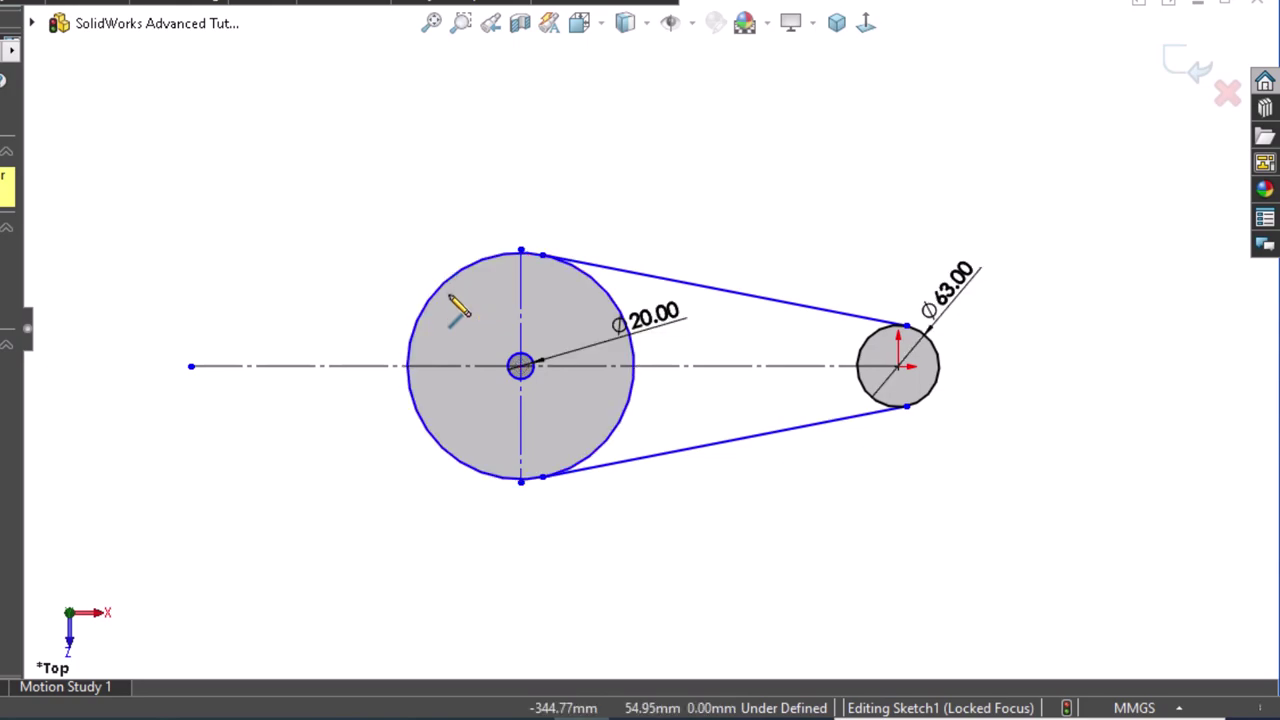
click(451, 186)
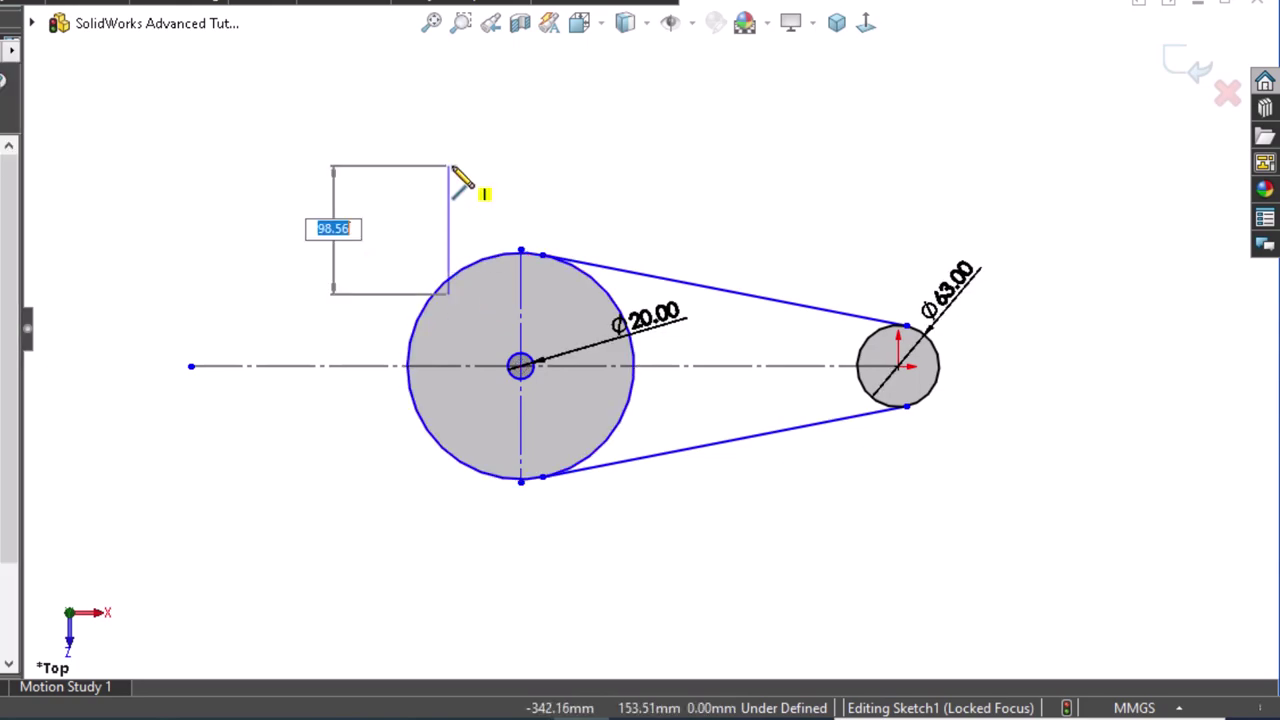
click(448, 156)
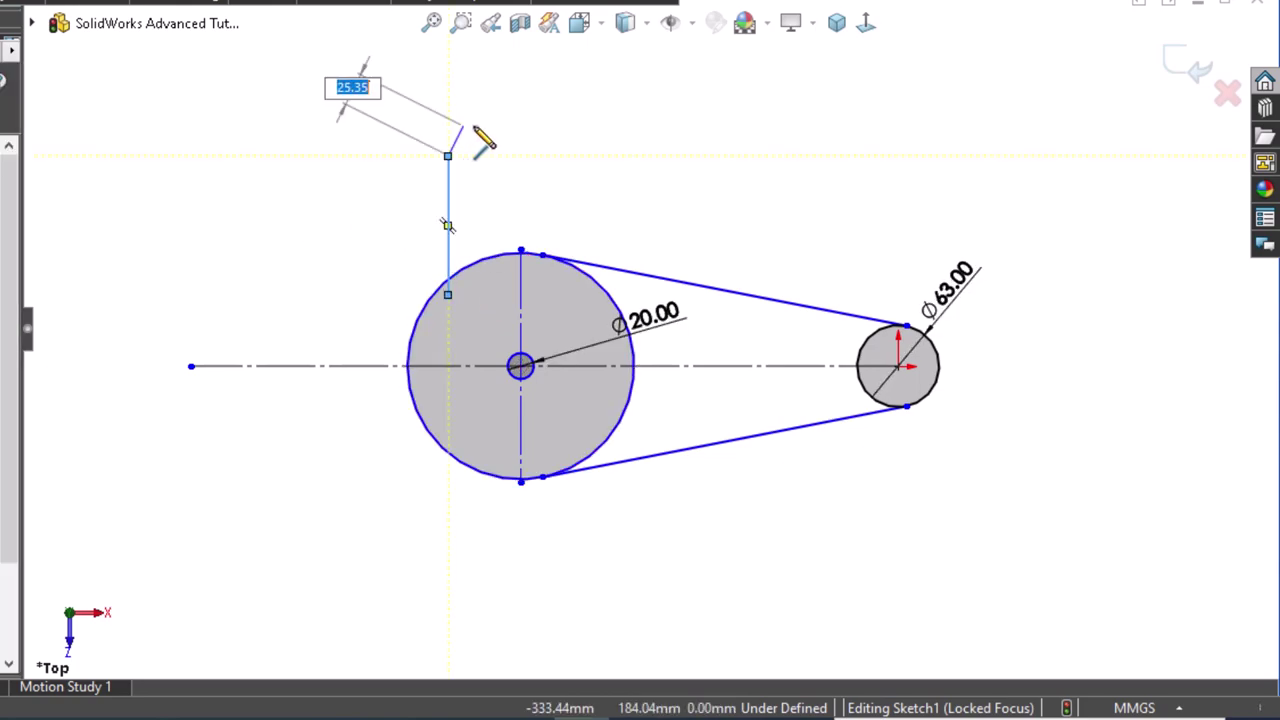
double_click(448, 157)
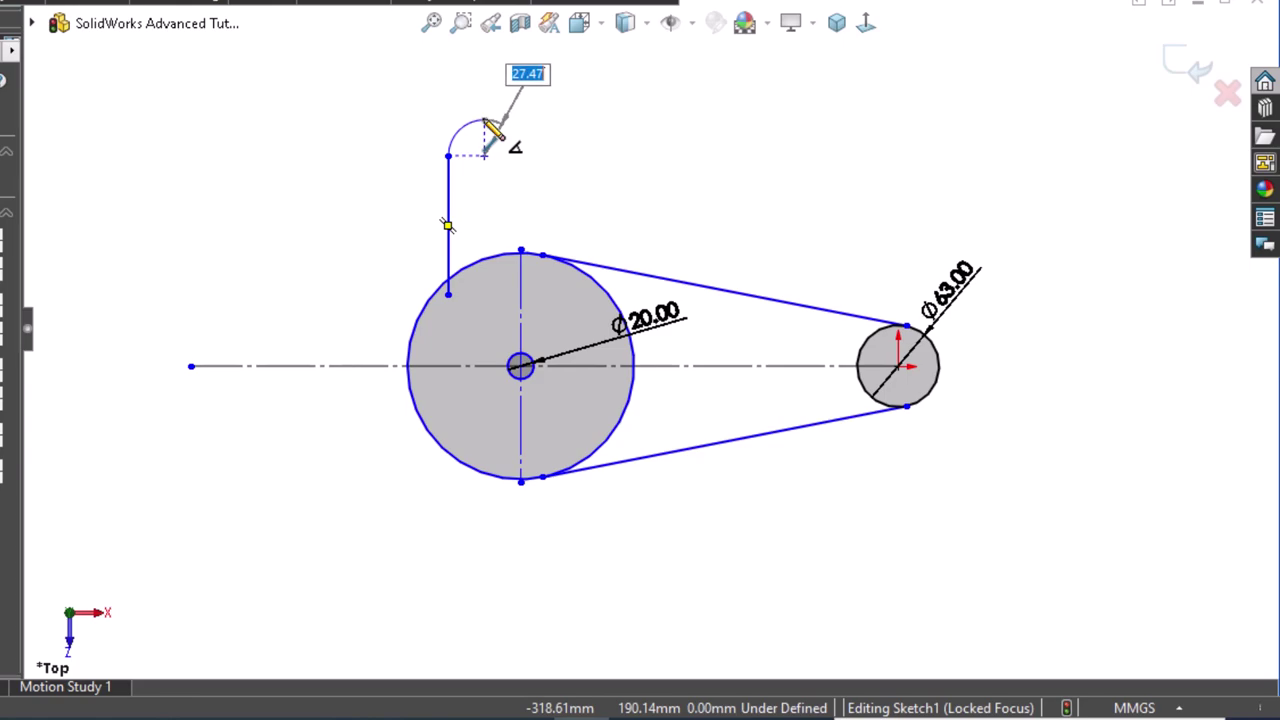
double_click(484, 120)
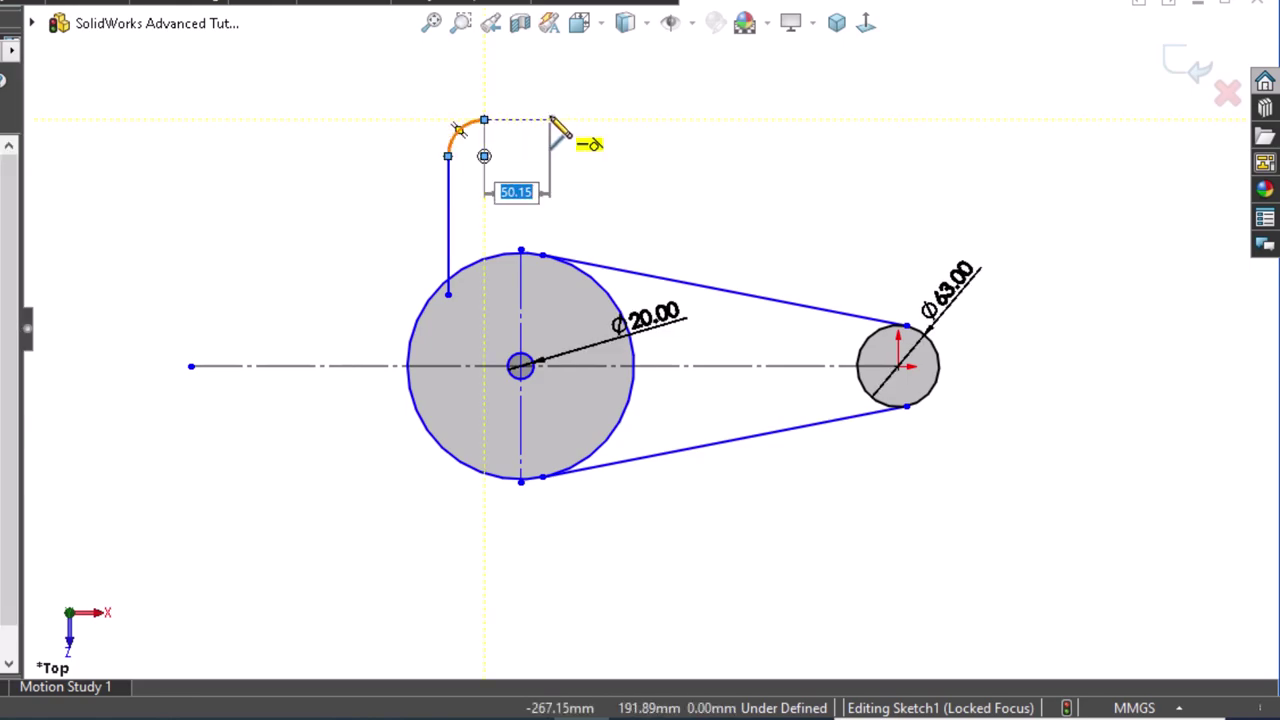
key(Escape)
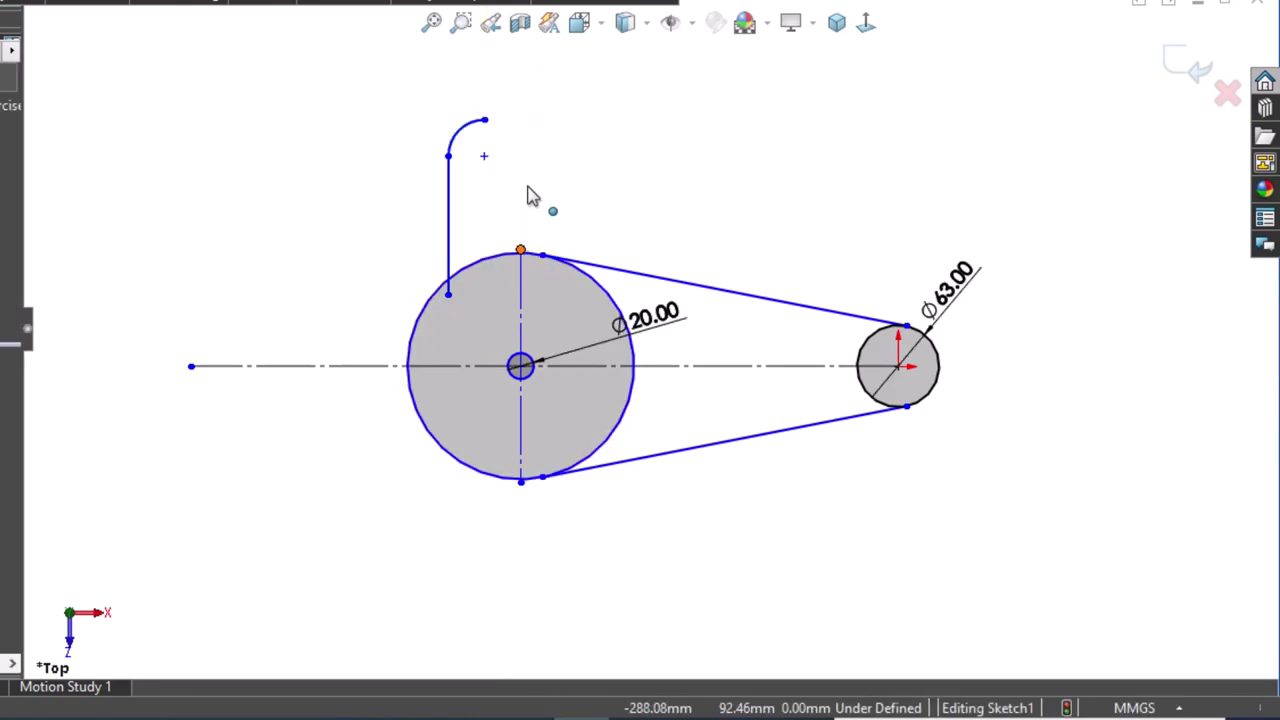
Extend the vertical centreline upward and mirror the left line and arc across it.
drag(520, 250, 520, 157)
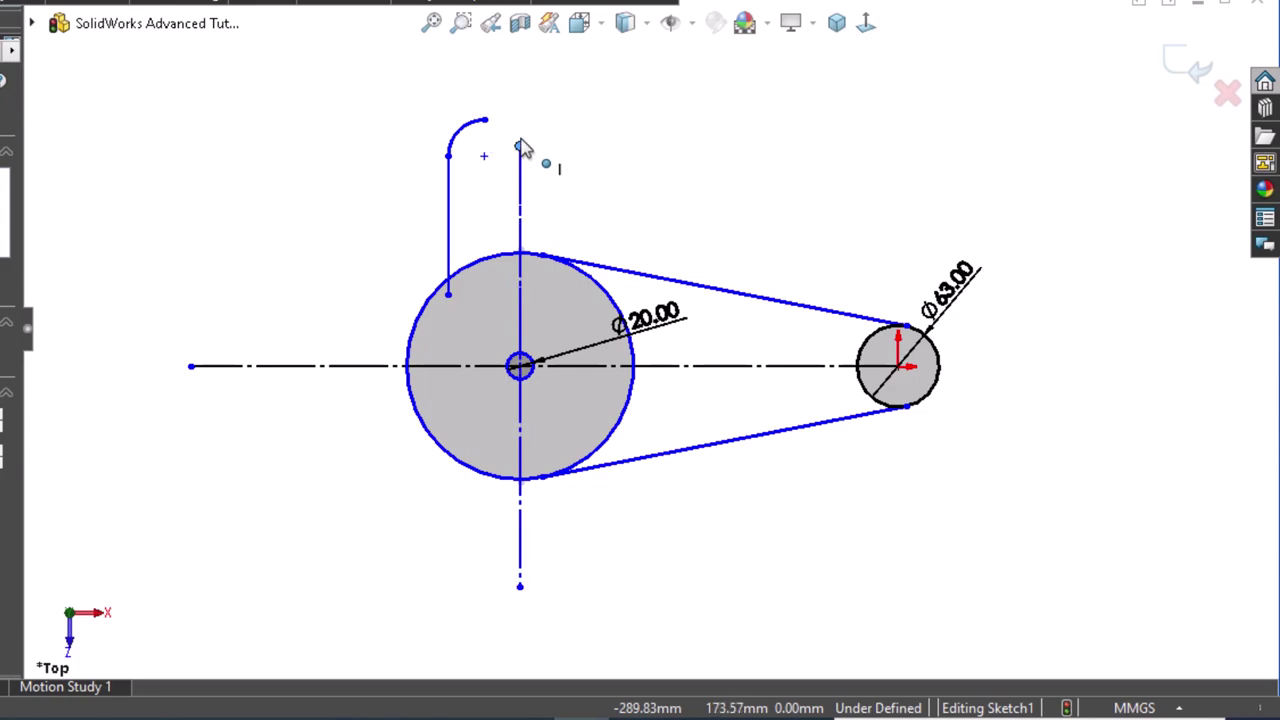
drag(520, 120, 520, 121)
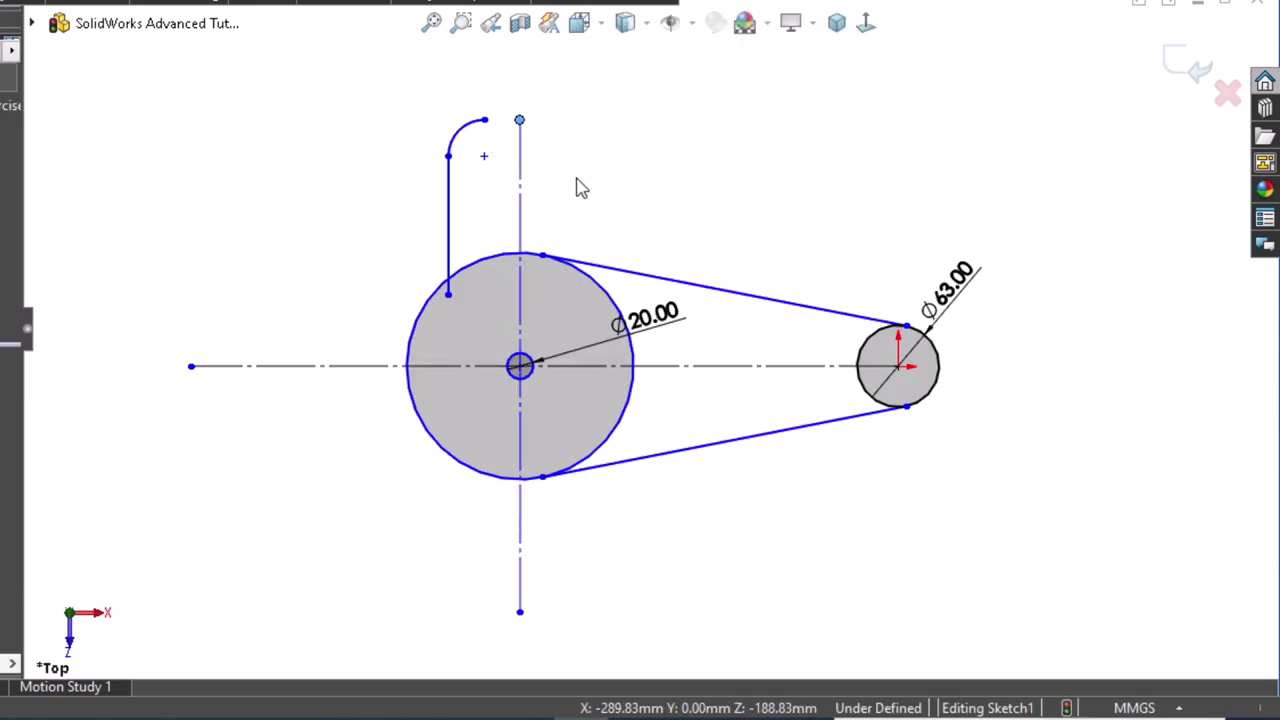
mouse_move(594, 100)
right_down()
mouse_move(413, 160)
mouse_move(700, 305)
right_up()
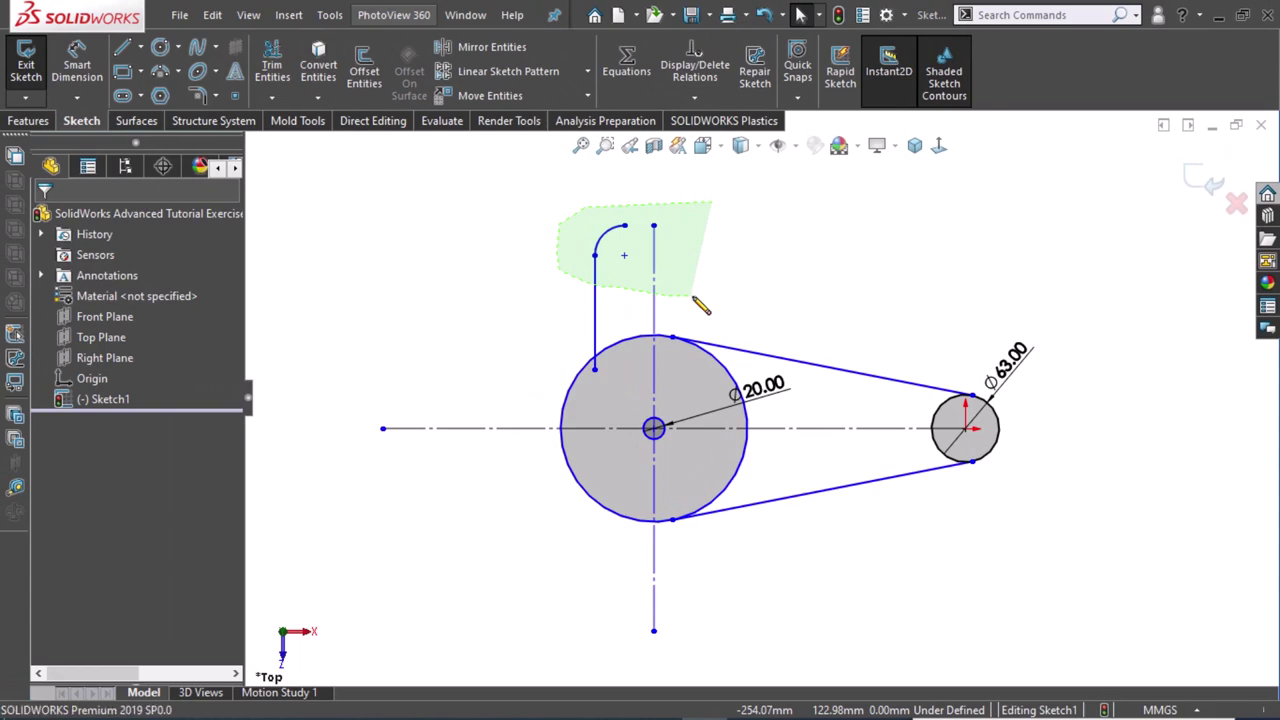
right_drag(700, 305, 700, 305)
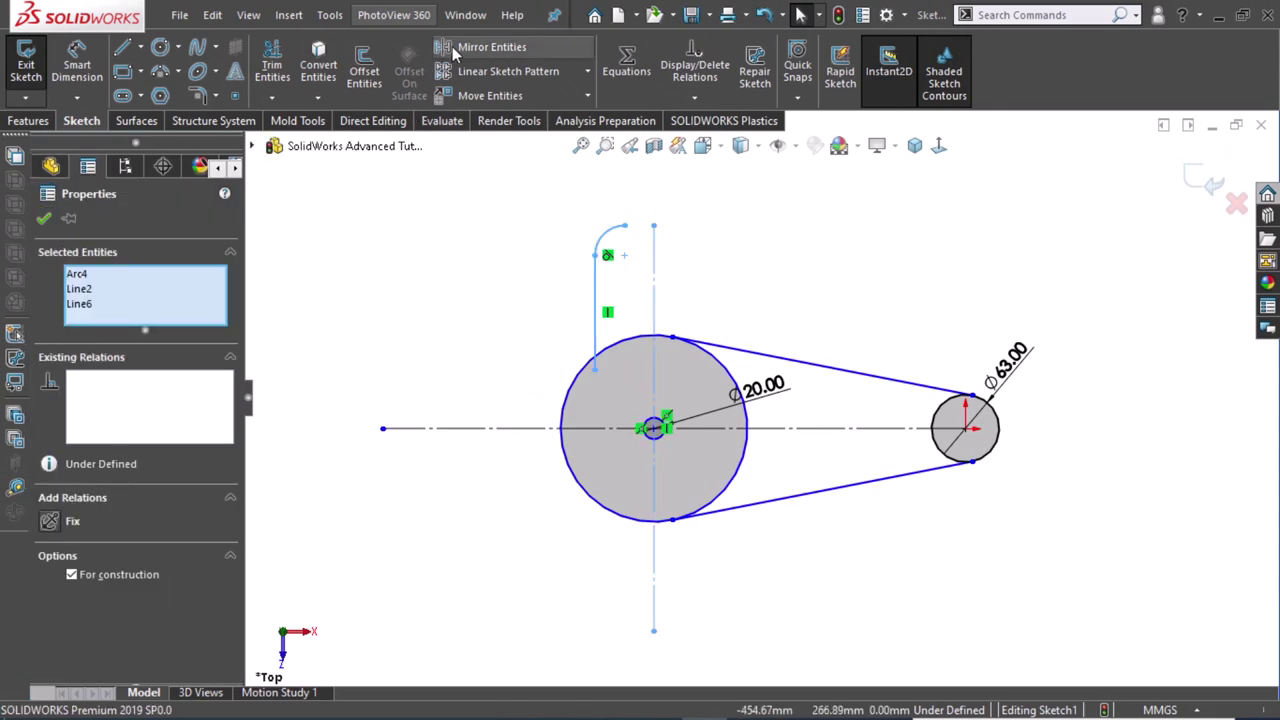
click(490, 47)
right_drag(470, 296, 414, 292)
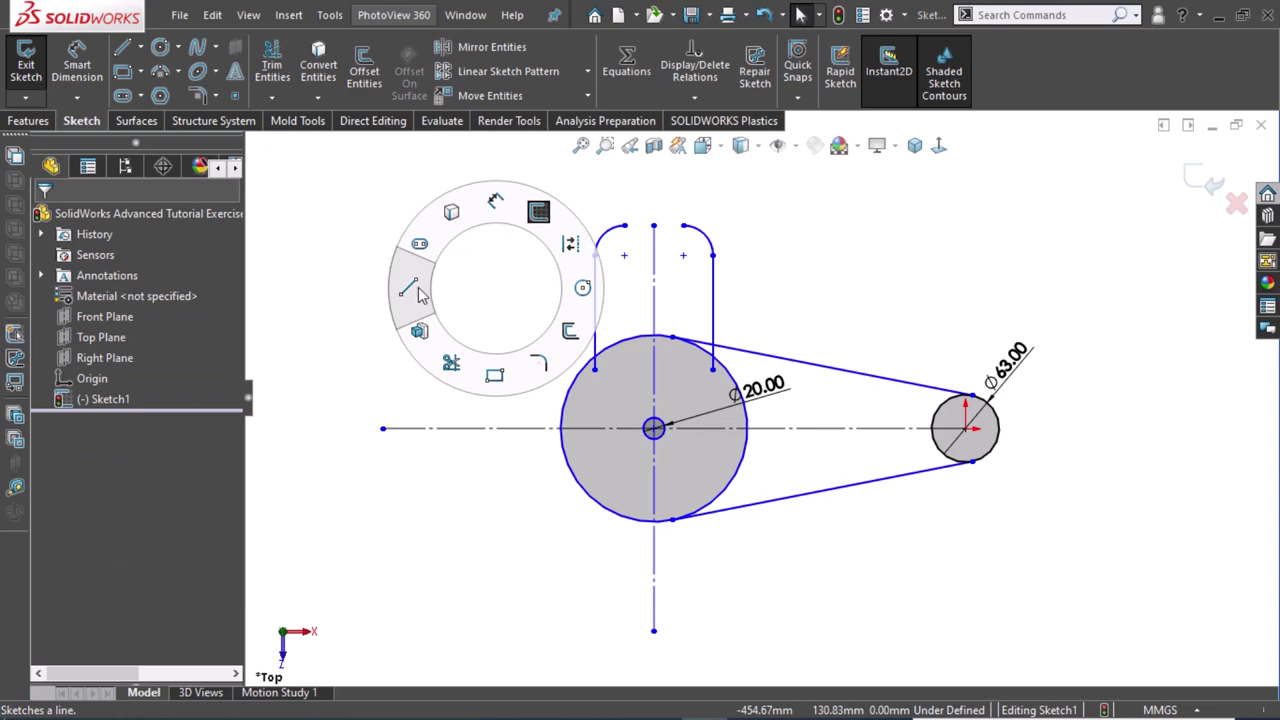
Join the tops of the two arcs with a horizontal line.
click(624, 226)
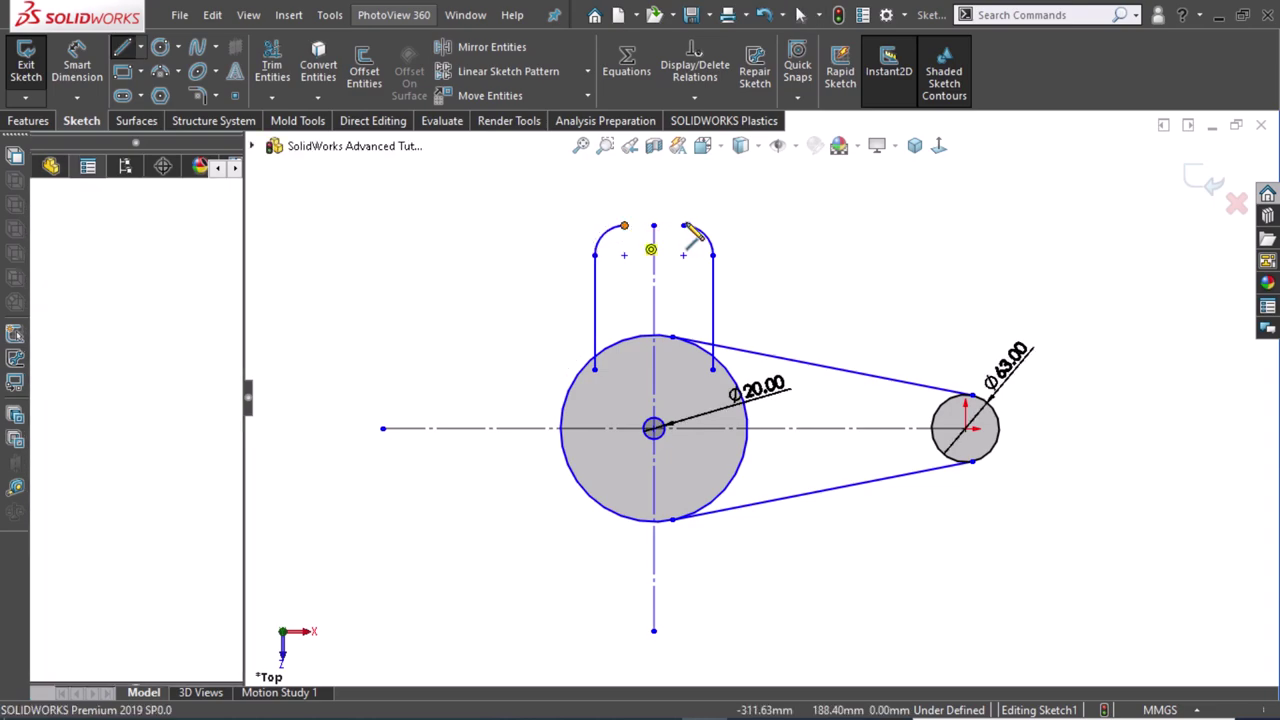
click(683, 226)
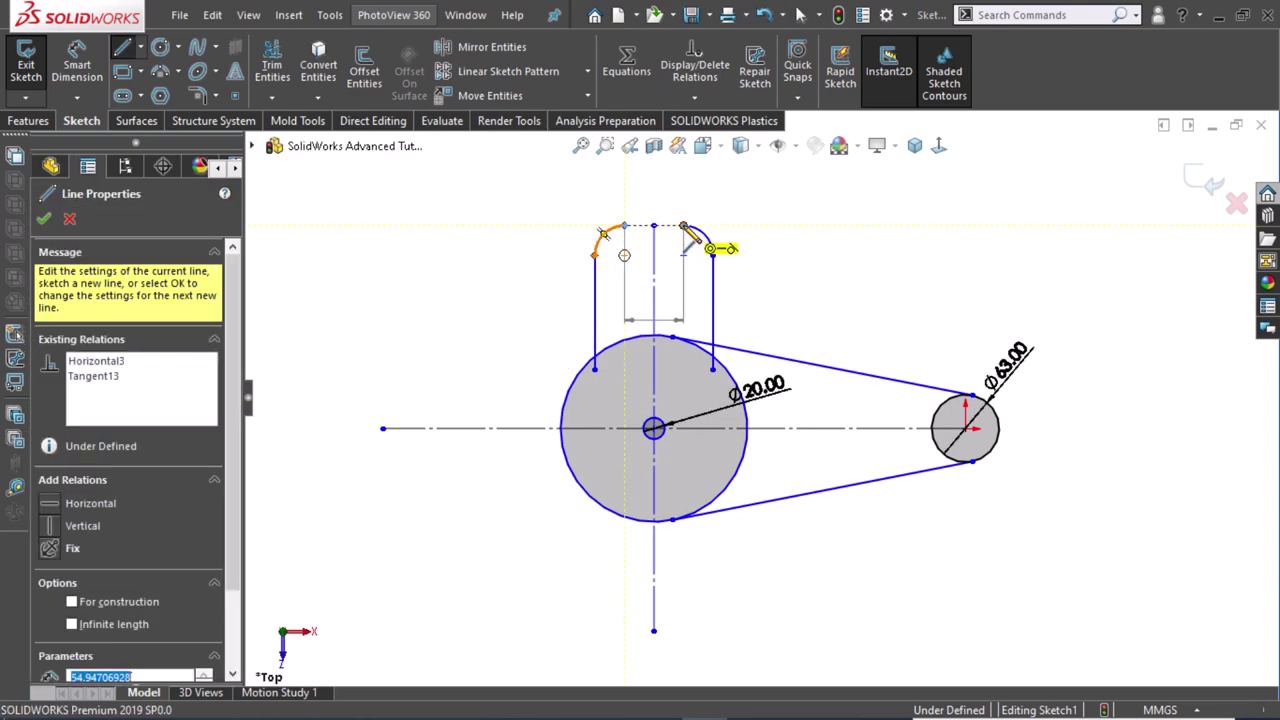
key(Escape)
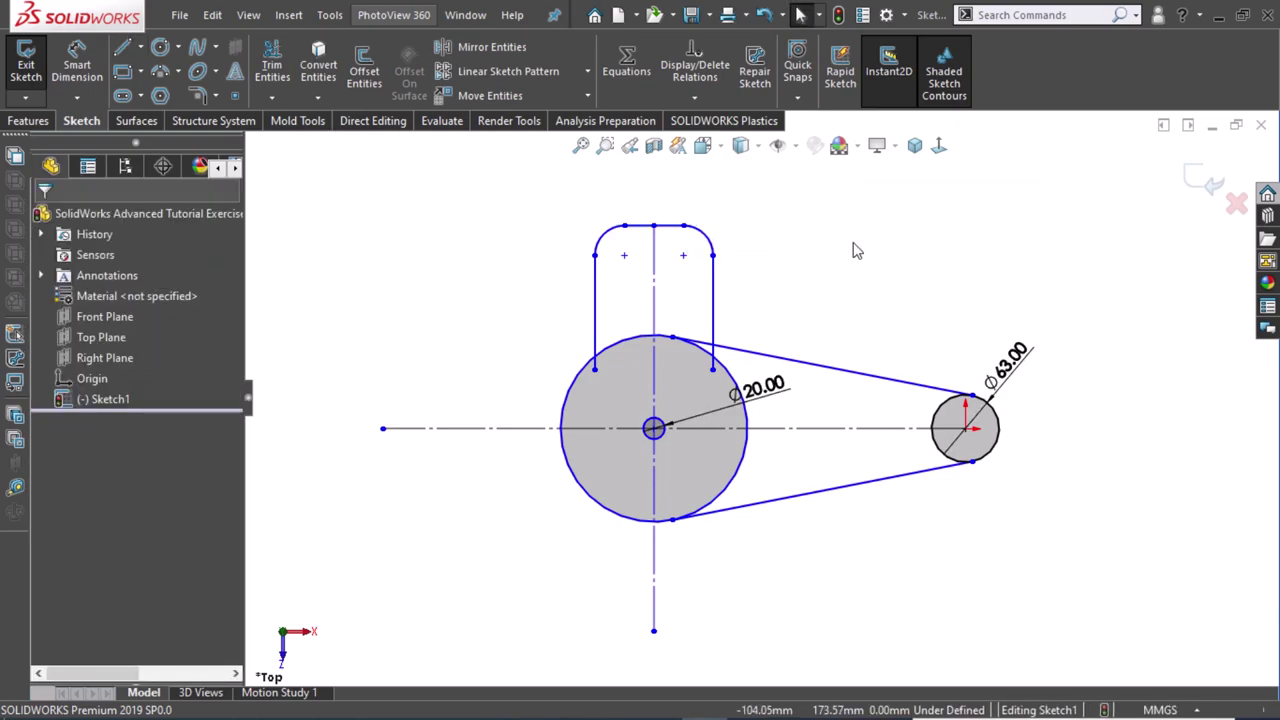
Trim the slot's vertical lines back to the large circle's edge.
right_drag(894, 274, 828, 349)
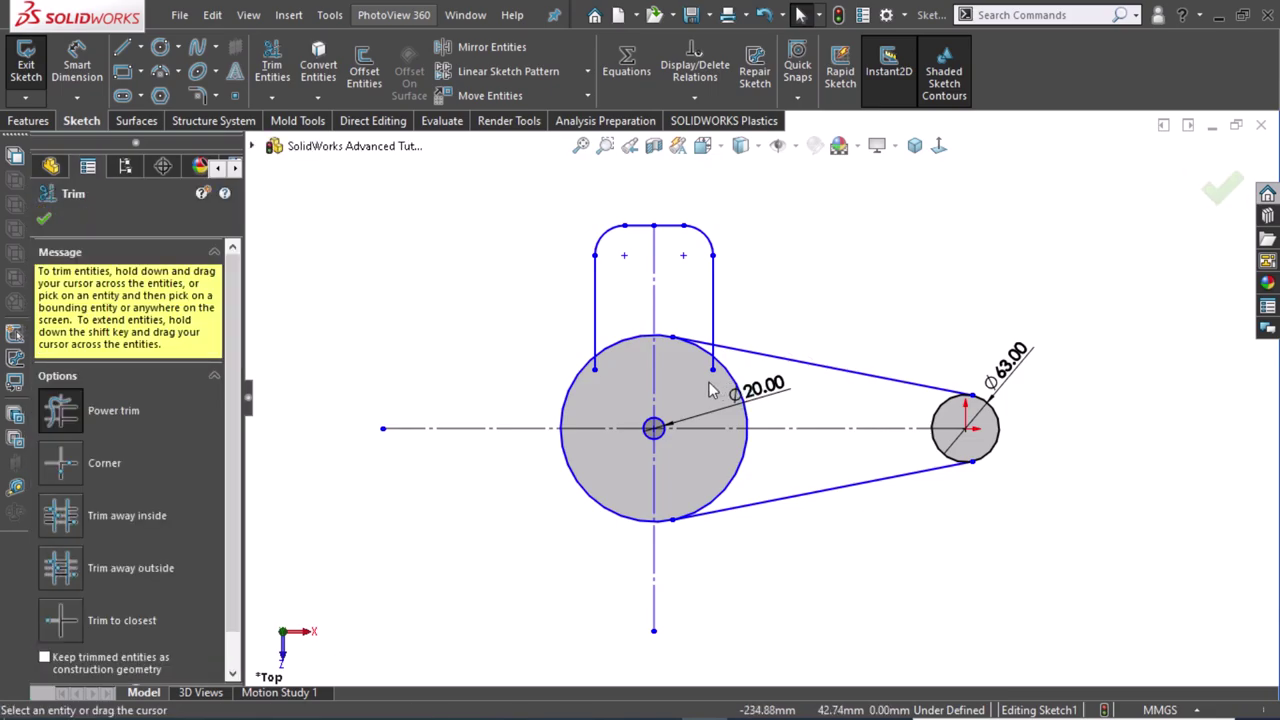
scroll(683, 365, down, 3)
scroll(686, 371, down, 3)
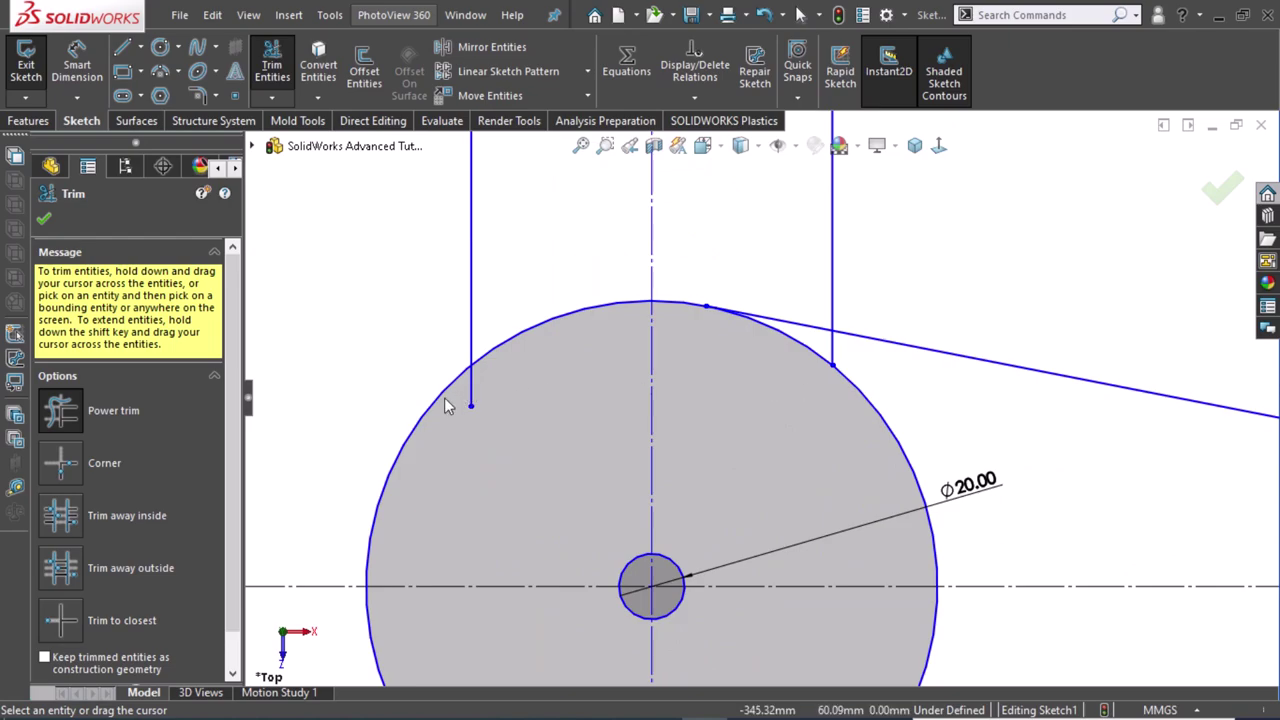
scroll(503, 415, up, 3)
scroll(503, 415, up, 3)
key(Escape)
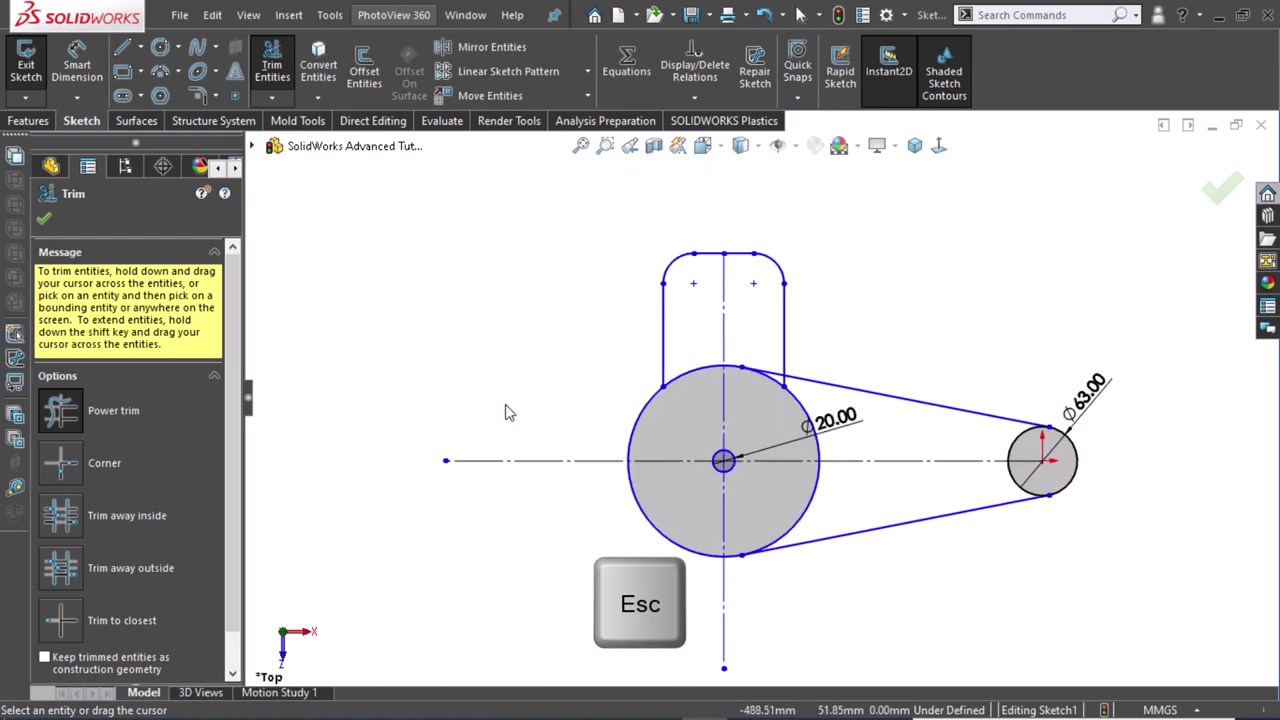
scroll(755, 554, down, 1)
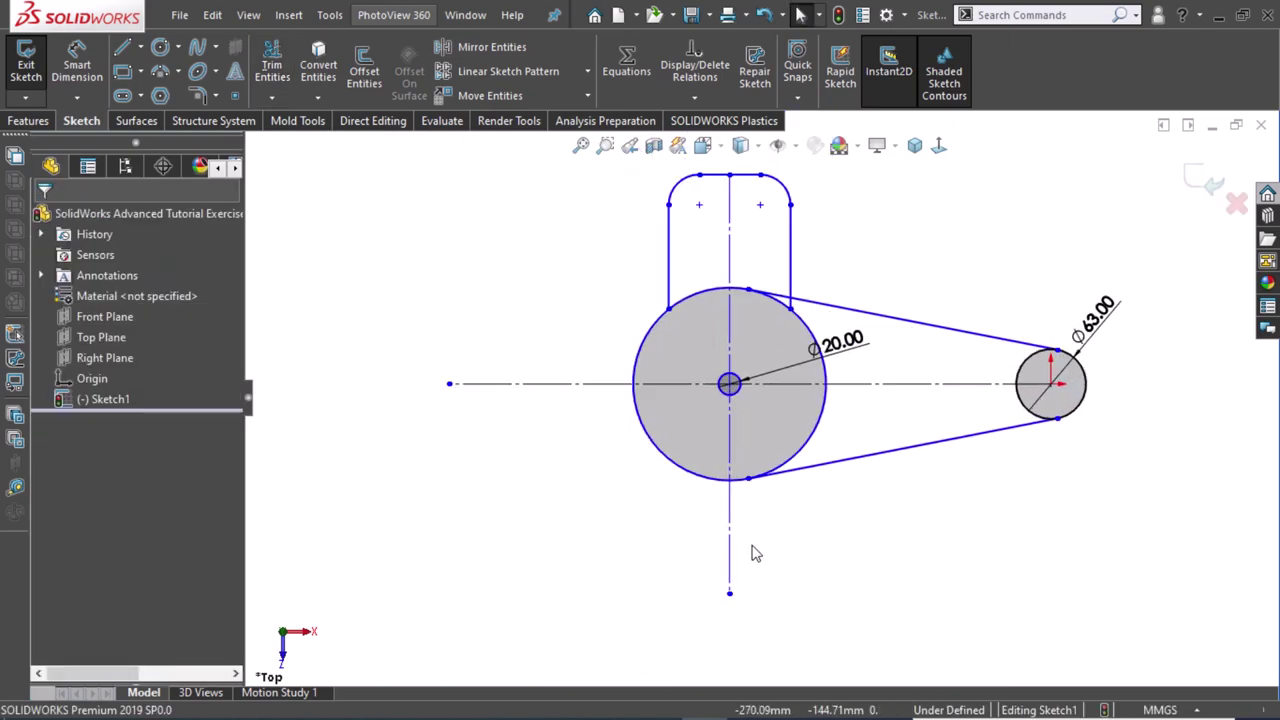
scroll(770, 222, up, 1)
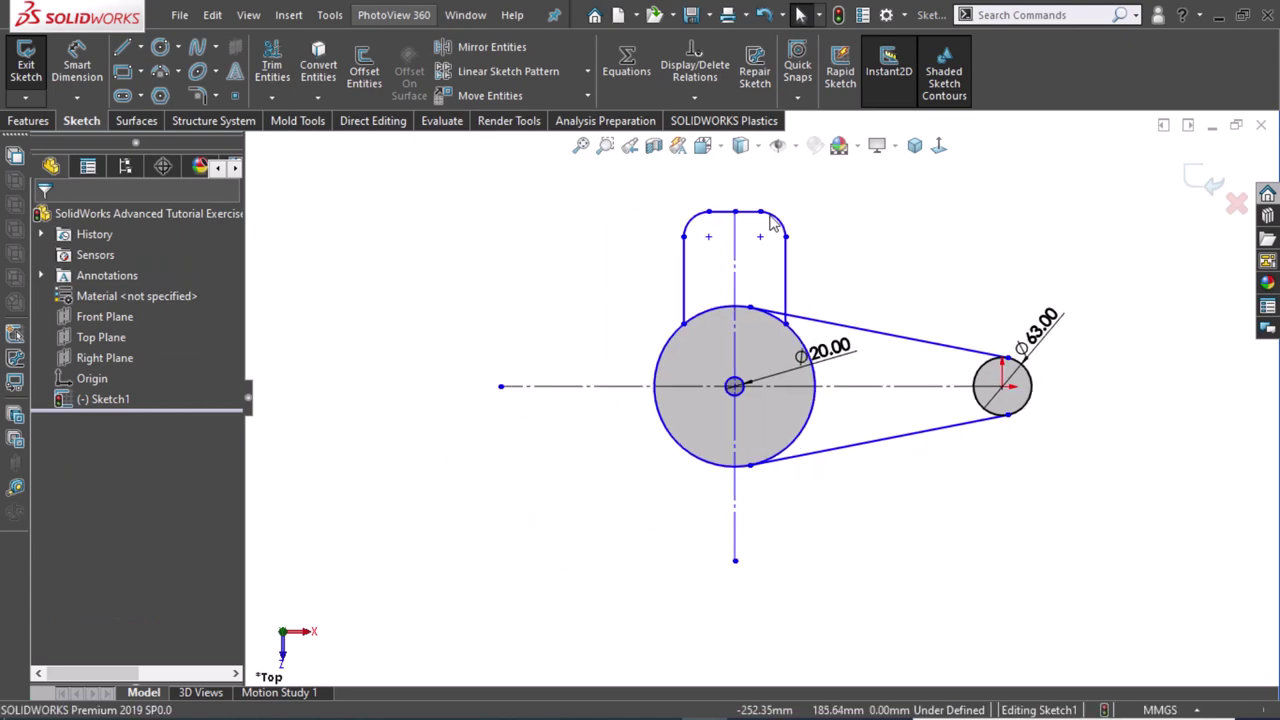
scroll(770, 222, down, 1)
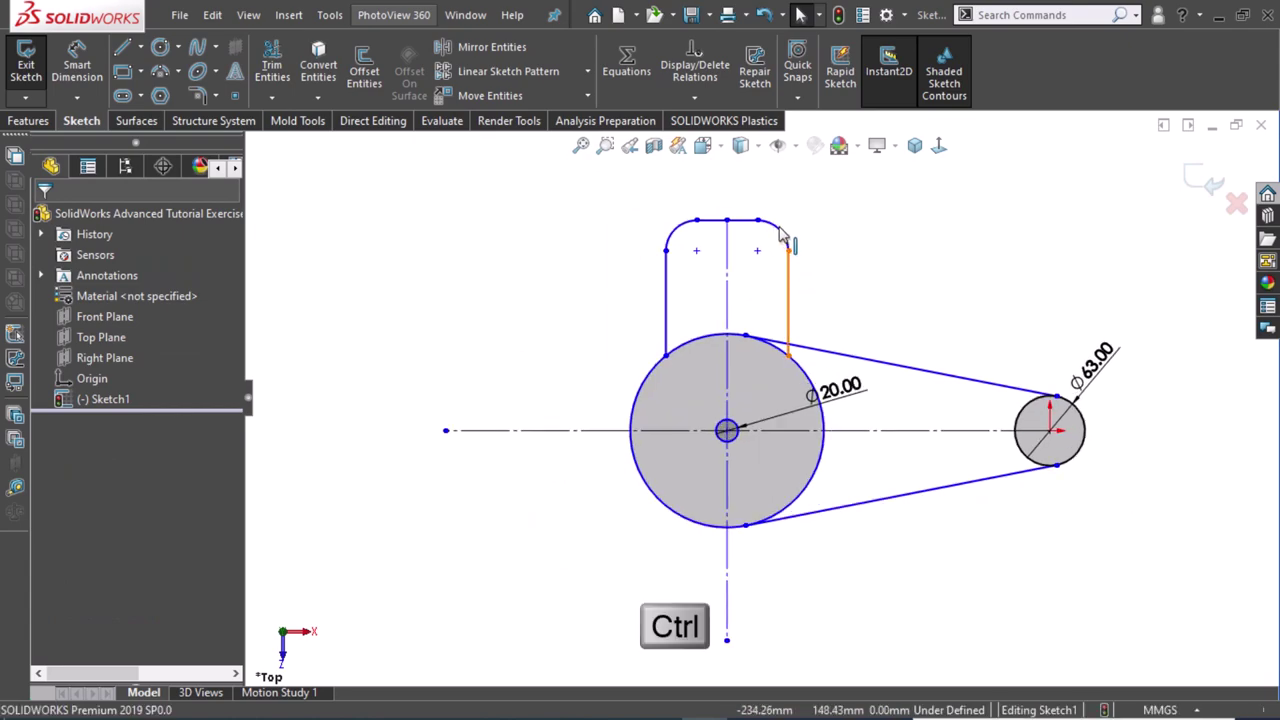
Select the top slot's two side lines, top line and both corner arcs together.
ctrl+click(783, 236)
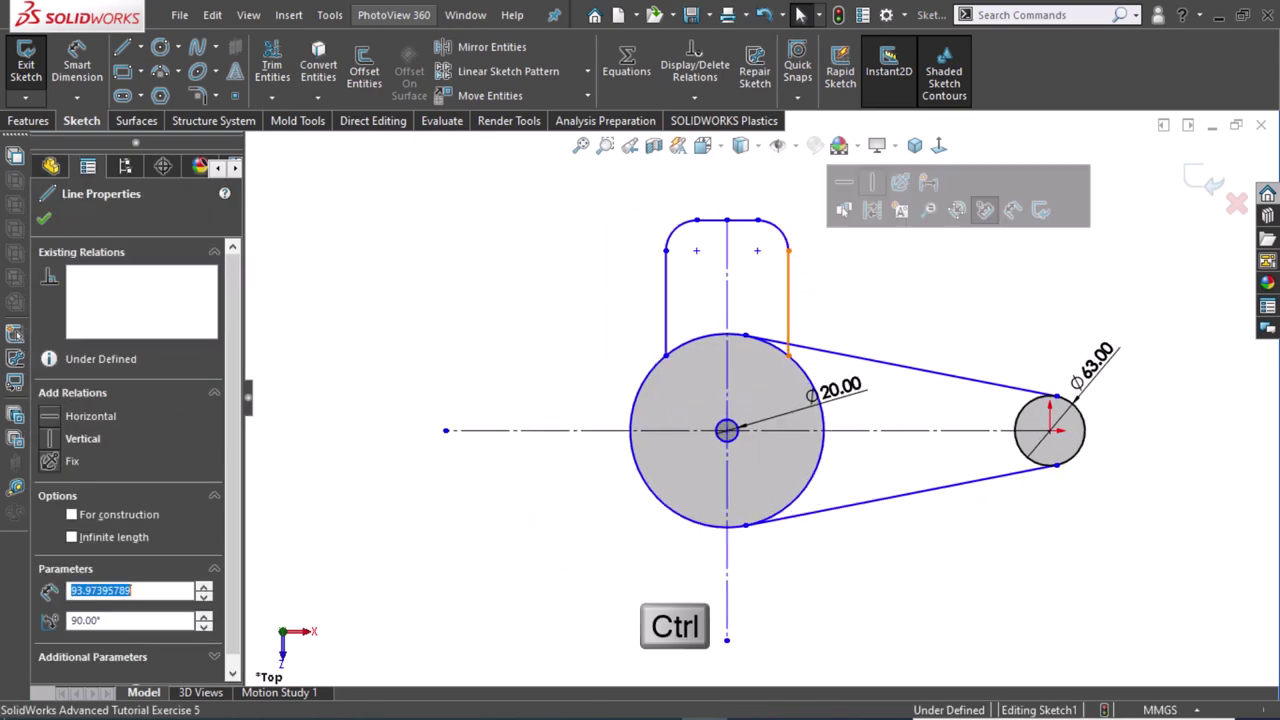
ctrl+click(748, 226)
ctrl+click(680, 233)
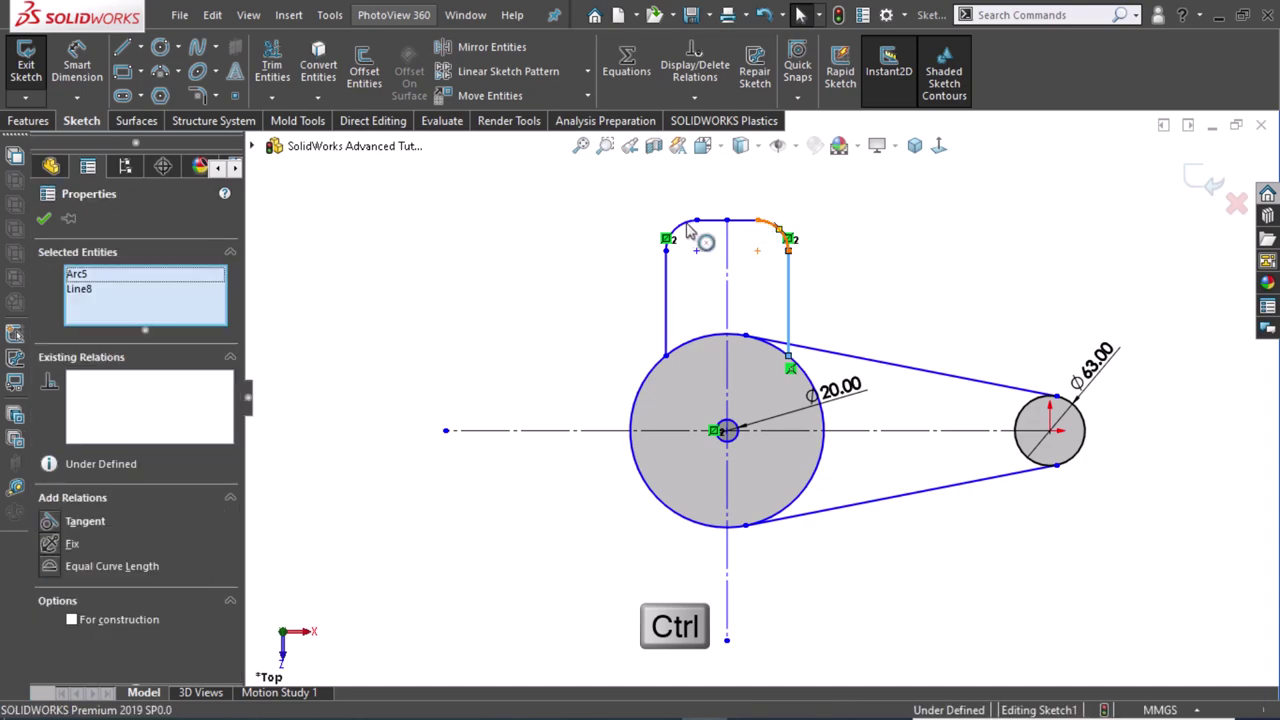
click(670, 312)
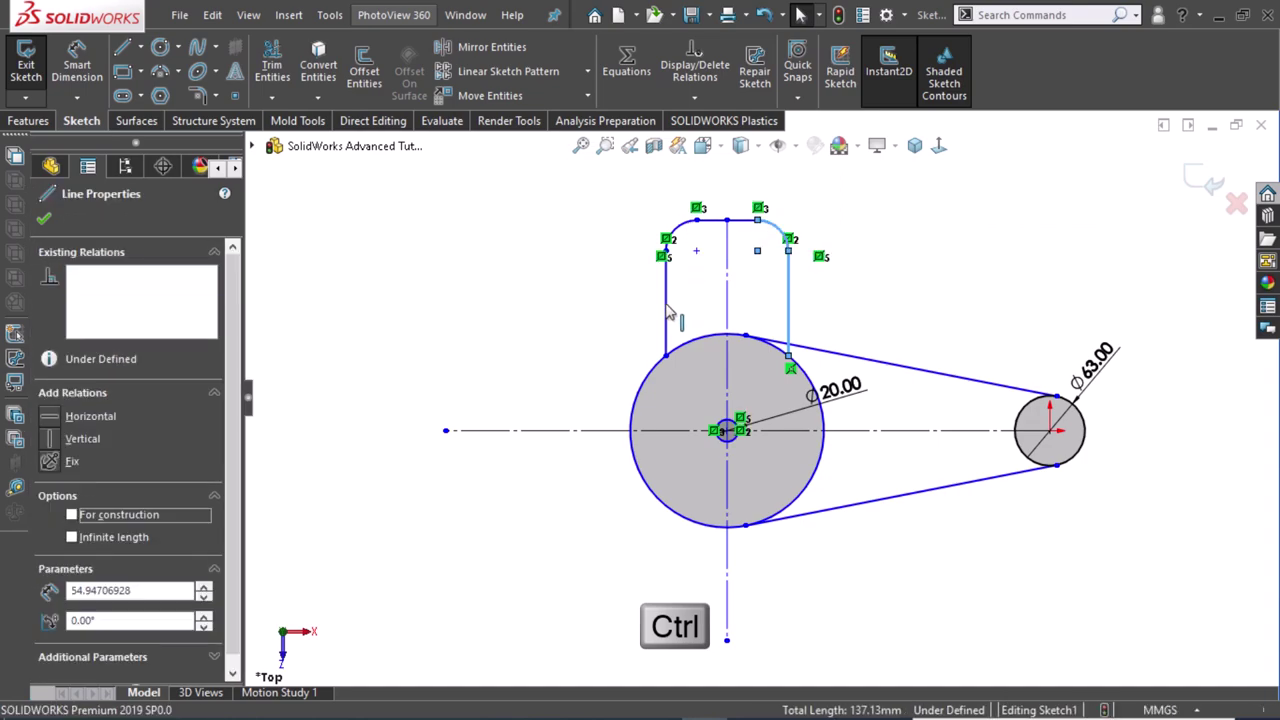
ctrl+click(667, 305)
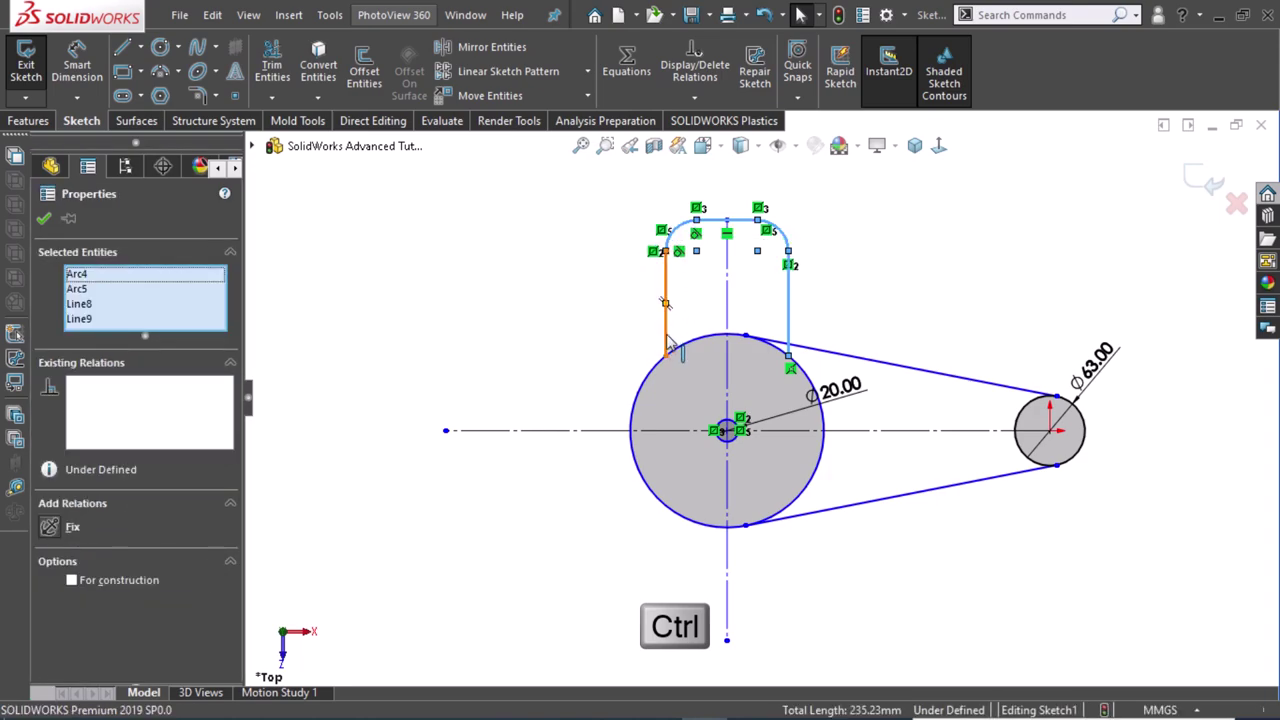
ctrl+click(667, 340)
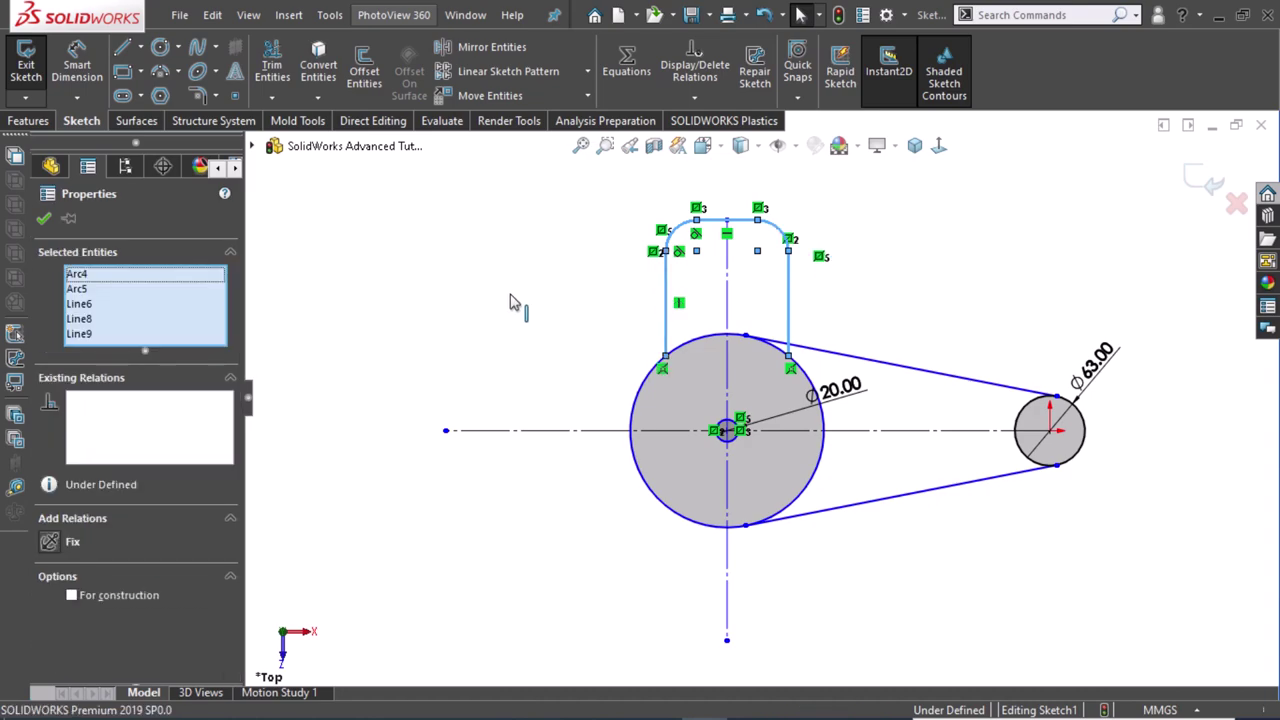
click(589, 72)
Start a circular sketch pattern of the slot edges and delete its Point-1 centre reference.
click(505, 120)
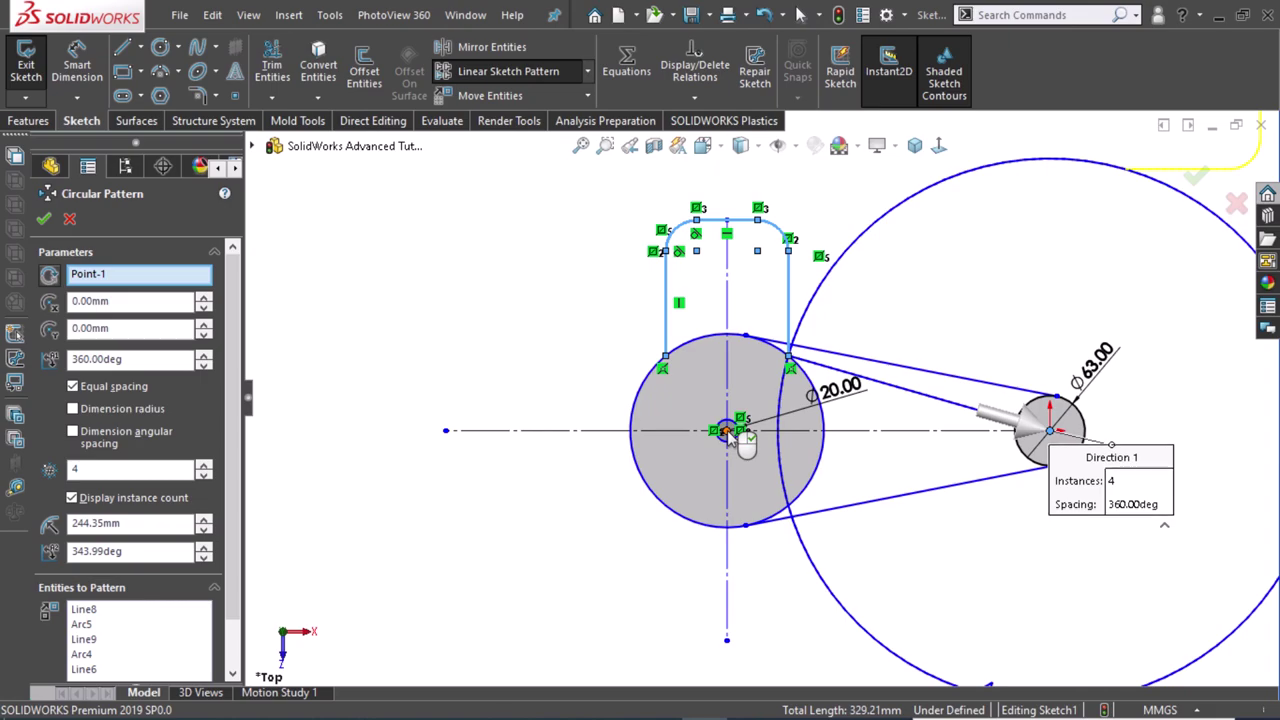
right_click(141, 284)
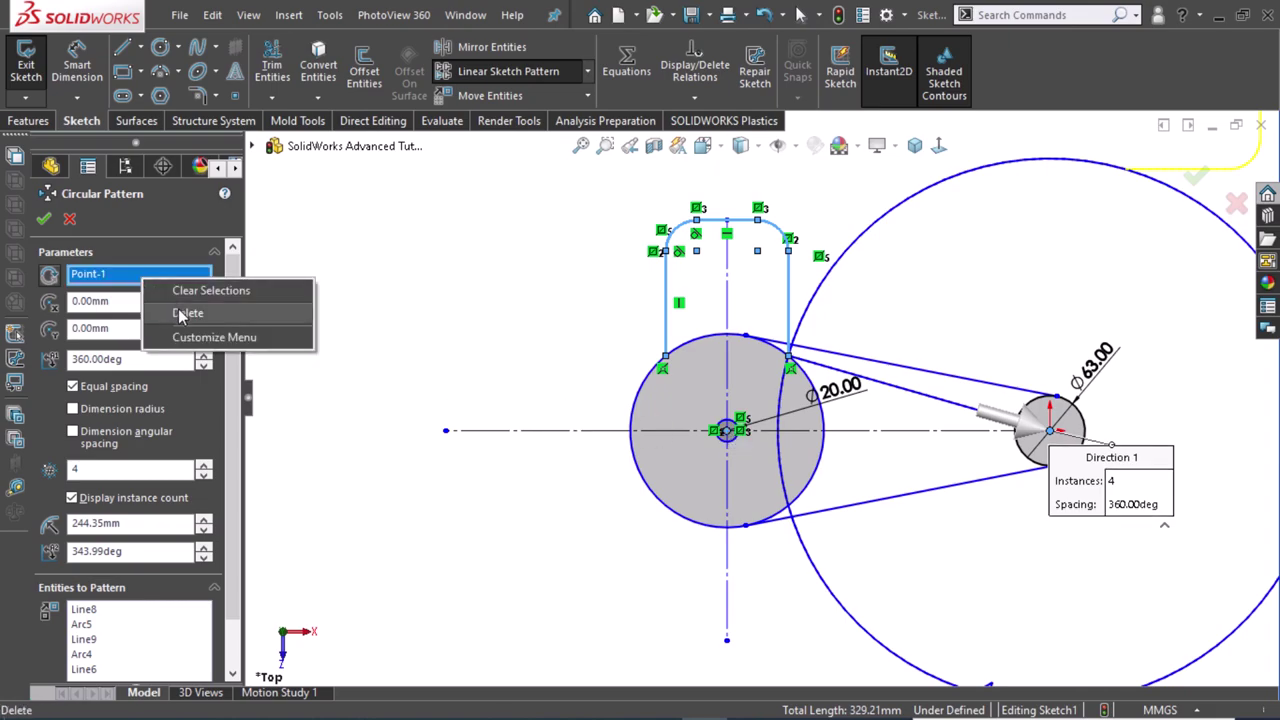
click(180, 316)
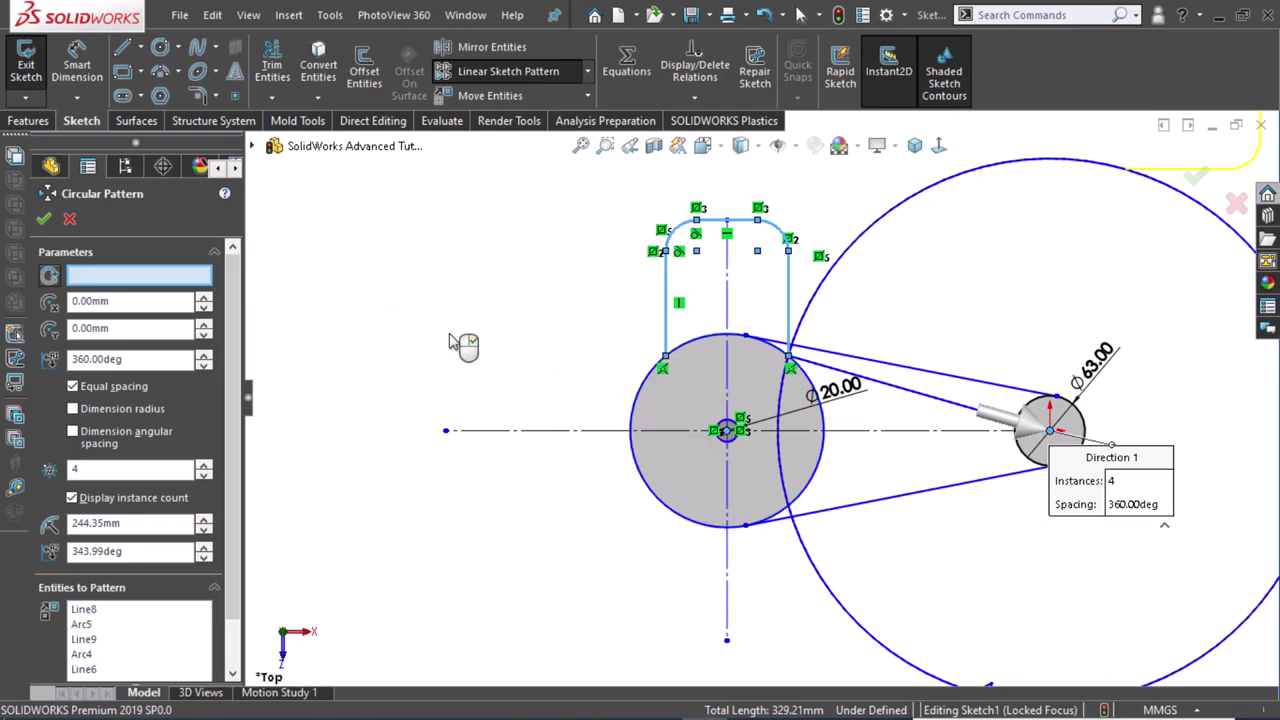
click(175, 276)
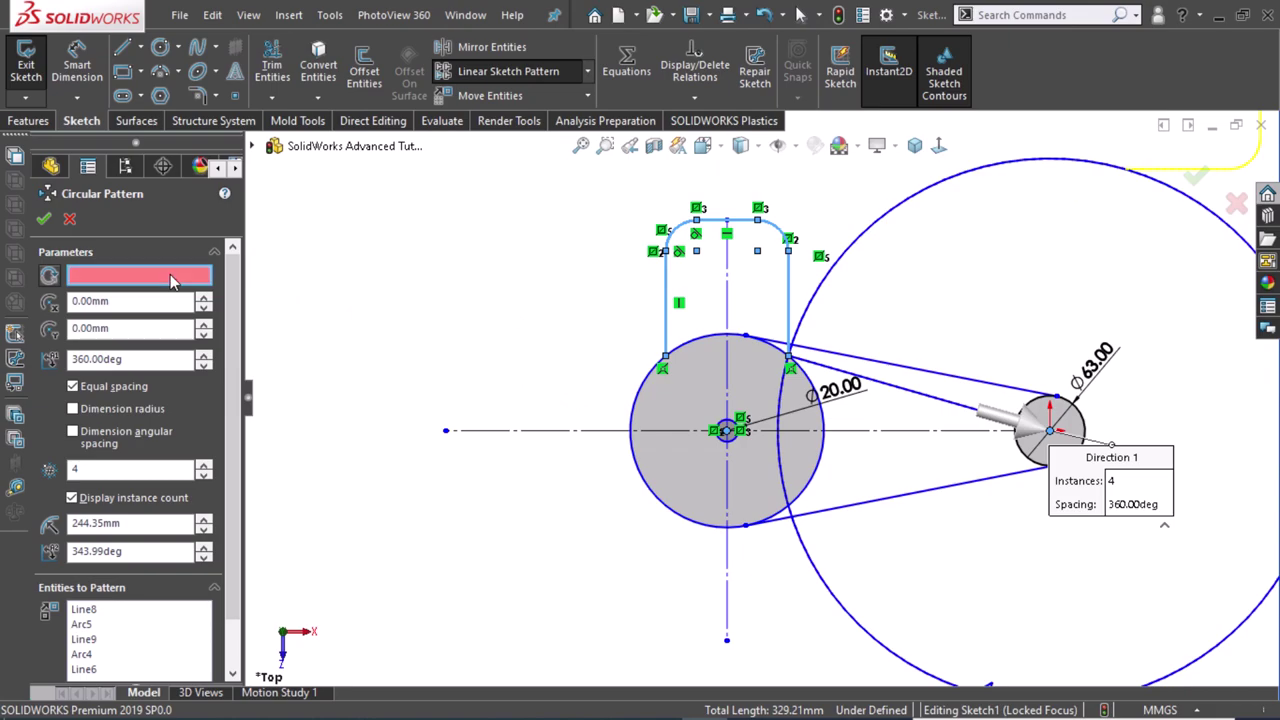
Pattern the top slot about the large circle's centre: 3 instances at 90°, direction reversed to the left.
click(727, 431)
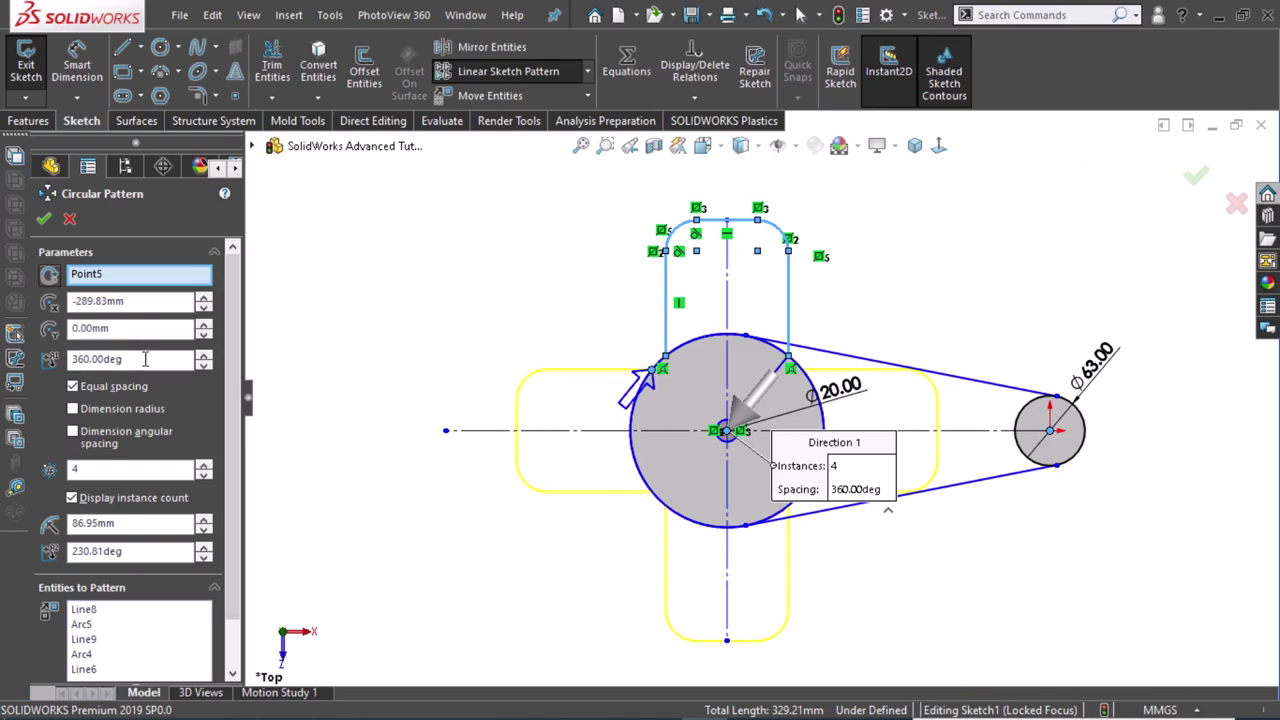
click(73, 387)
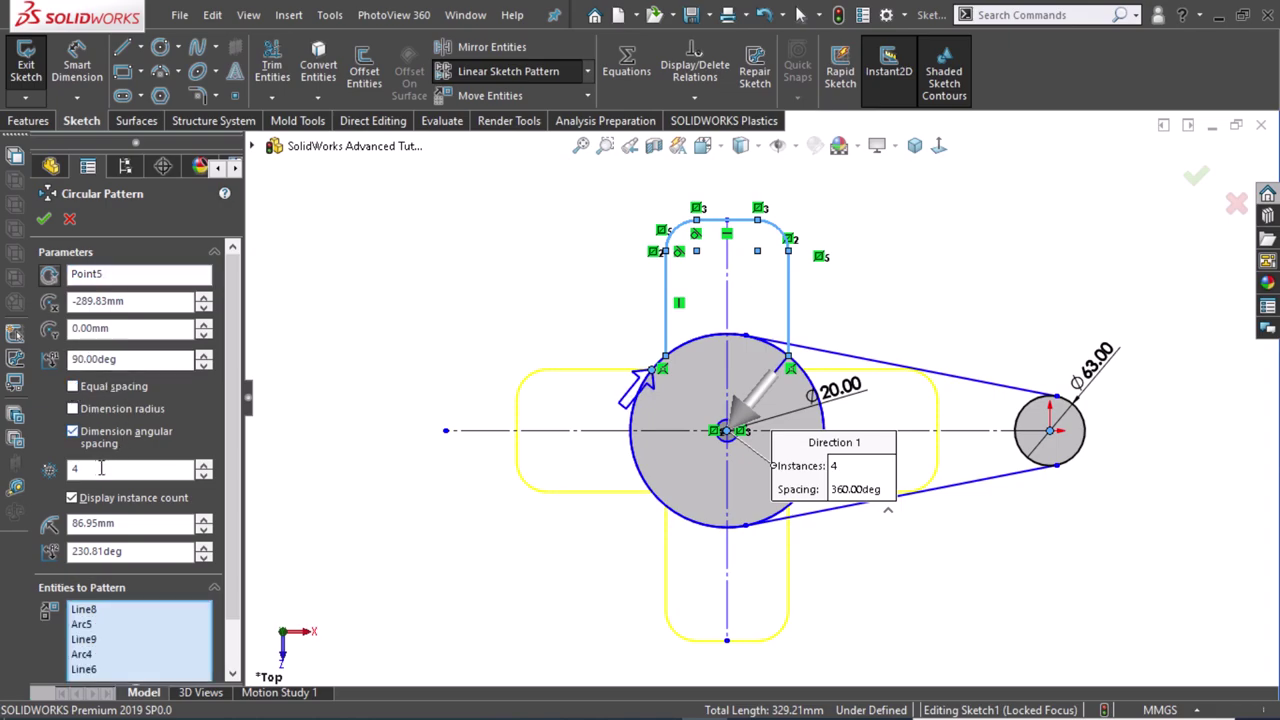
click(202, 475)
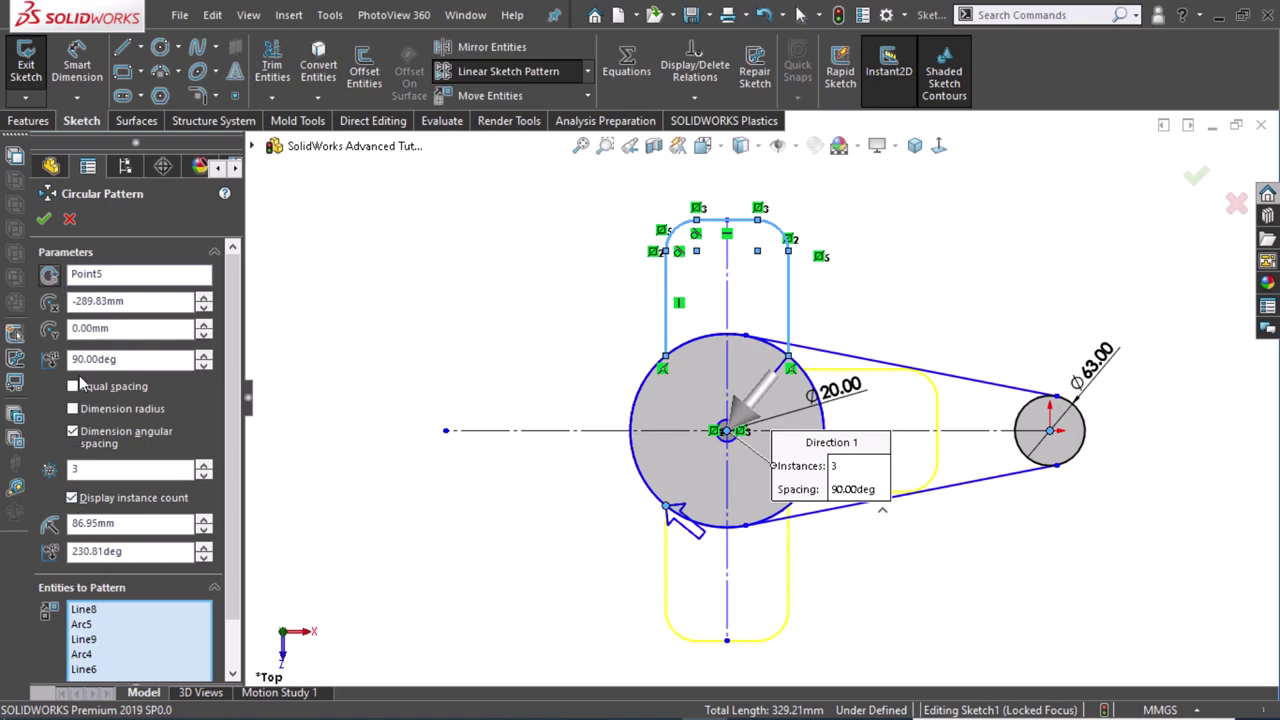
click(51, 278)
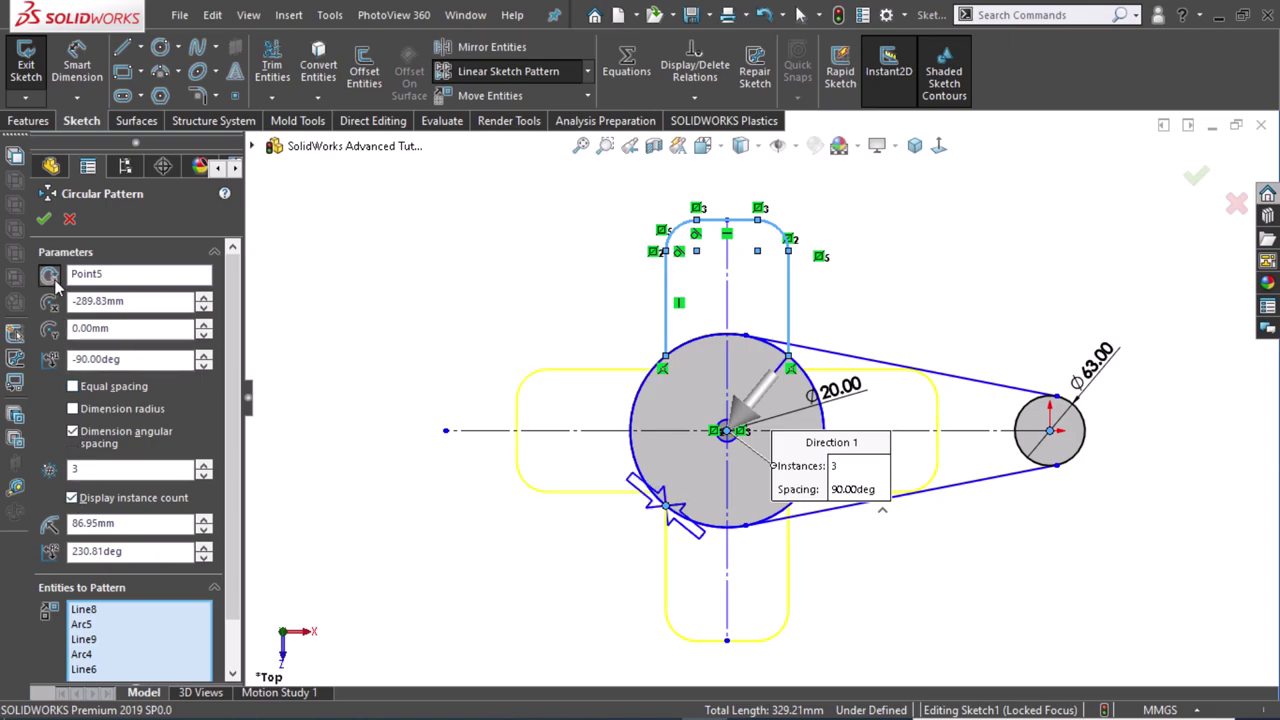
click(52, 279)
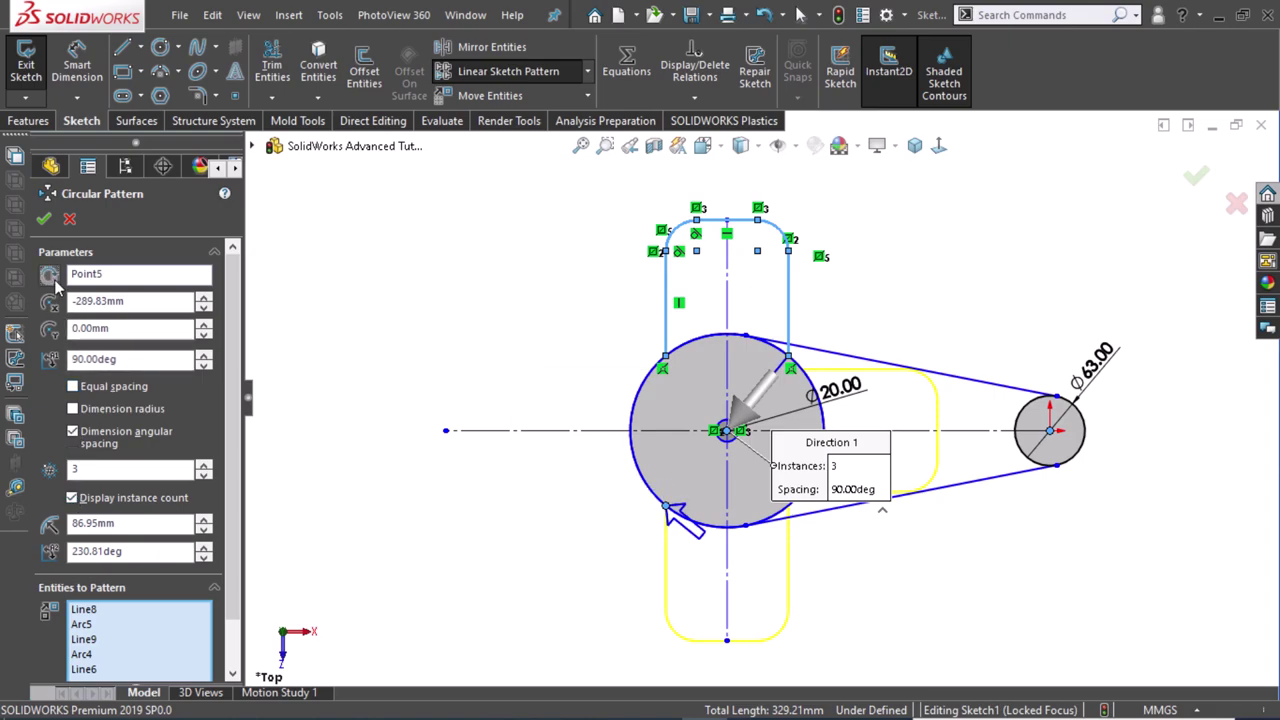
click(55, 284)
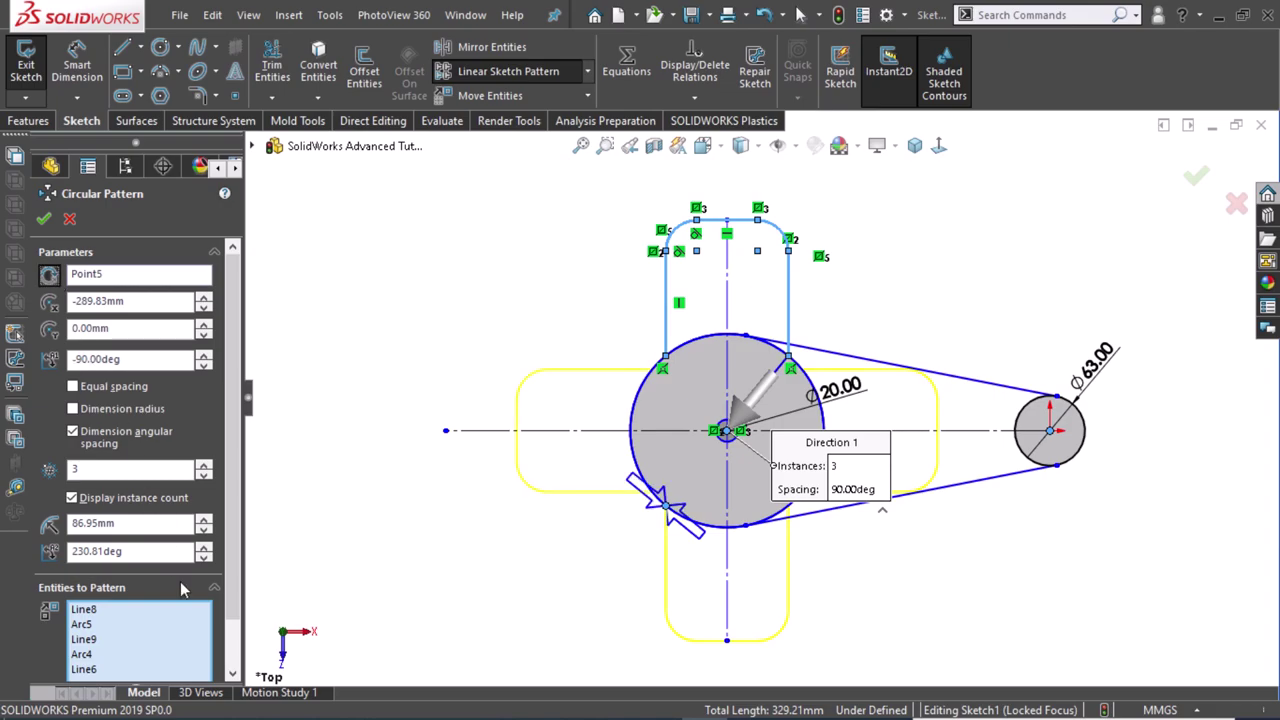
click(204, 476)
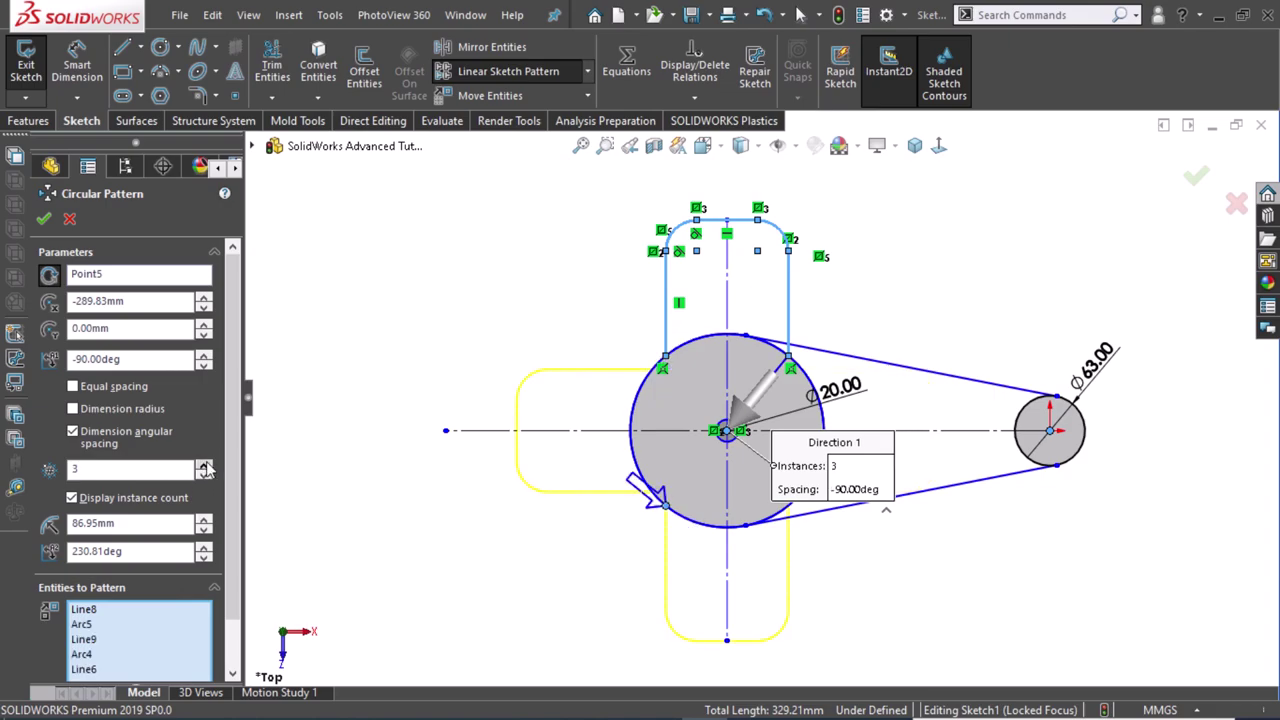
click(43, 220)
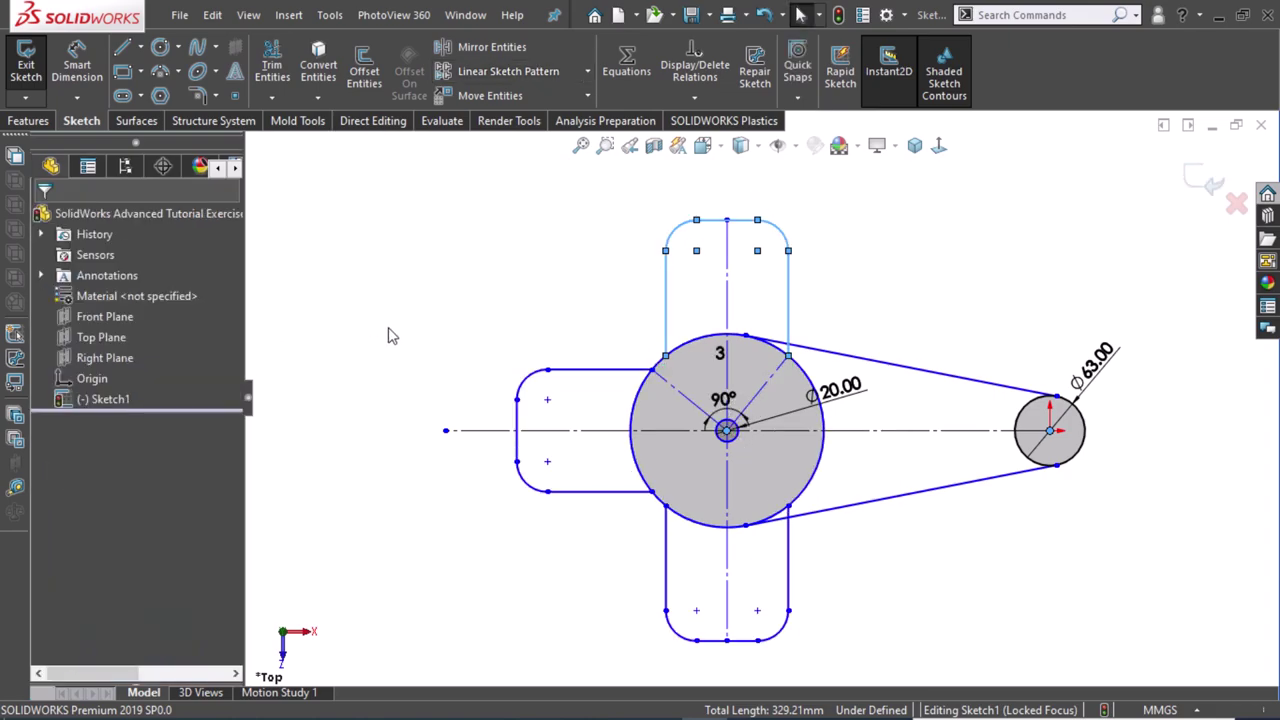
Dimension the width between the top slot's side lines as 60 mm.
click(413, 332)
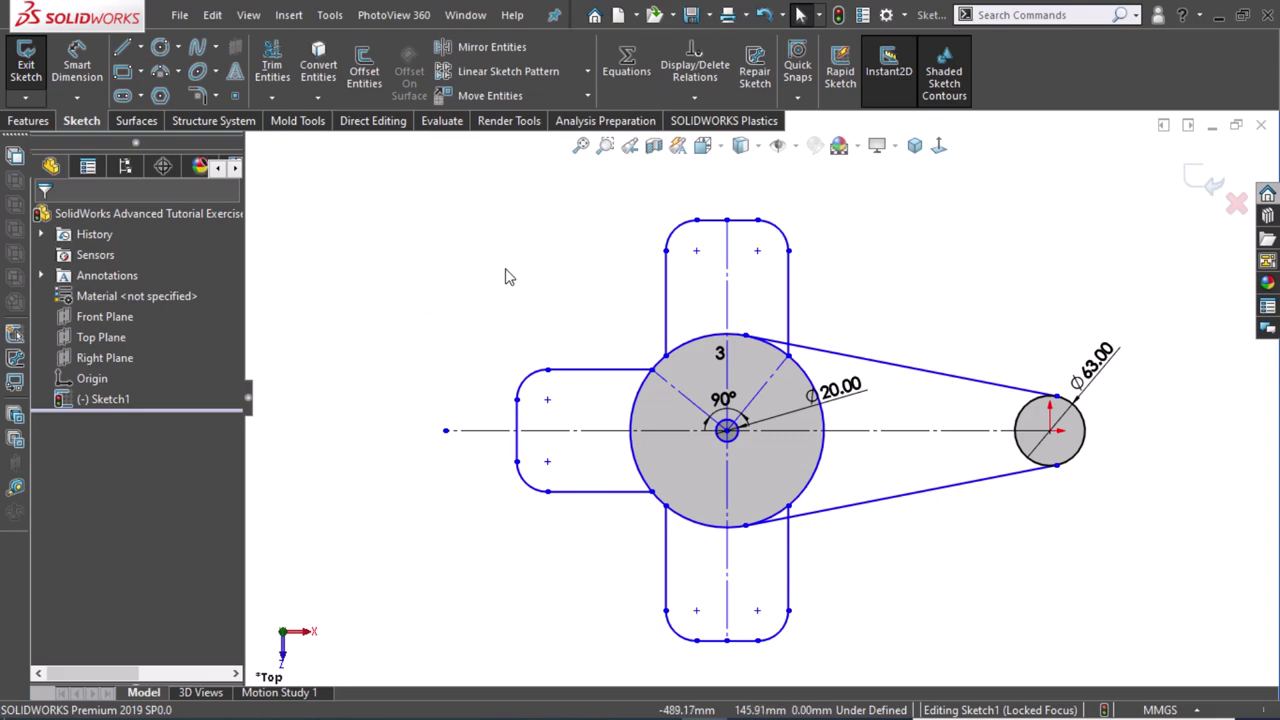
right_drag(530, 278, 525, 197)
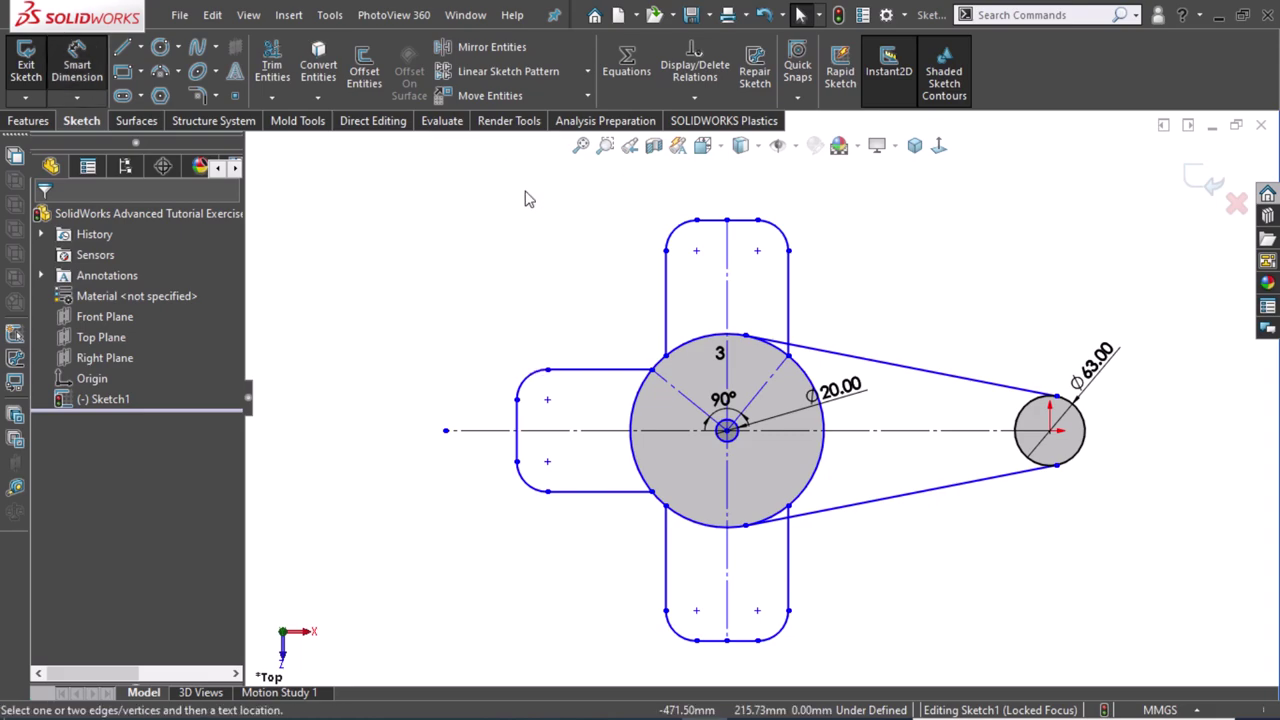
click(665, 290)
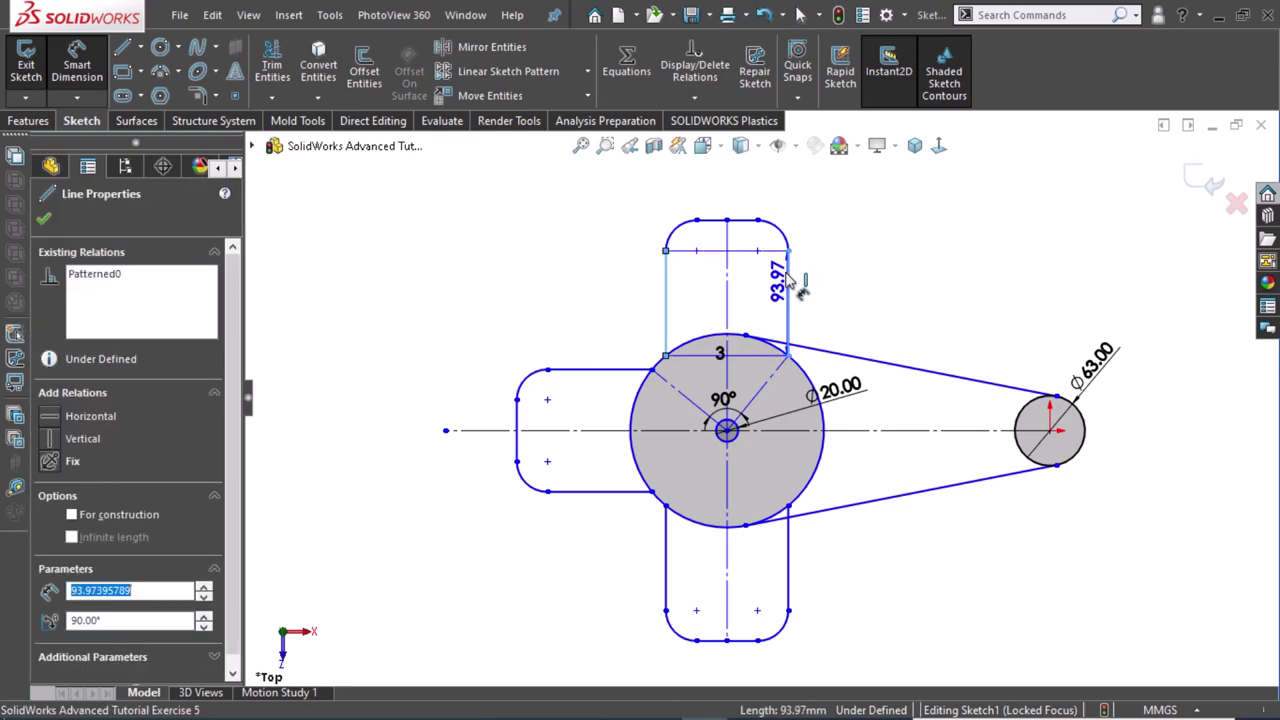
click(789, 285)
click(739, 201)
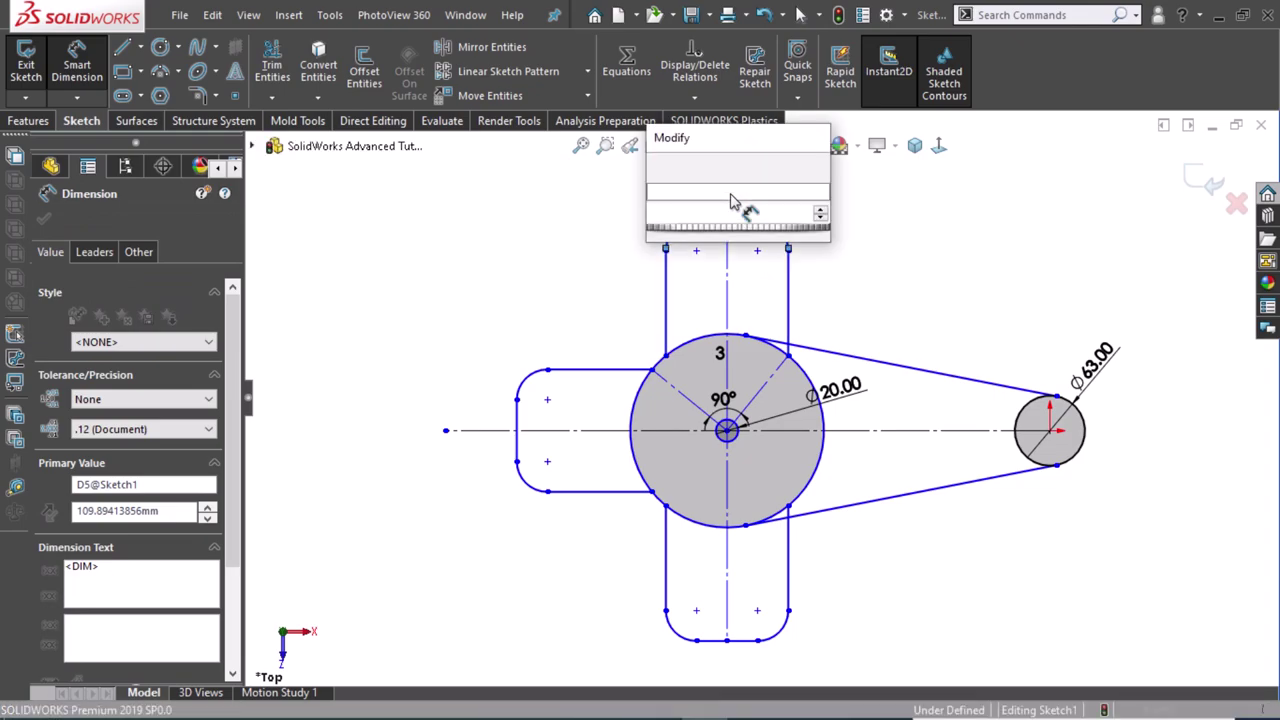
text(60)
key(Escape)
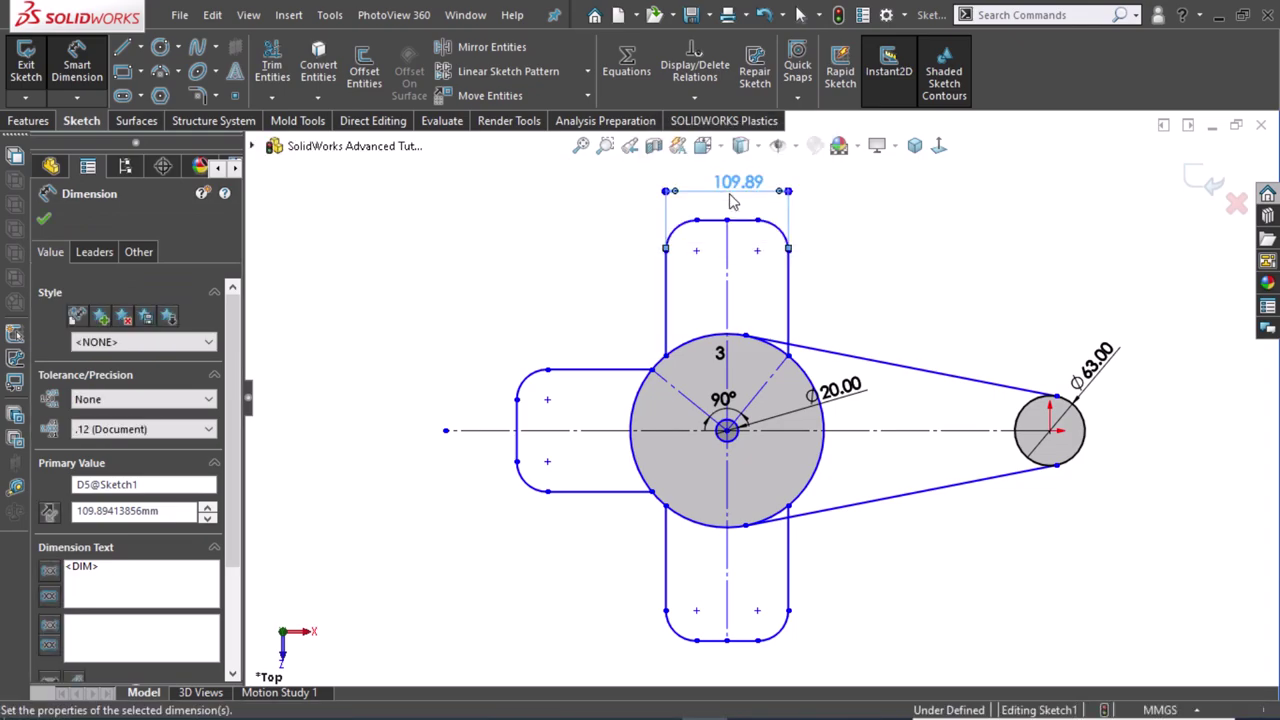
Dimension the vertical centreline length to 230 mm and fit the sketch in view.
click(970, 258)
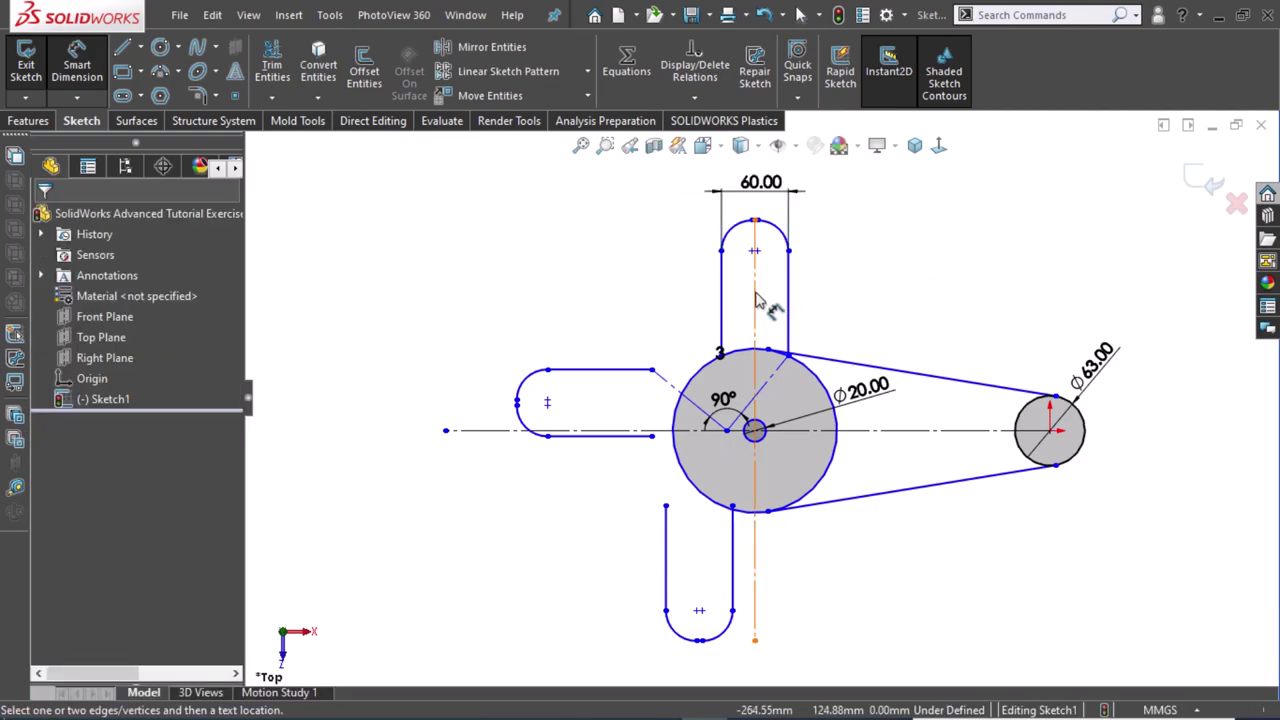
click(754, 320)
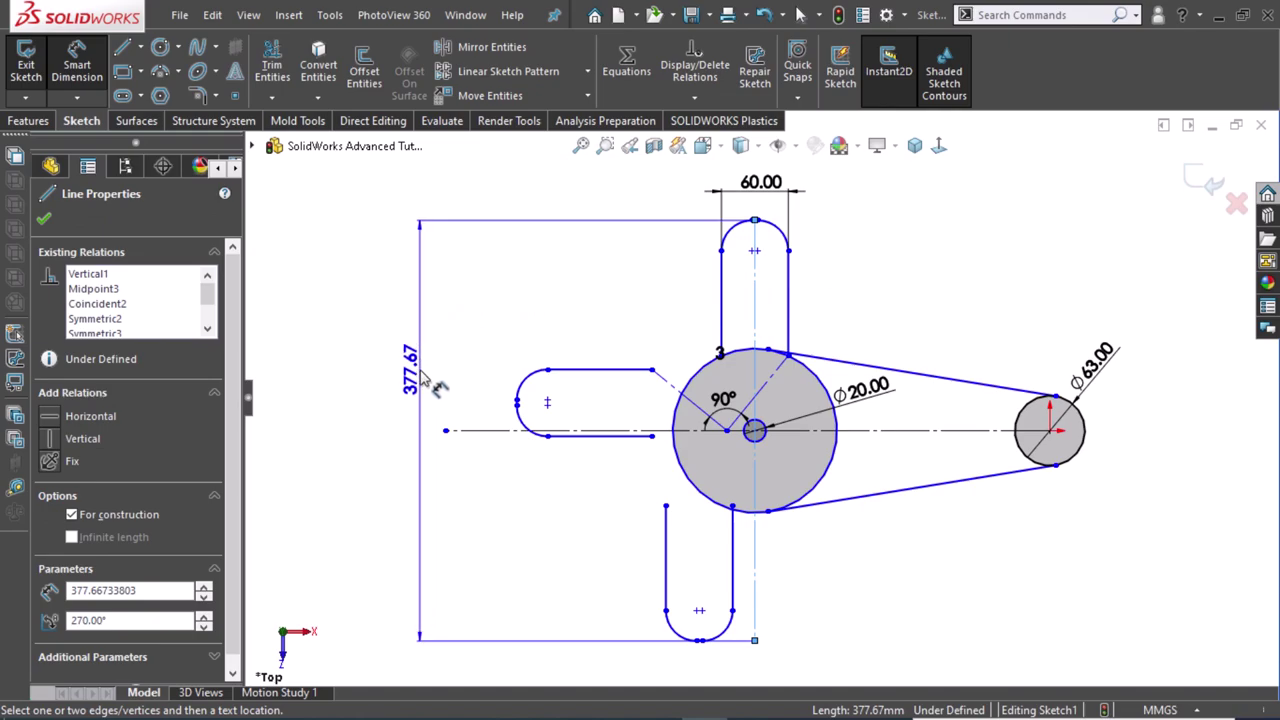
click(422, 375)
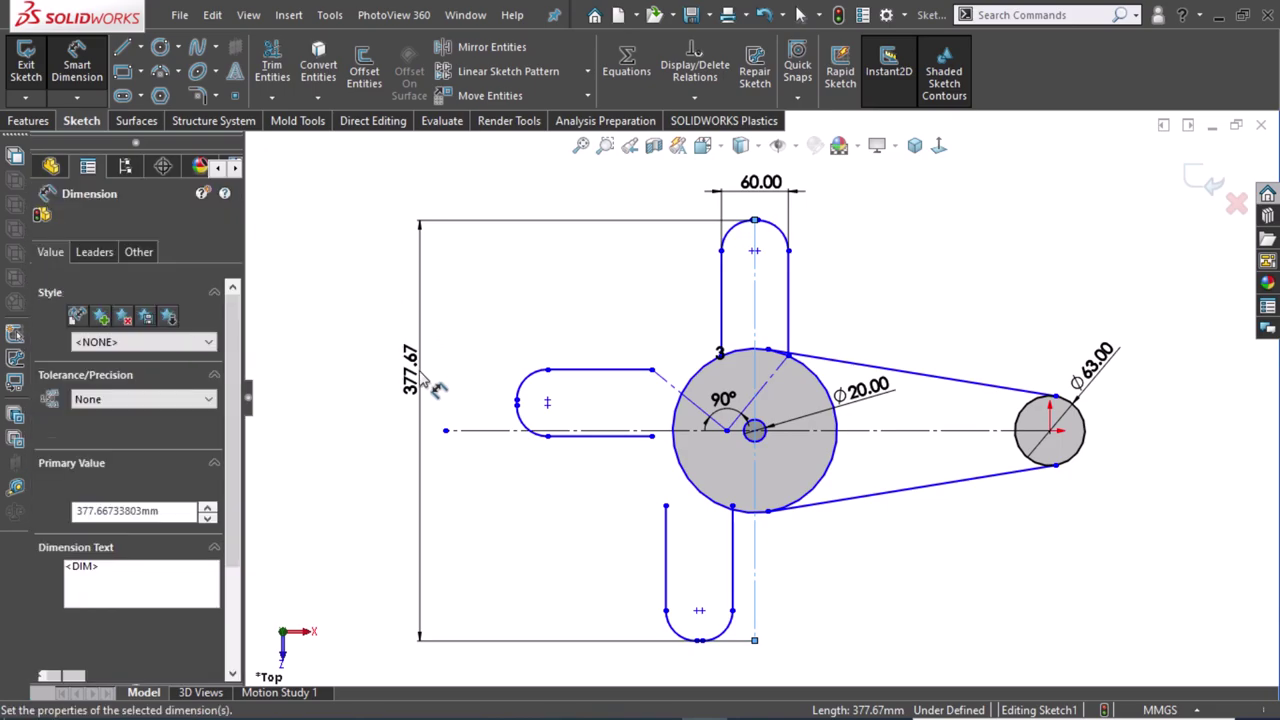
text(23.)
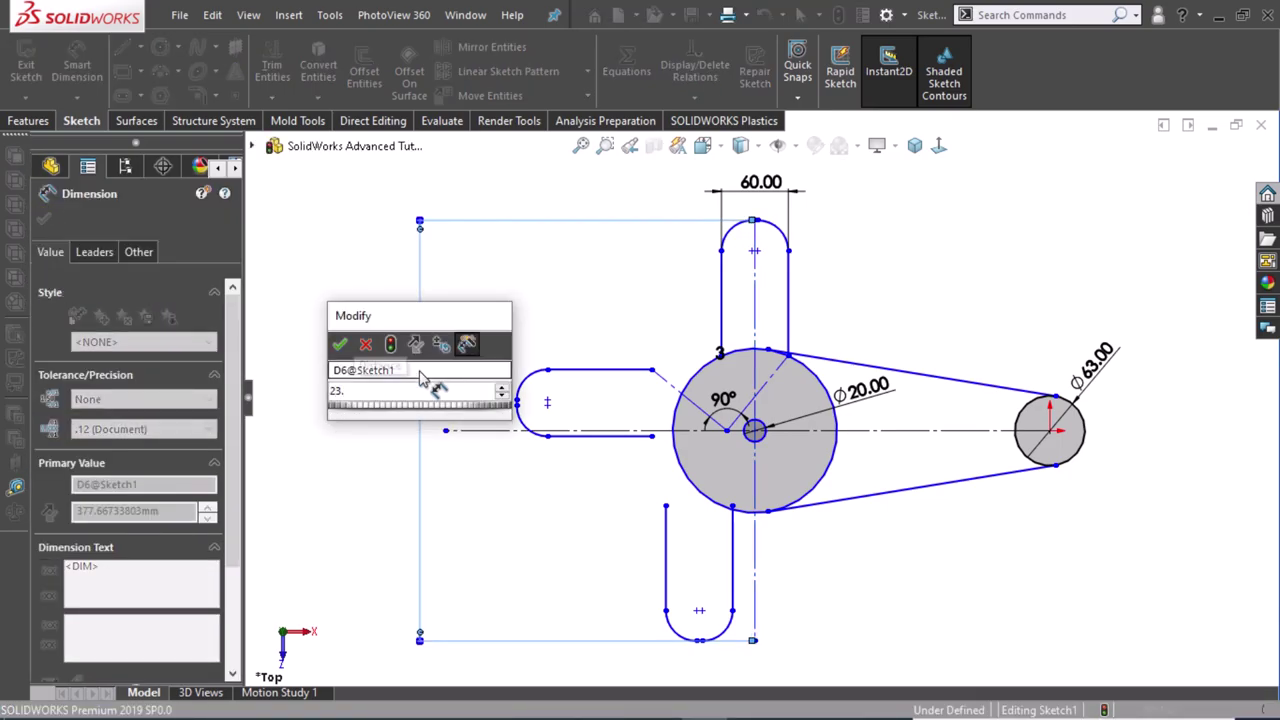
text(0)
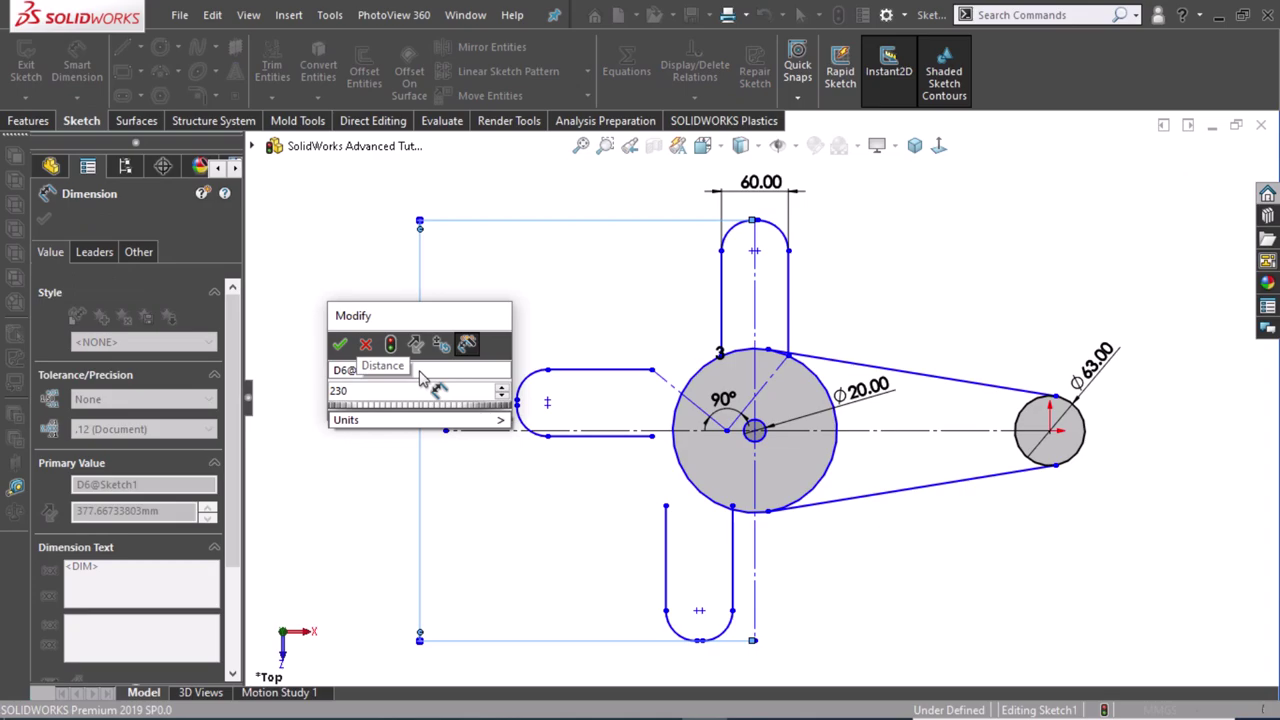
key(Escape)
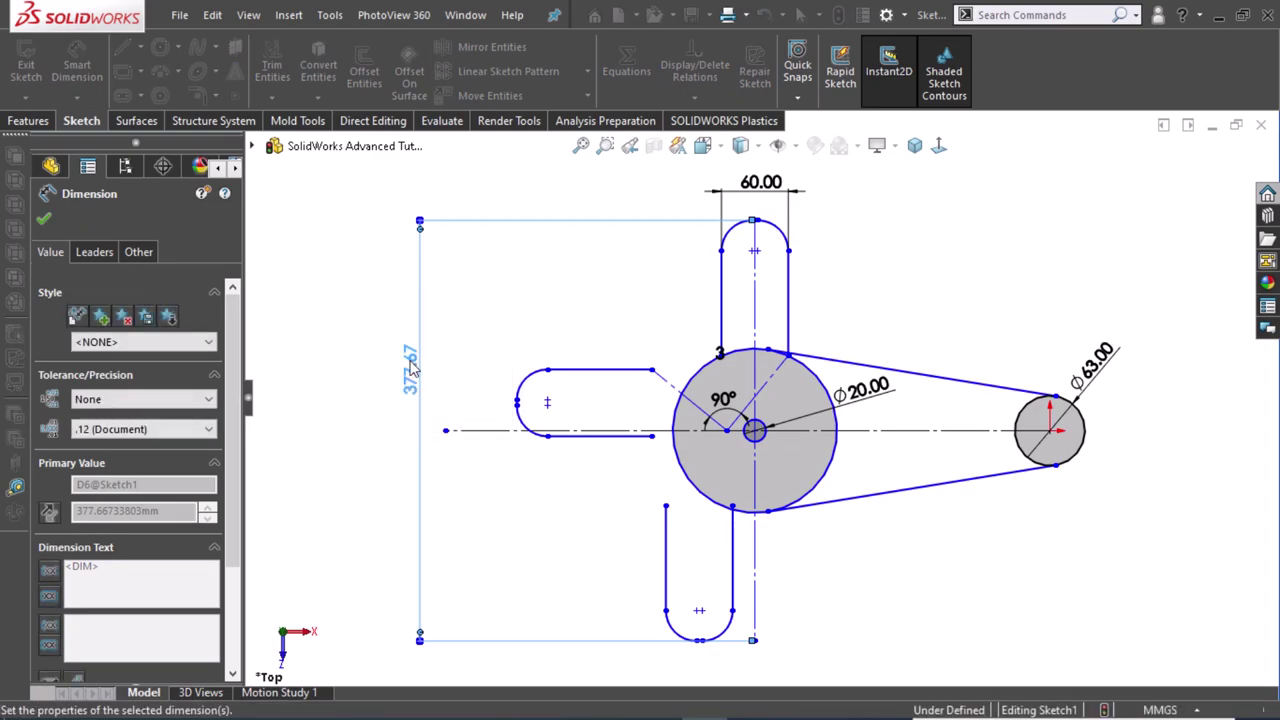
click(316, 375)
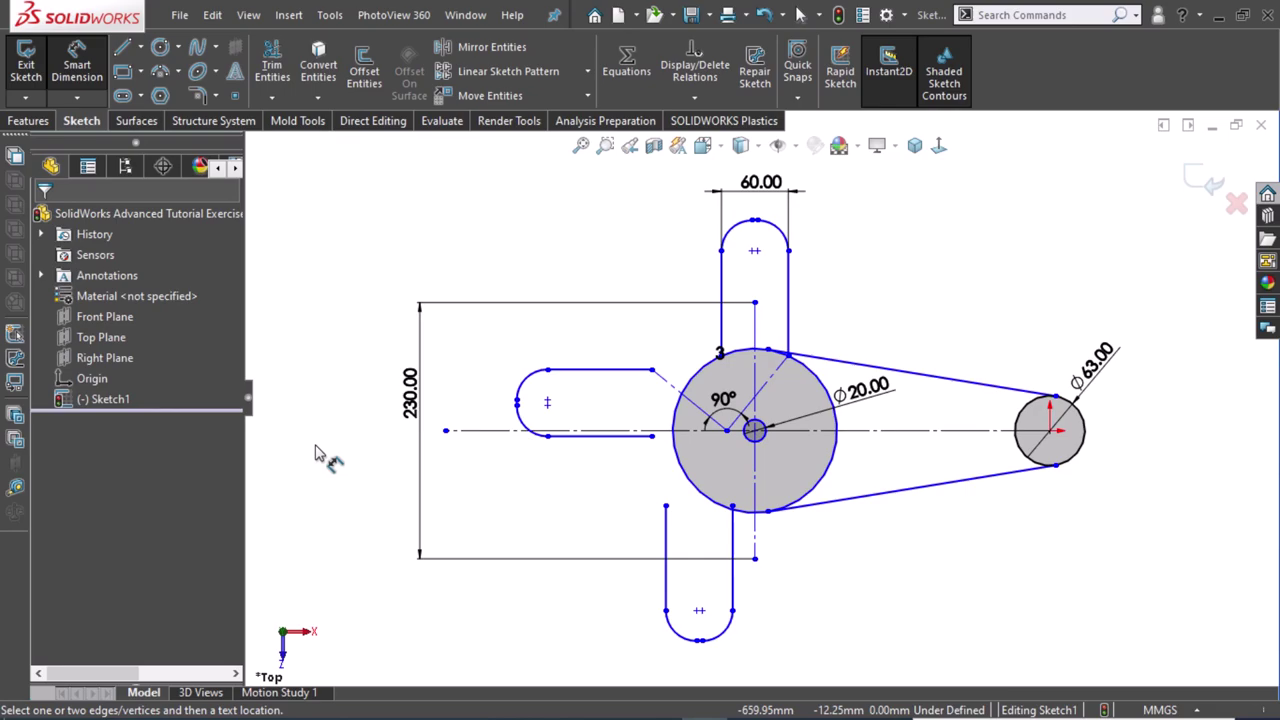
key(f)
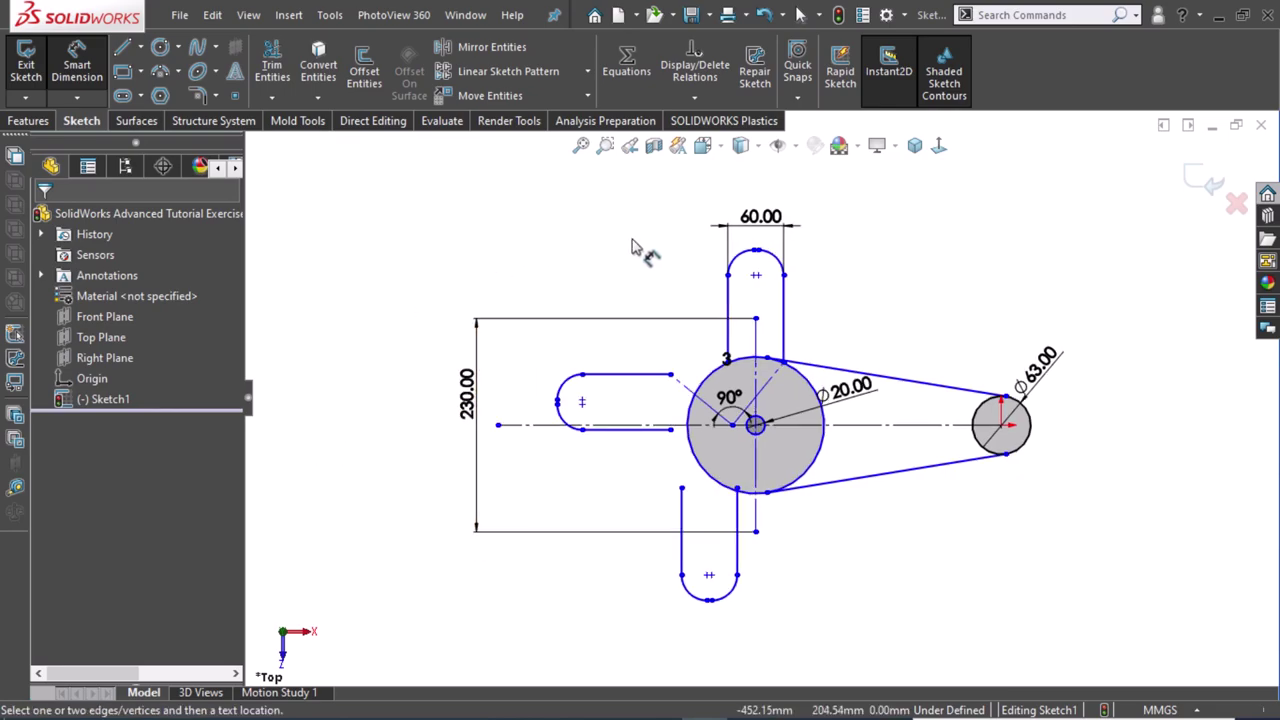
scroll(855, 287, down, 2)
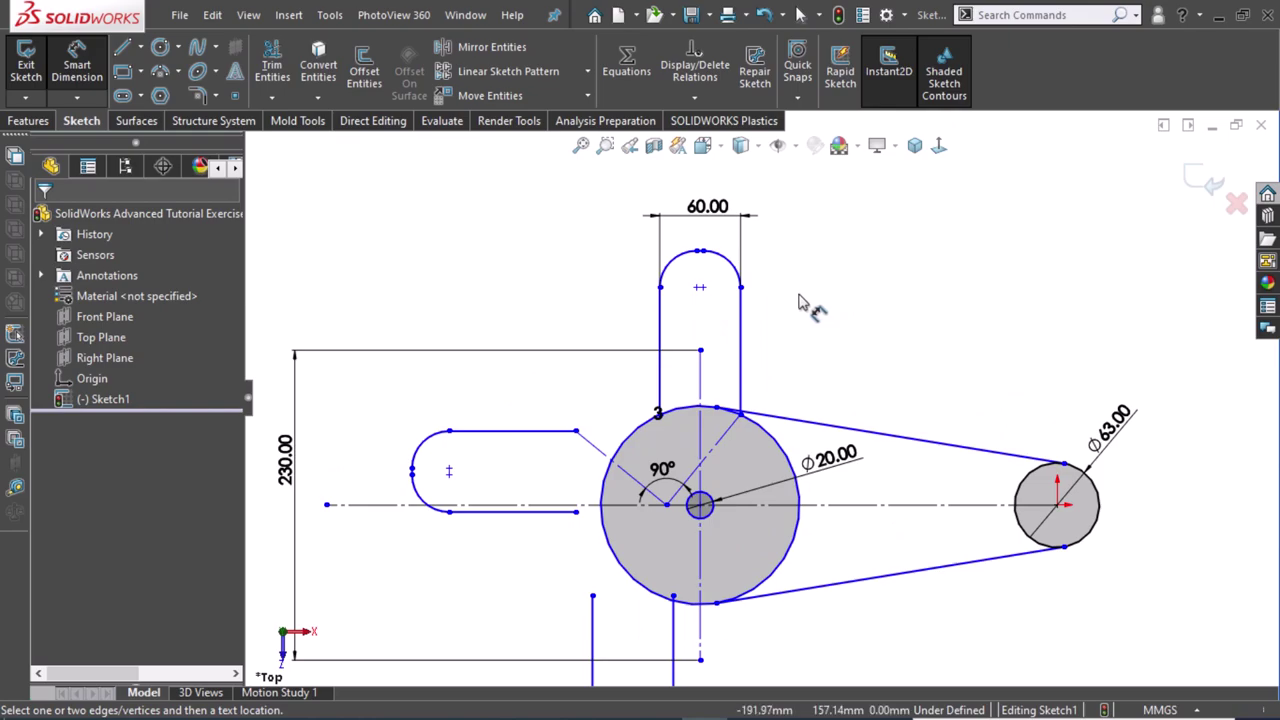
Dimension the top slot's end arc to R8.
click(737, 276)
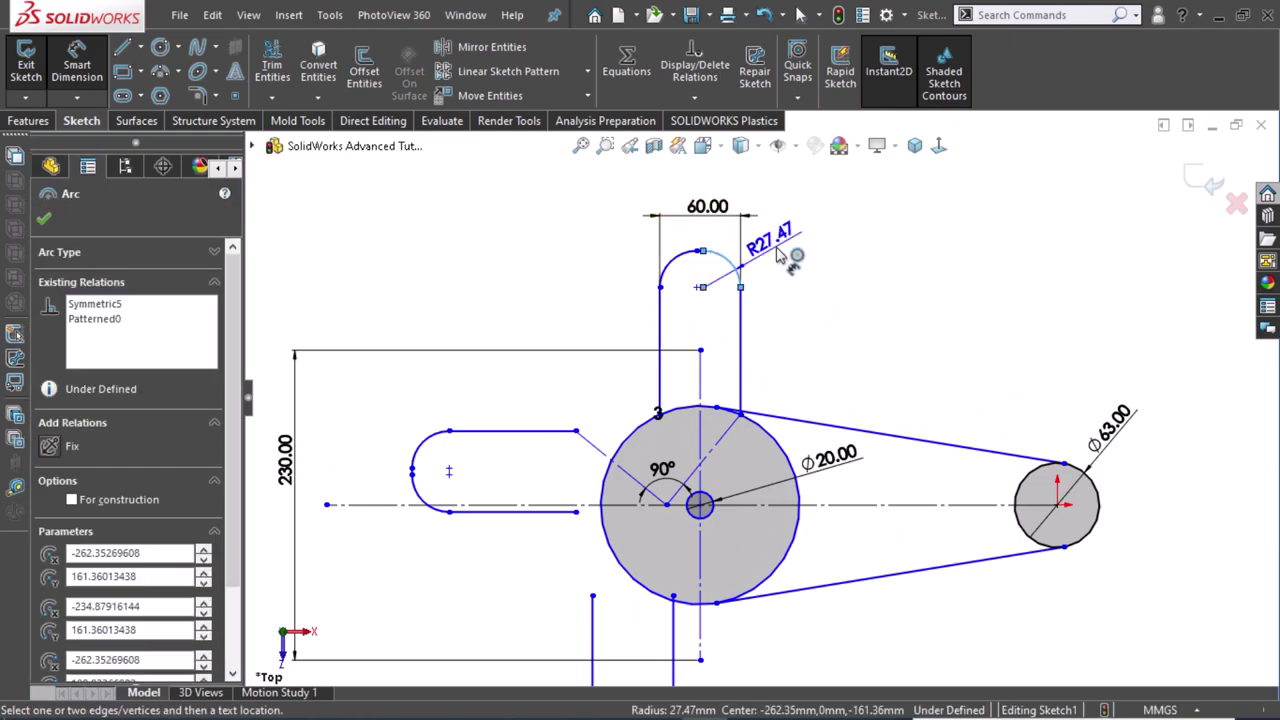
click(778, 254)
text(8)
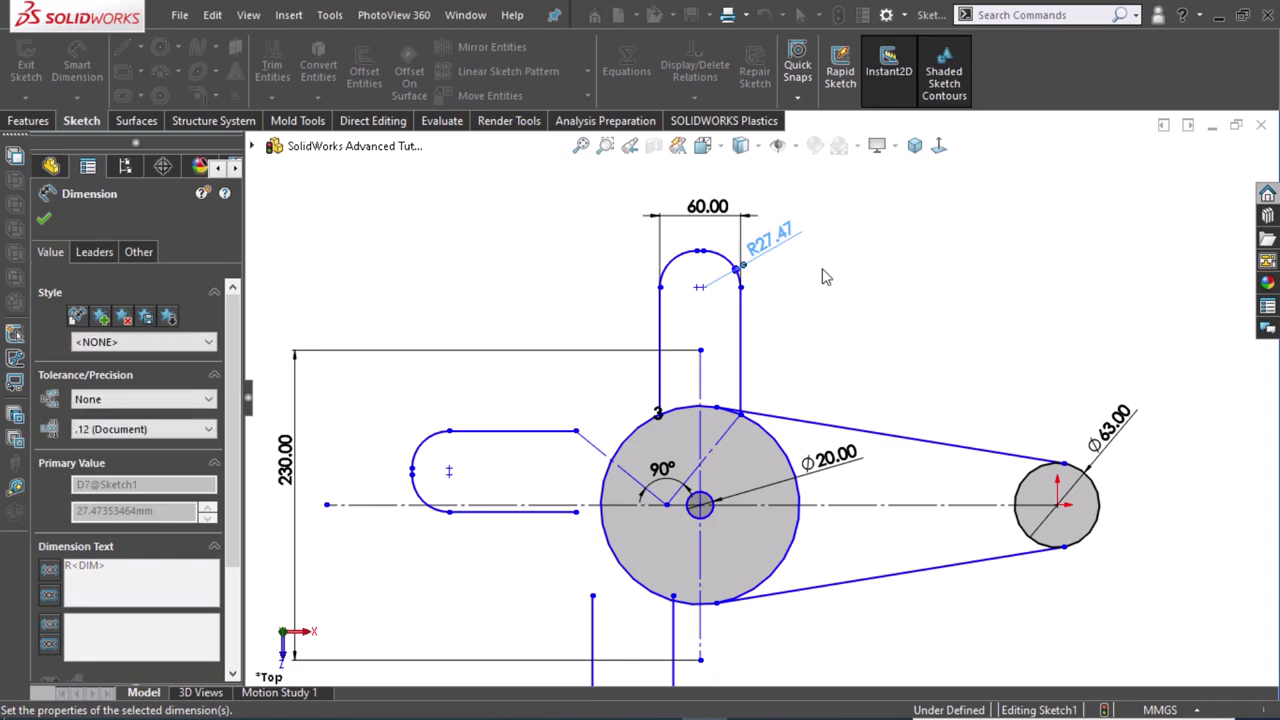
click(902, 325)
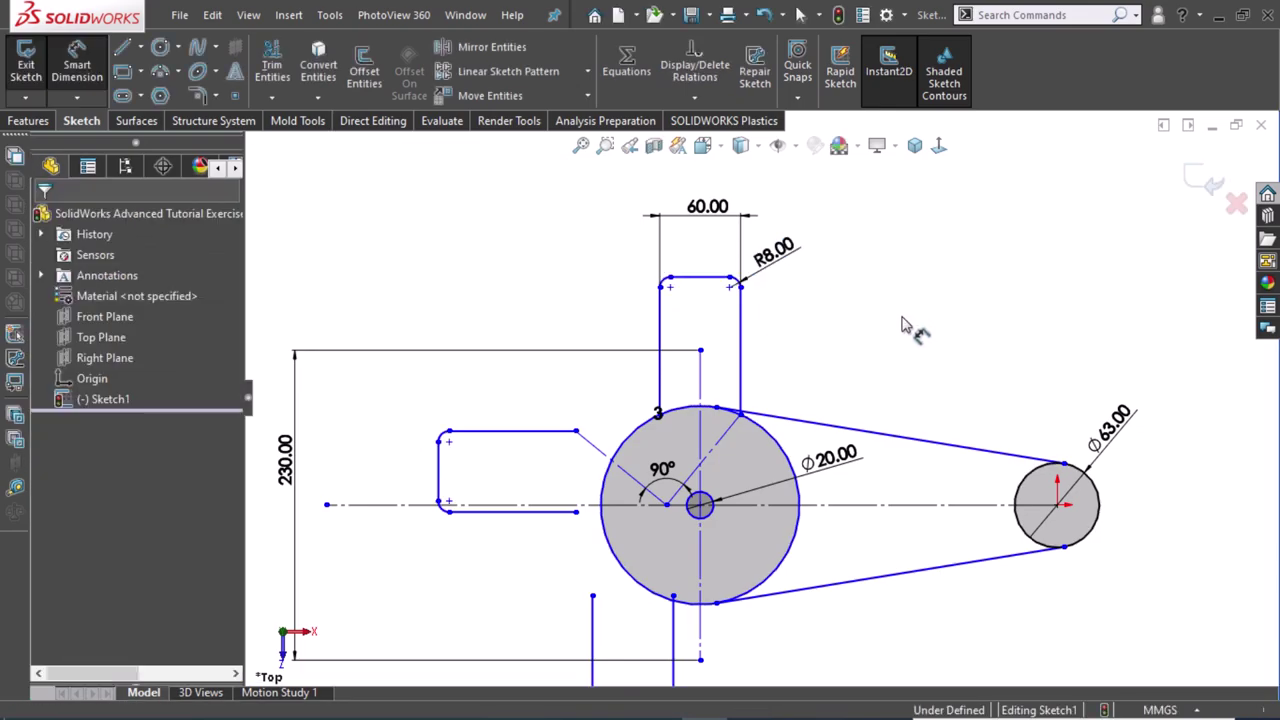
Make the 230 span's top point coincident with the top slot edge's midpoint.
click(701, 352)
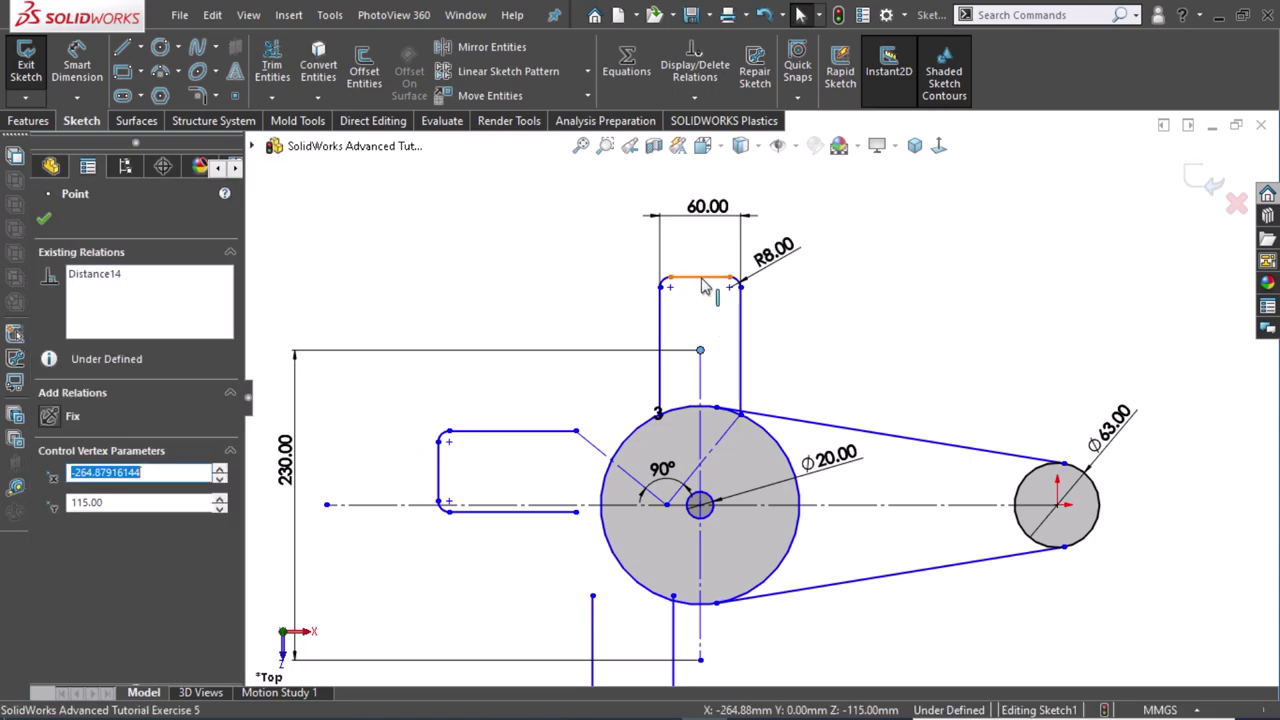
ctrl+click(700, 286)
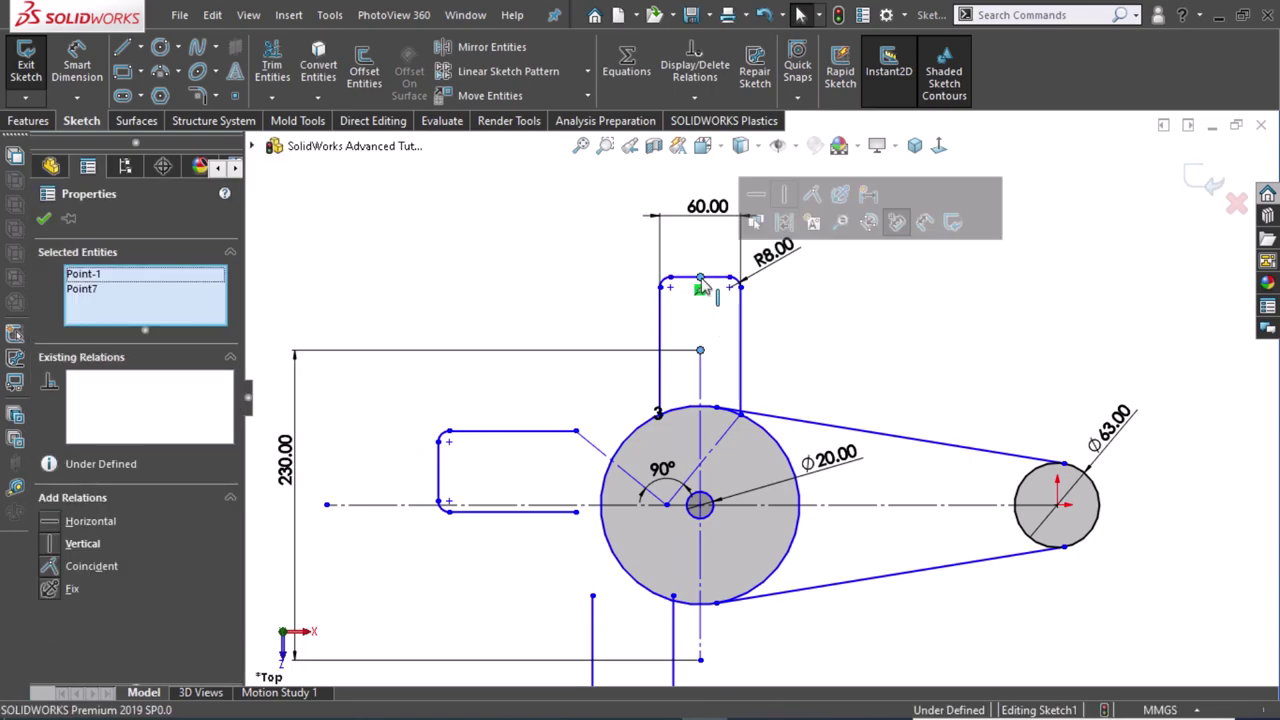
click(817, 195)
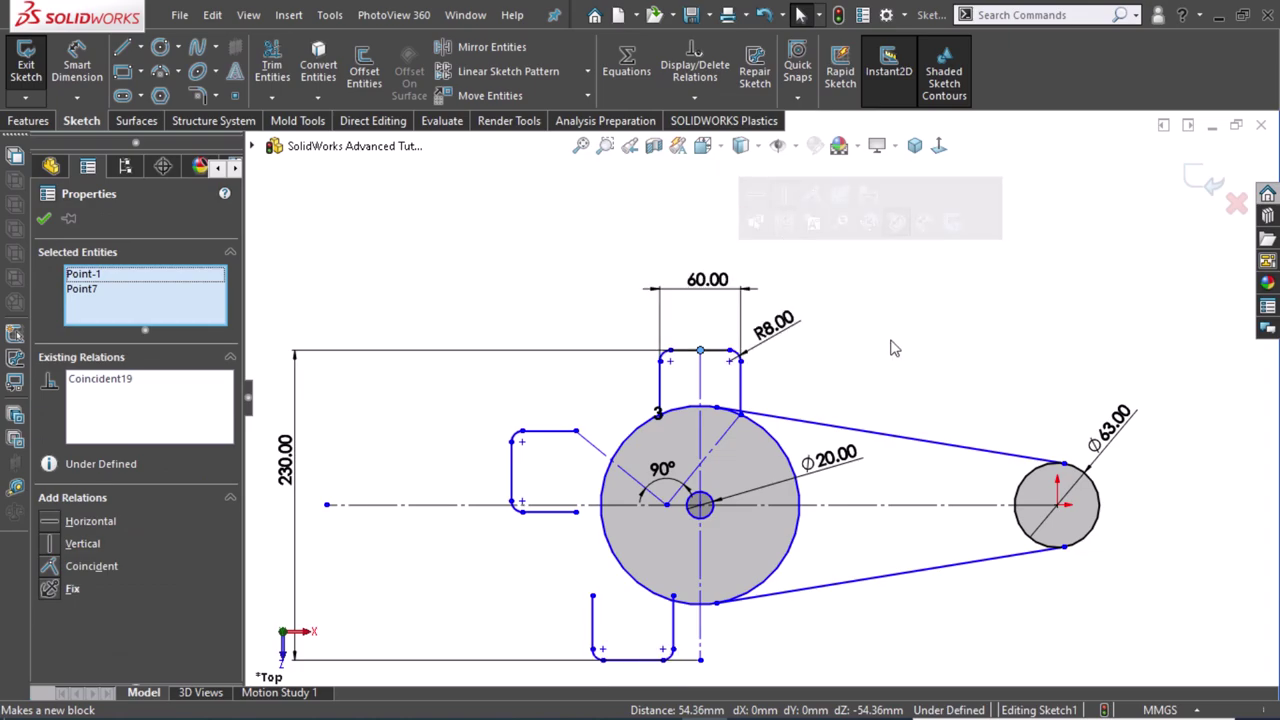
key(Escape)
Merge the 90° angle's vertex with the Ø20 hole centre.
key(z)
scroll(768, 613, up, 2)
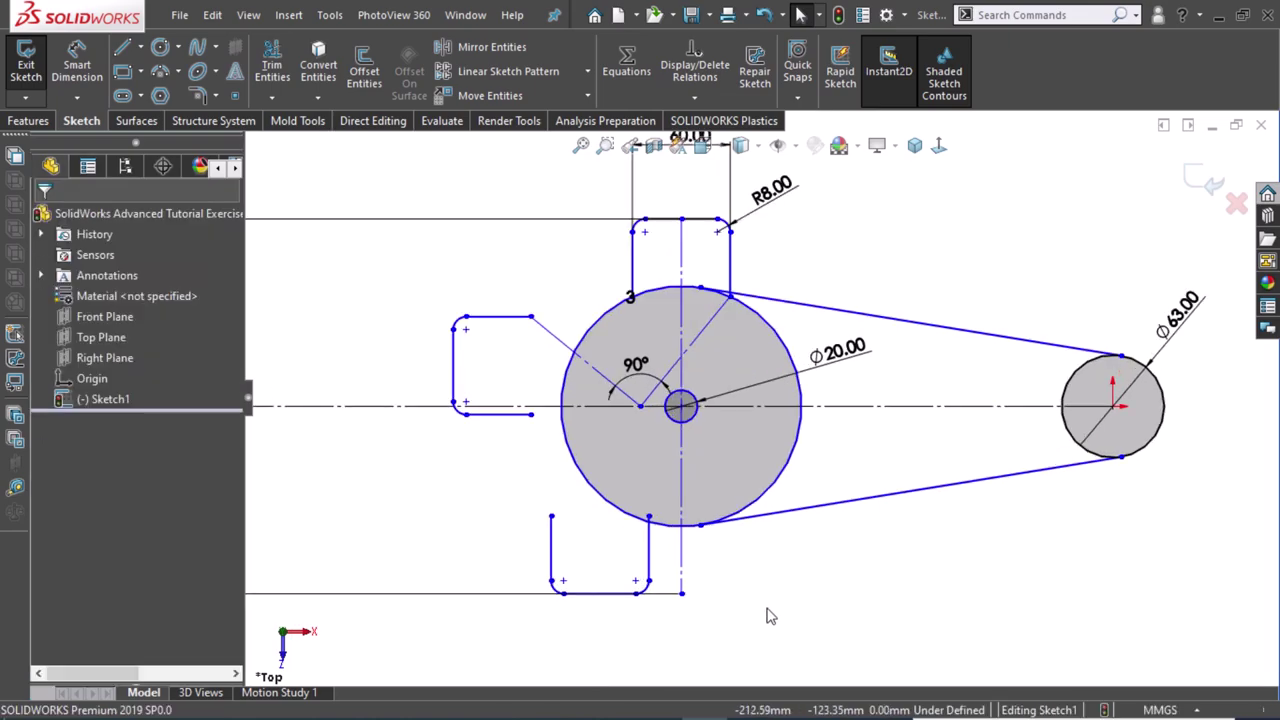
scroll(742, 588, up, 1)
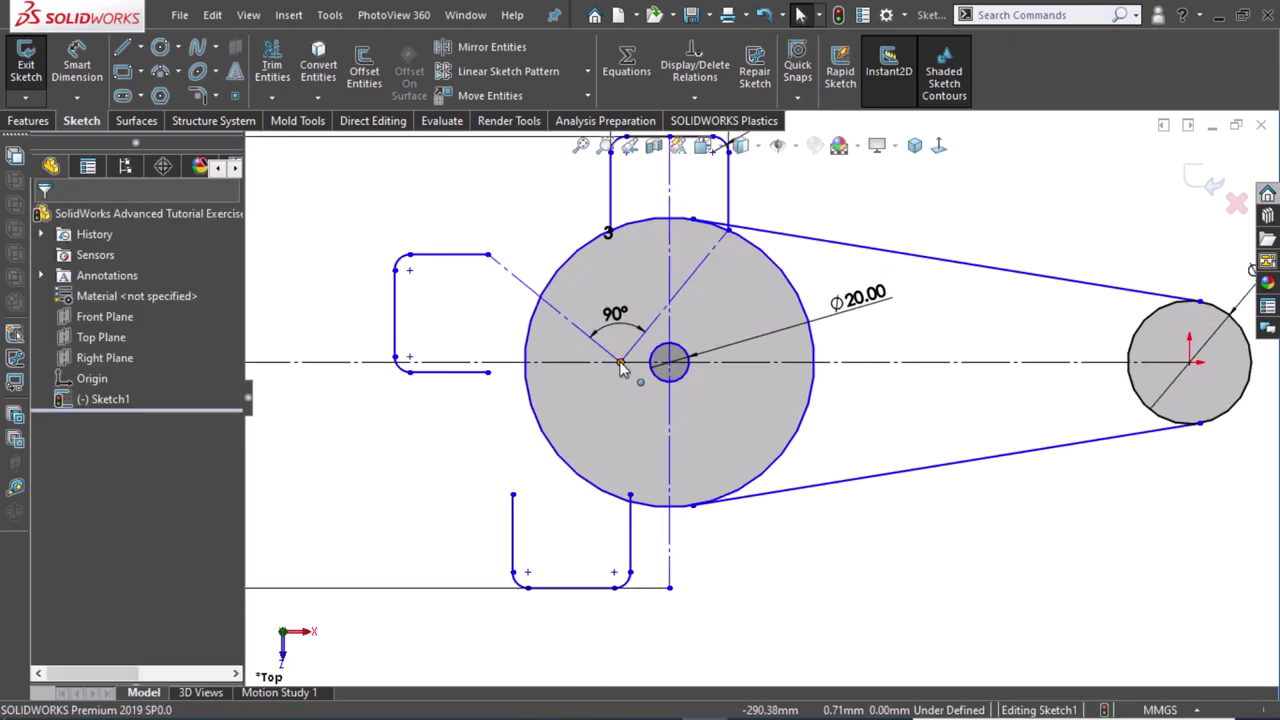
click(621, 362)
ctrl+click(669, 363)
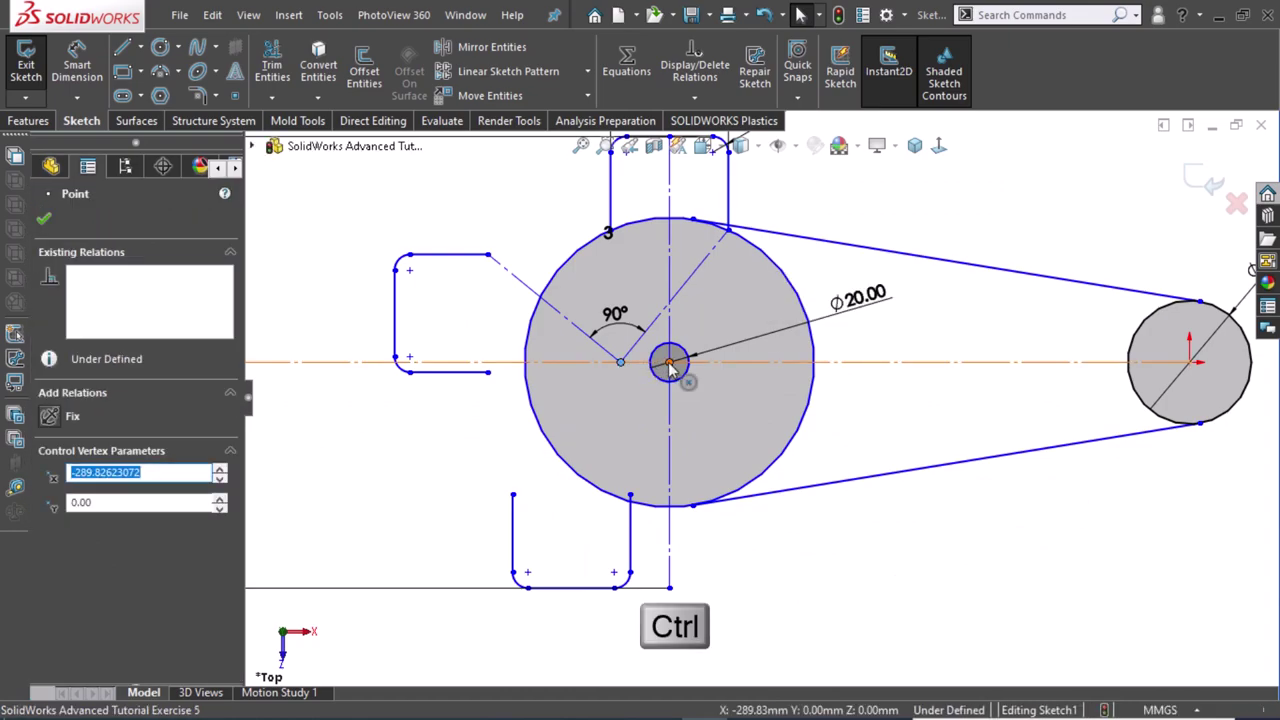
ctrl+click(669, 364)
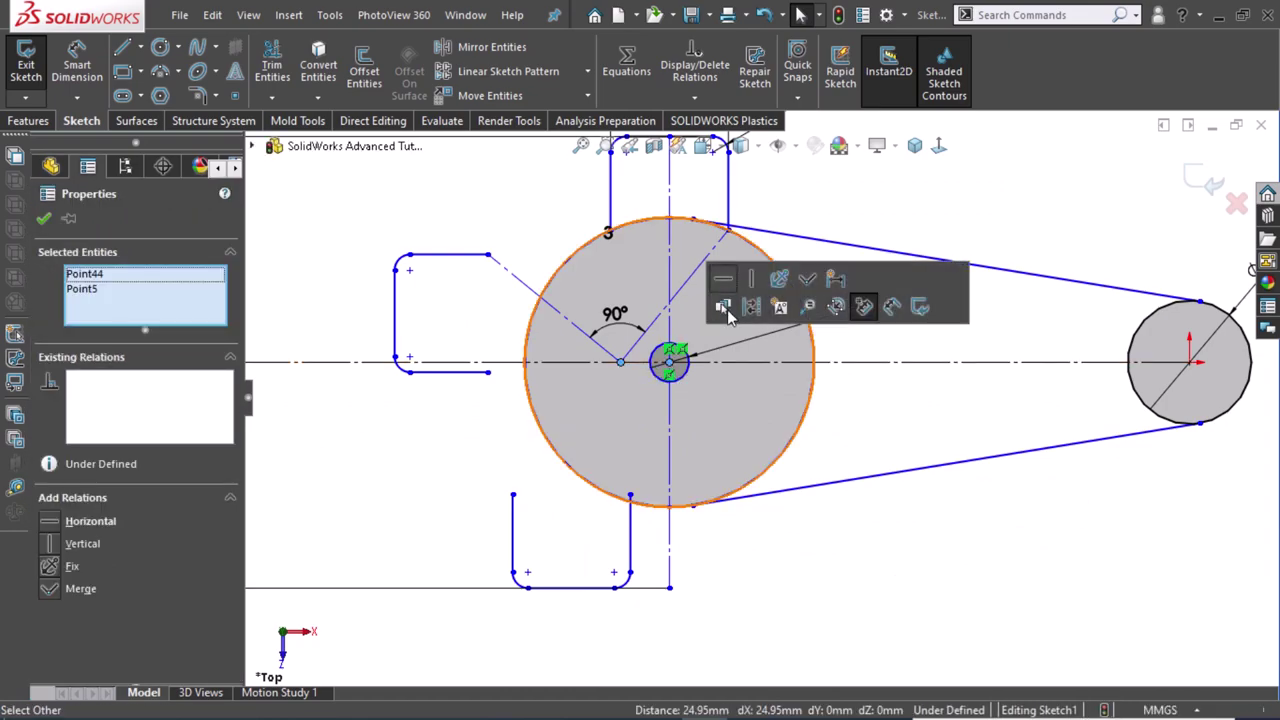
click(812, 290)
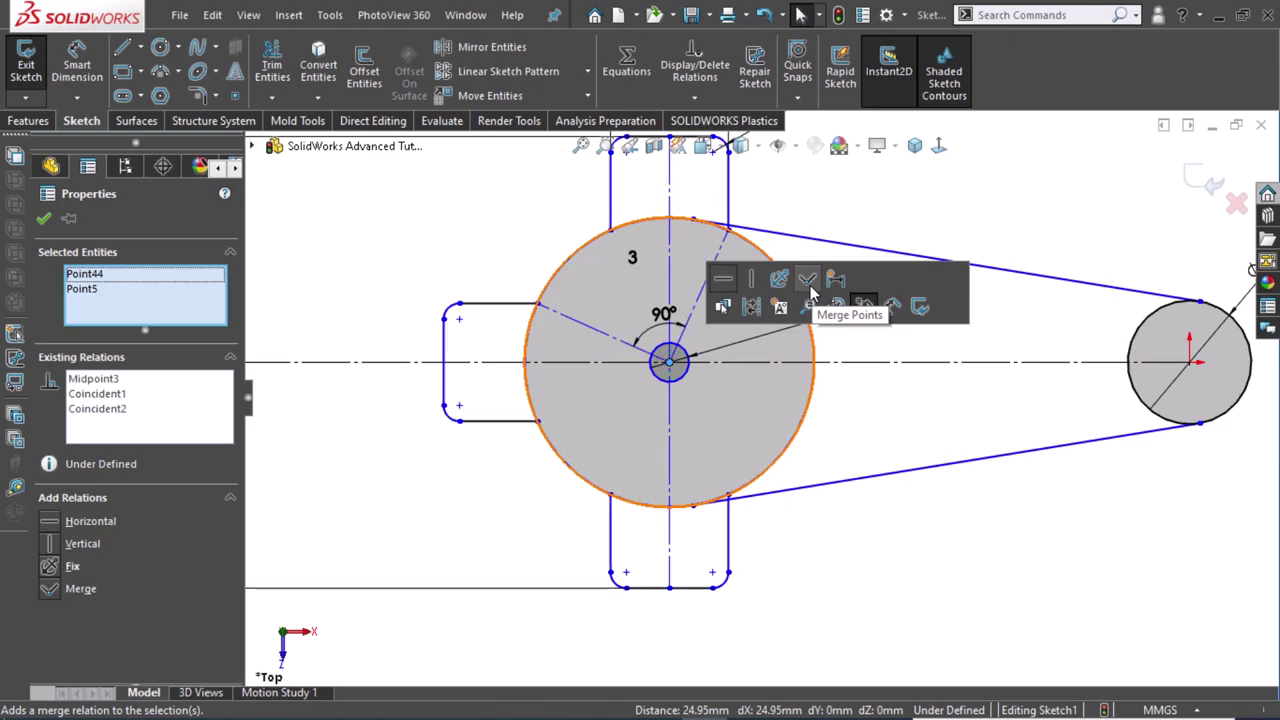
key(z)
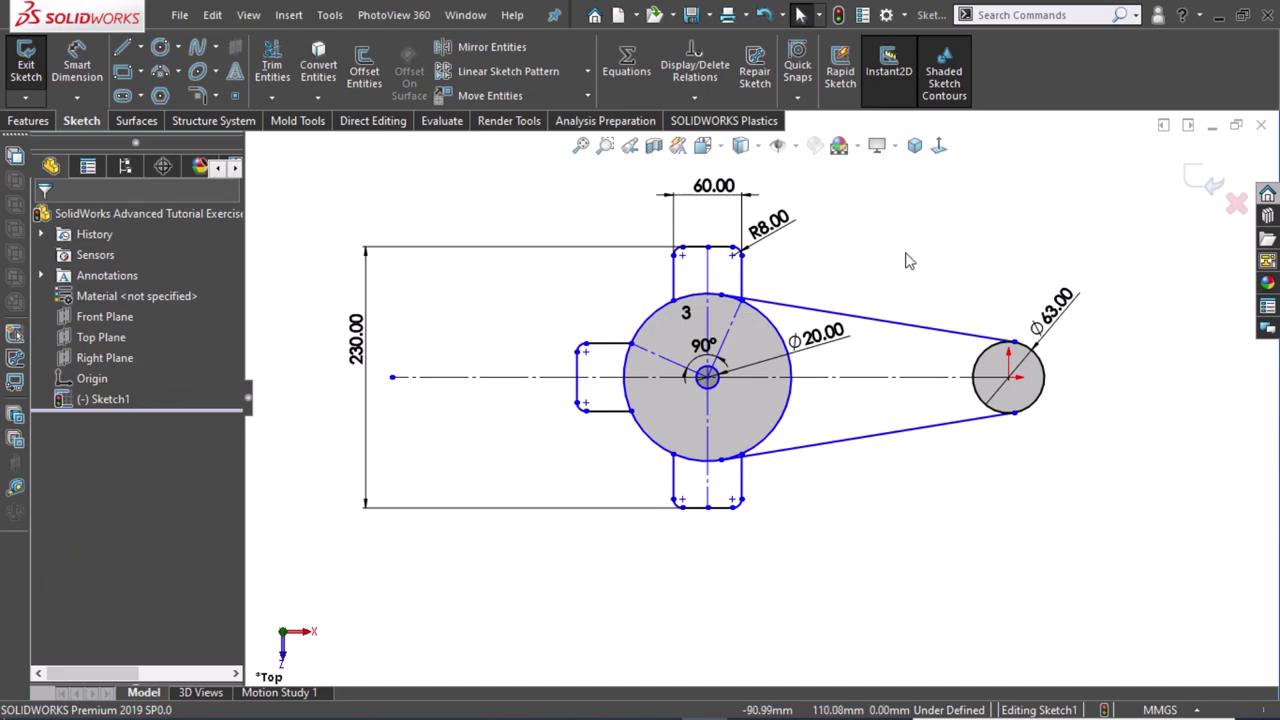
Make the horizontal centreline's left endpoint coincident with the left slot's outer edge, then check the centreline.
right_drag(903, 261, 922, 214)
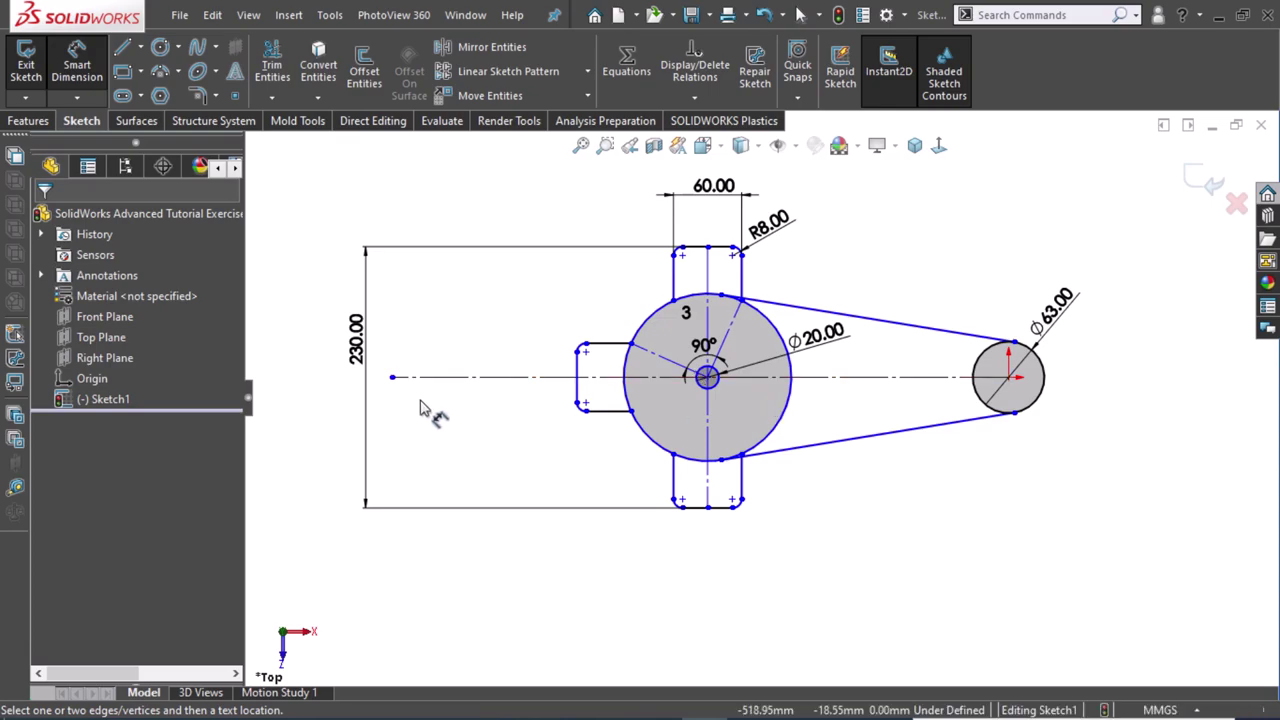
key(Escape)
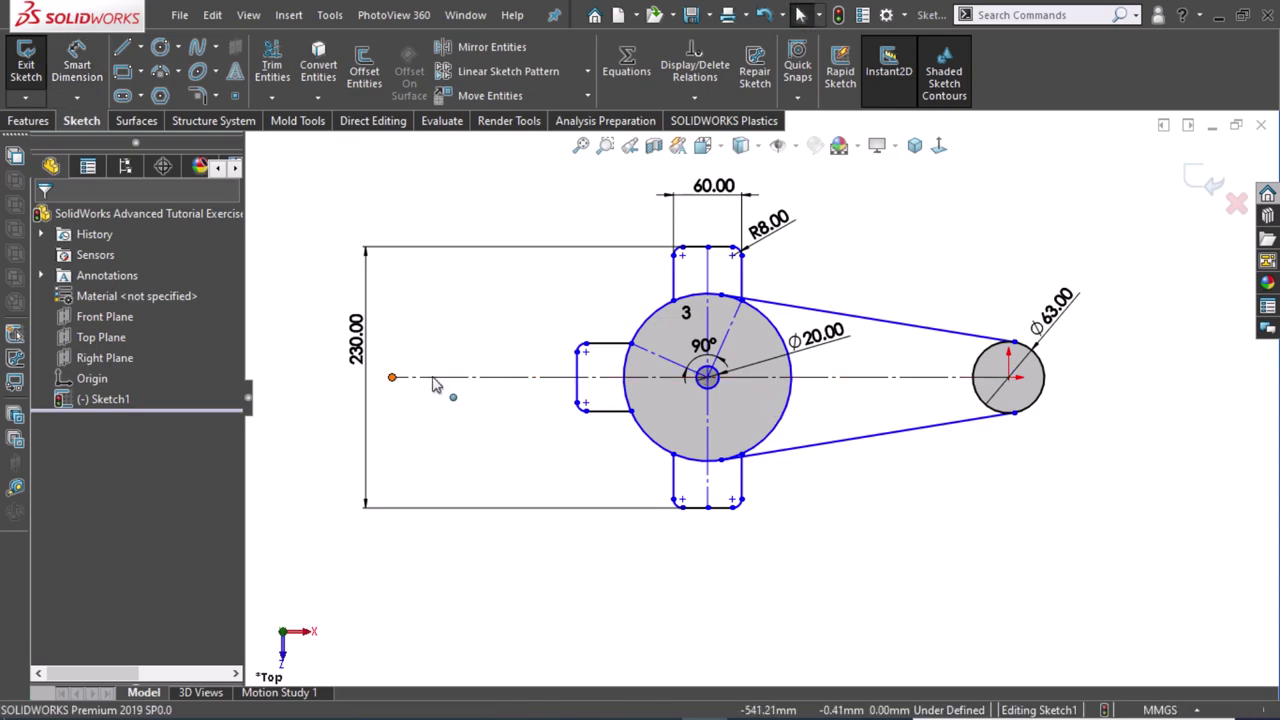
click(392, 377)
click(580, 365)
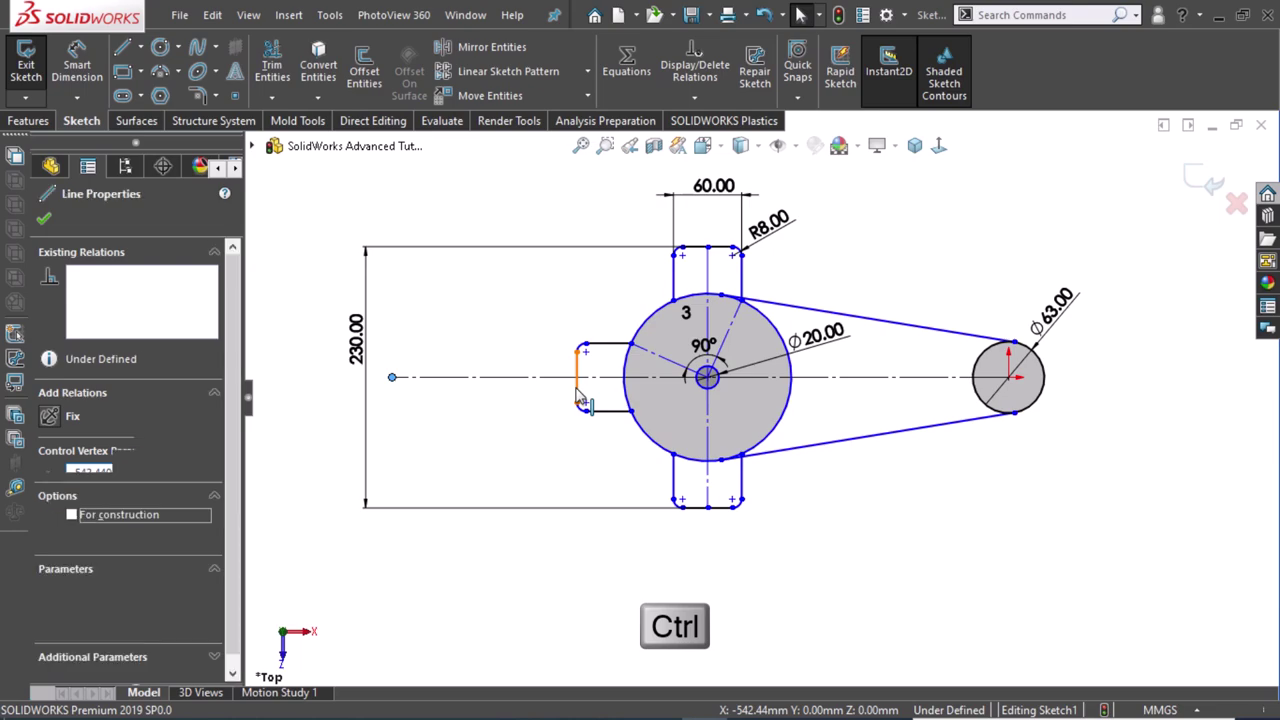
ctrl+click(615, 360)
click(668, 303)
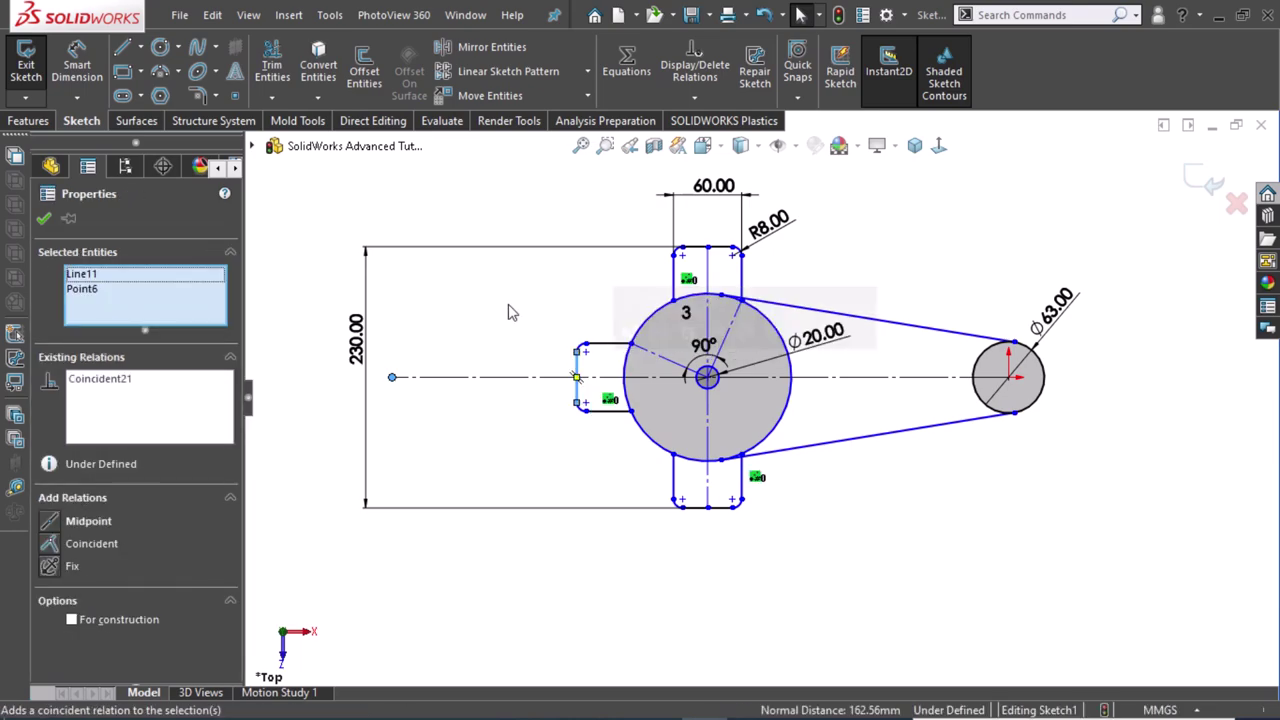
click(510, 316)
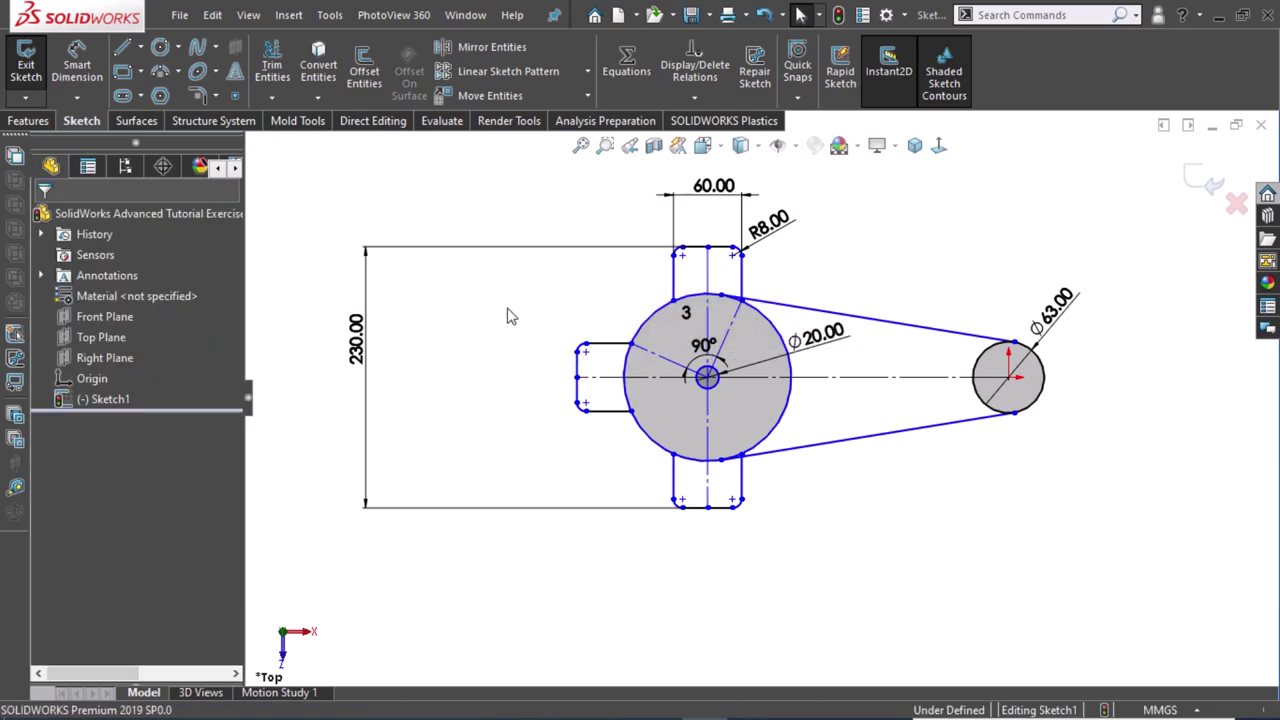
click(845, 378)
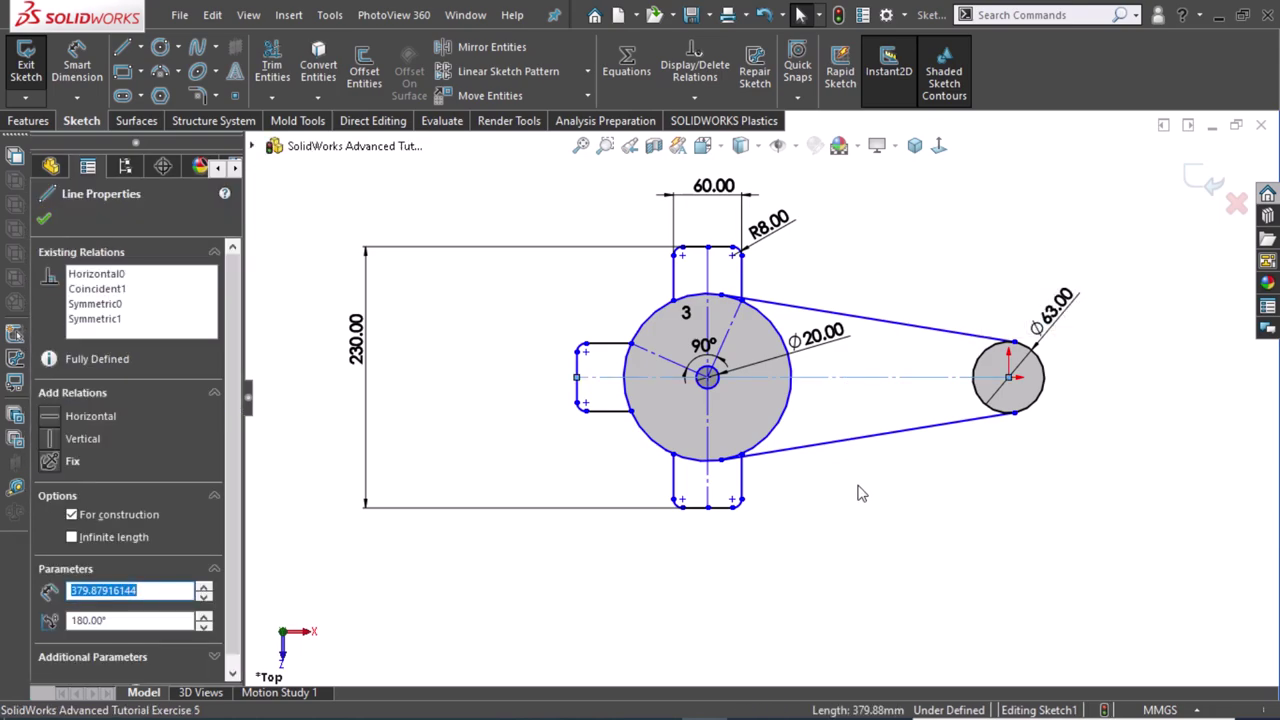
Dimension the horizontal centreline to 235 mm, from the left slot edge to the small circle's centre.
right_drag(853, 540, 845, 466)
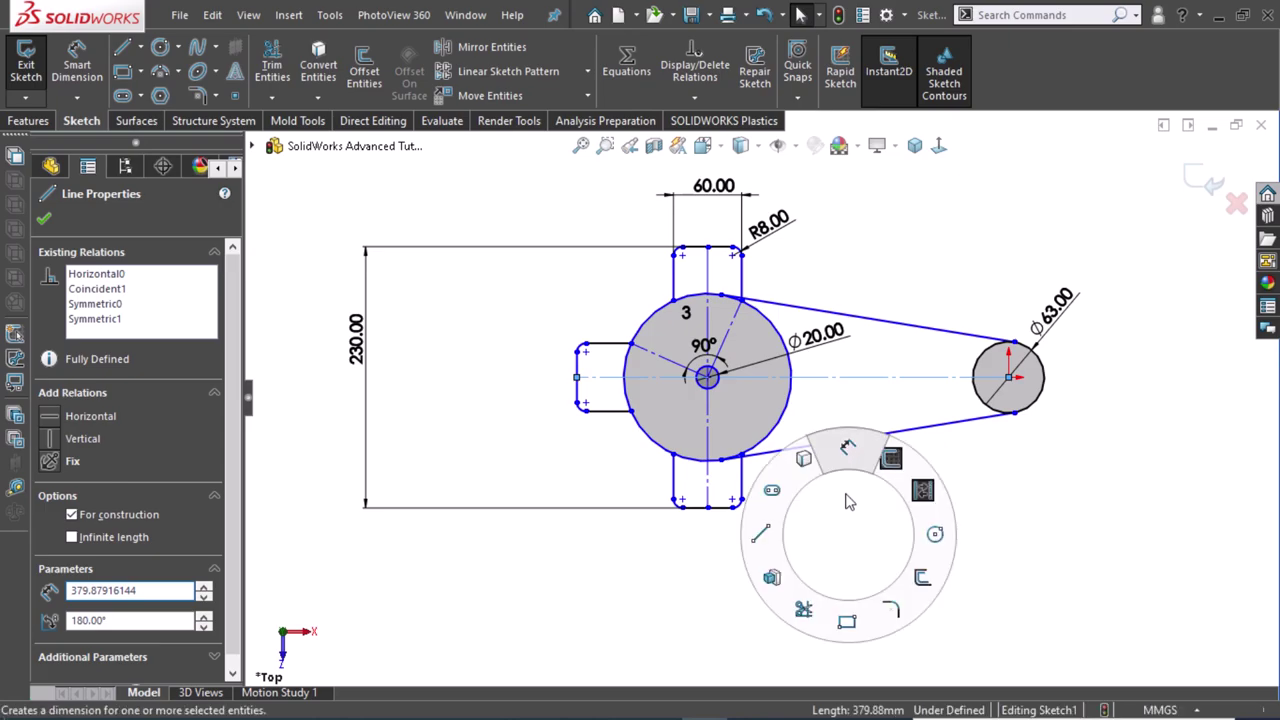
click(843, 380)
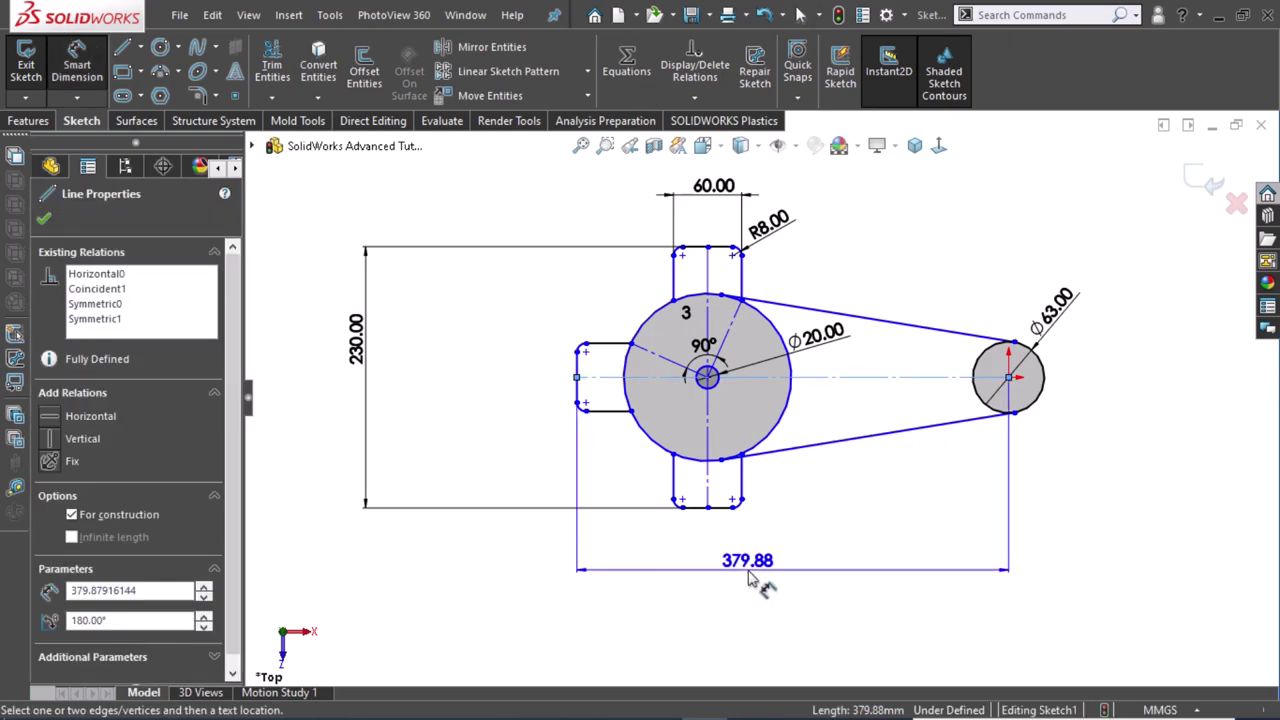
click(750, 580)
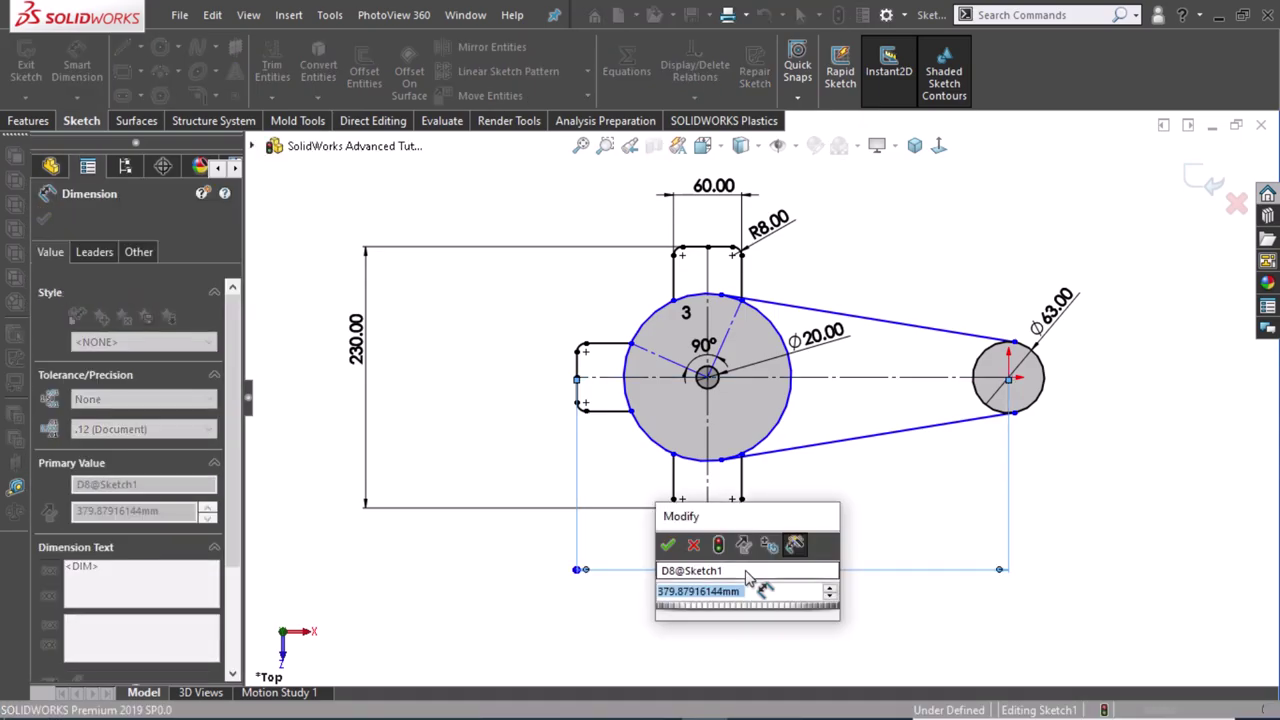
text(310)
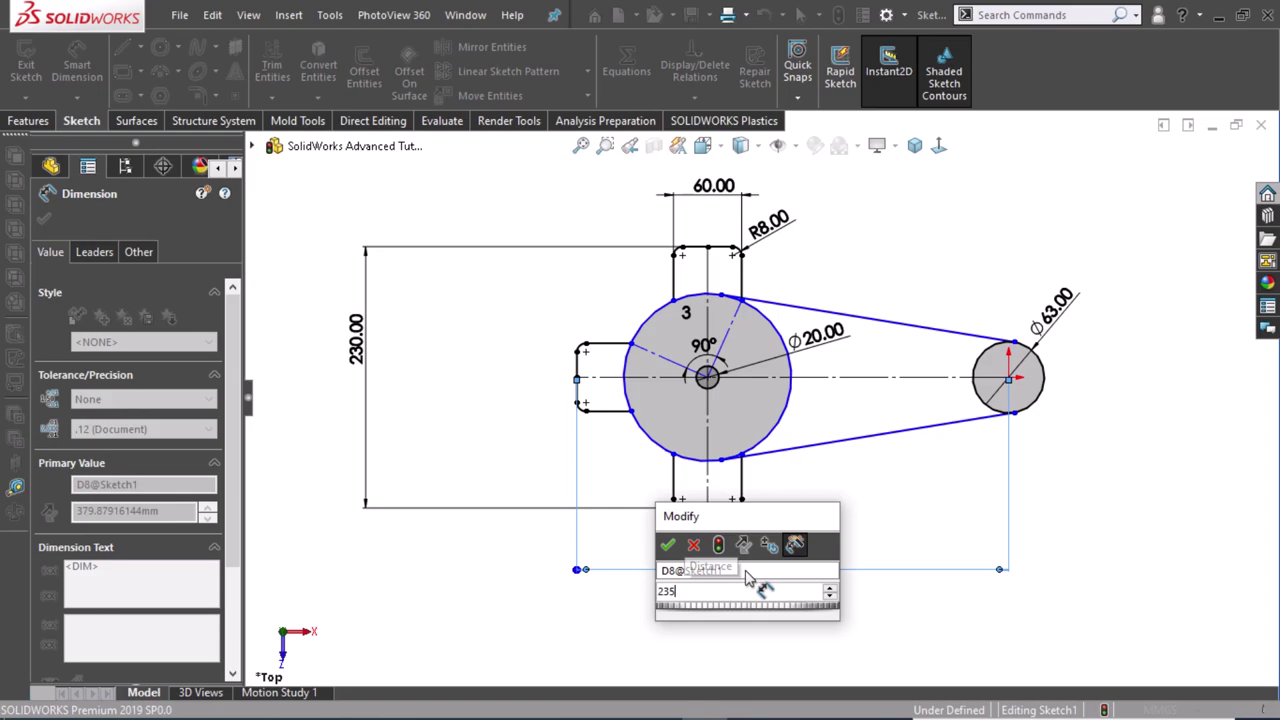
key(Escape)
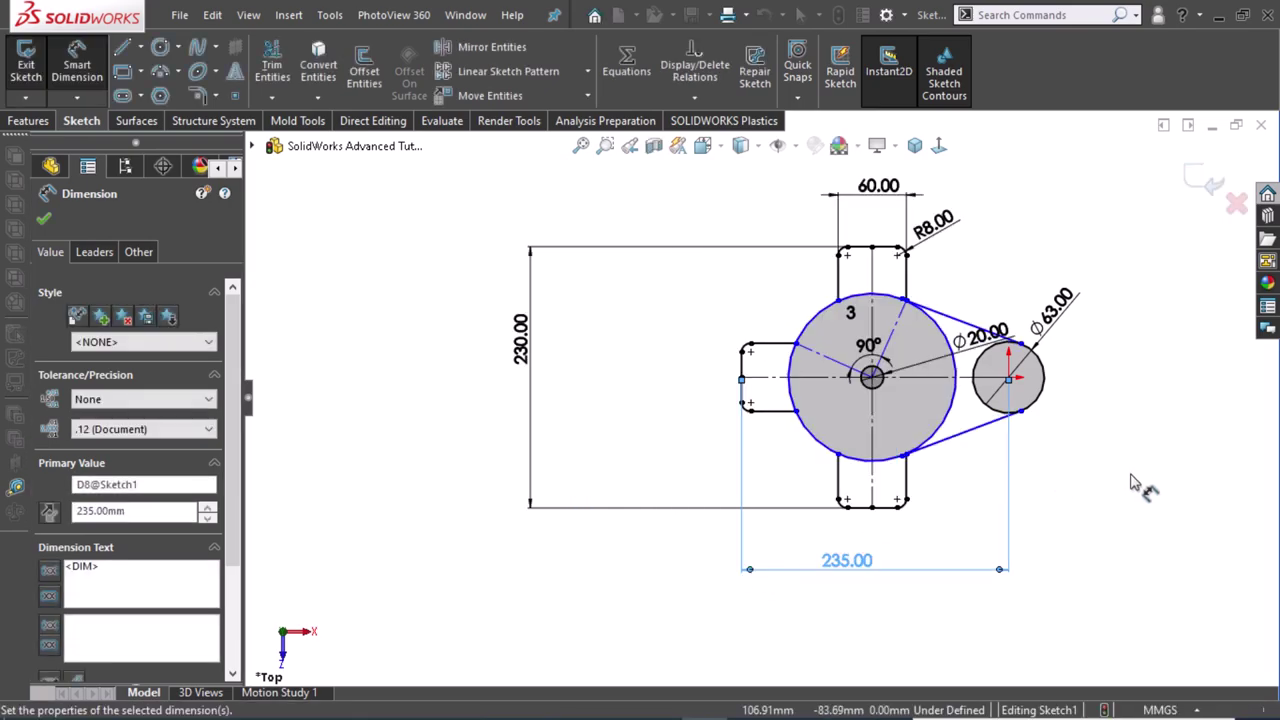
click(1050, 530)
scroll(986, 388, down, 1)
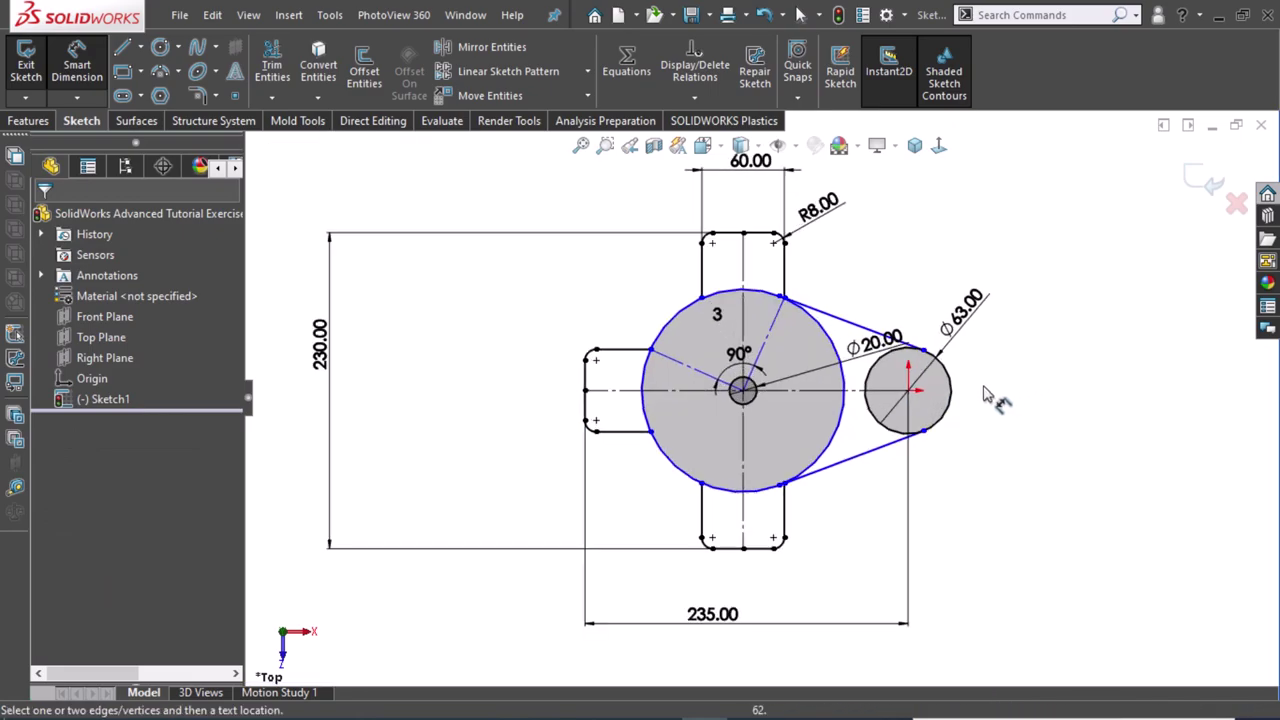
scroll(925, 410, down, 3)
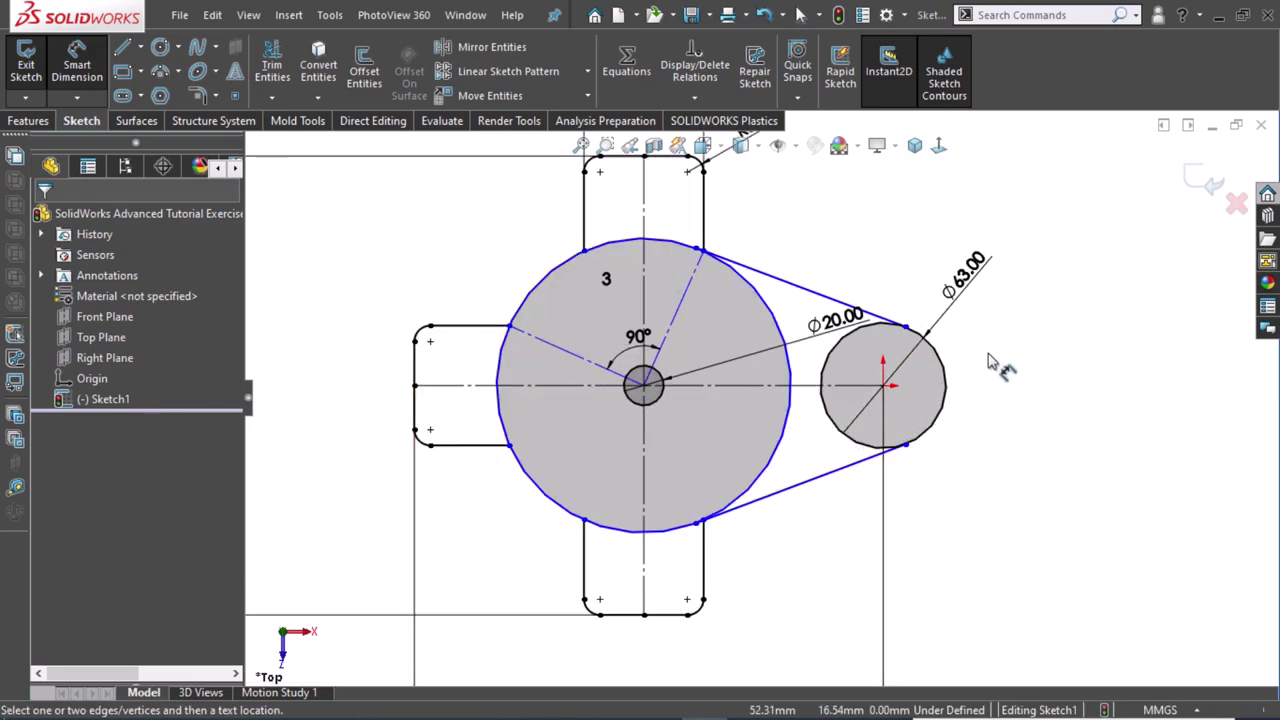
Dimension the spacing between the large and small circles as 101.5 mm.
shift+click(790, 410)
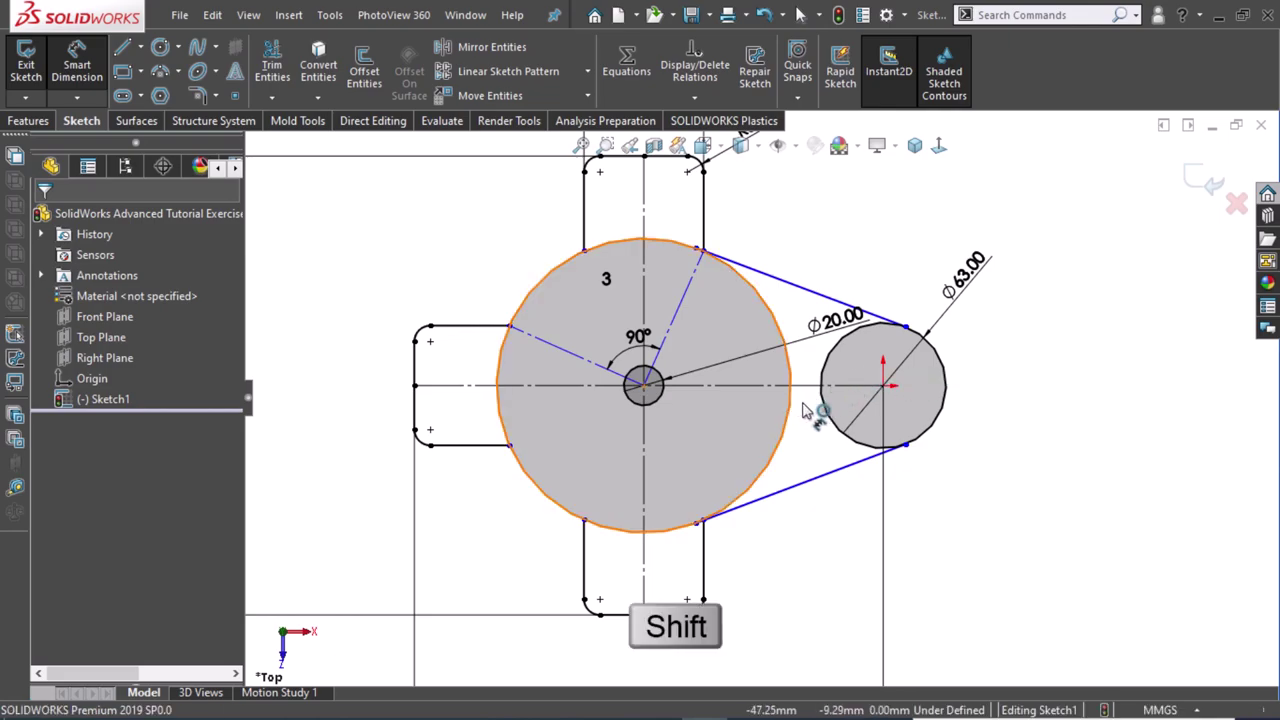
shift+click(948, 400)
click(940, 483)
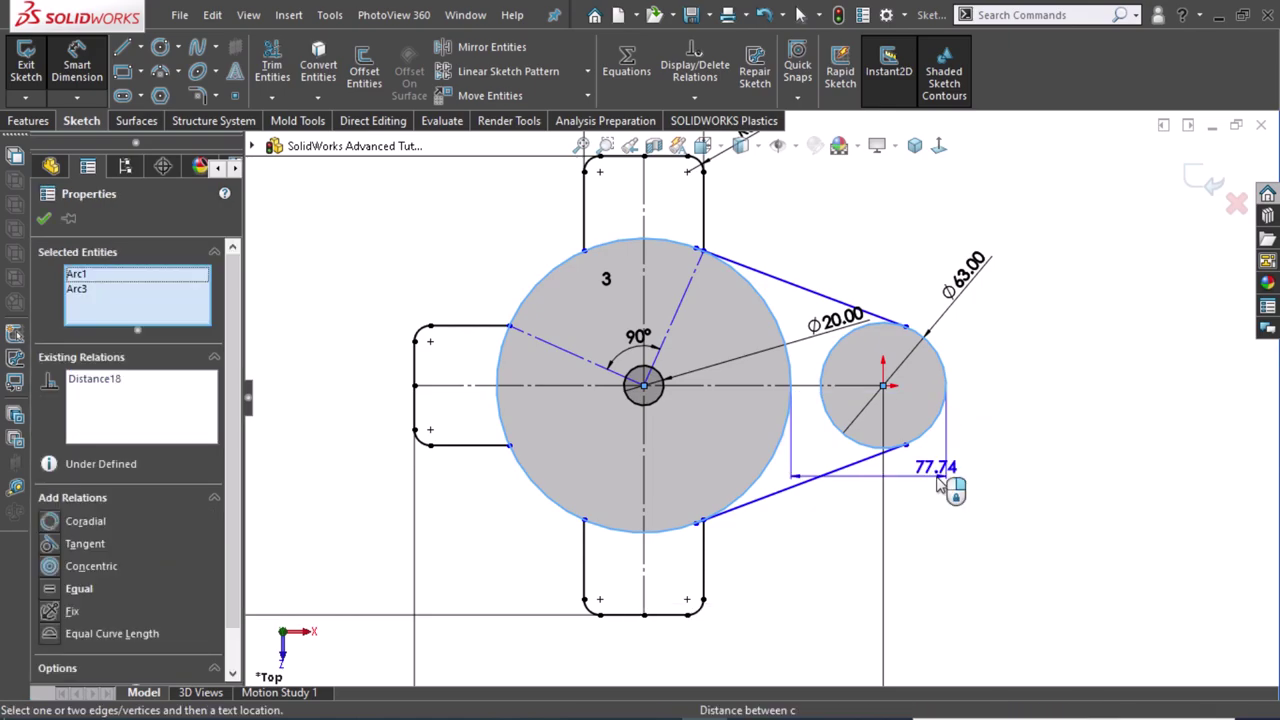
key(Escape)
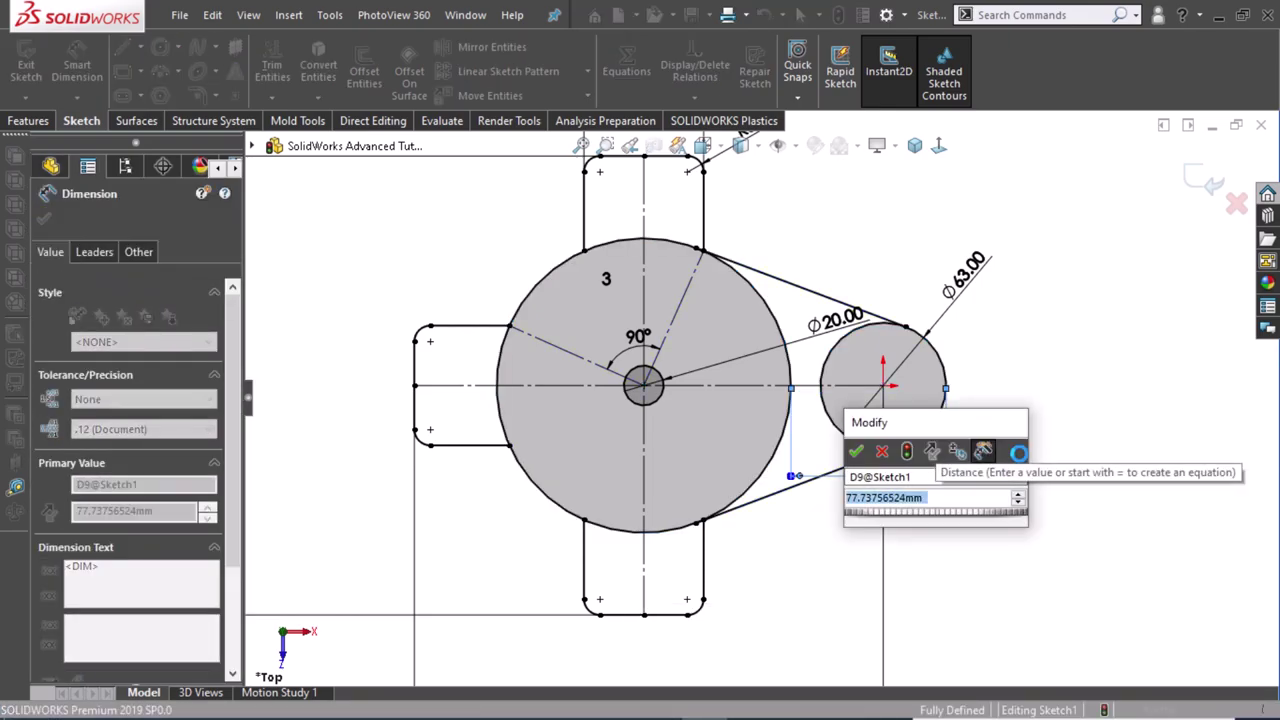
text(101)
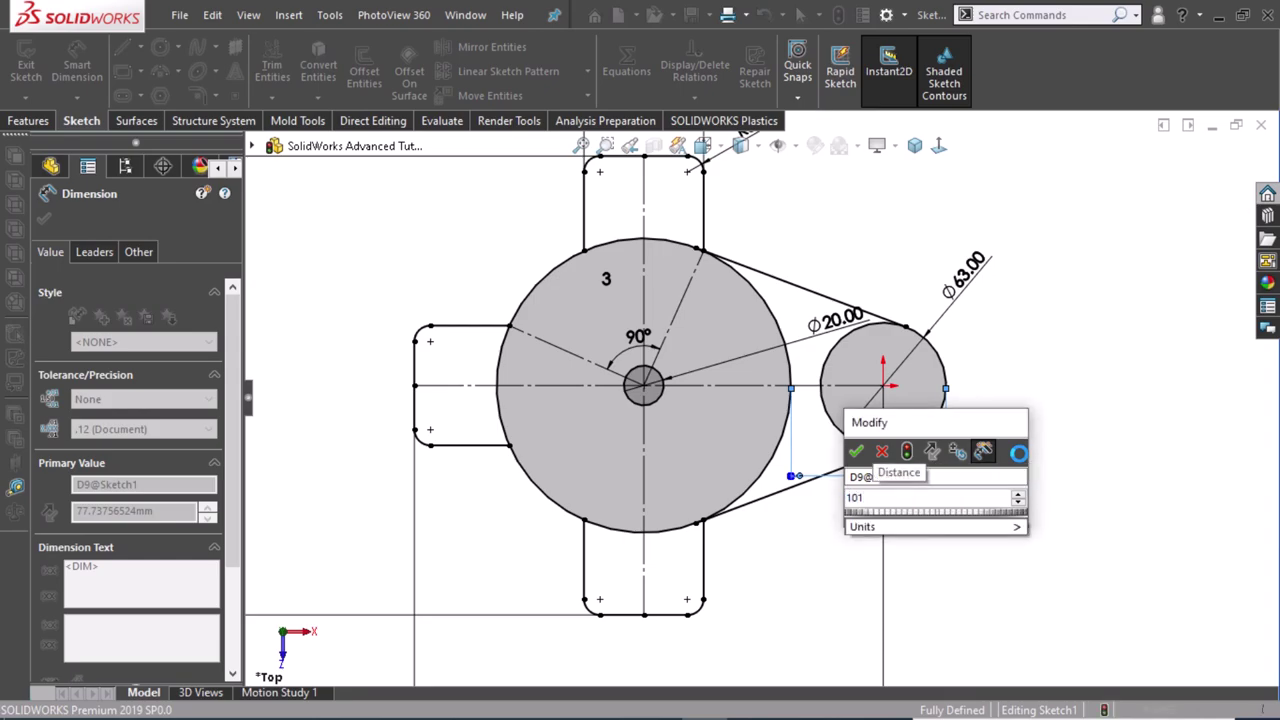
text(.5)
key(Return)
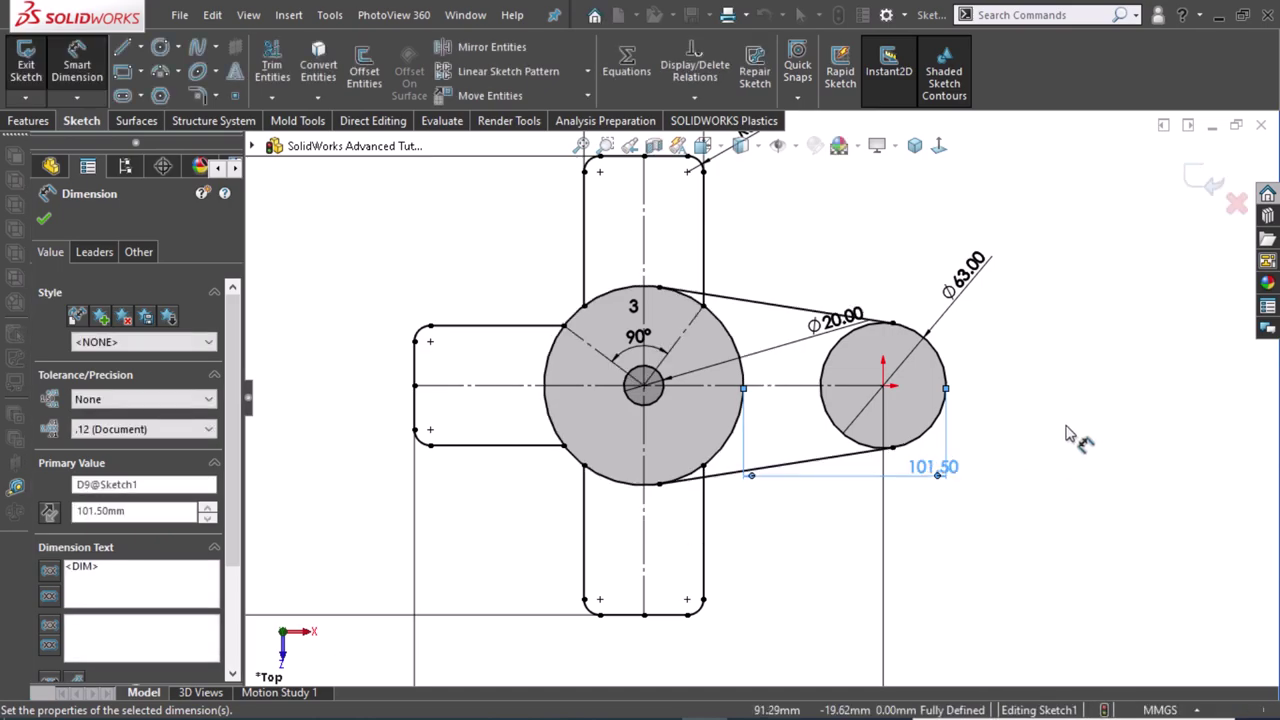
key(Escape)
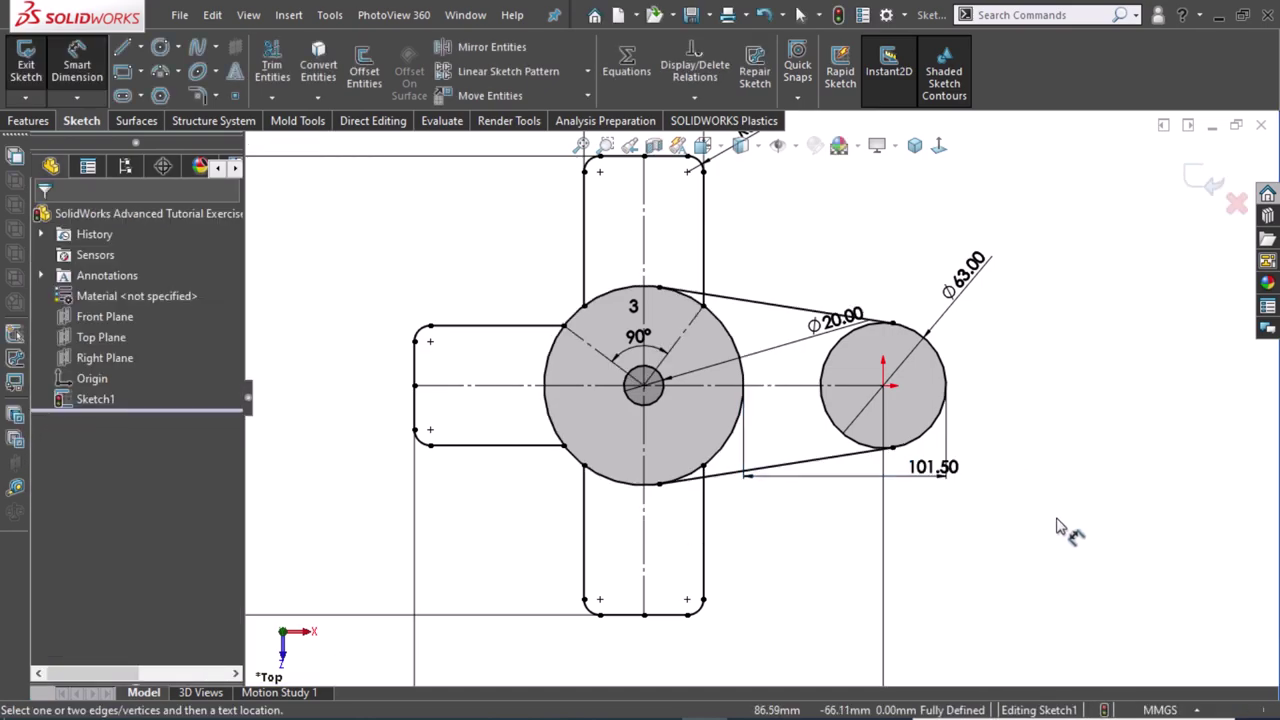
Zoom in on the upper arm and start a straight slot inside it.
key(f)
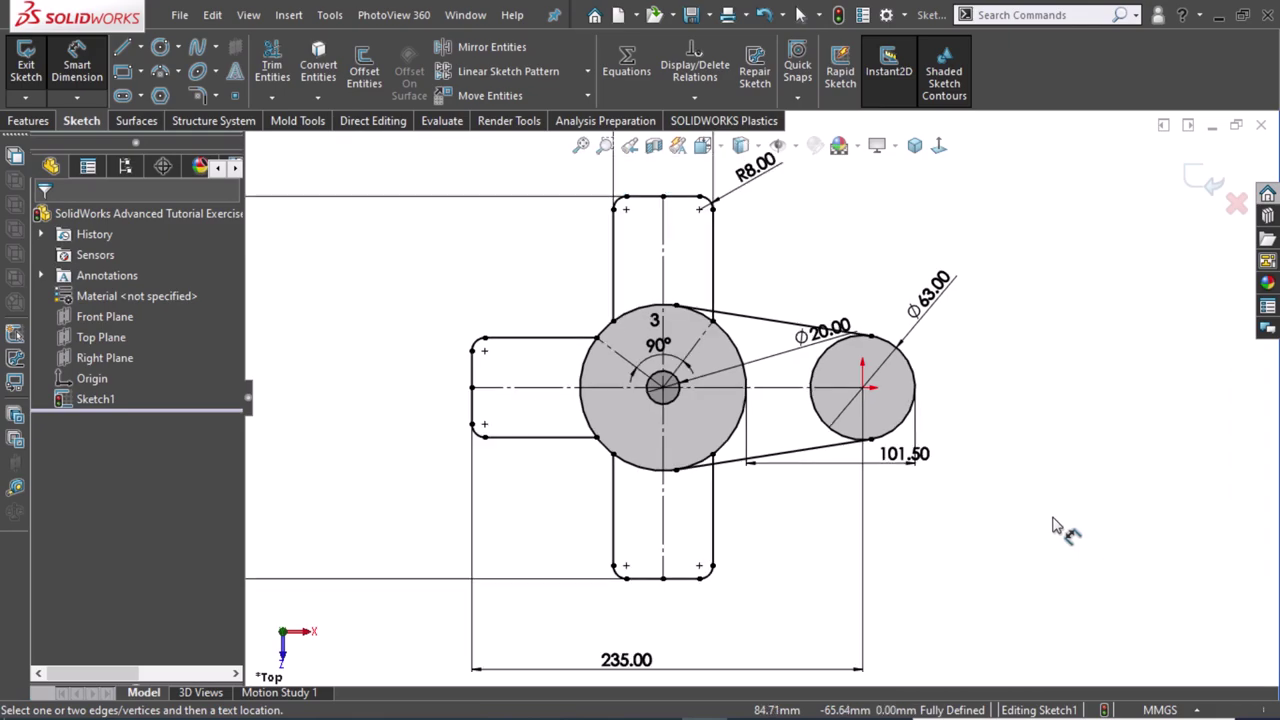
key(f)
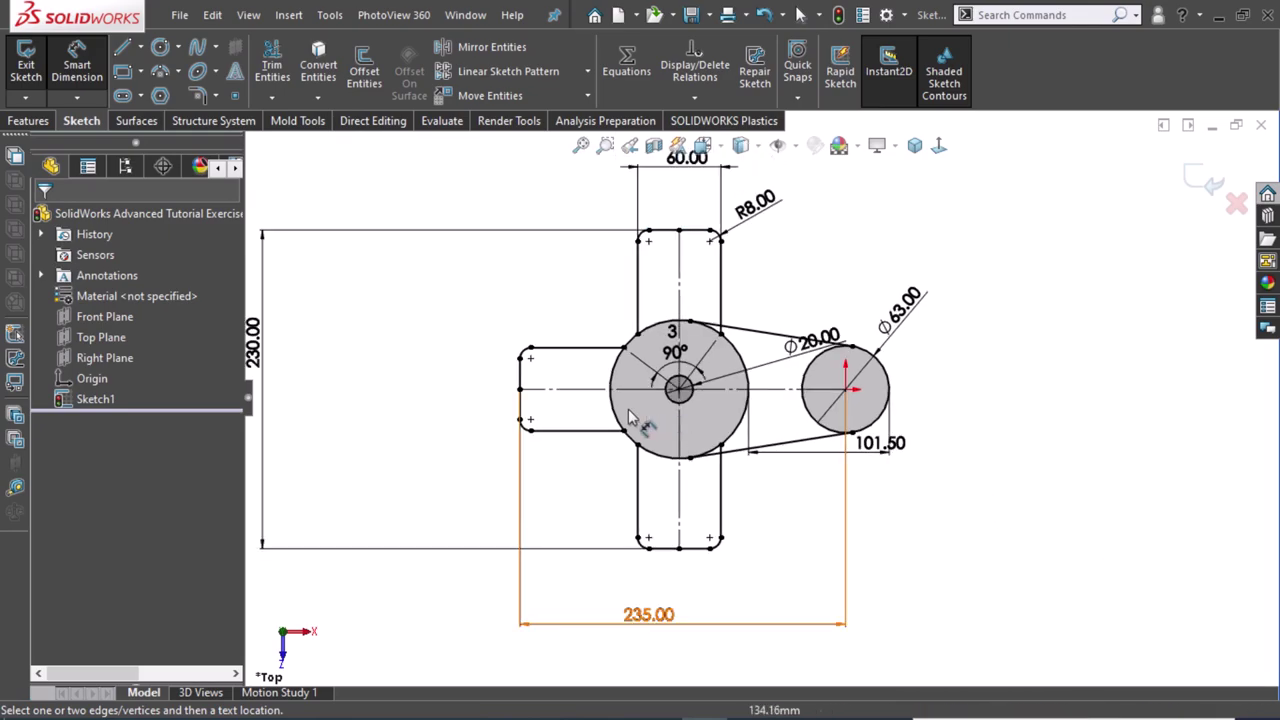
scroll(577, 418, down, 1)
ctrl+middle_drag(614, 400, 717, 318)
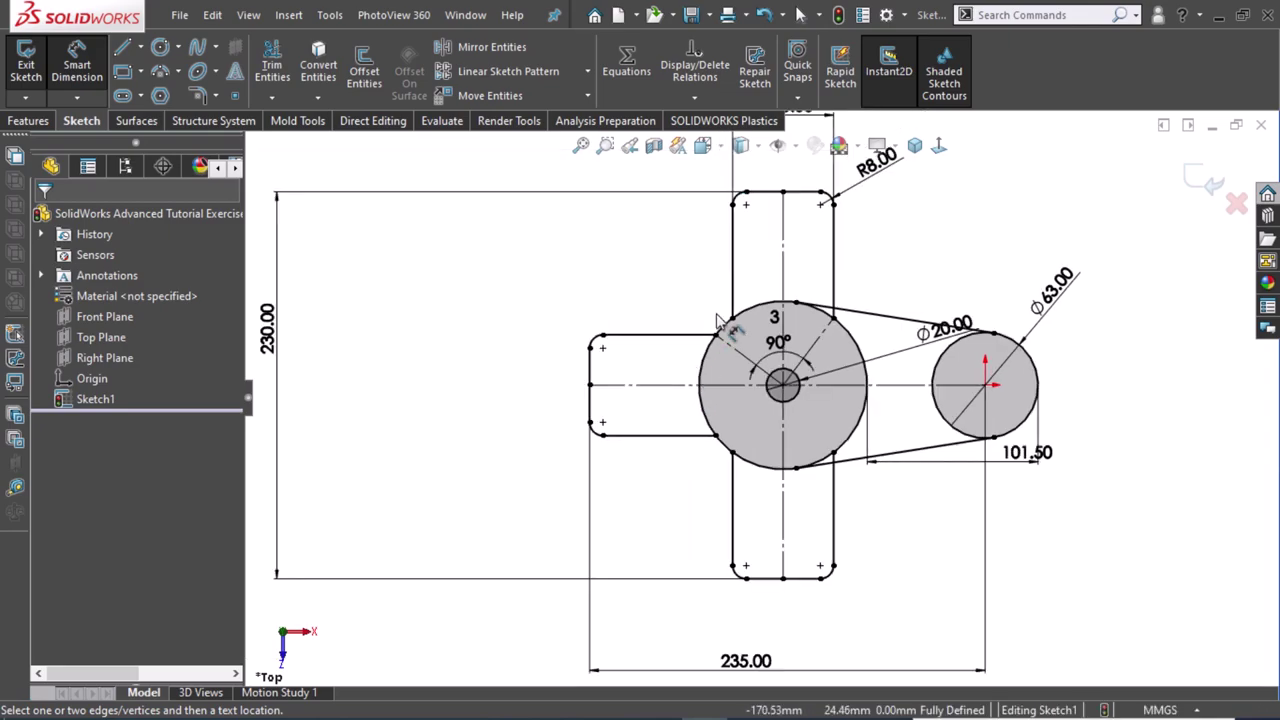
scroll(800, 207, down, 1)
scroll(830, 240, down, 3)
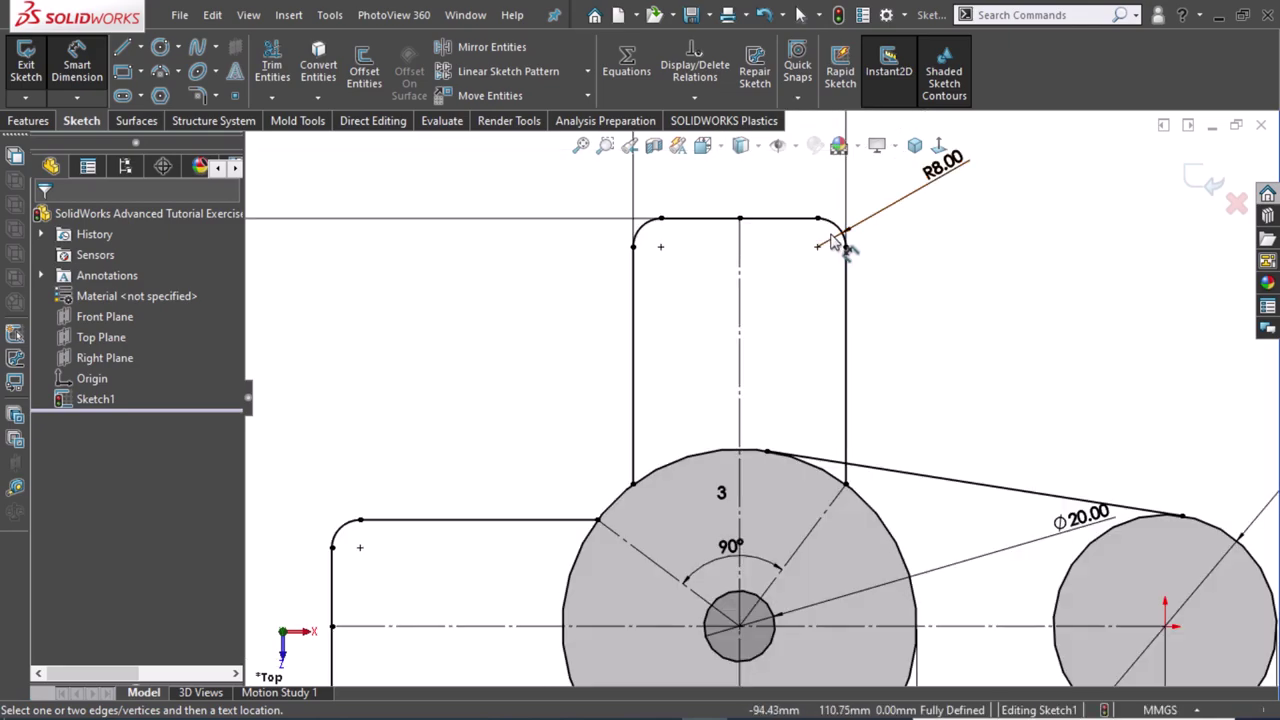
scroll(845, 273, down, 1)
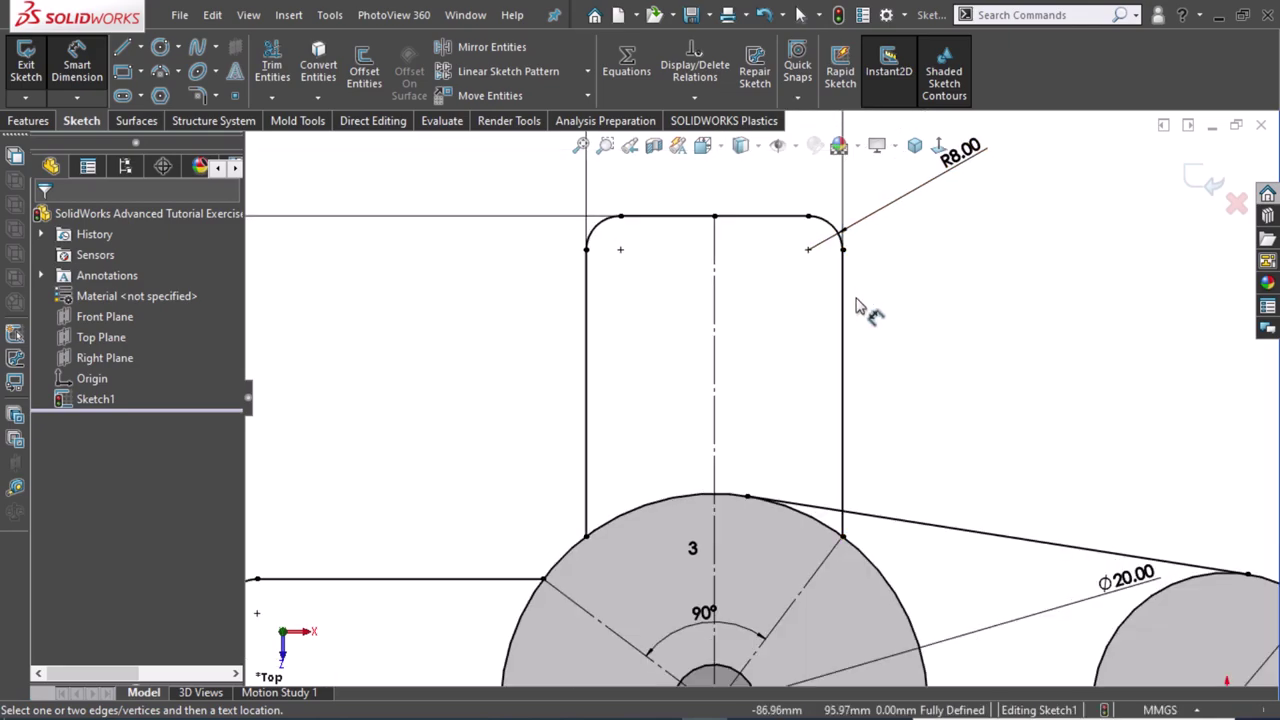
scroll(868, 305, up, 1)
scroll(880, 260, up, 4)
scroll(870, 230, down, 3)
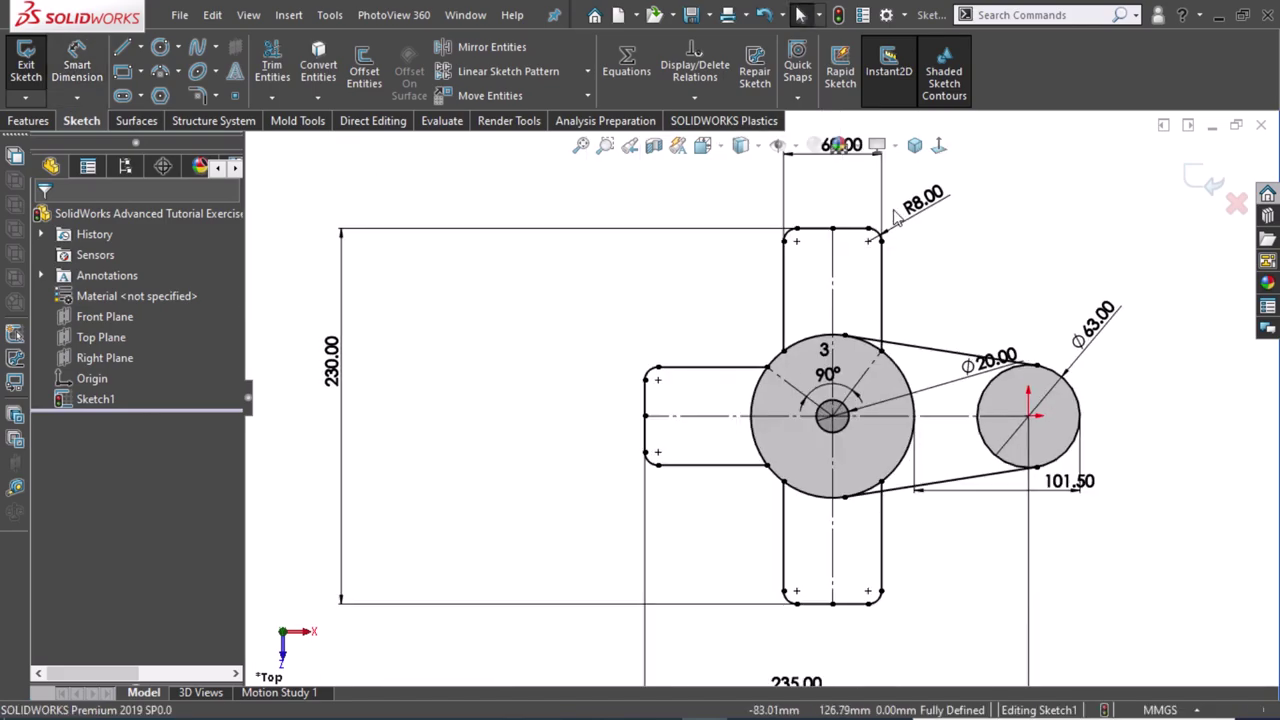
scroll(858, 262, down, 3)
scroll(840, 320, down, 1)
scroll(815, 377, down, 2)
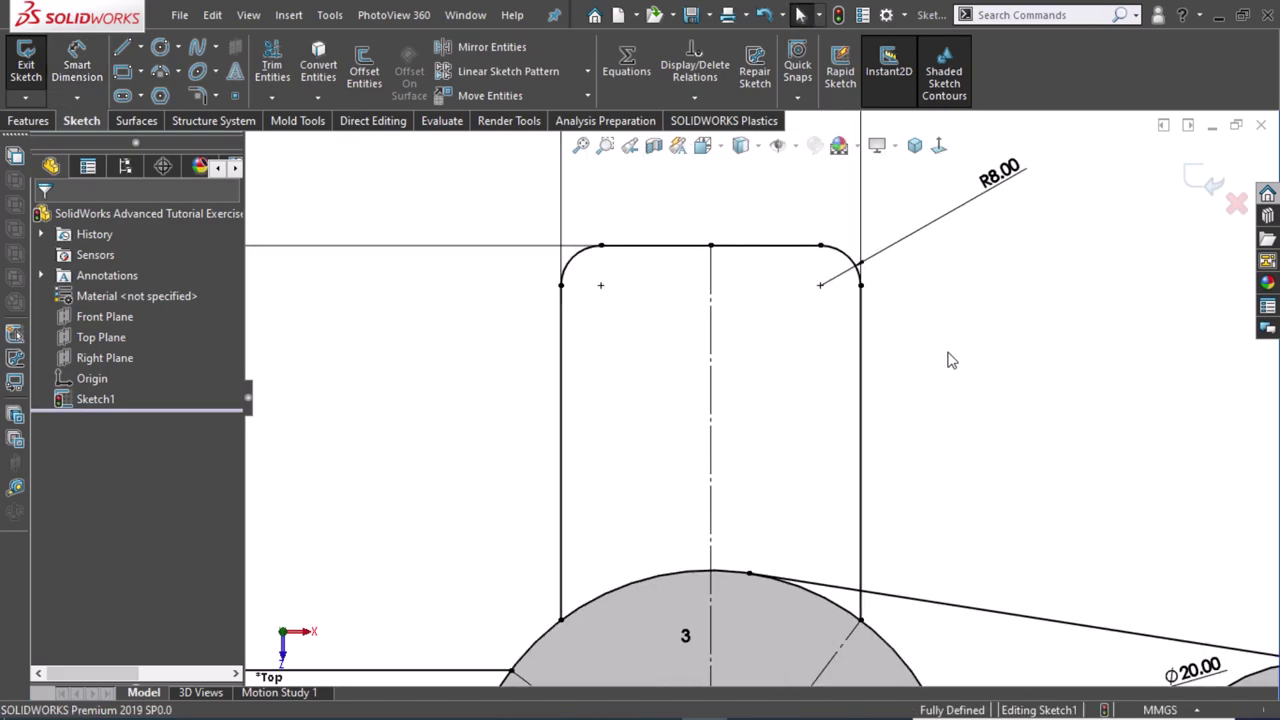
click(125, 97)
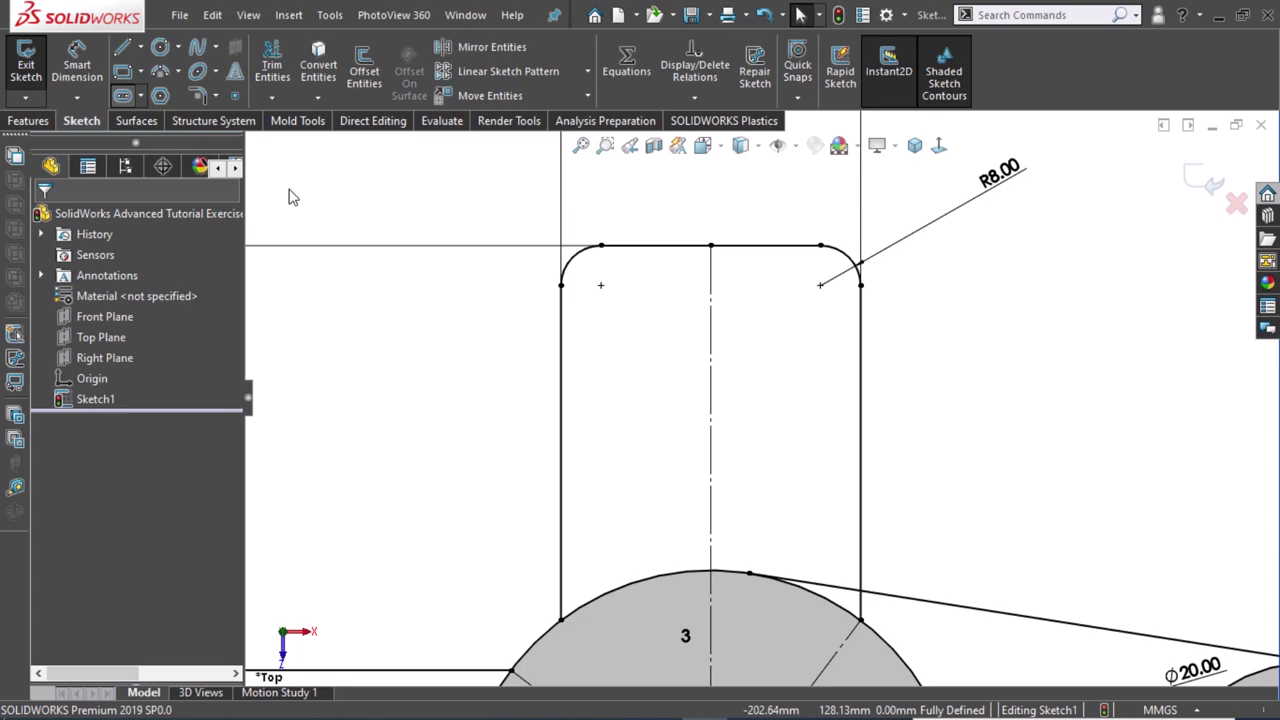
click(807, 341)
Finish the vertical straight slot's length and width inside the upper arm.
click(807, 428)
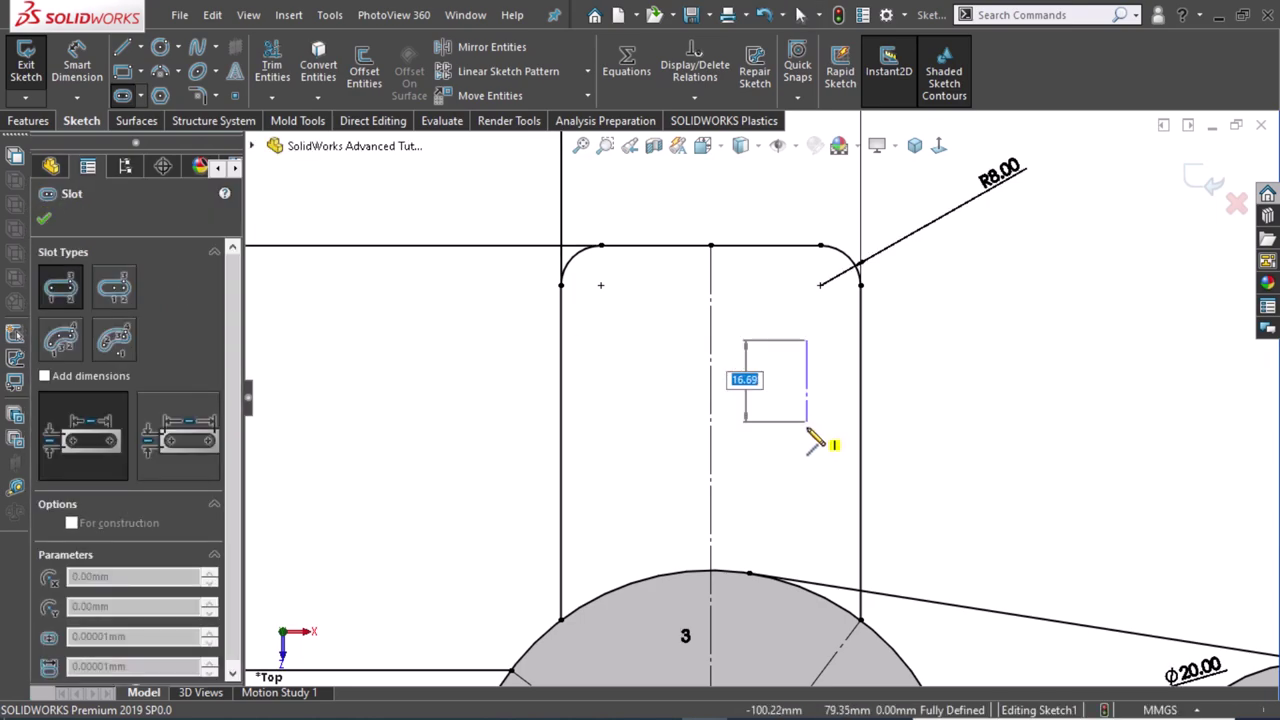
click(798, 435)
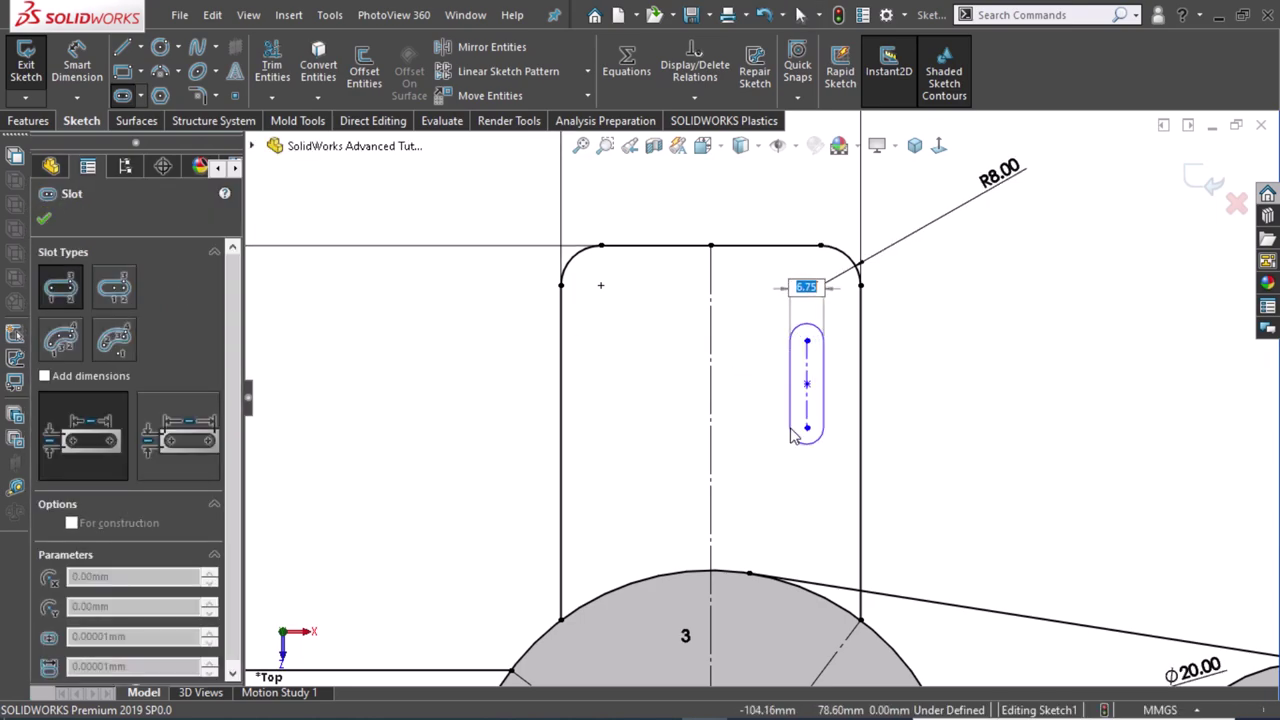
click(826, 288)
Dimension the slot's offset from the arm's right edge, changing it from 8 to 5 mm.
right_drag(938, 427, 934, 348)
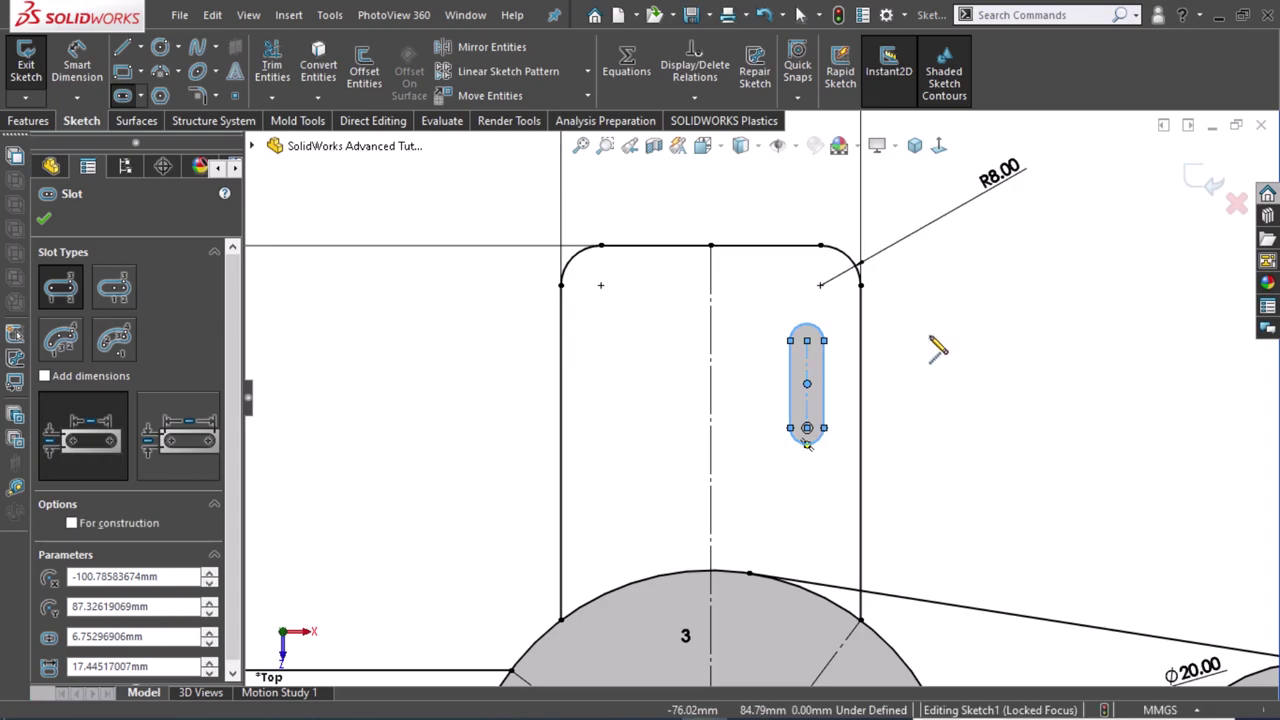
click(826, 383)
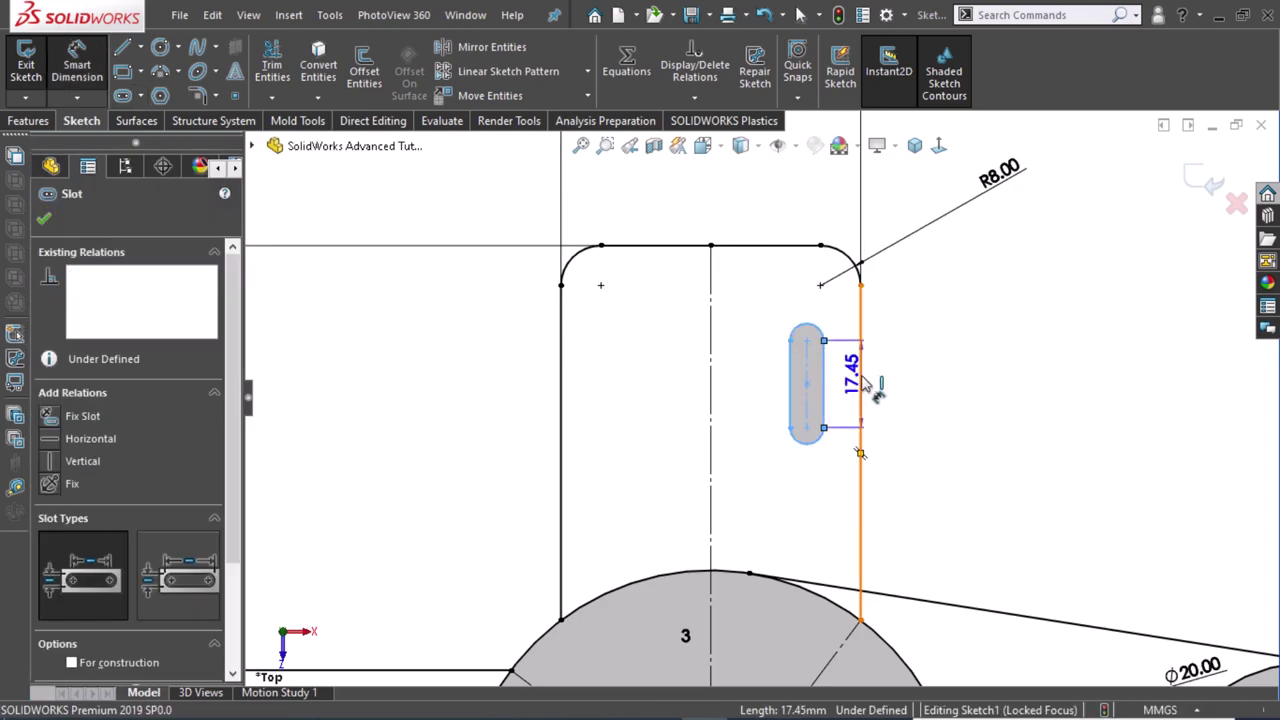
click(843, 352)
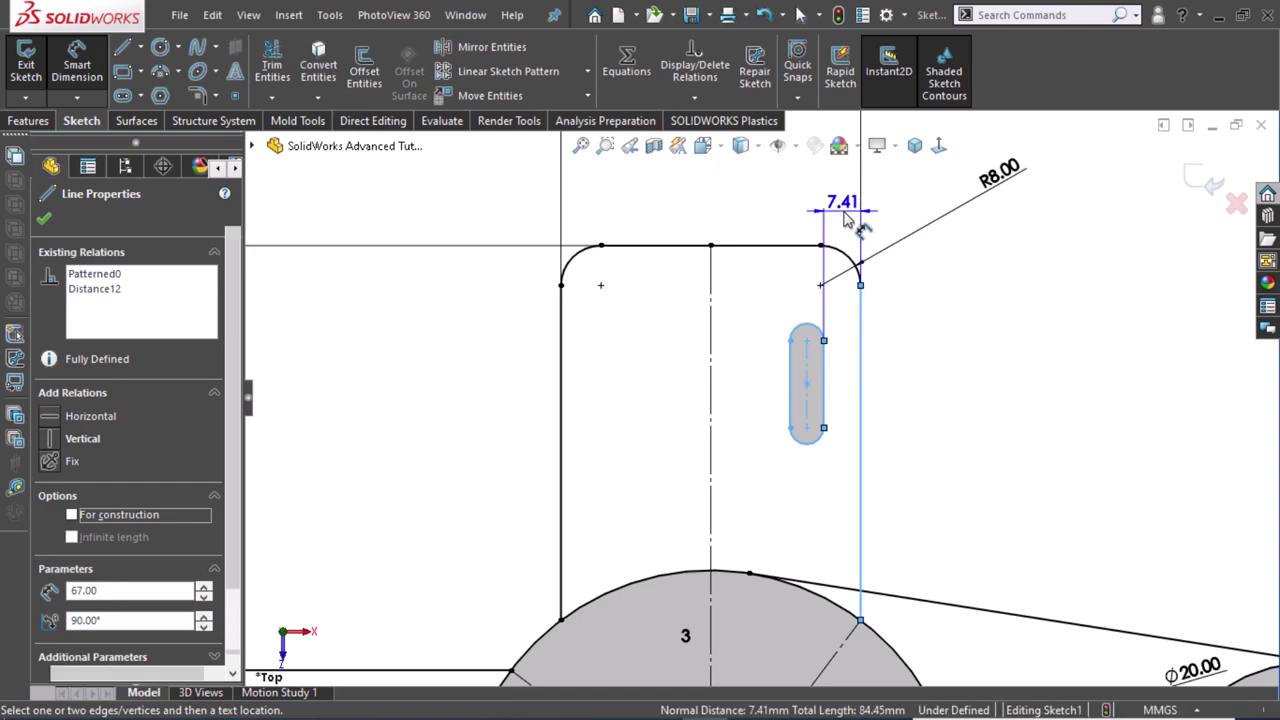
click(843, 218)
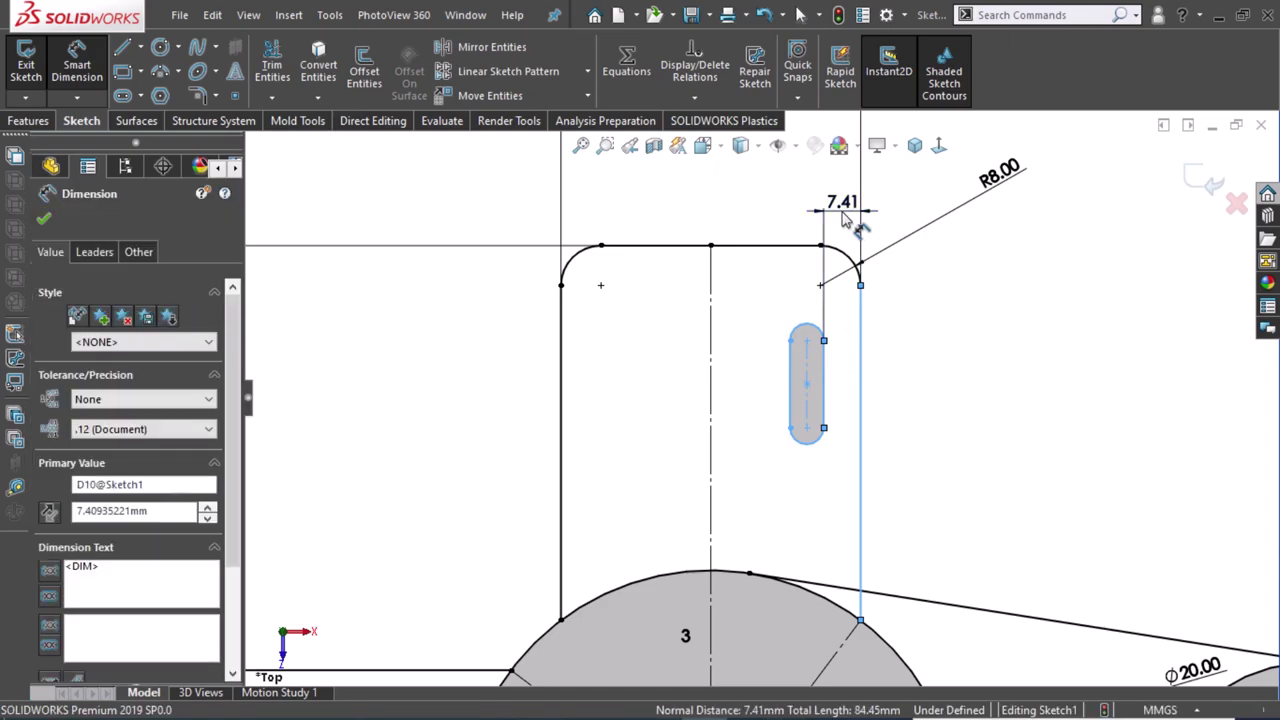
text(8)
key(Return)
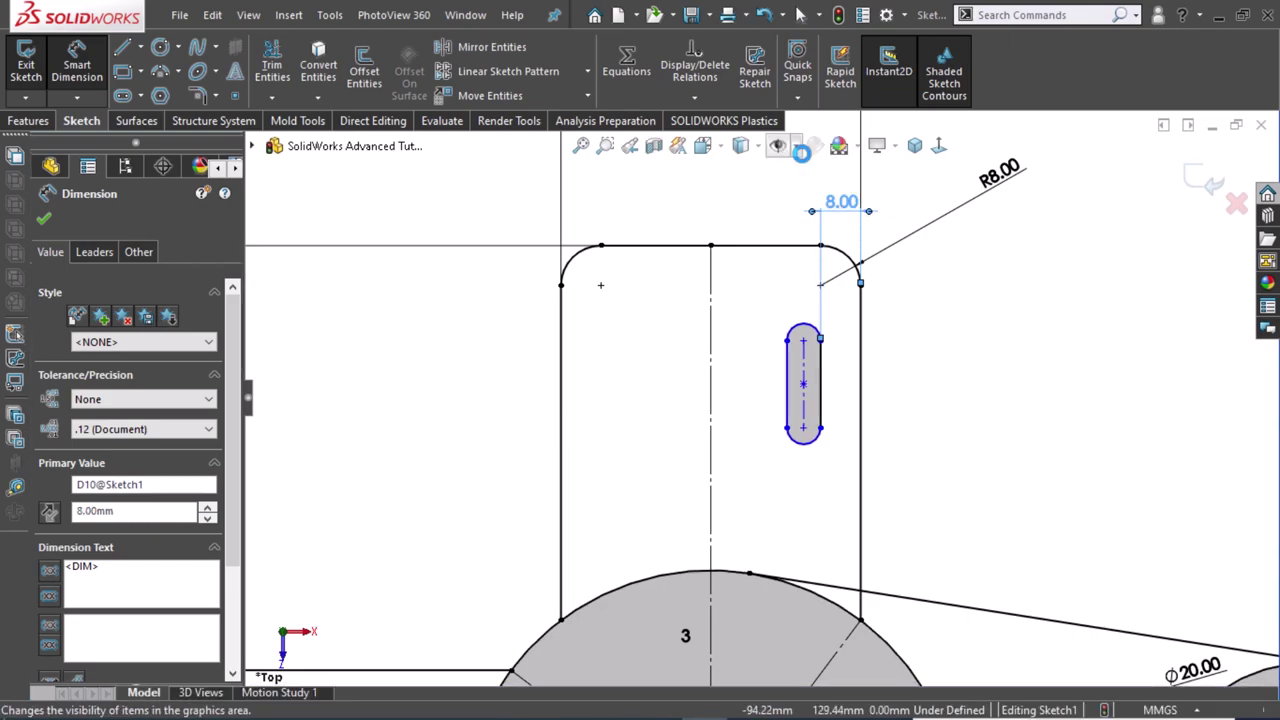
click(993, 405)
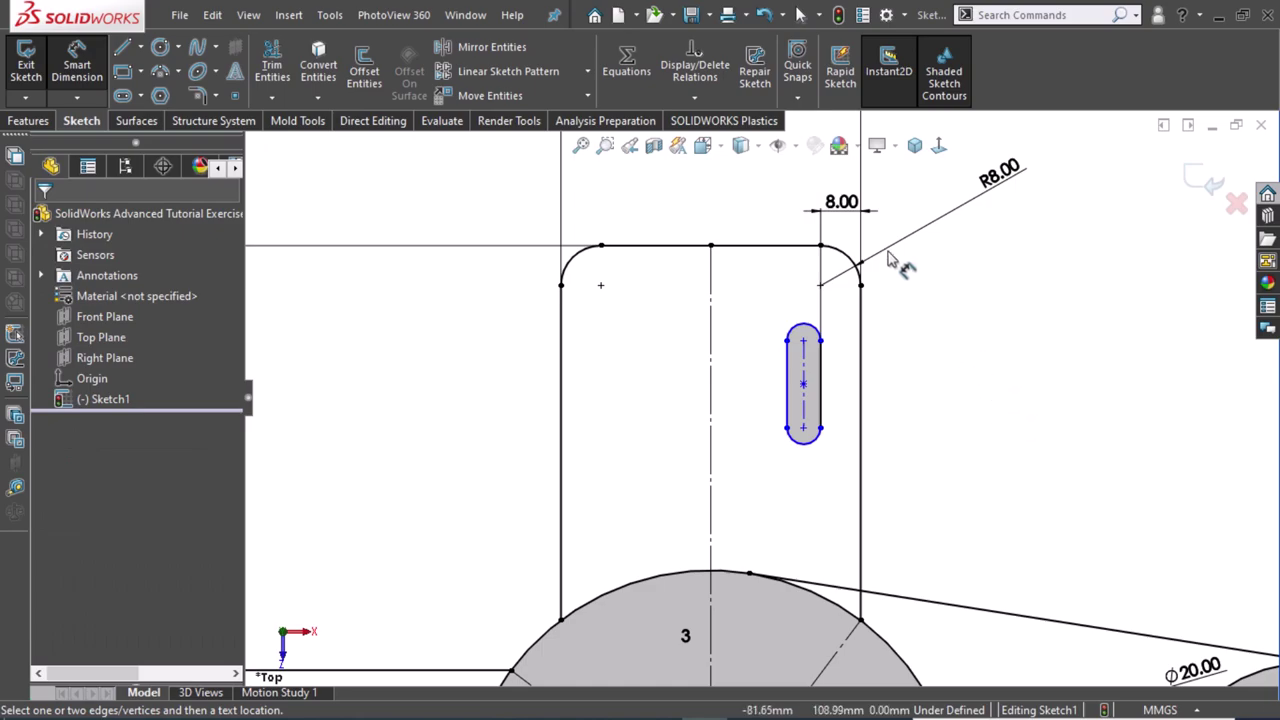
click(845, 204)
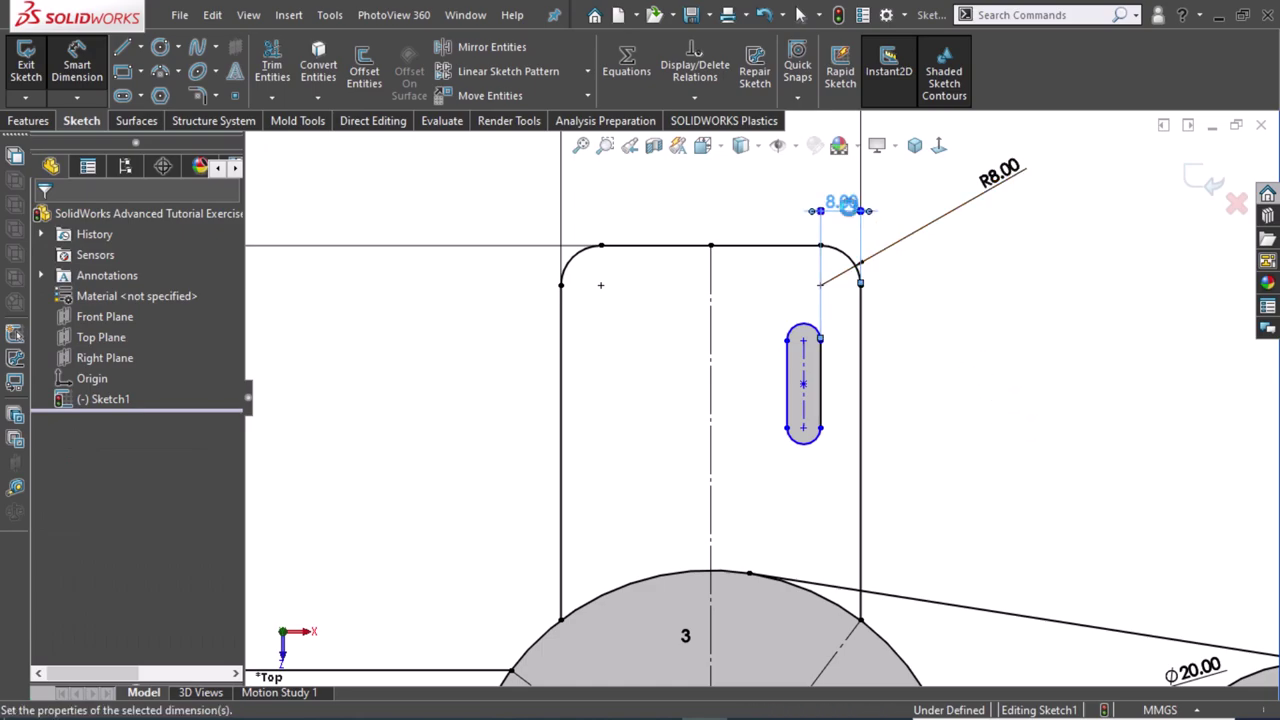
double_click(848, 205)
text(5)
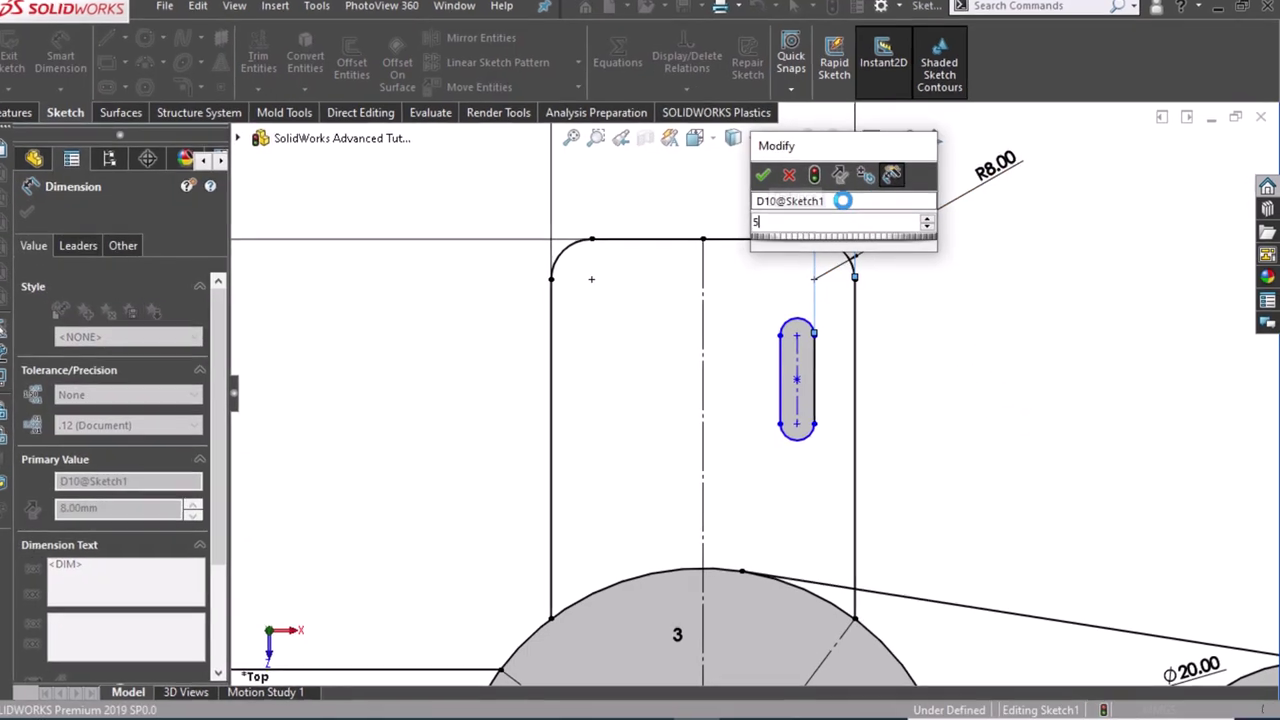
key(Escape)
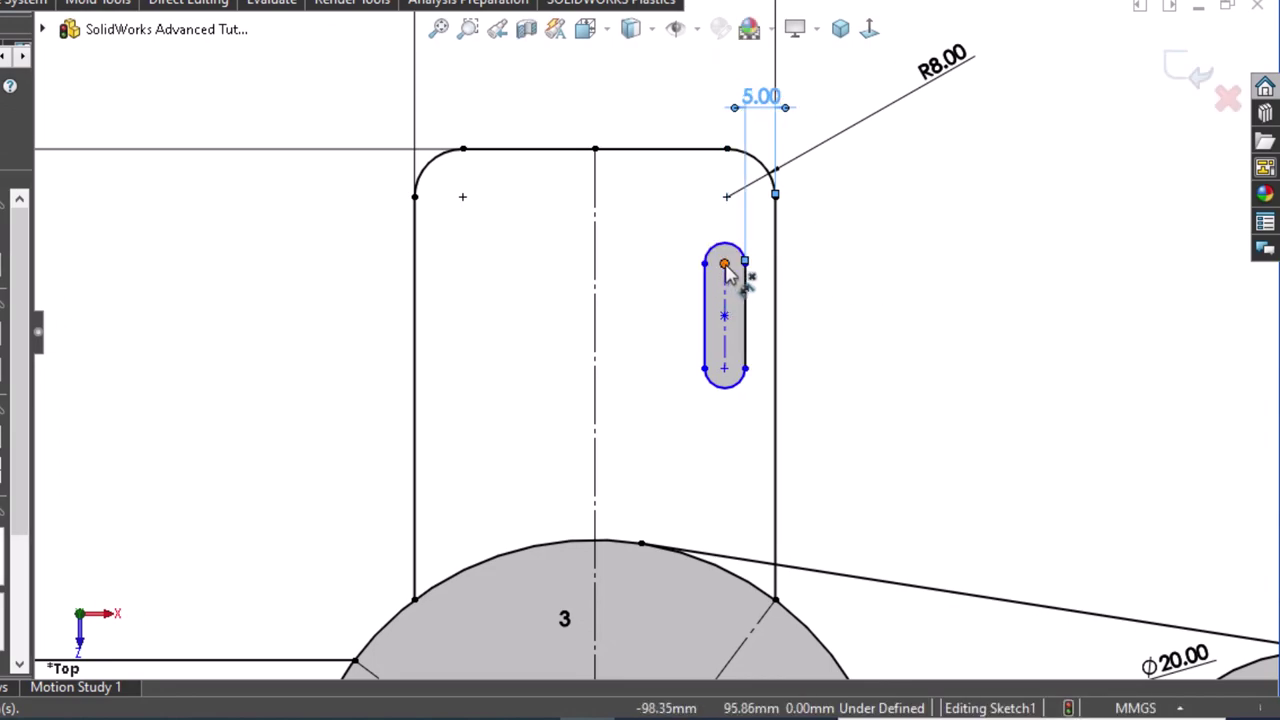
Set the slot's distance below the arm's top edge to 22 mm.
click(703, 160)
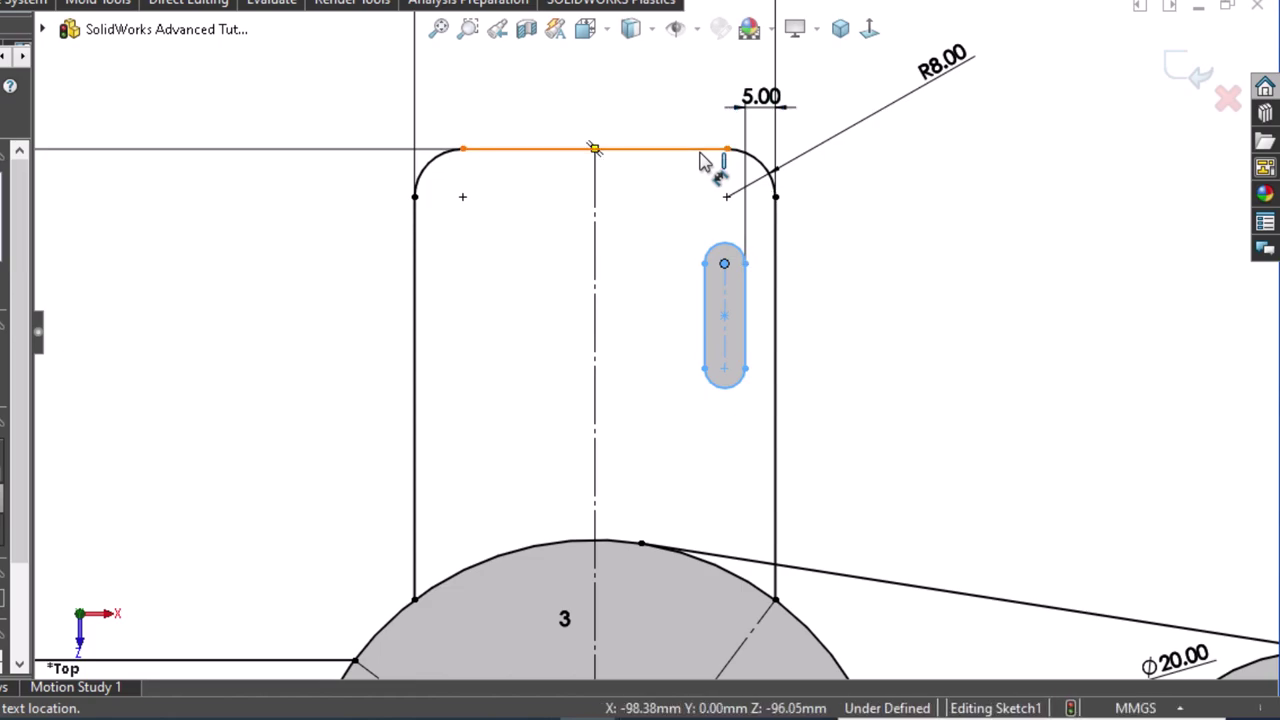
click(938, 195)
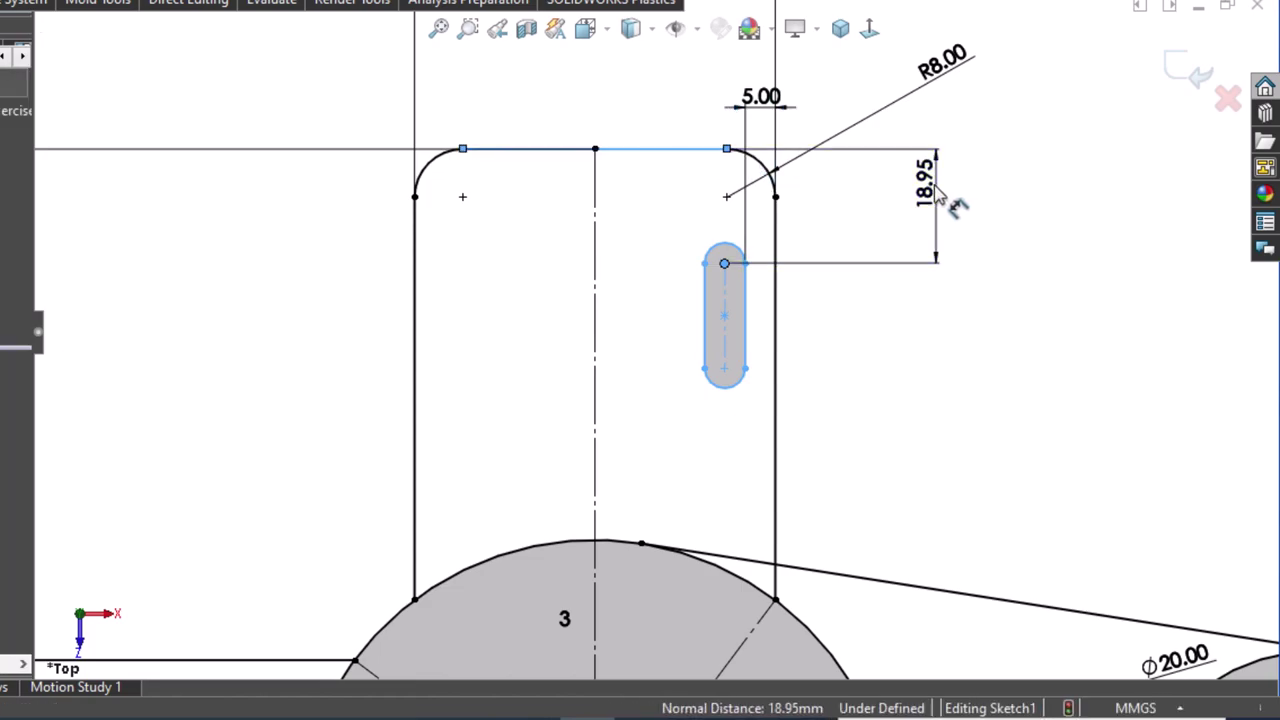
double_click(938, 195)
text(22)
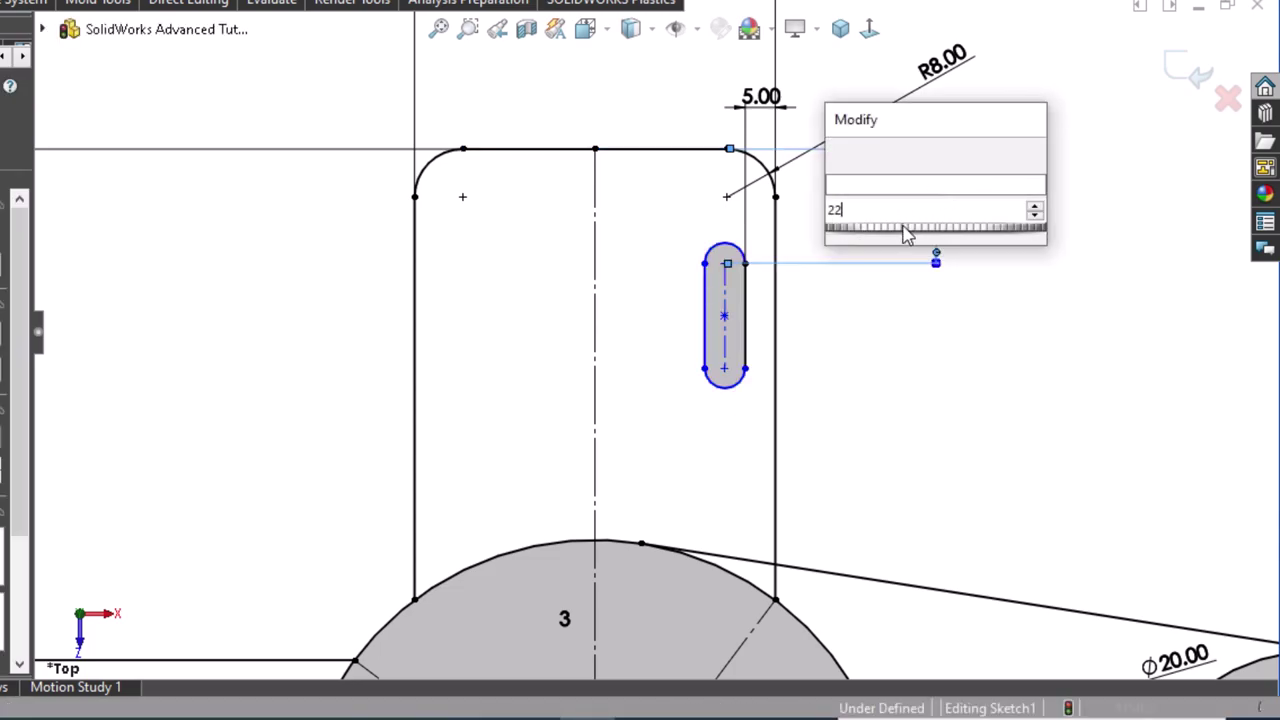
key(Return)
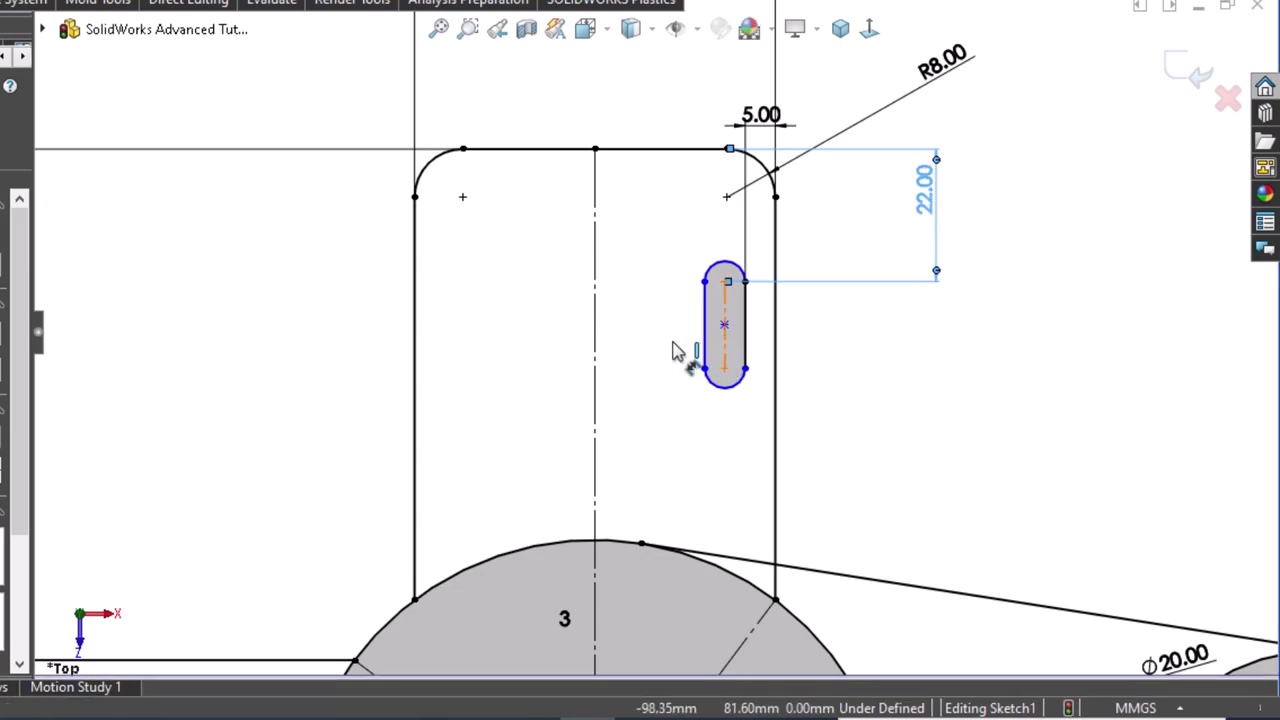
Add a 16 mm centre-to-centre dimension and a 26 mm overall length to the slot.
click(677, 350)
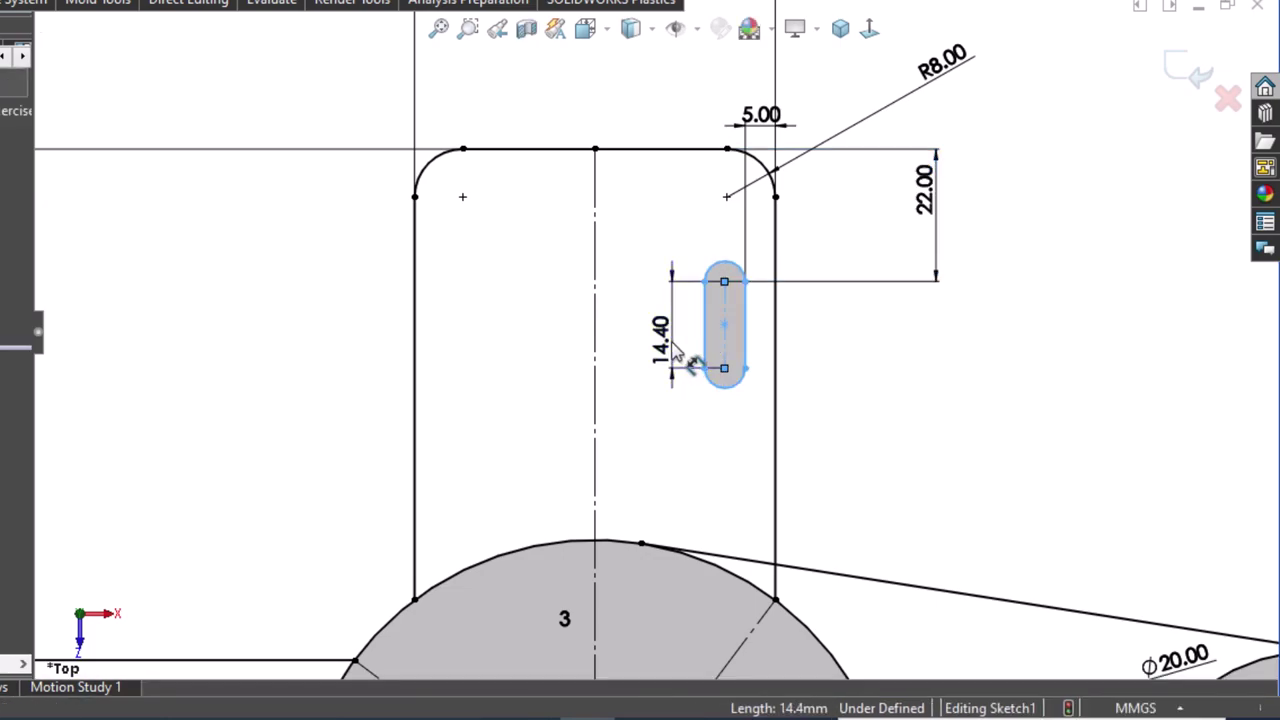
click(677, 352)
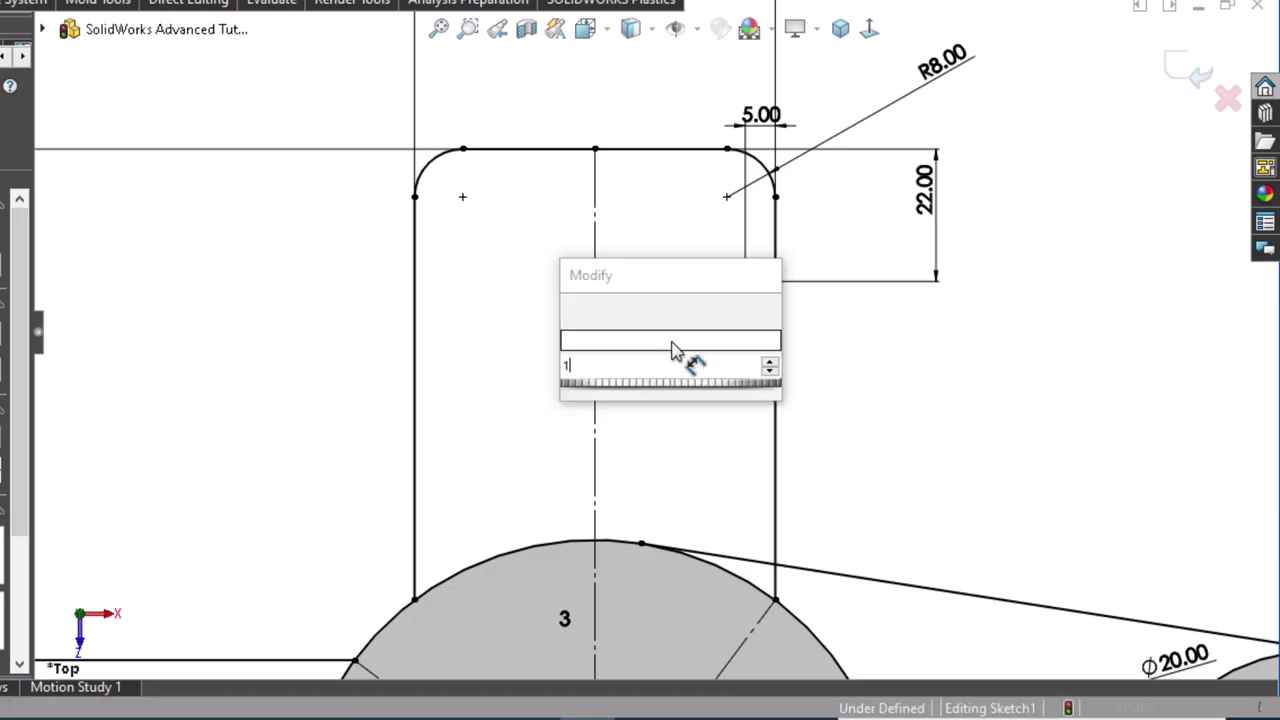
text(16)
key(Escape)
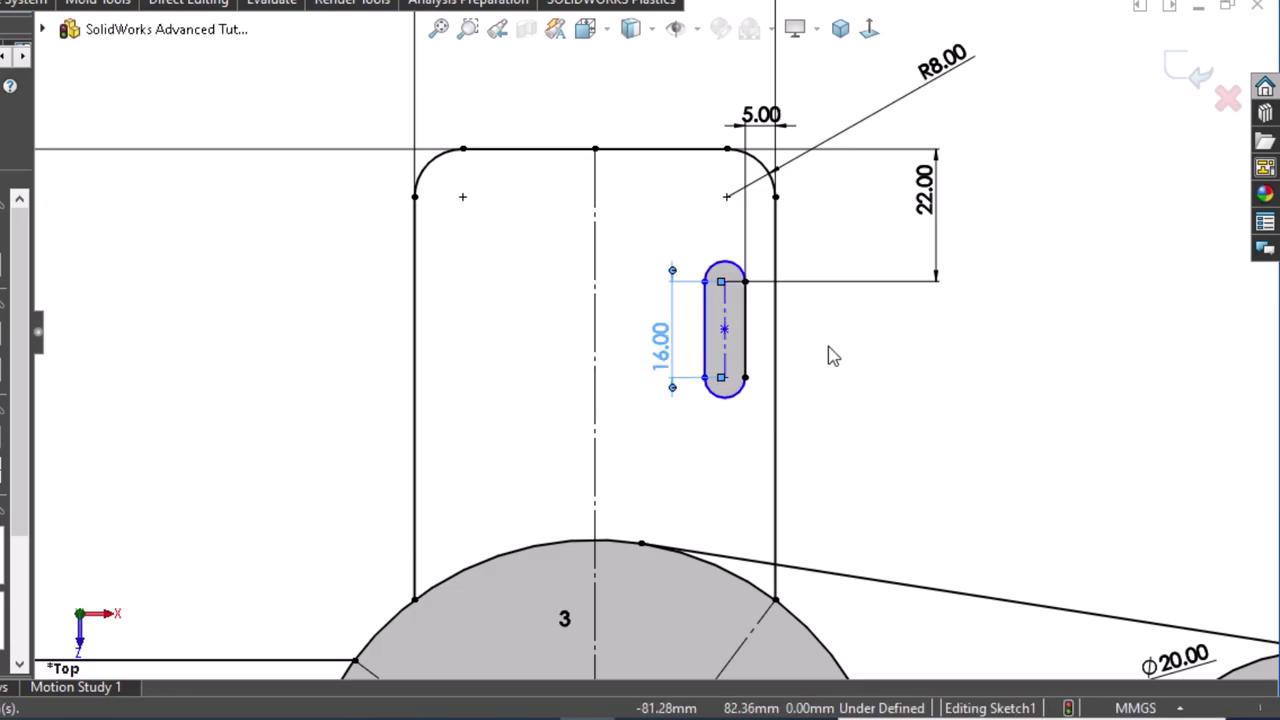
click(733, 266)
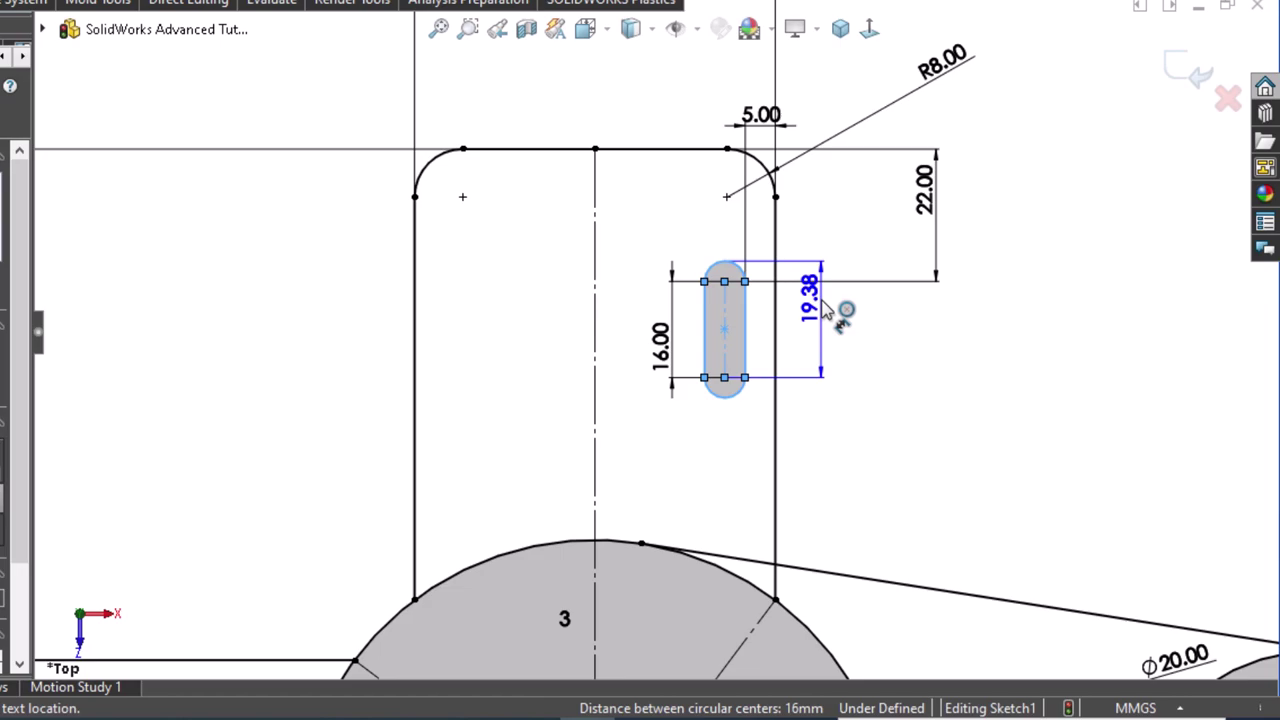
key(Escape)
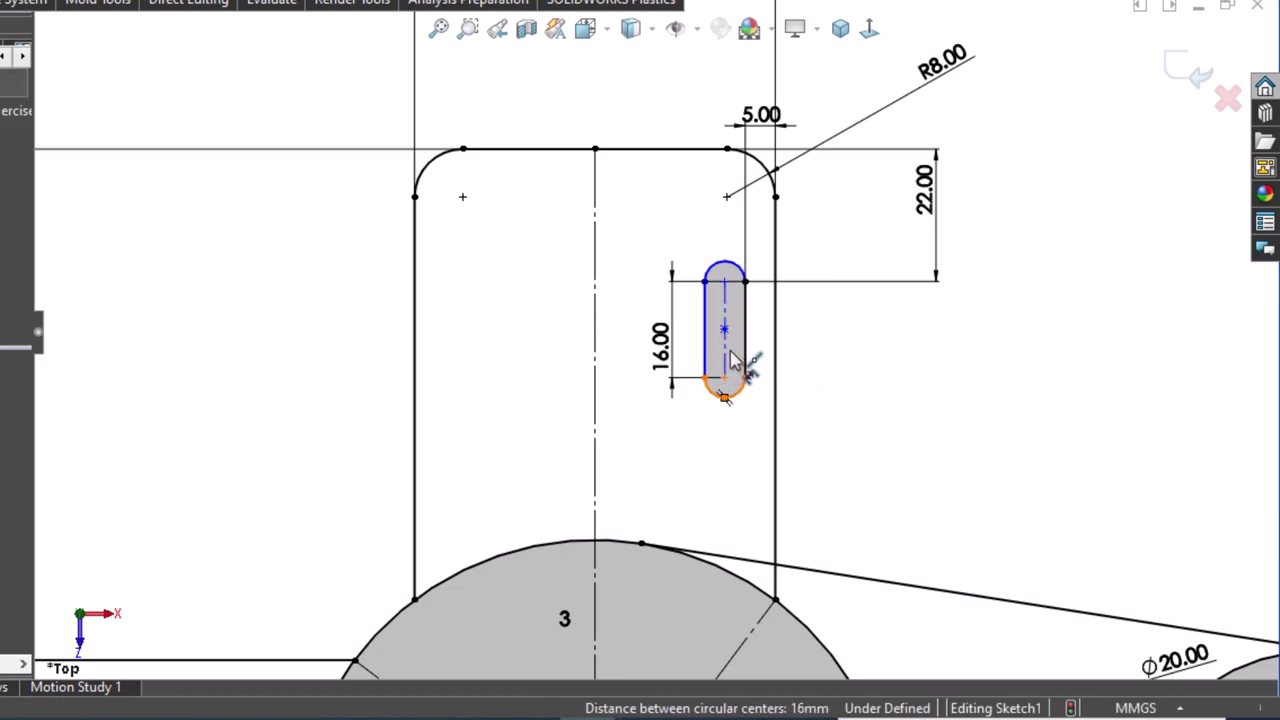
click(745, 280)
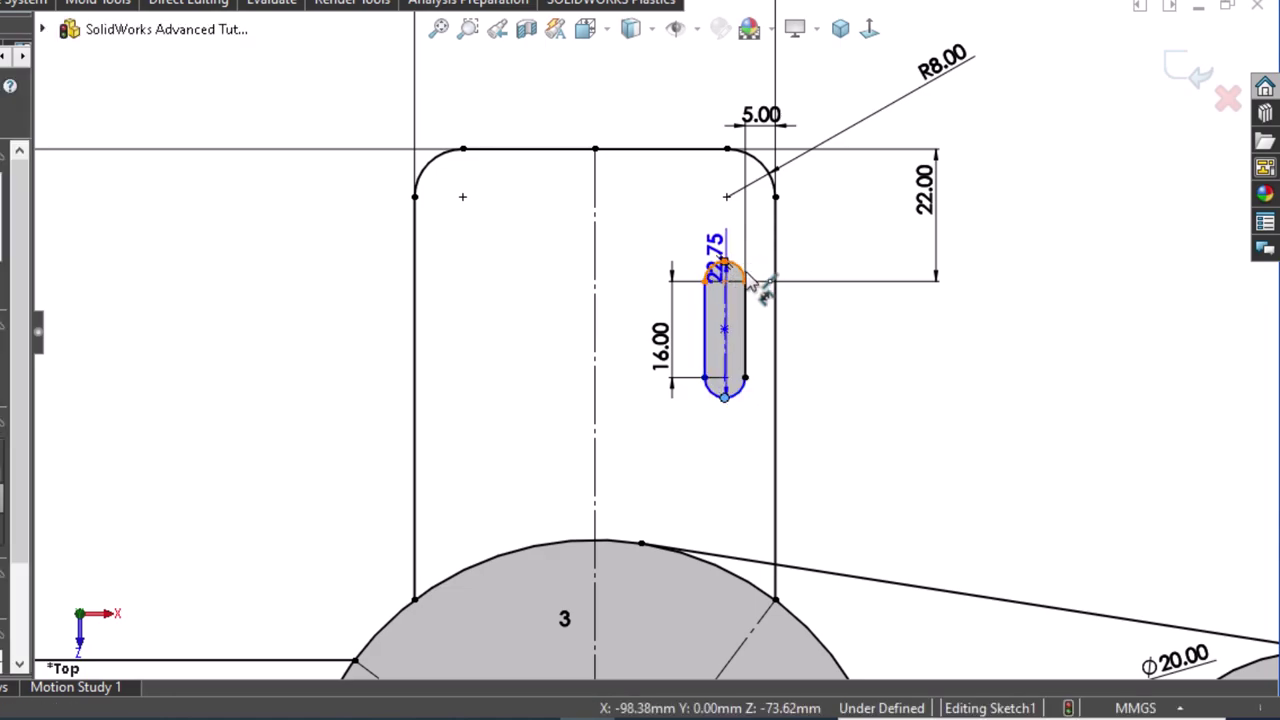
click(817, 312)
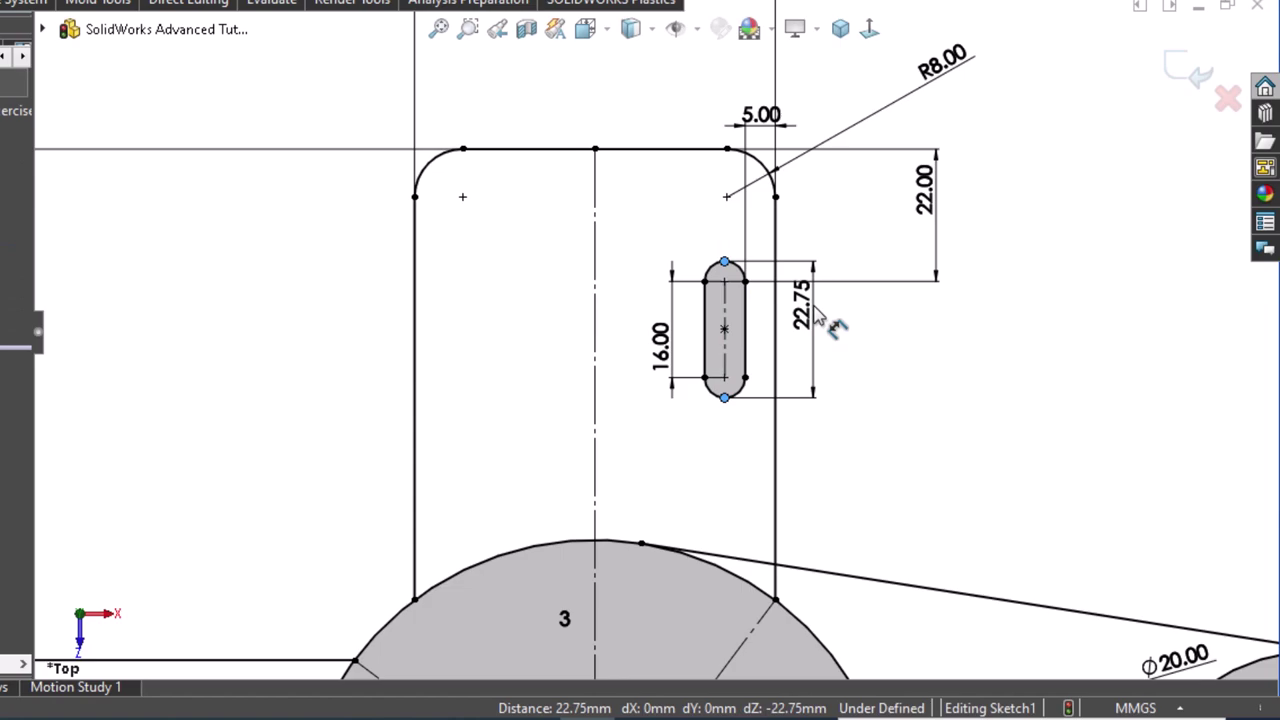
text(26)
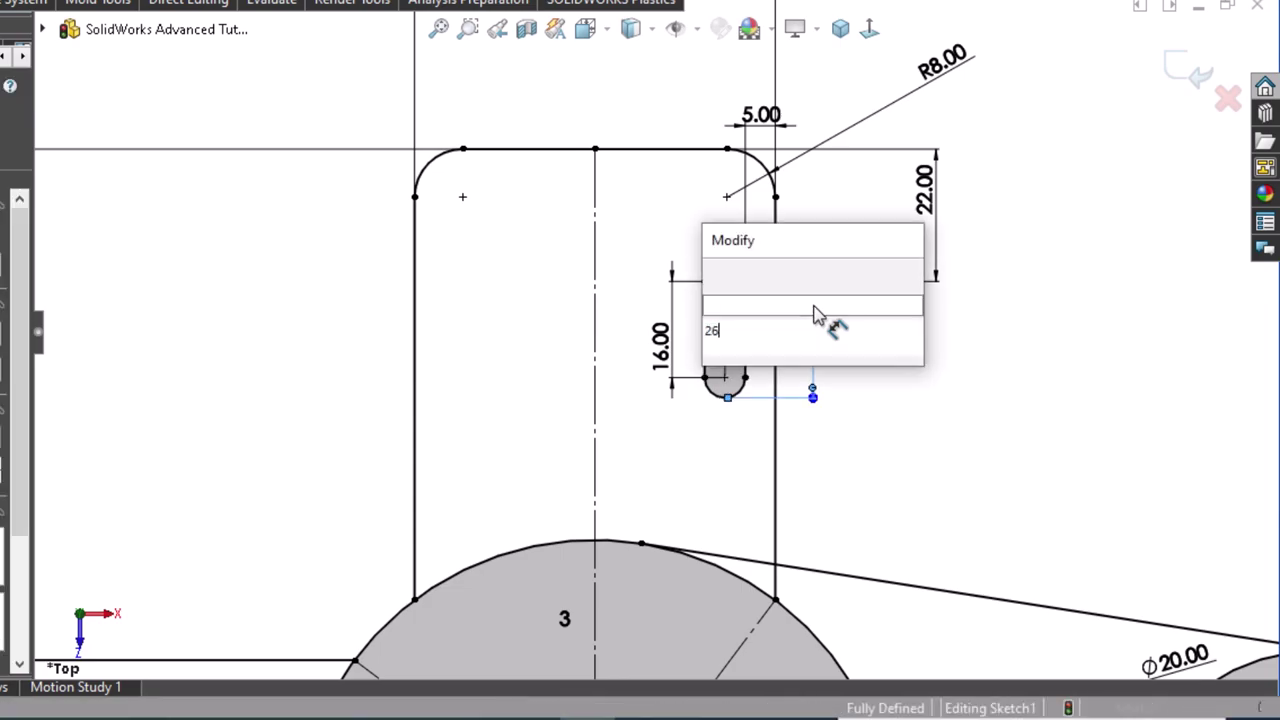
key(Escape)
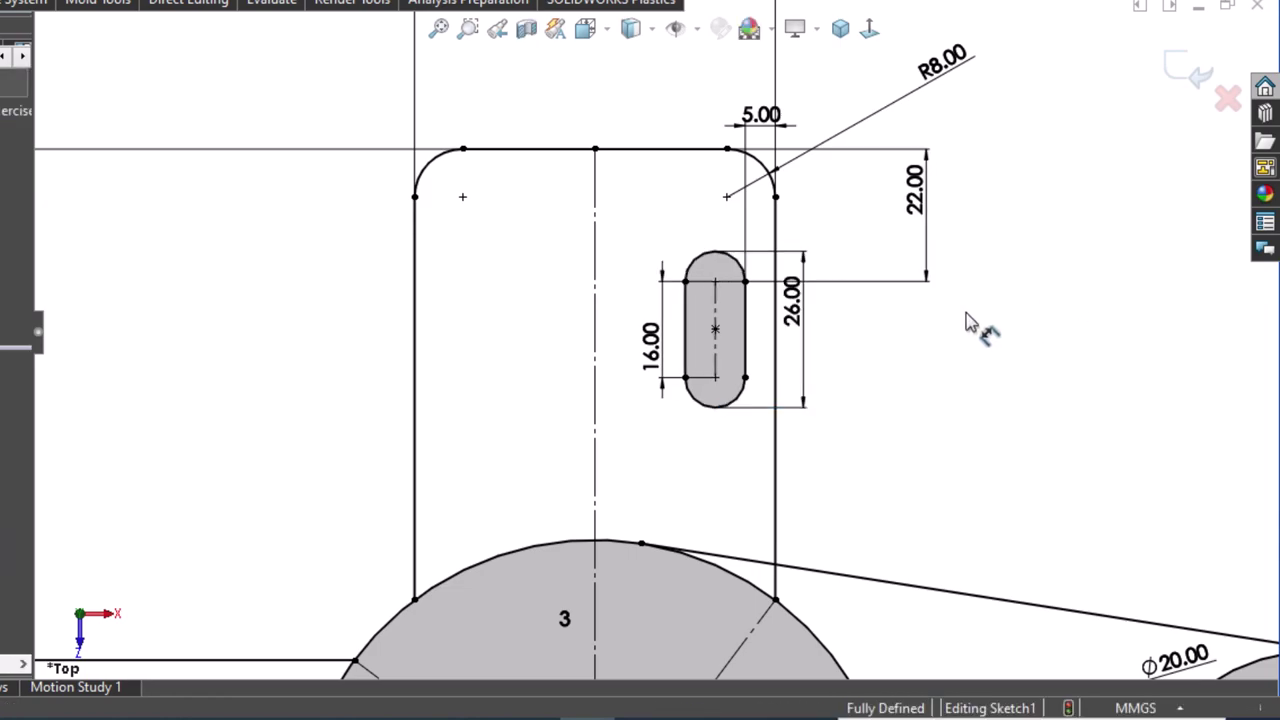
click(739, 344)
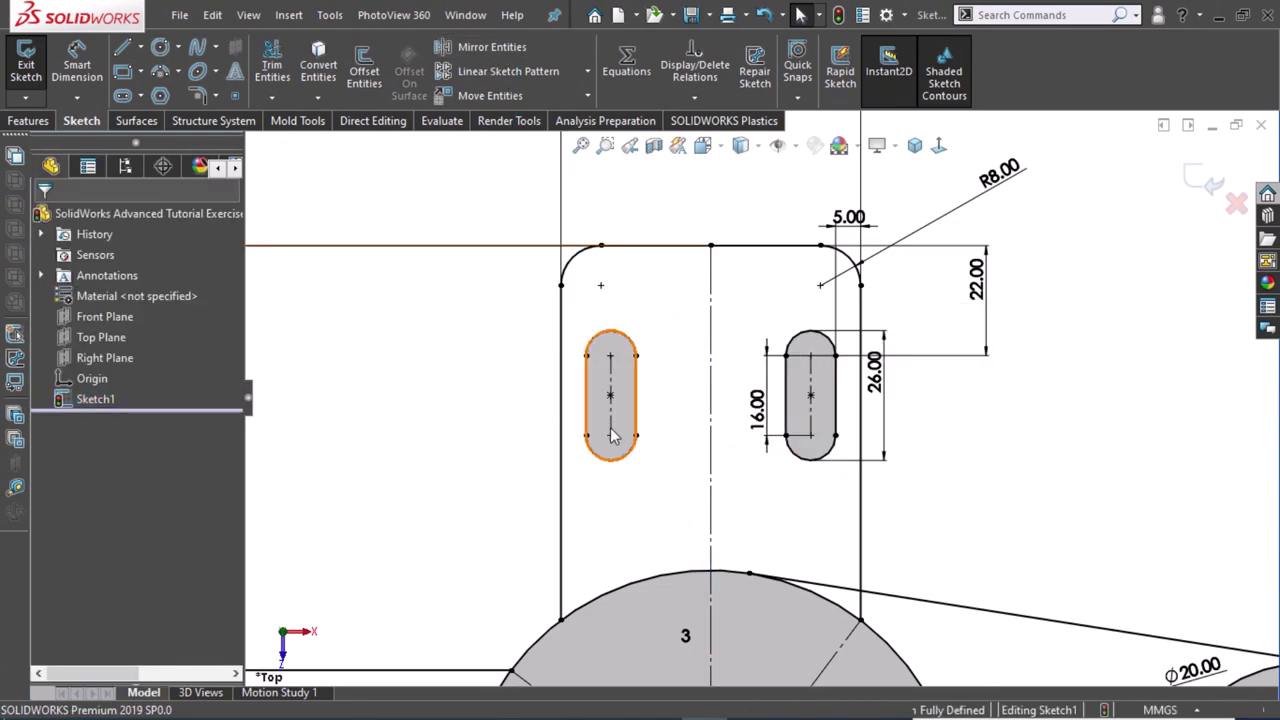
Select both upper slots and start a Circular Sketch Pattern on them.
ctrl+click(590, 395)
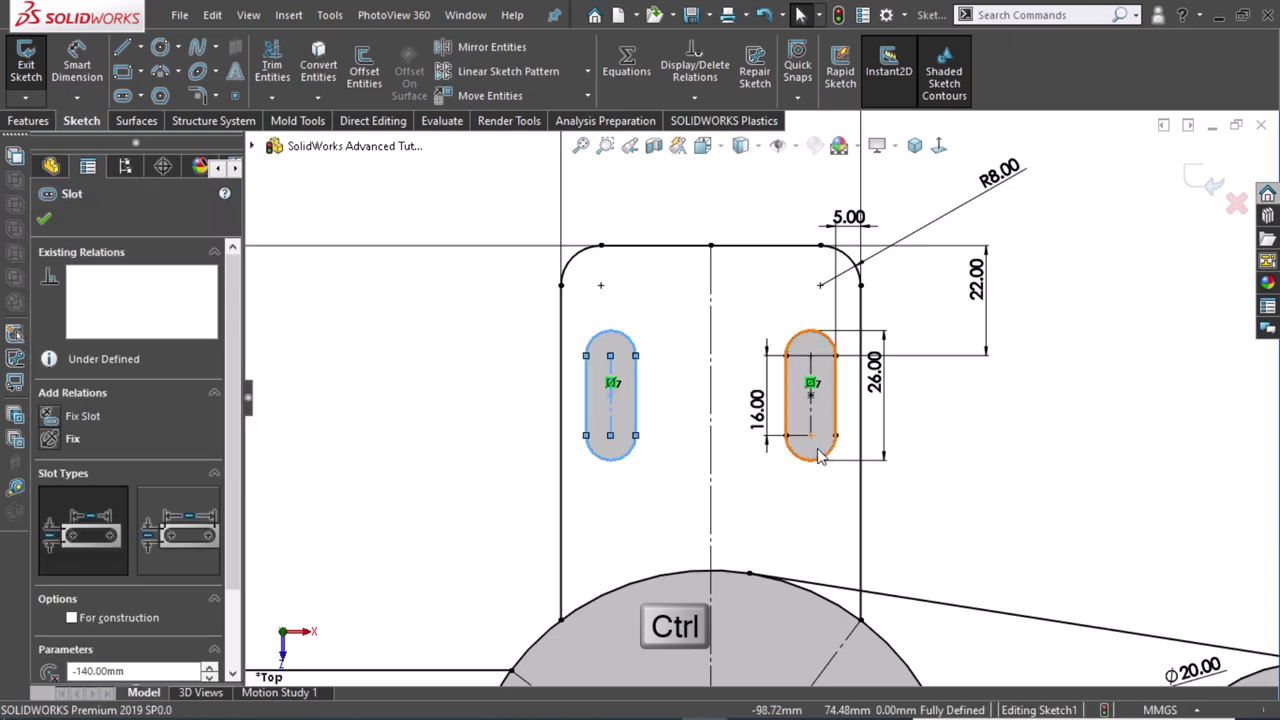
ctrl+click(790, 400)
click(587, 71)
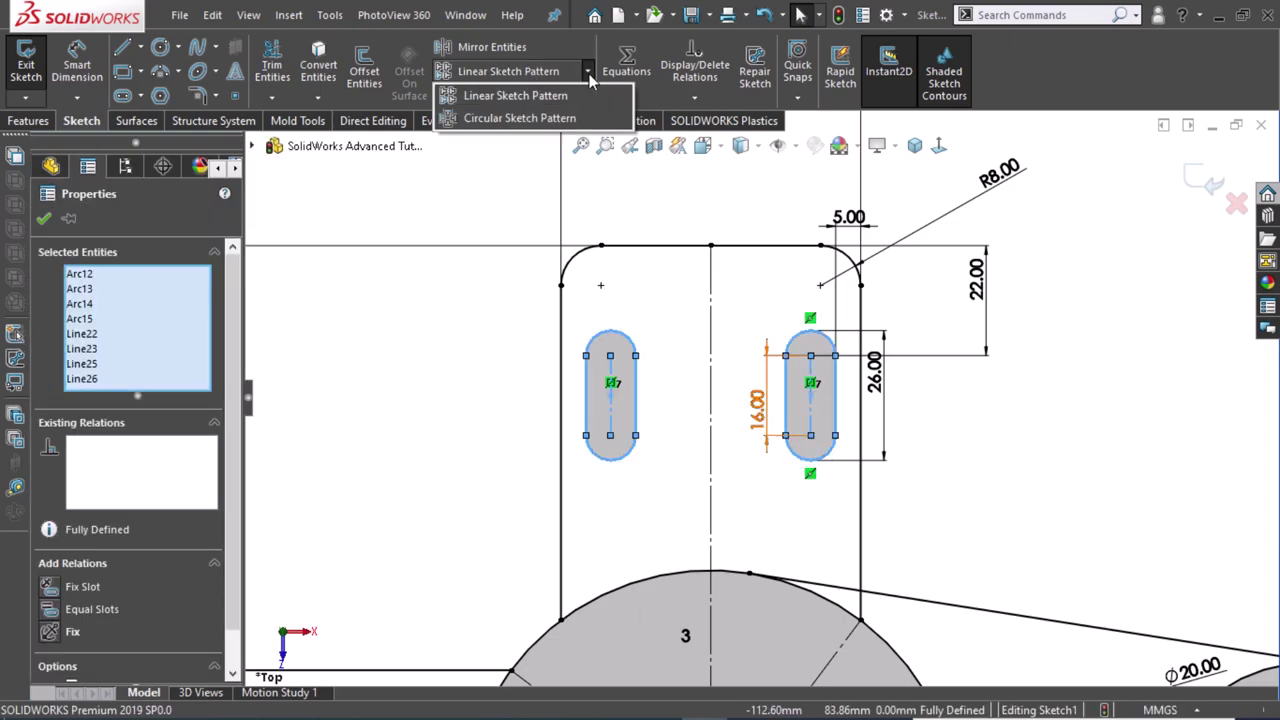
click(508, 119)
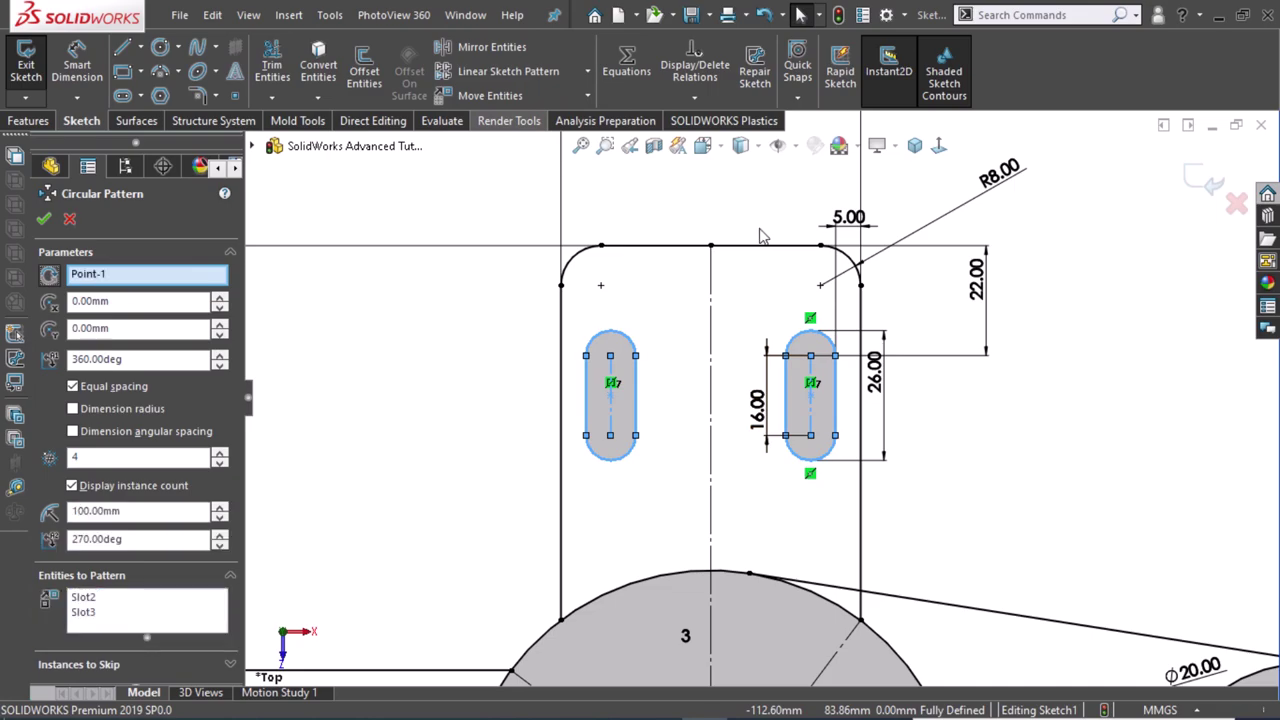
scroll(741, 220, down, 2)
scroll(741, 220, up, 1)
scroll(741, 220, up, 2)
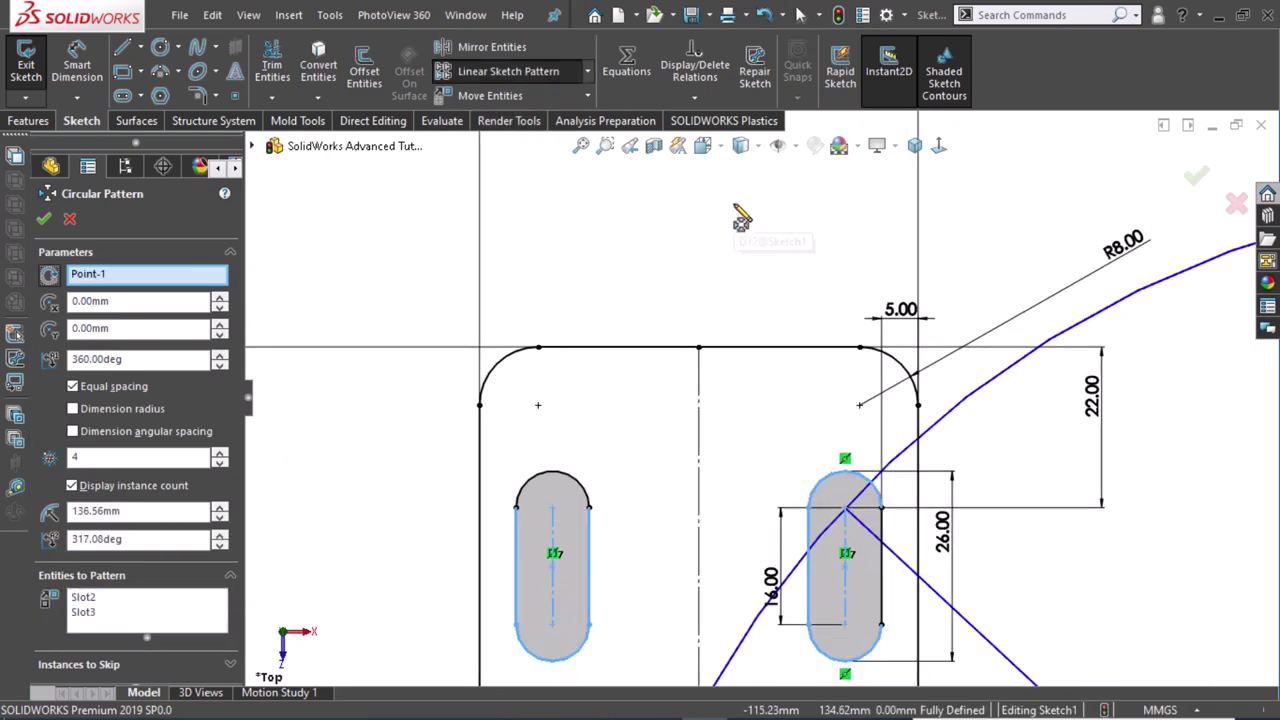
scroll(741, 220, up, 2)
scroll(742, 221, up, 1)
scroll(750, 500, up, 3)
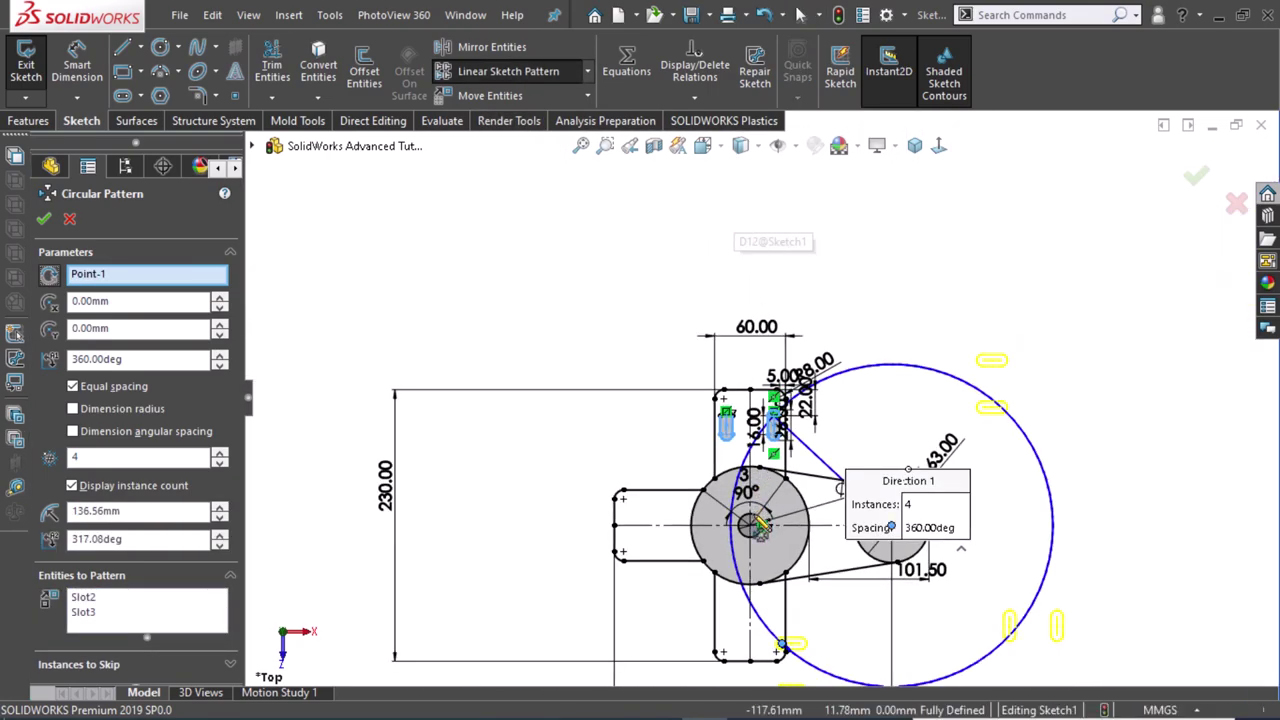
scroll(750, 535, down, 3)
scroll(750, 535, down, 3)
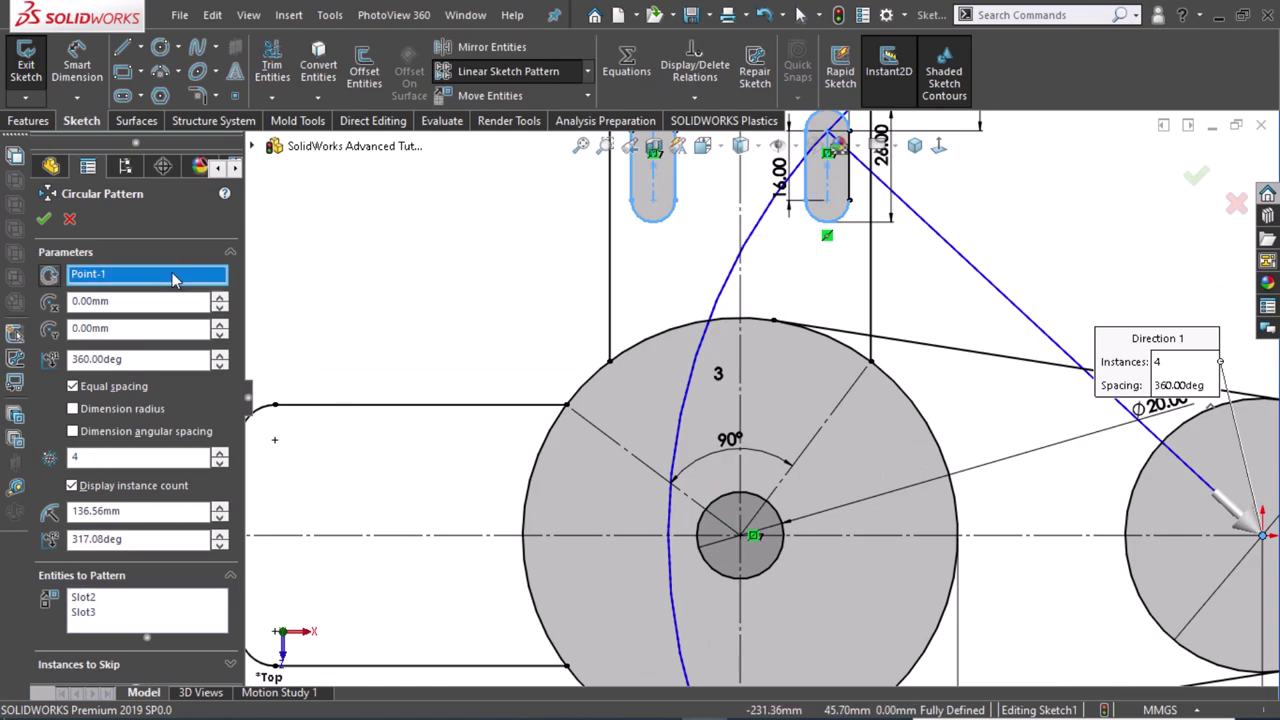
Pivot the pattern on the large circle's centre, 3 instances at -90° spacing, and accept.
right_click(171, 277)
click(212, 283)
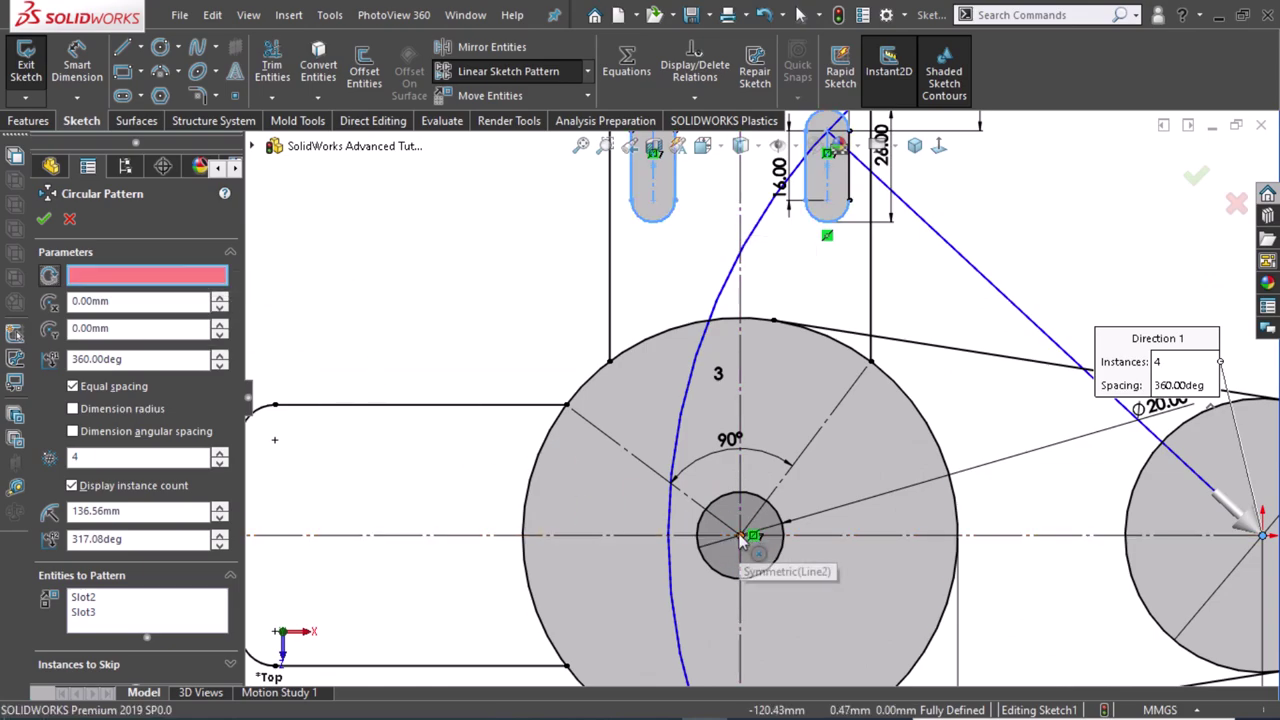
click(741, 535)
scroll(538, 347, up, 1)
scroll(500, 325, up, 1)
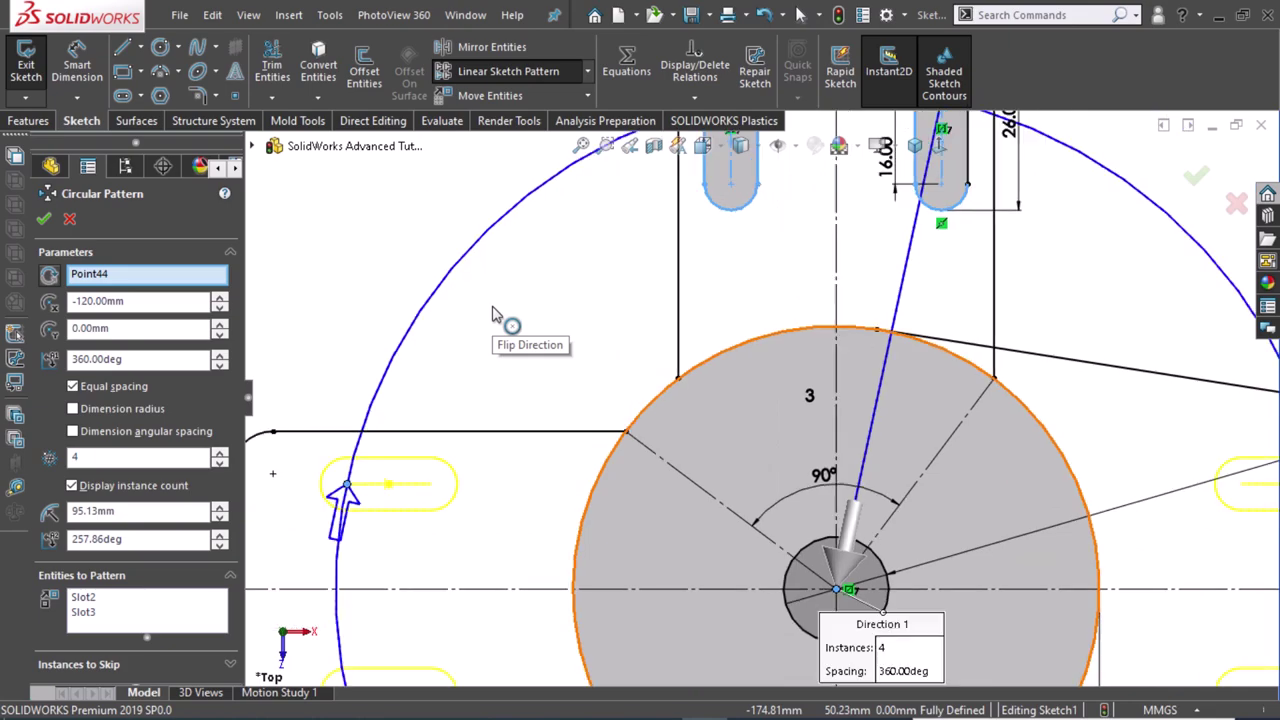
scroll(500, 330, up, 1)
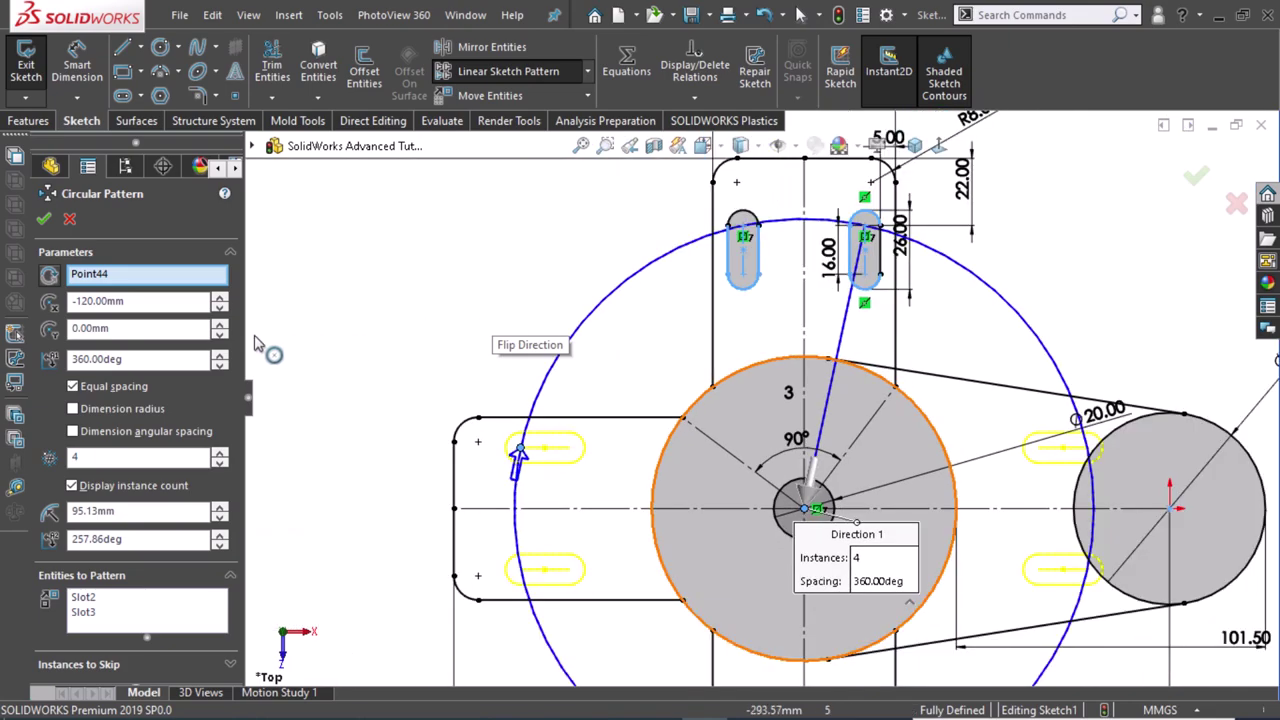
click(73, 387)
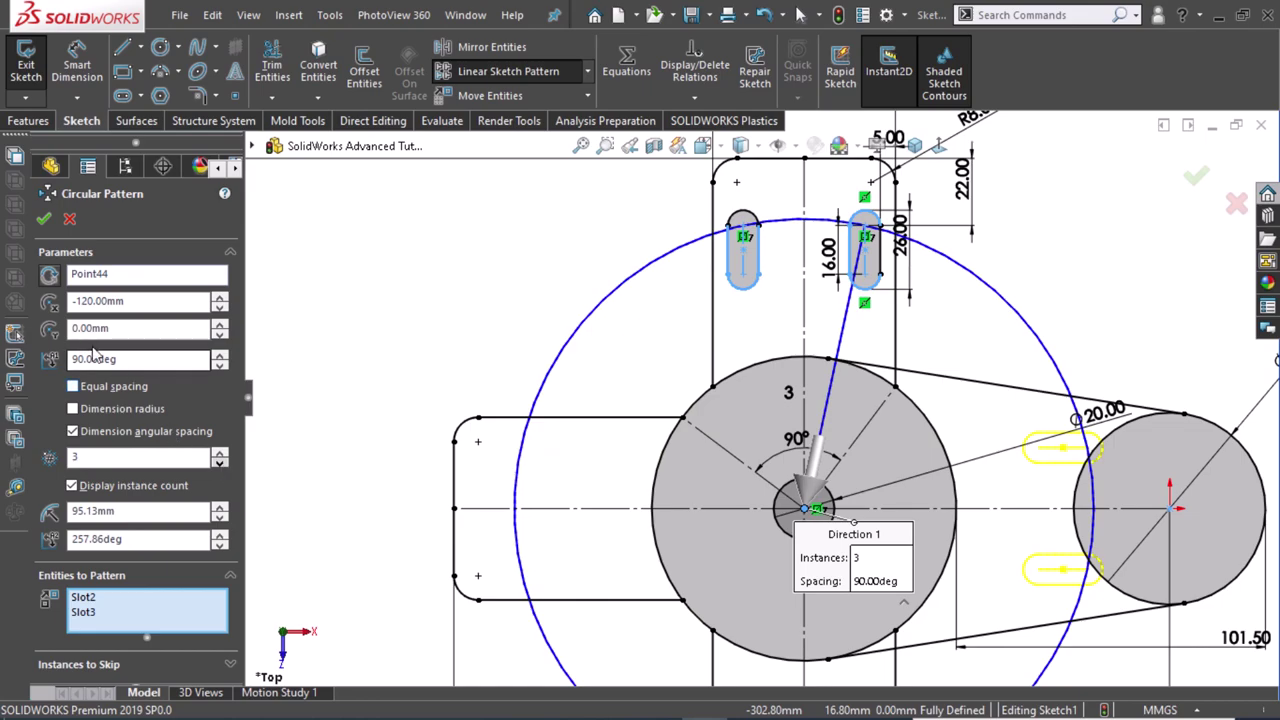
click(49, 273)
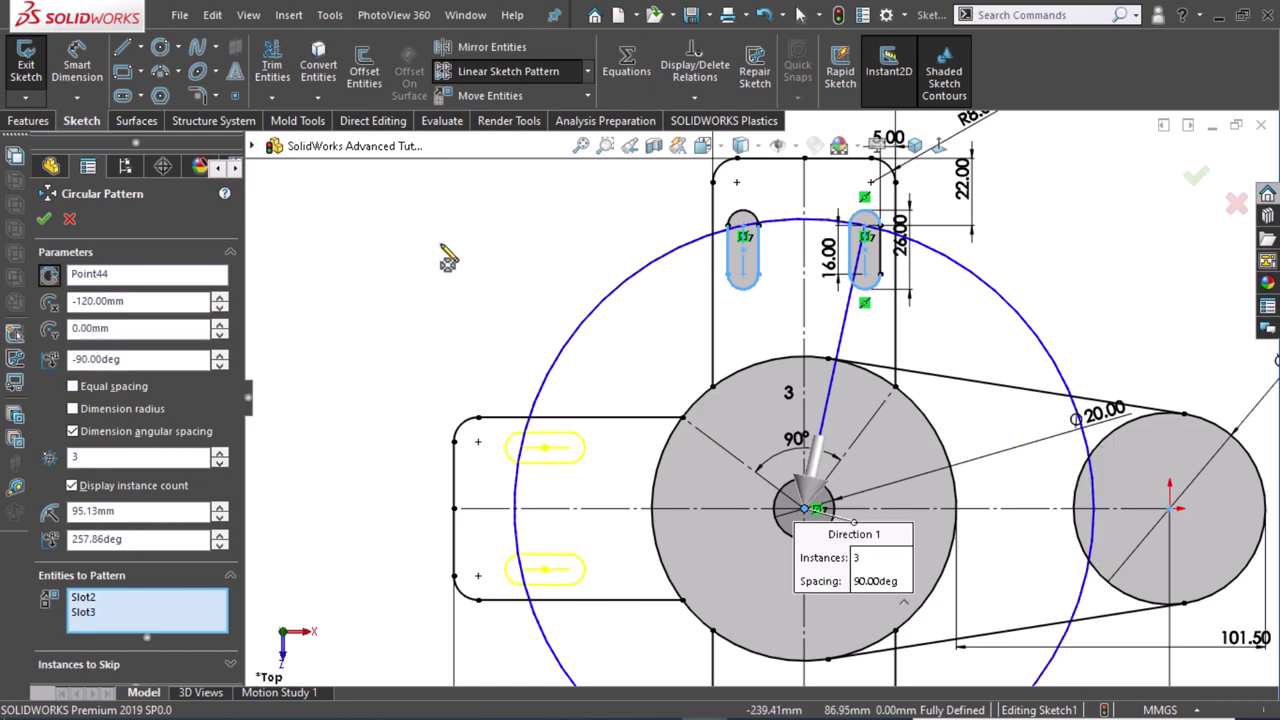
scroll(448, 258, up, 3)
scroll(460, 268, up, 2)
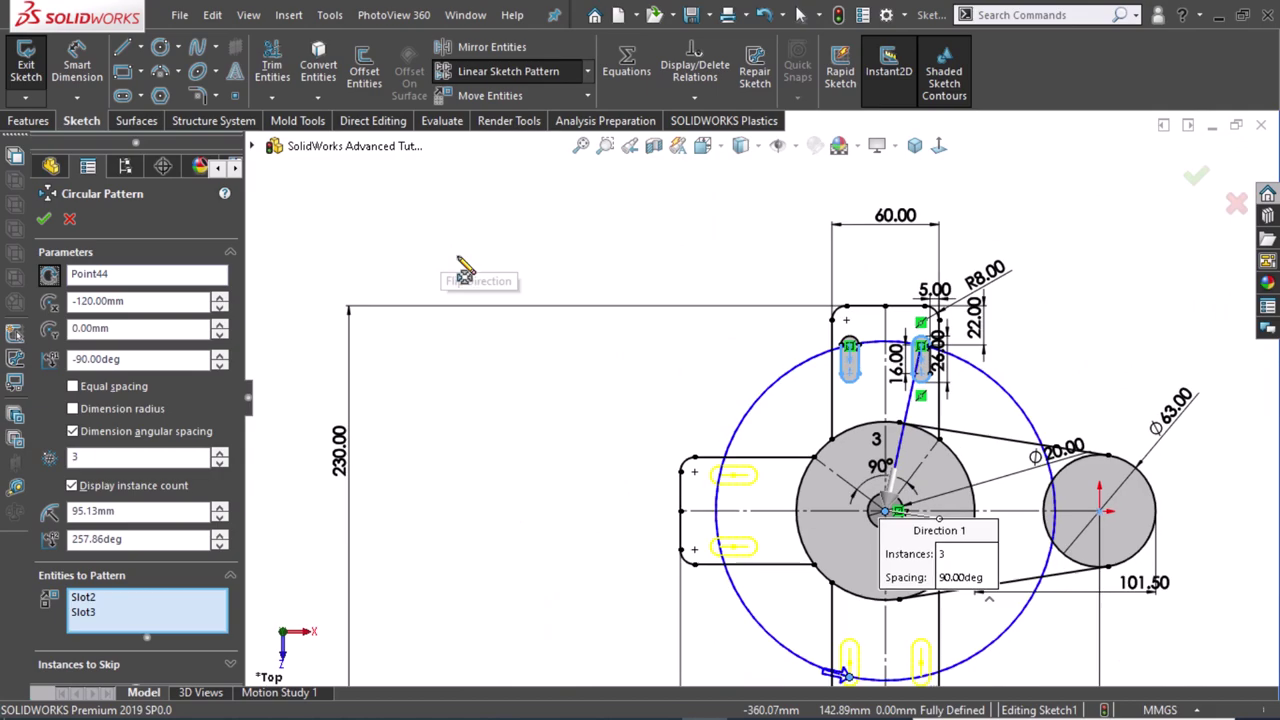
scroll(658, 450, up, 3)
scroll(740, 598, down, 2)
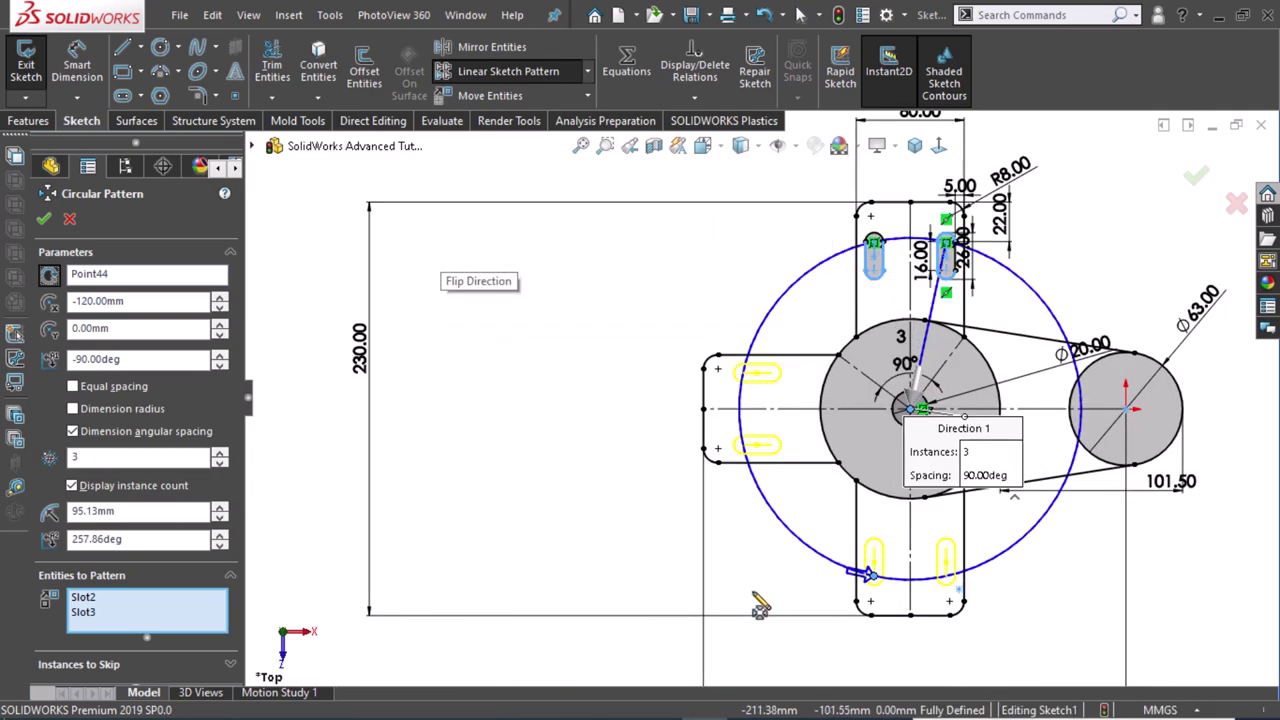
click(1196, 176)
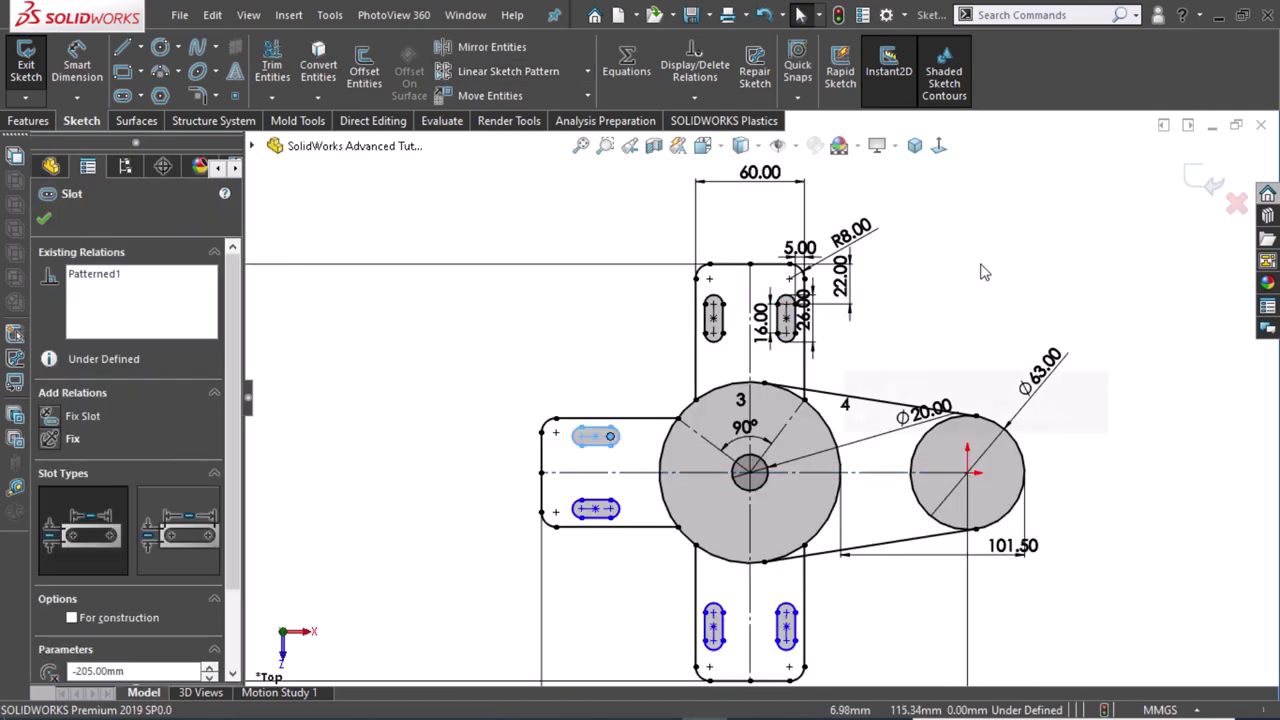
Make the upper-right slot points symmetric about the centreline, fully defining the bracket sketch.
click(981, 273)
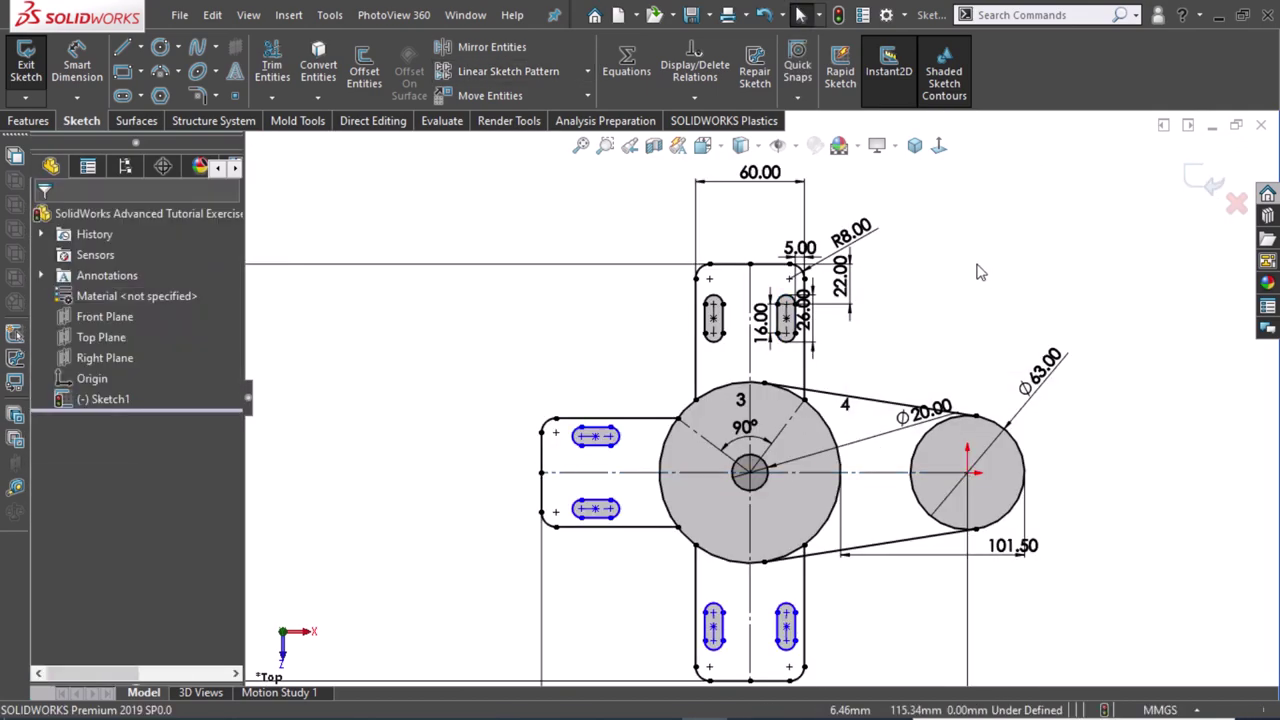
click(788, 606)
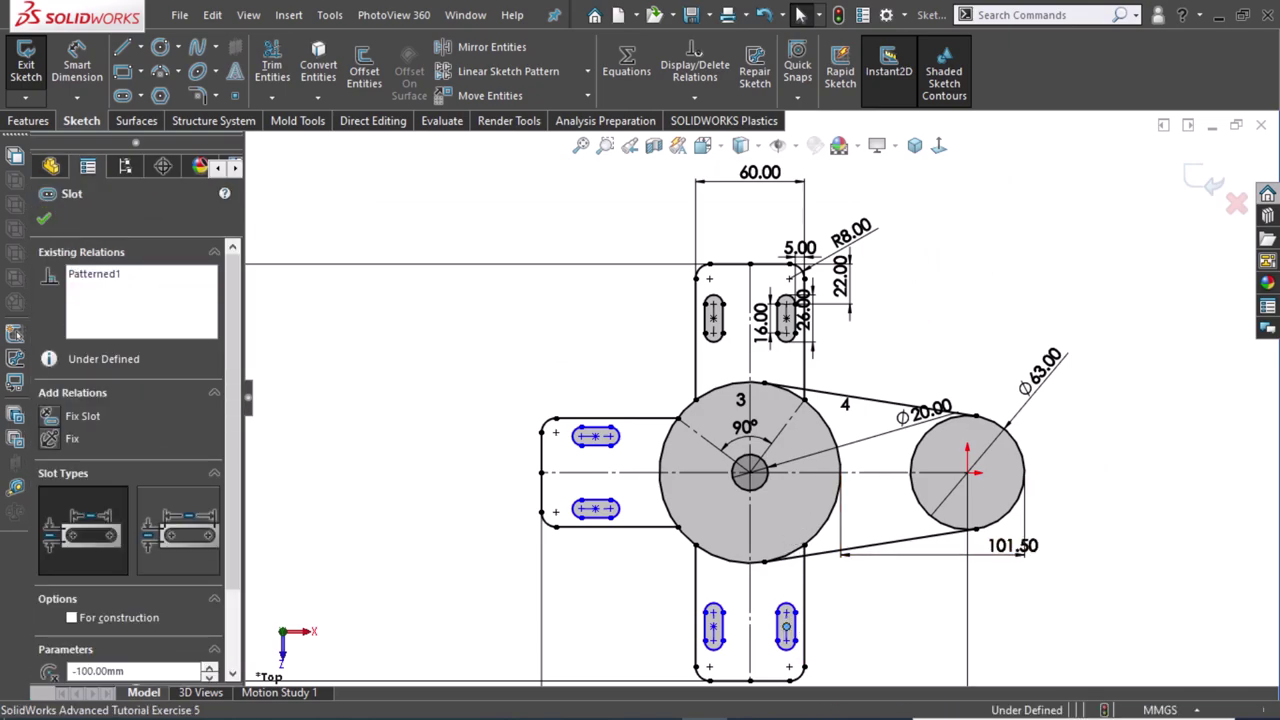
click(801, 472)
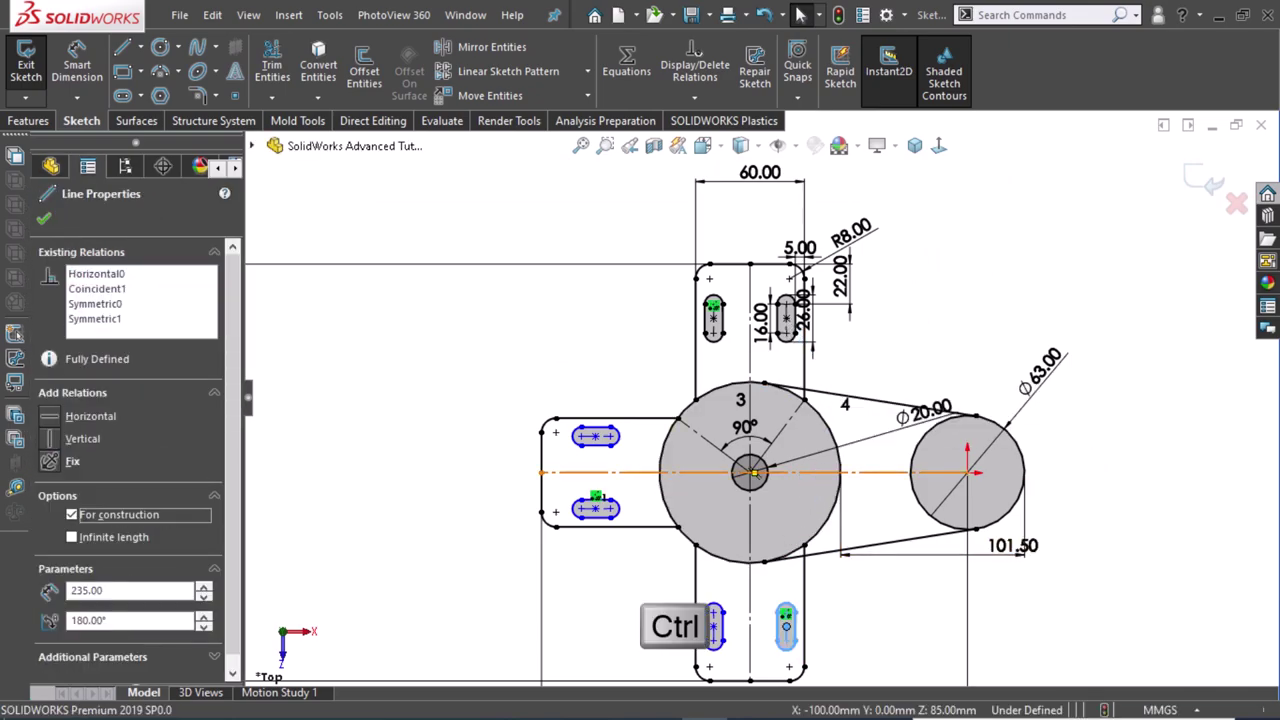
ctrl+click(787, 318)
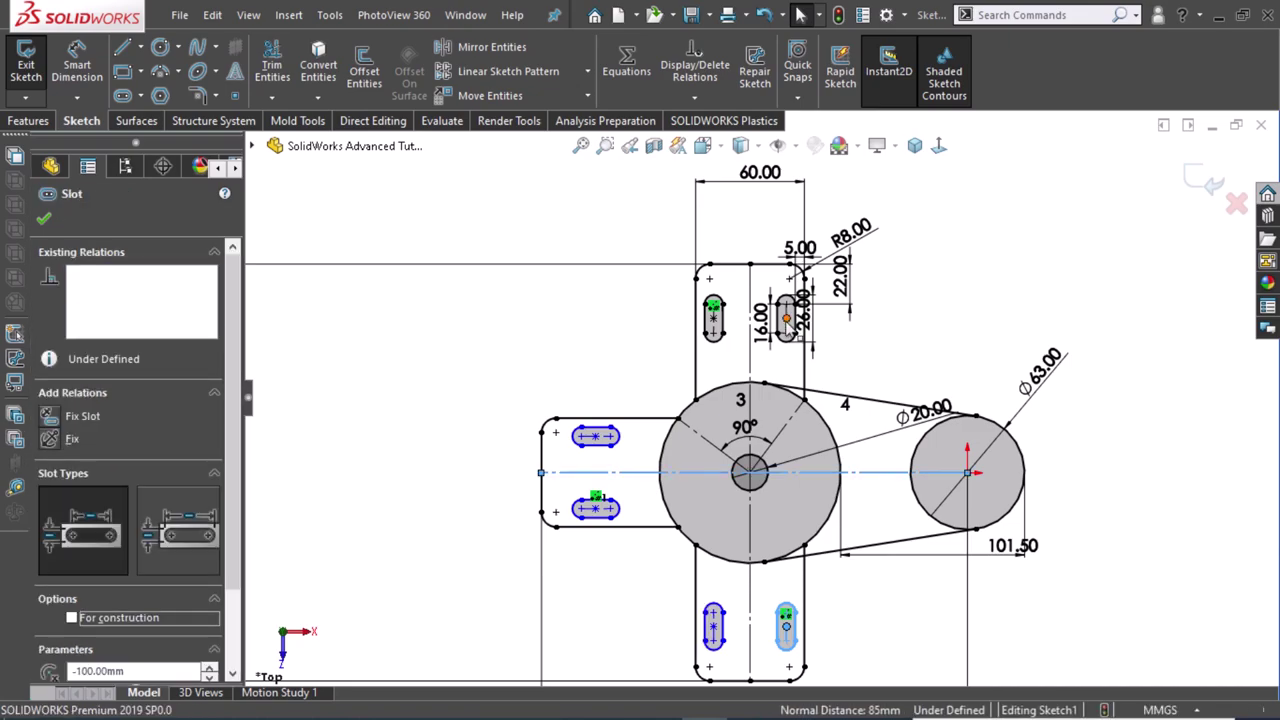
ctrl+click(800, 335)
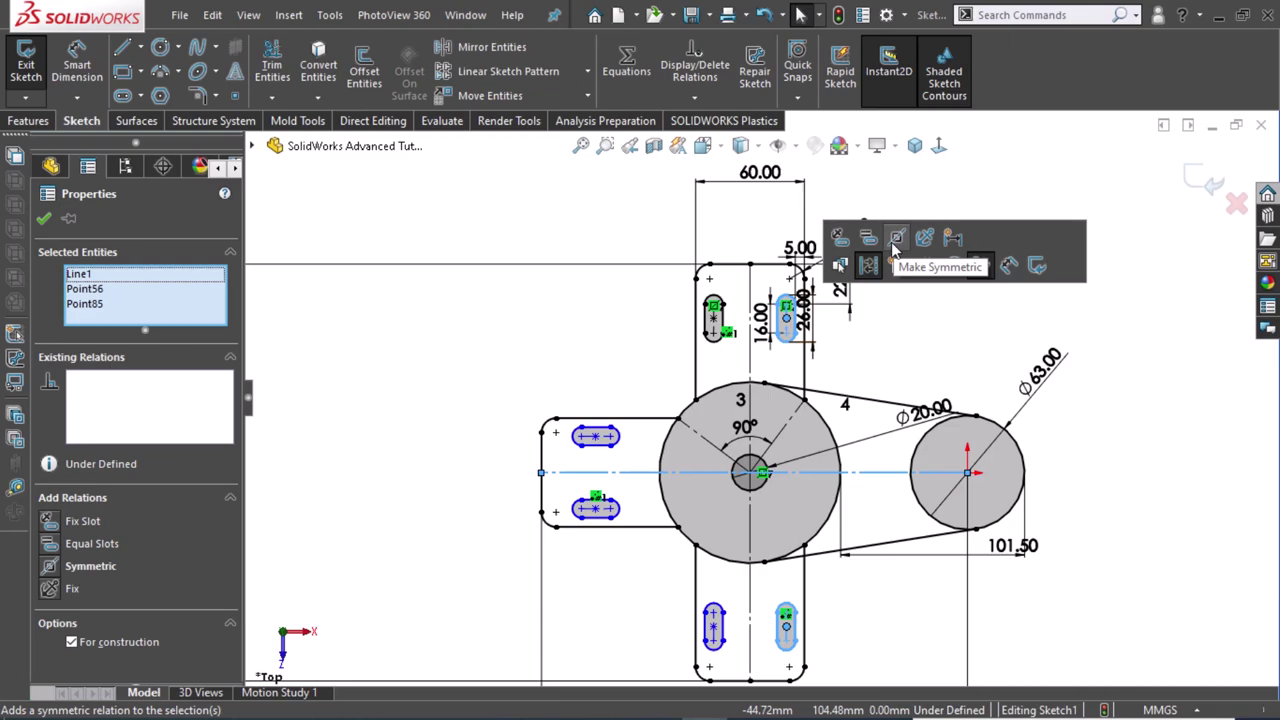
click(896, 240)
click(932, 370)
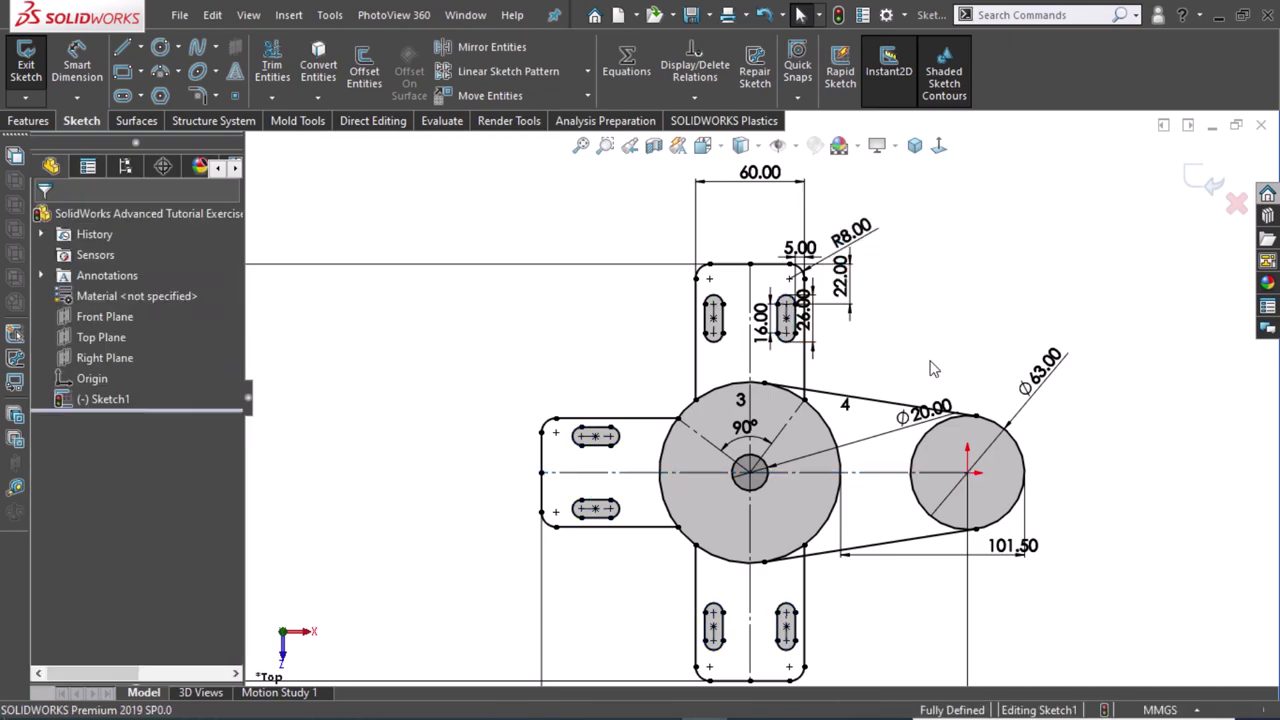
key(f)
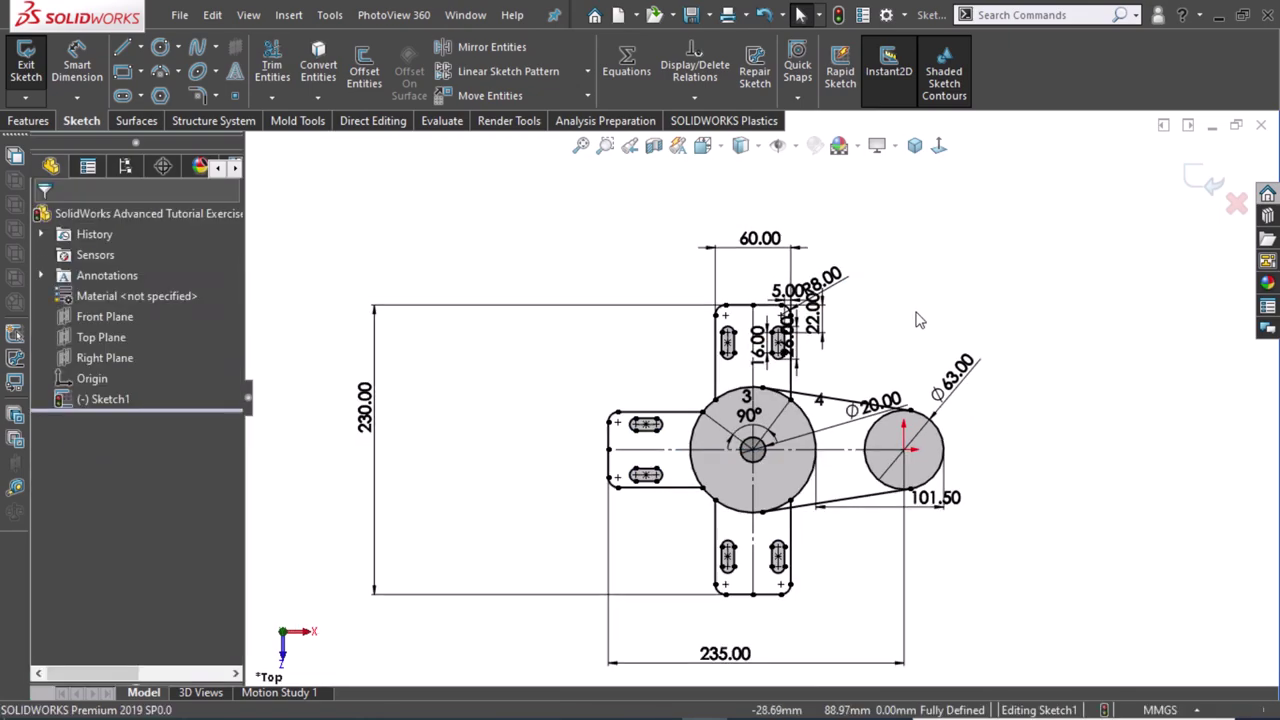
key(z)
scroll(955, 398, down, 1)
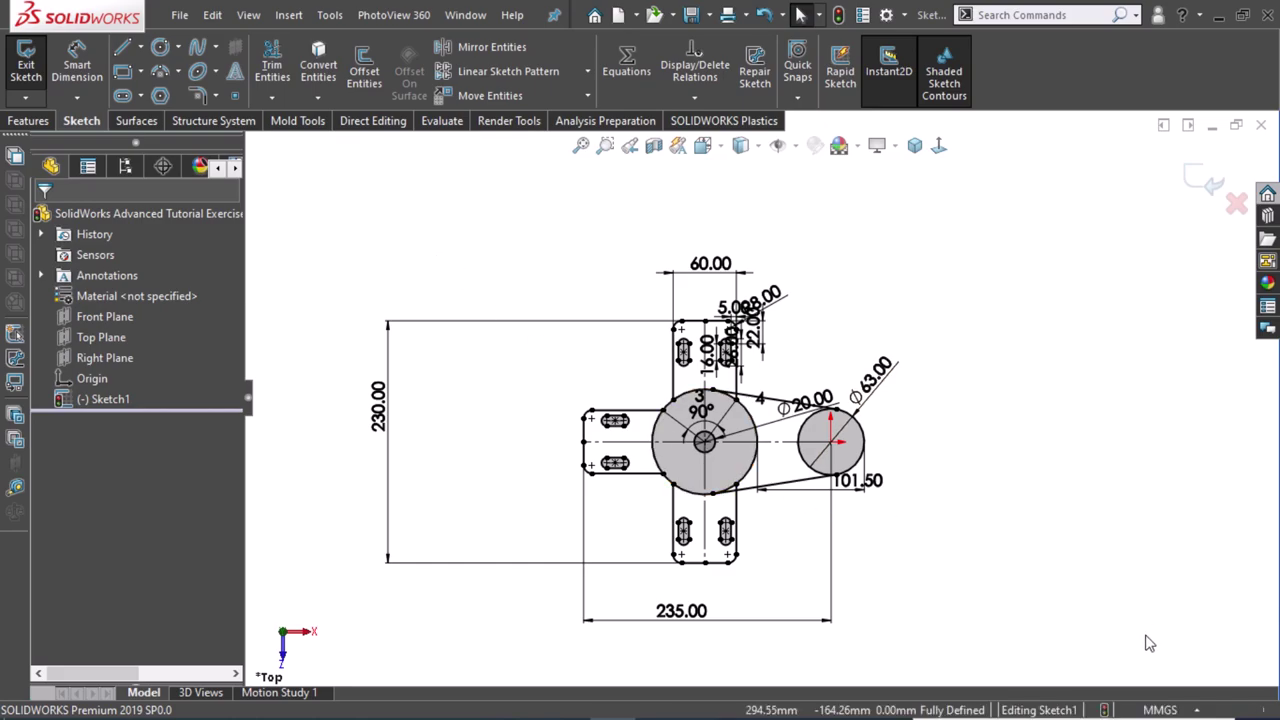
scroll(703, 465, up, 1)
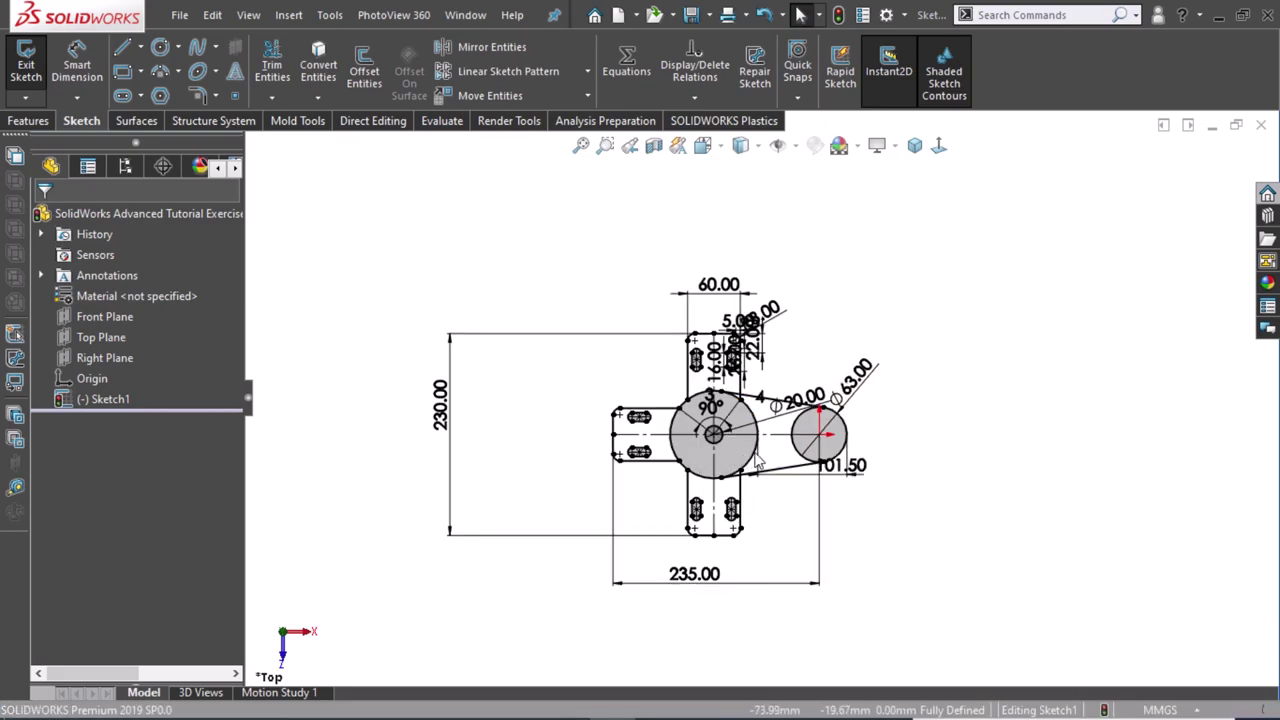
scroll(750, 423, down, 3)
scroll(750, 423, down, 2)
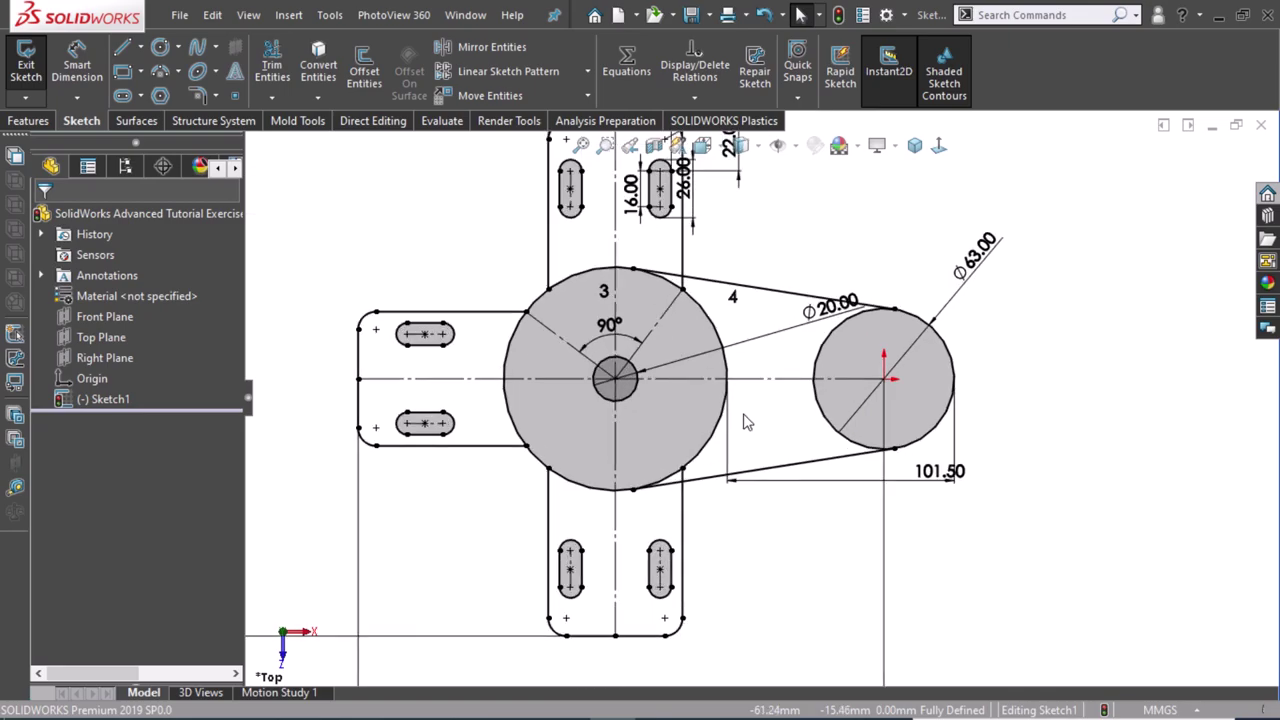
scroll(748, 422, up, 1)
scroll(745, 422, up, 1)
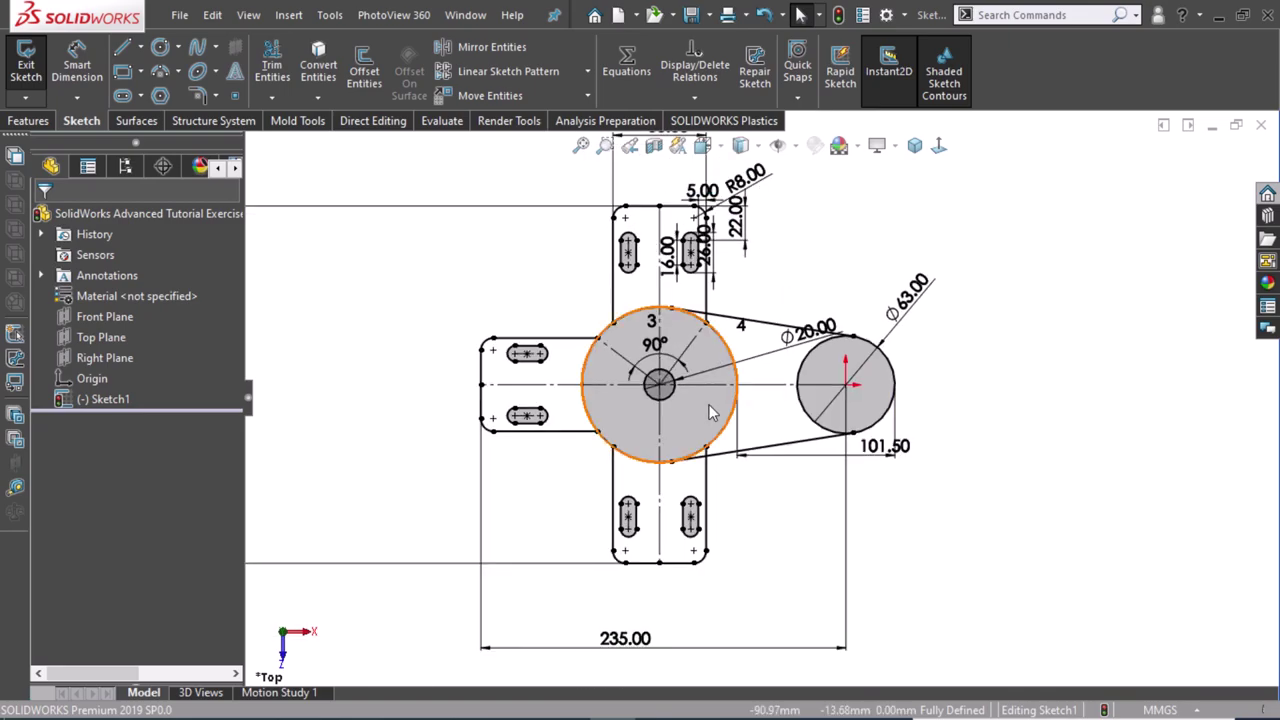
Start an Extruded Boss/Base and pick the upper-right, left and lower arm regions.
click(32, 121)
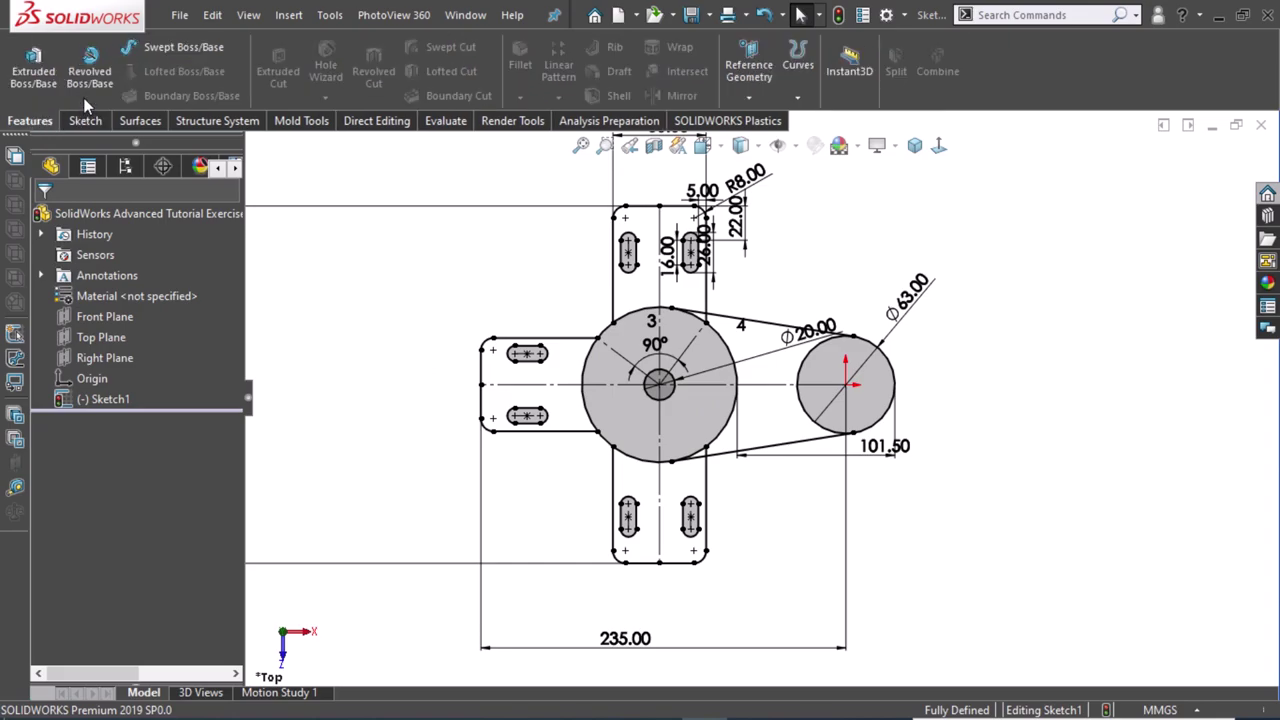
click(33, 80)
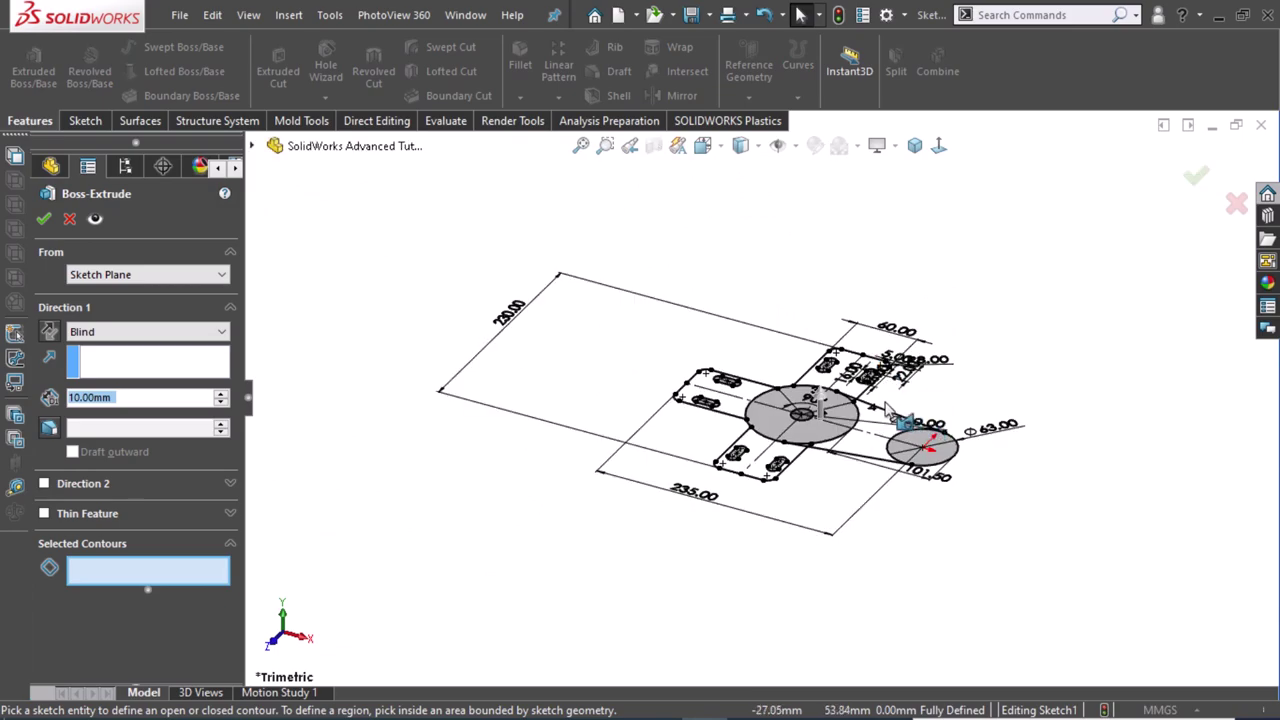
scroll(825, 392, down, 1)
scroll(805, 386, down, 1)
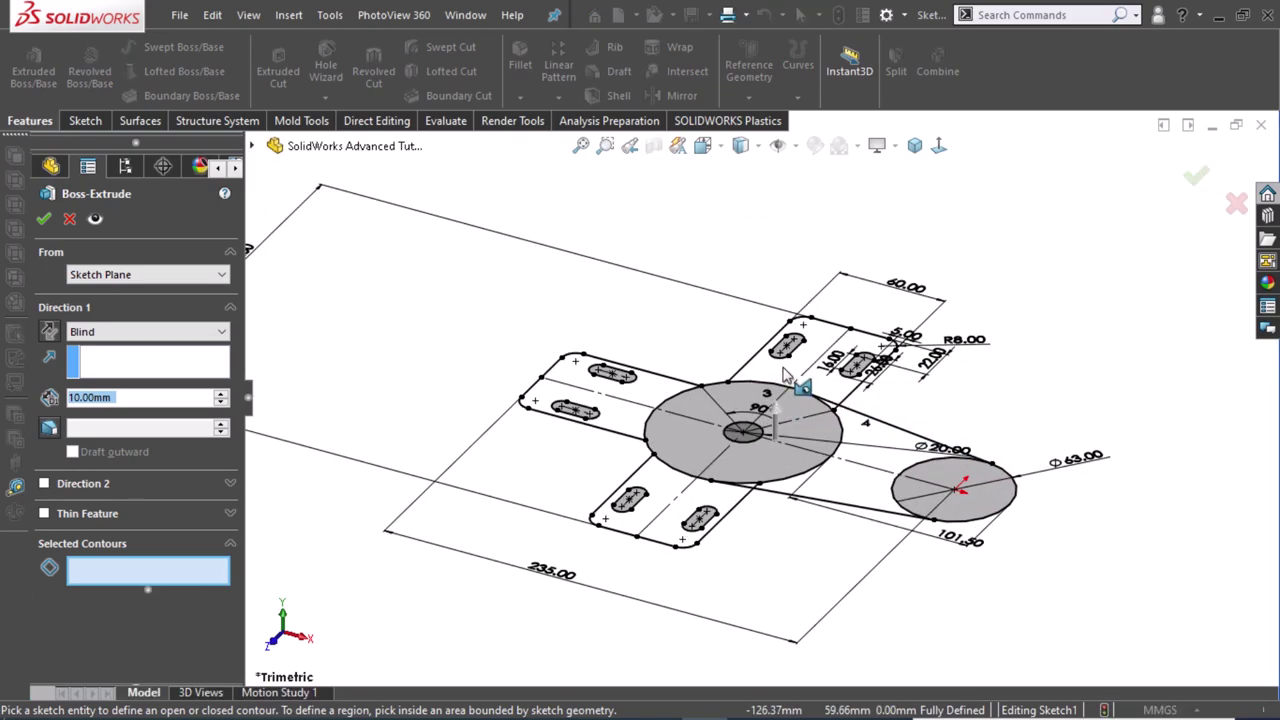
scroll(785, 379, down, 1)
click(783, 377)
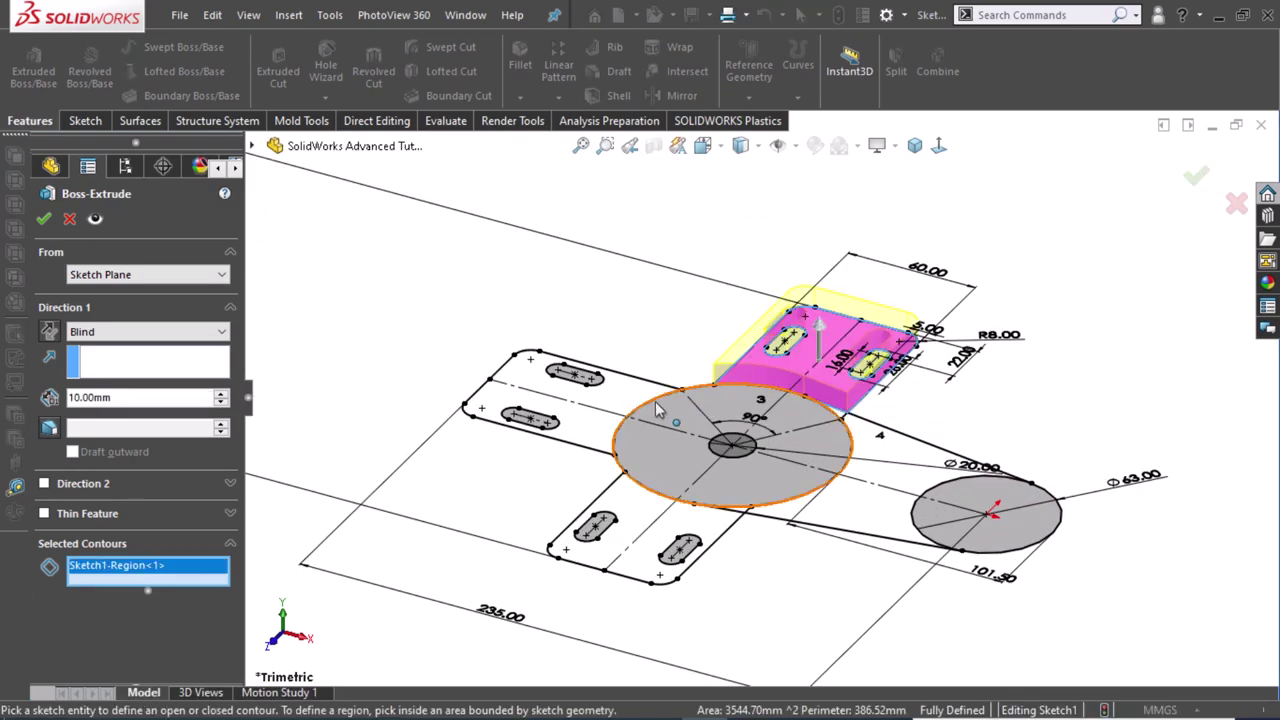
click(628, 418)
click(621, 508)
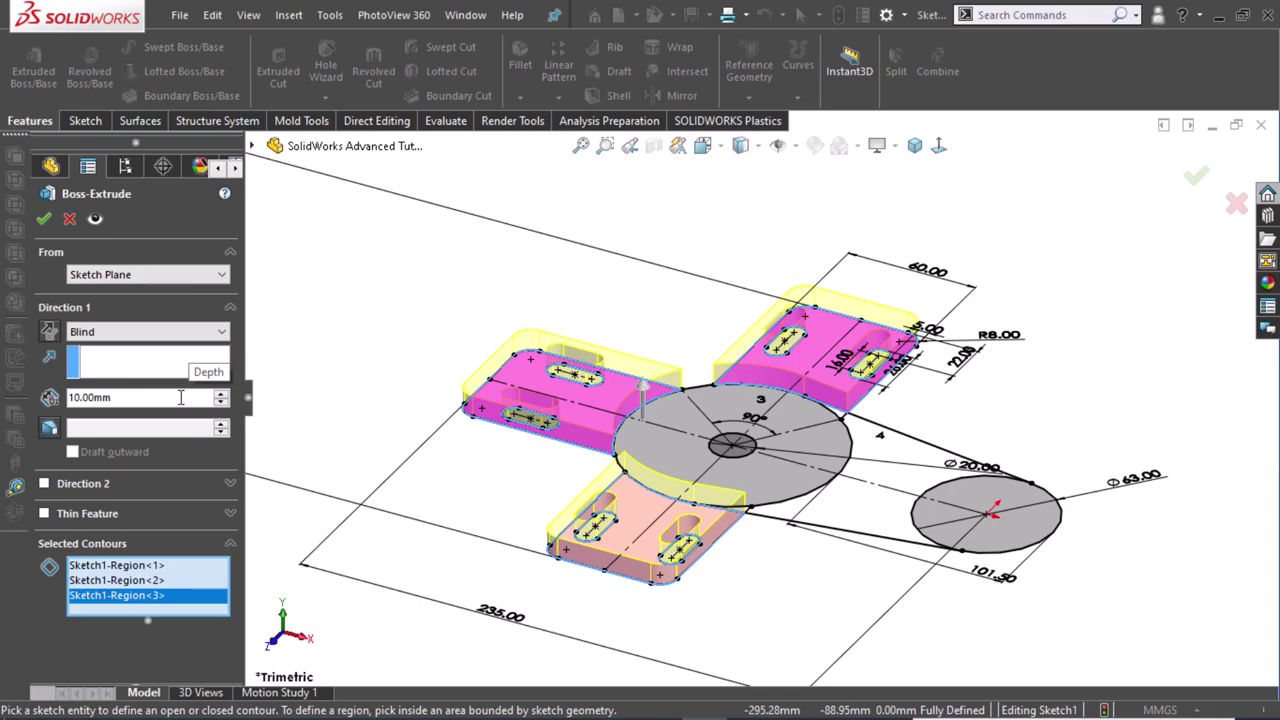
Set the extrusion depth to 60 mm, then change it to 20 mm.
drag(167, 398, 56, 398)
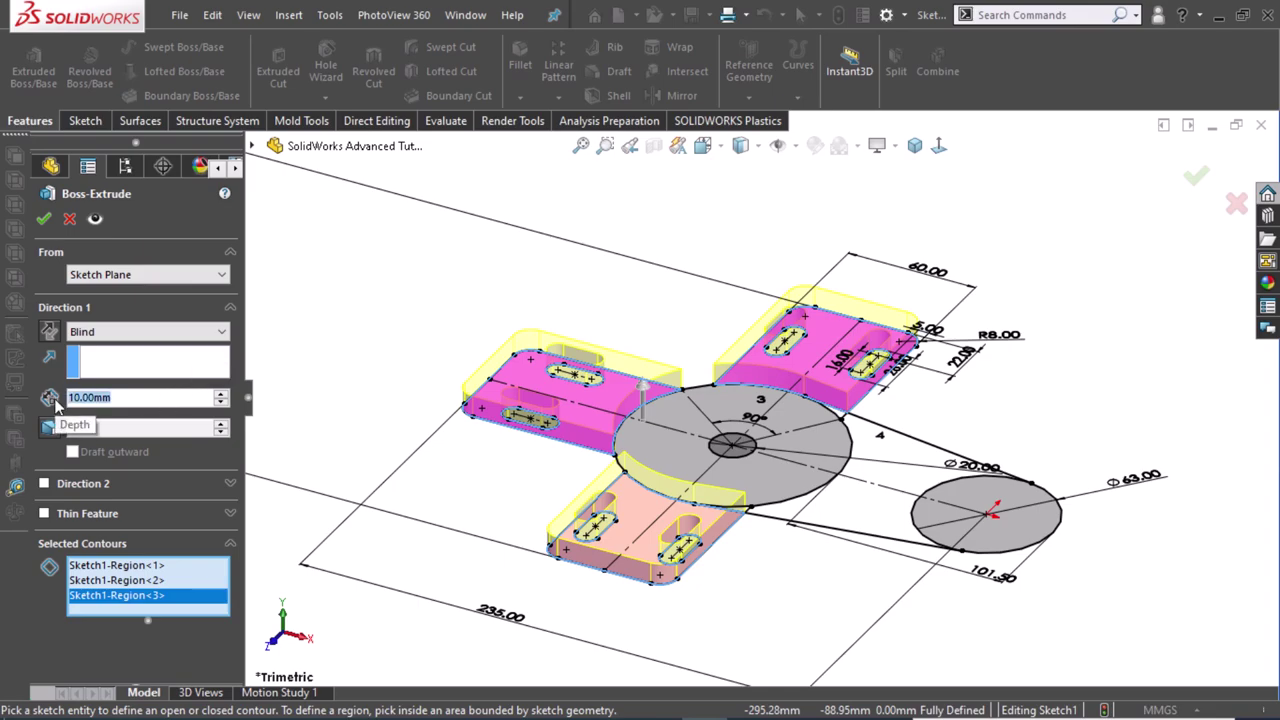
text(60)
key(Return)
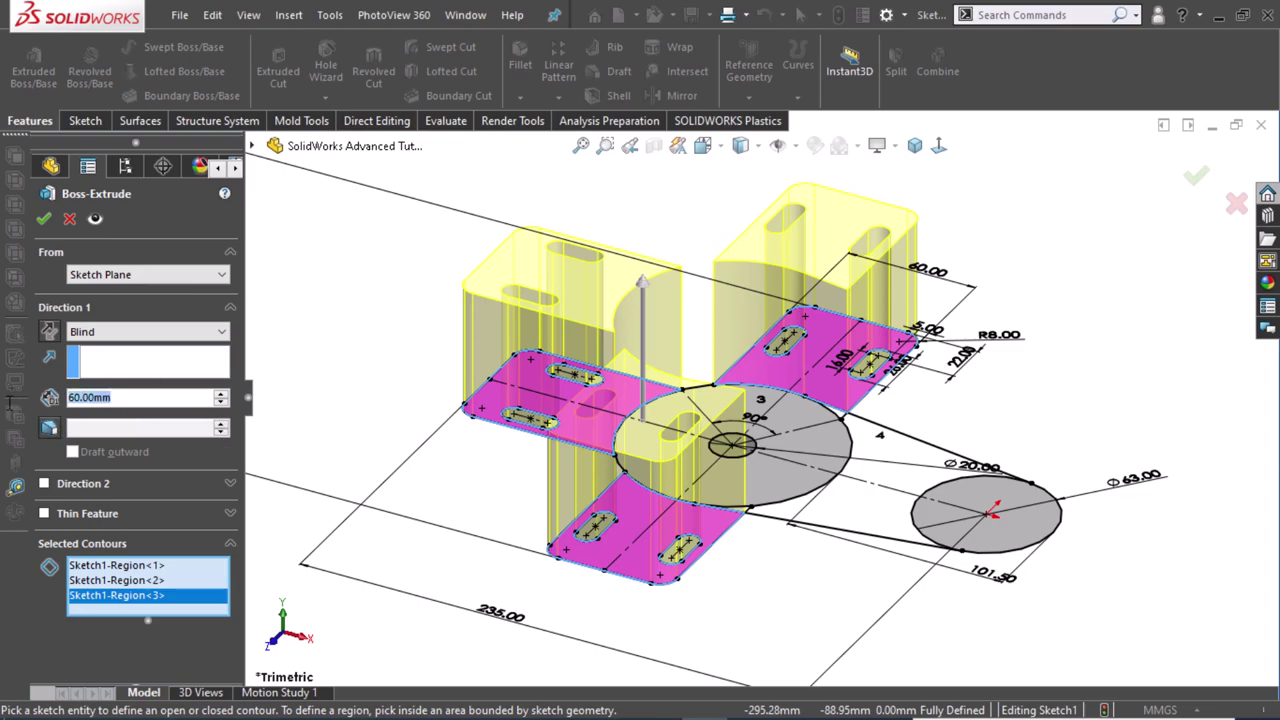
text(20)
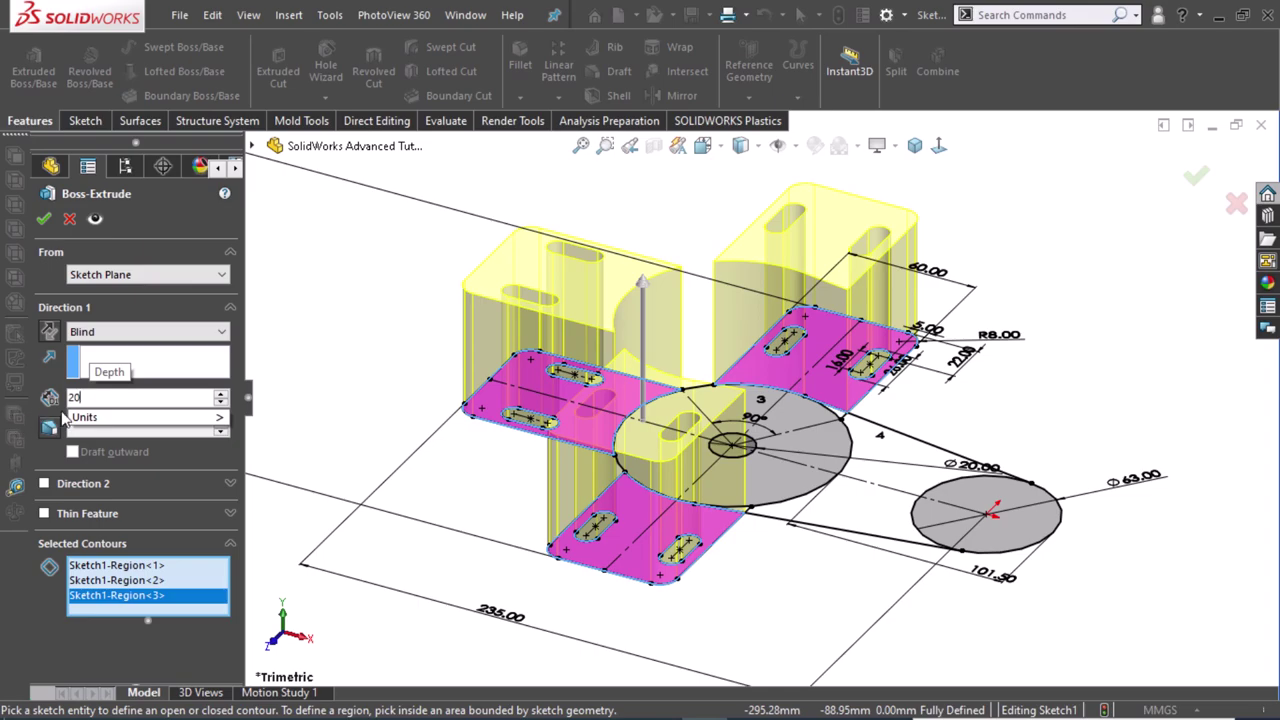
key(Return)
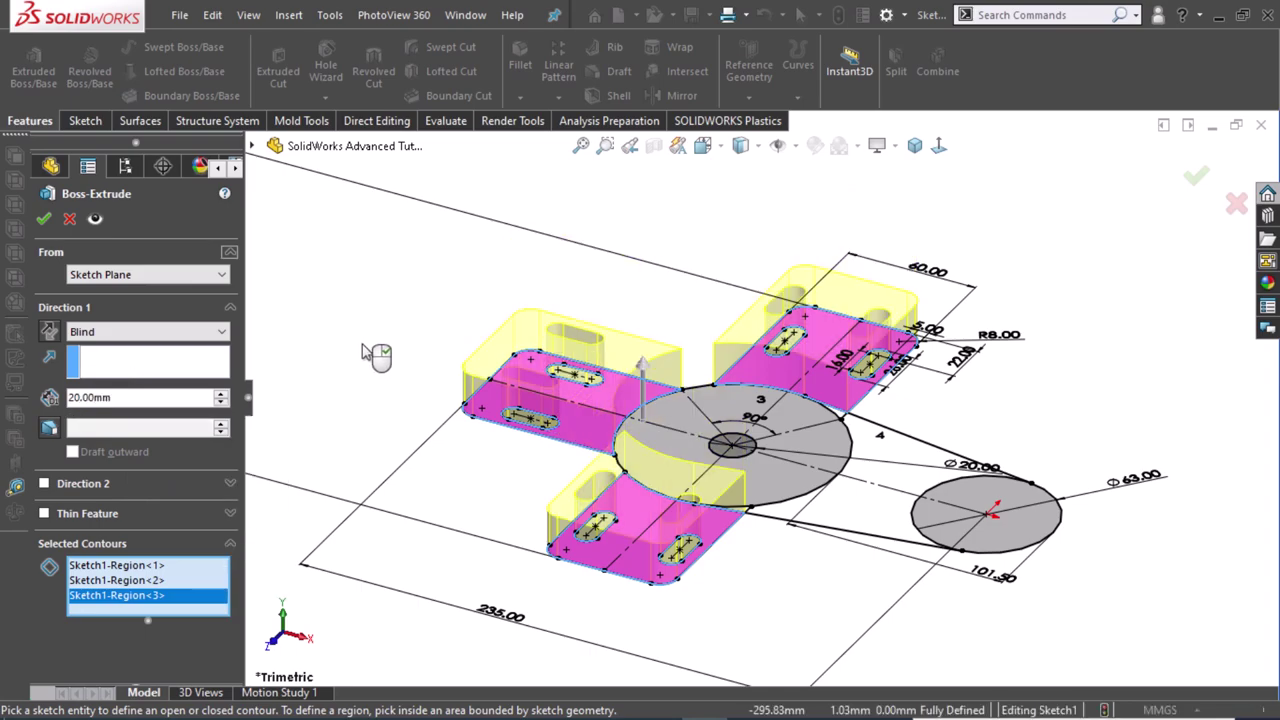
Start the arm extrusion from a 104 mm offset below the sketch plane and confirm Boss-Extrude1.
click(145, 277)
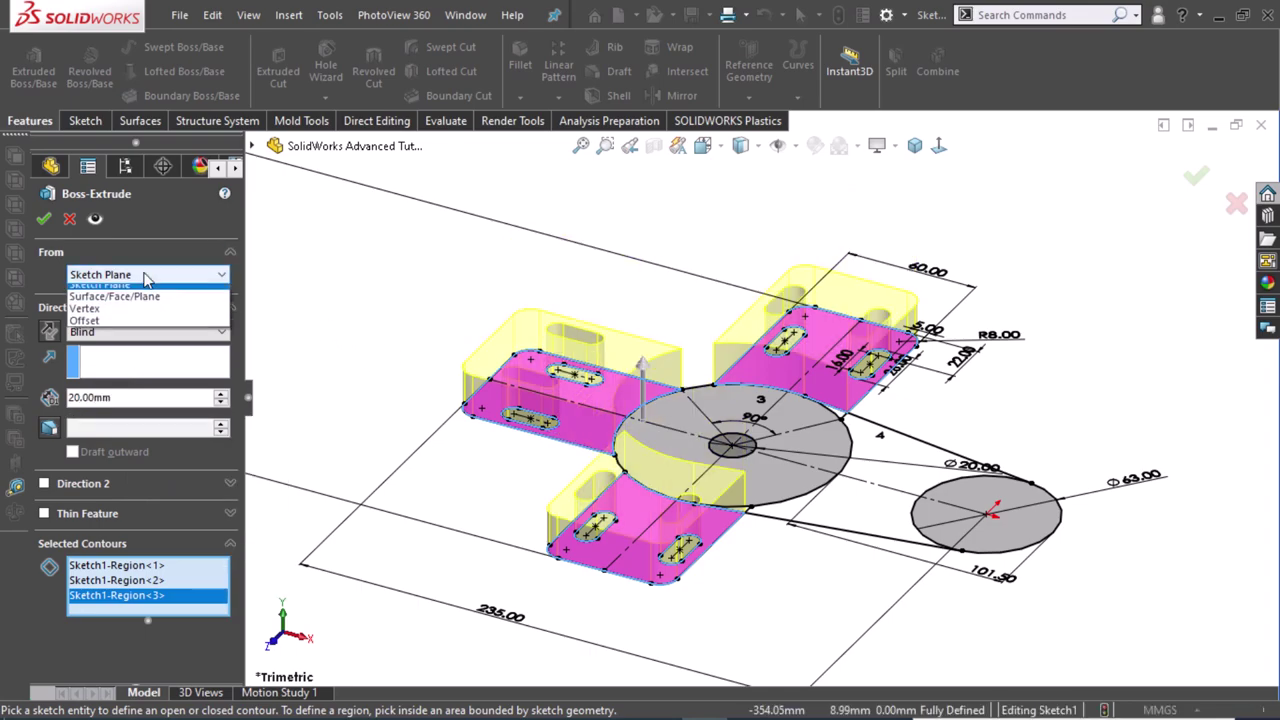
click(130, 328)
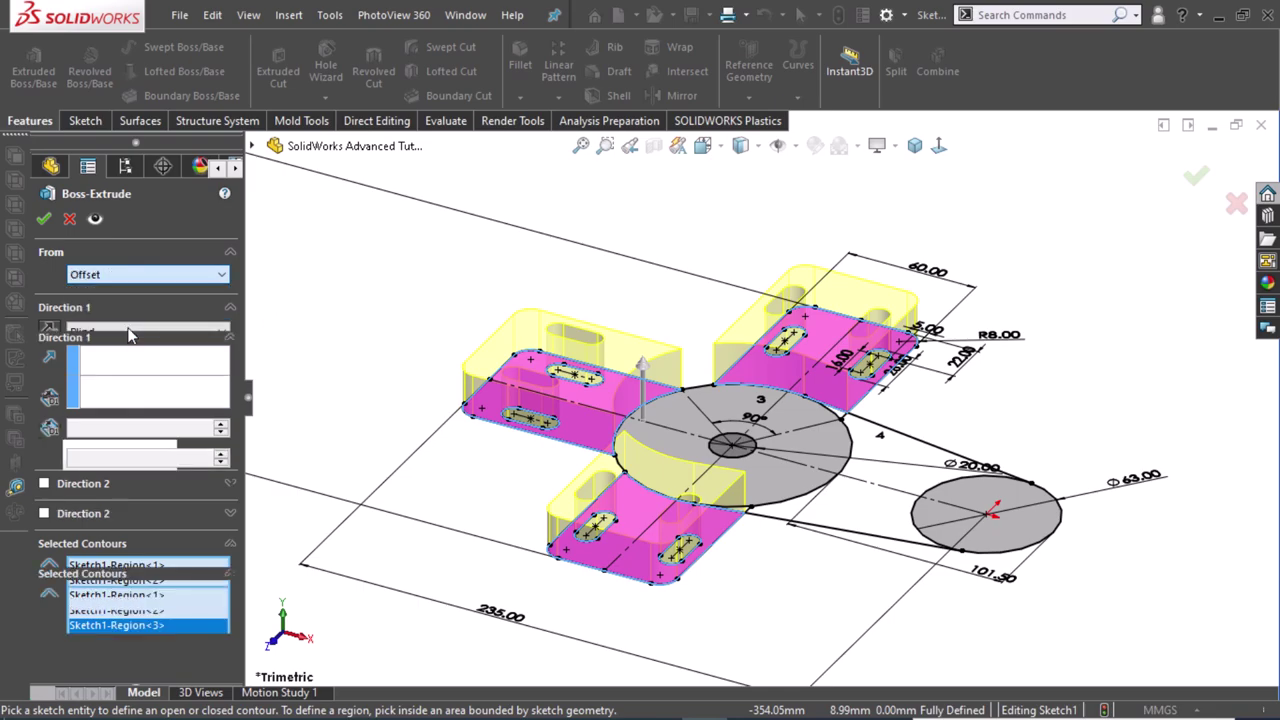
drag(127, 306, 58, 305)
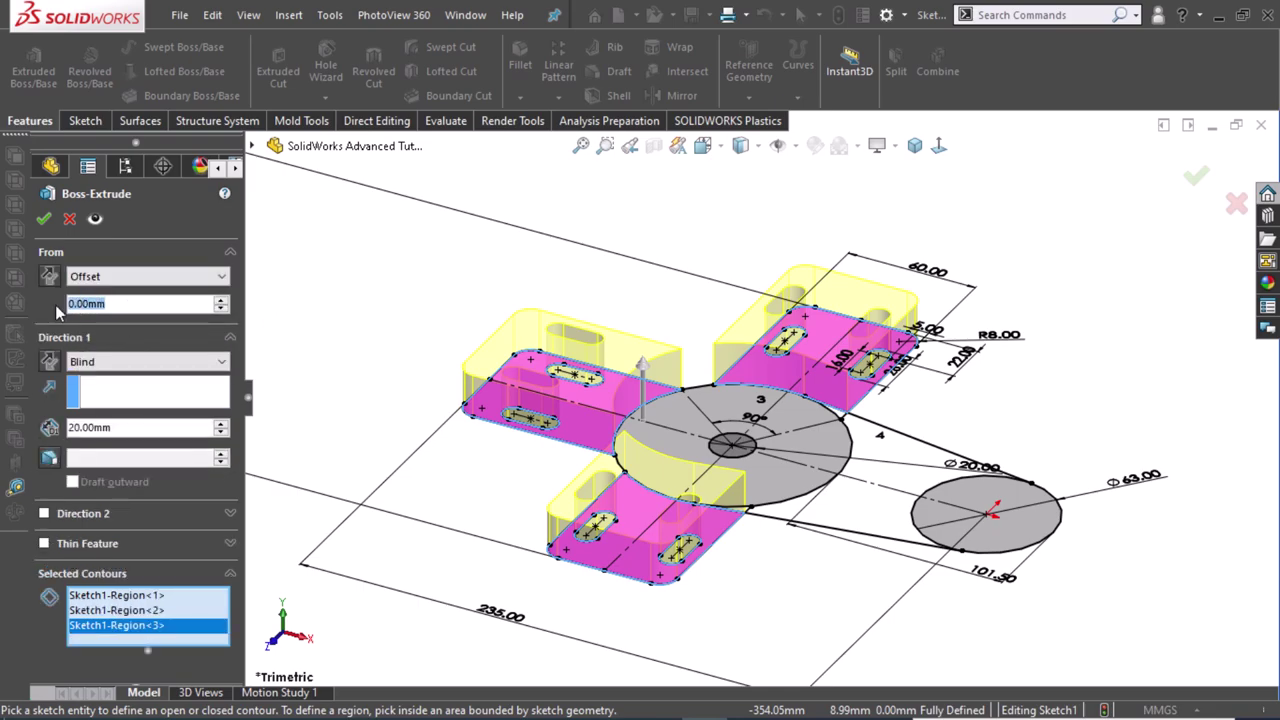
text(104)
key(Return)
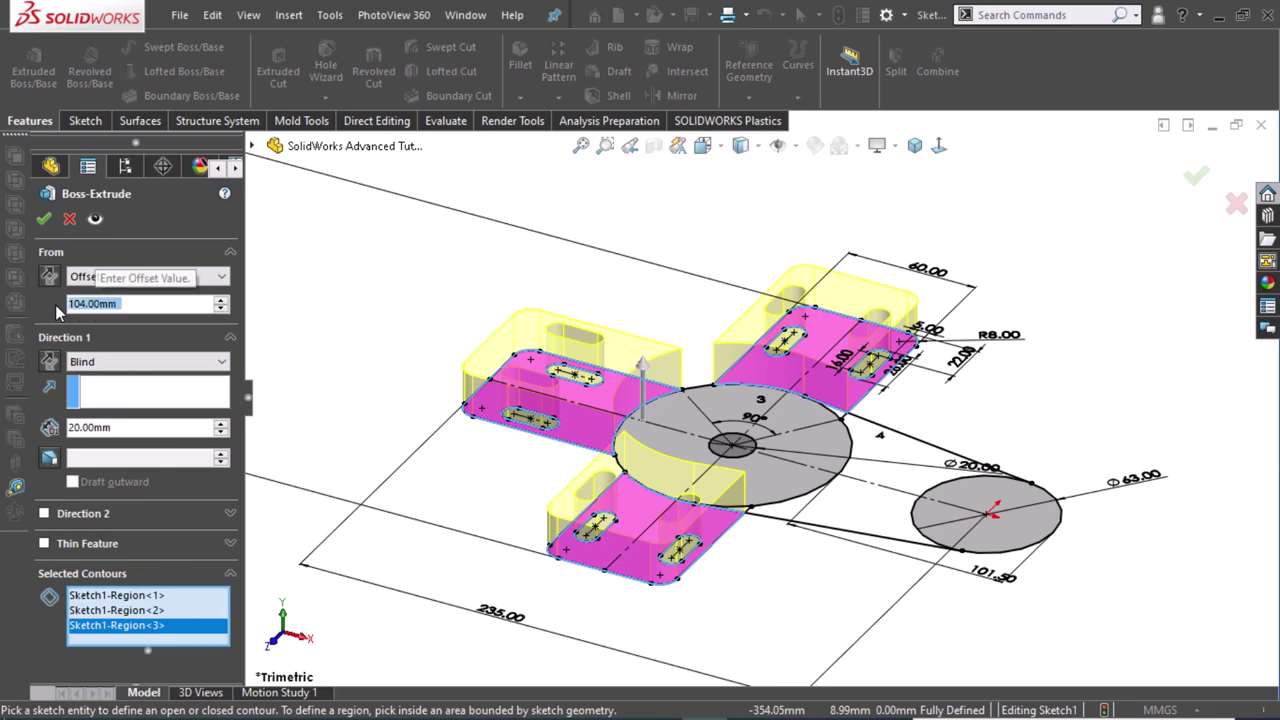
click(53, 280)
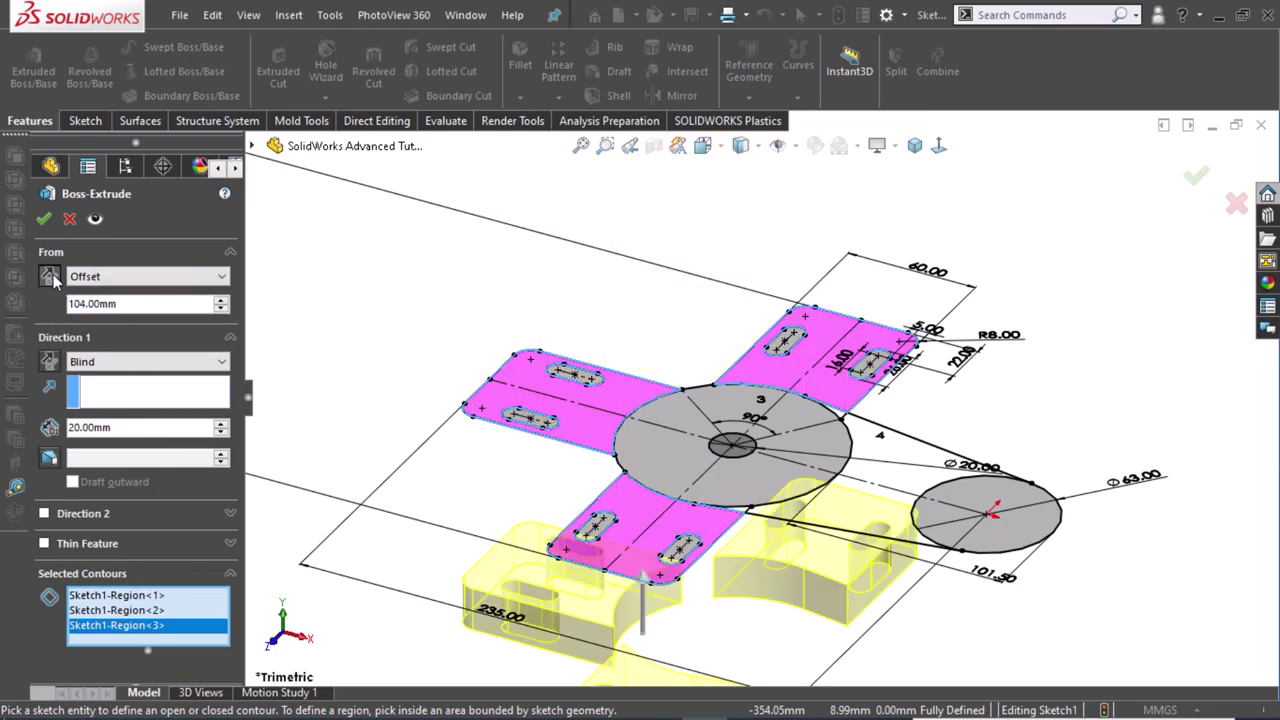
key(f)
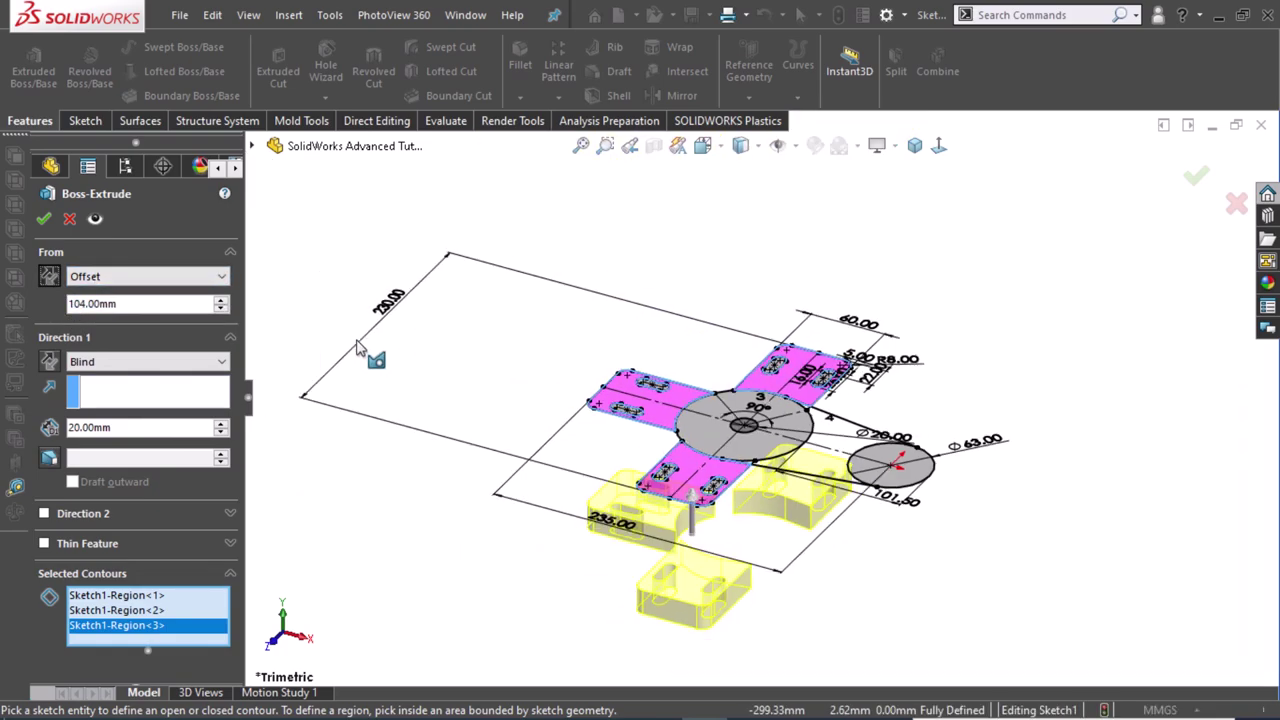
scroll(855, 570, down, 2)
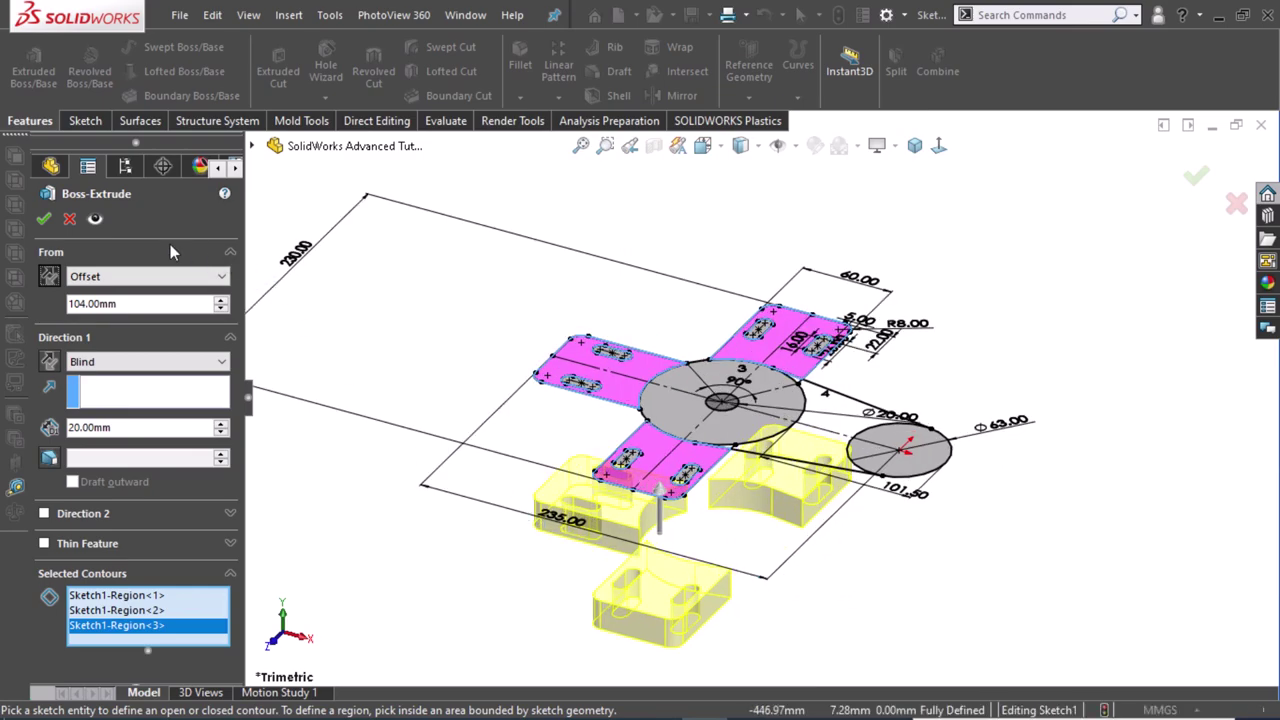
click(43, 219)
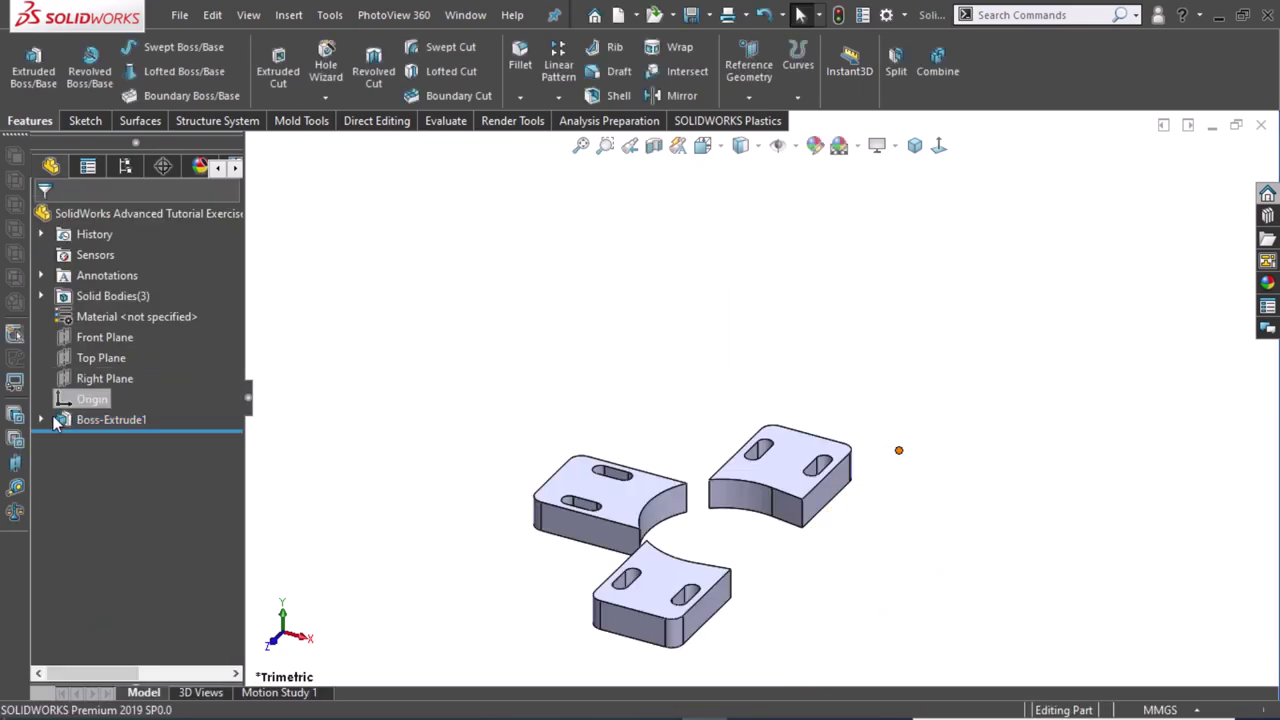
Reuse Sketch1 for a new boss extrusion of the central disc region.
click(41, 420)
click(79, 442)
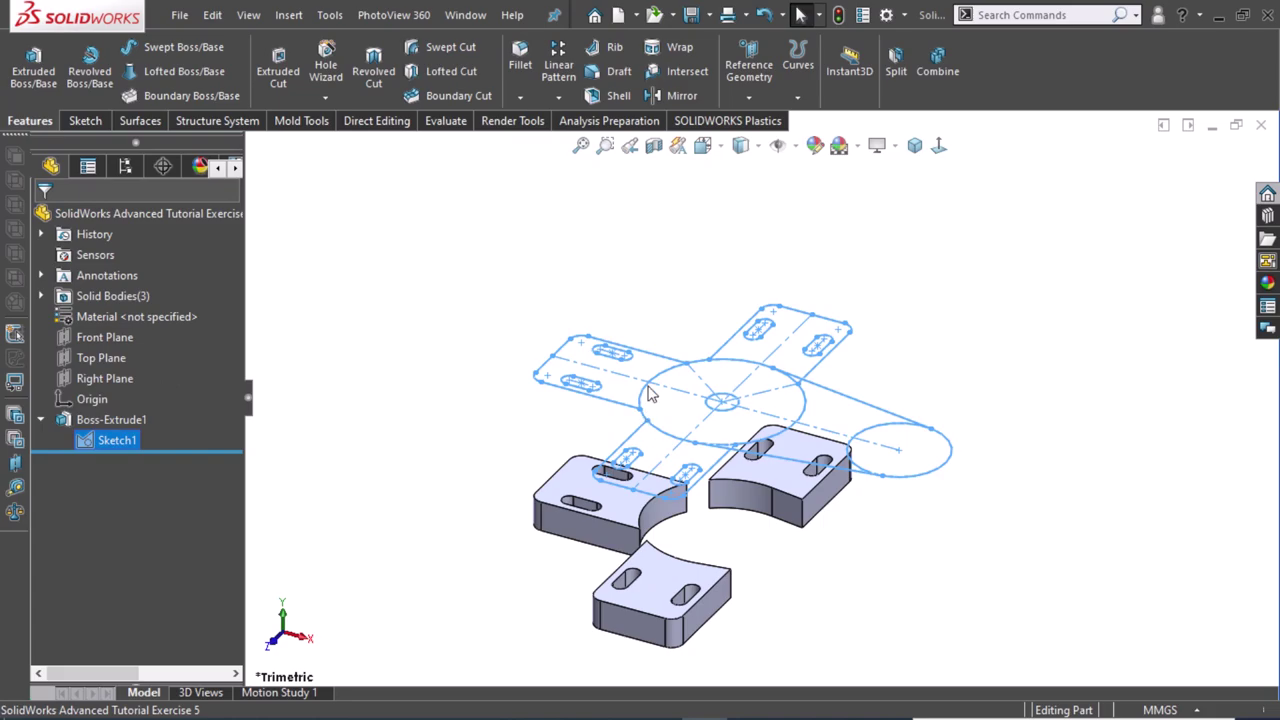
click(648, 397)
click(96, 437)
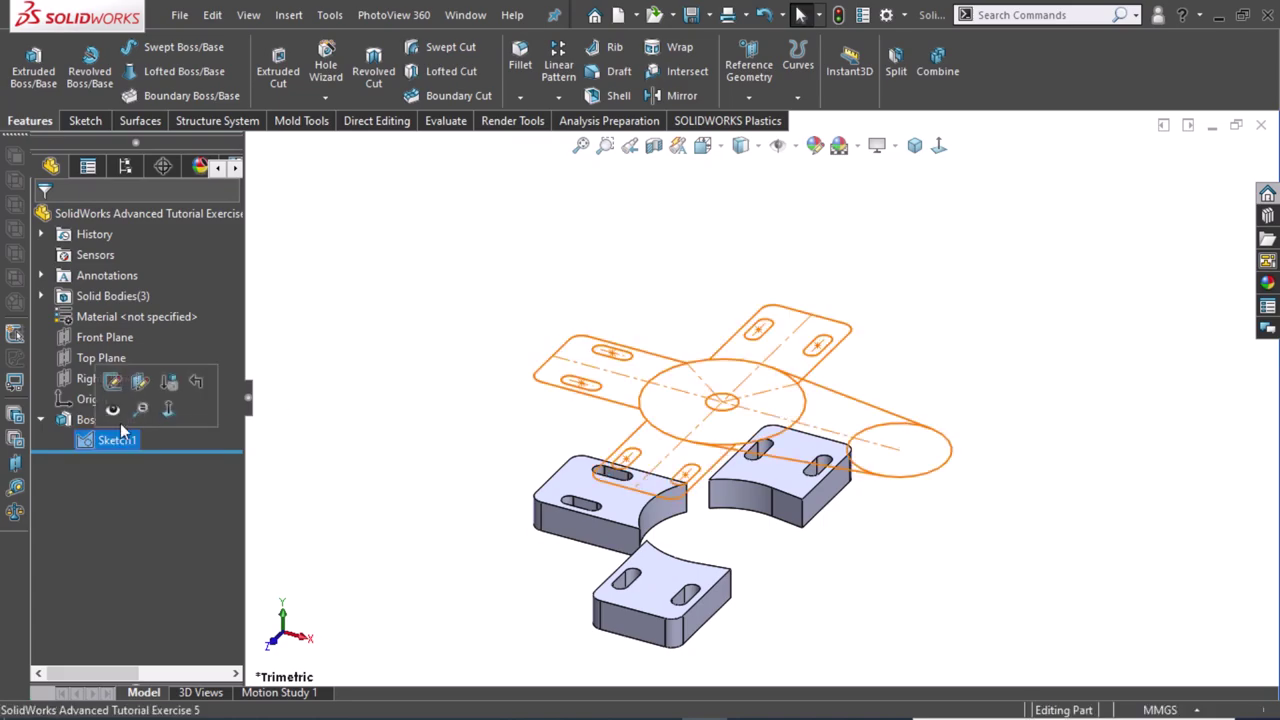
click(48, 76)
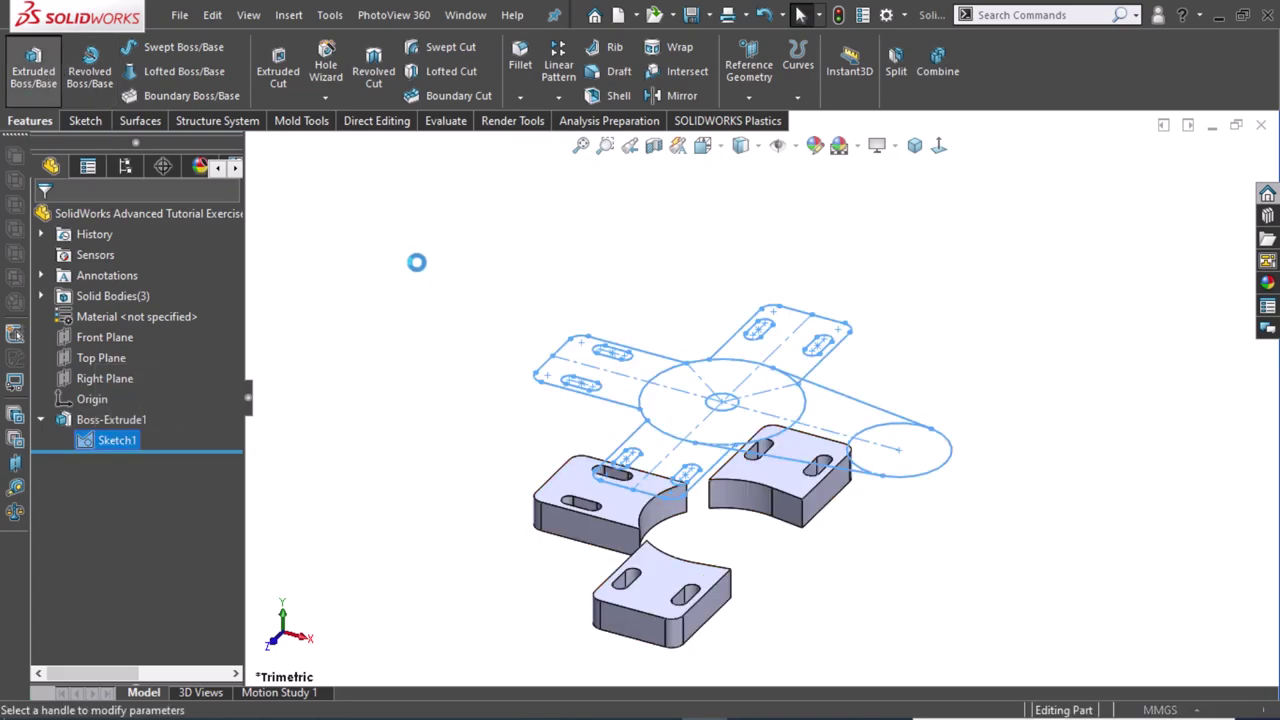
click(670, 400)
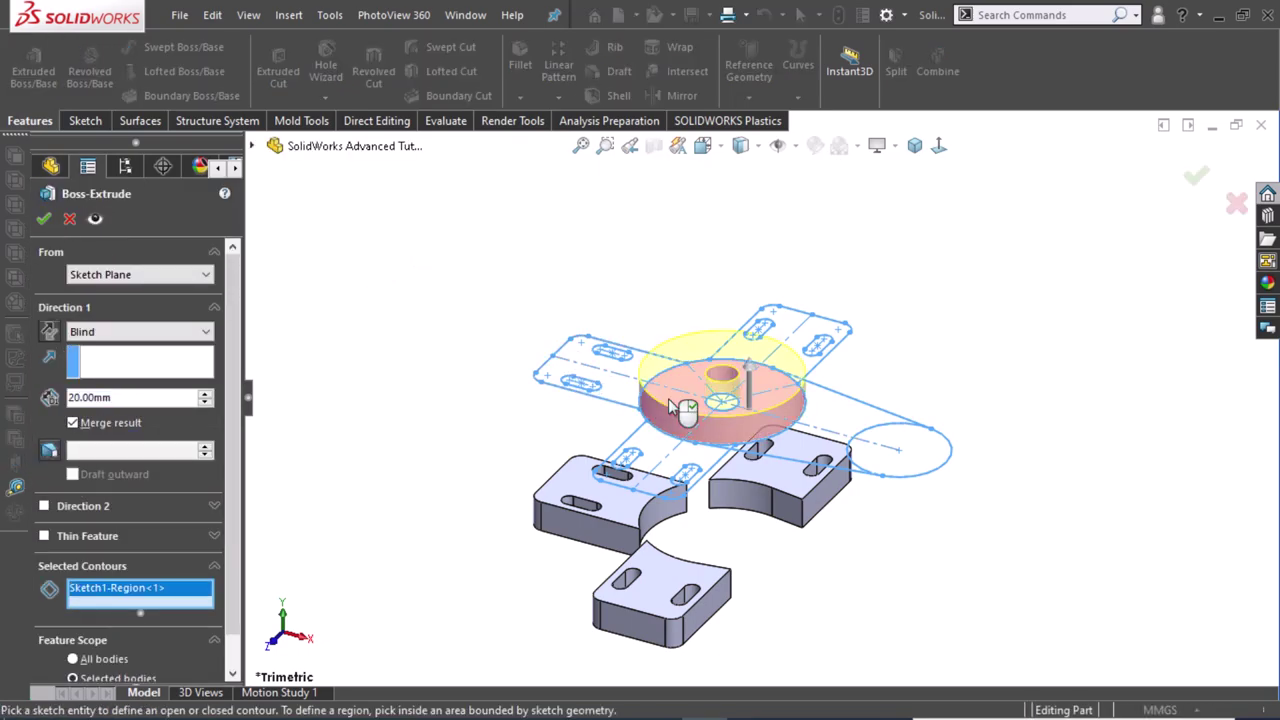
Start the hub extrusion from an arm face with a 60 mm Blind depth.
click(118, 276)
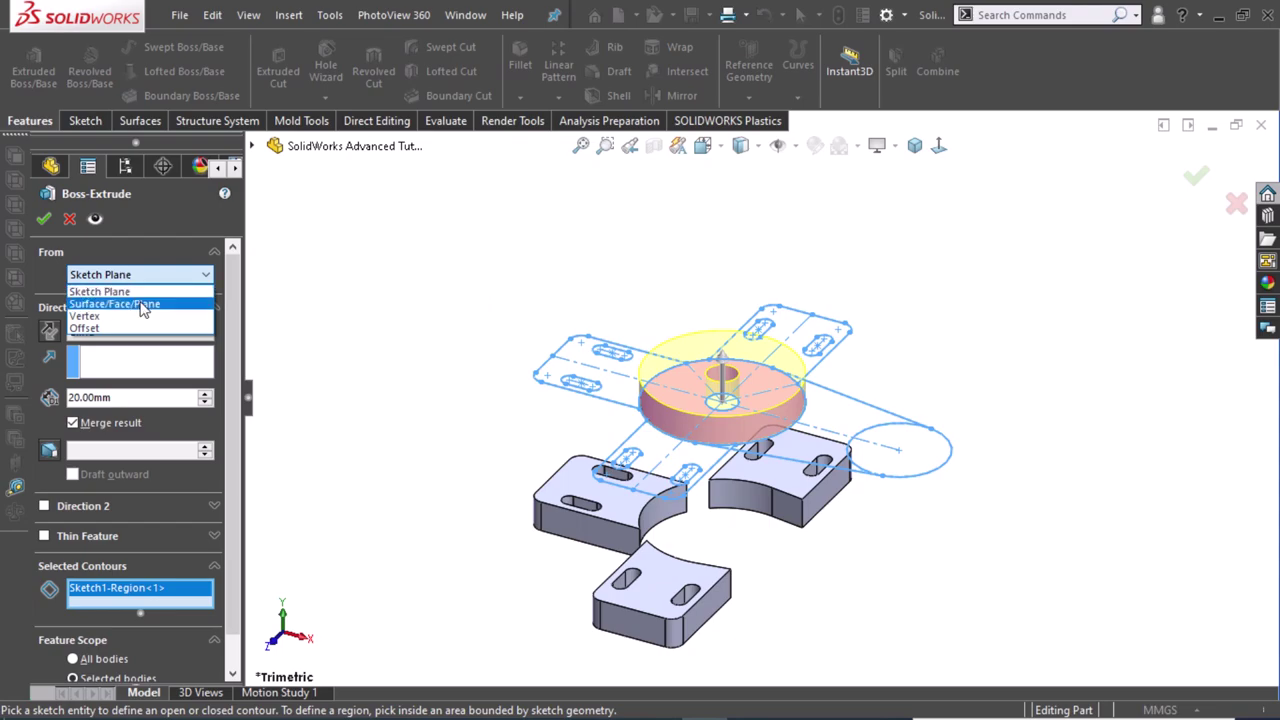
click(145, 304)
mouse_move(740, 420)
middle_down()
mouse_move(866, 613)
mouse_move(761, 638)
middle_up()
click(829, 586)
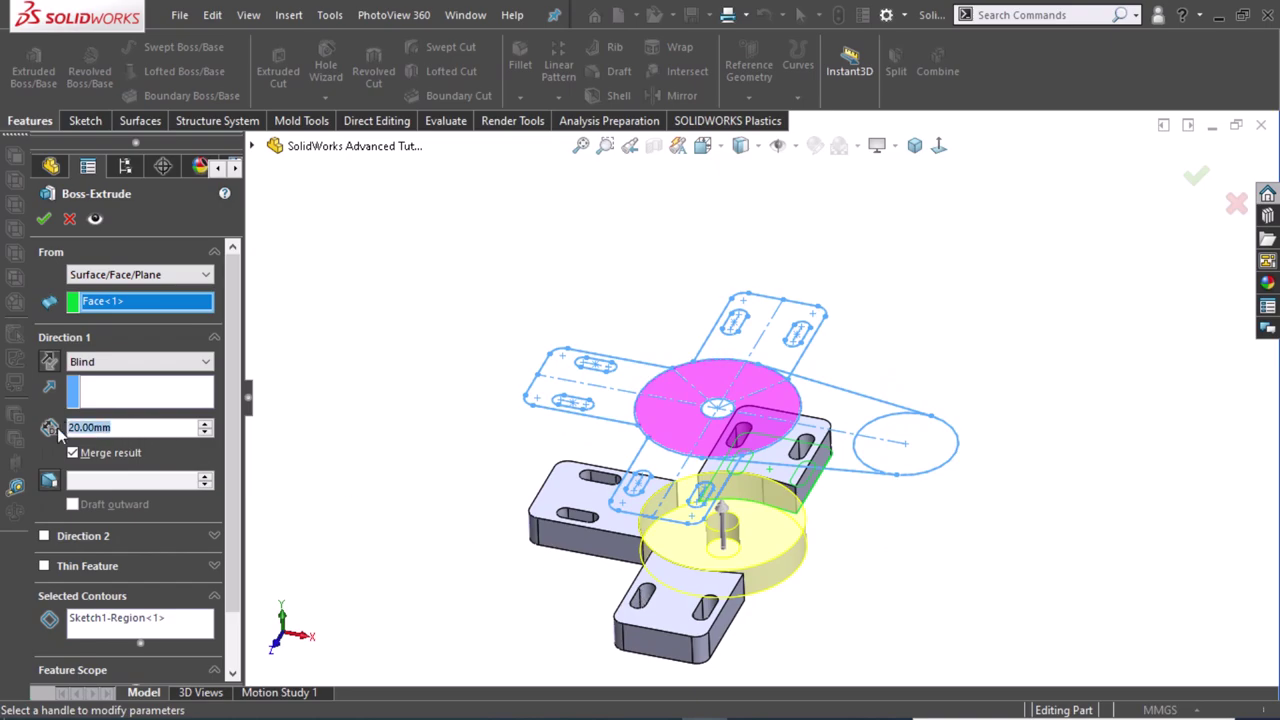
text(60)
key(Return)
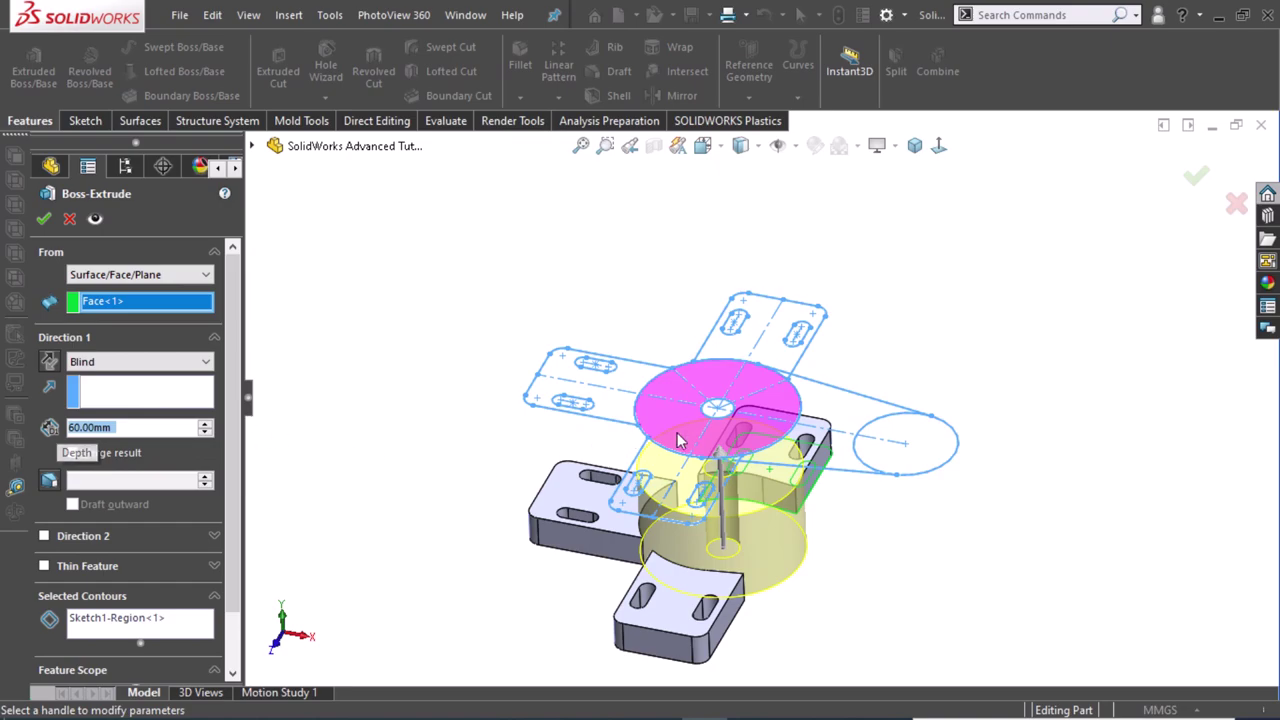
scroll(837, 423, down, 1)
scroll(800, 405, down, 3)
scroll(766, 385, down, 2)
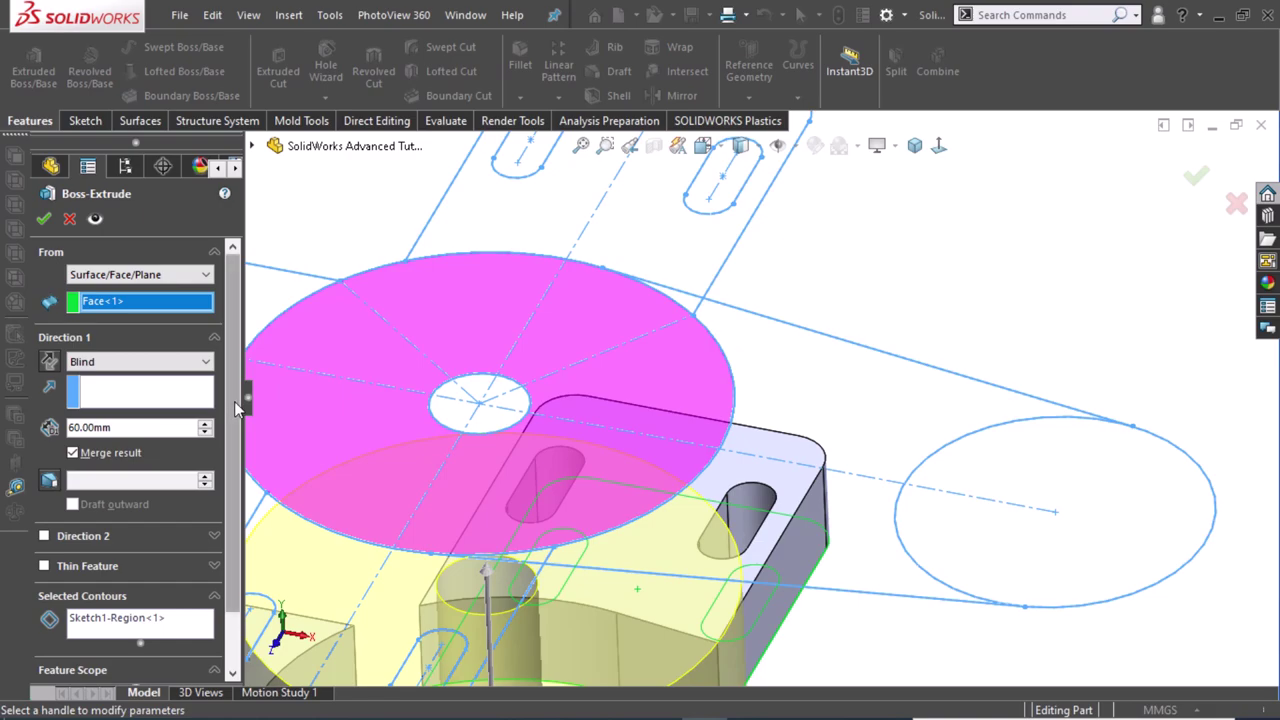
Add two more sketch regions, including the tapered arm, to the 60 mm hub extrusion.
scroll(210, 470, down, 2)
click(176, 556)
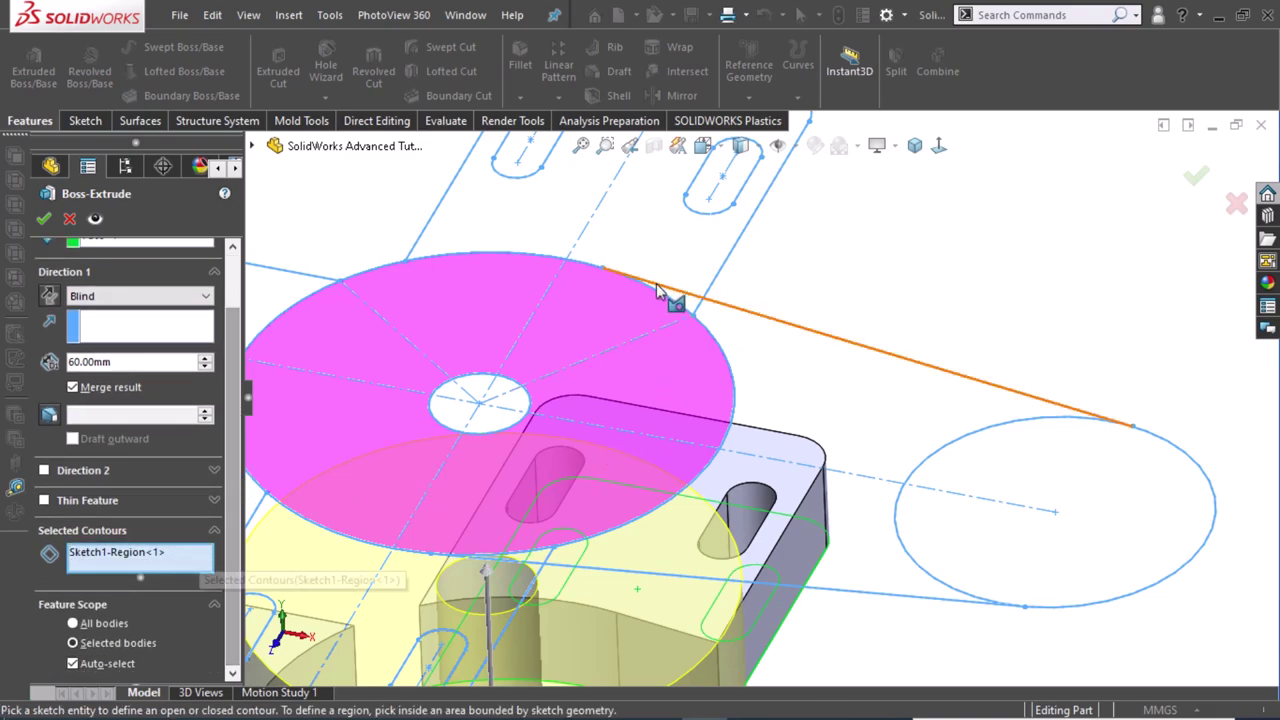
click(583, 580)
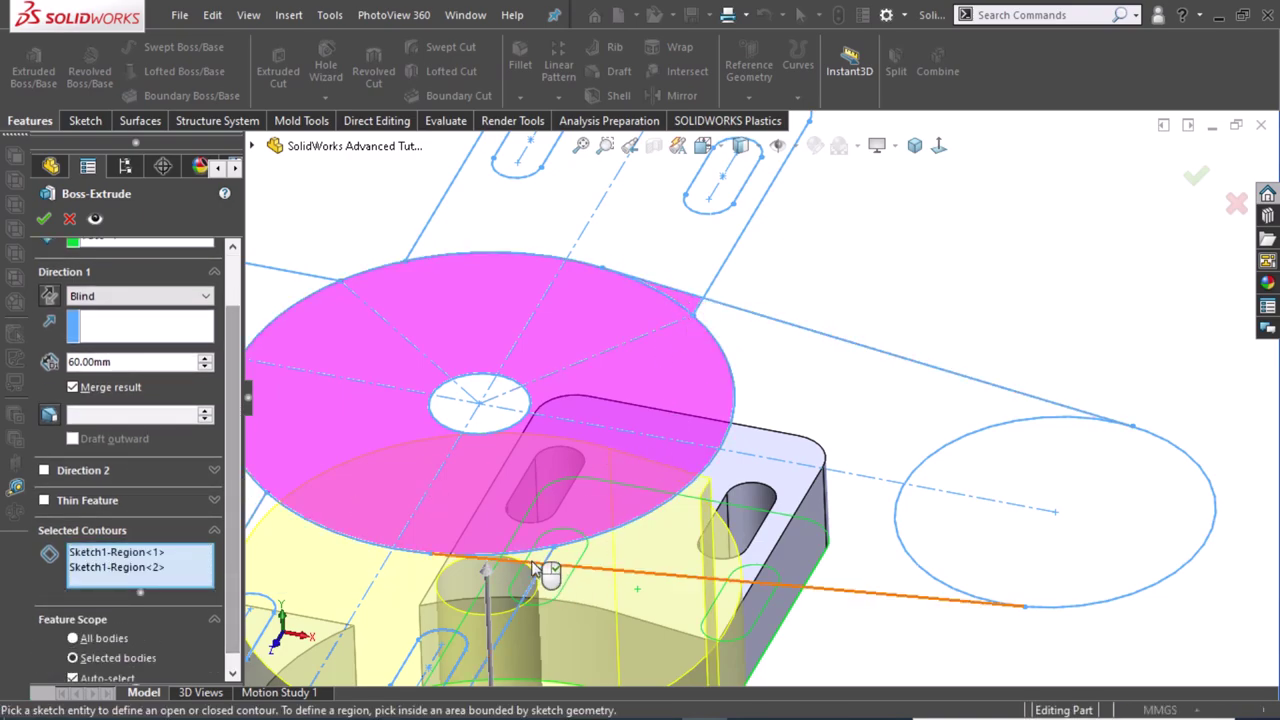
click(543, 510)
scroll(815, 398, up, 3)
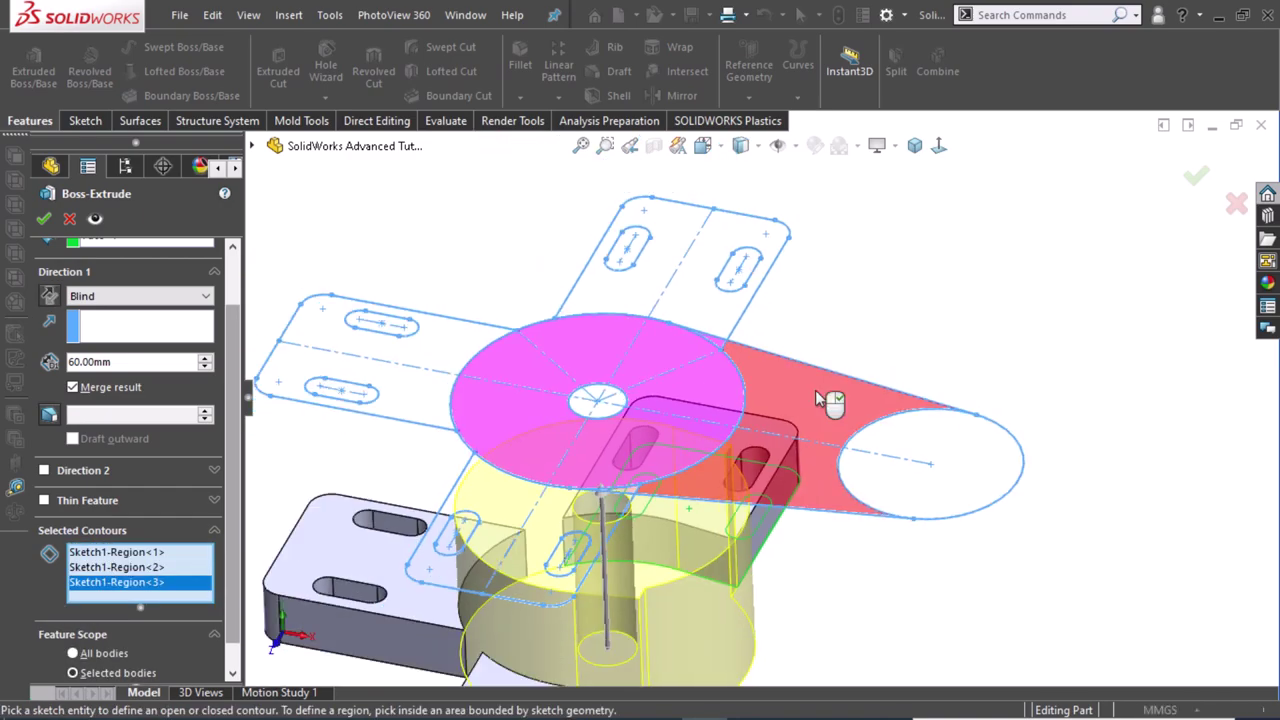
scroll(815, 398, up, 3)
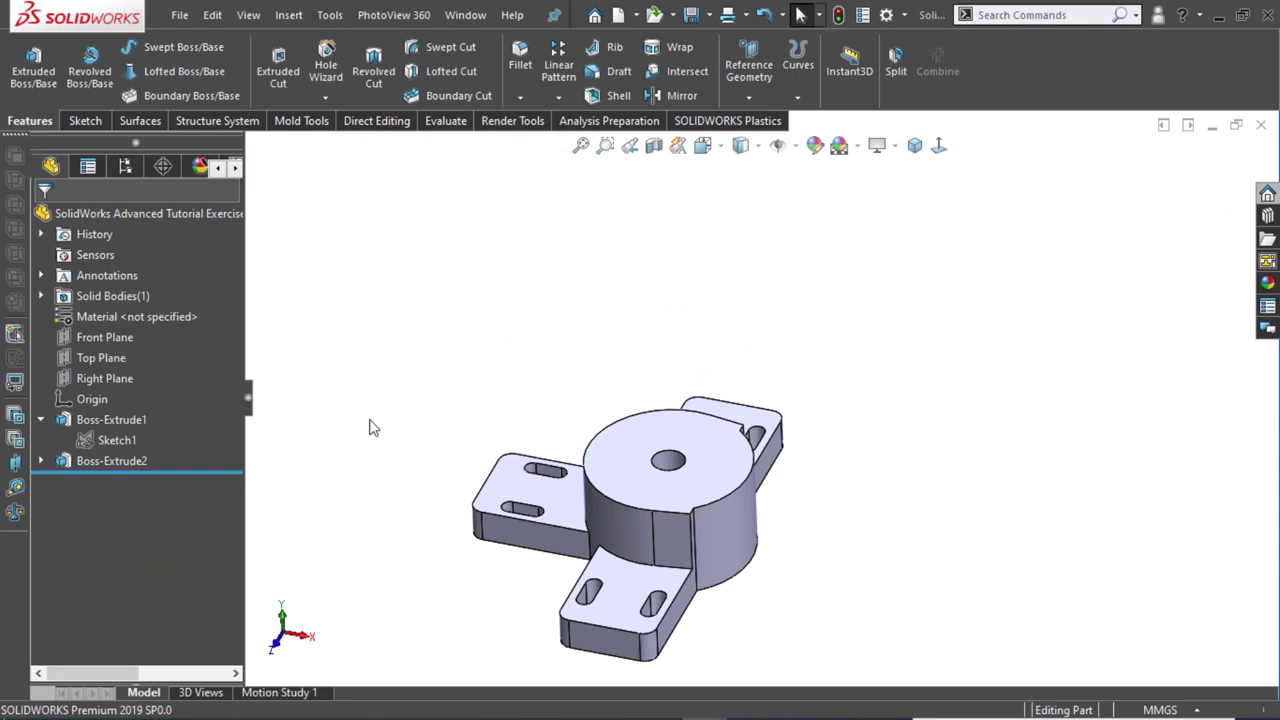
Start a new boss extrusion of Sketch1's tapered arm and rounded end regions.
click(117, 440)
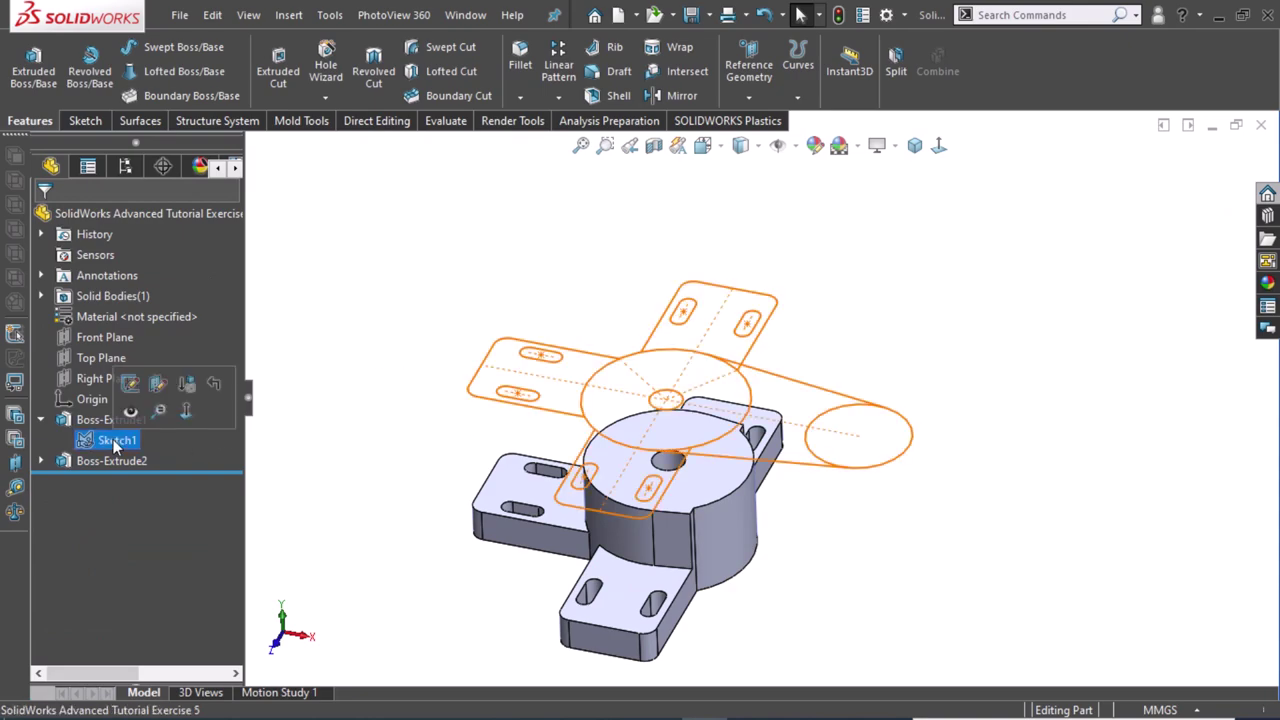
click(45, 78)
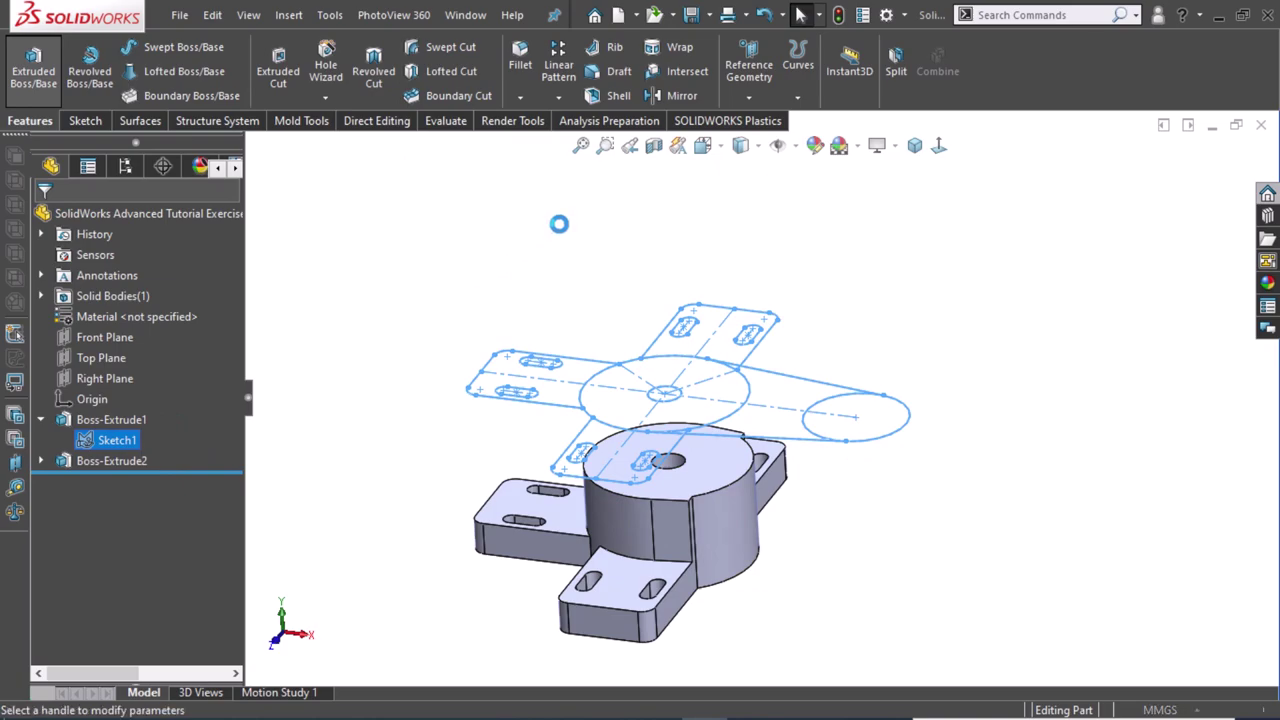
click(800, 398)
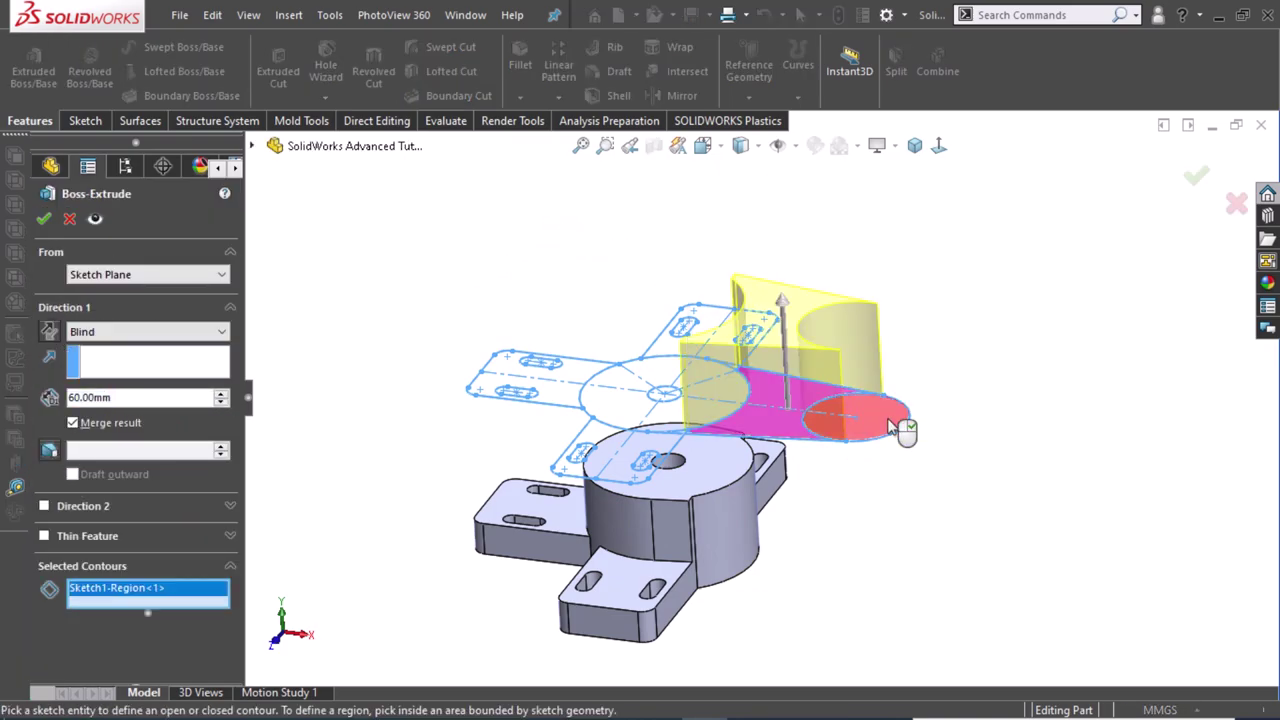
click(876, 425)
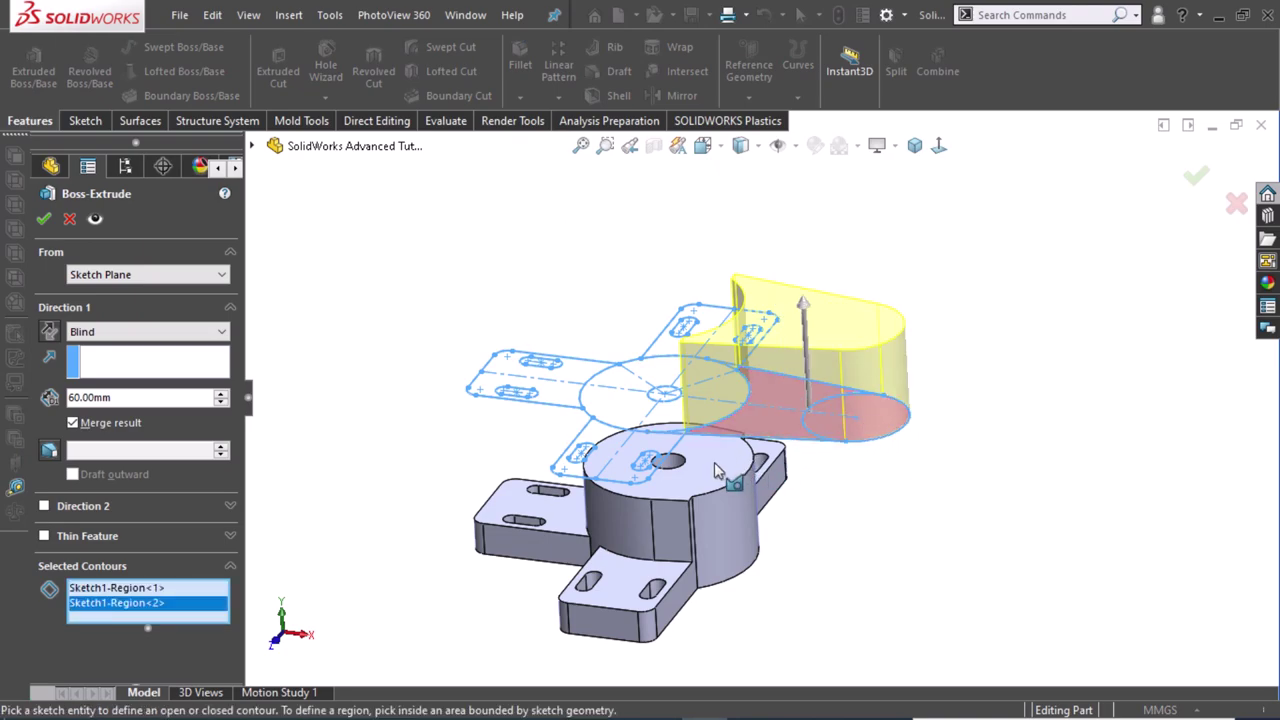
Extrude the arm 20 mm downward from the hub's top face and finish Boss-Extrude3.
click(152, 273)
click(150, 304)
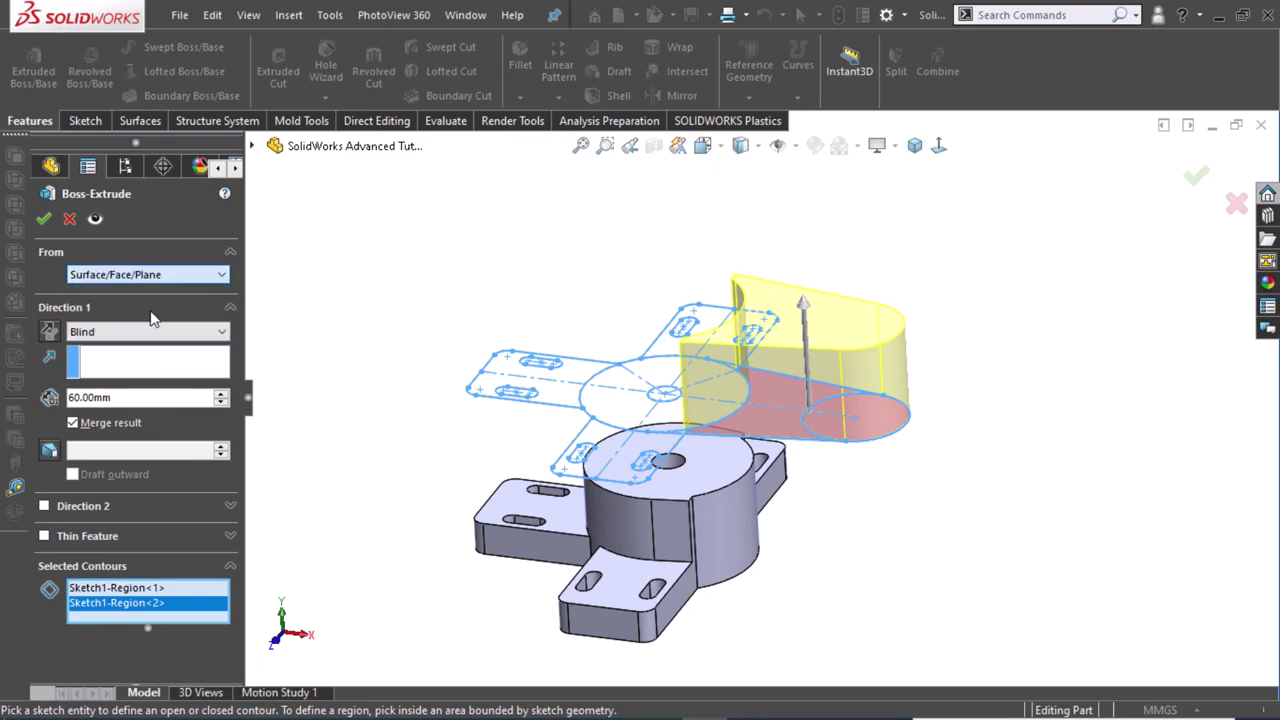
click(718, 490)
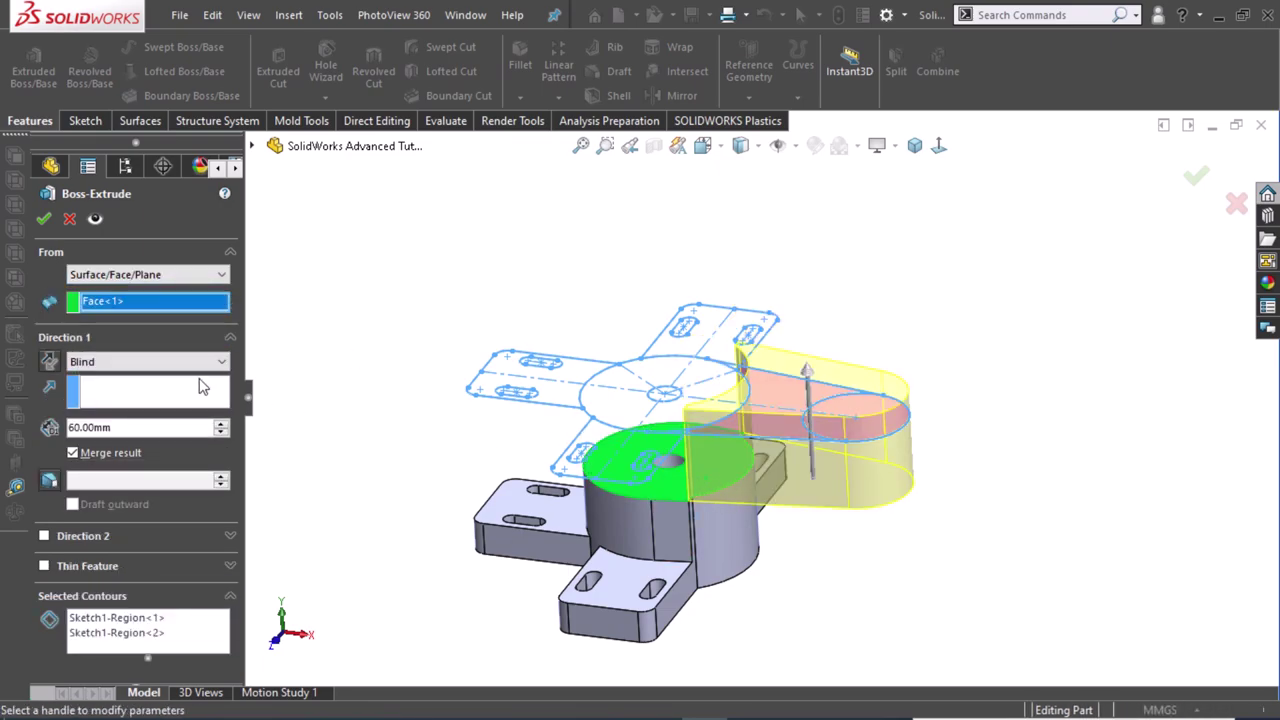
click(49, 361)
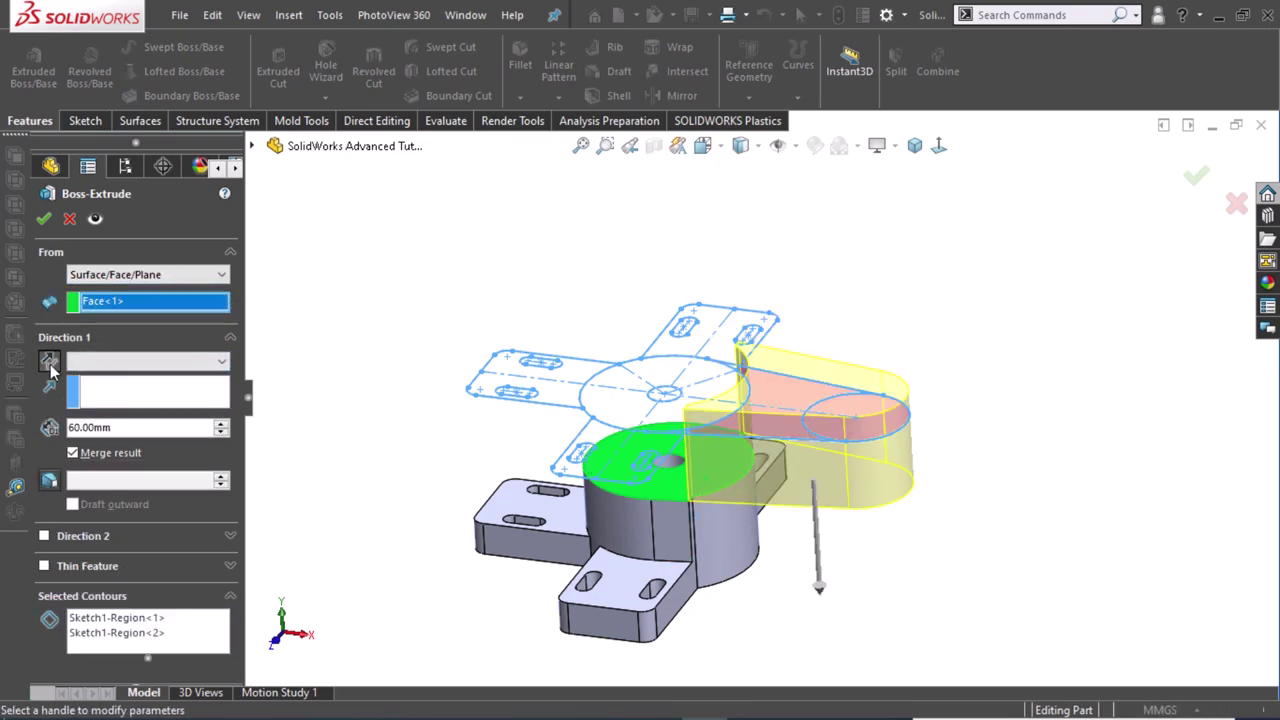
double_click(189, 427)
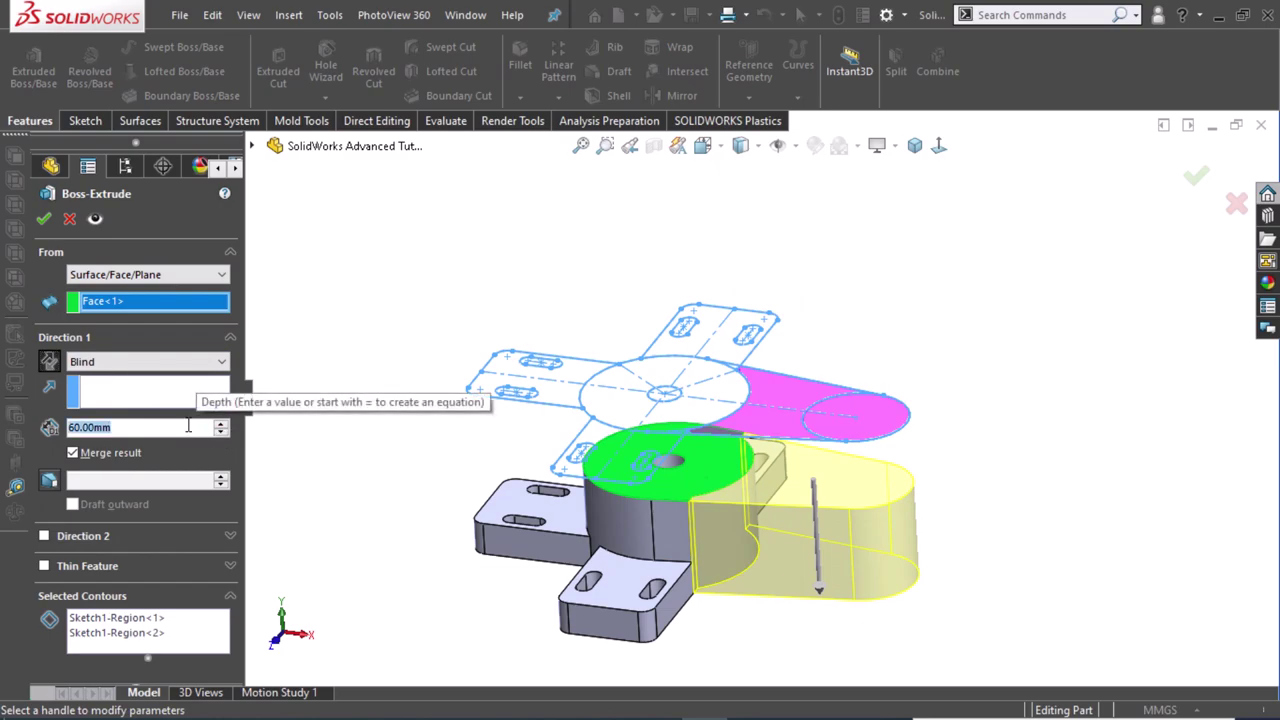
text(20)
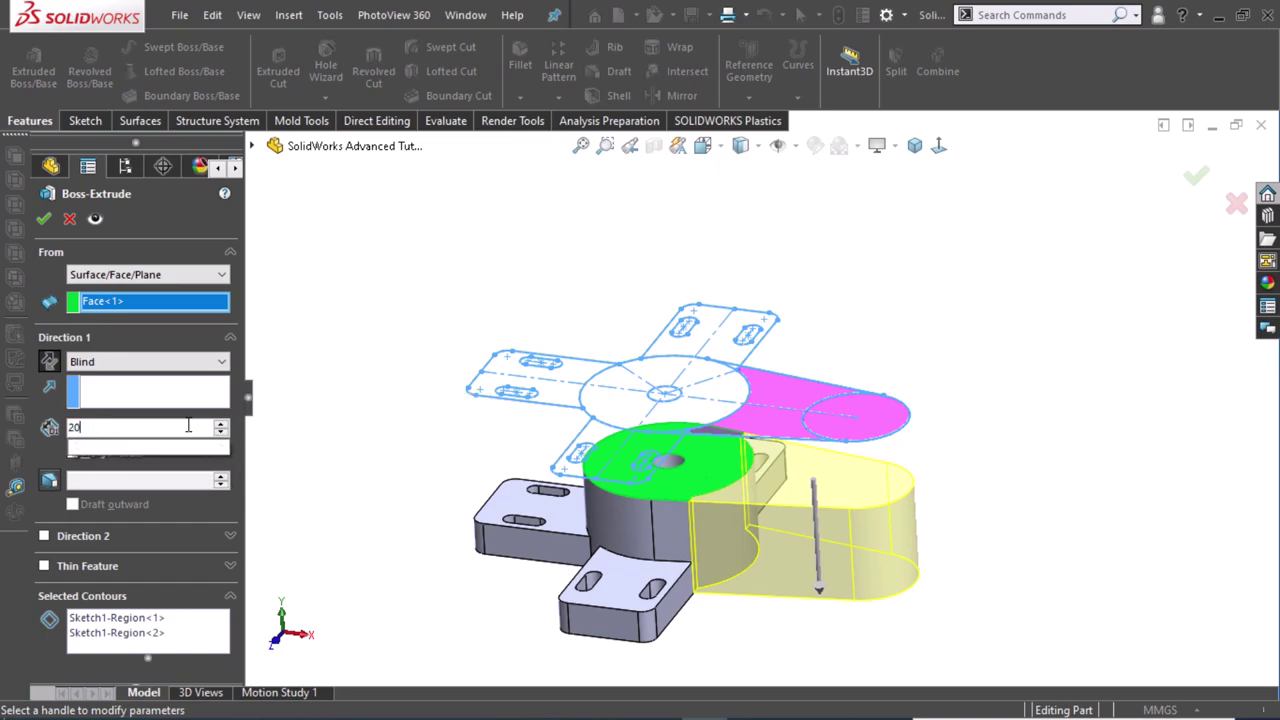
key(Return)
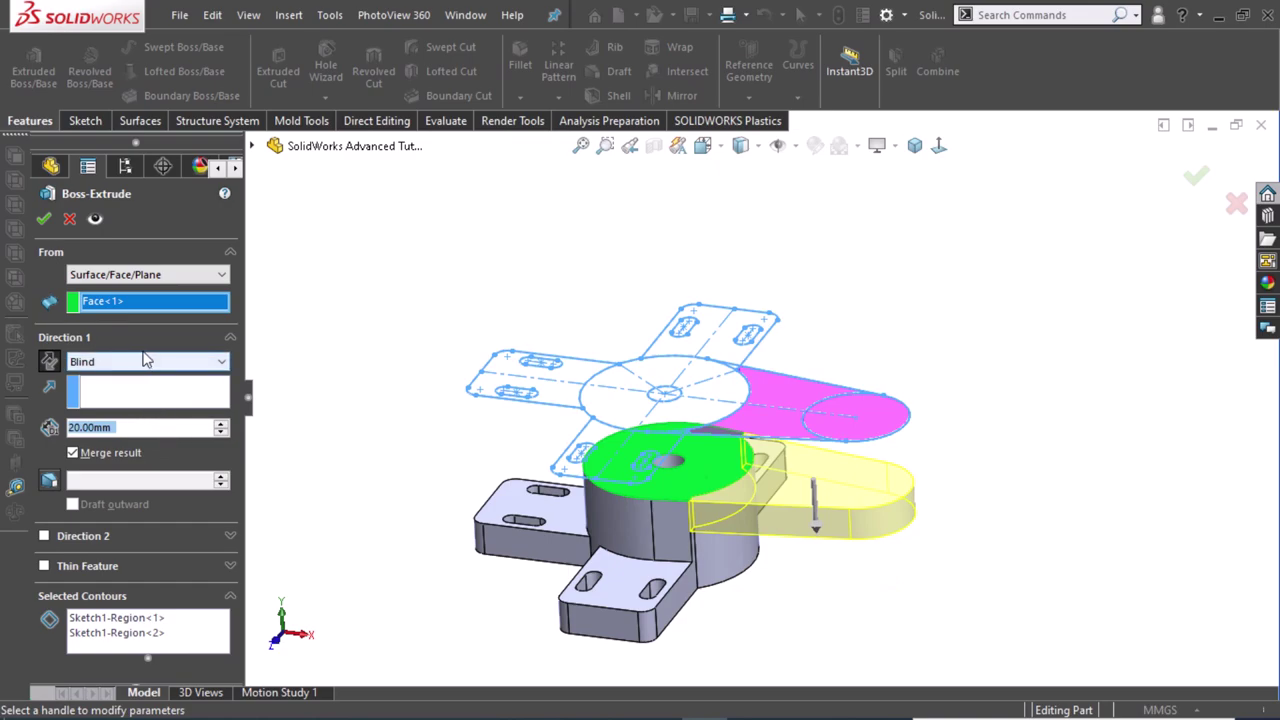
click(44, 220)
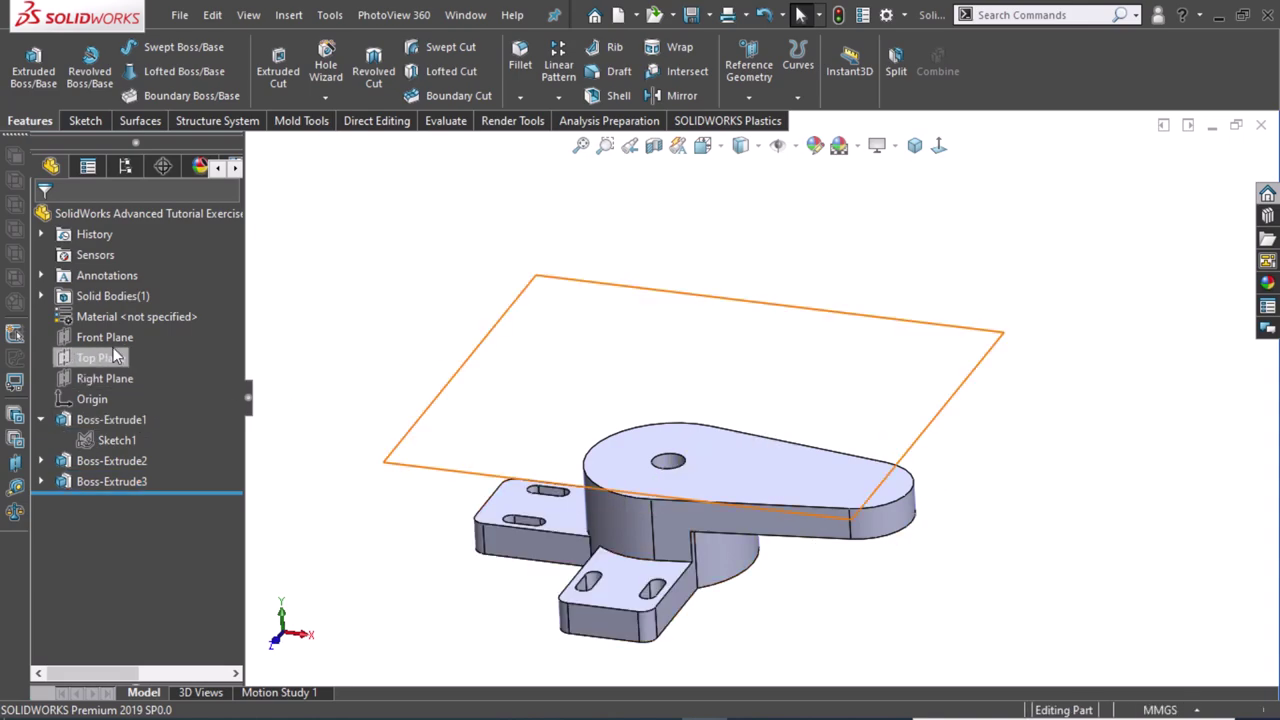
Open Sketch2 on the Front Plane, viewed face-on and zoomed in, with Line active.
click(113, 342)
click(131, 314)
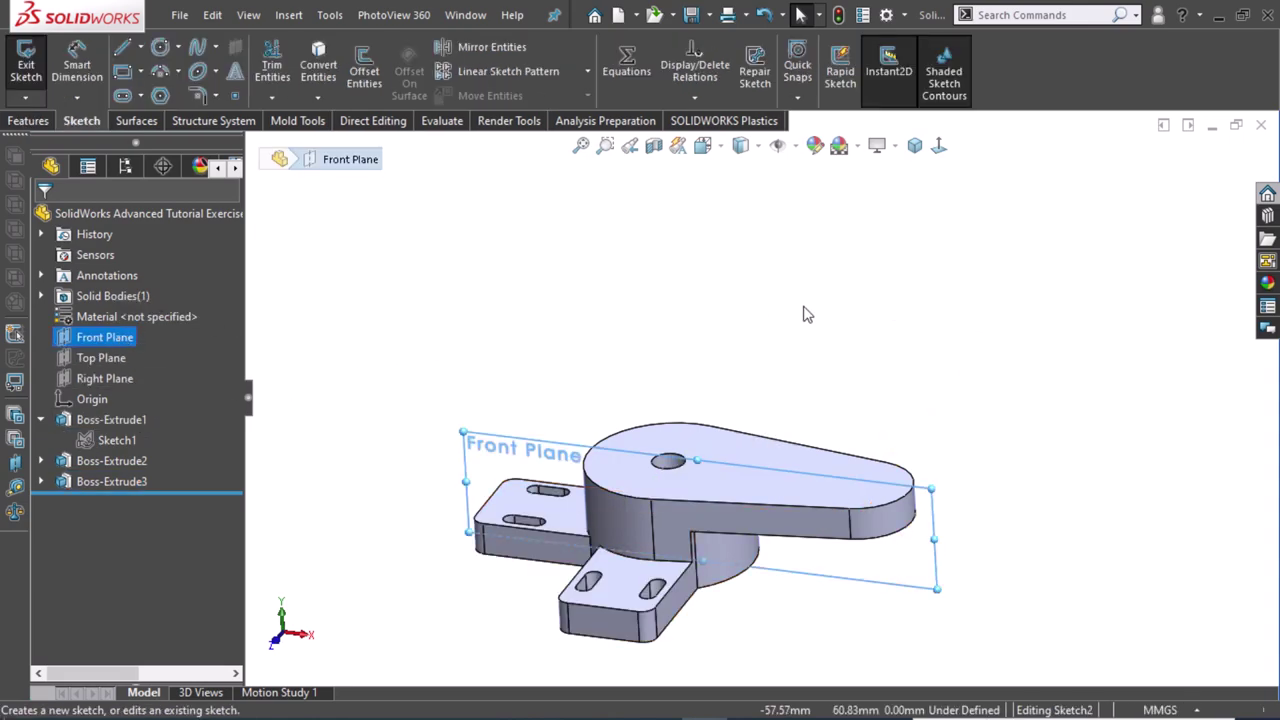
click(948, 152)
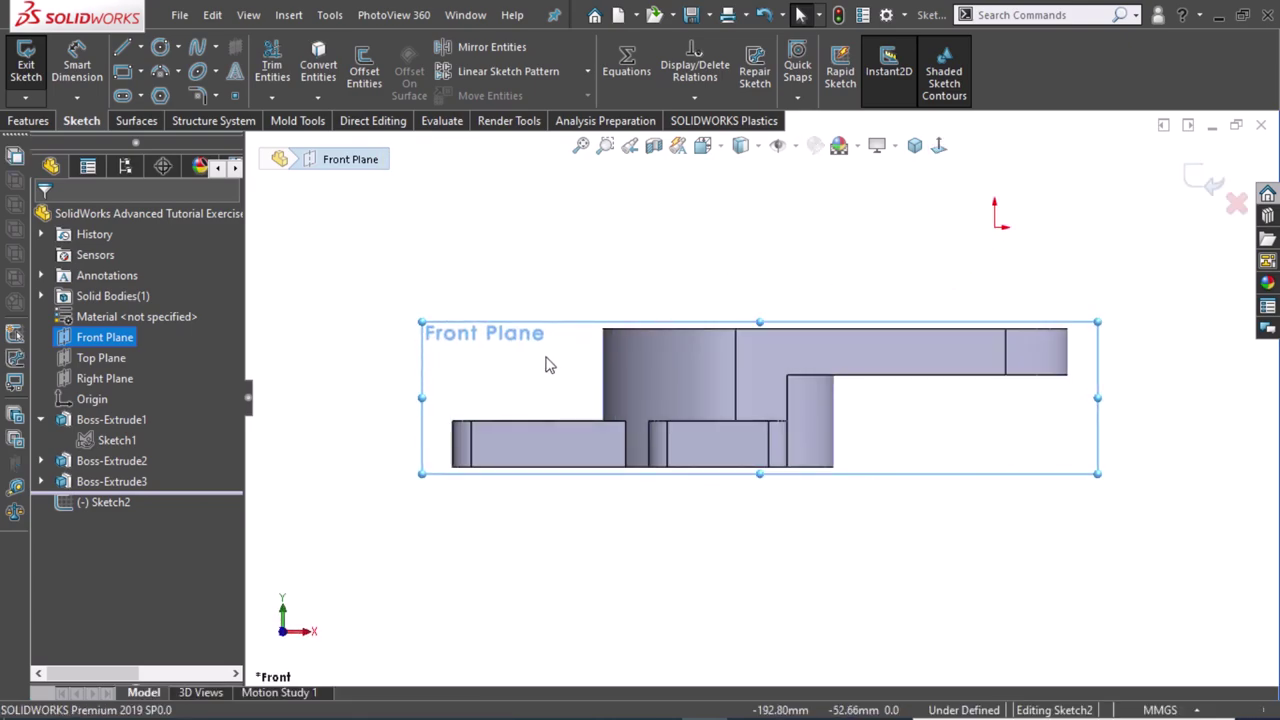
scroll(834, 334, down, 1)
scroll(923, 329, down, 1)
scroll(980, 369, down, 2)
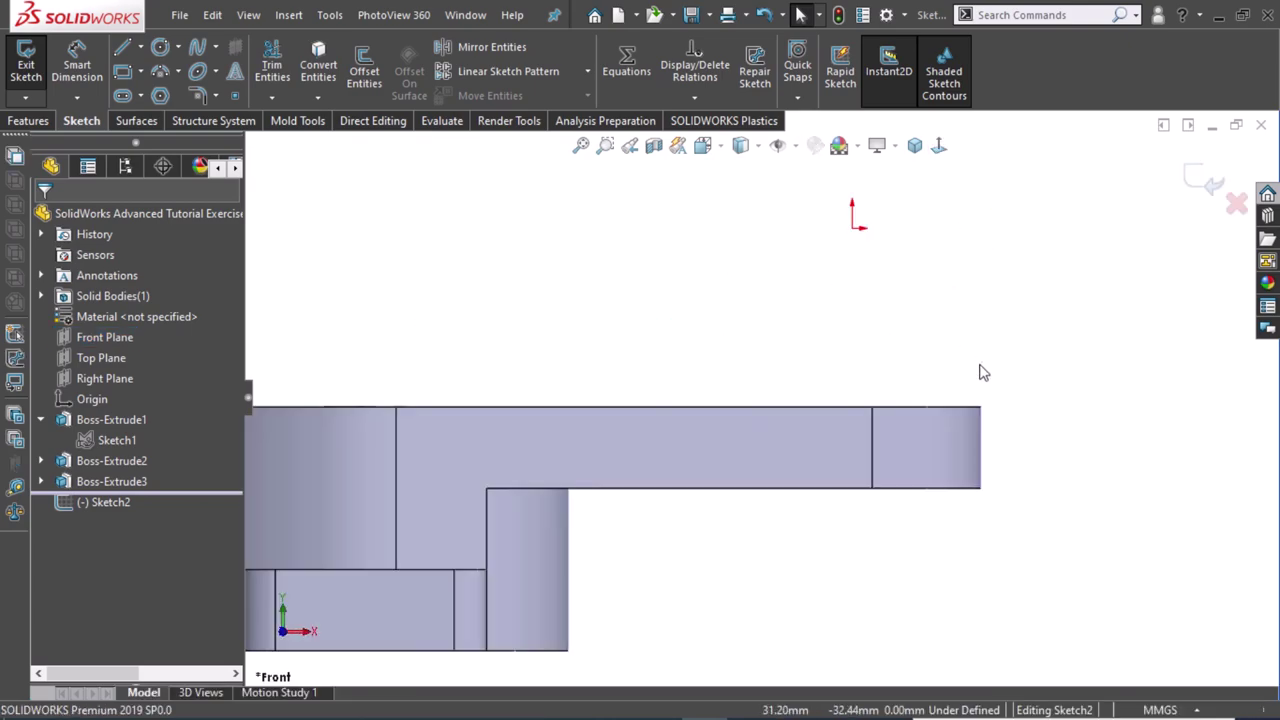
right_drag(980, 376, 900, 357)
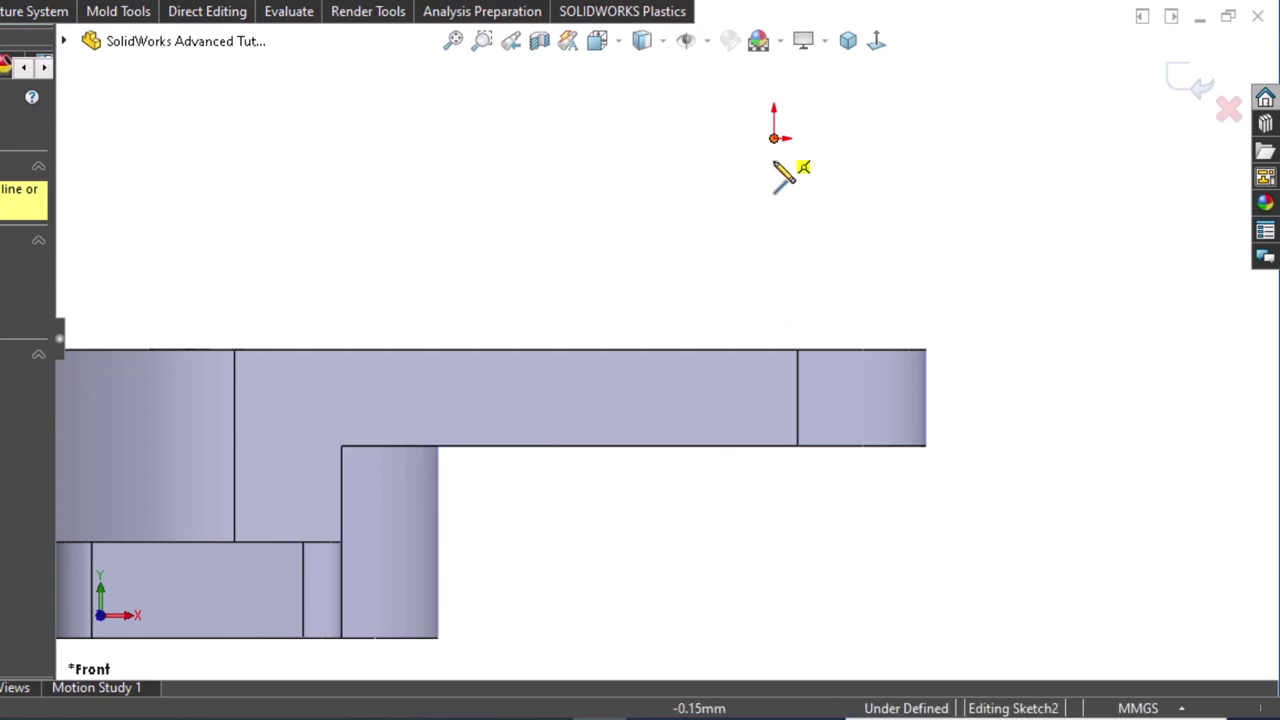
Draw the vertical rib edge from the origin, plus top and bottom lines to the slanted edge.
click(775, 162)
click(775, 446)
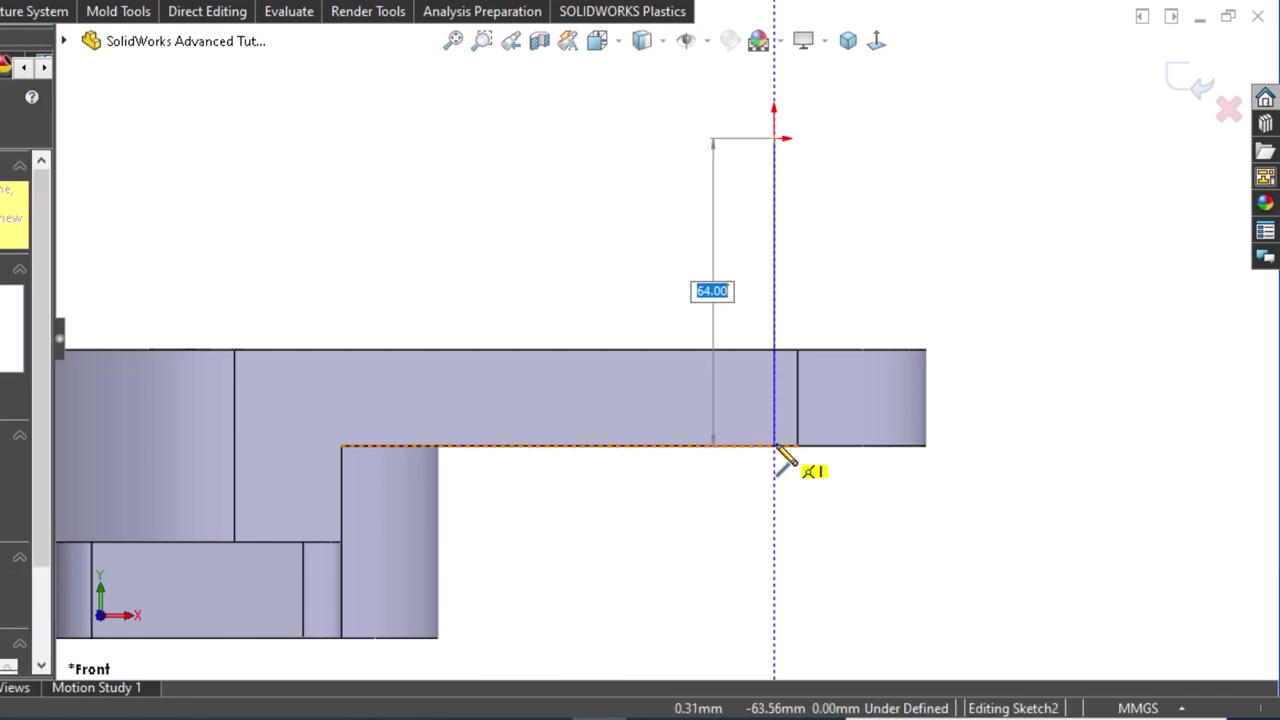
key(Escape)
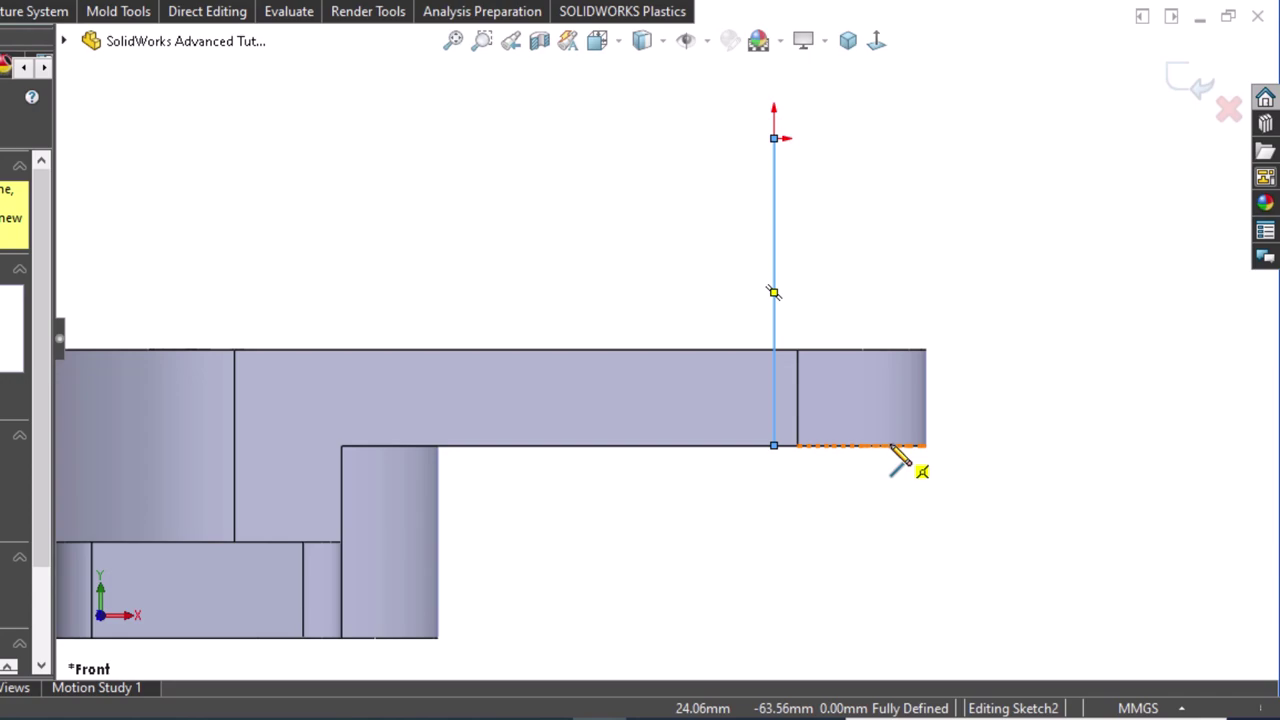
click(832, 139)
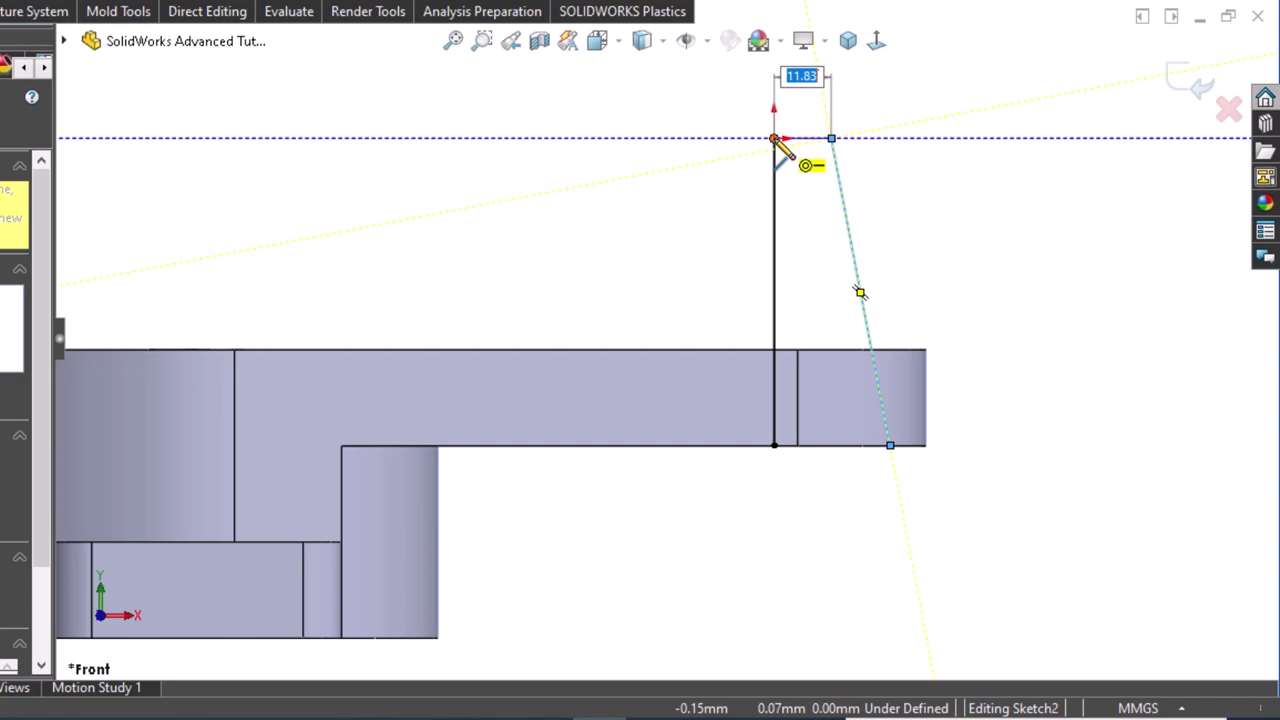
click(774, 139)
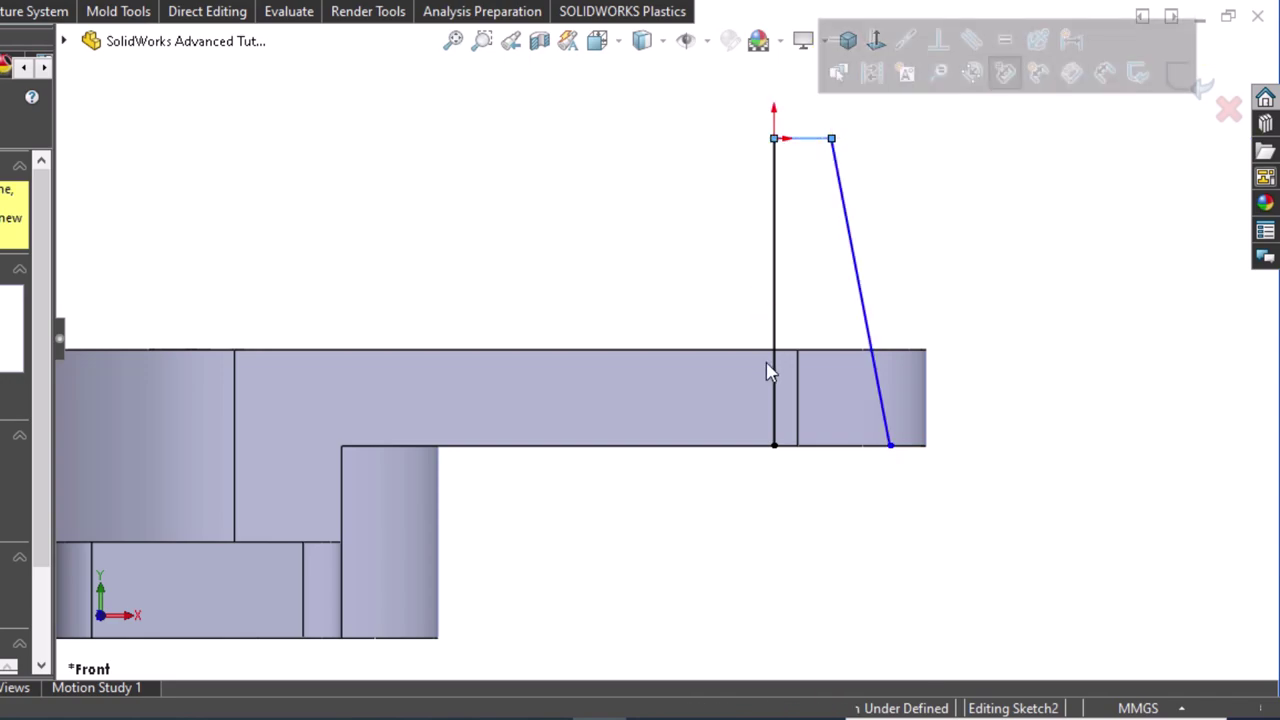
click(774, 446)
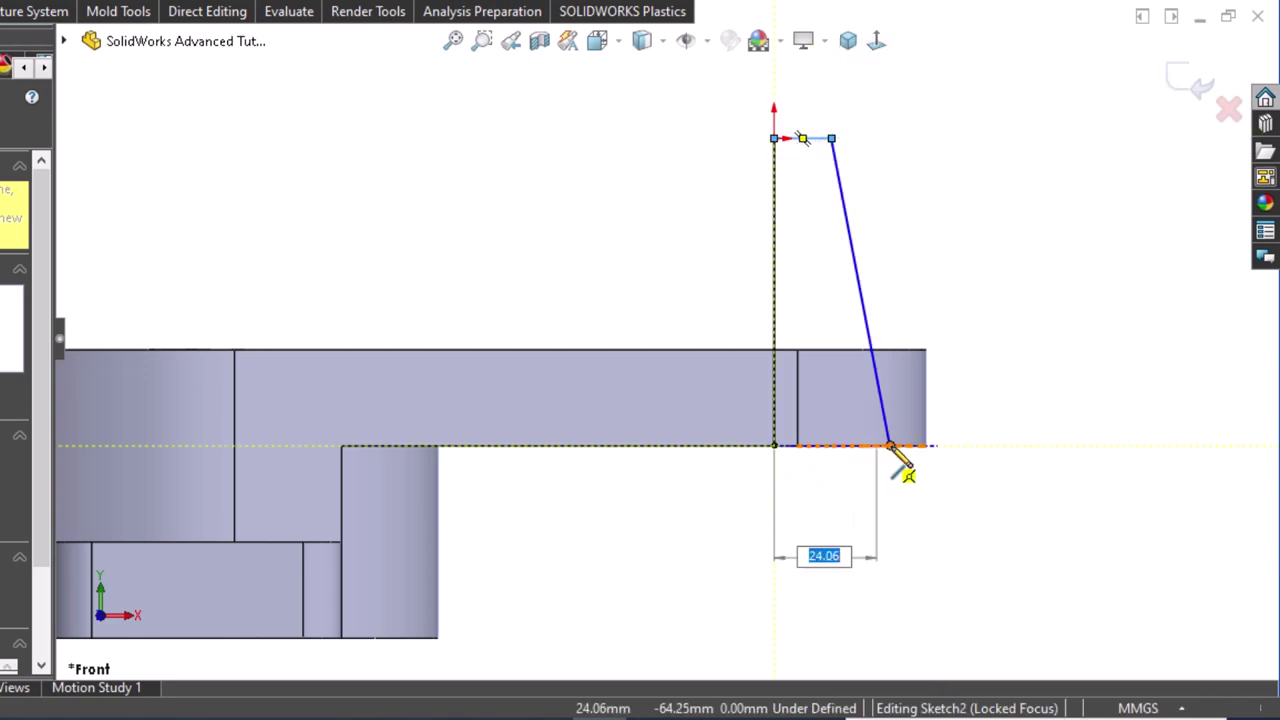
key(Return)
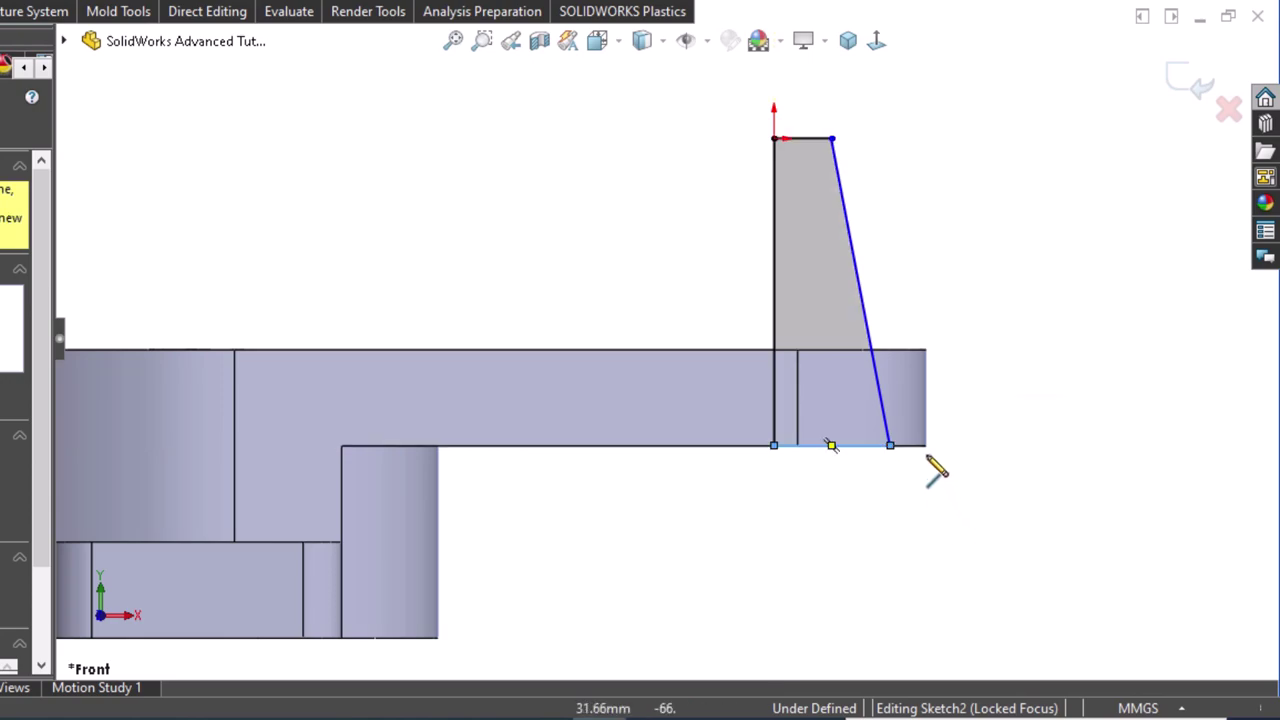
Draw the 20 mm vertical edge, outer slanted side, and top and bottom closing lines.
click(926, 350)
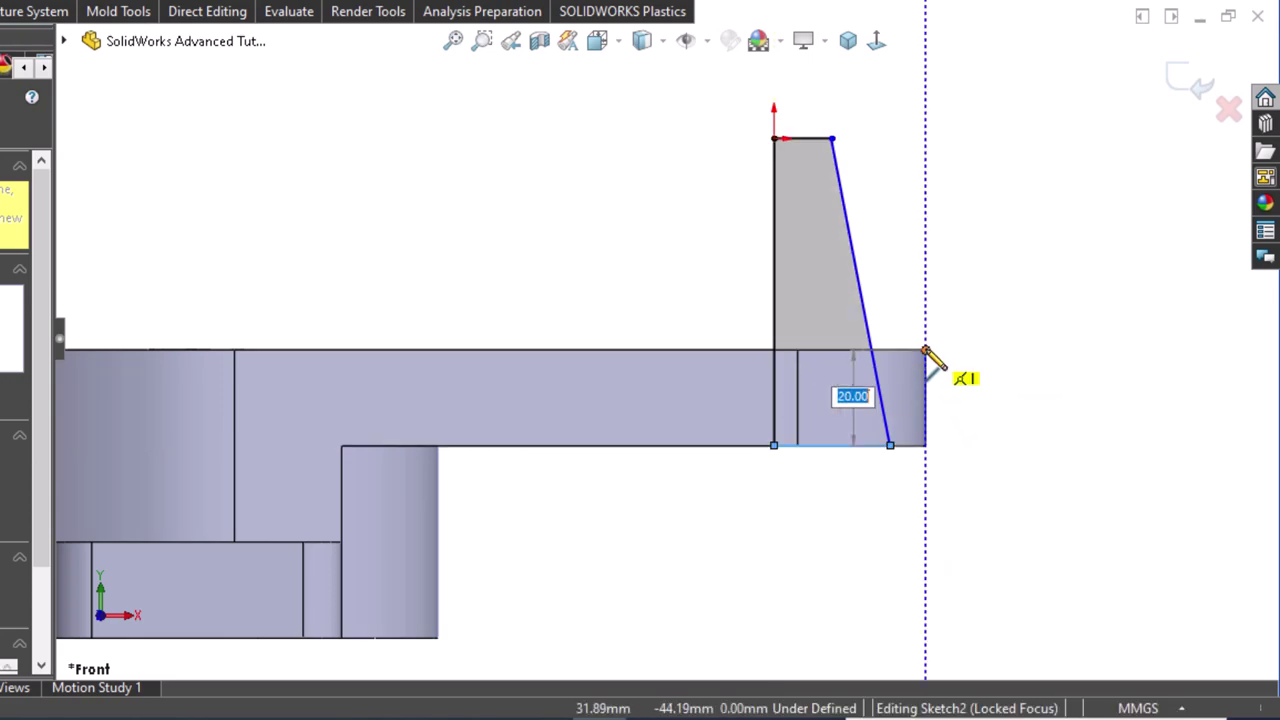
click(926, 350)
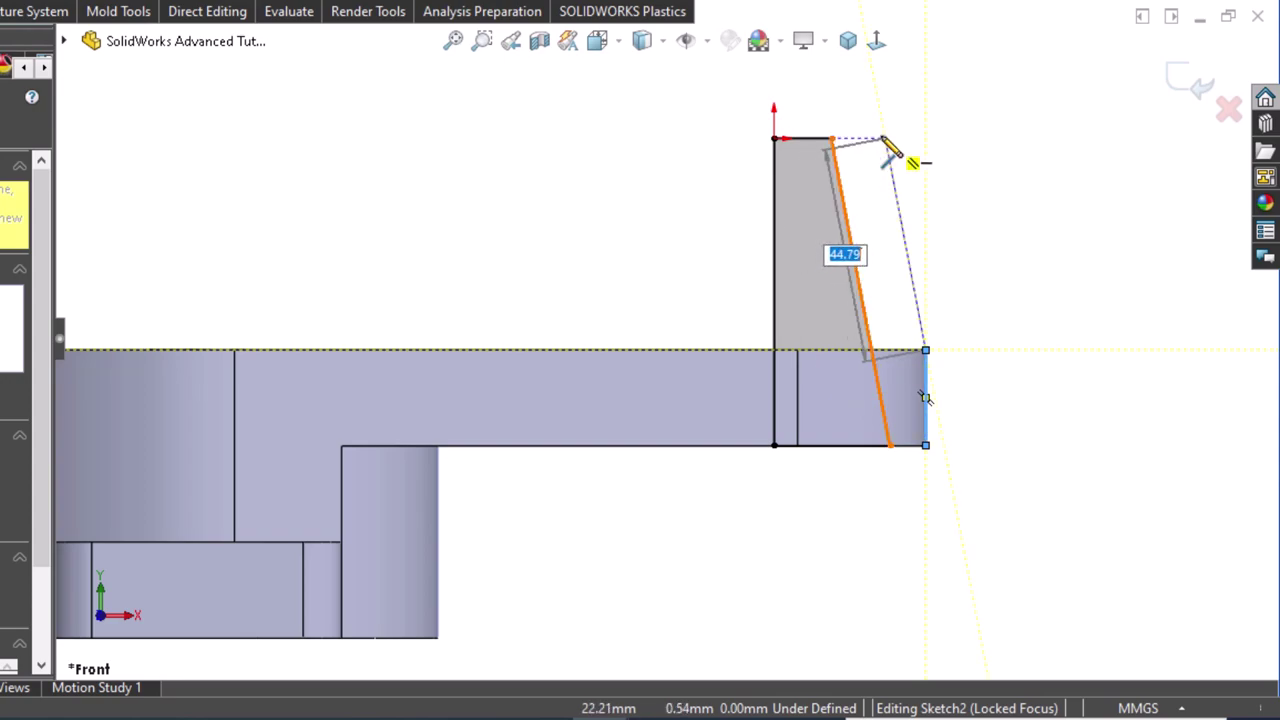
double_click(884, 138)
click(832, 138)
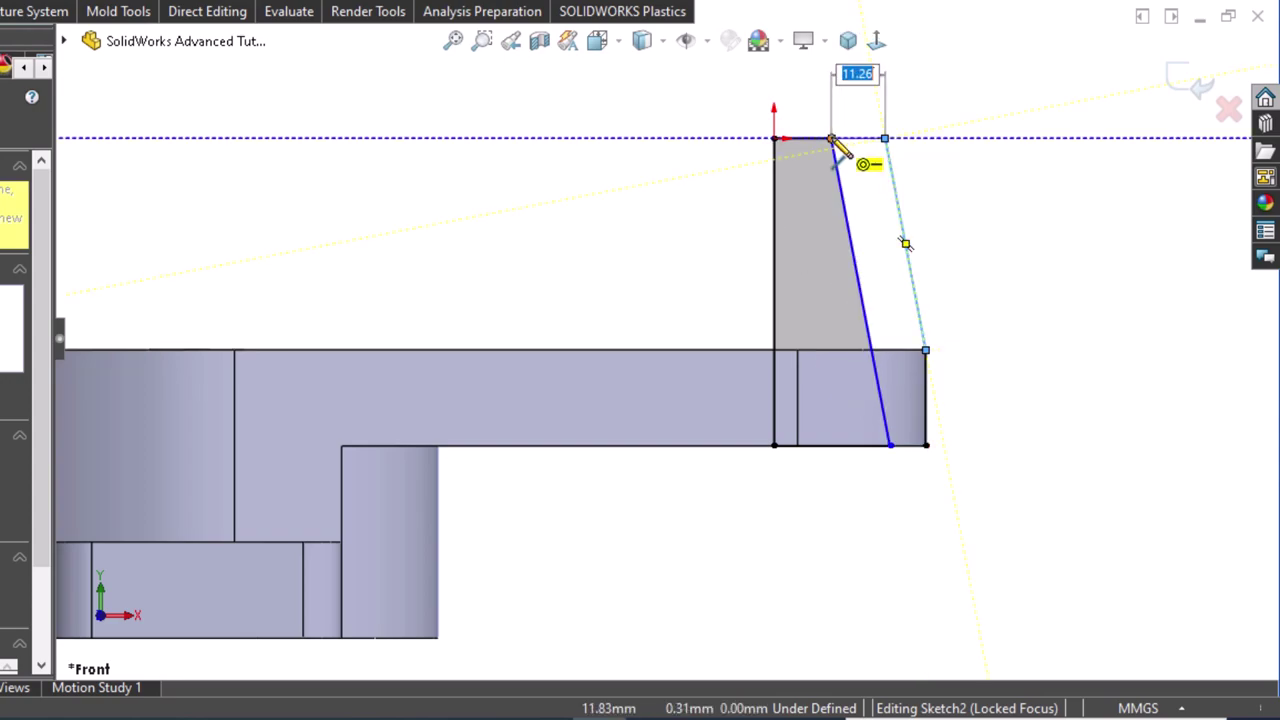
double_click(832, 138)
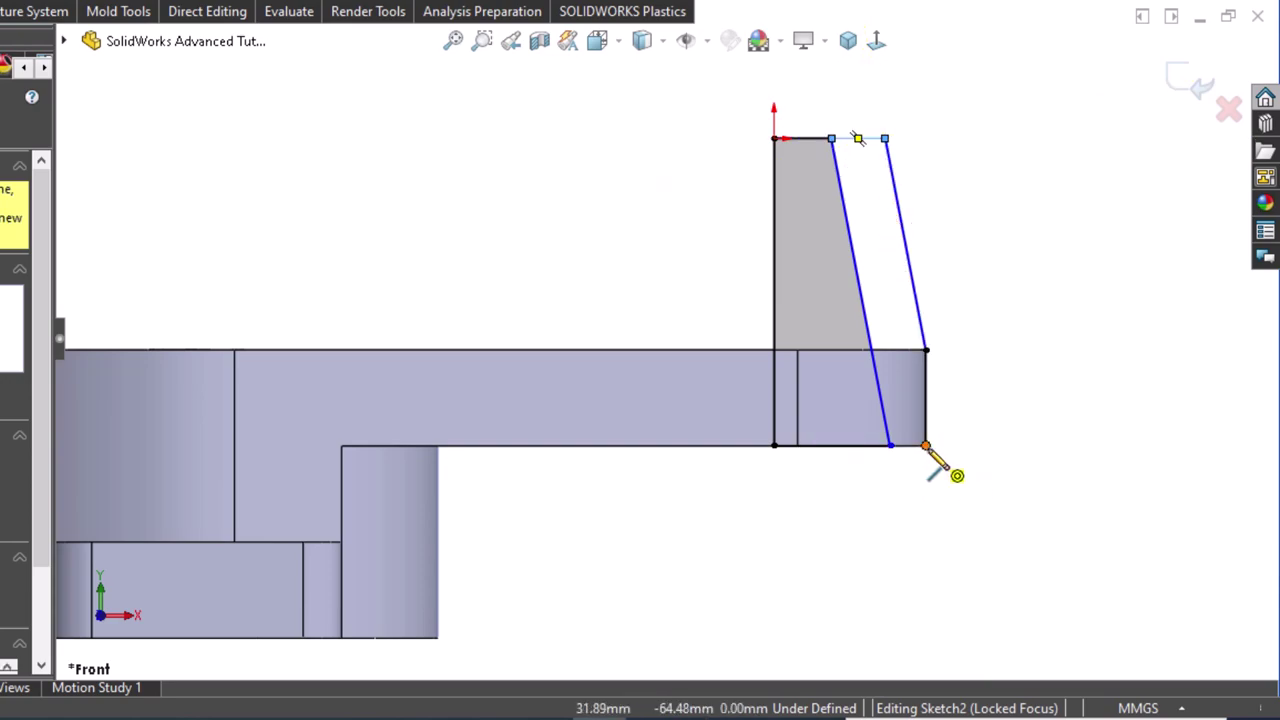
click(890, 446)
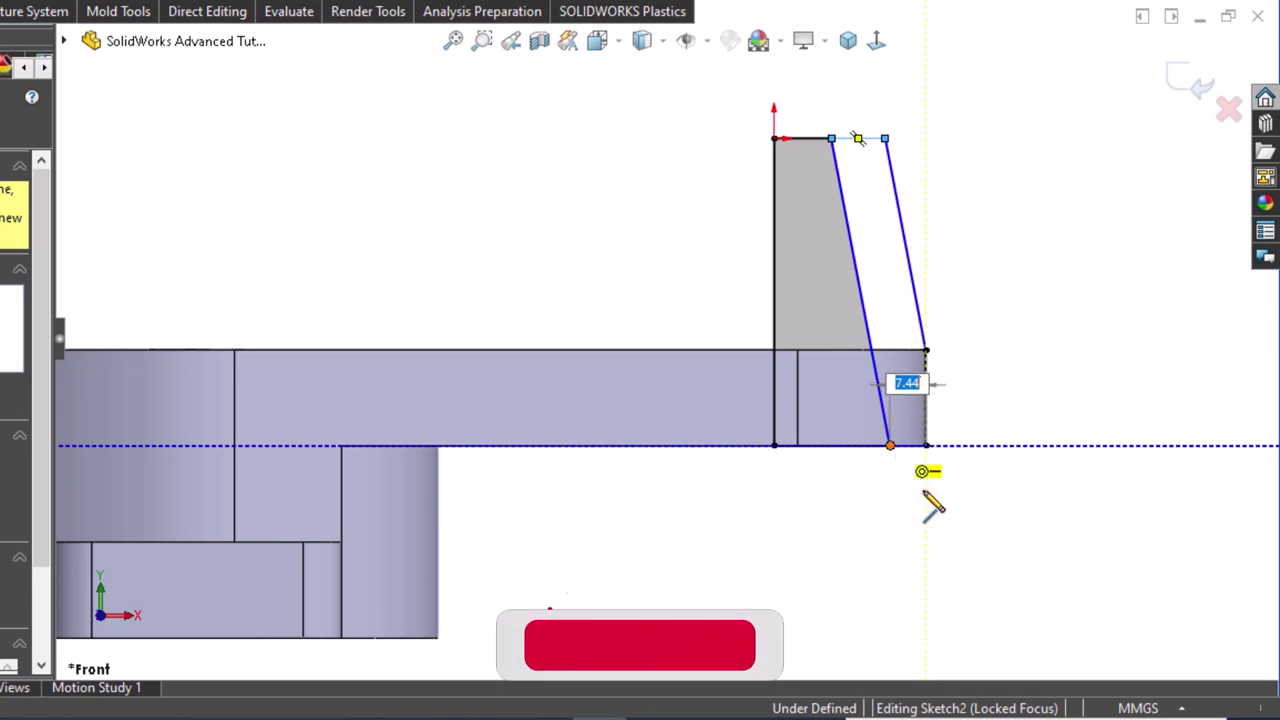
key(Return)
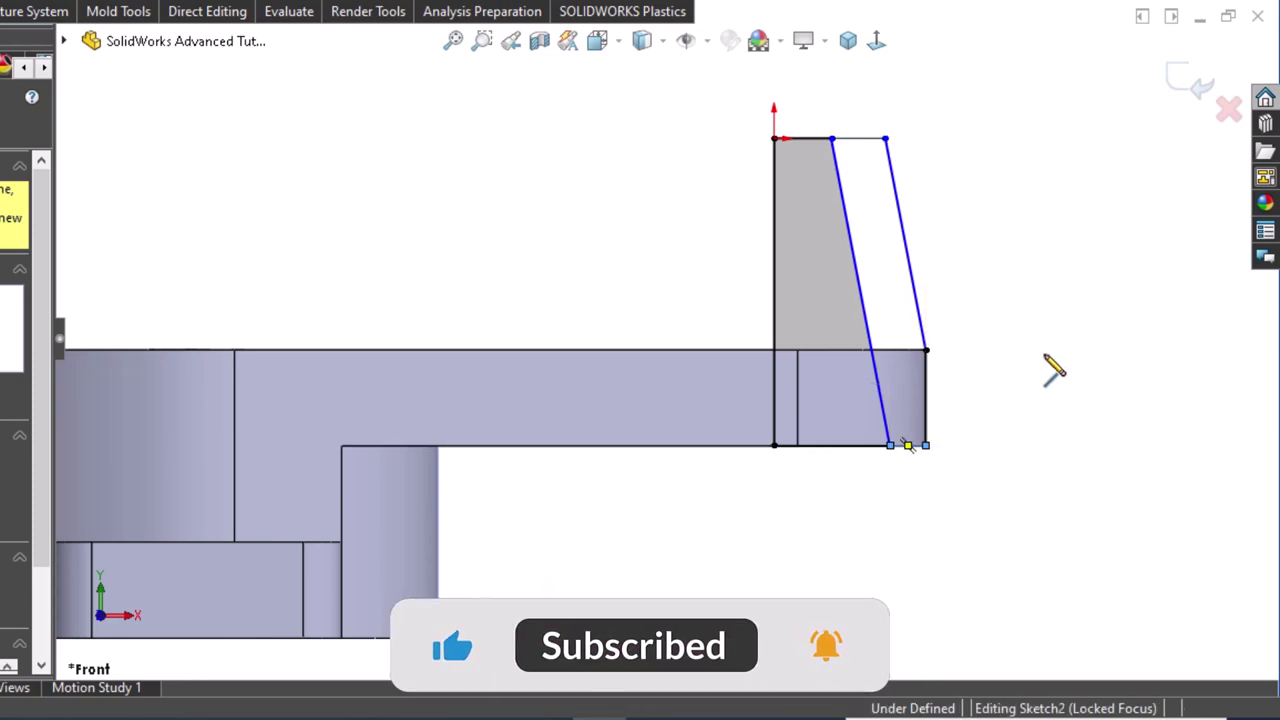
key(Escape)
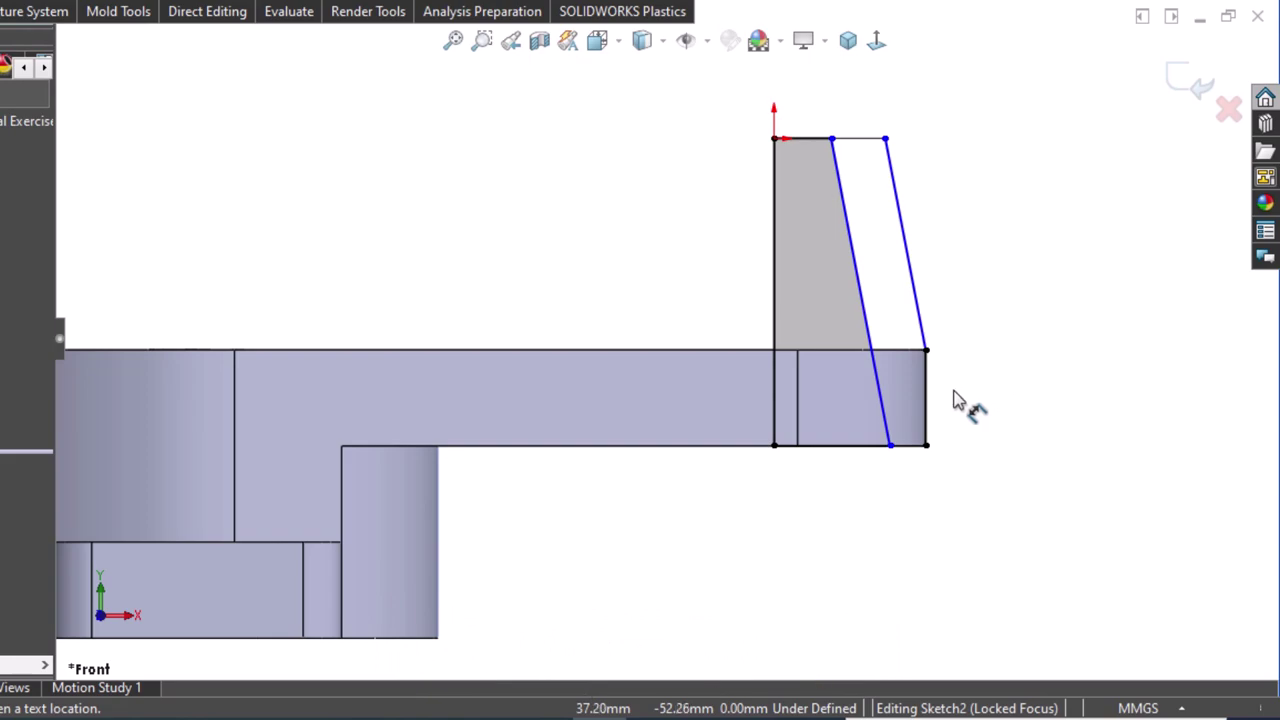
Add a 31.50 driven width dimension between the rib's two vertical edges.
click(928, 400)
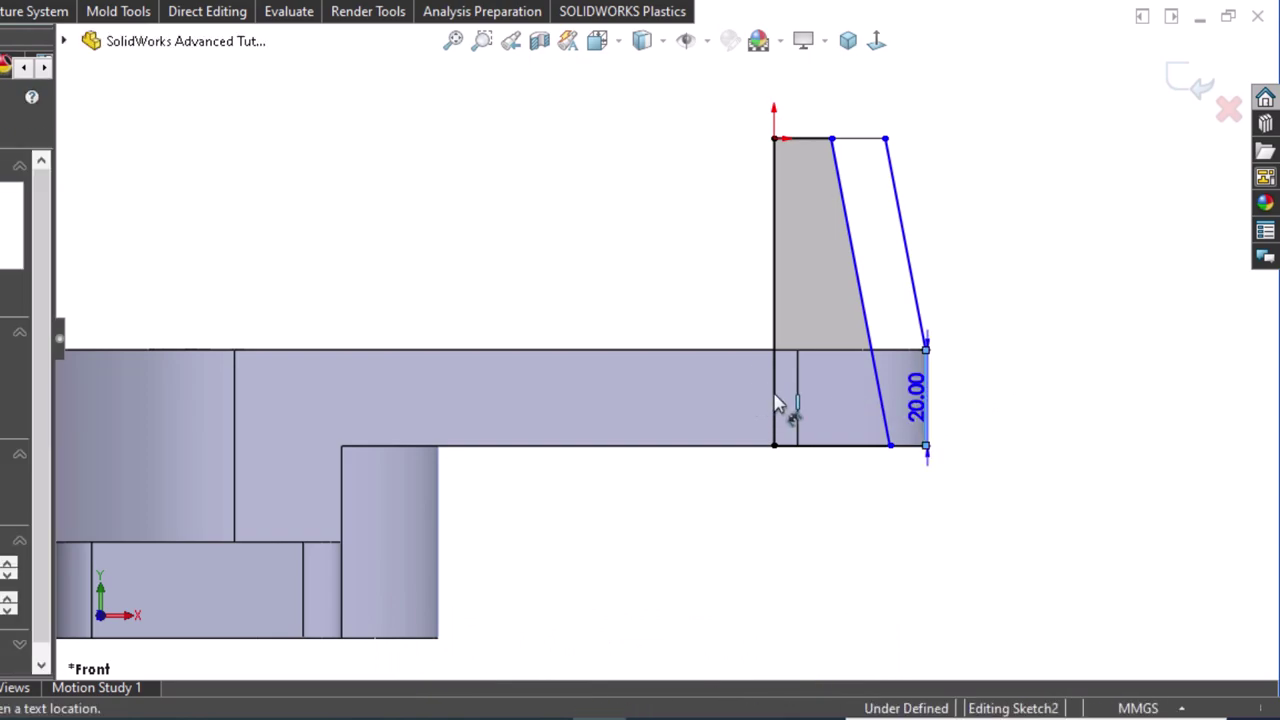
click(775, 425)
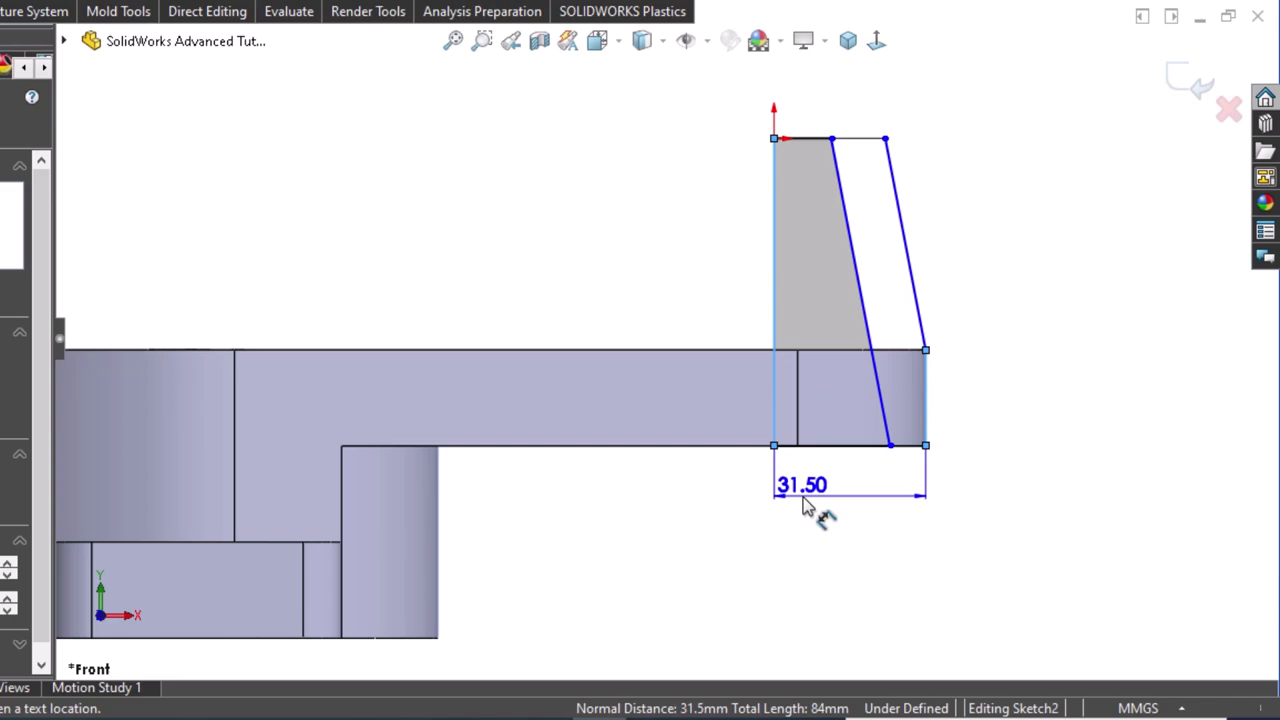
click(805, 505)
click(668, 332)
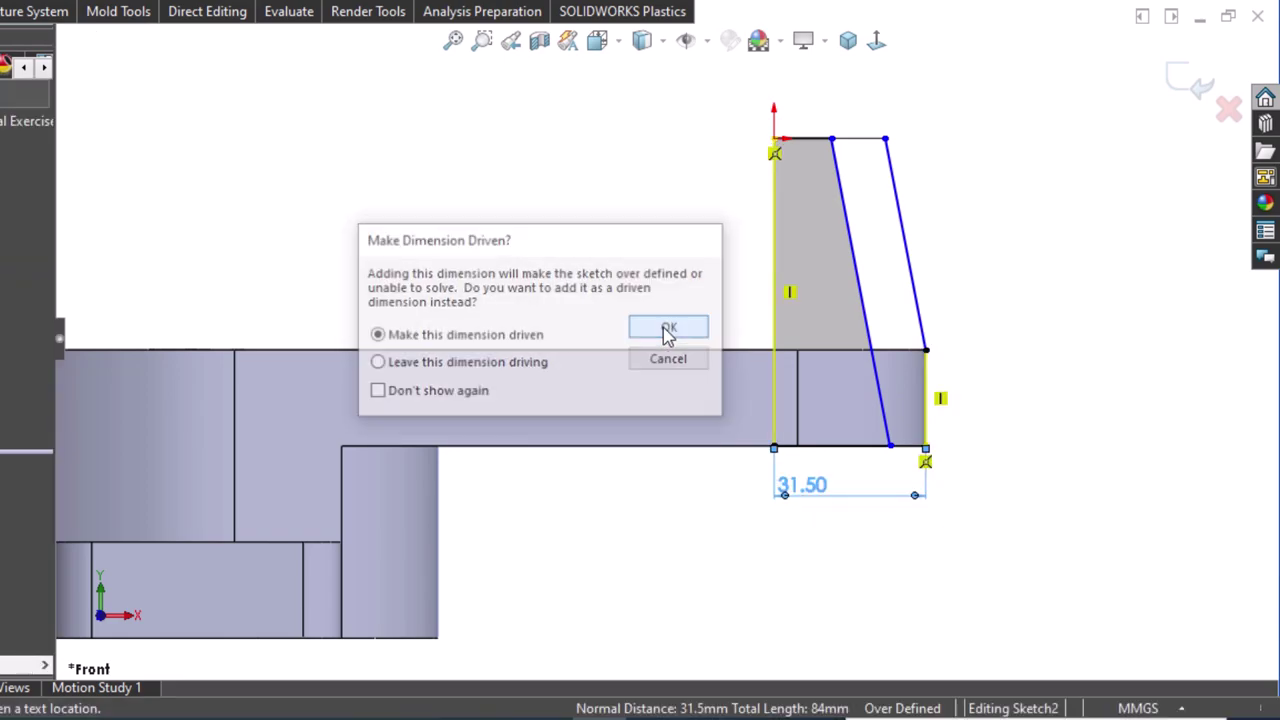
click(1010, 398)
Discard the over-defining 44.00 dimension on the outer slanted line and select the left edge.
click(917, 305)
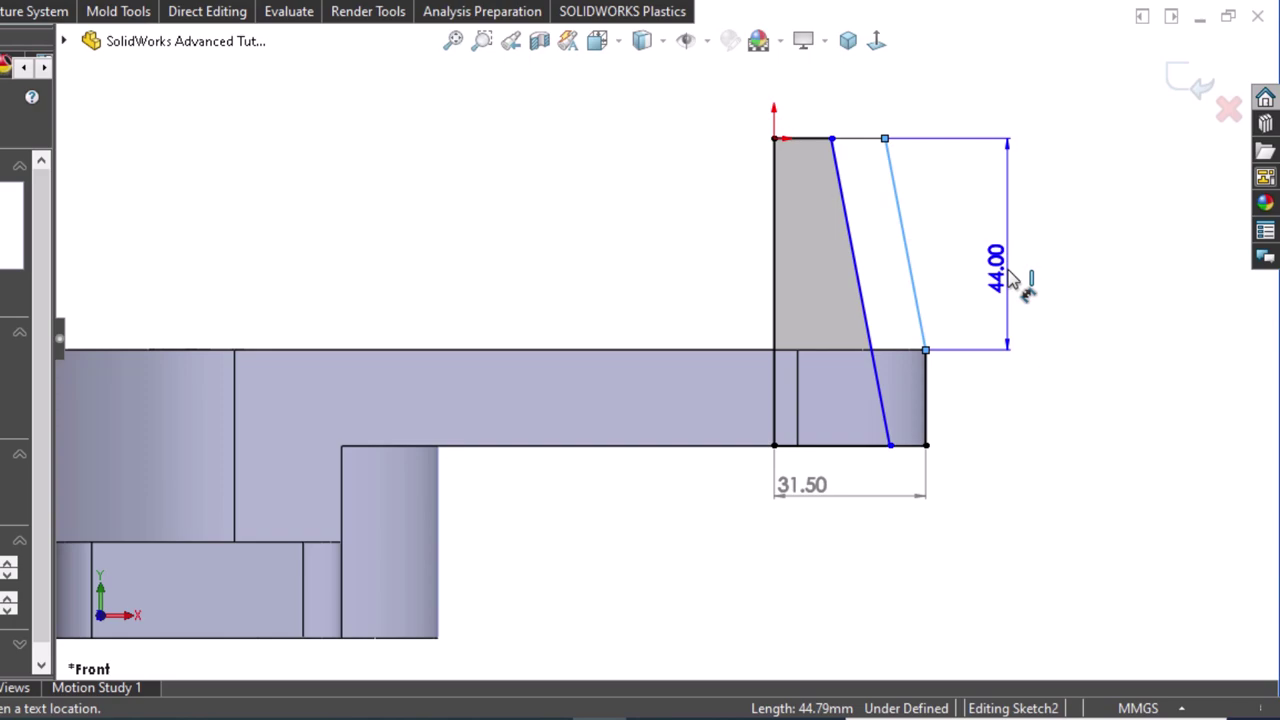
click(1030, 283)
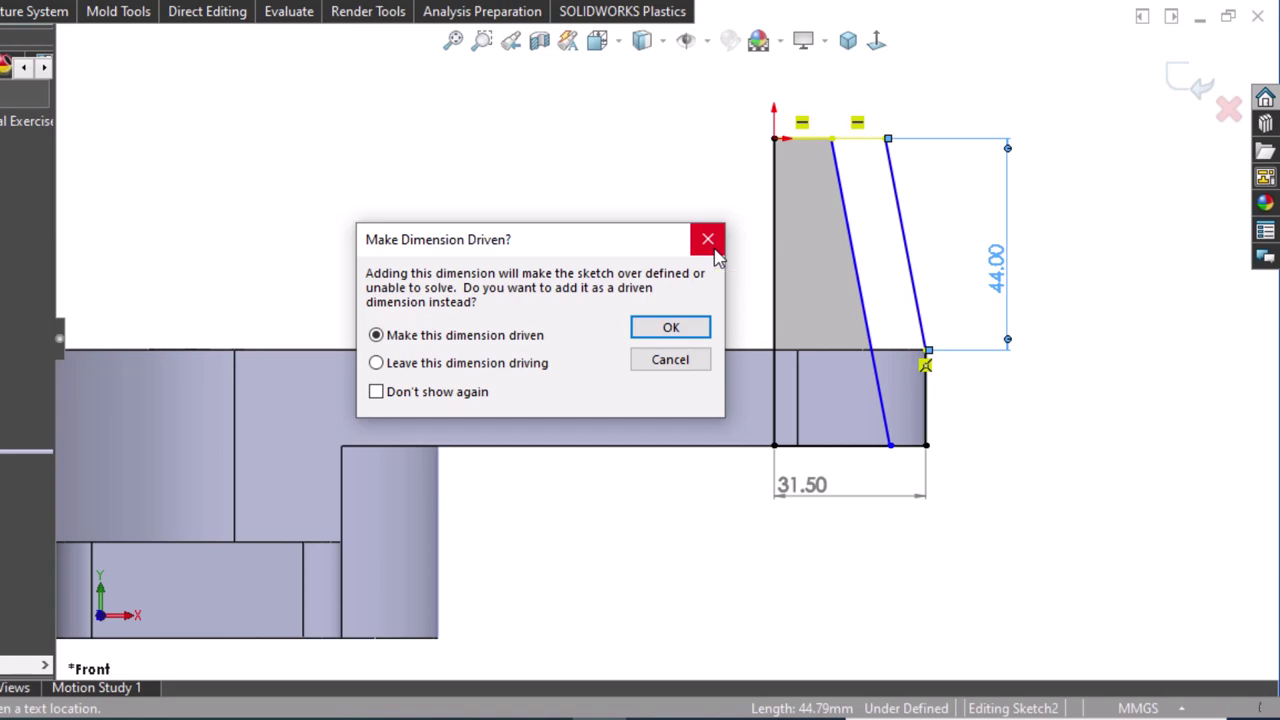
click(715, 252)
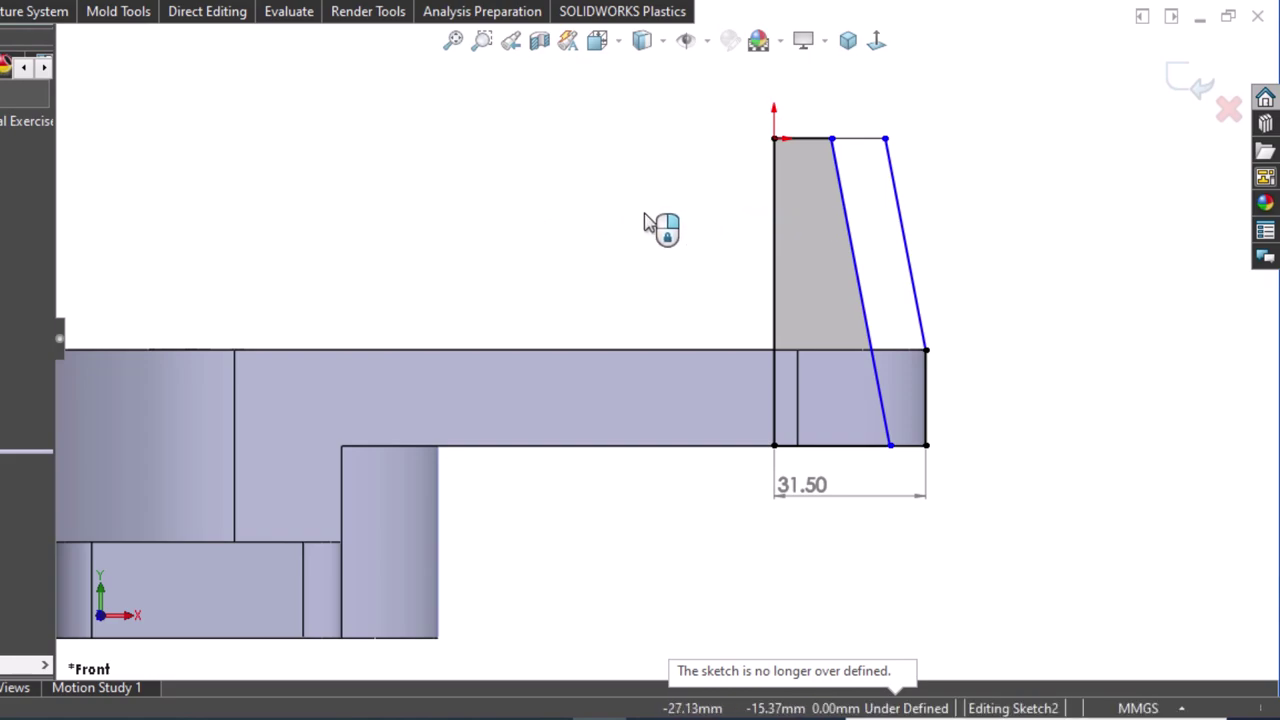
click(773, 218)
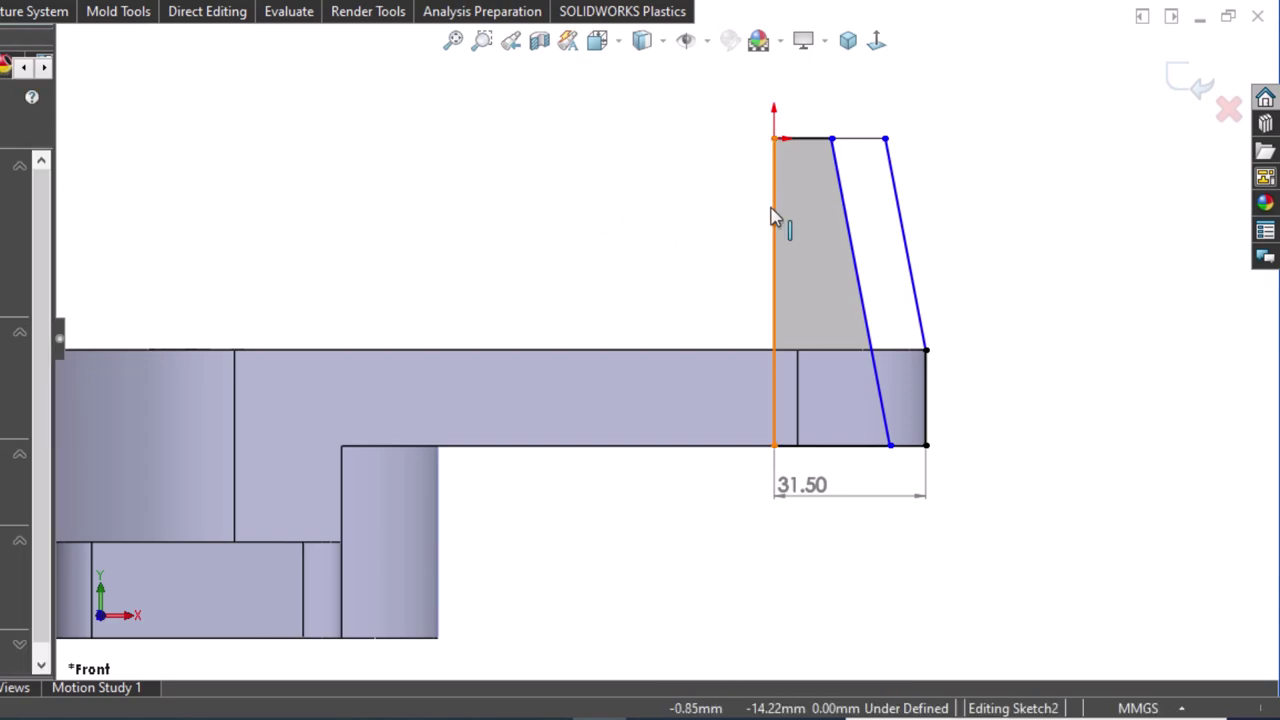
Make the rib's left edge a centerline and dimension the top corner 25 mm from it.
click(845, 158)
right_drag(577, 262, 574, 171)
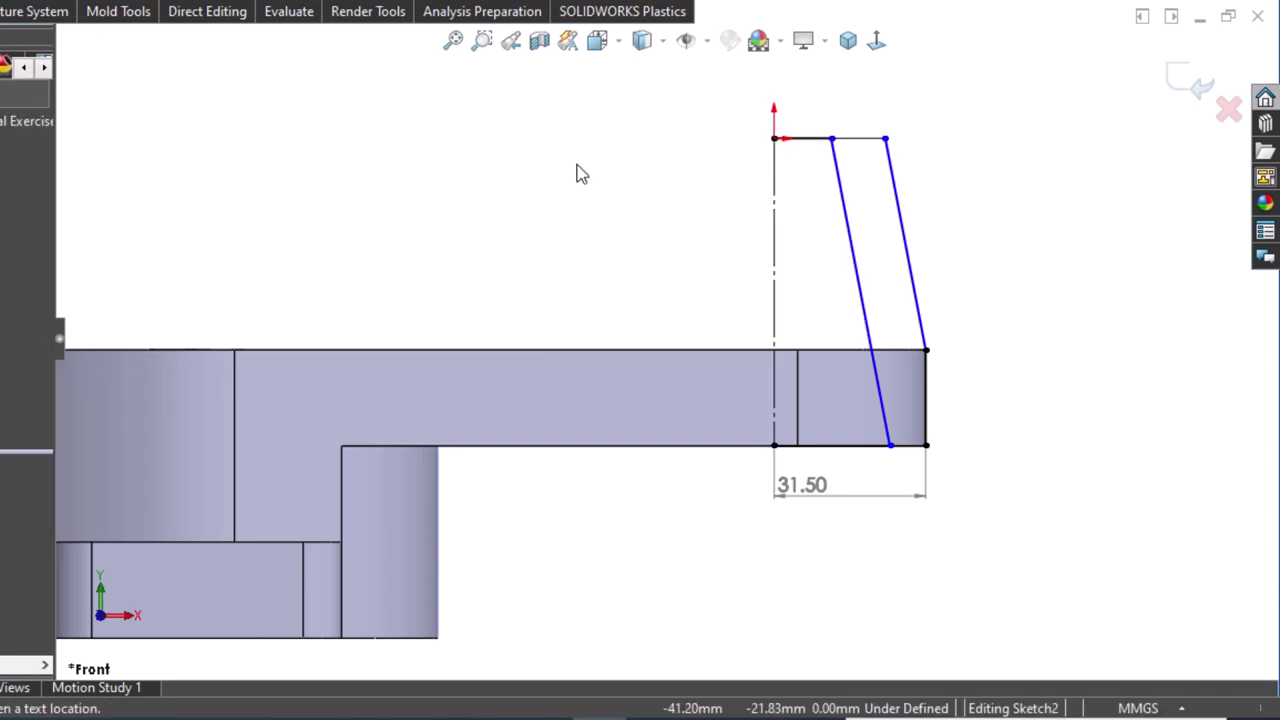
click(772, 197)
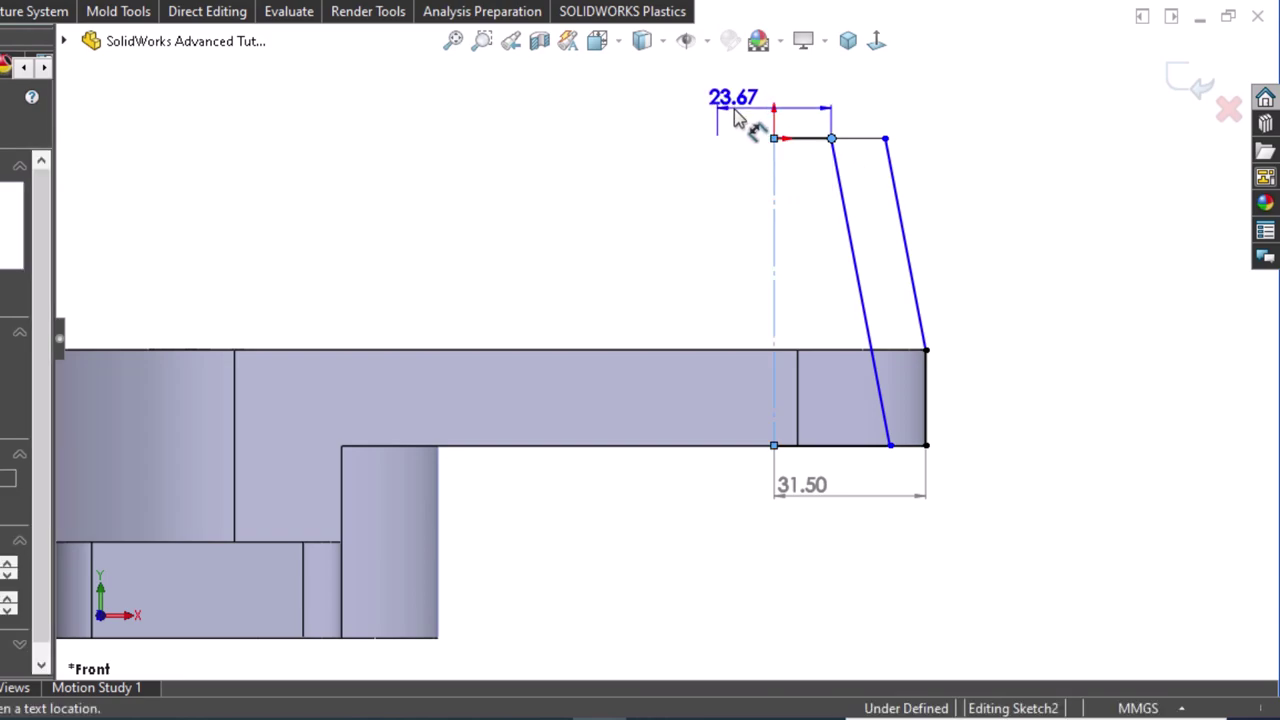
click(735, 114)
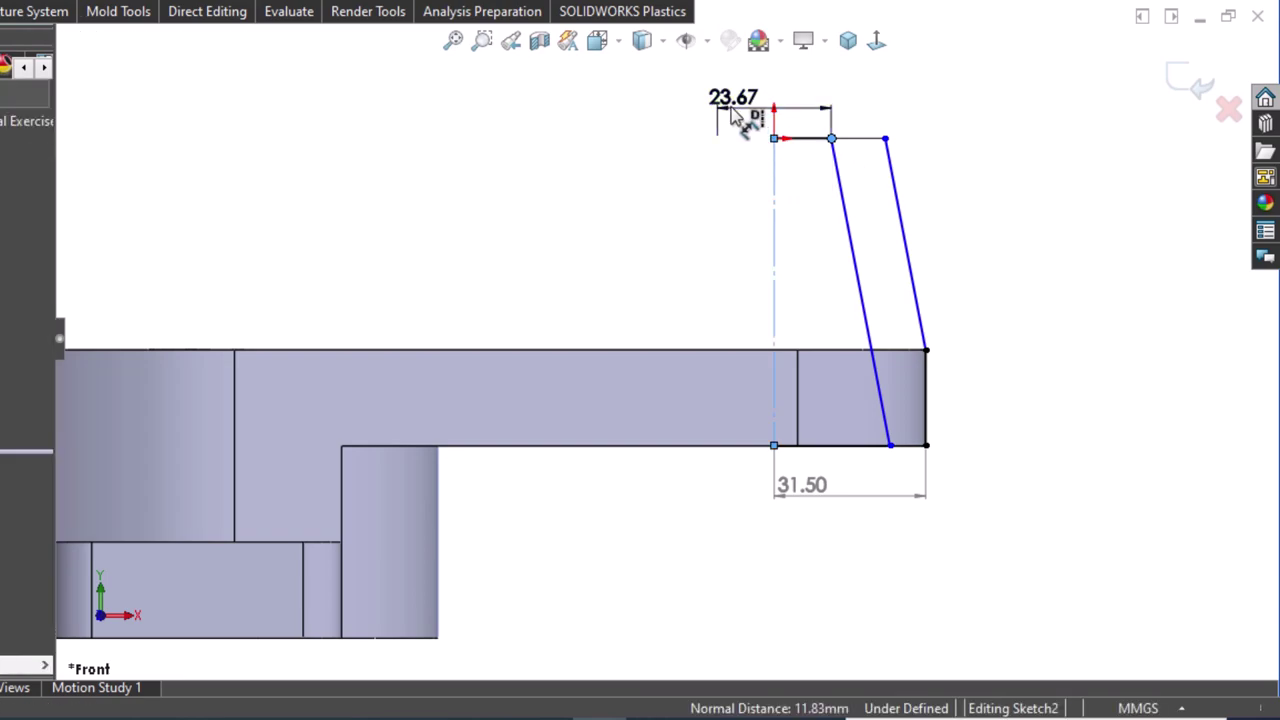
click(735, 114)
text(25)
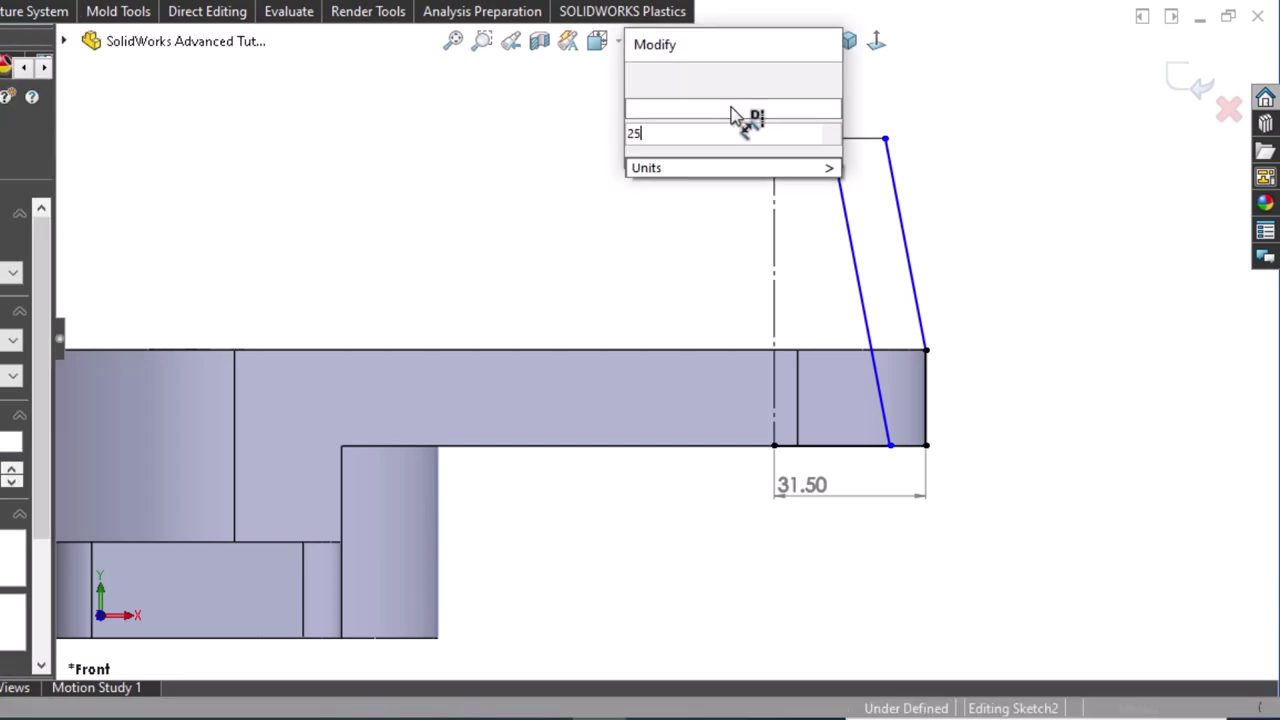
key(Escape)
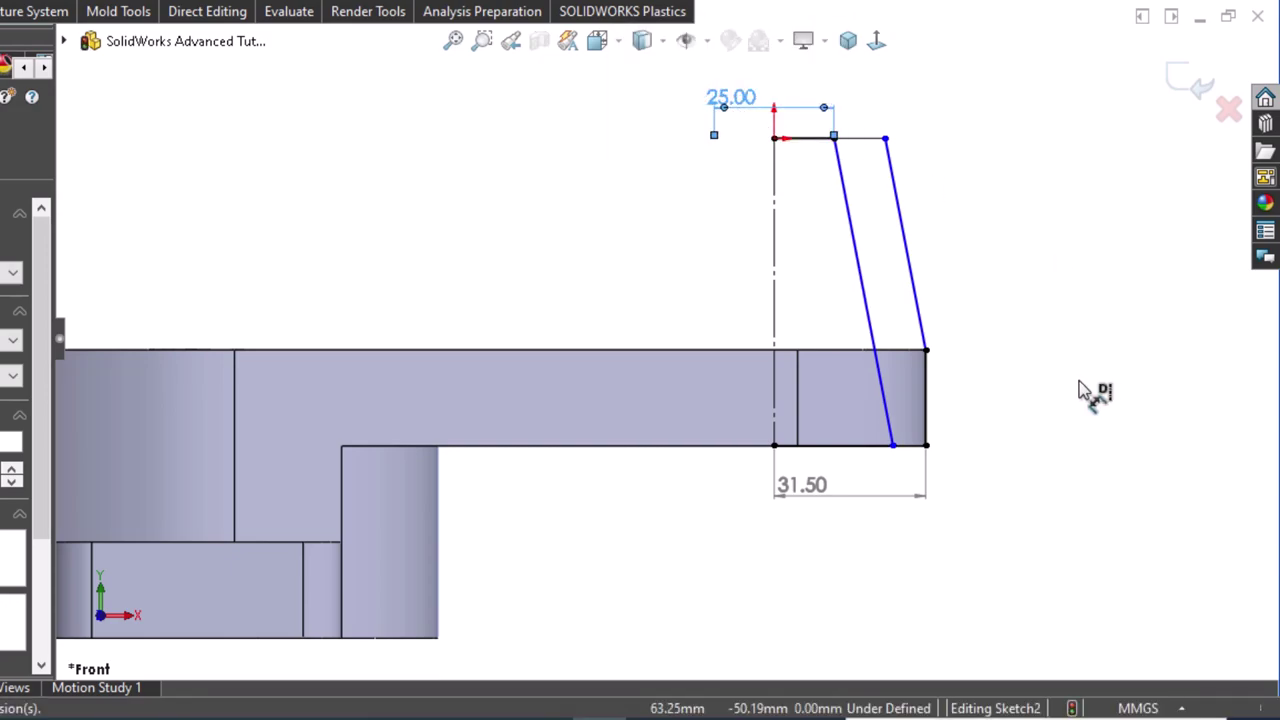
Dimension the slanted line's bottom endpoint 45 mm from the centerline.
click(892, 445)
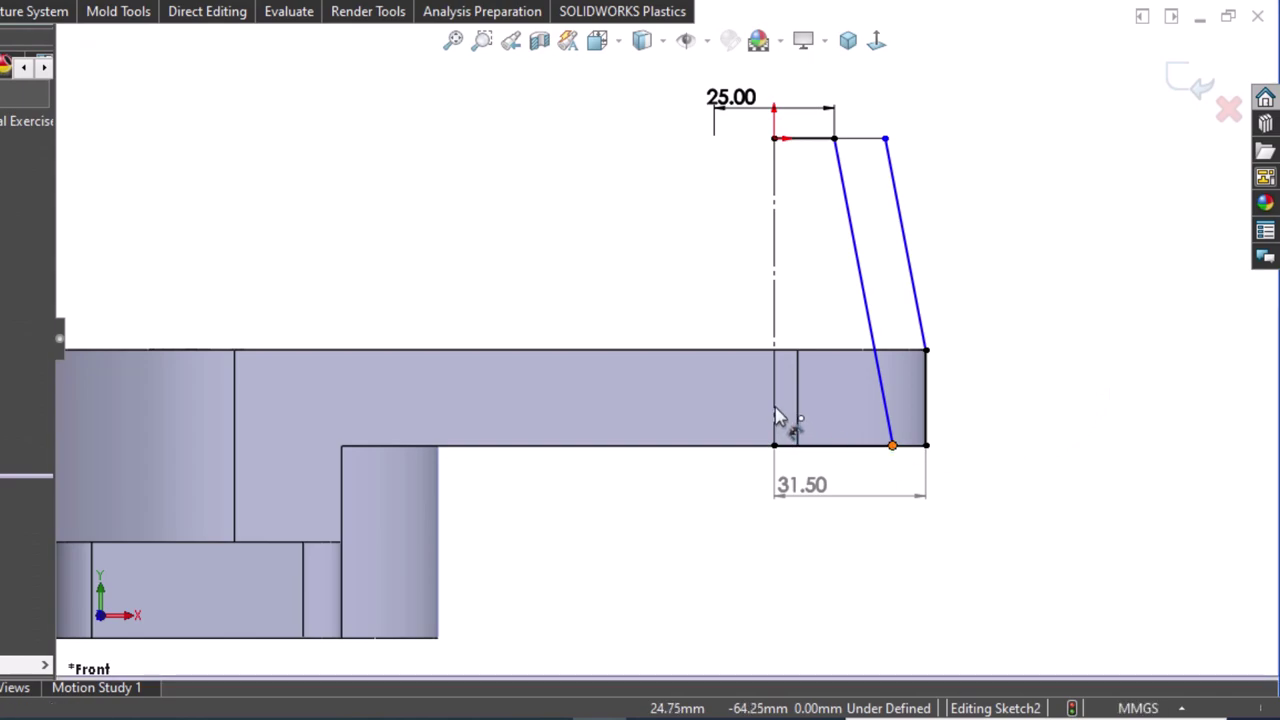
click(773, 420)
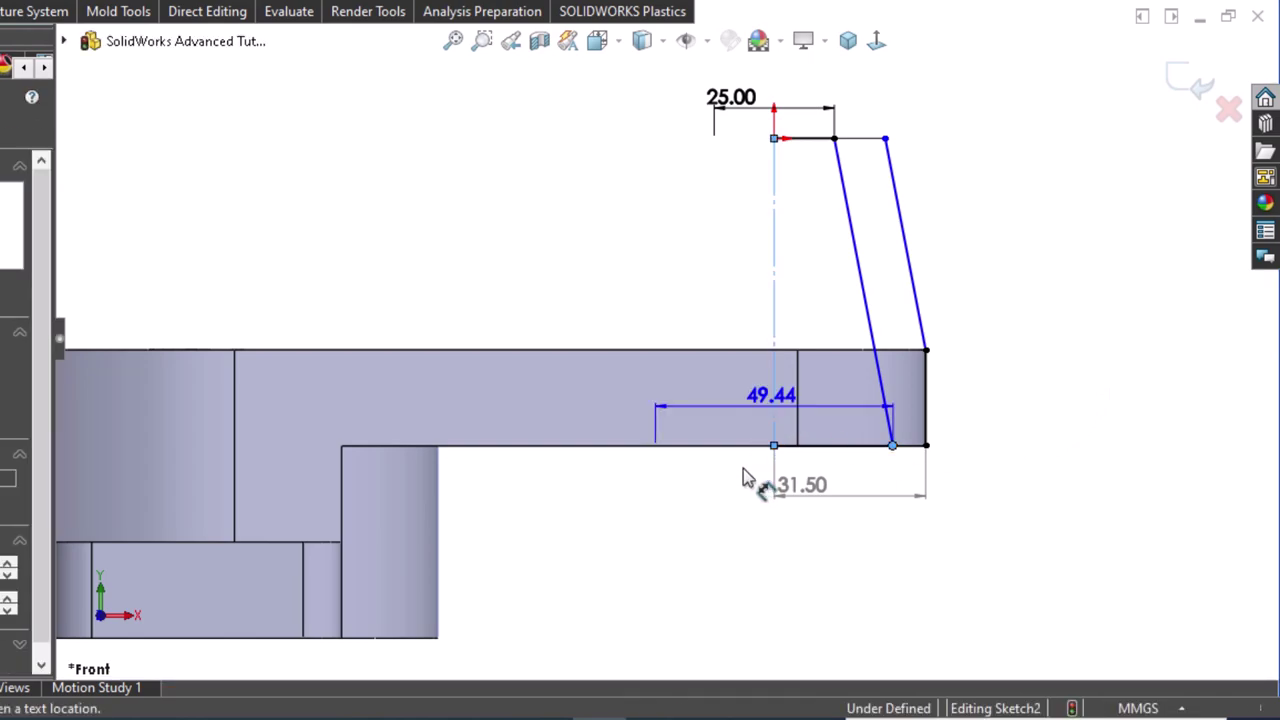
click(743, 470)
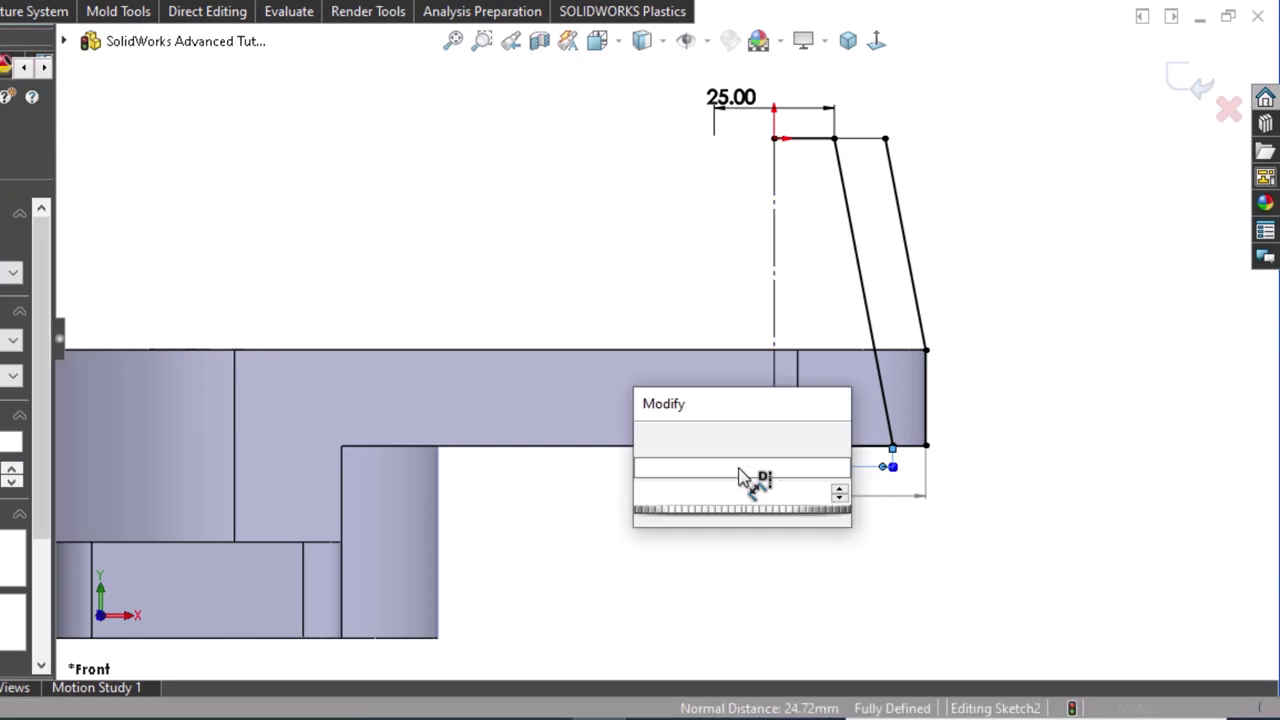
text(45)
key(Escape)
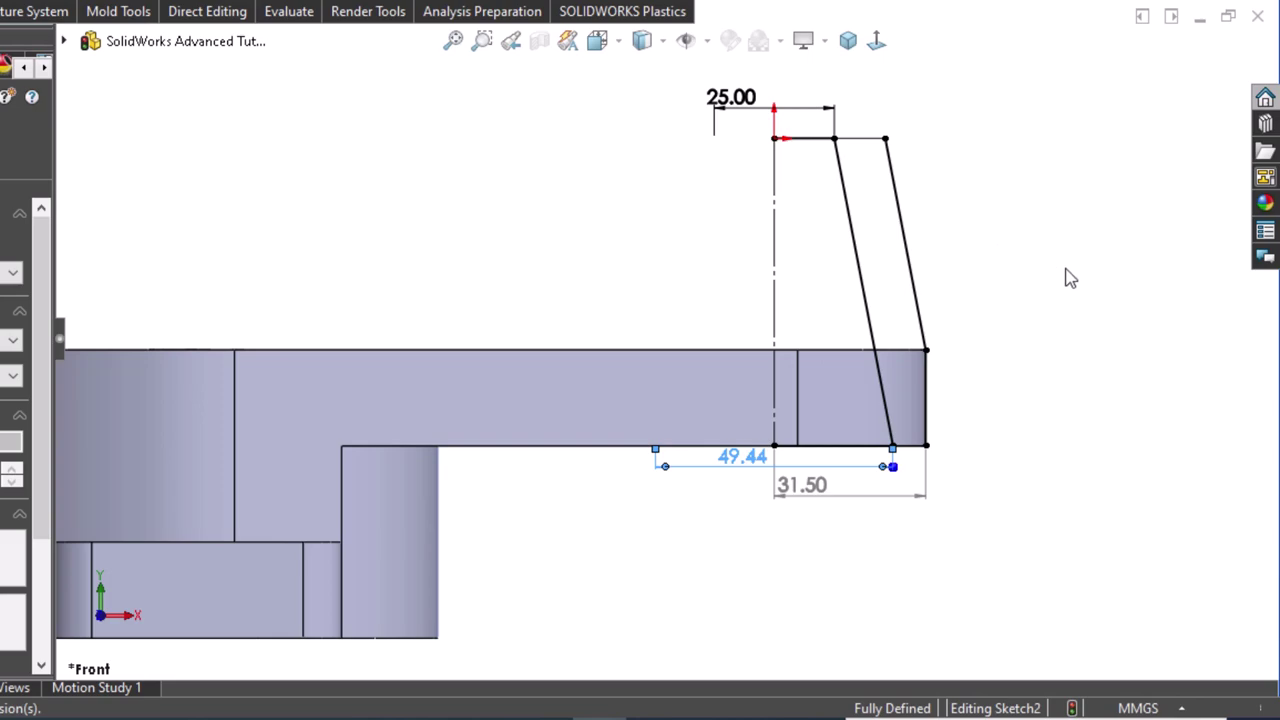
Inspect the outer sloped line, discard the extra 44.00 height dimension, and confirm the sloped lines are parallel.
click(924, 290)
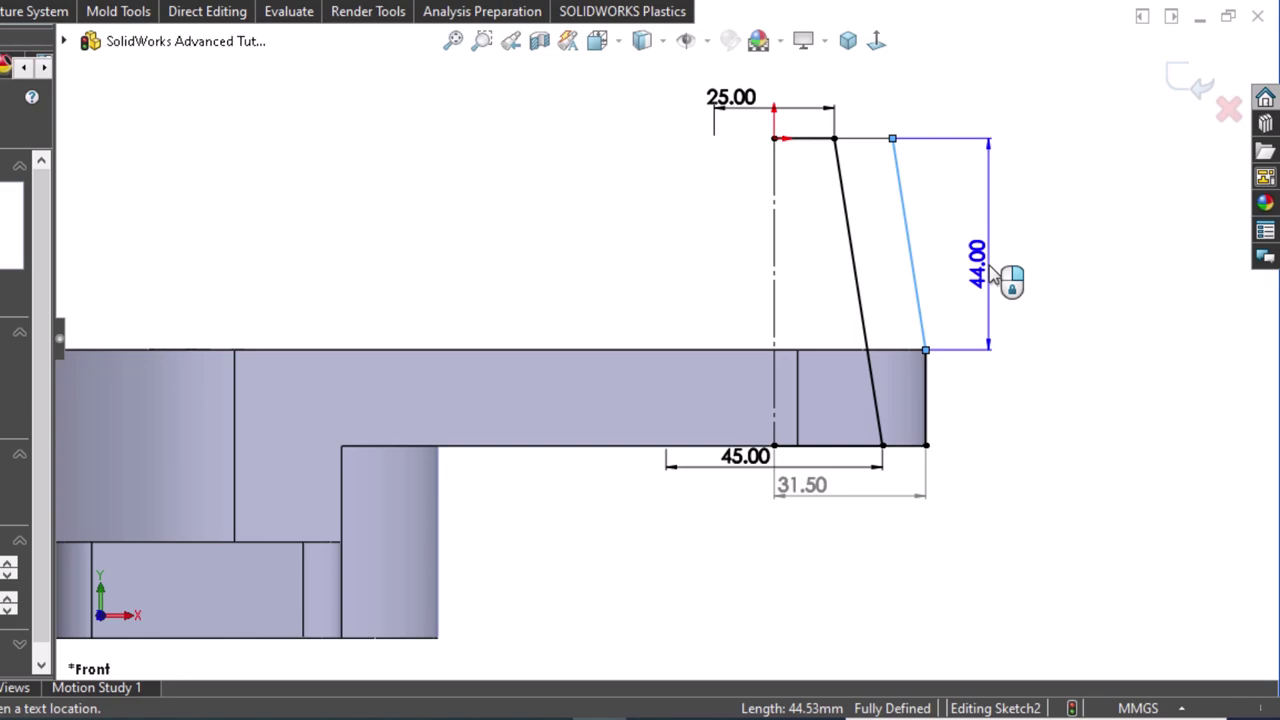
key(Escape)
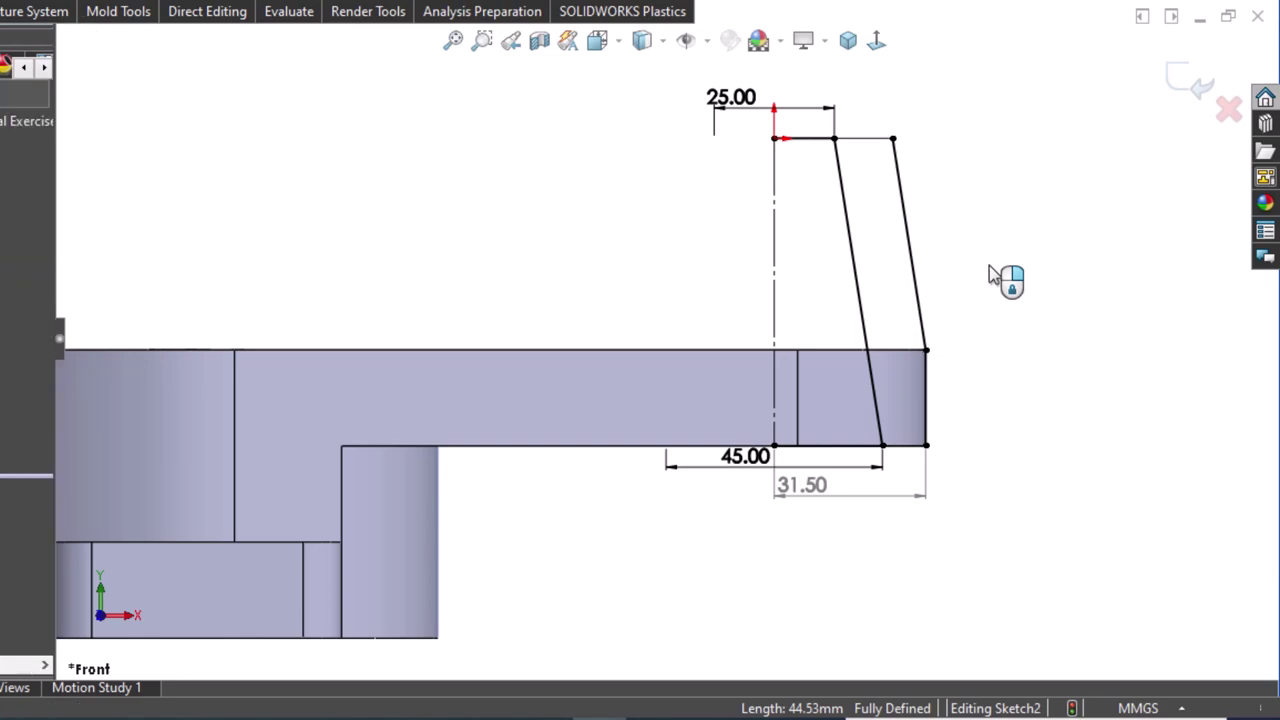
click(918, 250)
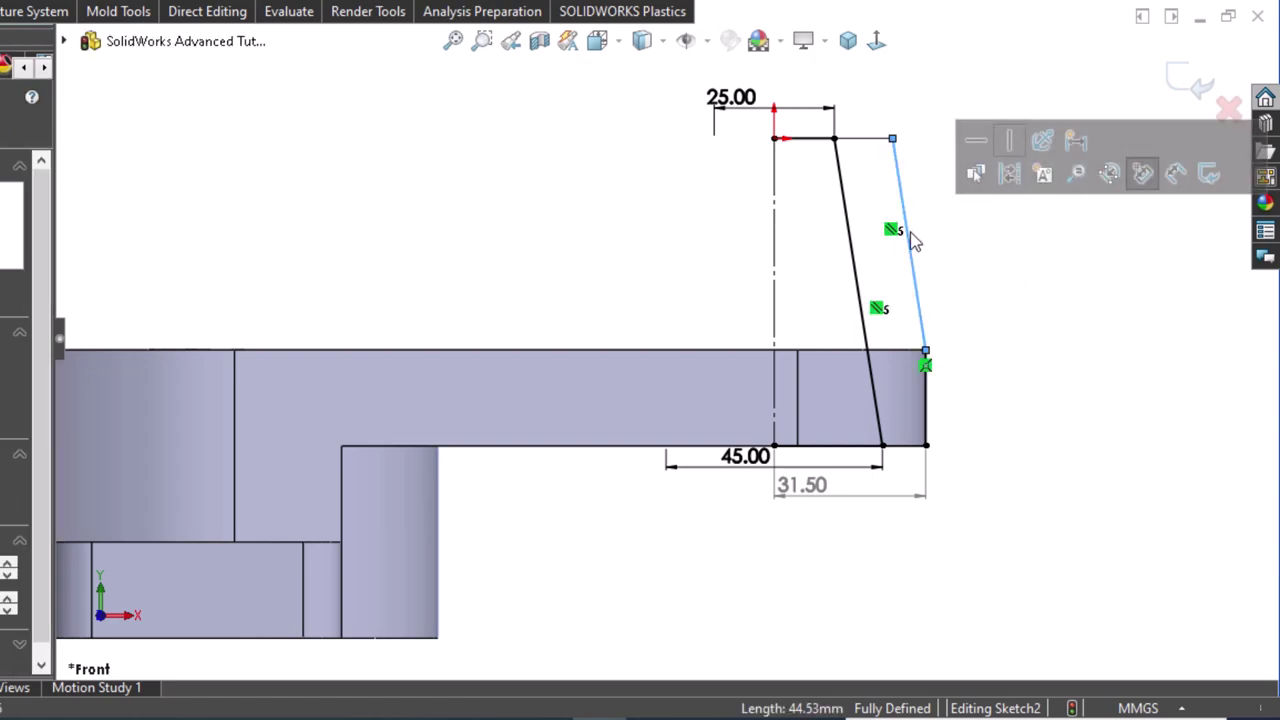
click(995, 271)
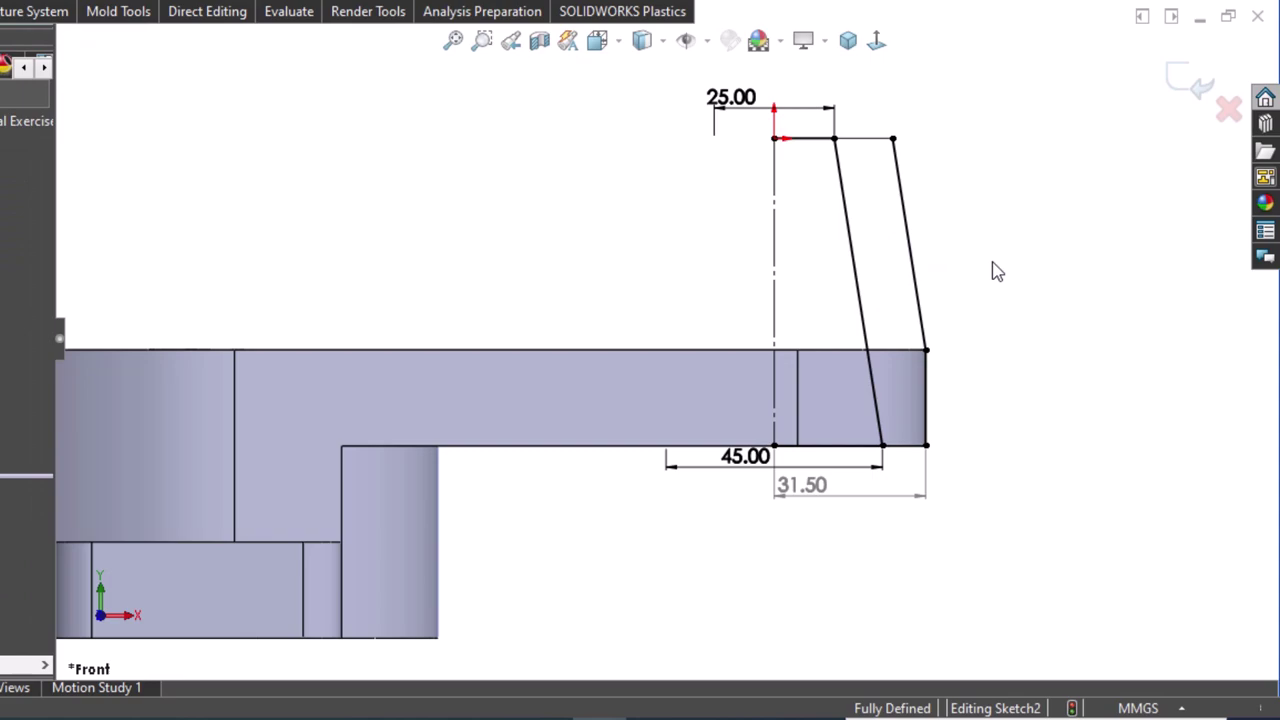
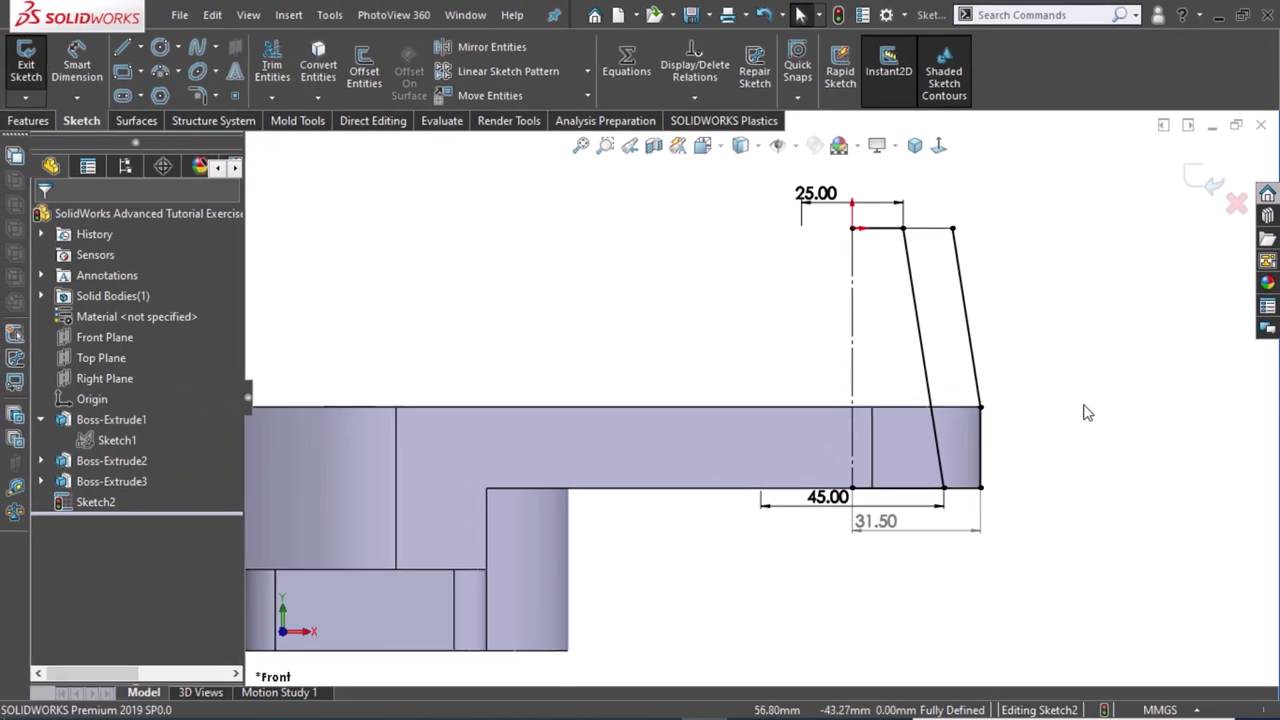
Revolve the slanted sketch region 360° about Line1 to create the hollow tapered boss Revolve1.
key(z)
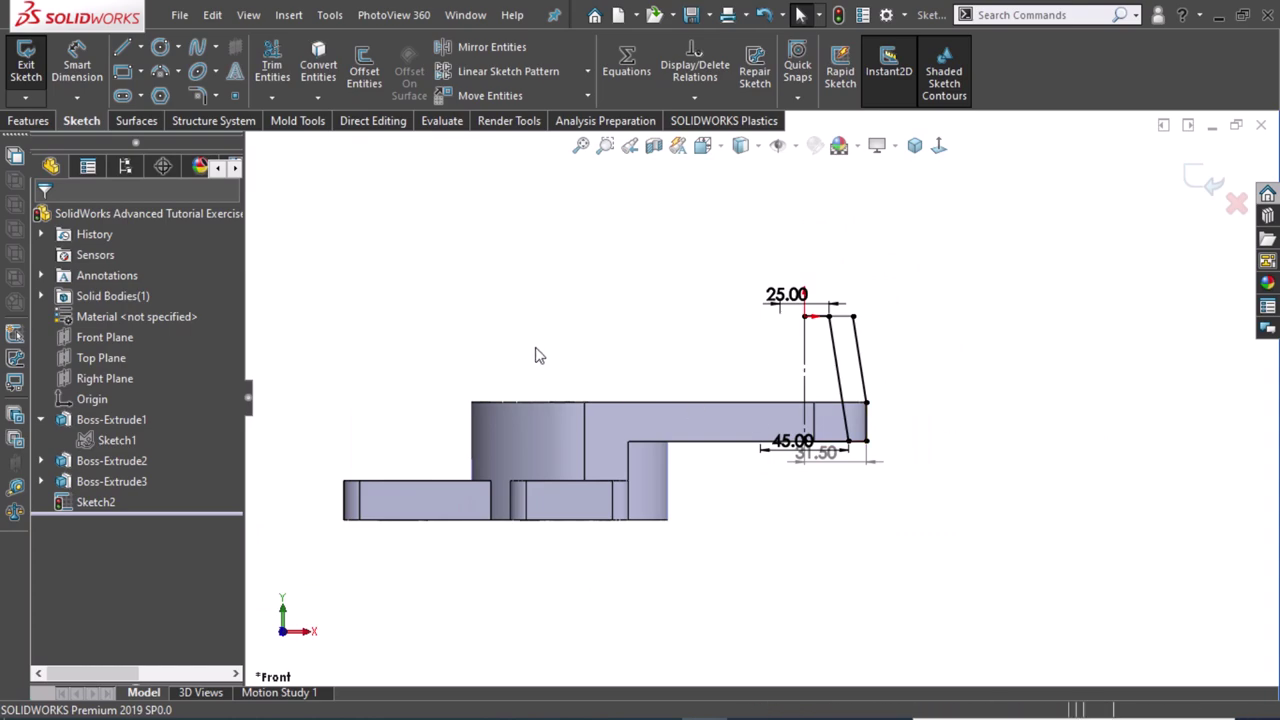
mouse_move(534, 351)
middle_down()
mouse_move(543, 414)
mouse_move(567, 436)
middle_up()
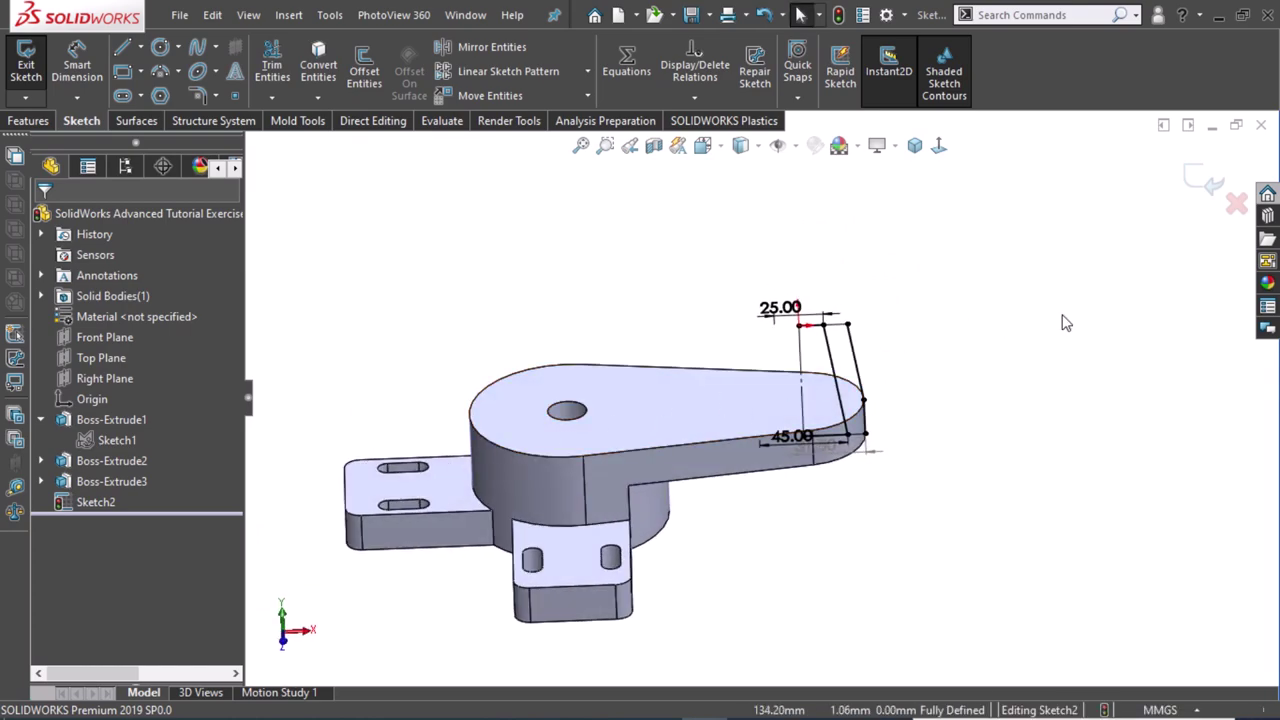
scroll(914, 449, down, 1)
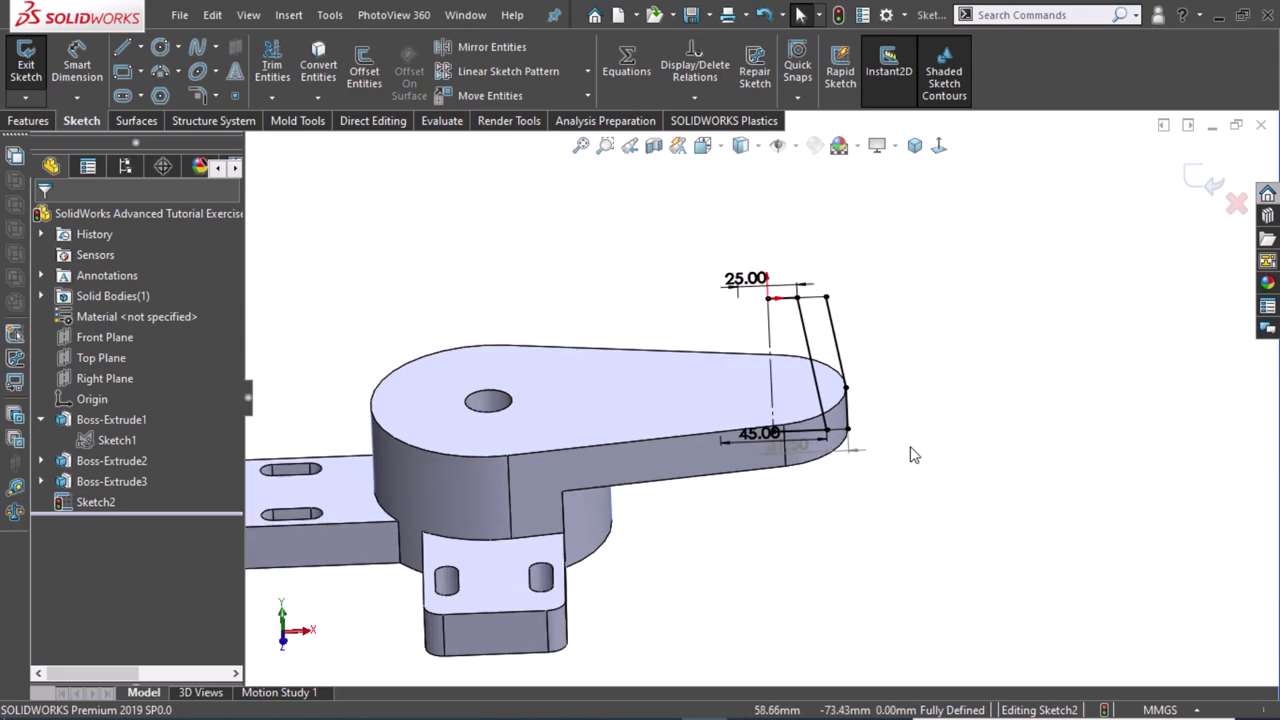
scroll(885, 438, down, 1)
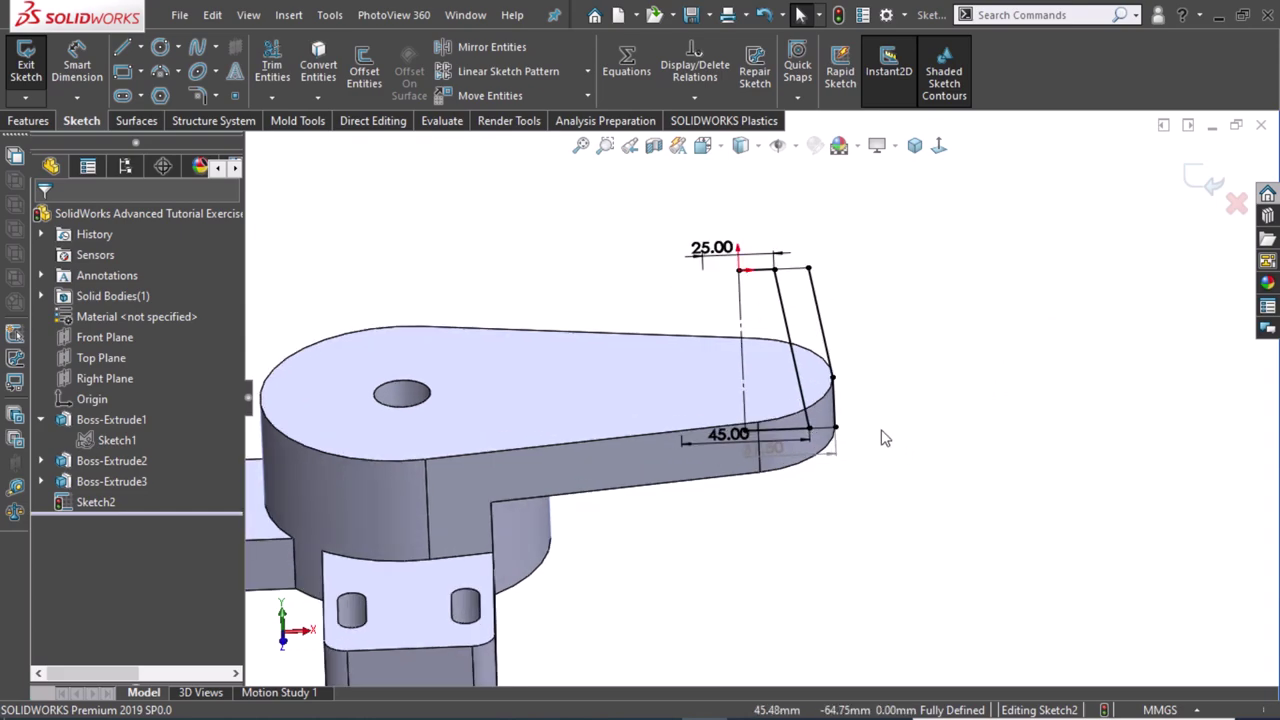
click(28, 120)
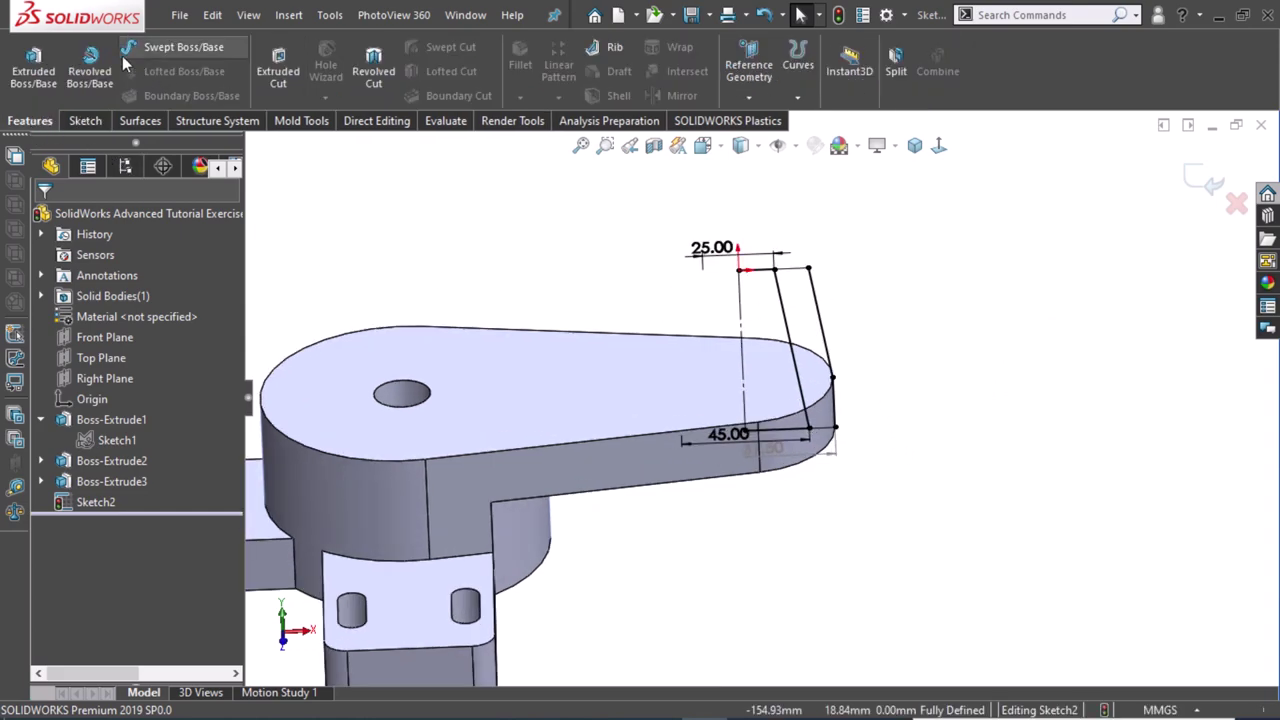
click(90, 65)
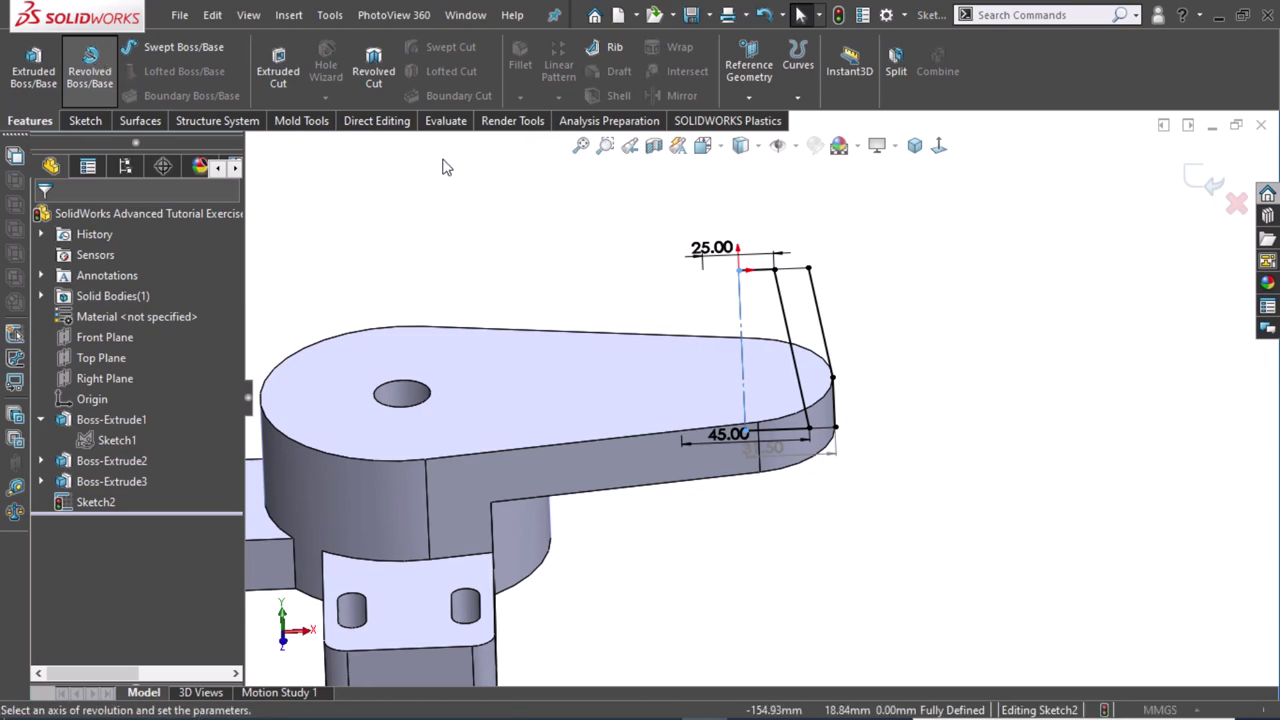
click(798, 288)
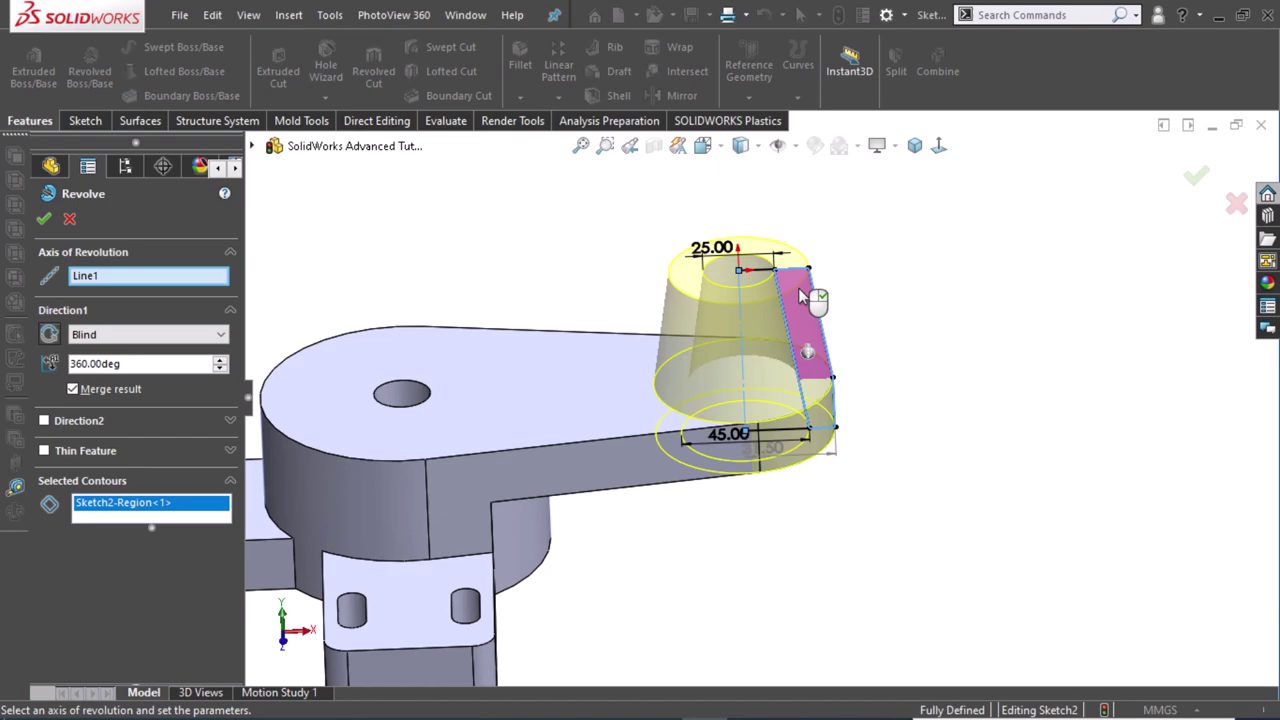
click(43, 220)
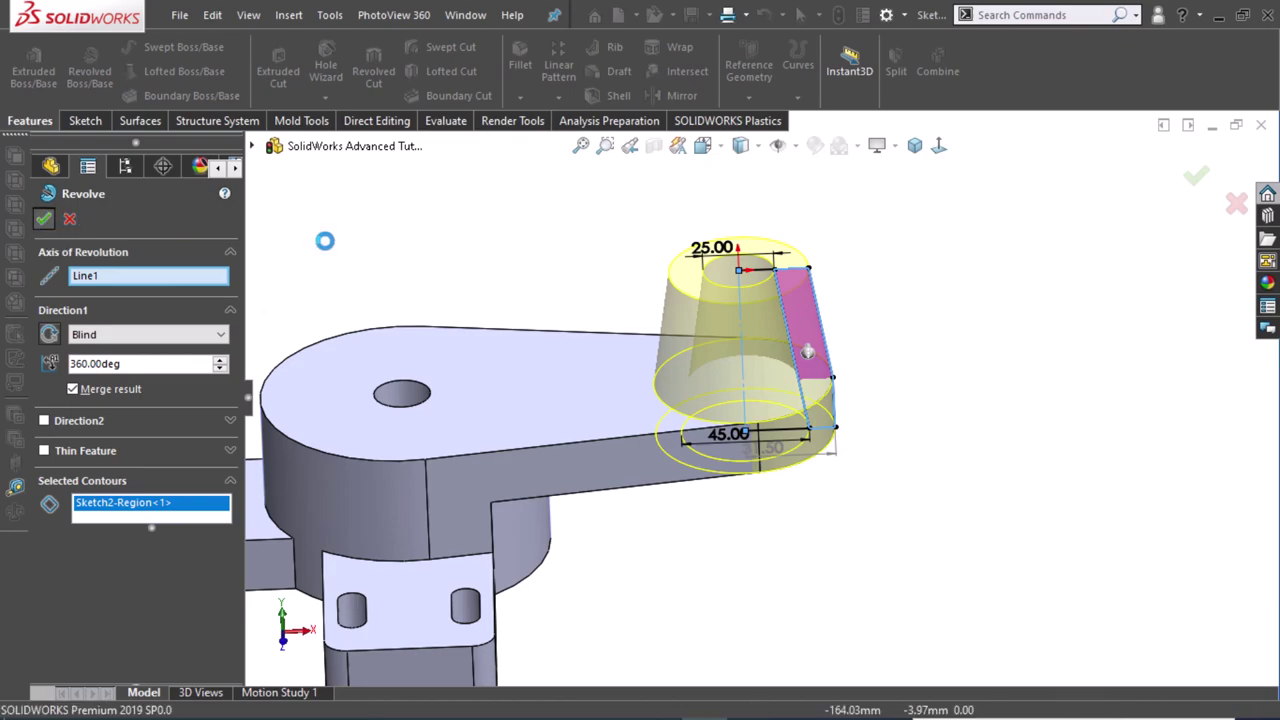
Revolve-cut Sketch2's inner region 360° so the centre hole runs through the arm.
click(463, 247)
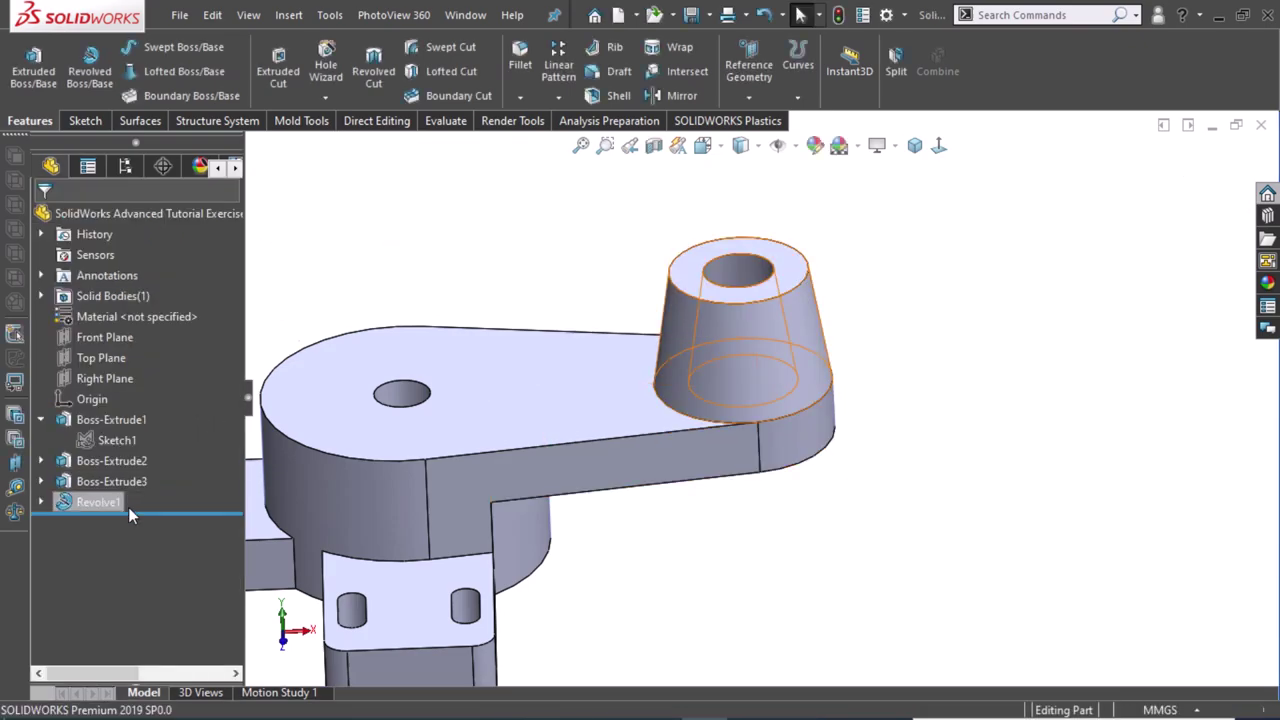
click(40, 502)
click(106, 524)
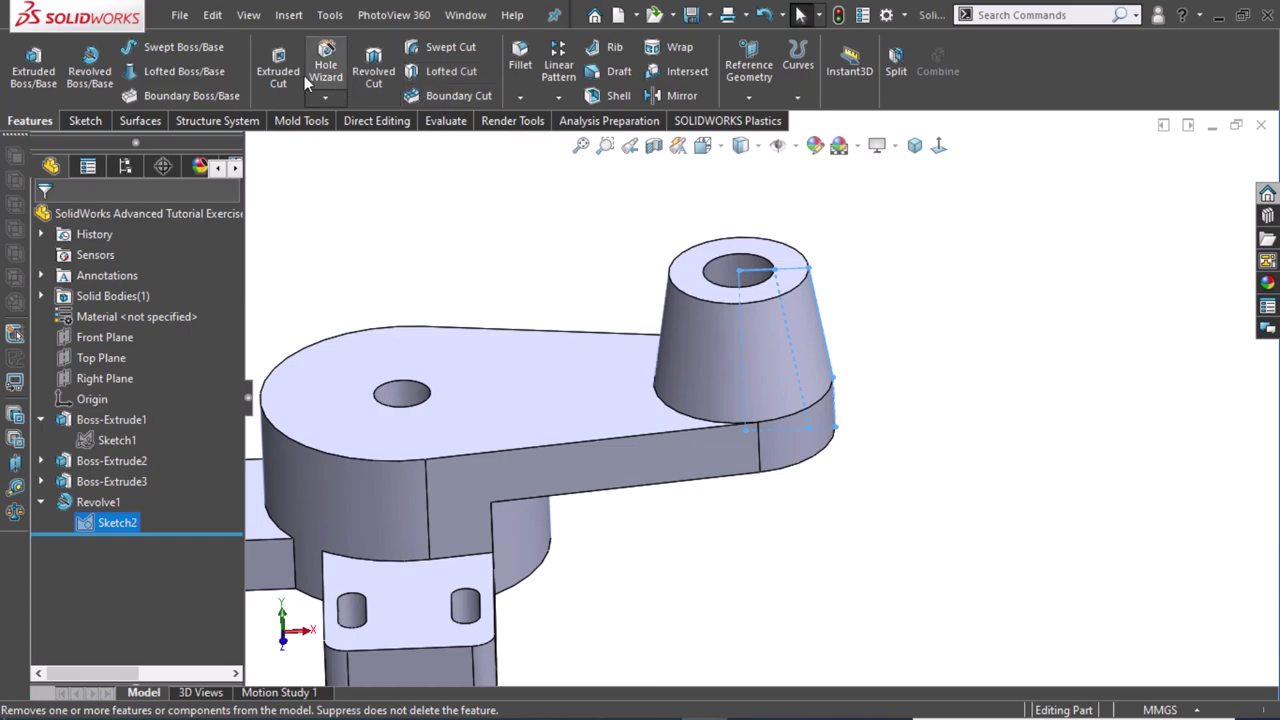
click(371, 74)
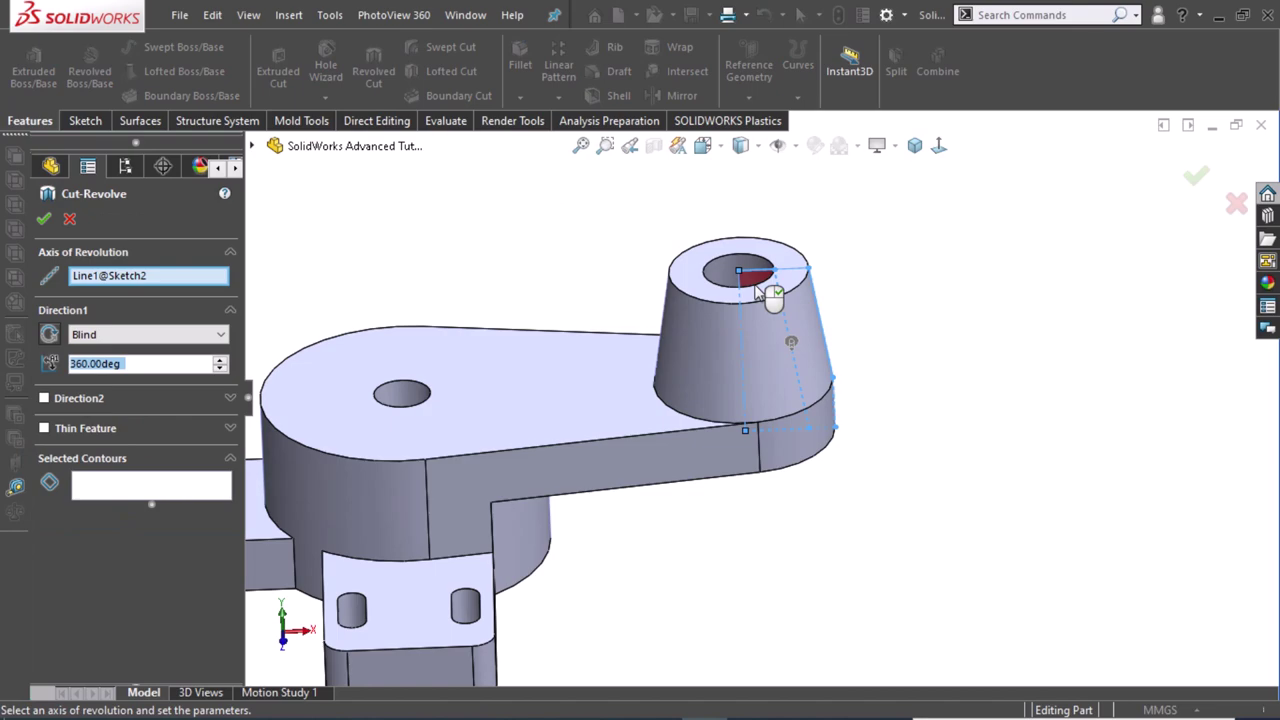
click(758, 290)
mouse_move(586, 334)
middle_down()
mouse_move(569, 245)
mouse_move(563, 278)
middle_up()
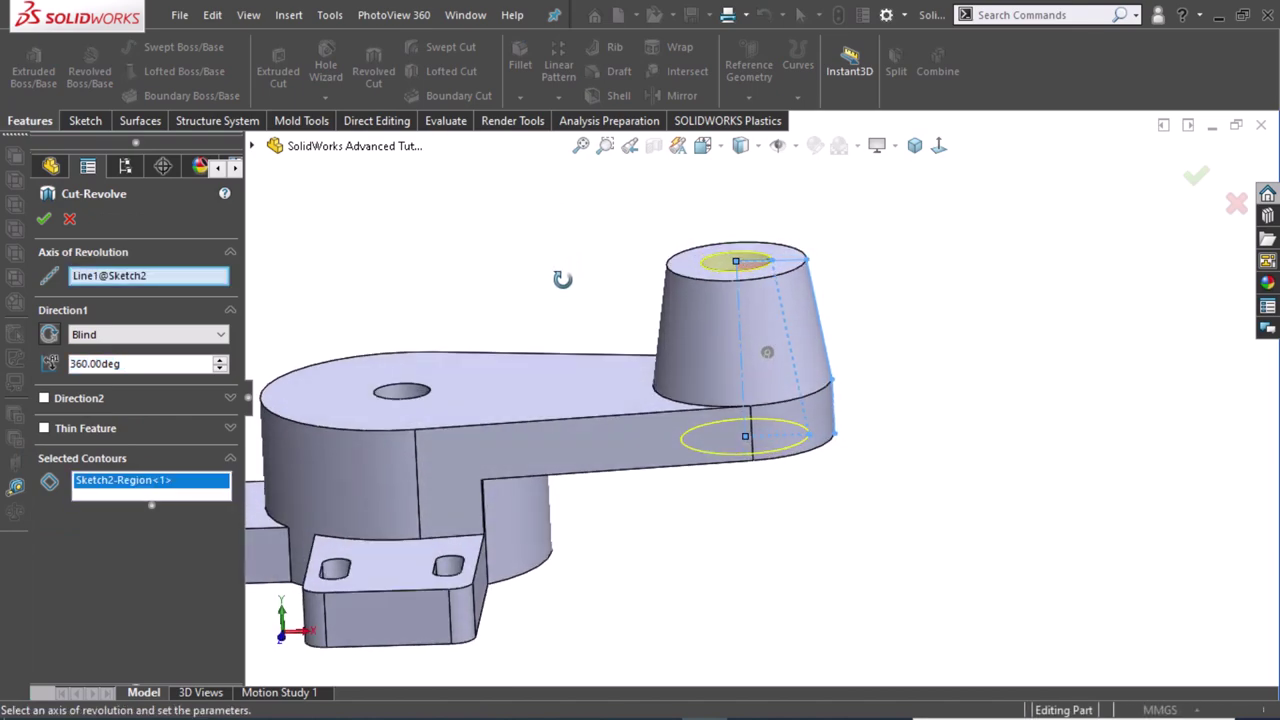
click(45, 221)
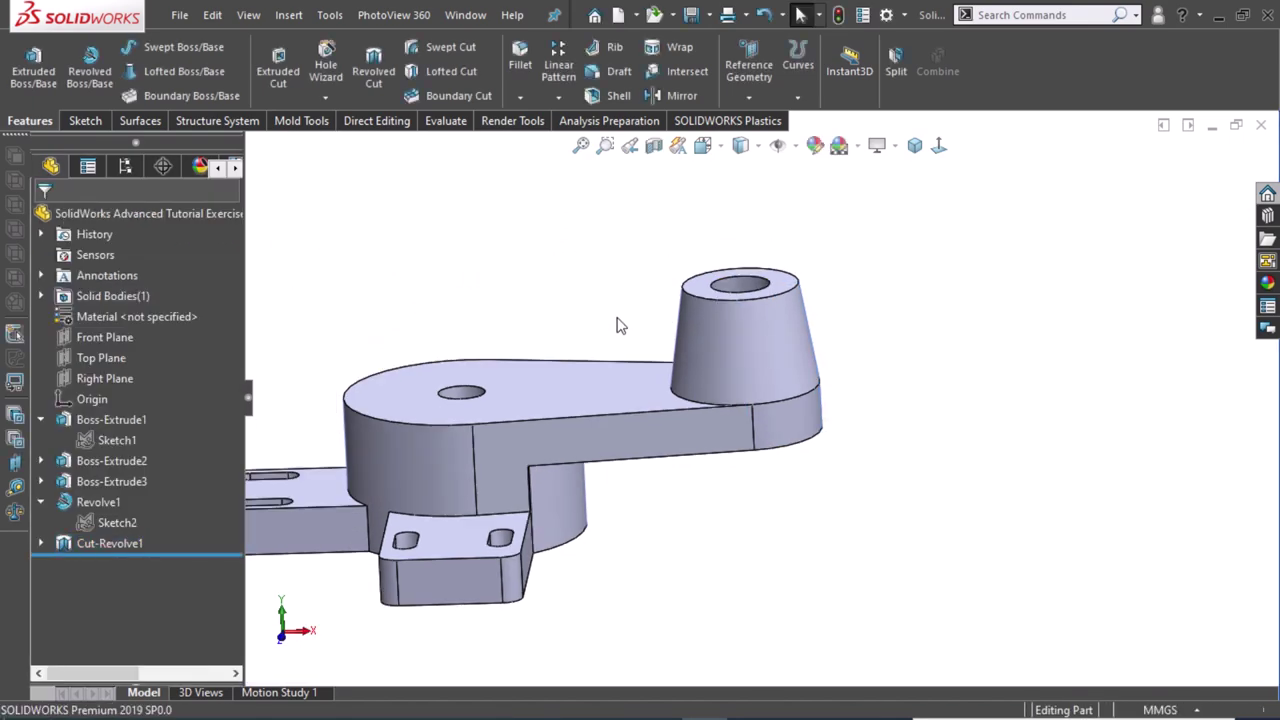
Edit Boss-Extrude1 and change its From Offset from 104 mm to 103 mm.
middle_drag(639, 297, 463, 360)
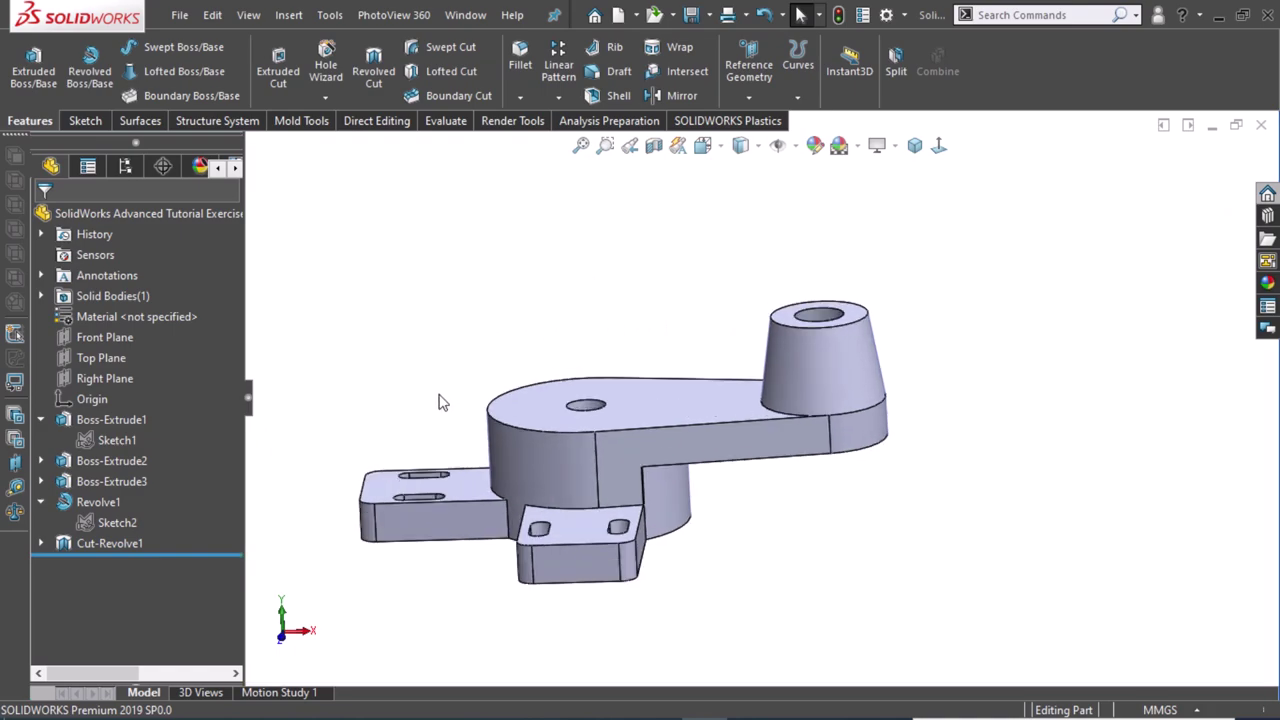
click(117, 425)
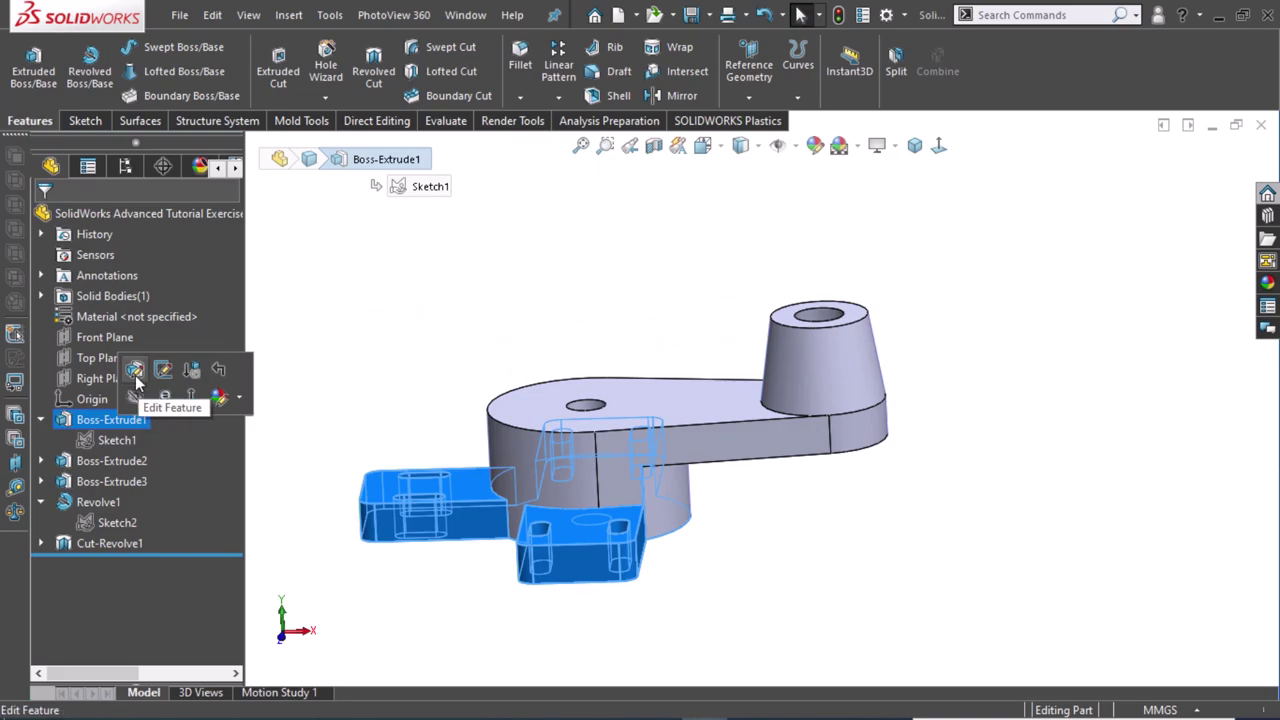
click(137, 377)
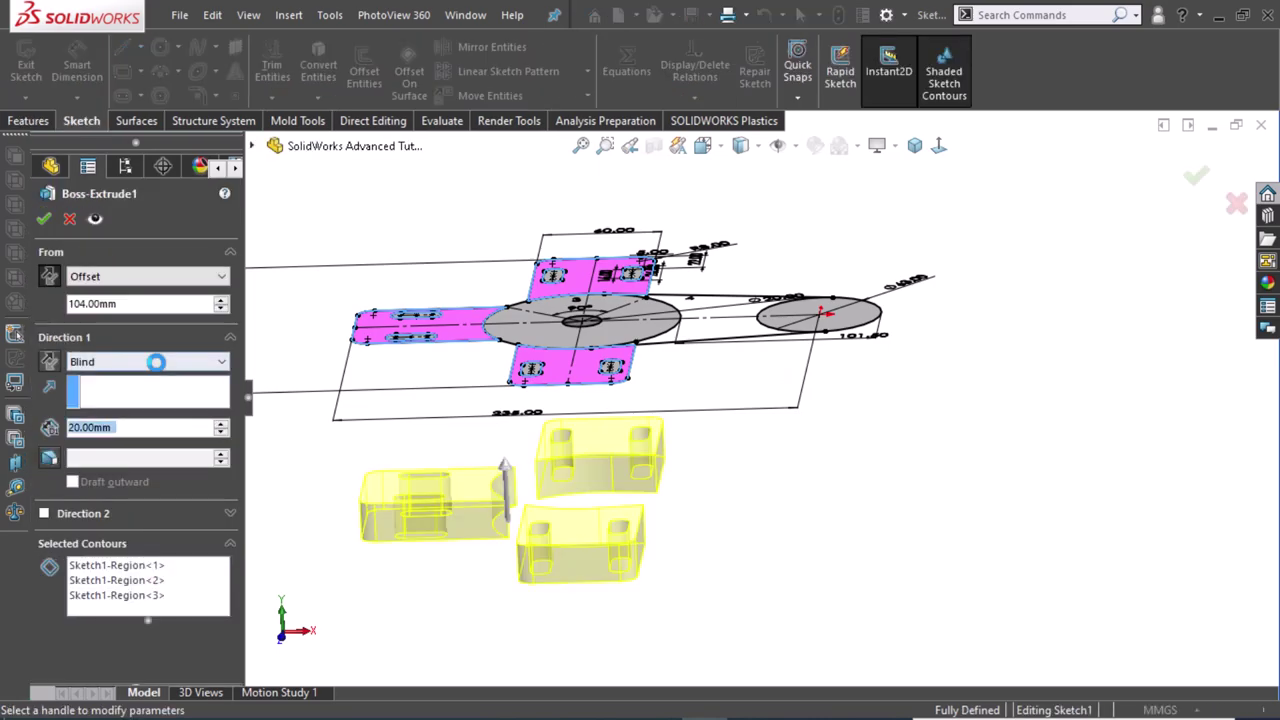
click(90, 304)
click(84, 306)
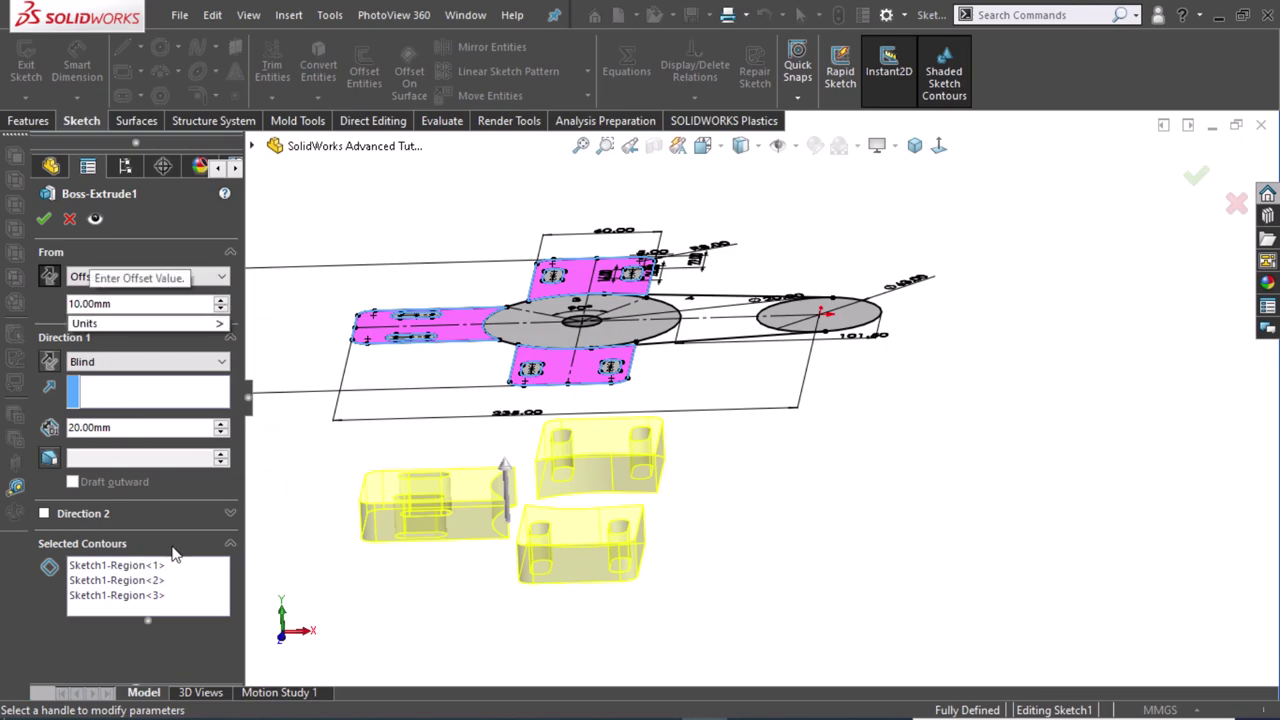
text(3)
key(Return)
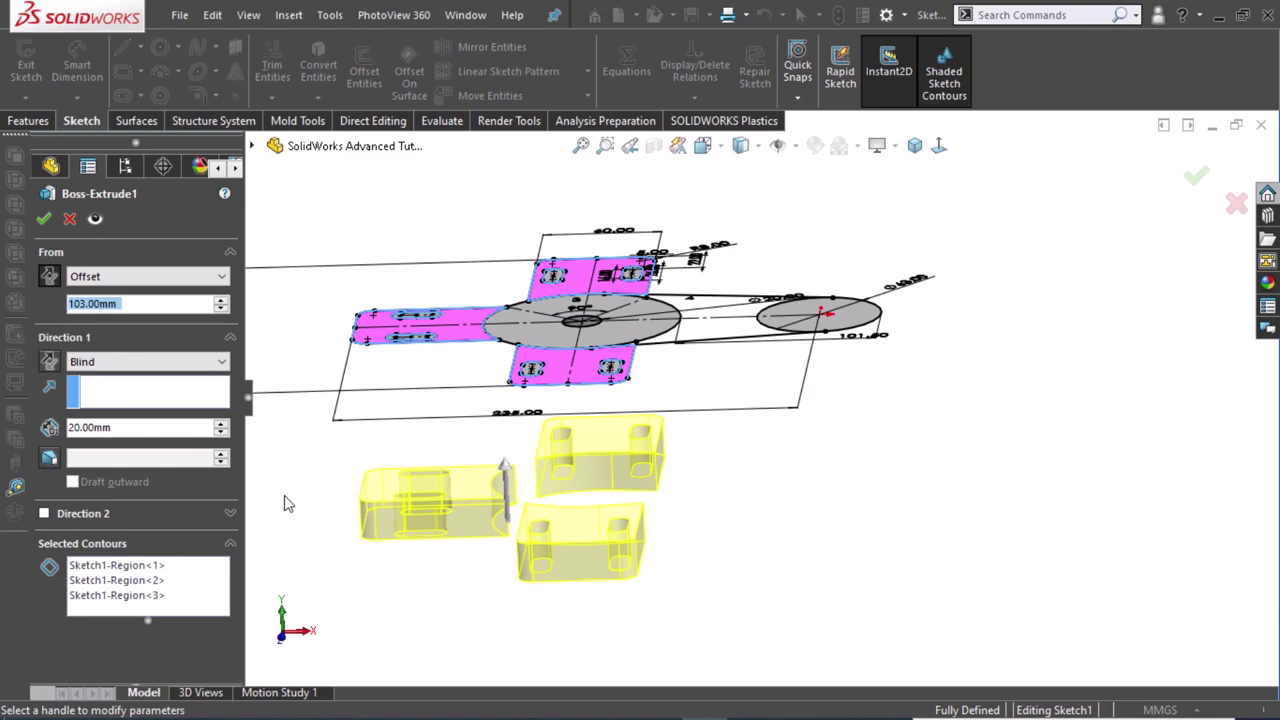
click(41, 221)
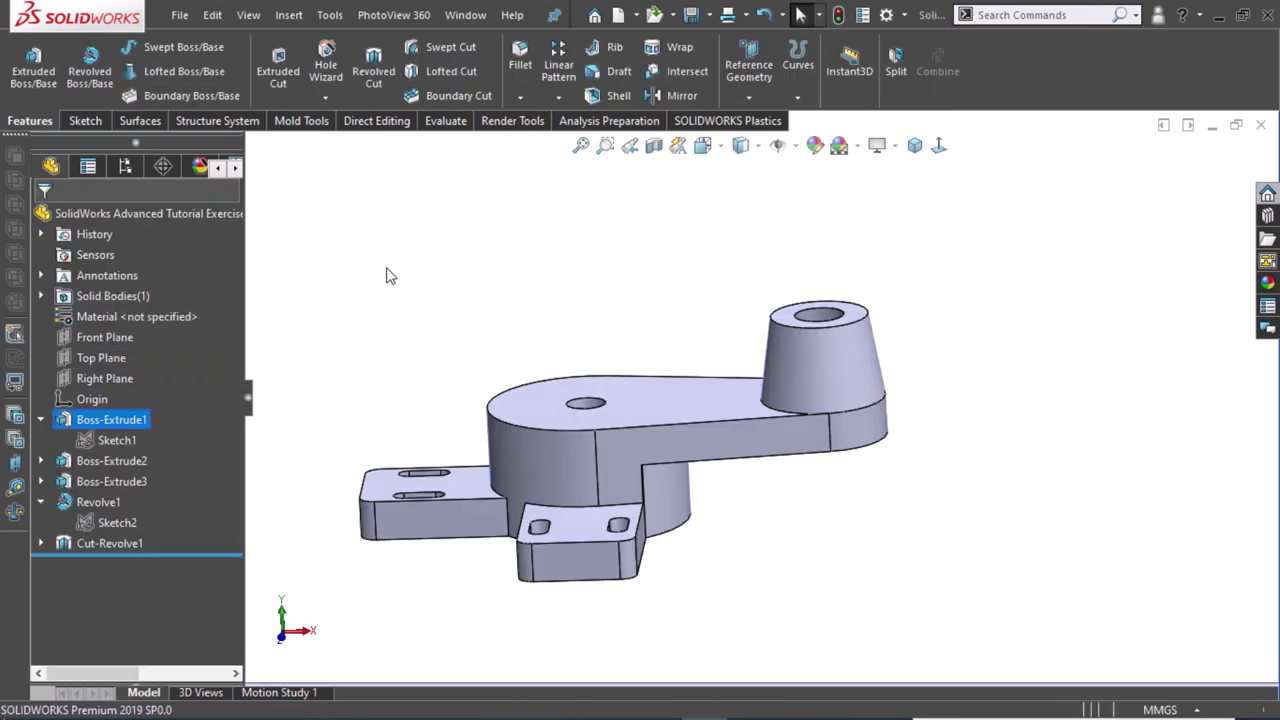
click(110, 460)
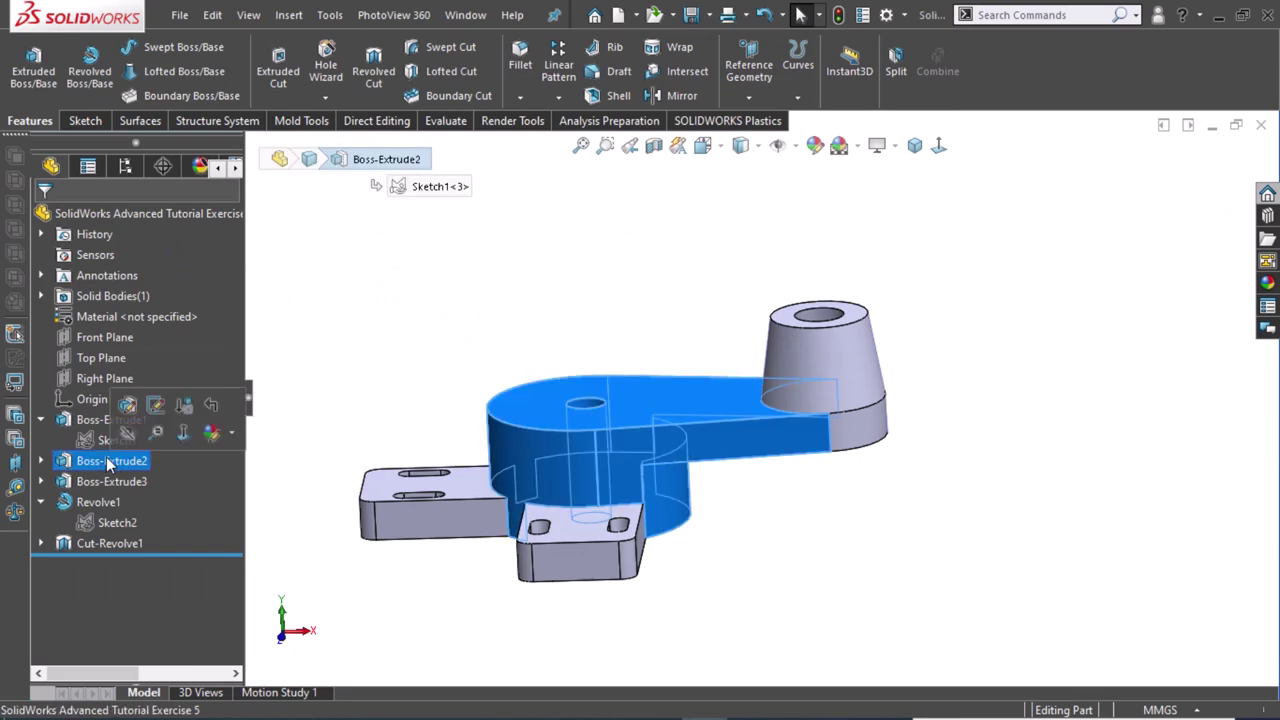
middle_drag(362, 446, 386, 243)
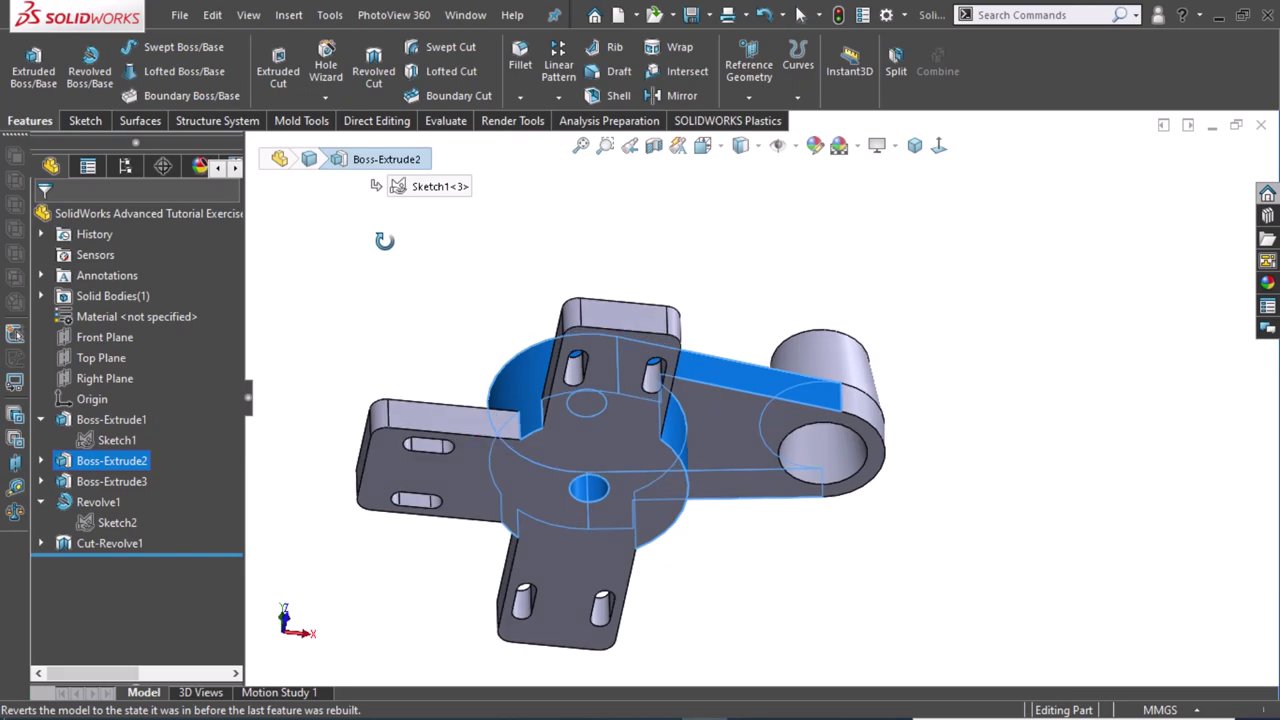
click(395, 280)
mouse_move(406, 320)
middle_down()
mouse_move(410, 252)
mouse_move(409, 383)
mouse_move(385, 498)
middle_up()
click(104, 459)
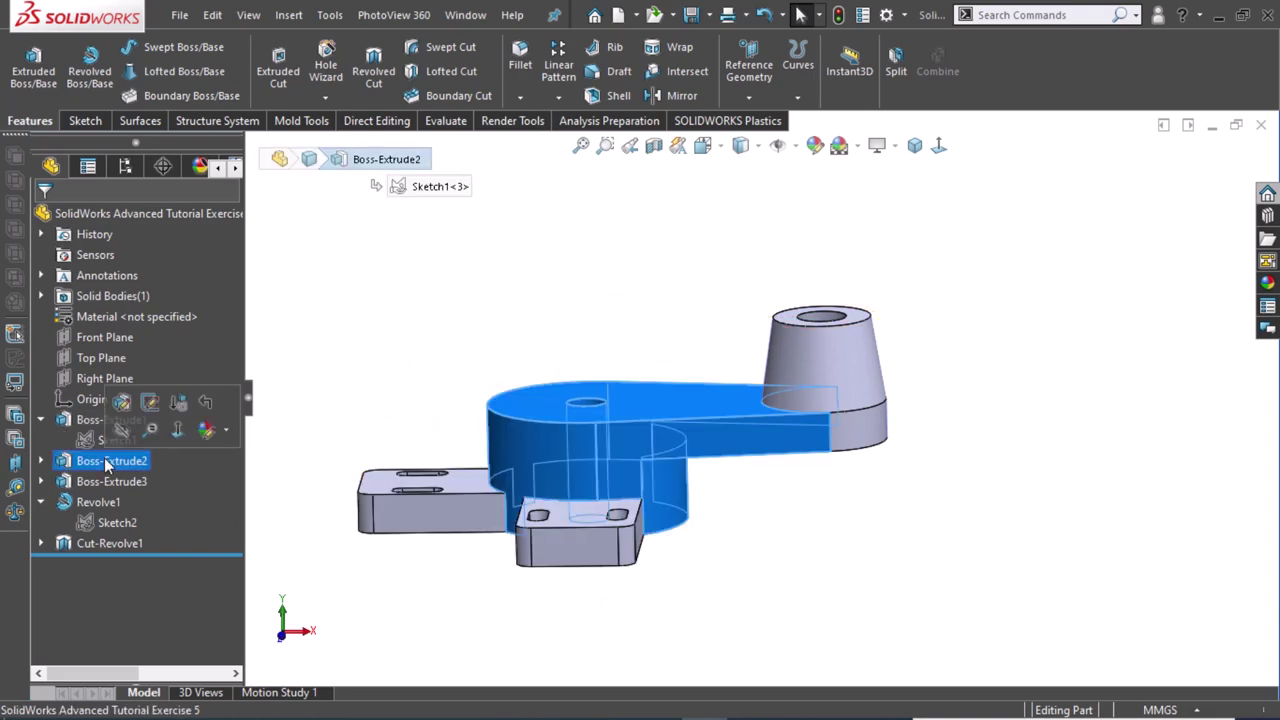
click(124, 403)
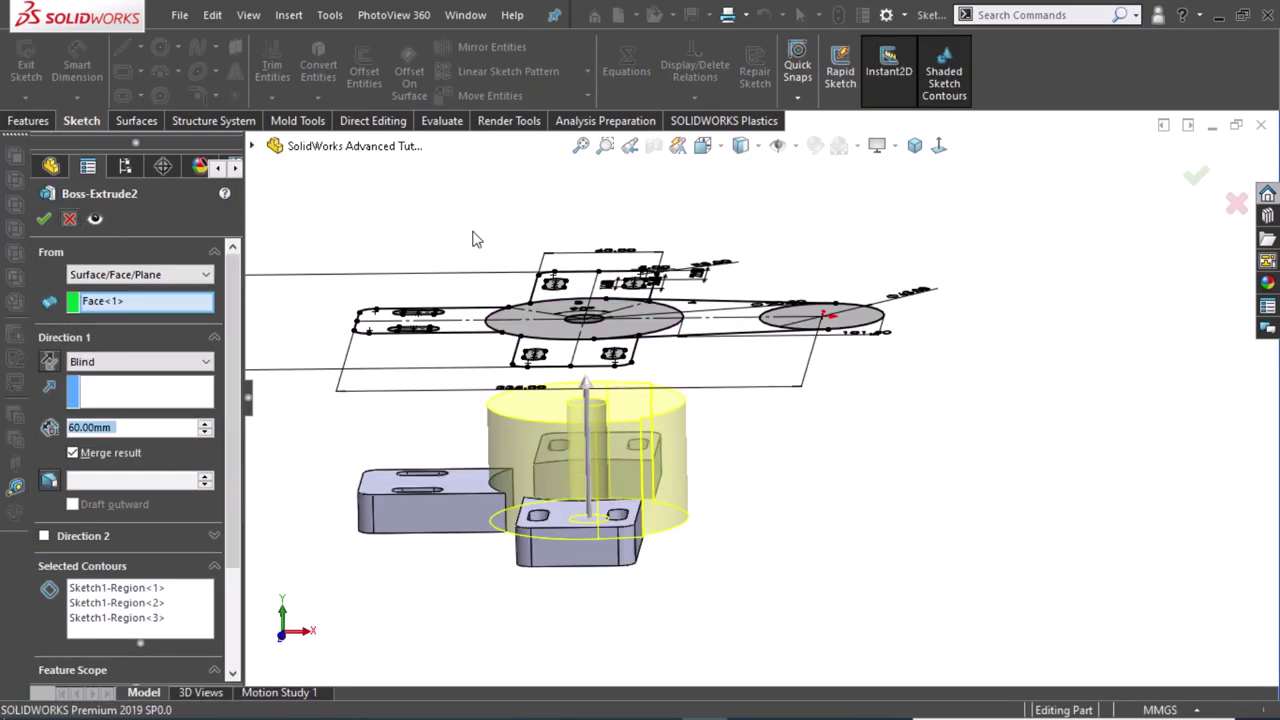
key(Return)
In Sketch2, add a driven 43.00 vertical dimension to the slanted outer line and rebuild.
click(98, 524)
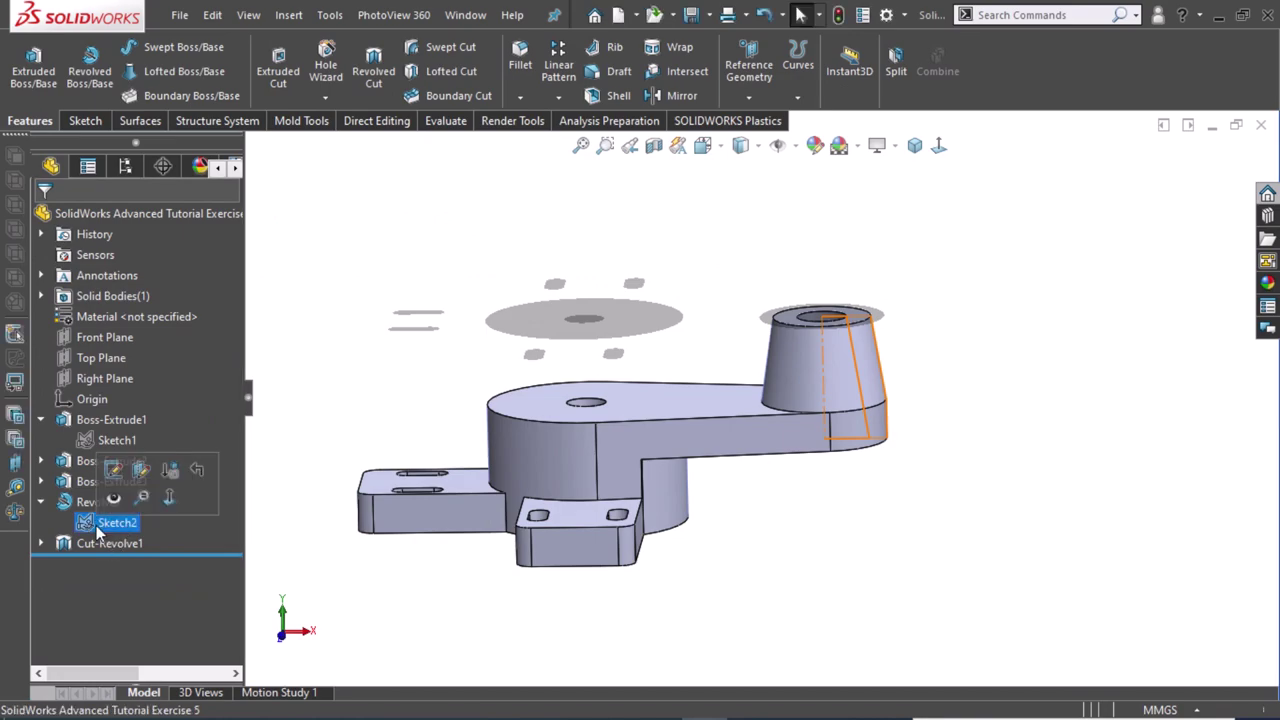
click(113, 474)
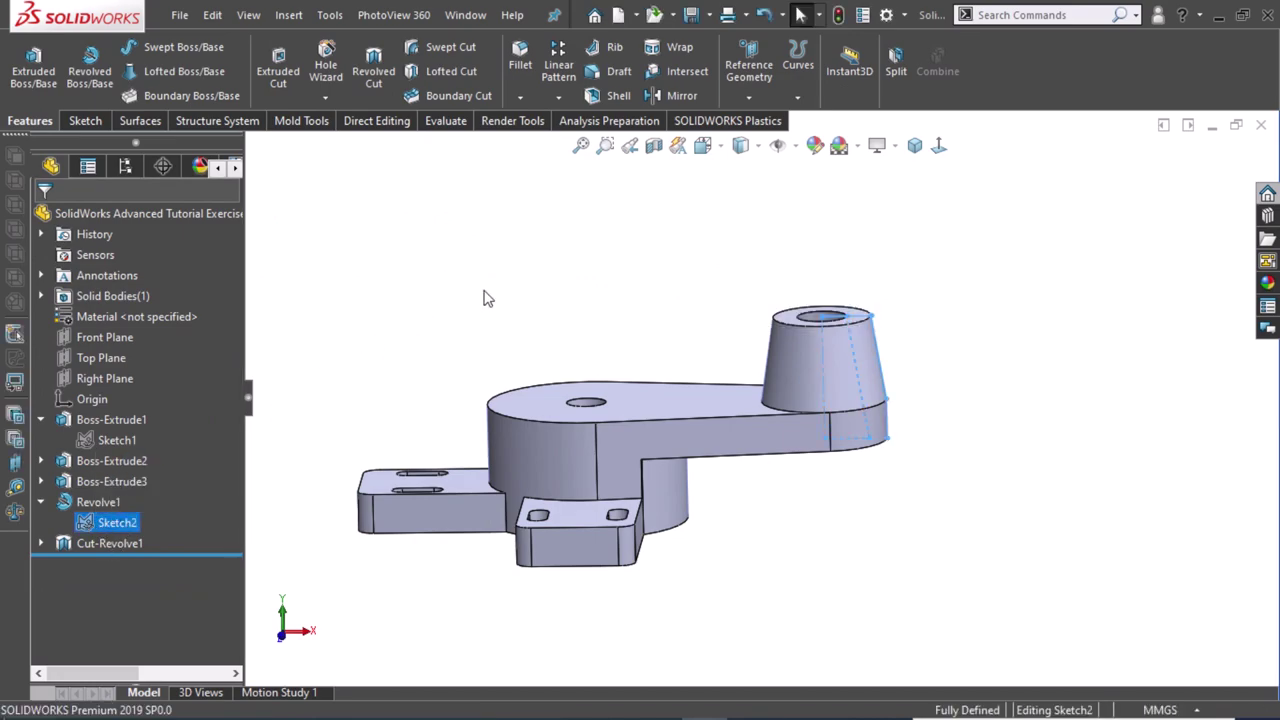
click(938, 145)
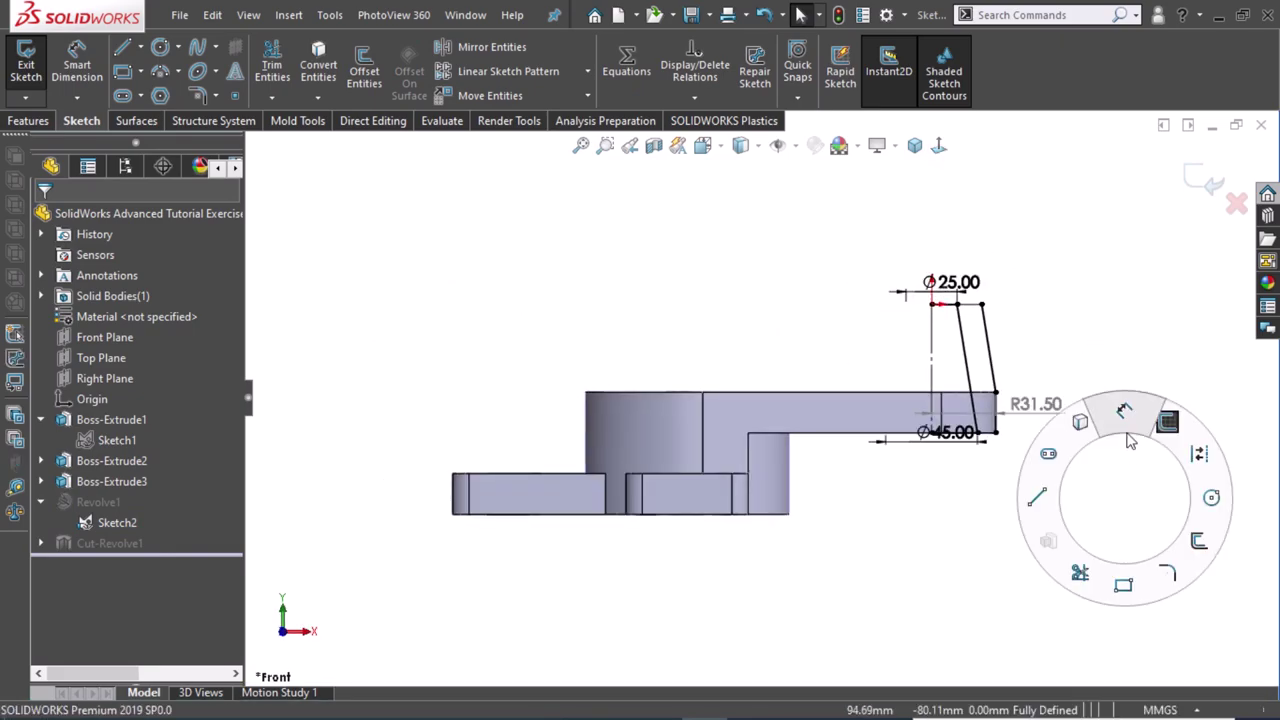
right_drag(1137, 500, 1137, 405)
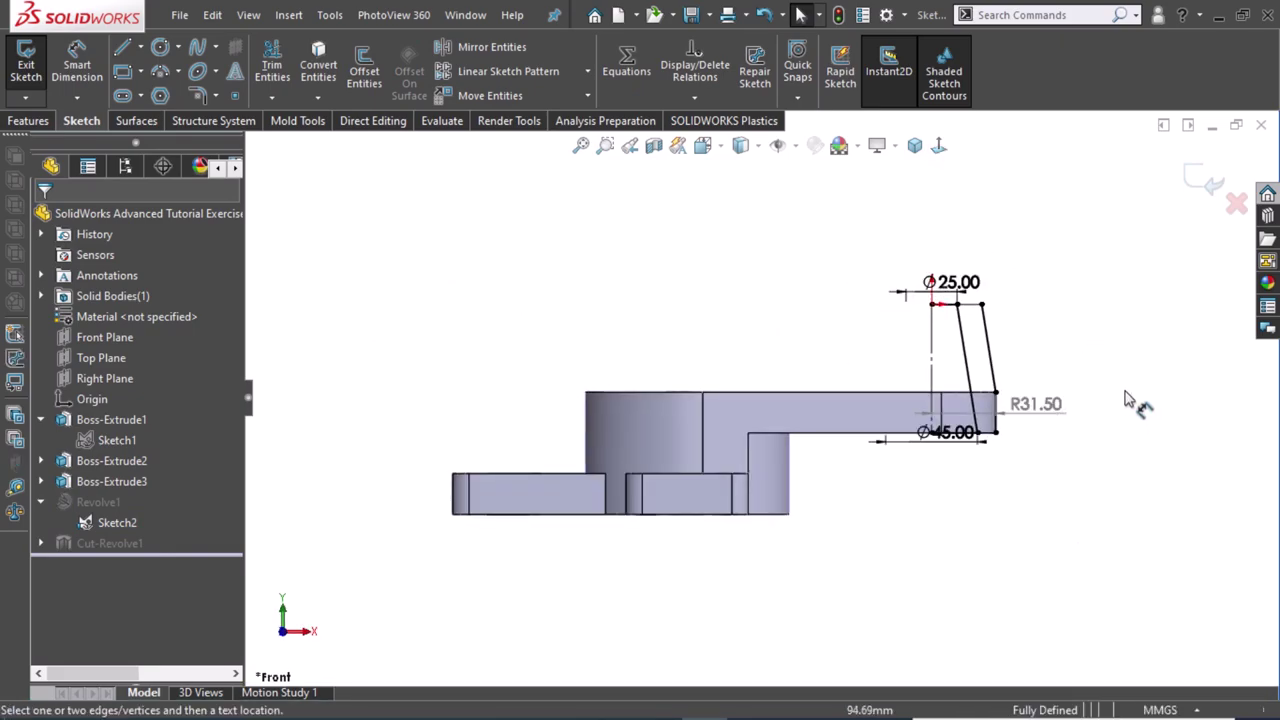
click(992, 362)
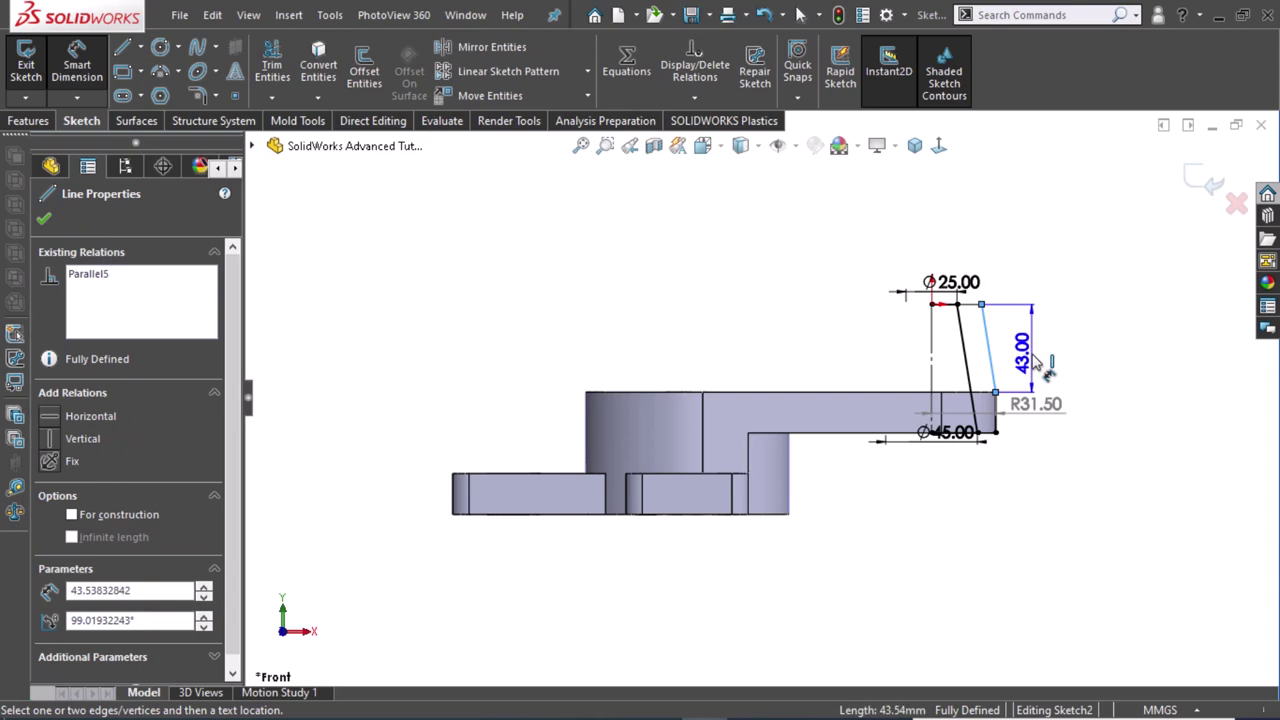
click(1052, 350)
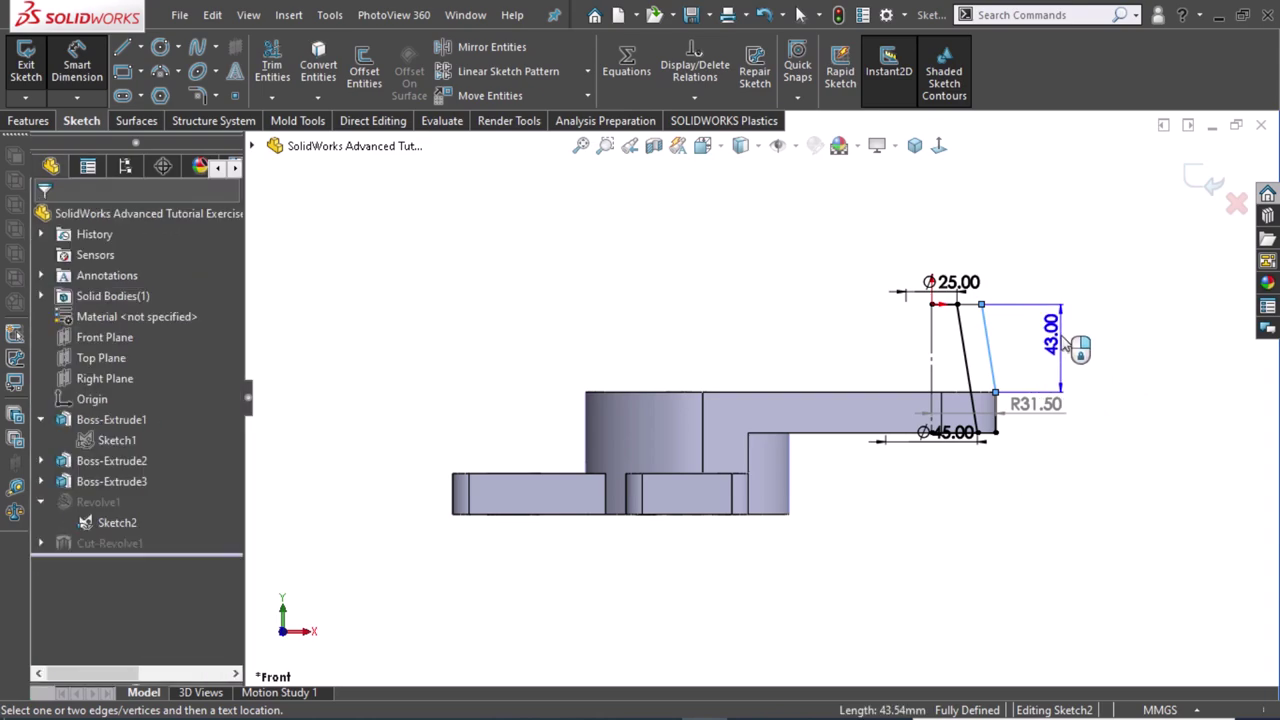
click(765, 391)
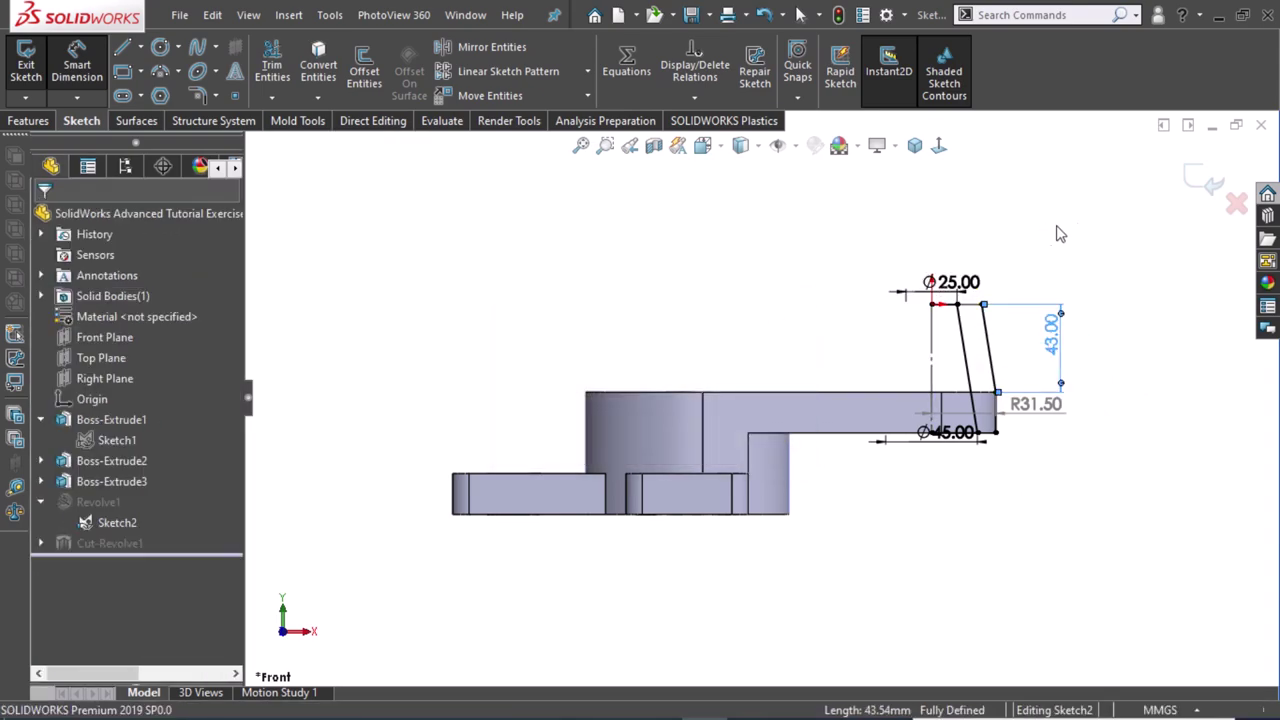
click(1170, 206)
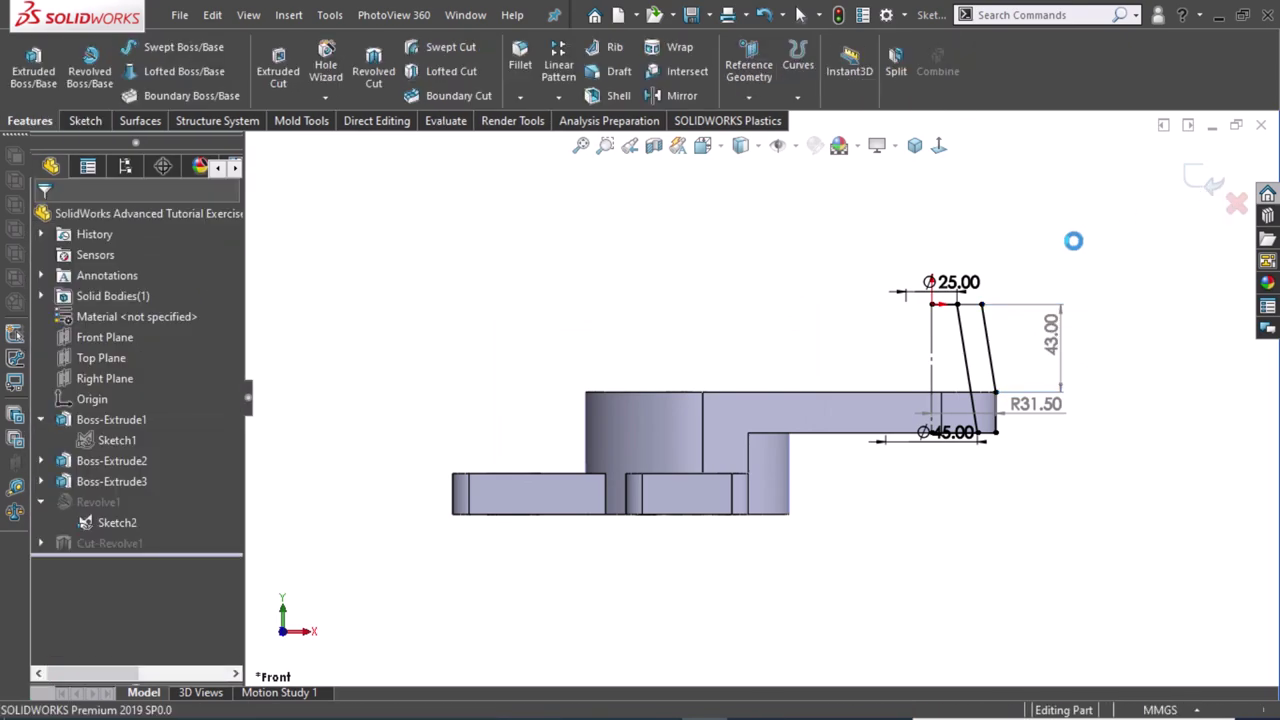
mouse_move(1072, 250)
middle_down()
mouse_move(809, 301)
mouse_move(809, 223)
mouse_move(818, 495)
middle_up()
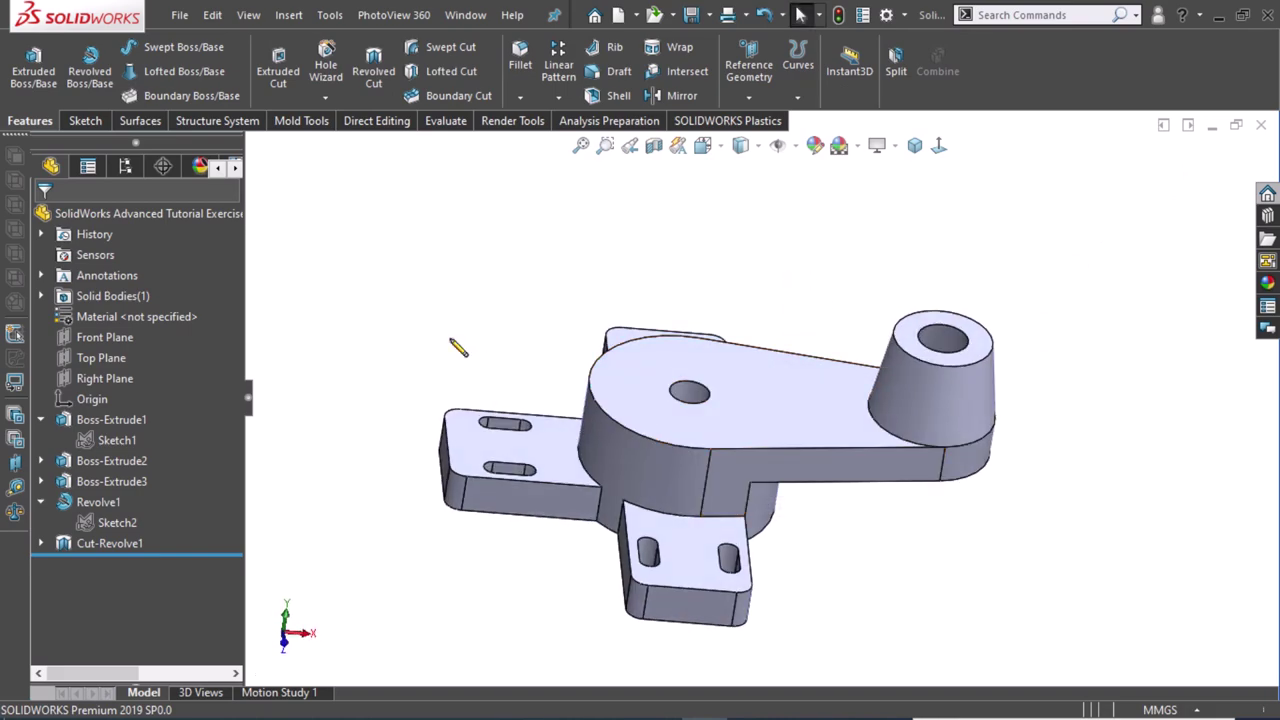
Start a new sketch on the Front Plane, viewed normal to it.
click(818, 430)
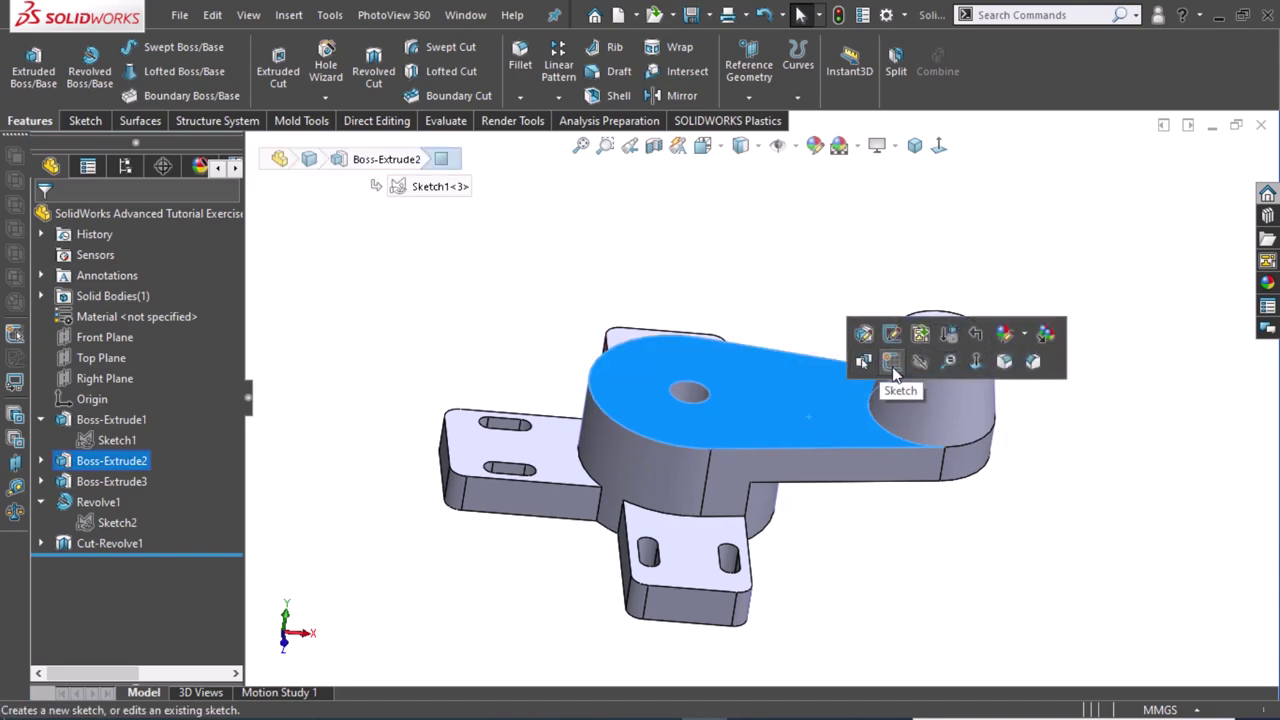
click(773, 302)
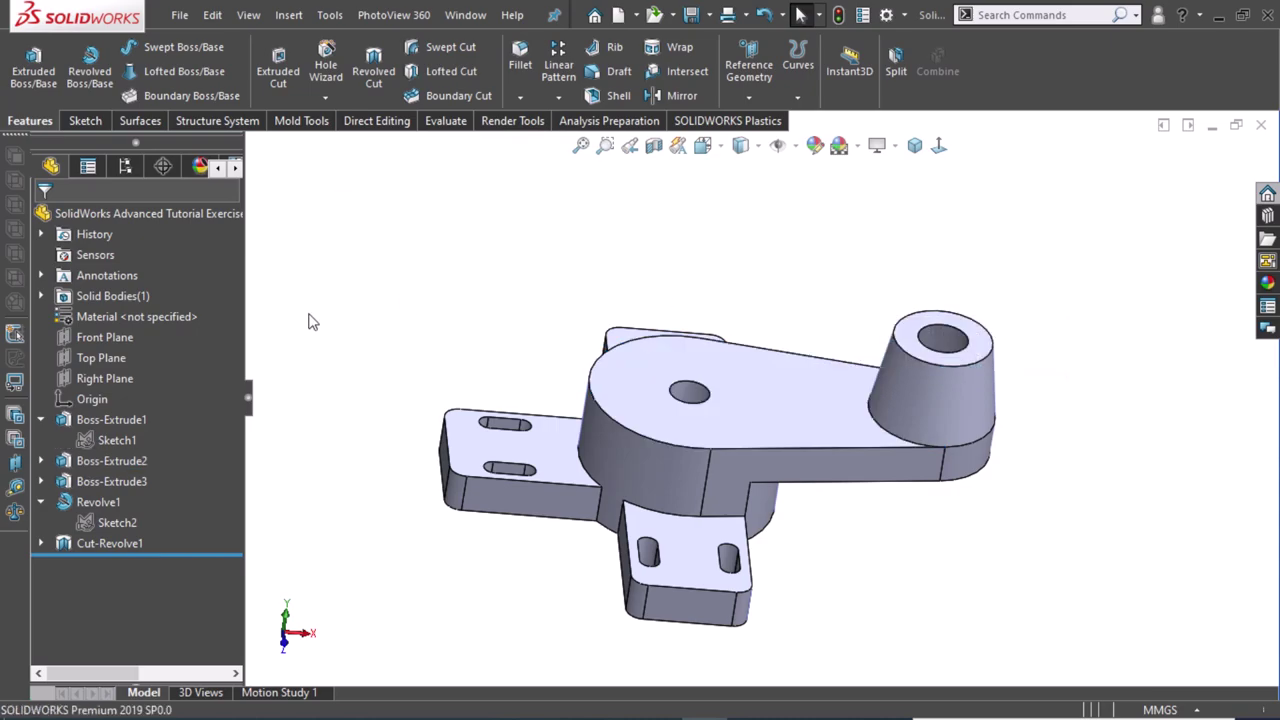
click(109, 341)
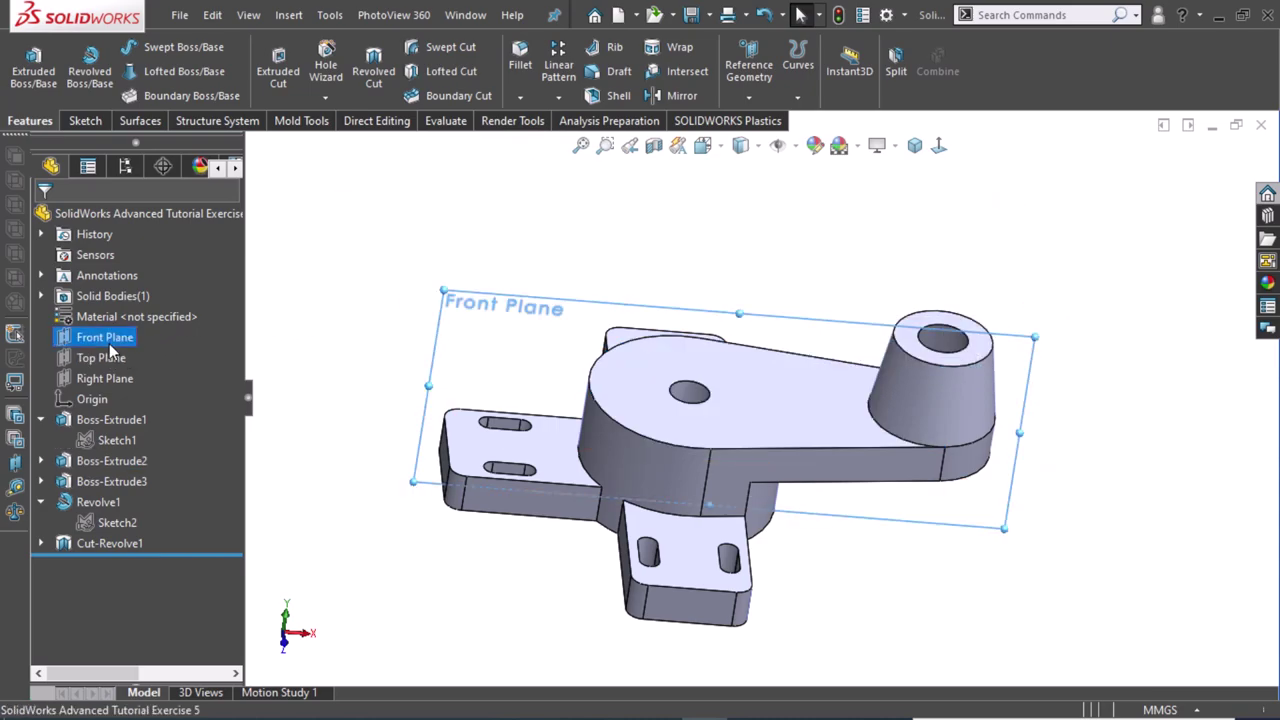
click(938, 146)
scroll(936, 287, down, 2)
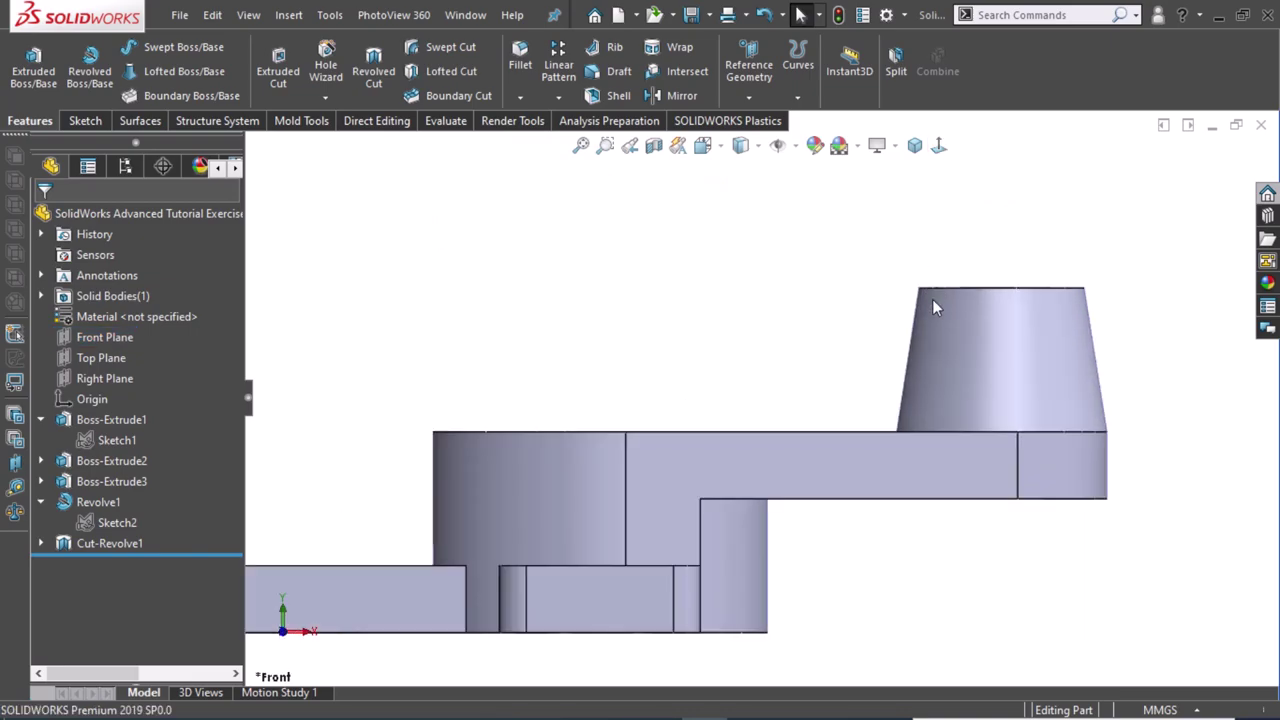
scroll(932, 299, down, 2)
click(103, 342)
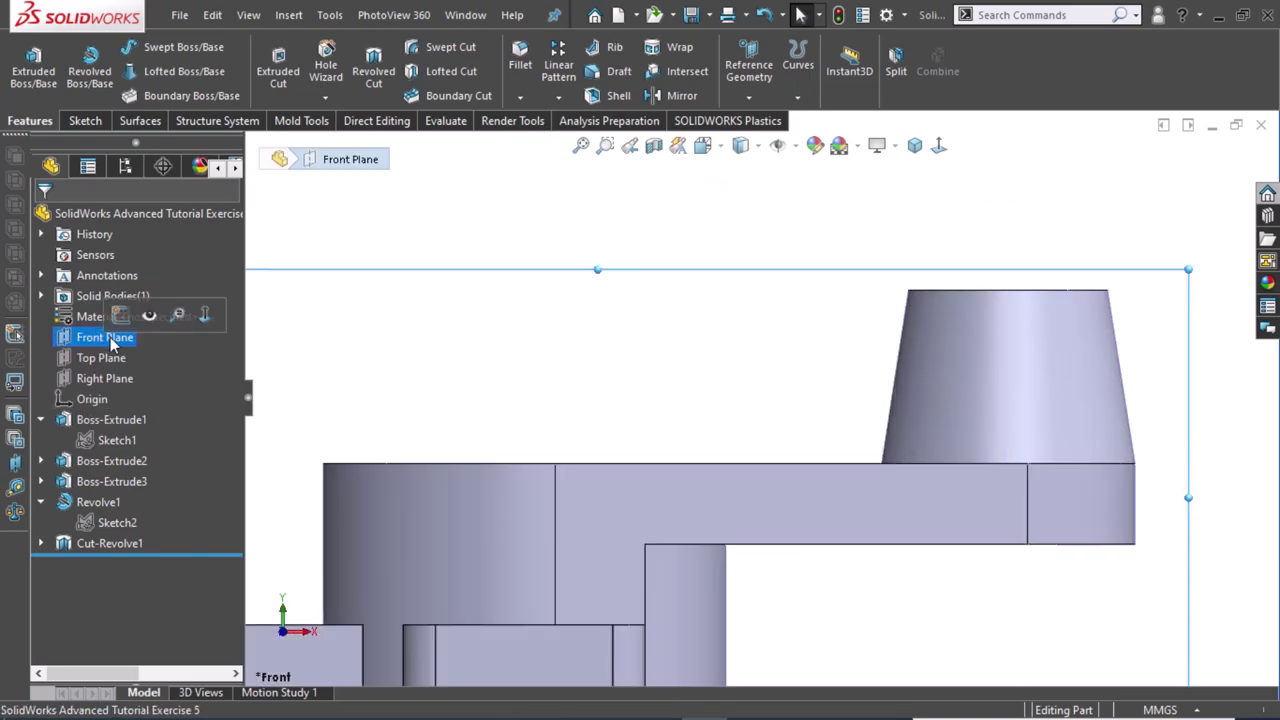
click(118, 313)
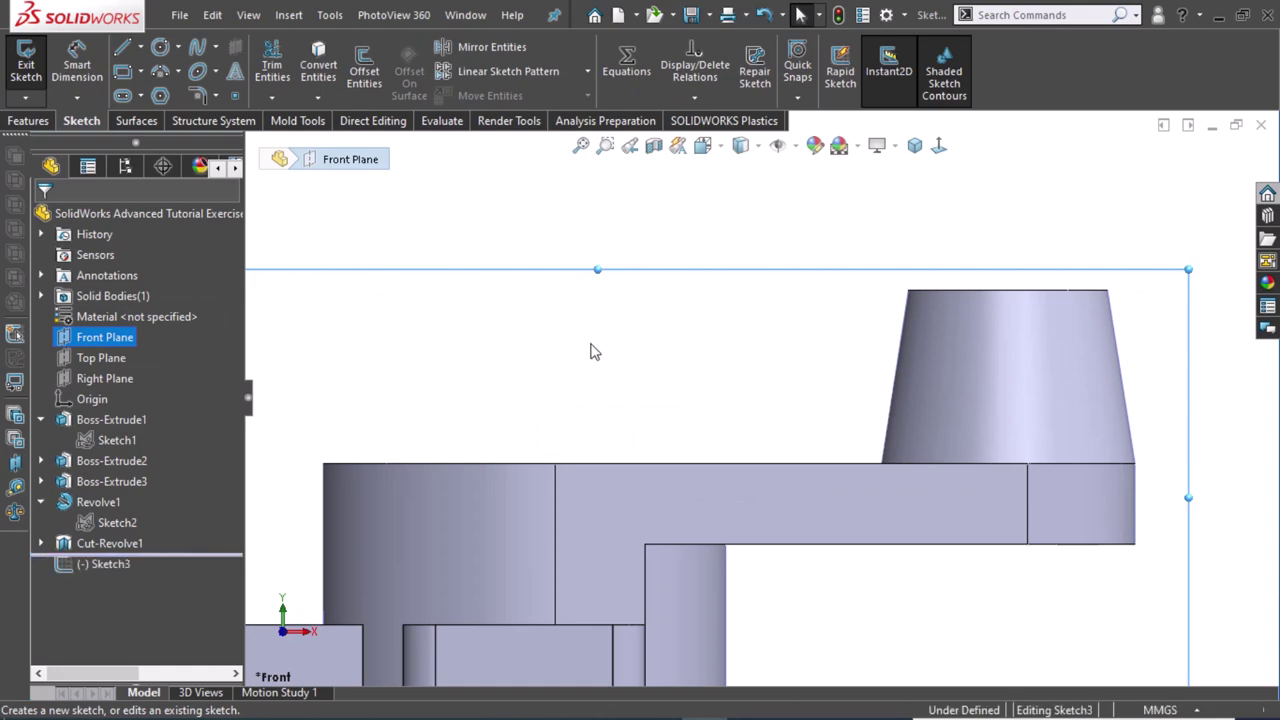
Draw a closed triangle from the cone's top corner down to the arm's top edge.
key(l)
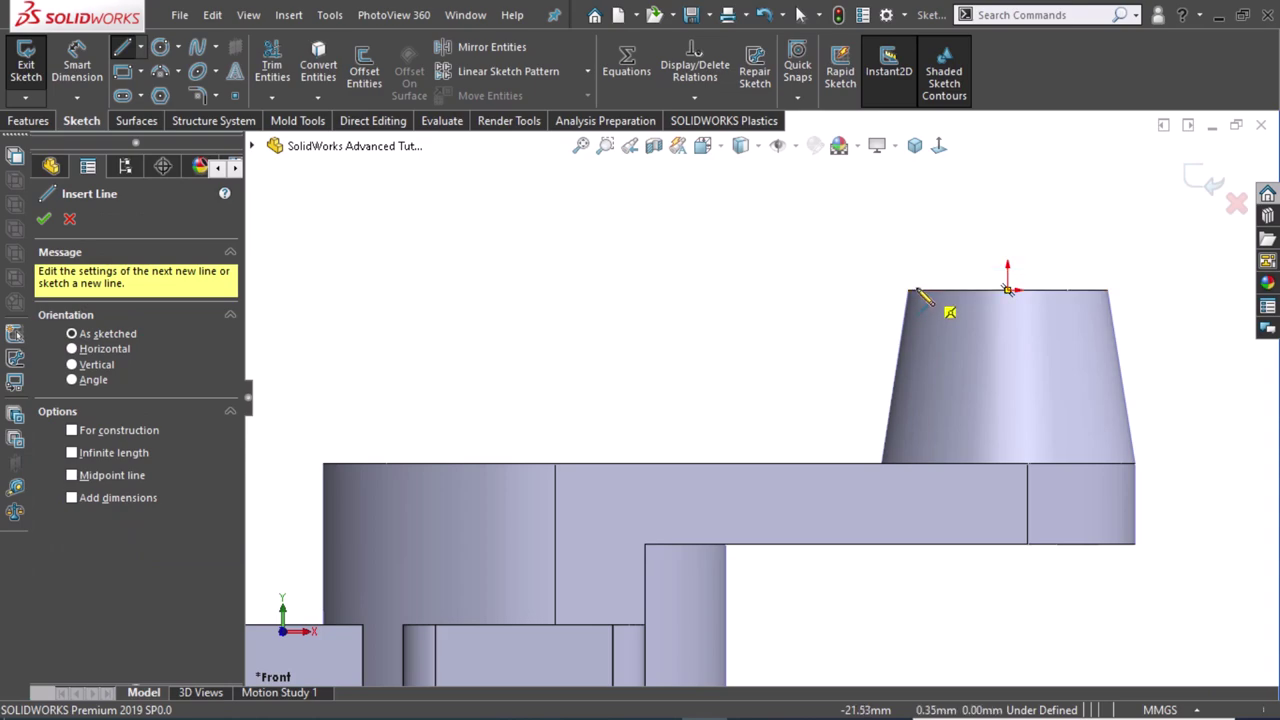
click(908, 290)
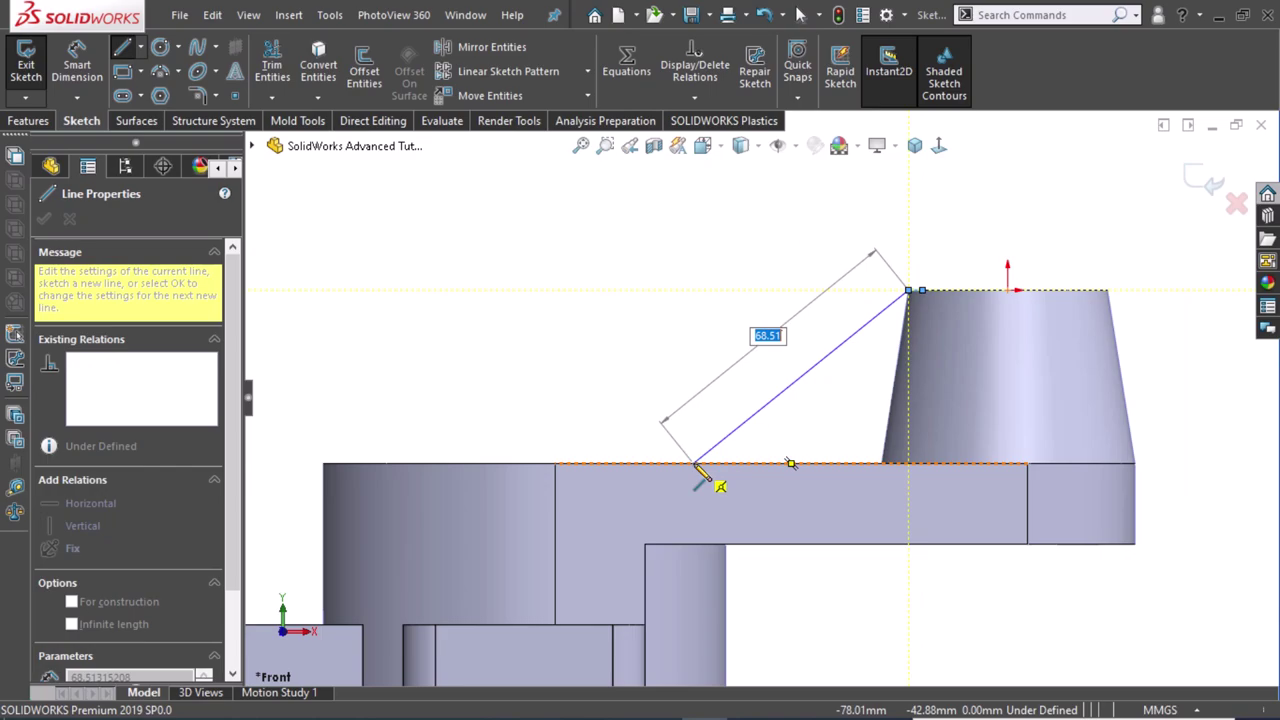
click(693, 464)
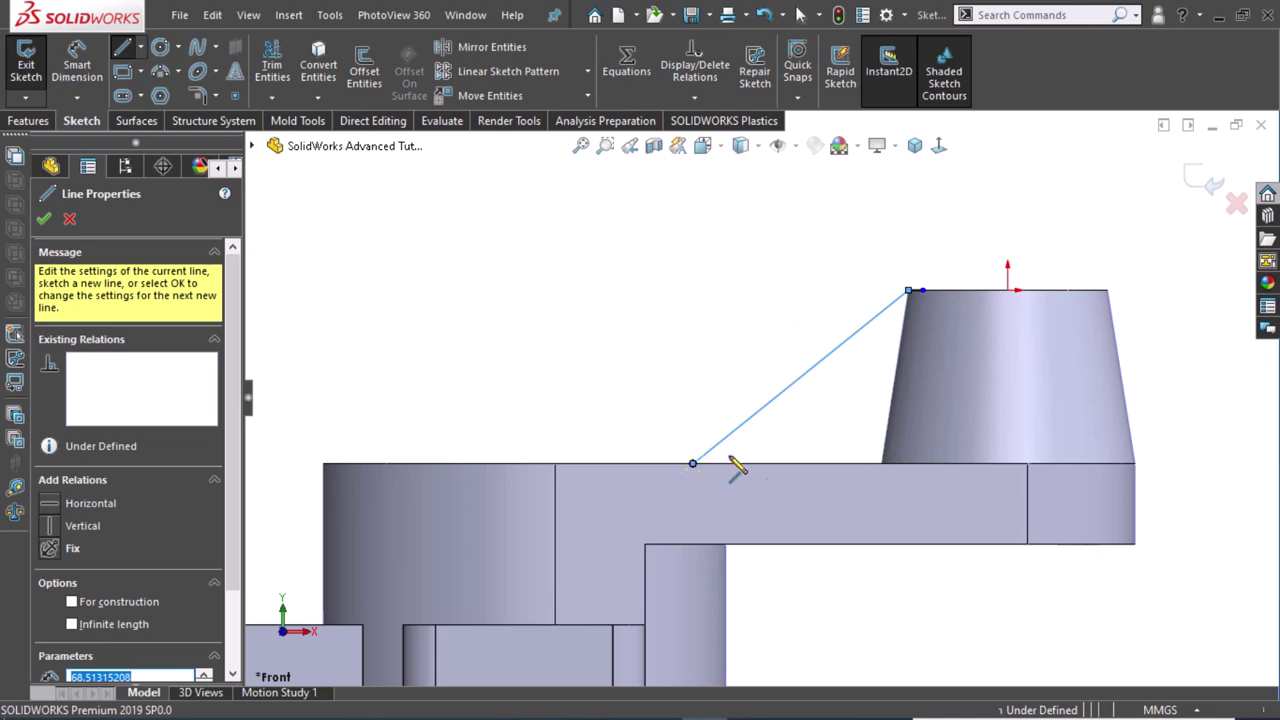
click(895, 463)
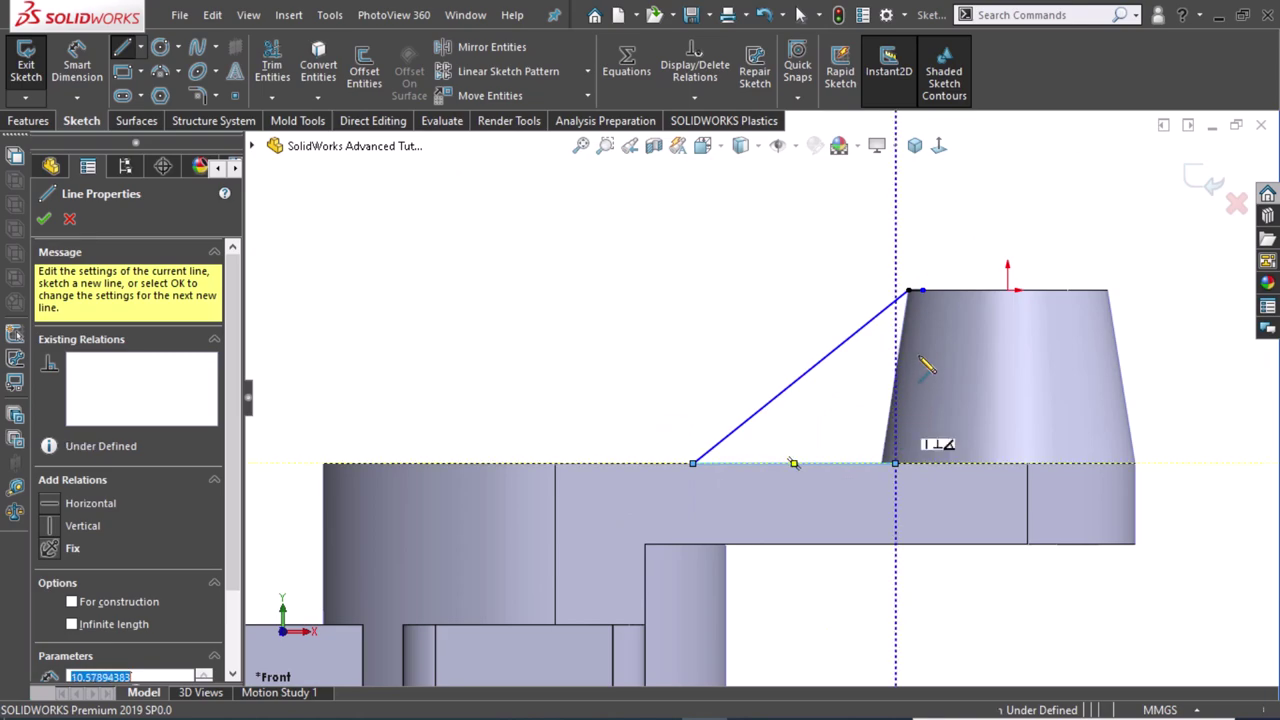
click(921, 290)
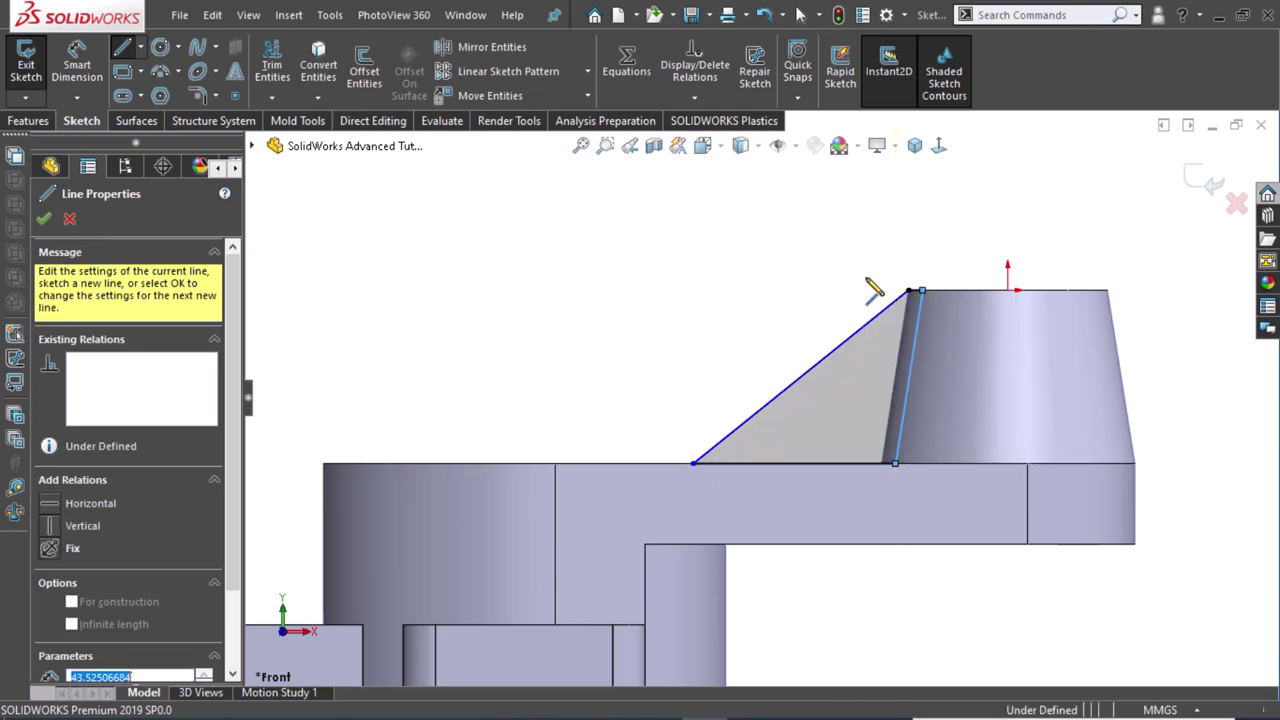
mouse_move(785, 270)
right_down()
mouse_move(746, 280)
mouse_move(785, 193)
right_up()
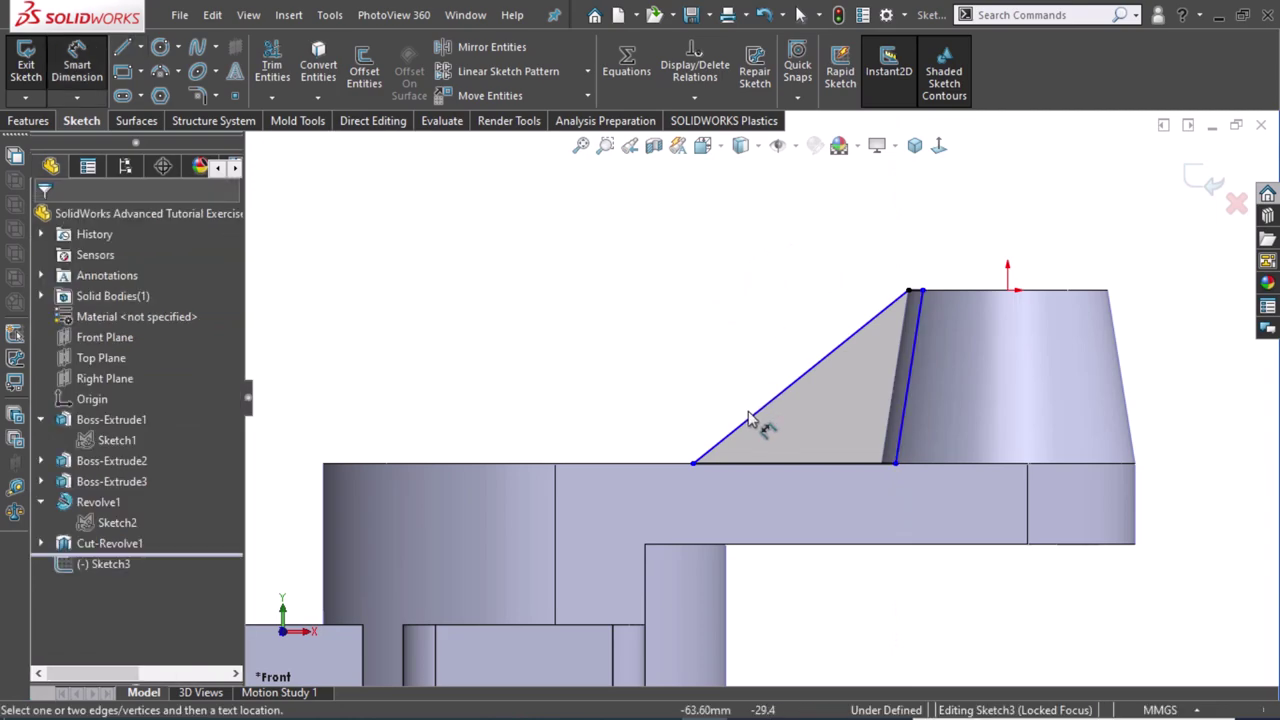
click(695, 467)
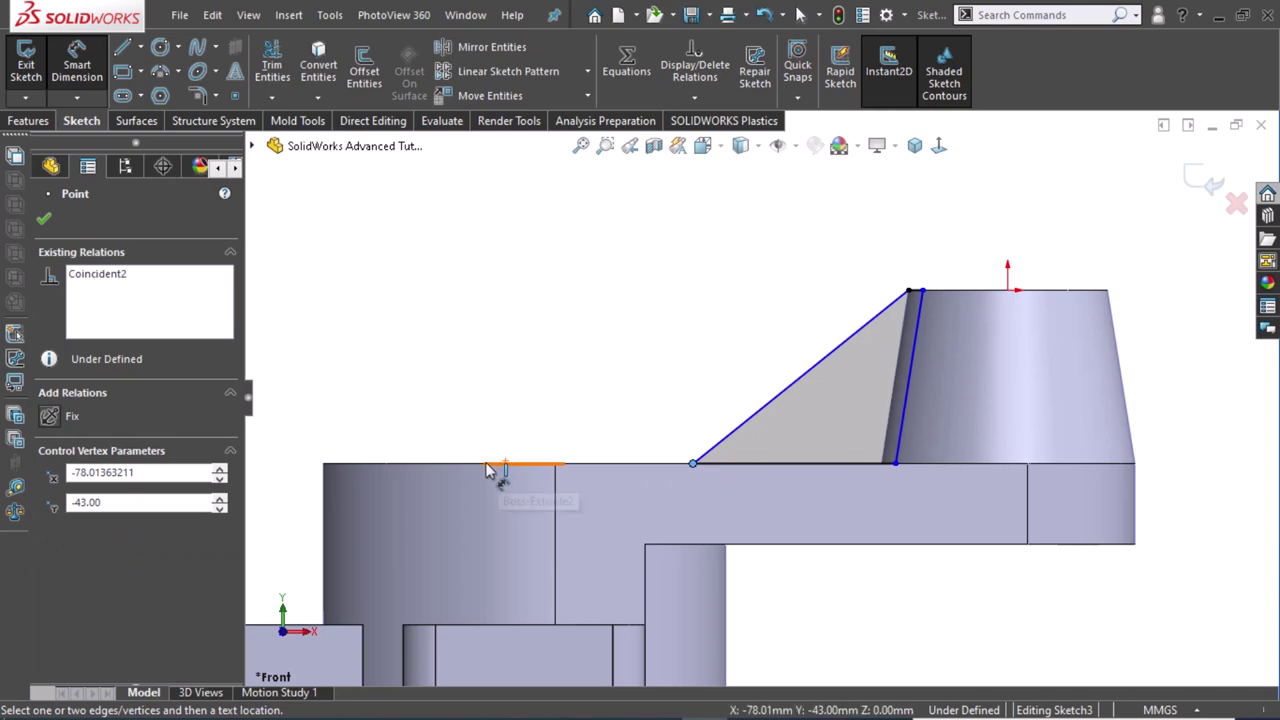
mouse_move(594, 434)
middle_down()
mouse_move(586, 471)
mouse_move(518, 482)
middle_up()
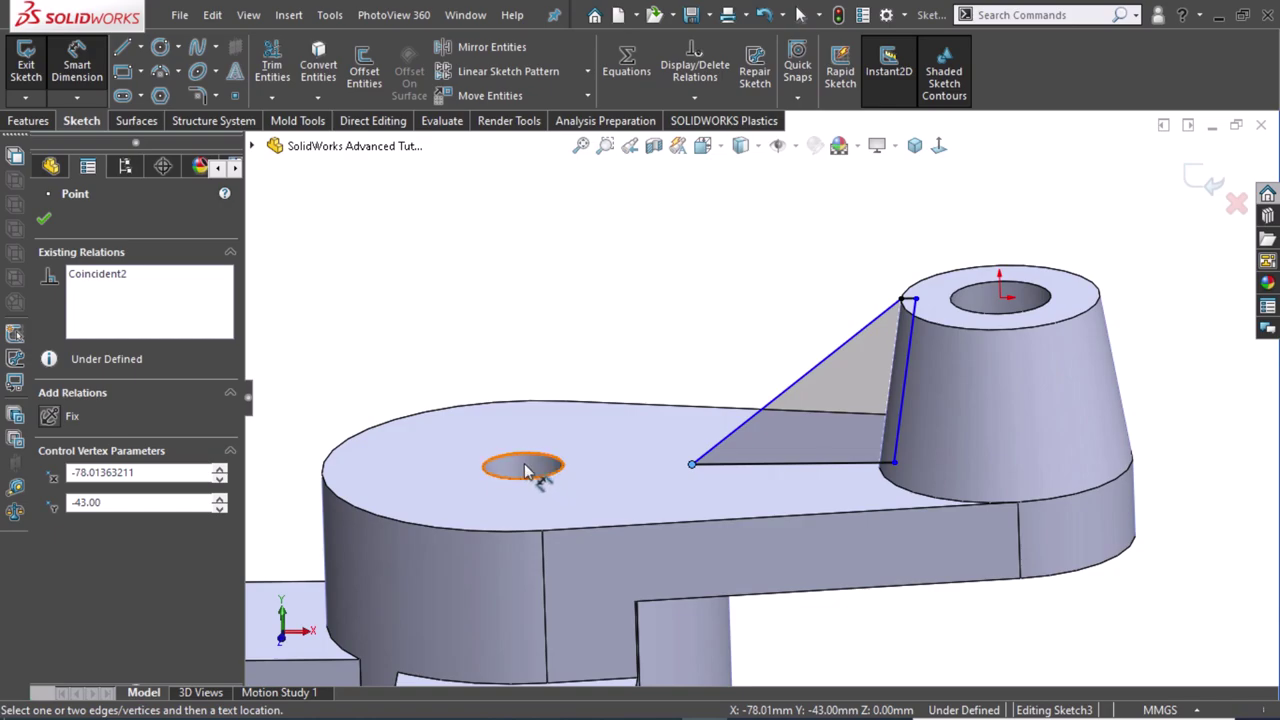
mouse_move(527, 472)
middle_down()
mouse_move(531, 531)
mouse_move(524, 492)
middle_up()
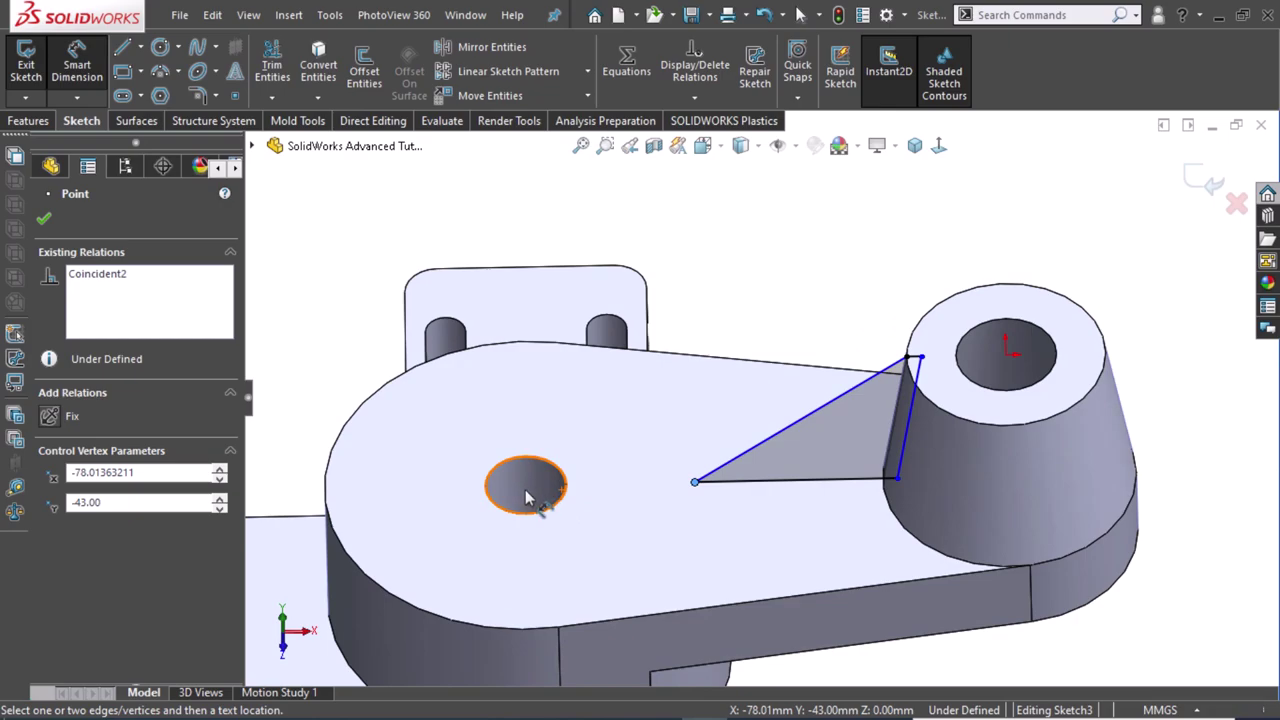
key(Escape)
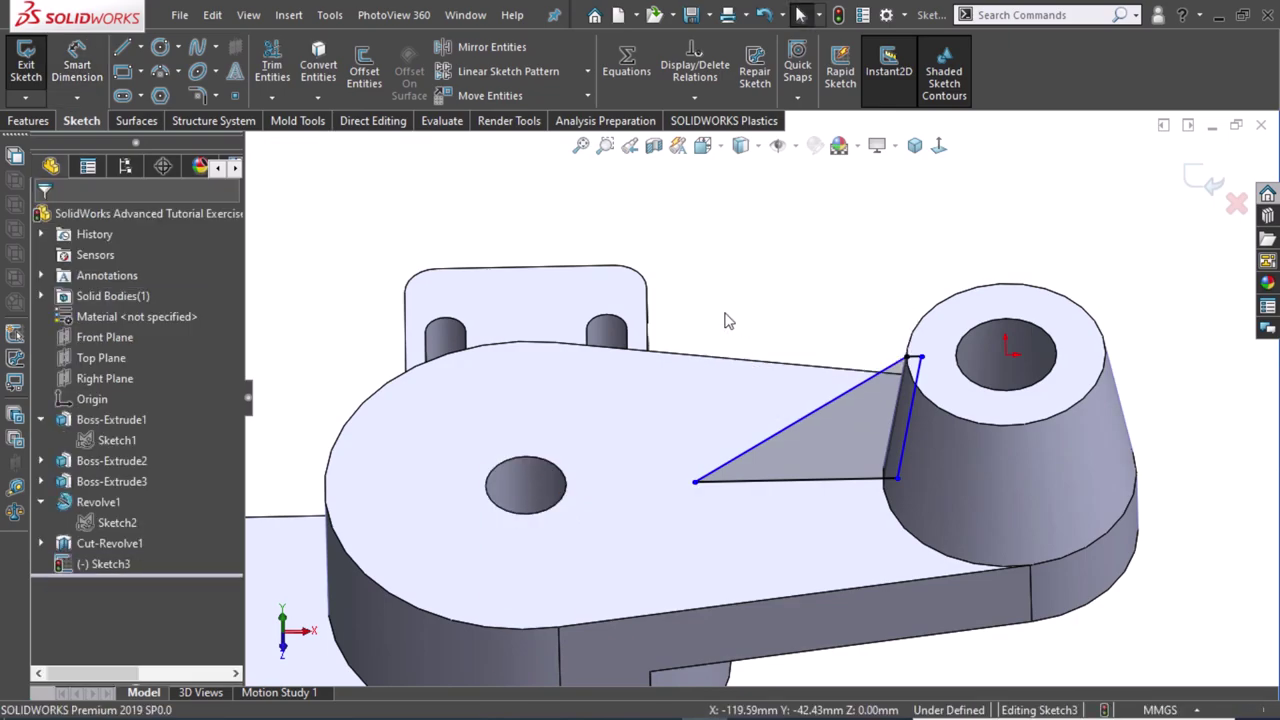
Draw a horizontal line across the central hole and make it construction geometry.
key(l)
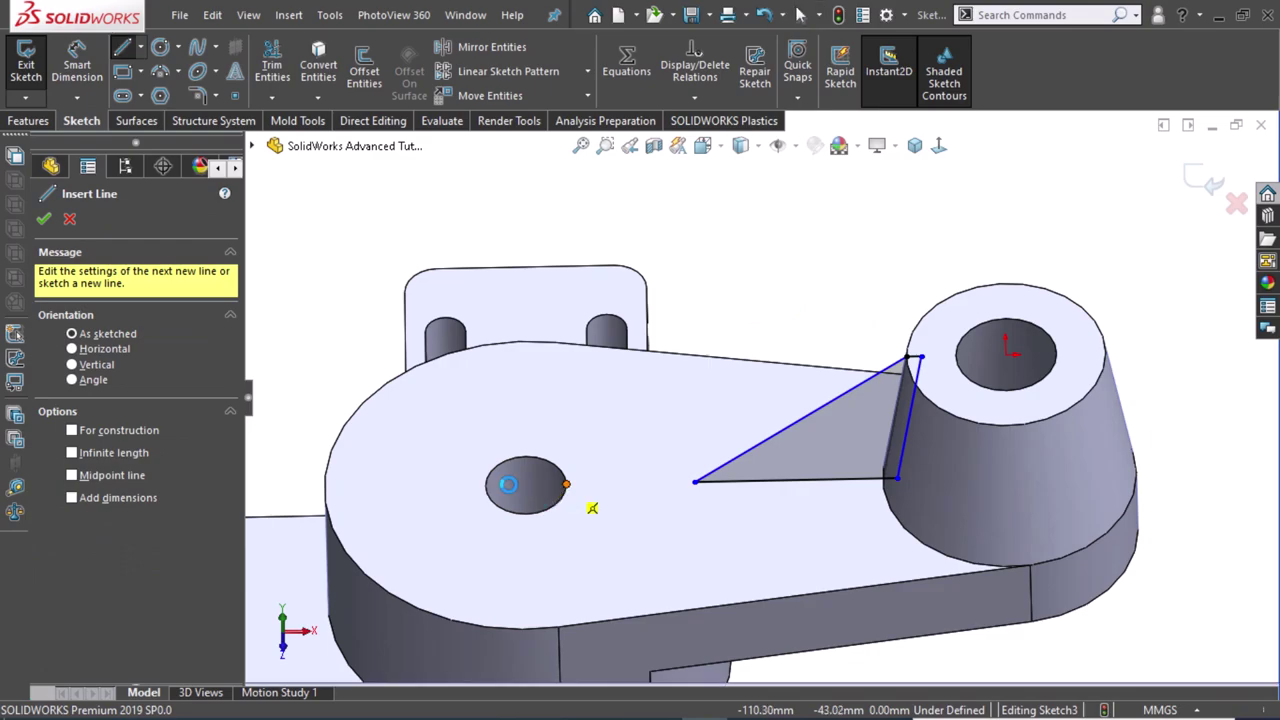
click(565, 487)
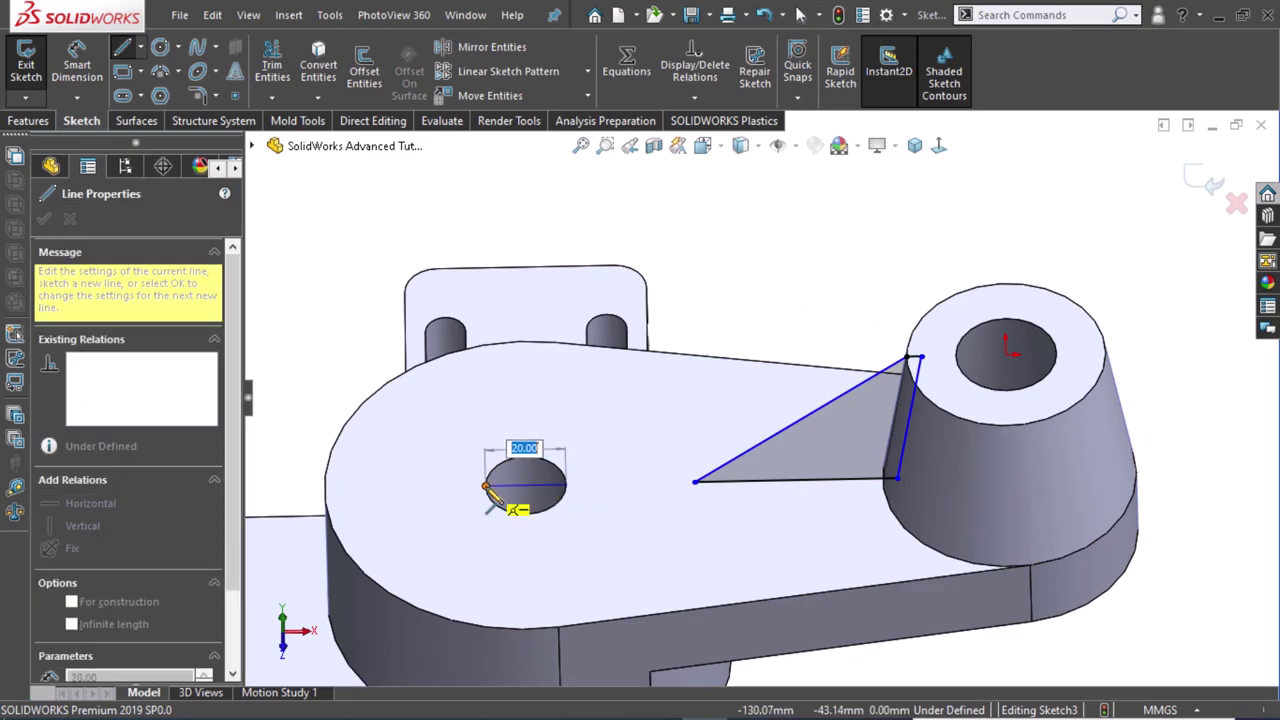
click(486, 487)
key(Escape)
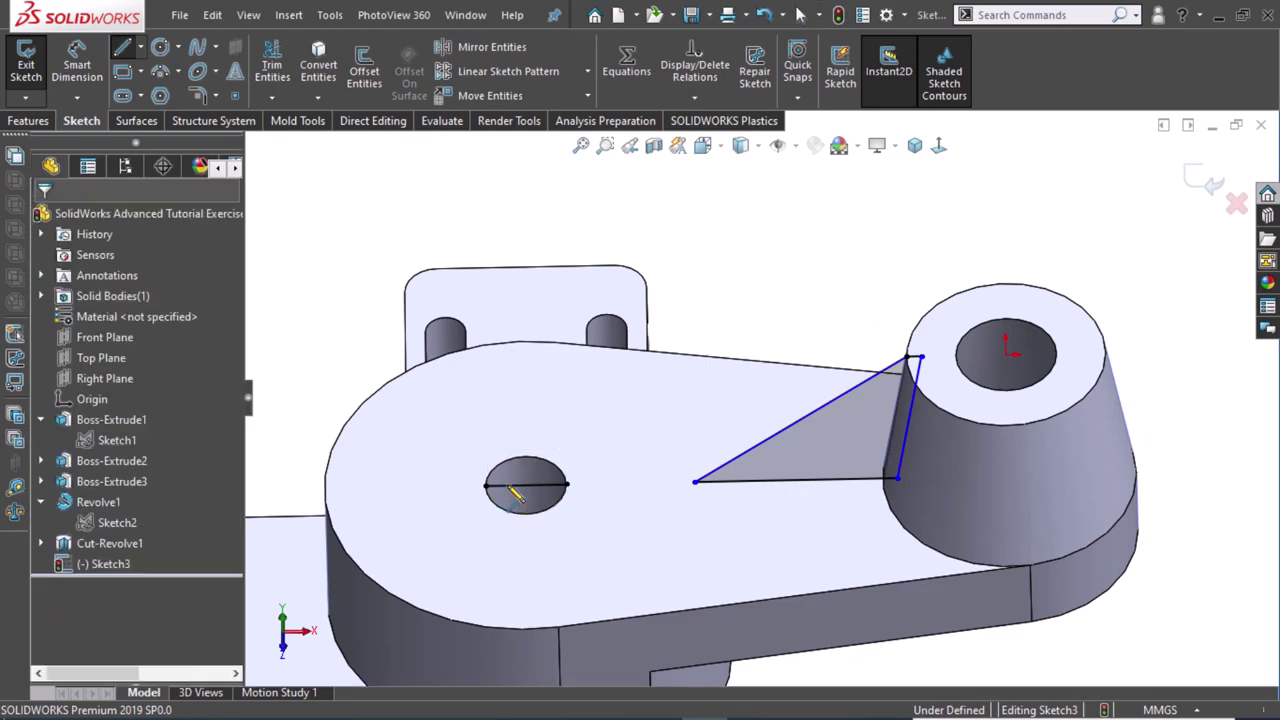
click(508, 488)
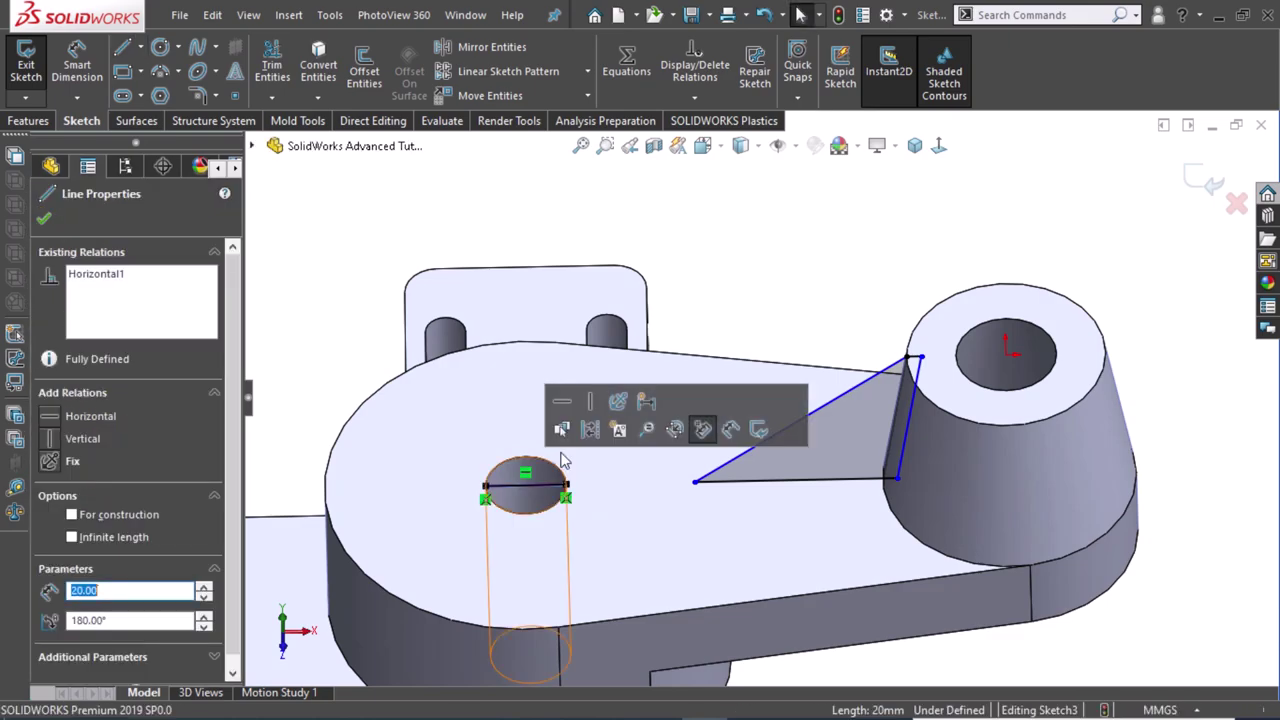
click(768, 265)
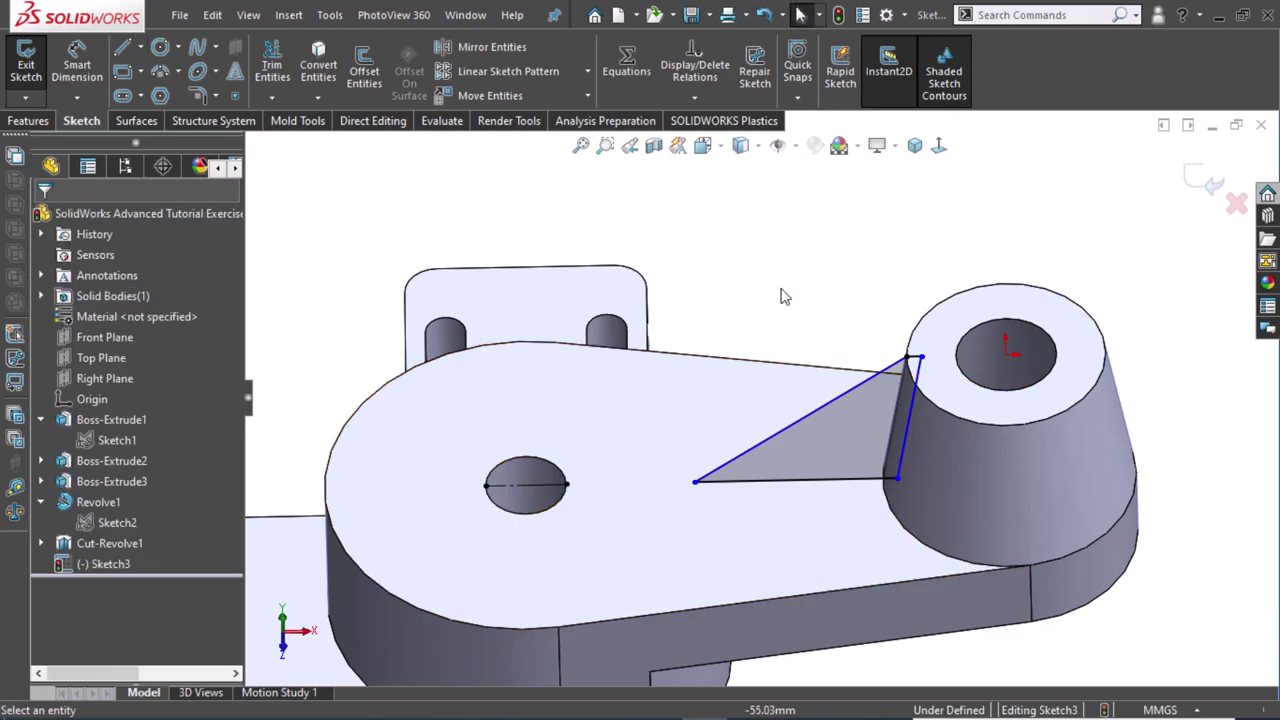
Dimension the triangle's left corner 50.5 mm from the hole's centre line.
right_drag(785, 296, 794, 211)
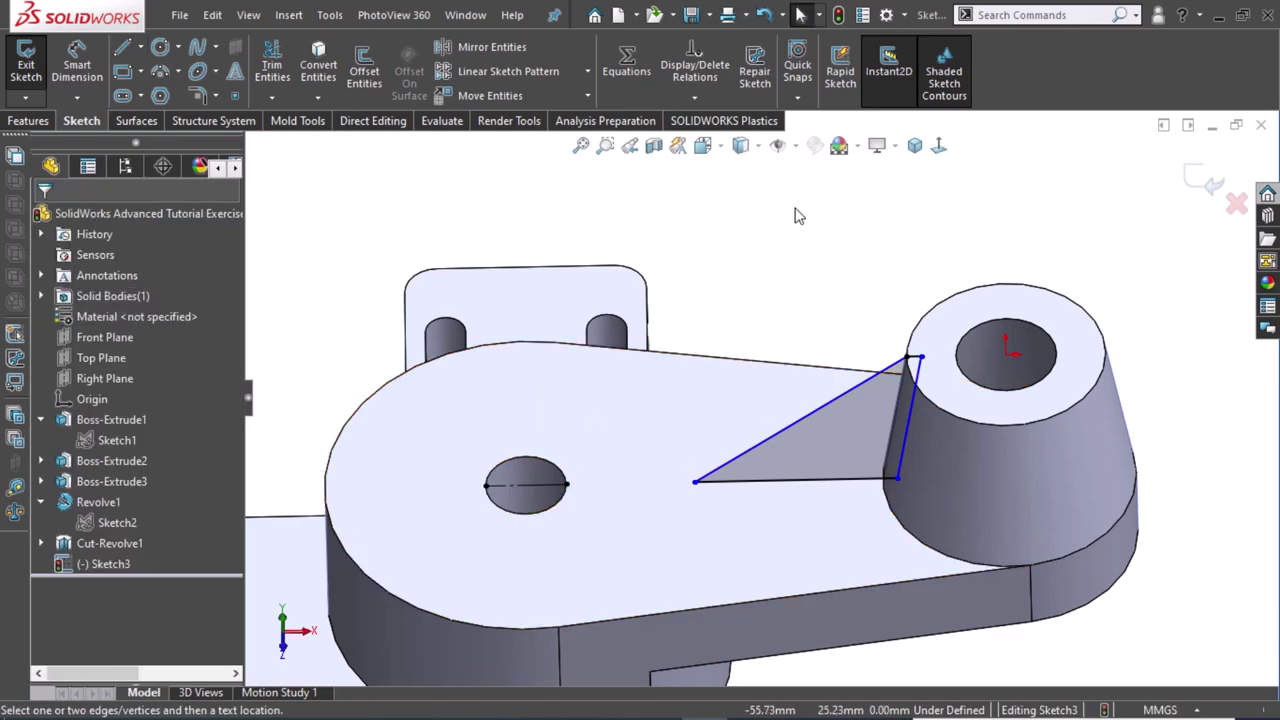
click(695, 483)
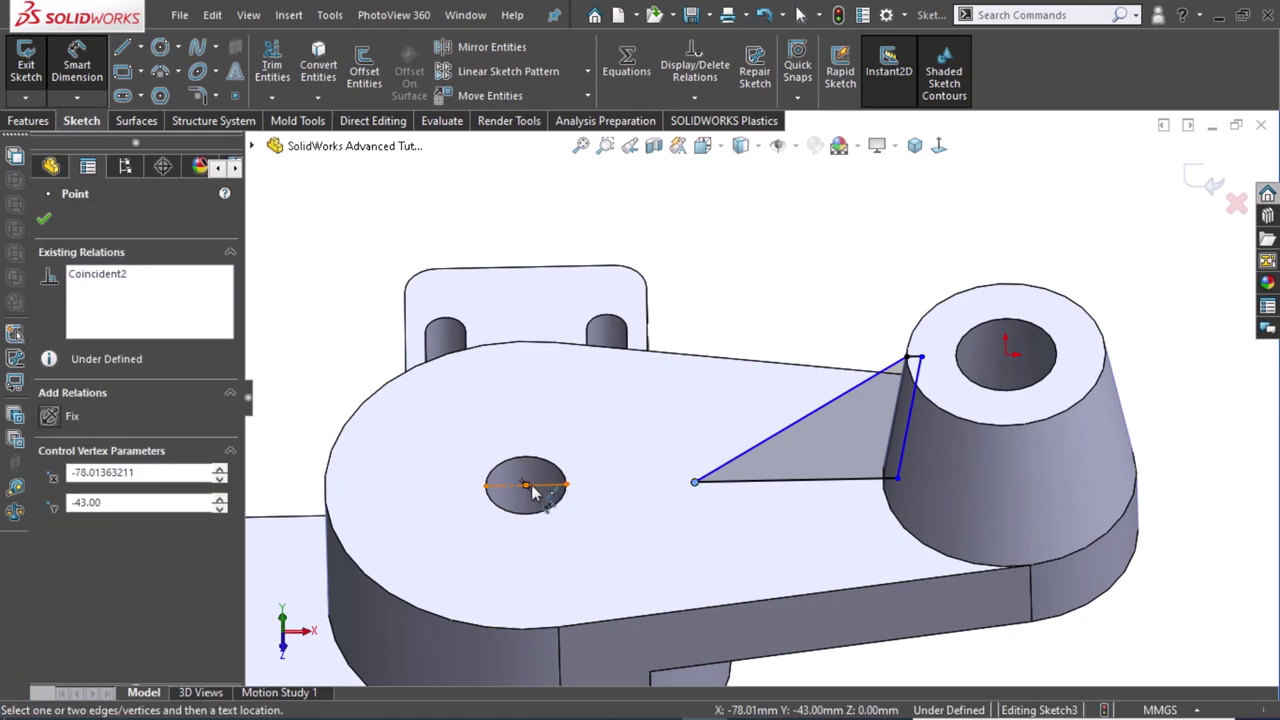
click(527, 490)
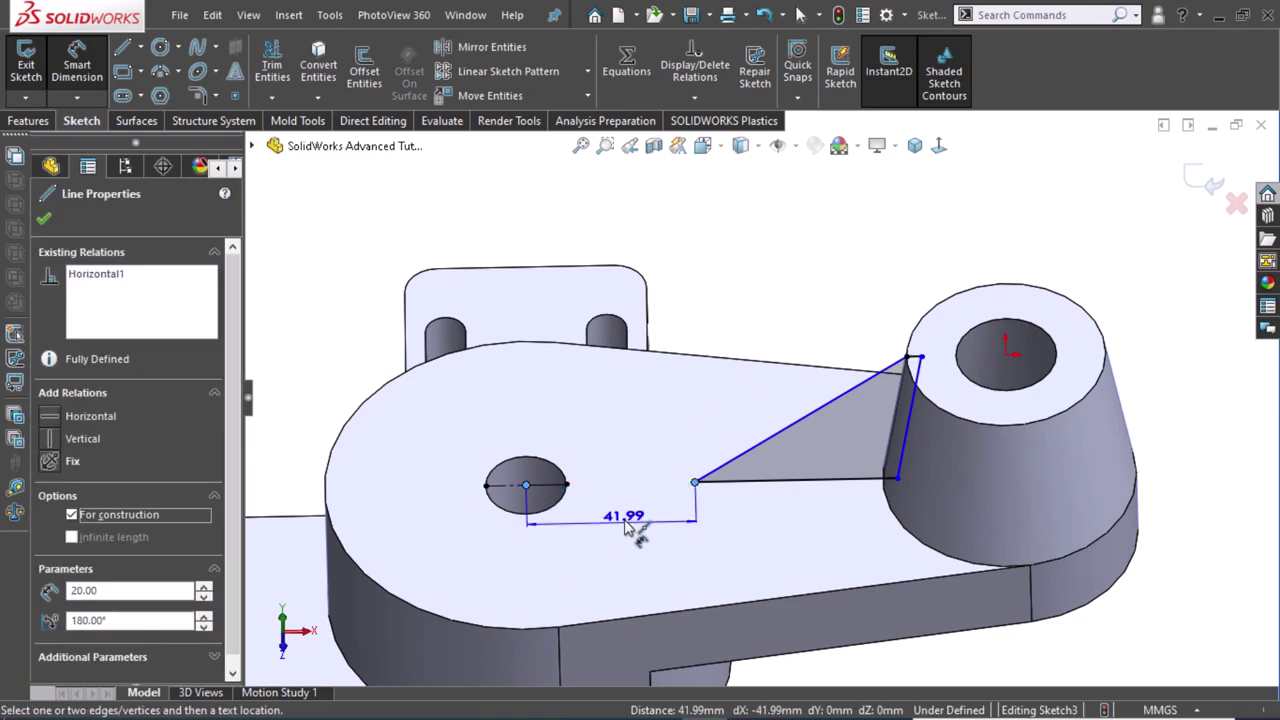
click(622, 530)
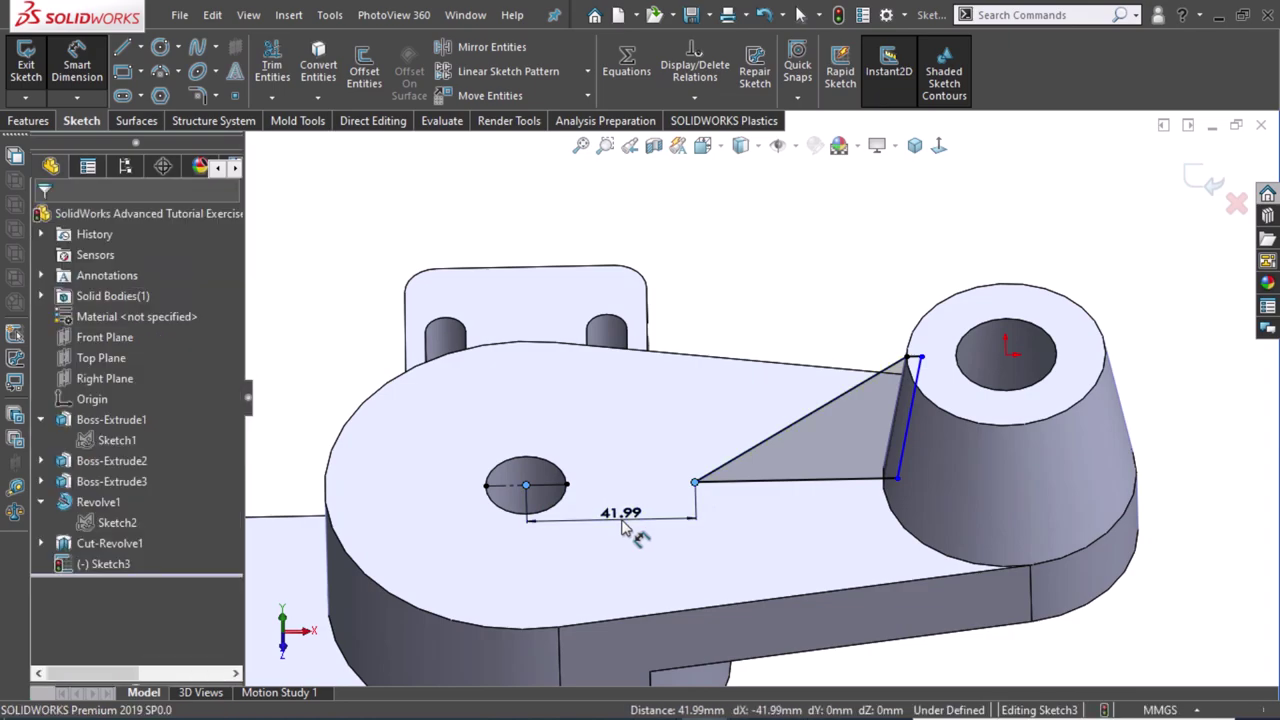
text(5)
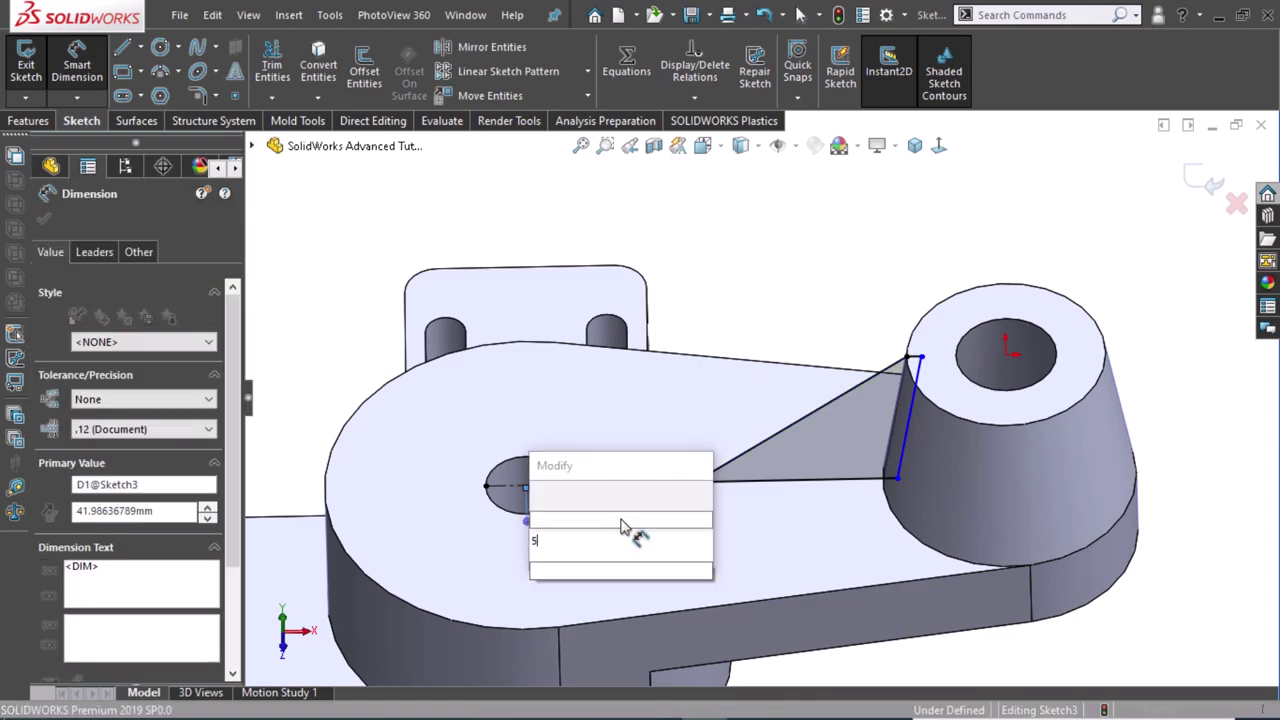
text(0.5)
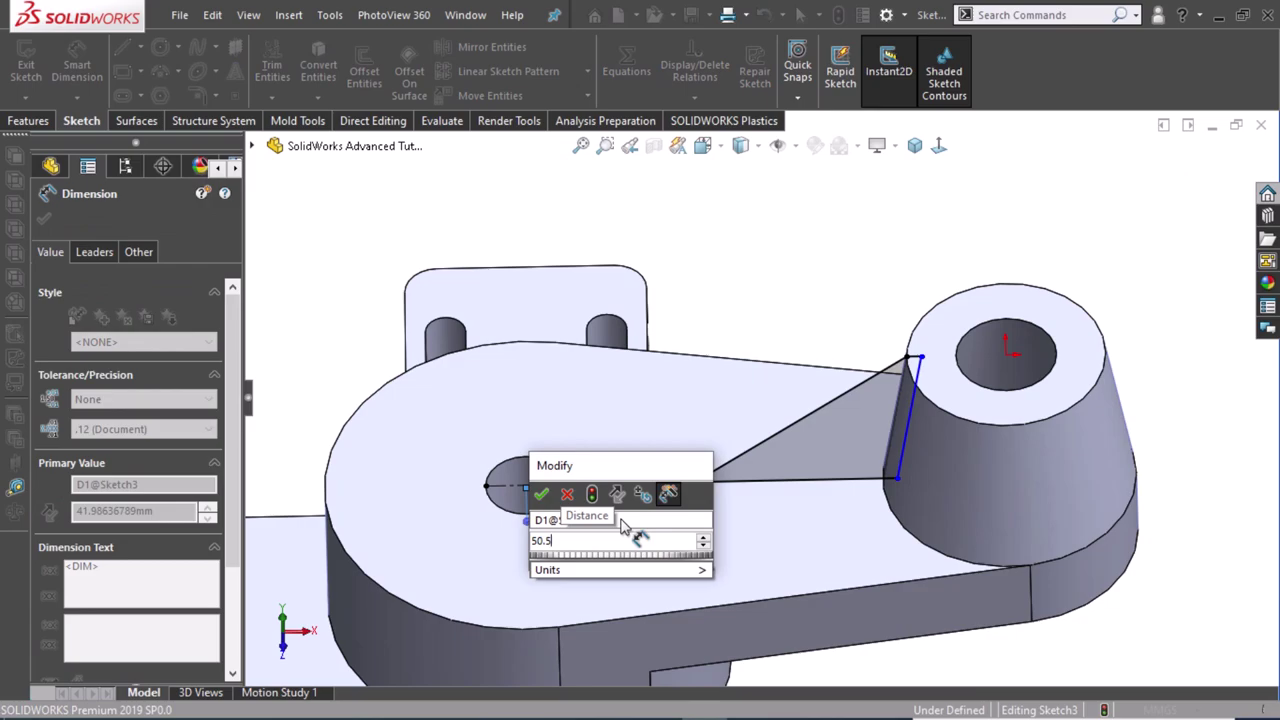
key(Escape)
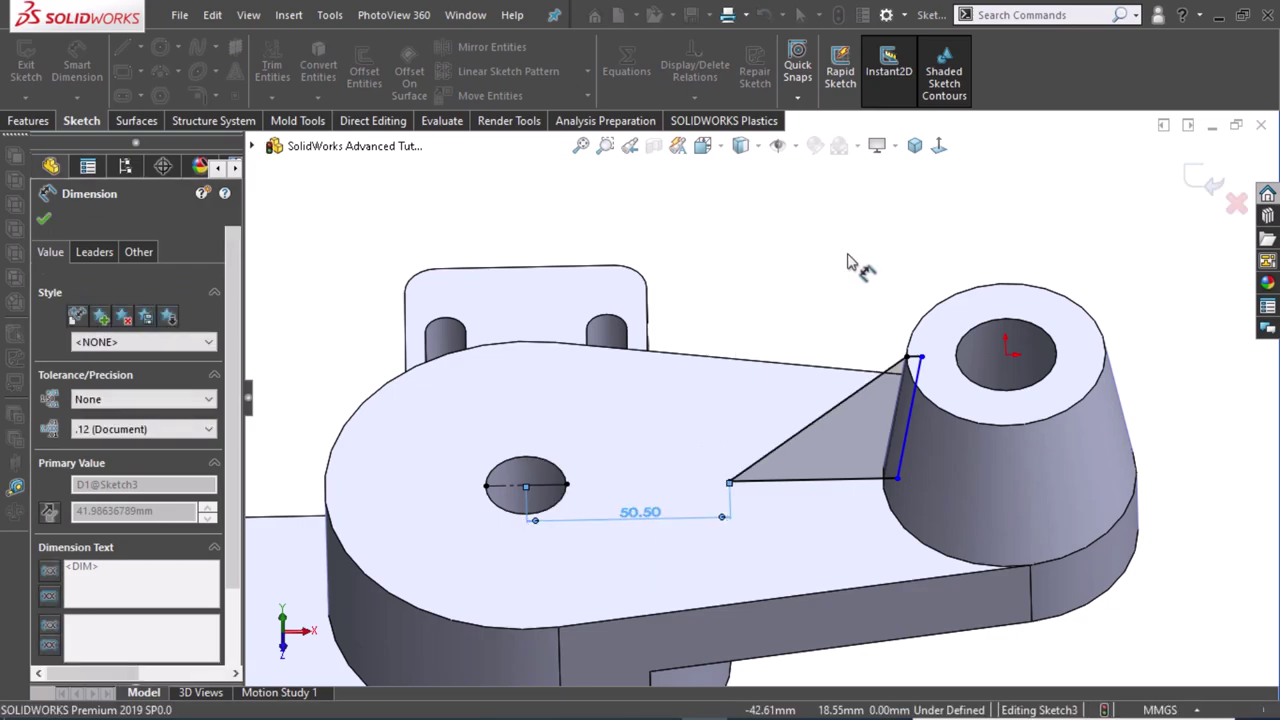
click(857, 266)
Extrude the triangle Mid Plane to 10 mm, creating the gusset Boss-Extrude4.
click(30, 121)
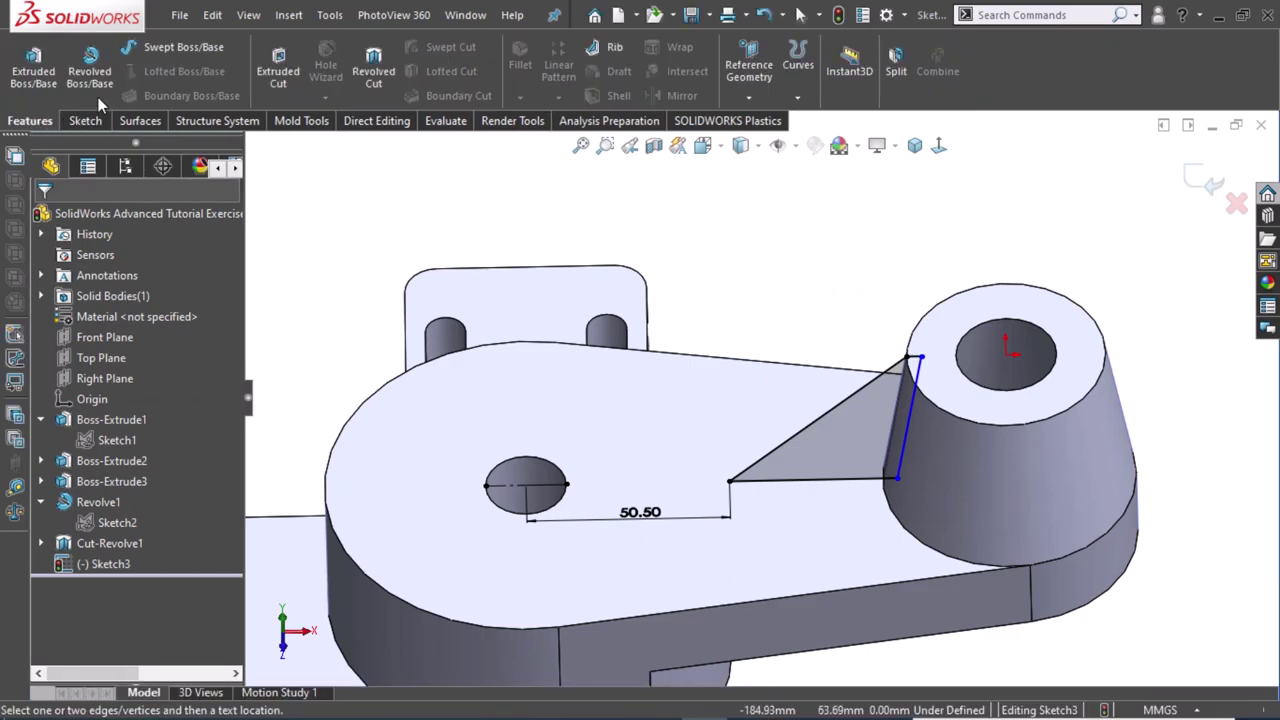
click(41, 68)
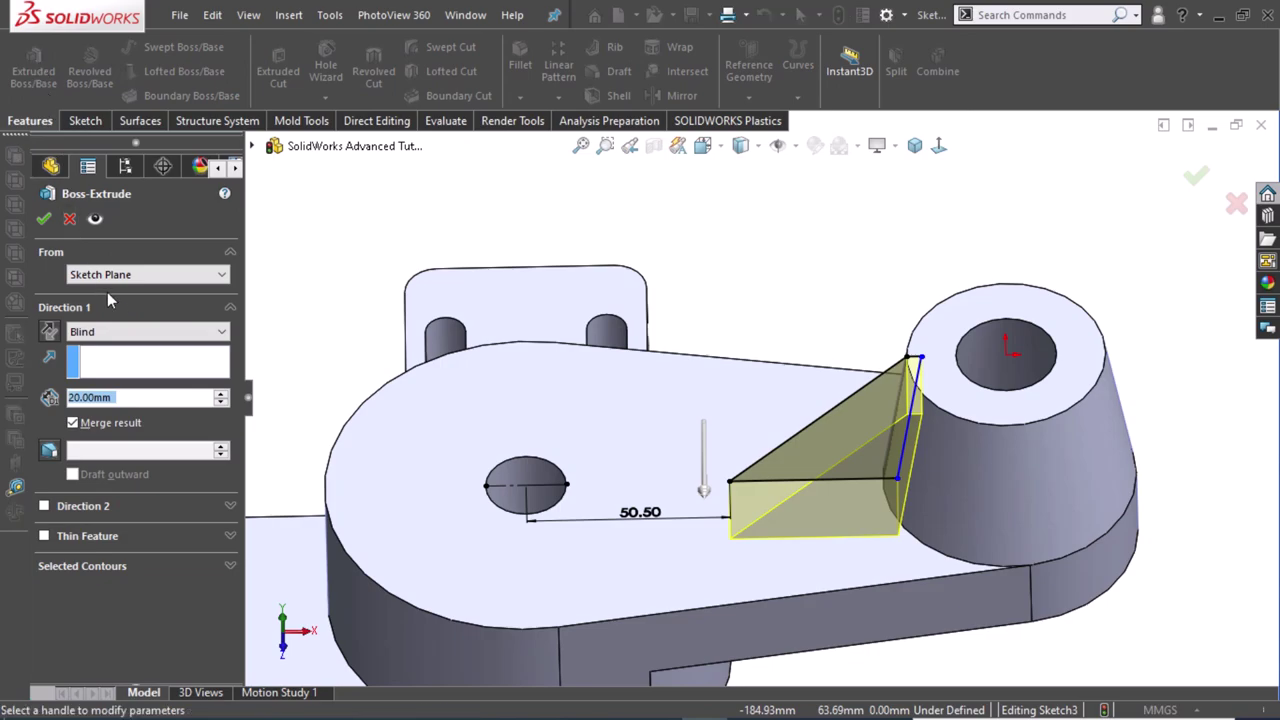
click(125, 334)
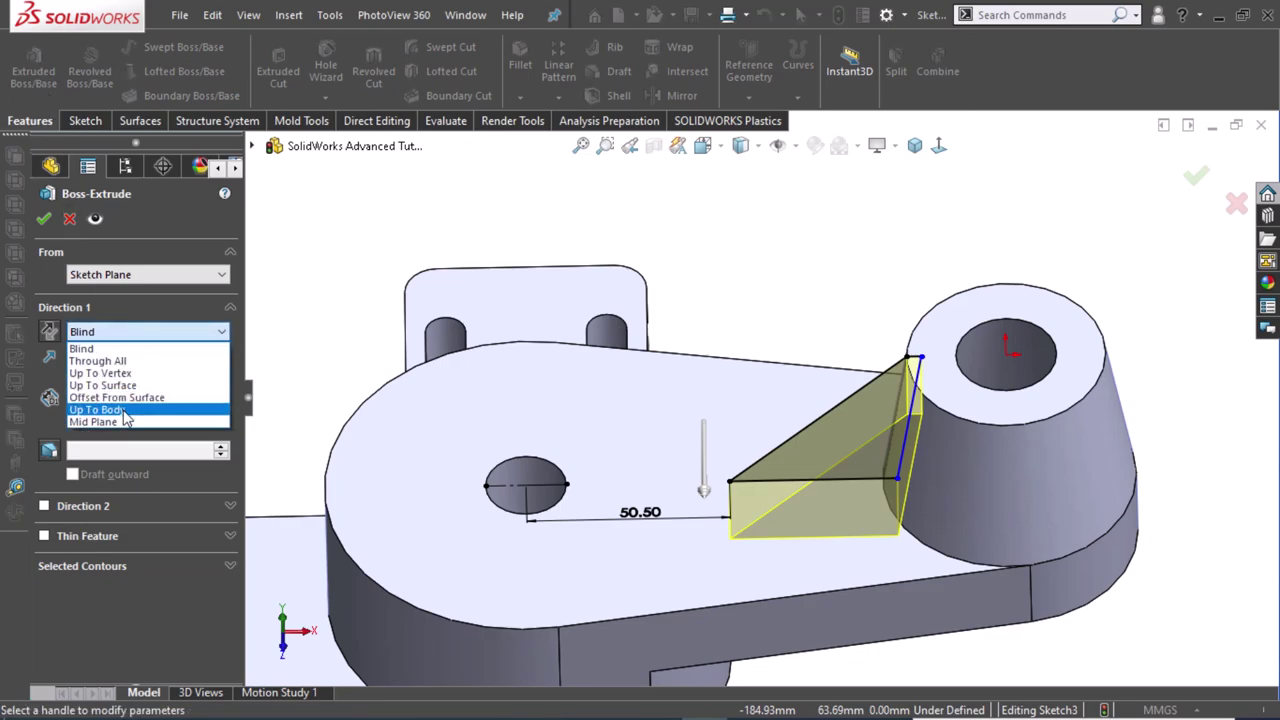
click(101, 423)
click(222, 403)
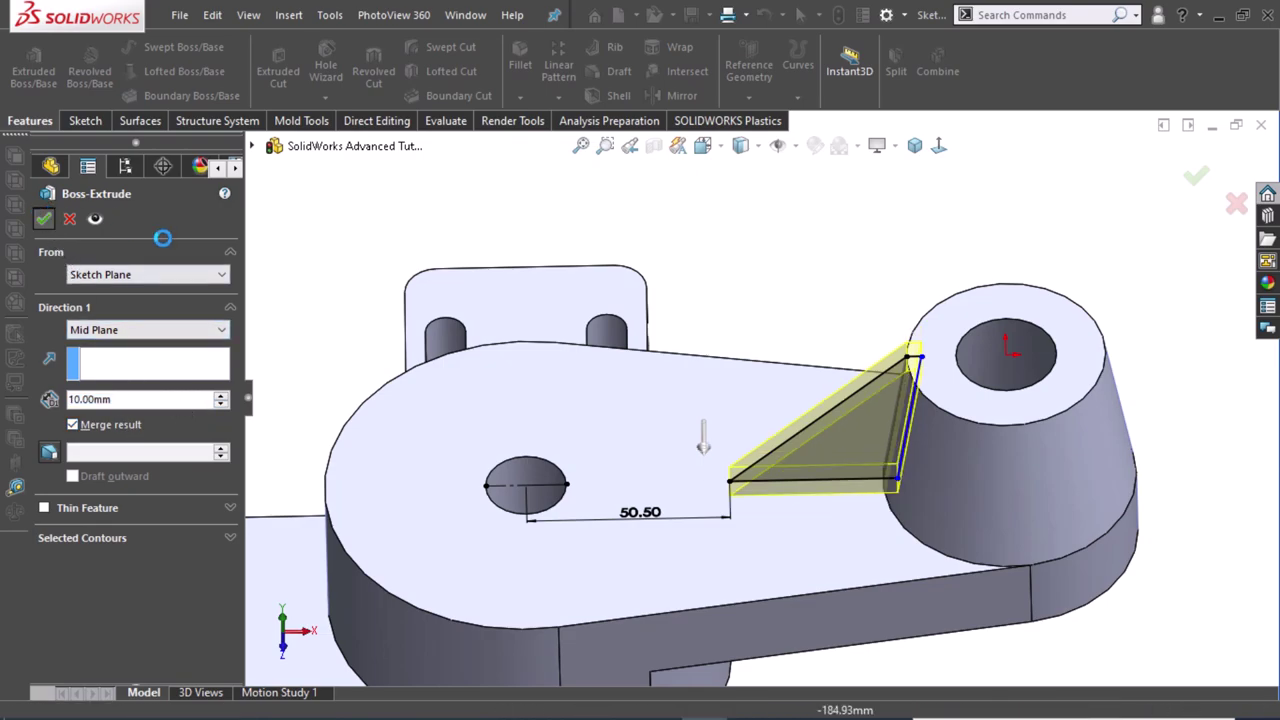
key(Return)
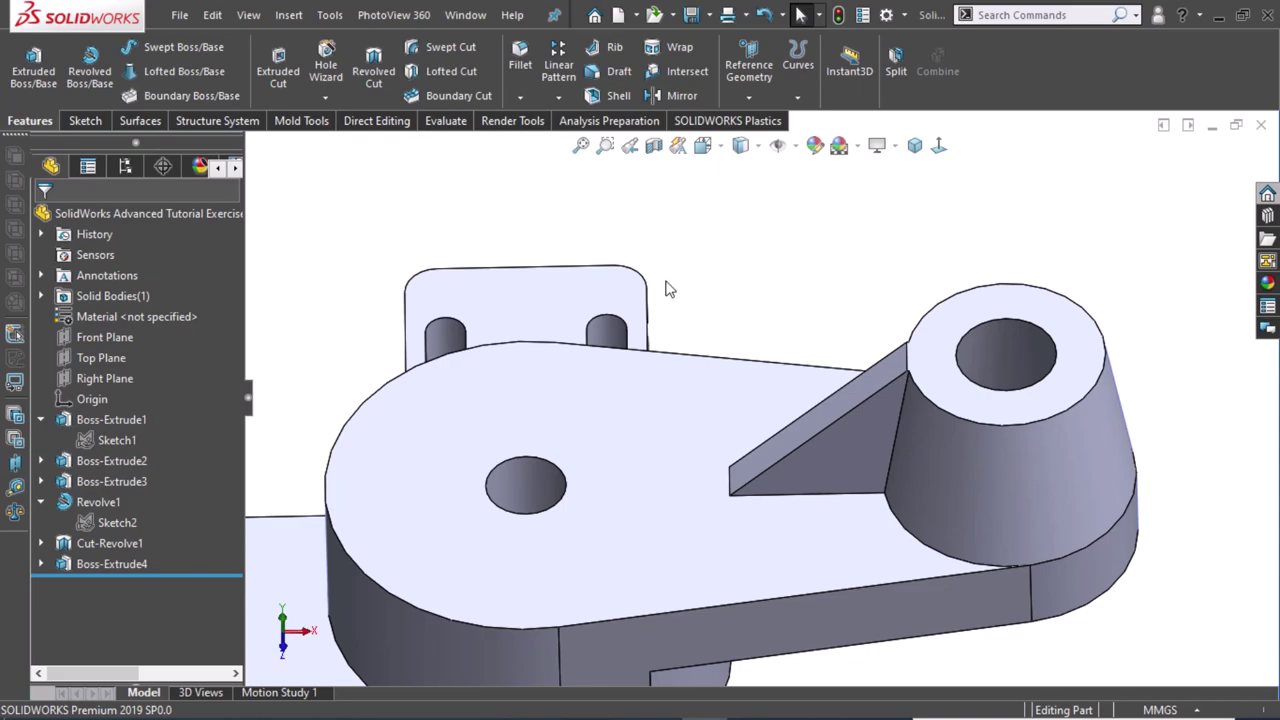
Open a new sketch on the Front Plane and draw a horizontal line left from the hub's top-left corner.
scroll(800, 268, up, 2)
scroll(838, 272, up, 1)
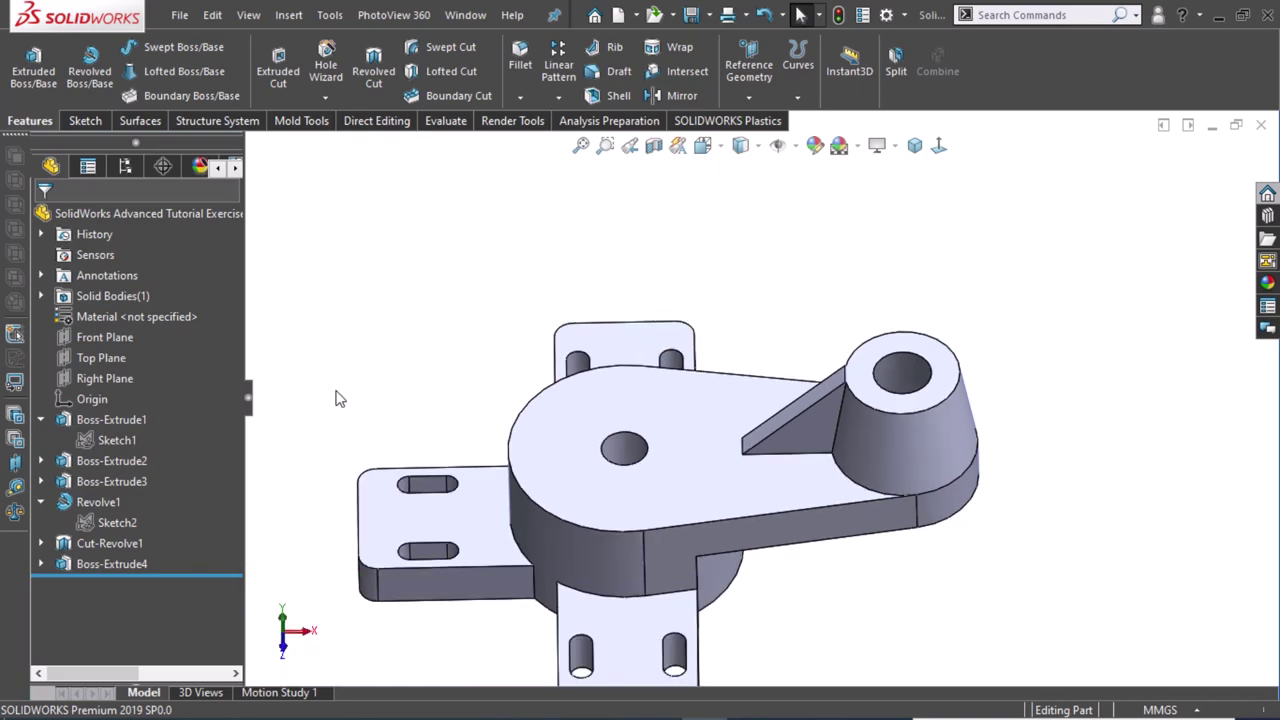
scroll(320, 420, down, 1)
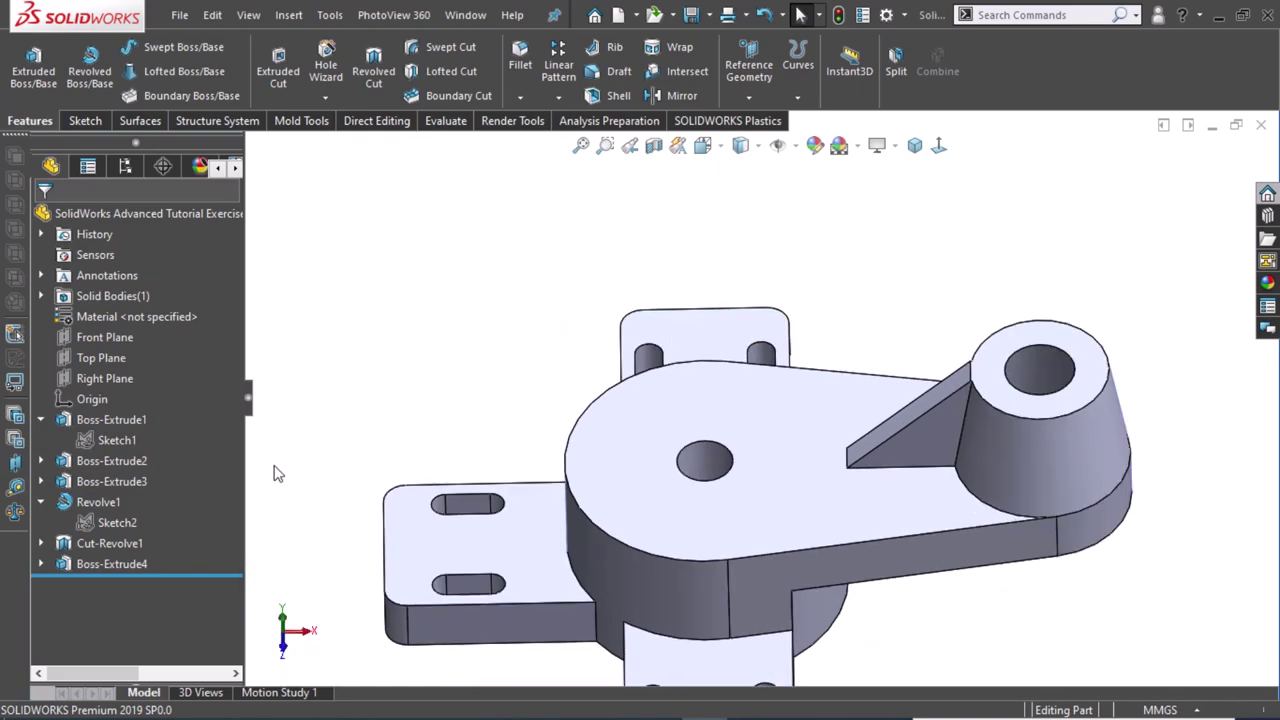
click(98, 337)
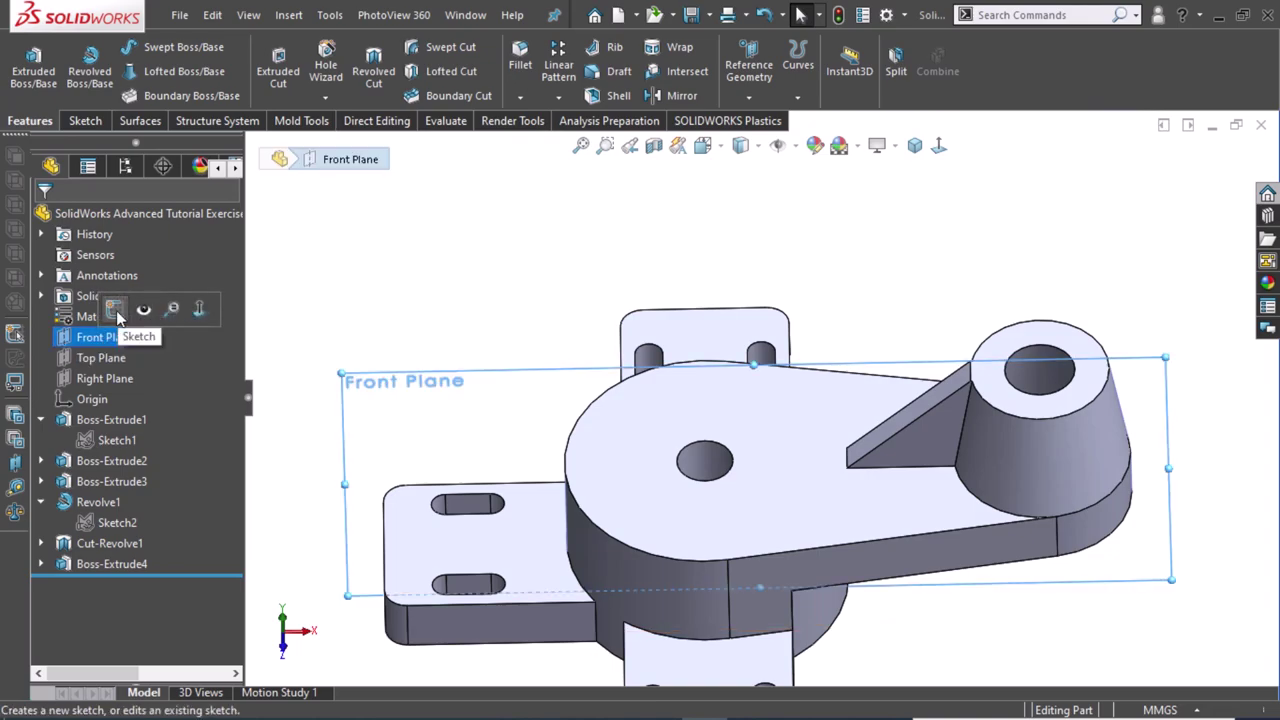
click(144, 309)
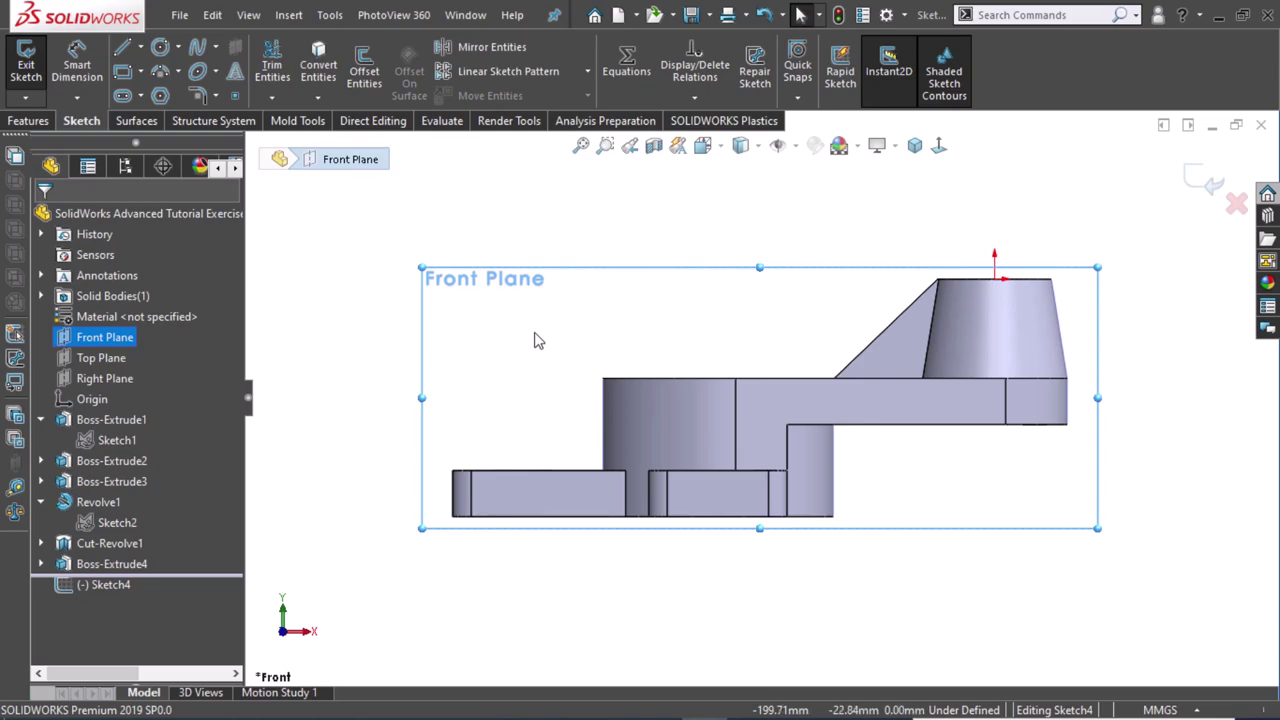
scroll(514, 400, down, 3)
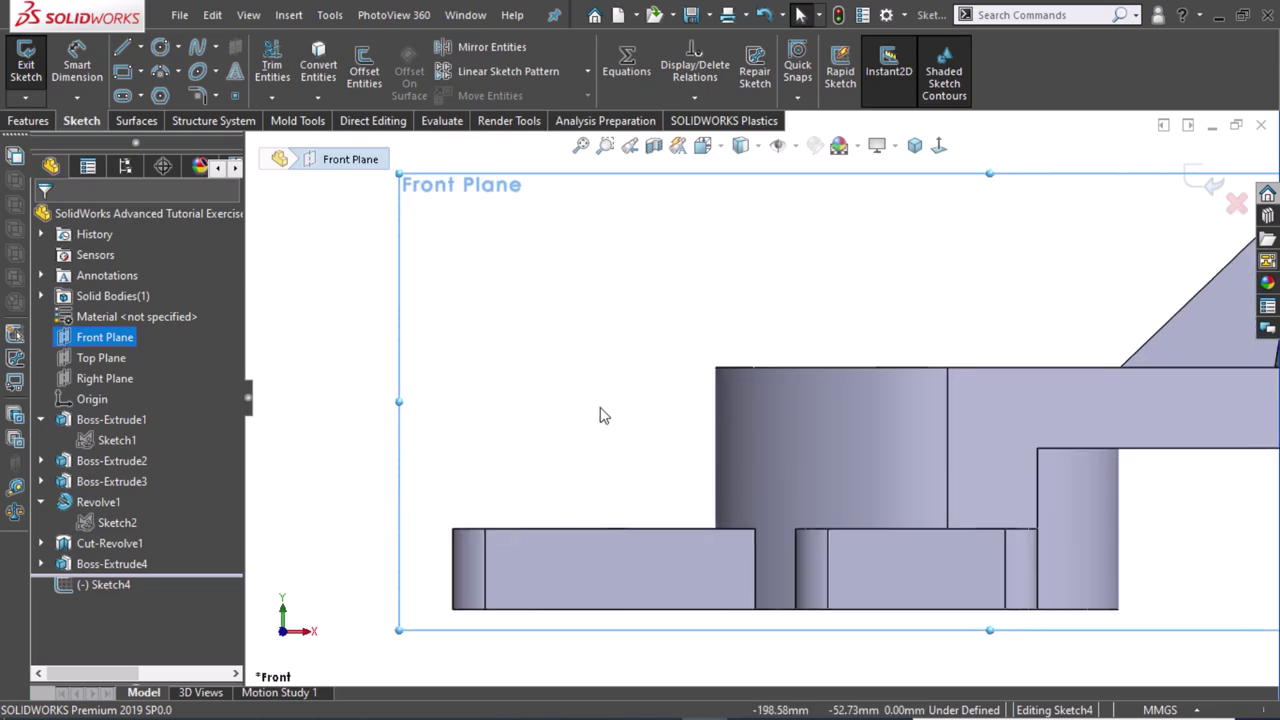
right_drag(600, 414, 528, 412)
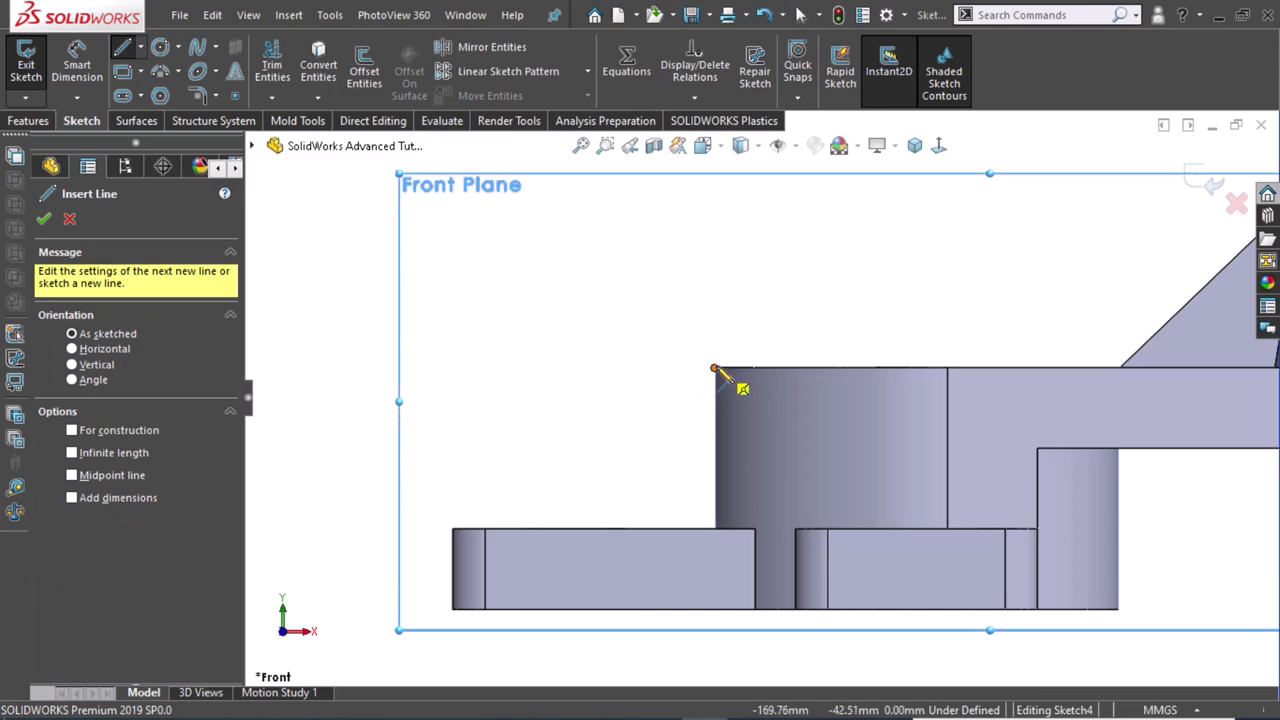
drag(715, 369, 585, 369)
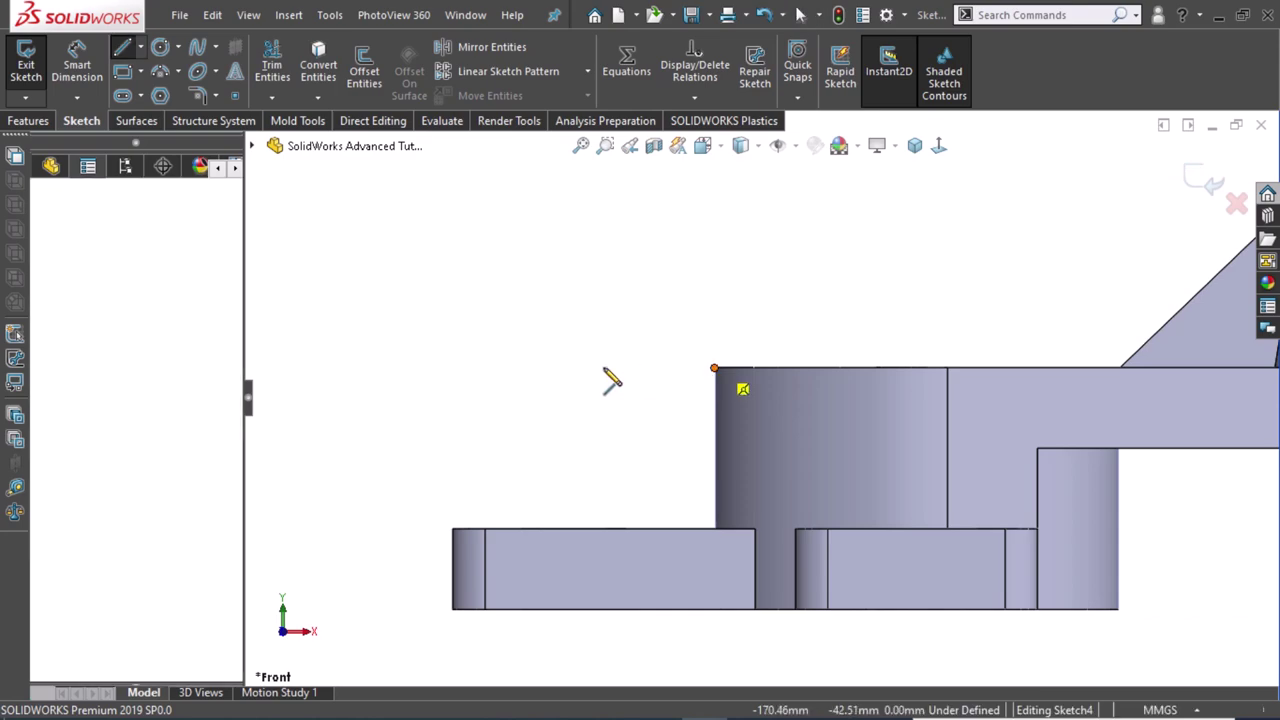
Add an arc and a vertical line down to the flange, with the arc tangent to the line.
click(586, 370)
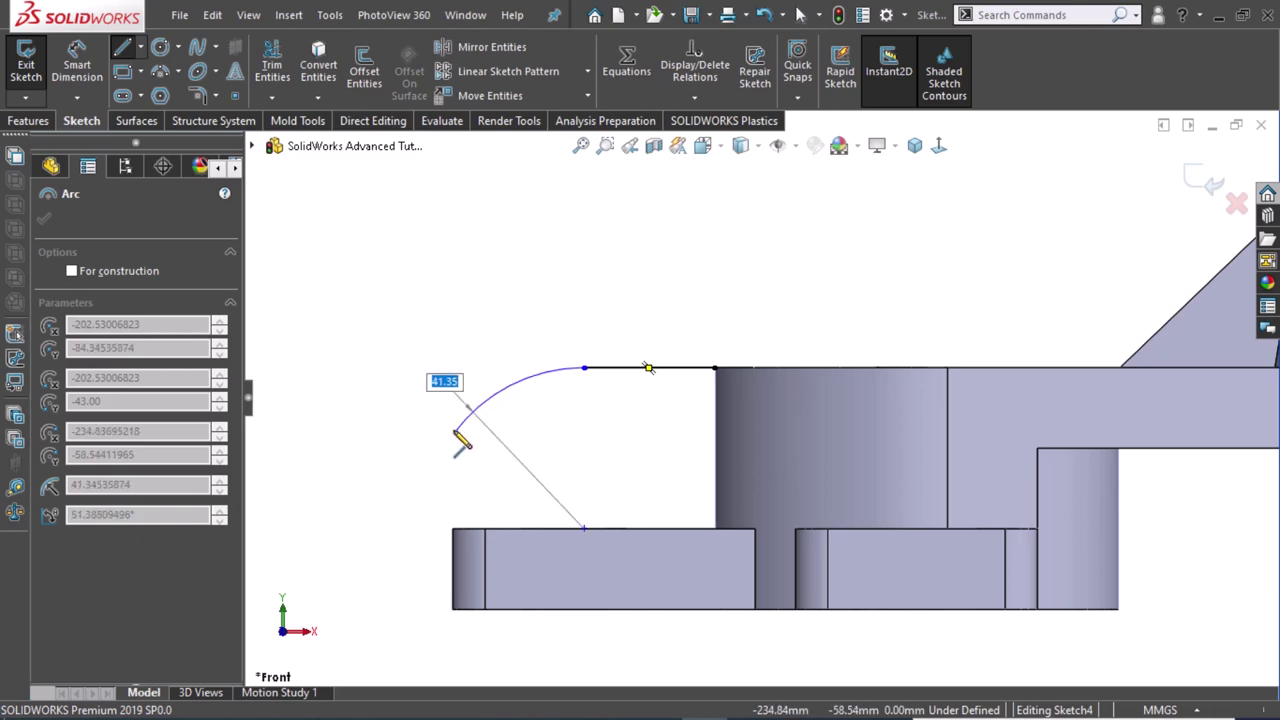
click(454, 431)
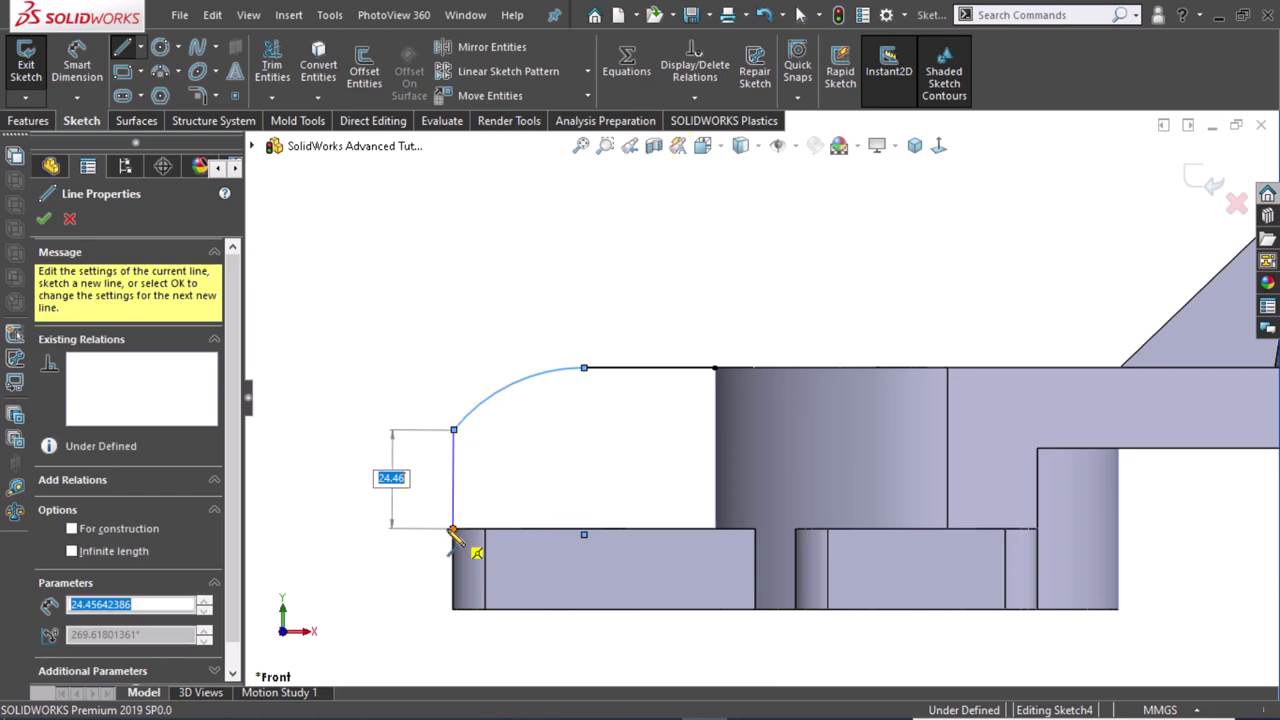
click(453, 530)
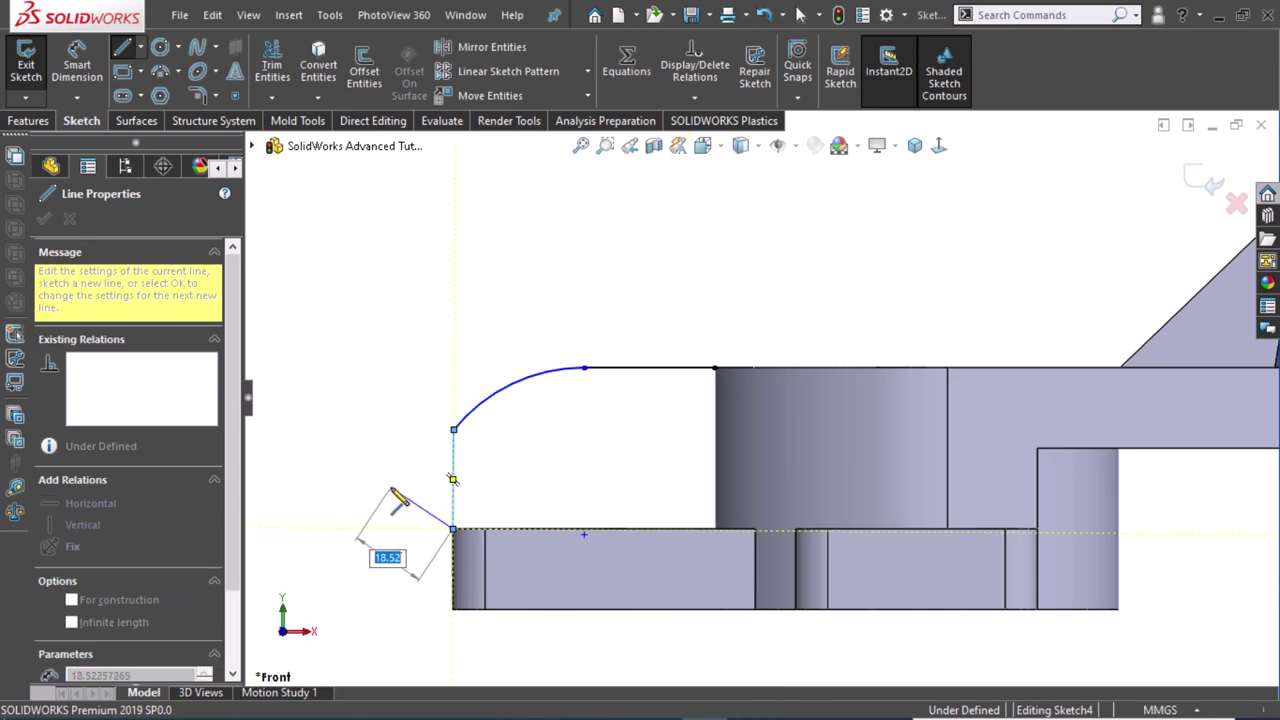
key(Escape)
key(Escape)
click(454, 431)
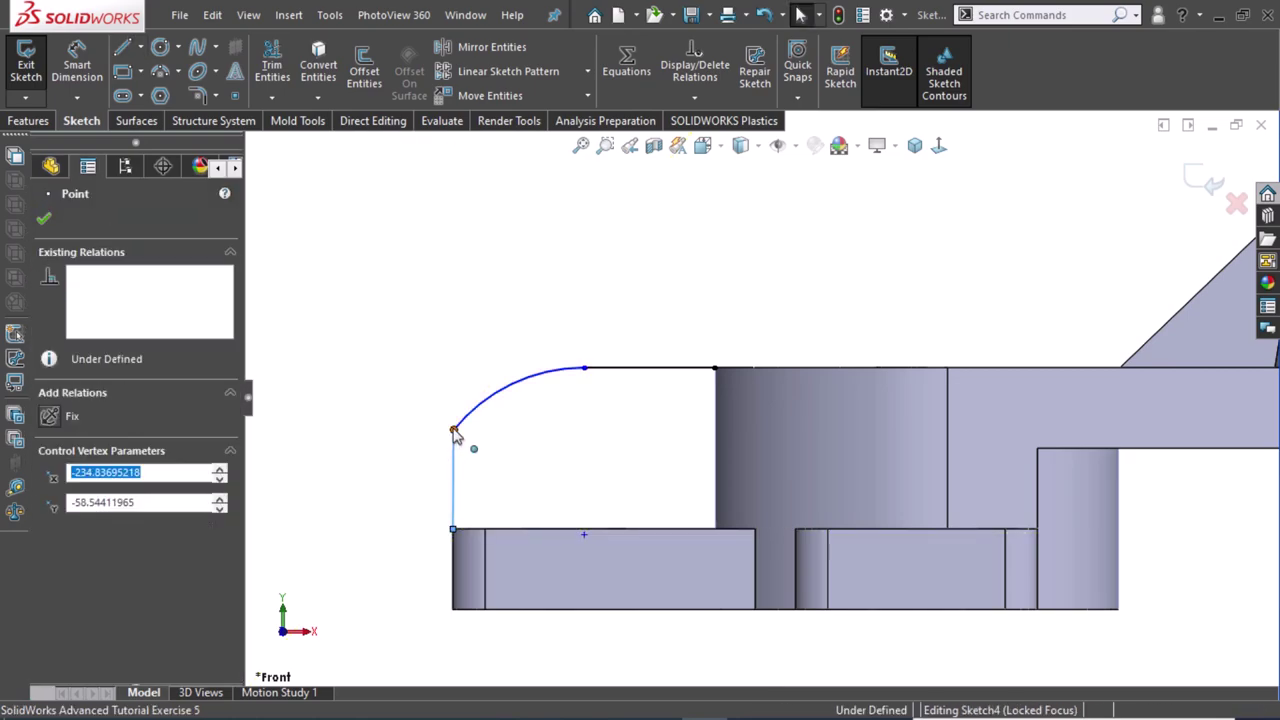
click(507, 345)
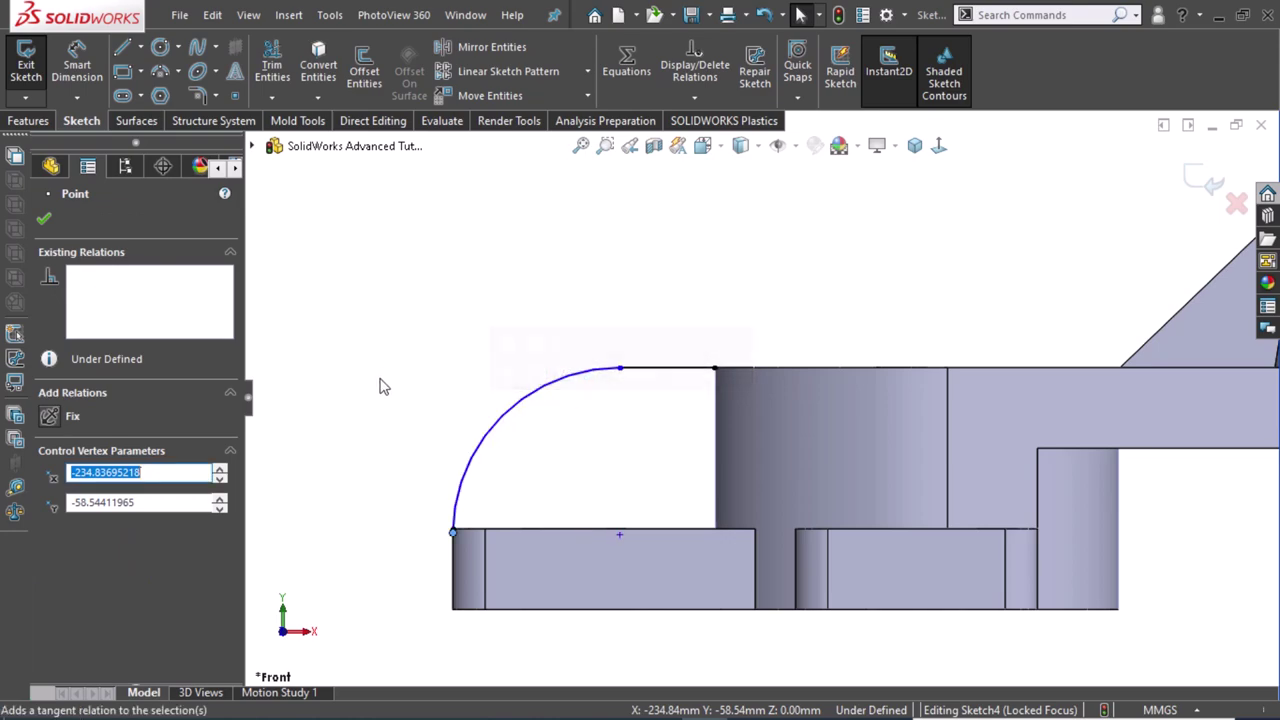
click(632, 403)
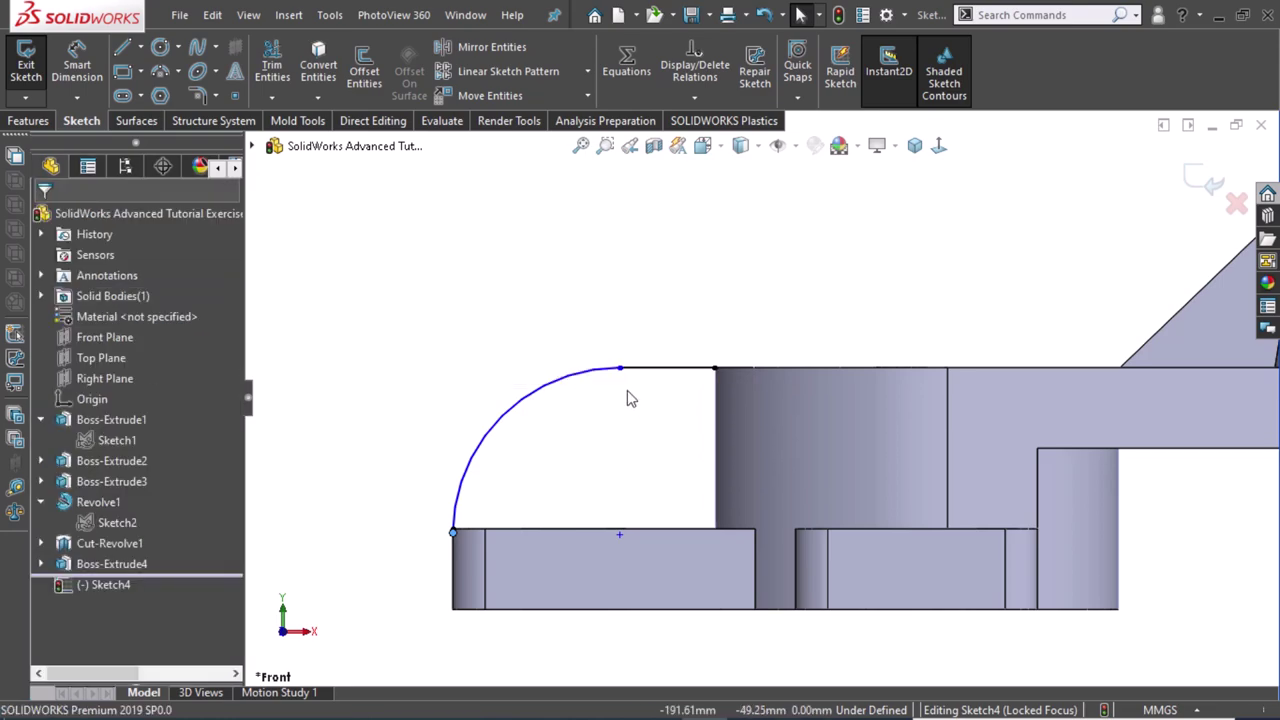
drag(620, 371, 521, 380)
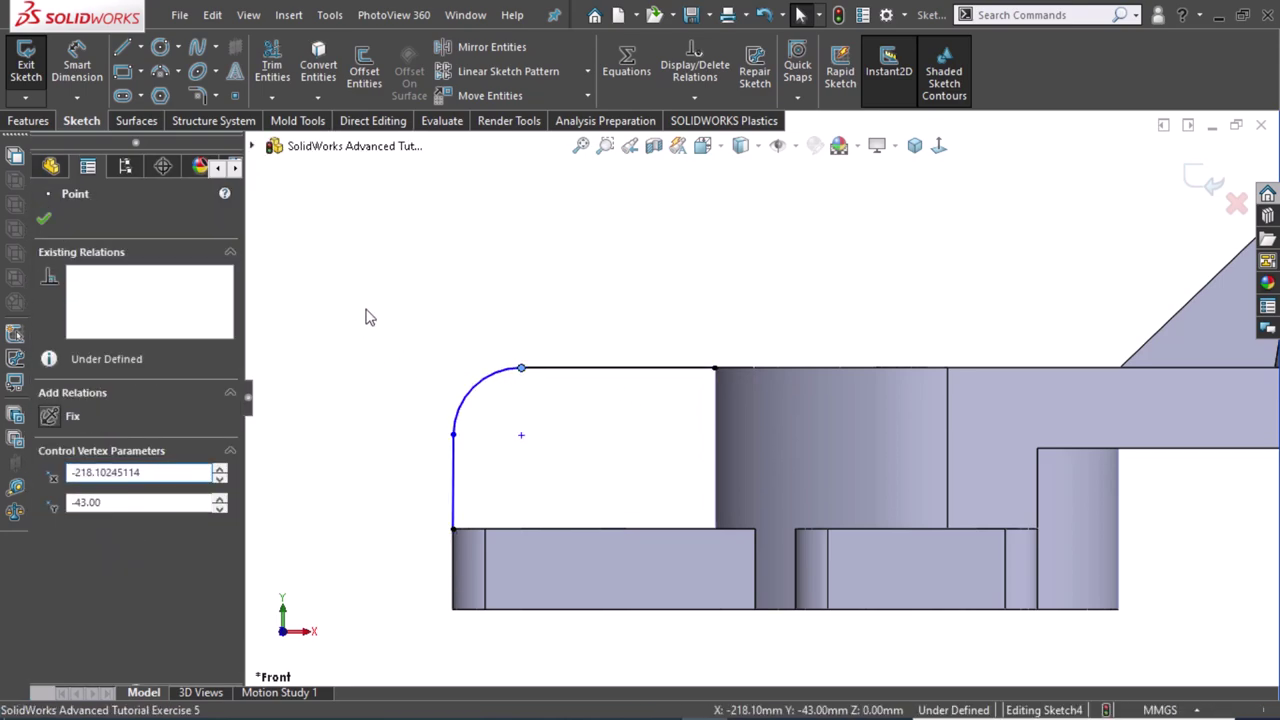
Set the arc radius to 25 mm and select the vertical line with the flange's left edge.
right_drag(366, 314, 368, 266)
click(478, 393)
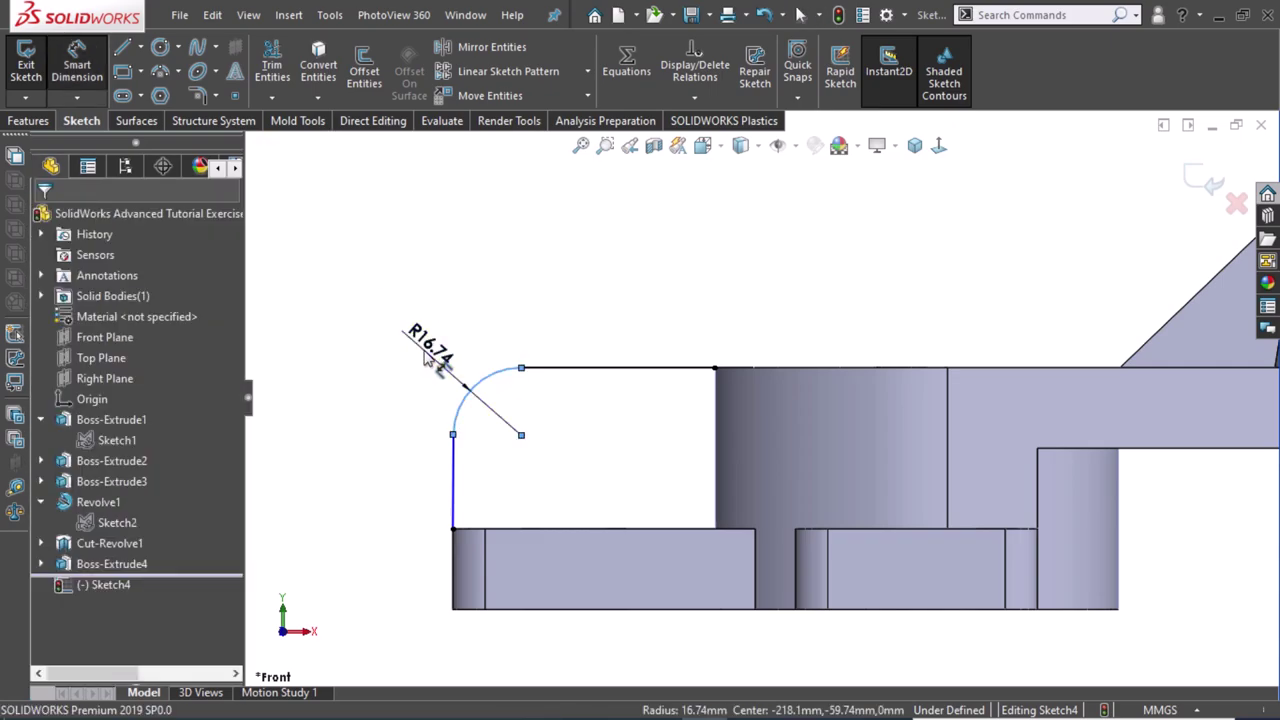
click(425, 360)
text(2)
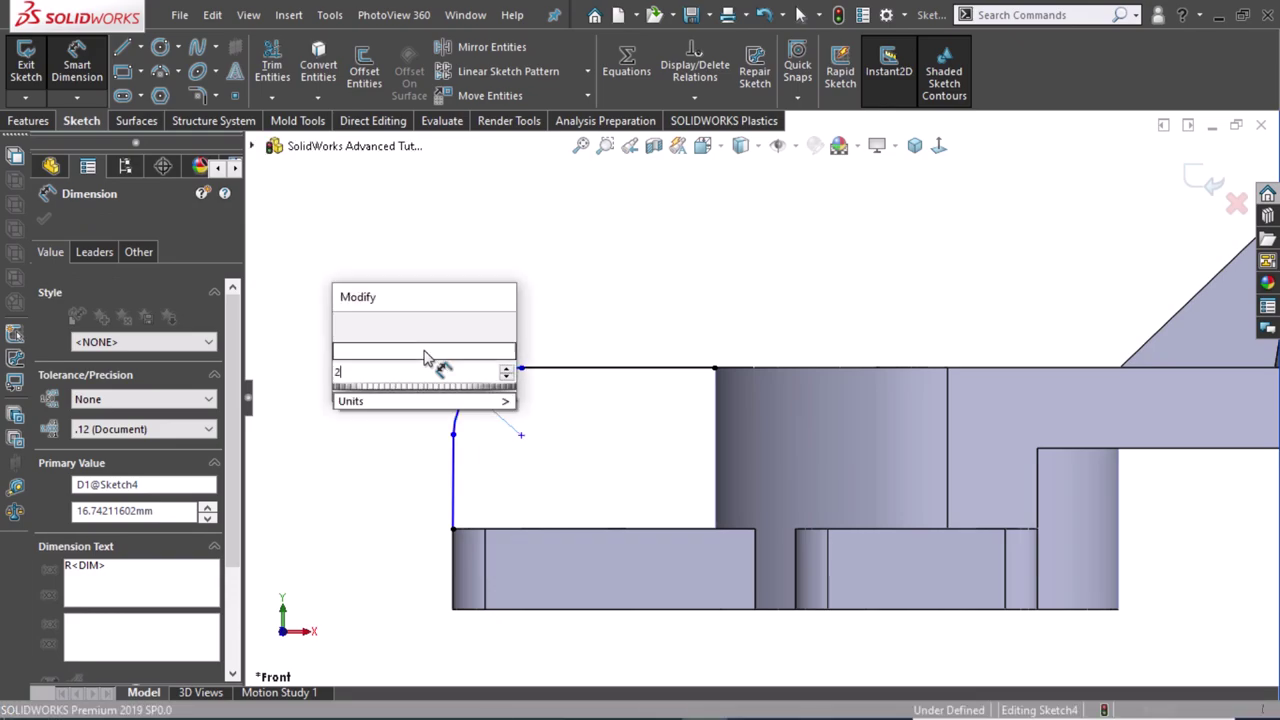
text(5)
key(Escape)
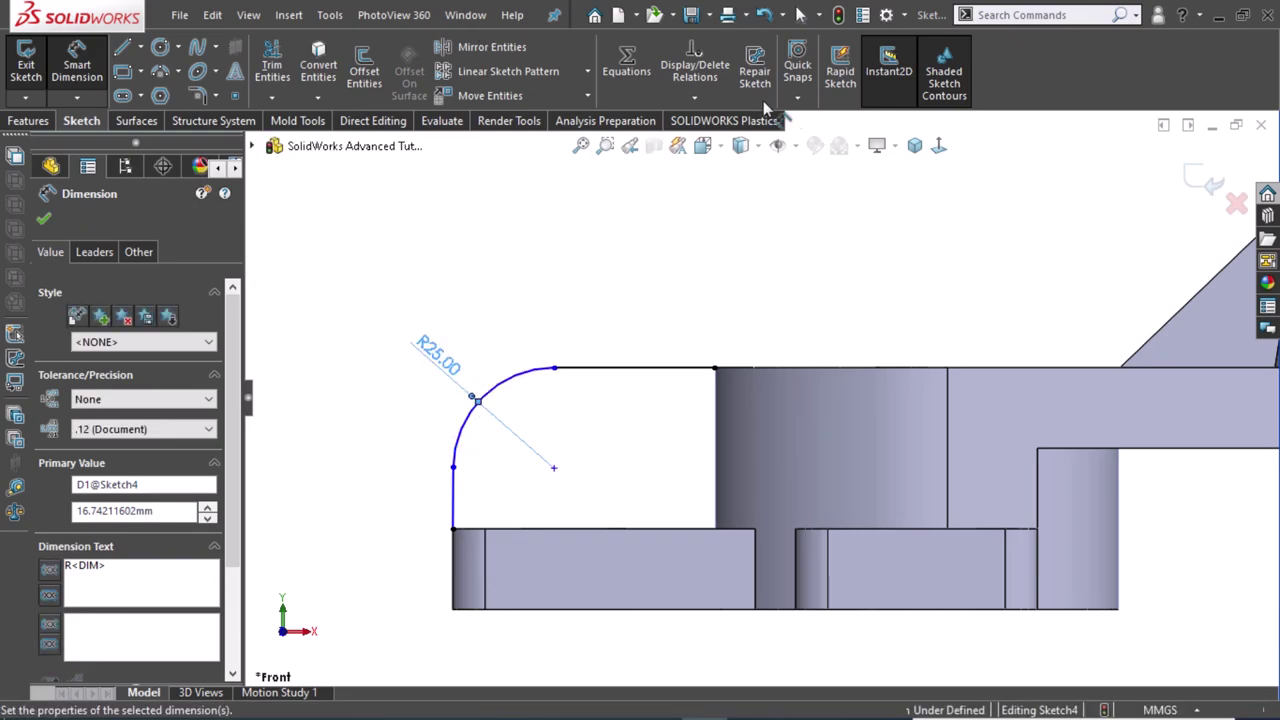
key(Escape)
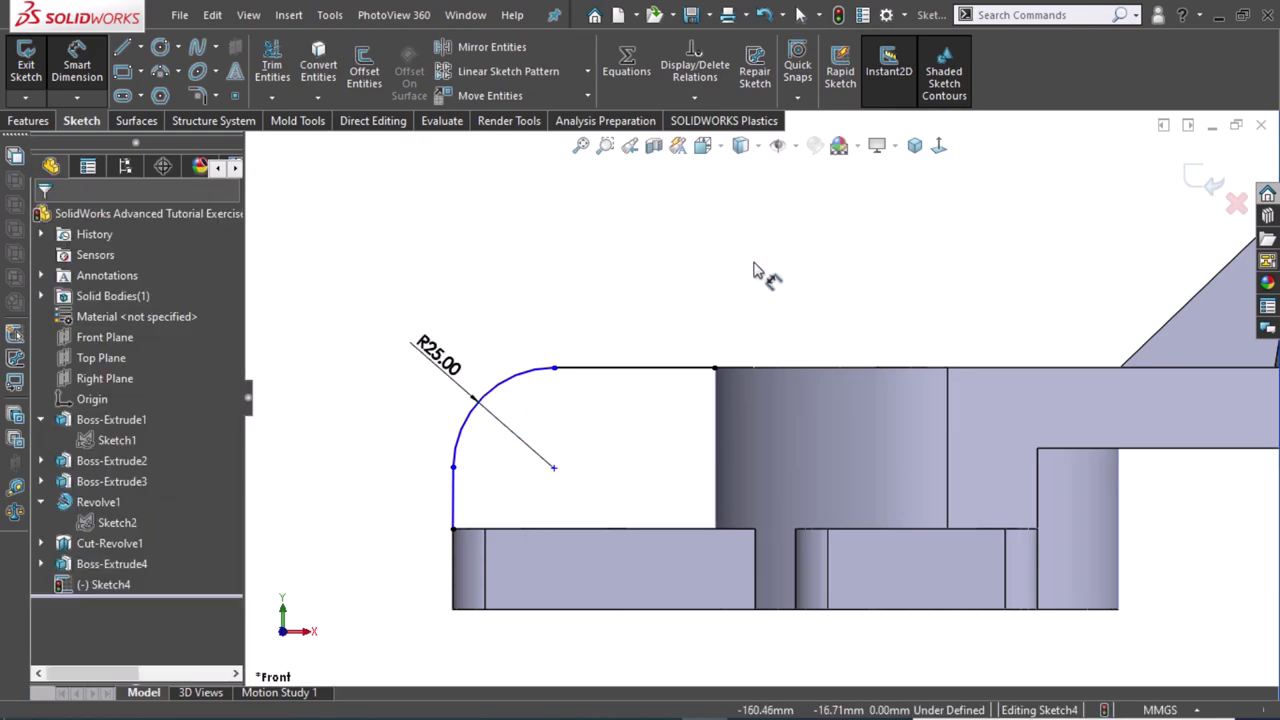
key(Escape)
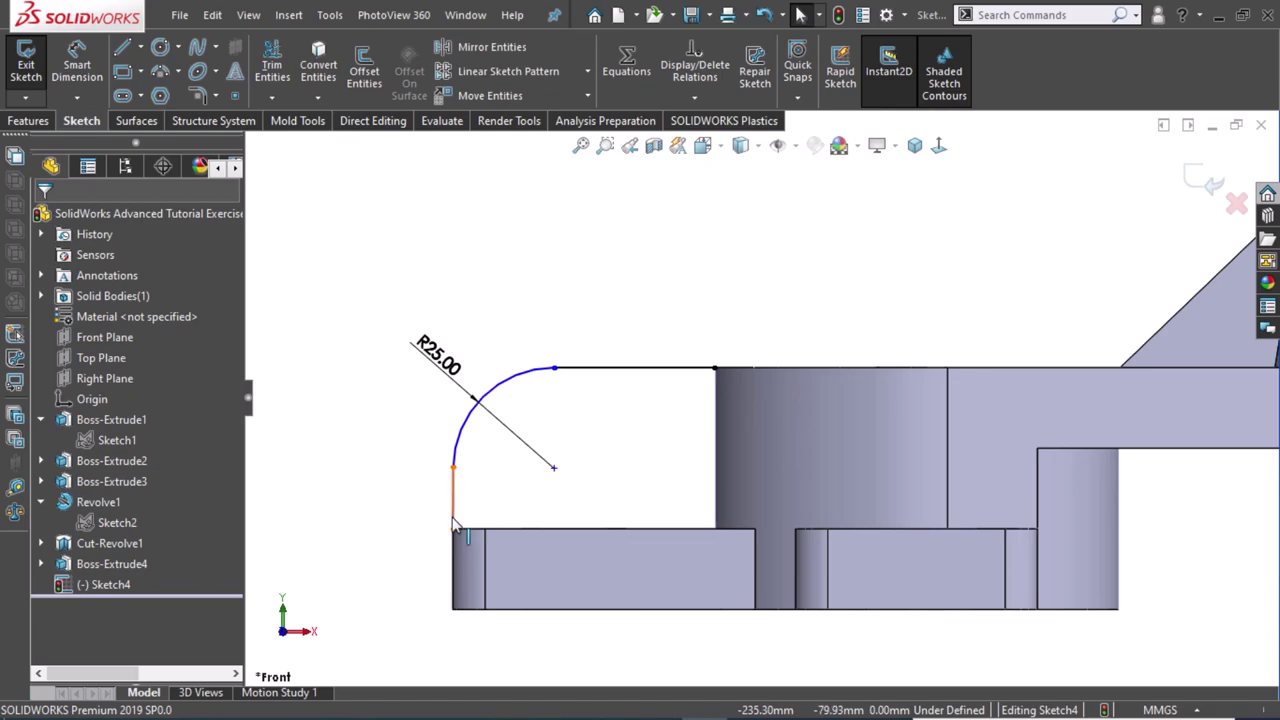
click(453, 515)
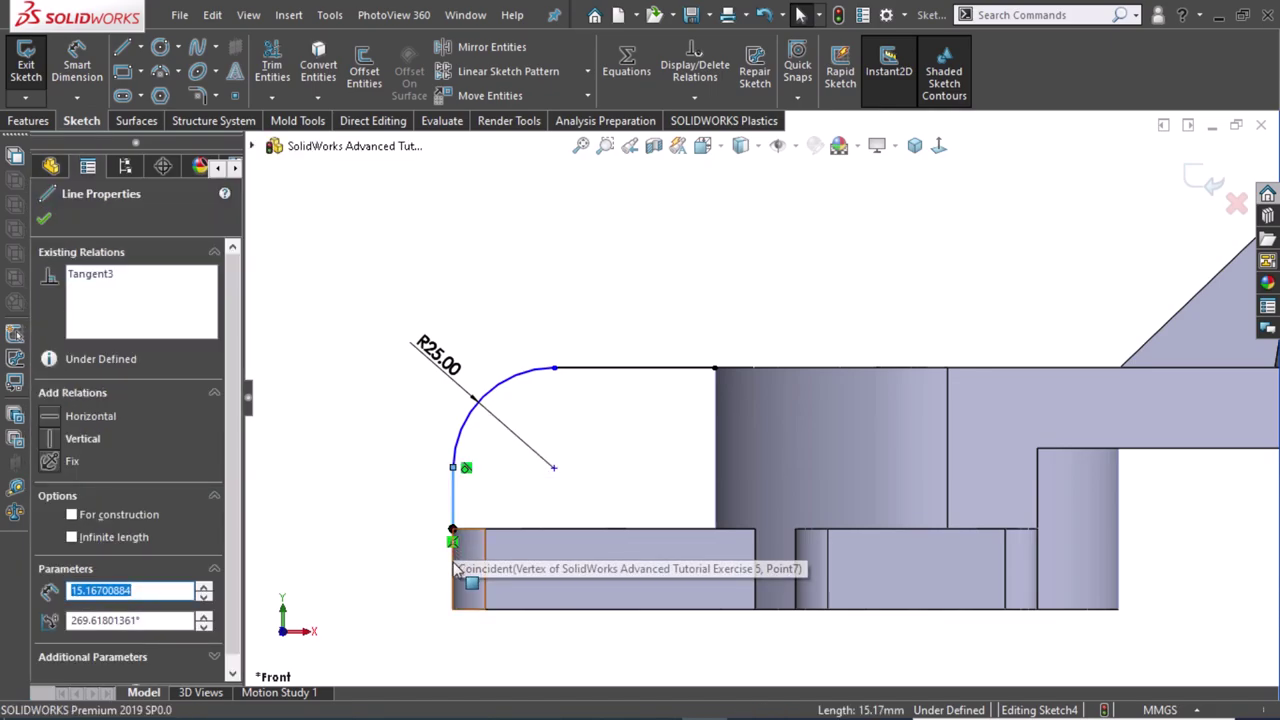
ctrl+click(453, 568)
Make the vertical sketch line collinear with the flange's left edge.
ctrl+click(453, 568)
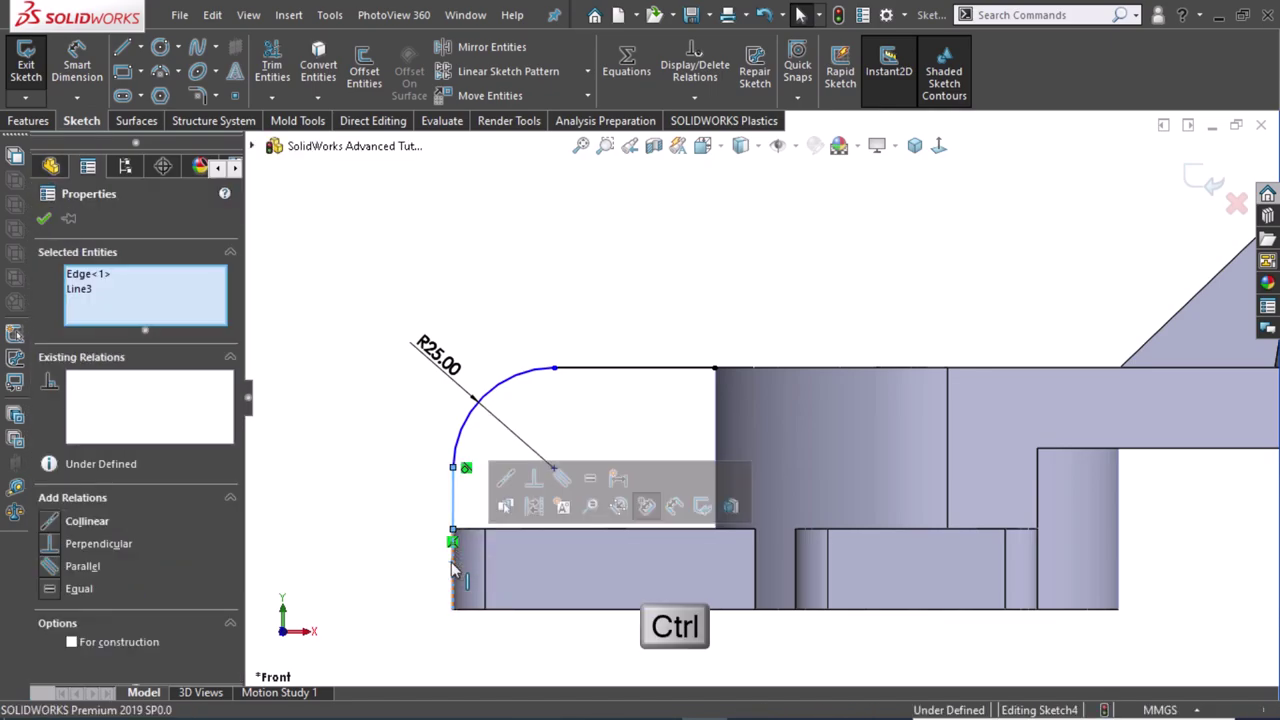
click(514, 487)
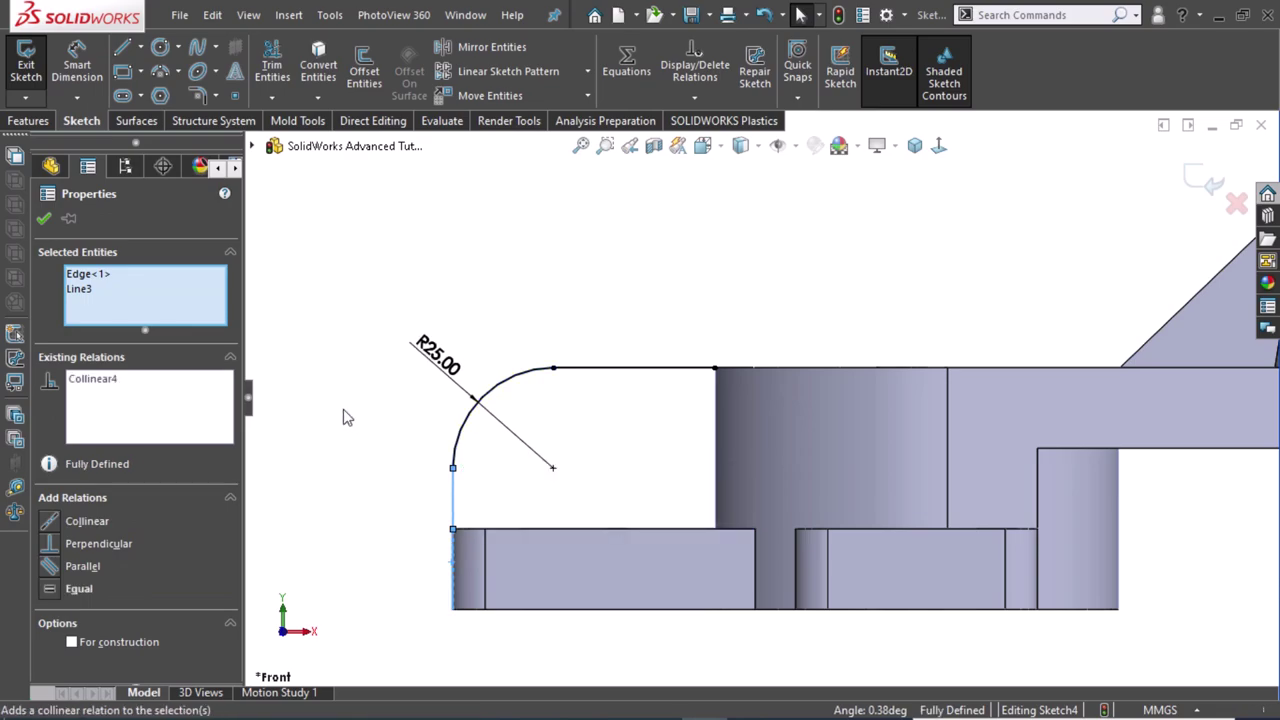
click(345, 406)
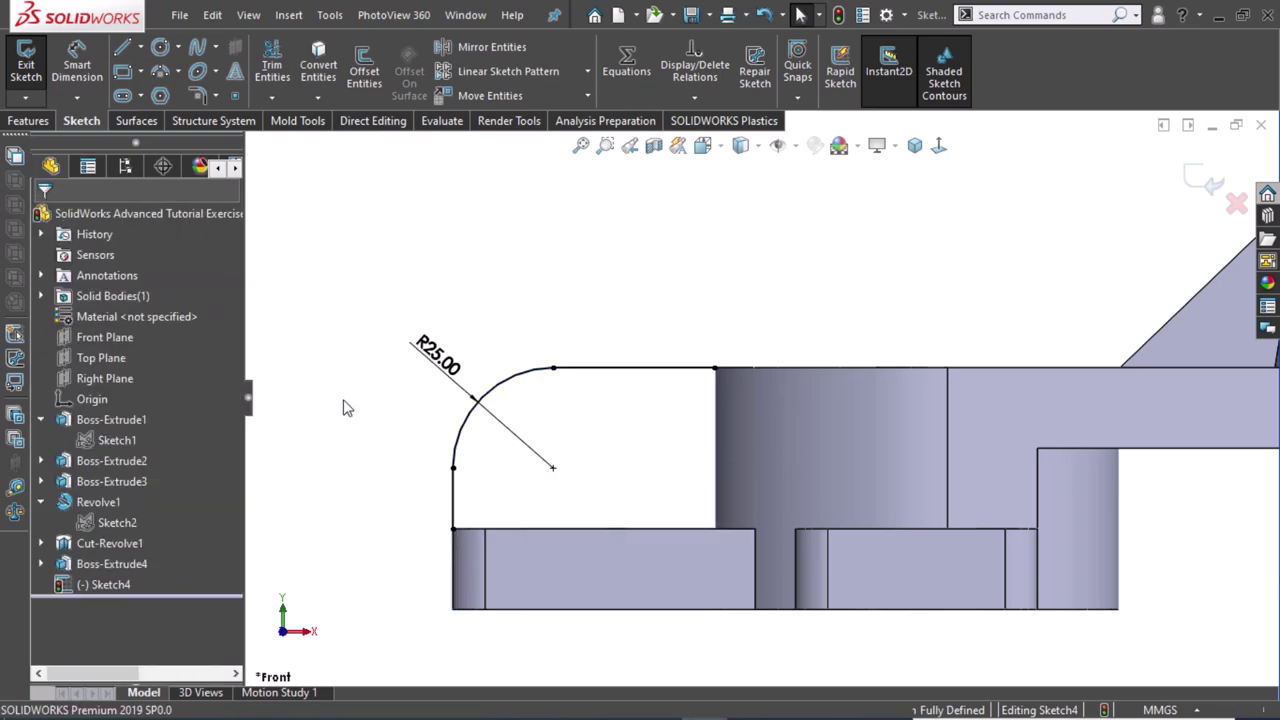
Create Rib1 from Sketch4, 20 mm thick with material flipped toward the part.
click(32, 121)
click(604, 50)
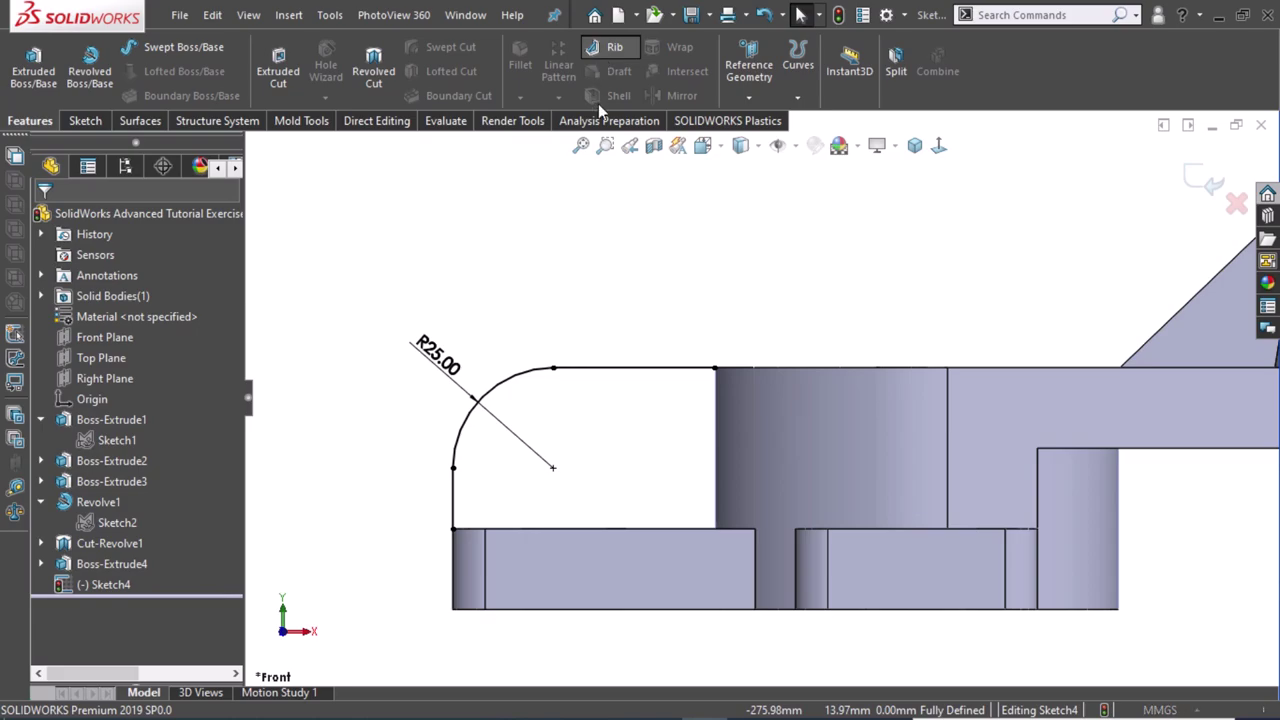
click(635, 355)
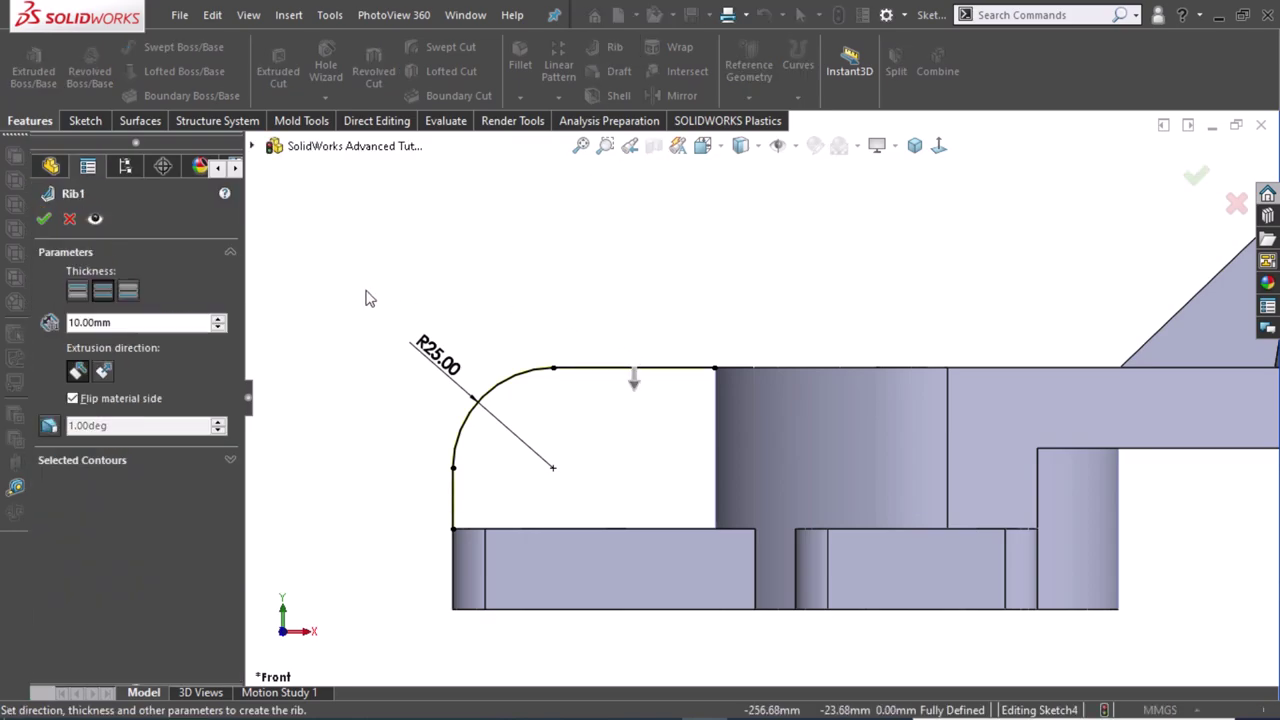
click(218, 322)
middle_drag(400, 280, 414, 394)
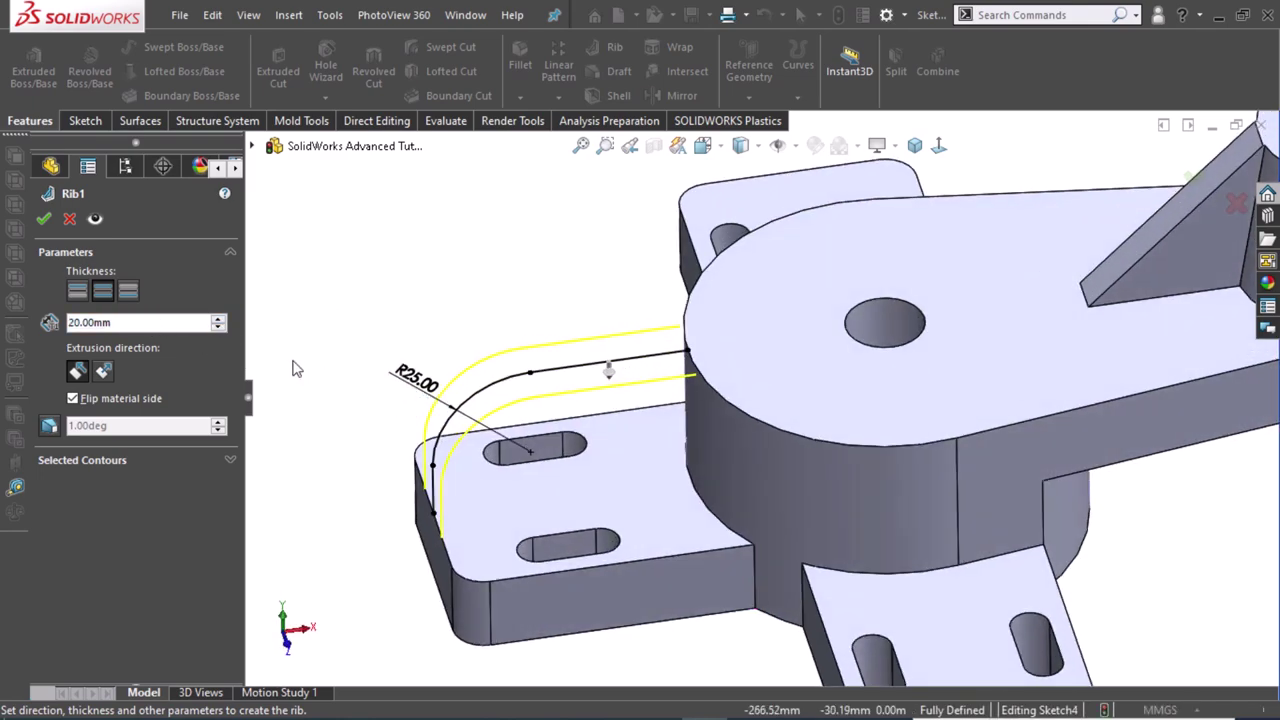
click(44, 219)
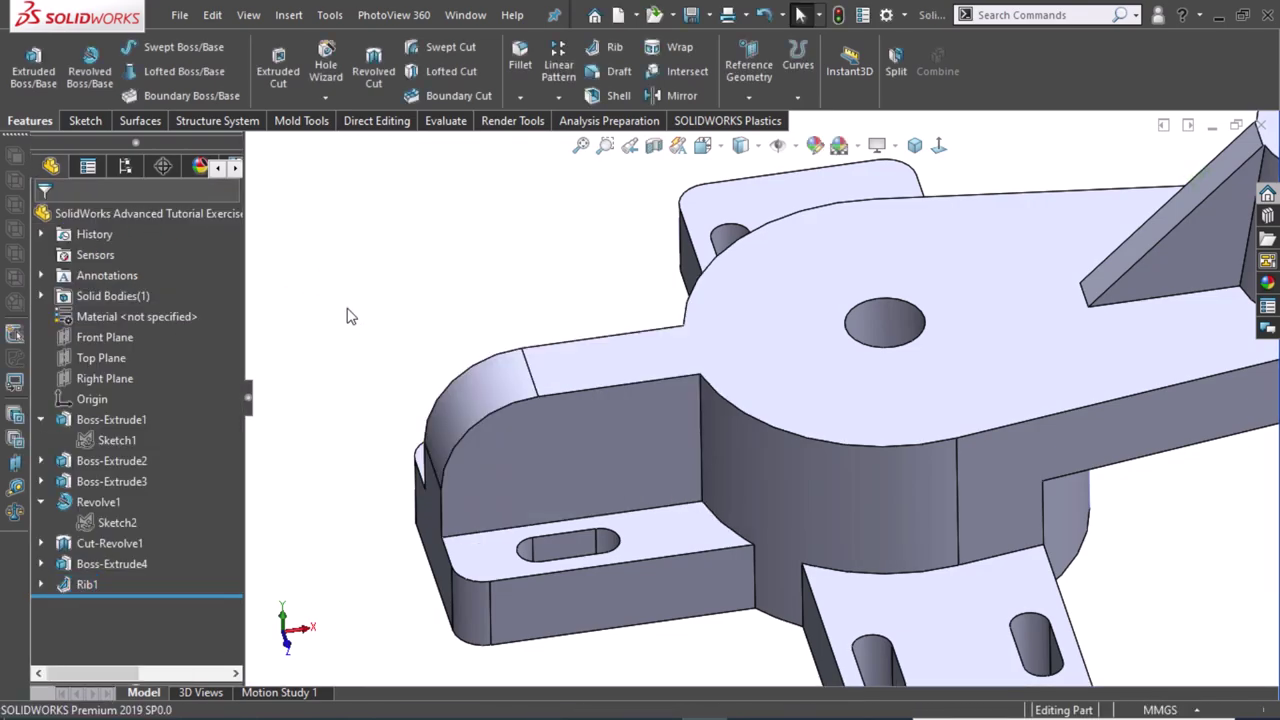
key(f)
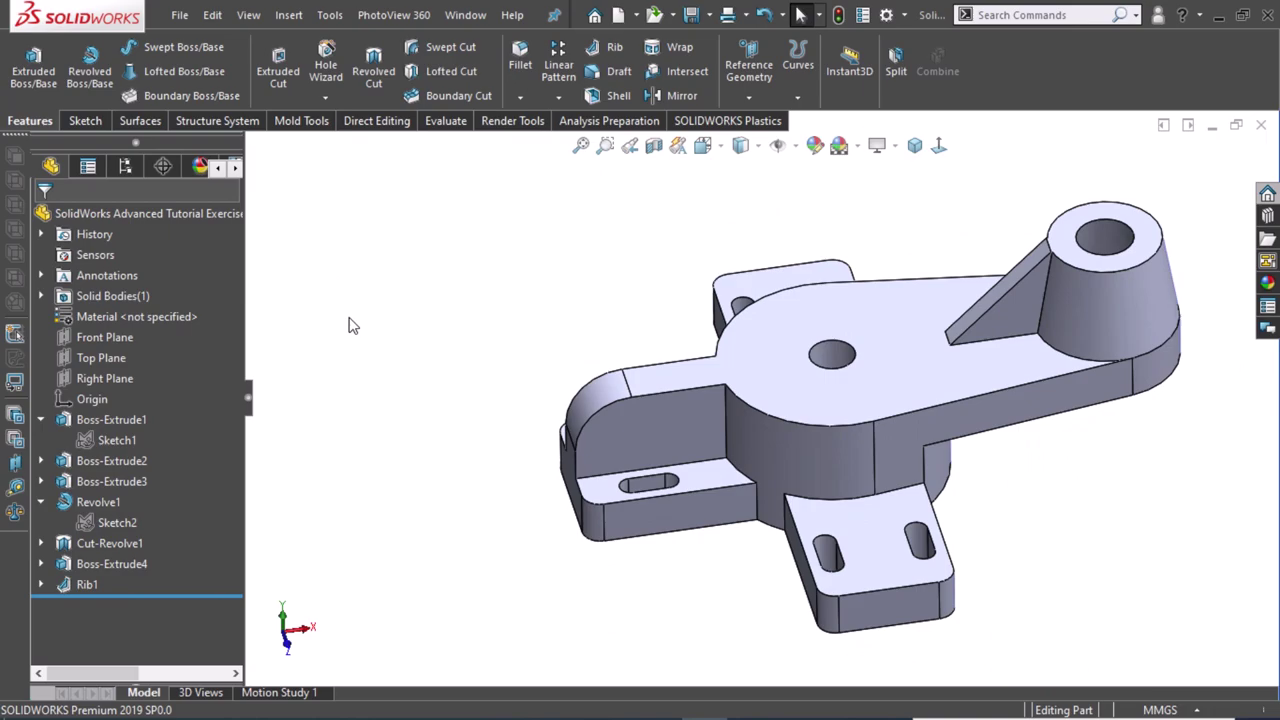
scroll(830, 355, up, 2)
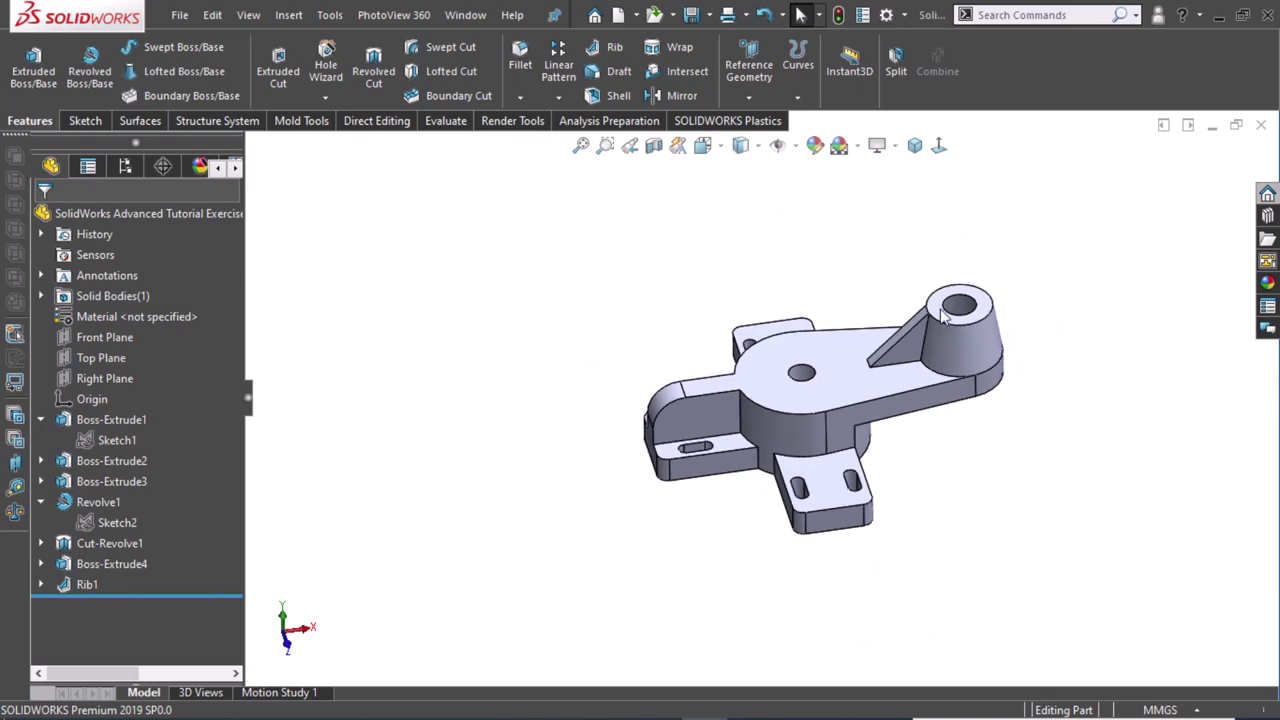
ctrl+middle_drag(1098, 285, 828, 341)
middle_drag(590, 300, 560, 360)
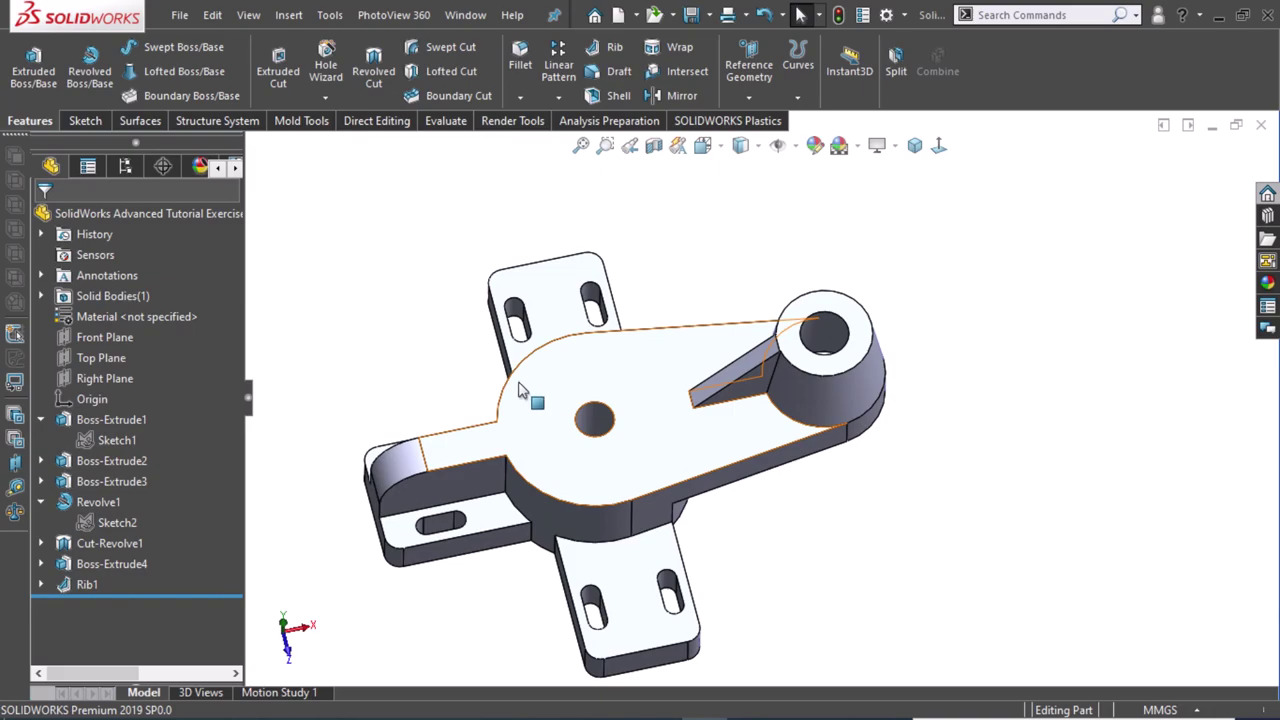
Start a circular pattern of Rib1 about the central hole edge with 90° instance spacing.
click(84, 587)
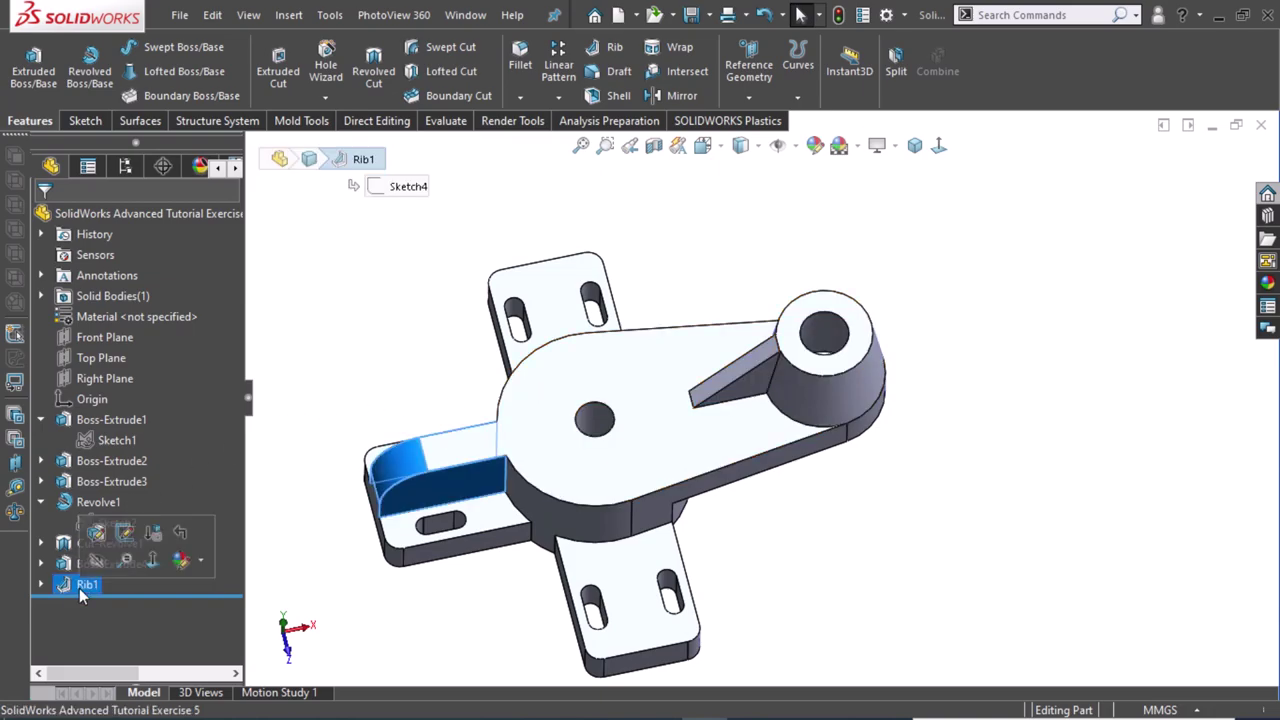
click(562, 99)
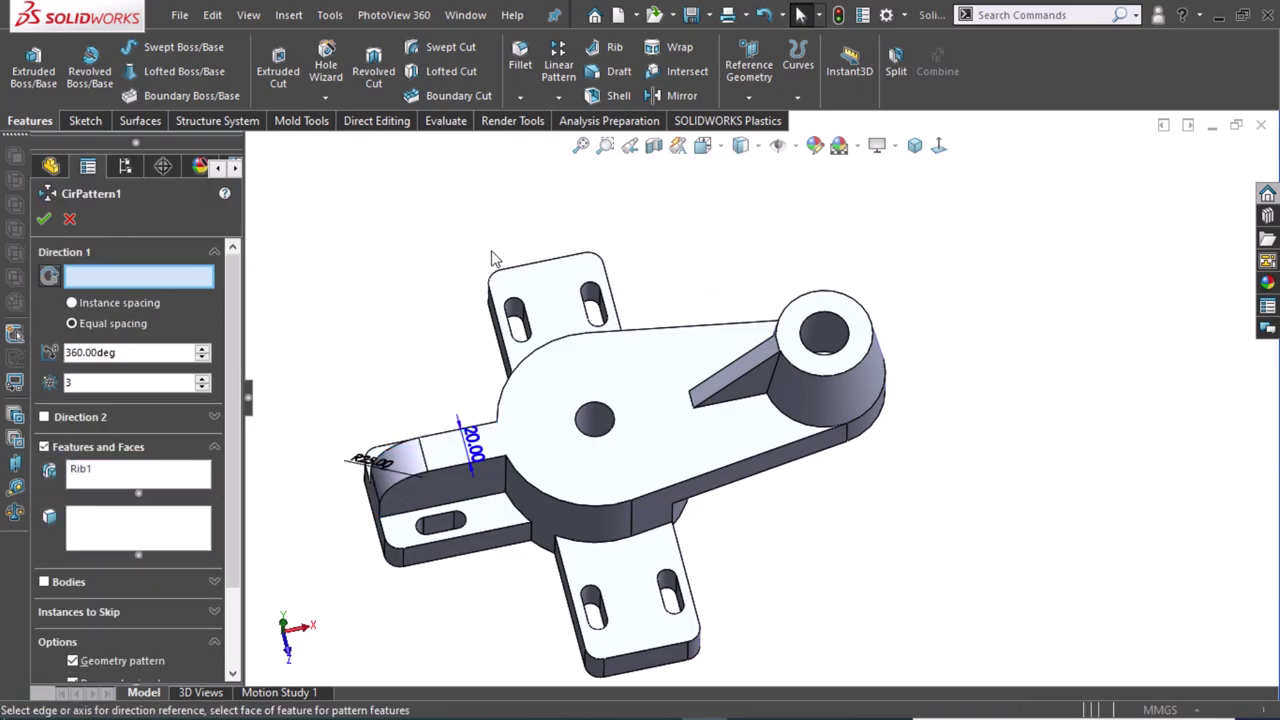
click(597, 438)
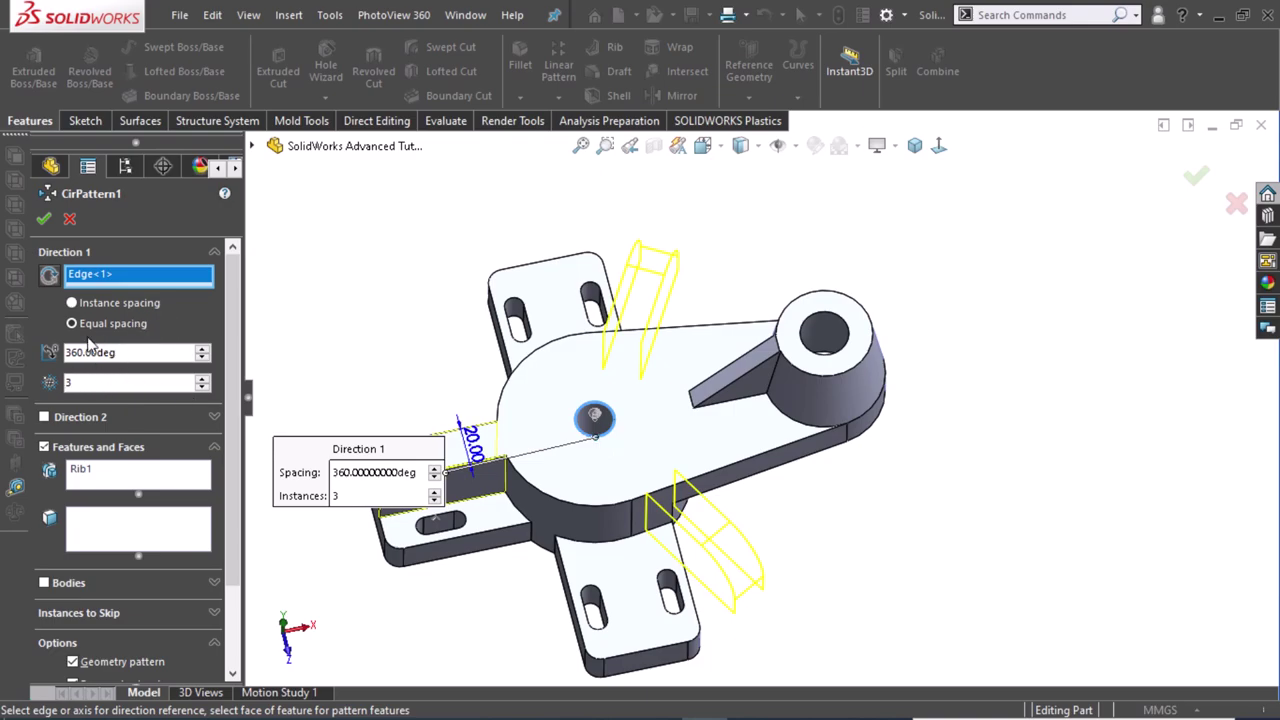
click(78, 302)
double_click(129, 352)
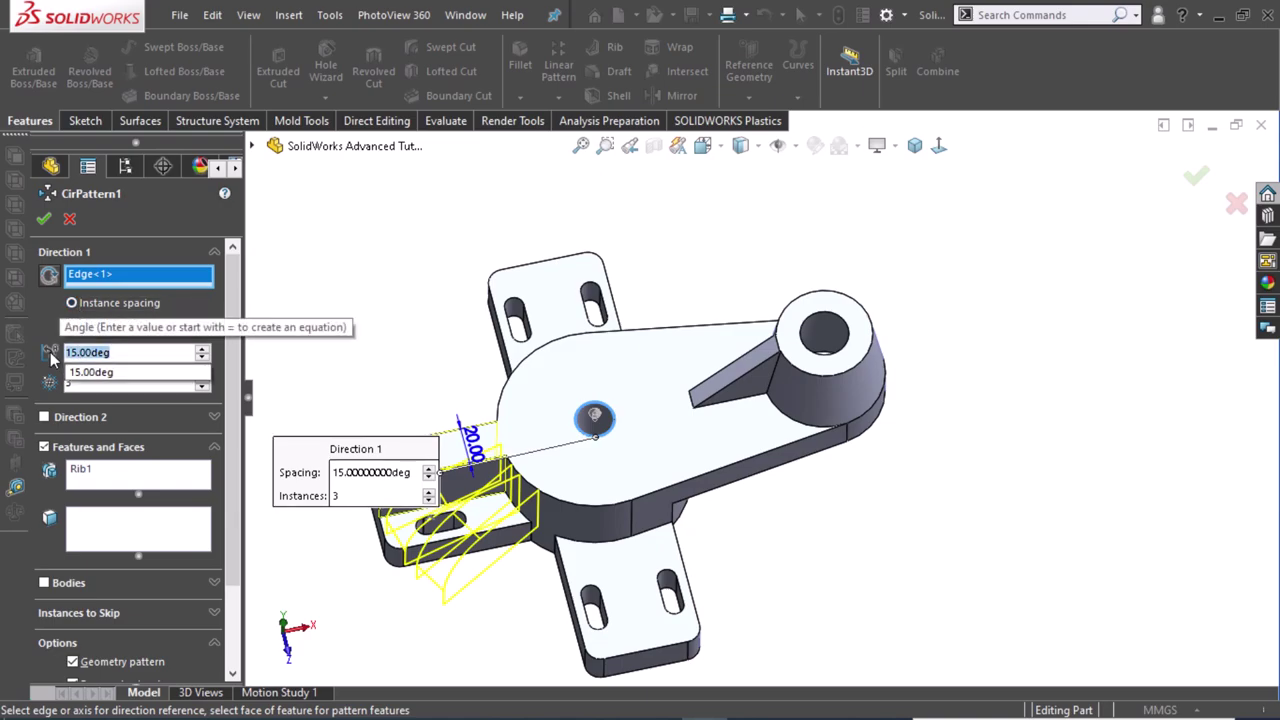
text(90)
key(Return)
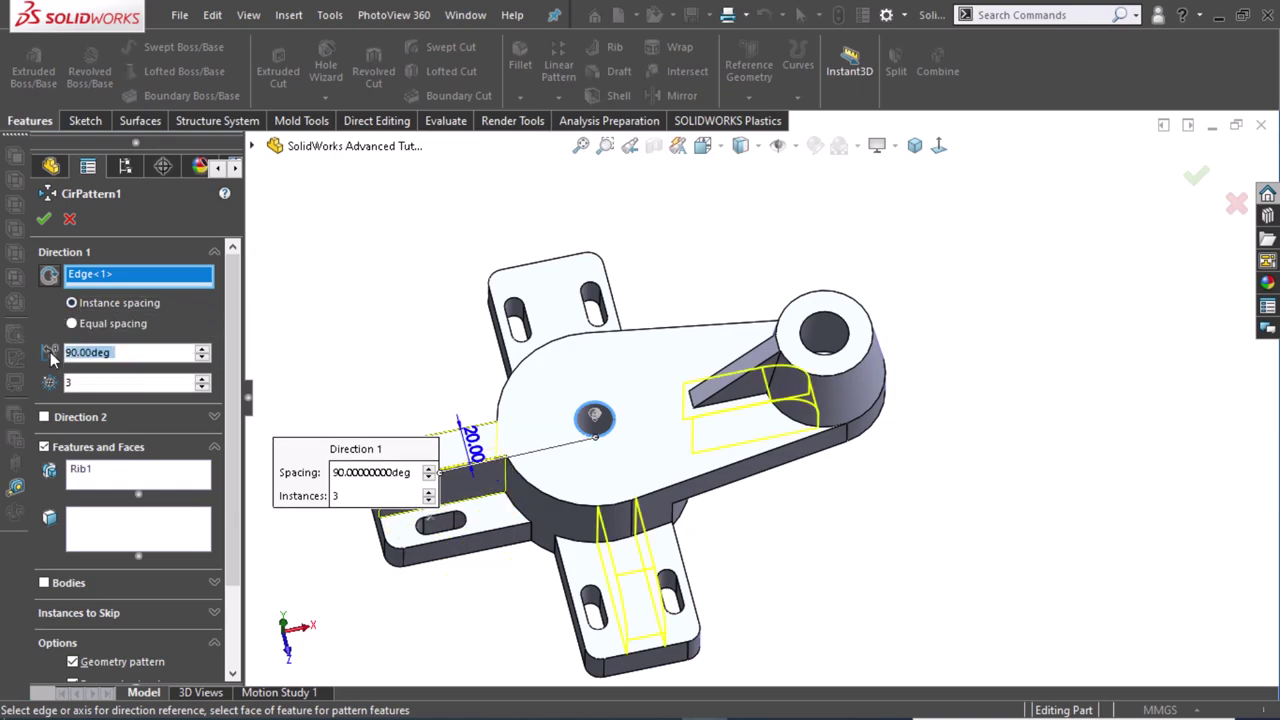
Use 2 instances, add a second direction at 90° with 1 instance, and apply the pattern.
click(202, 388)
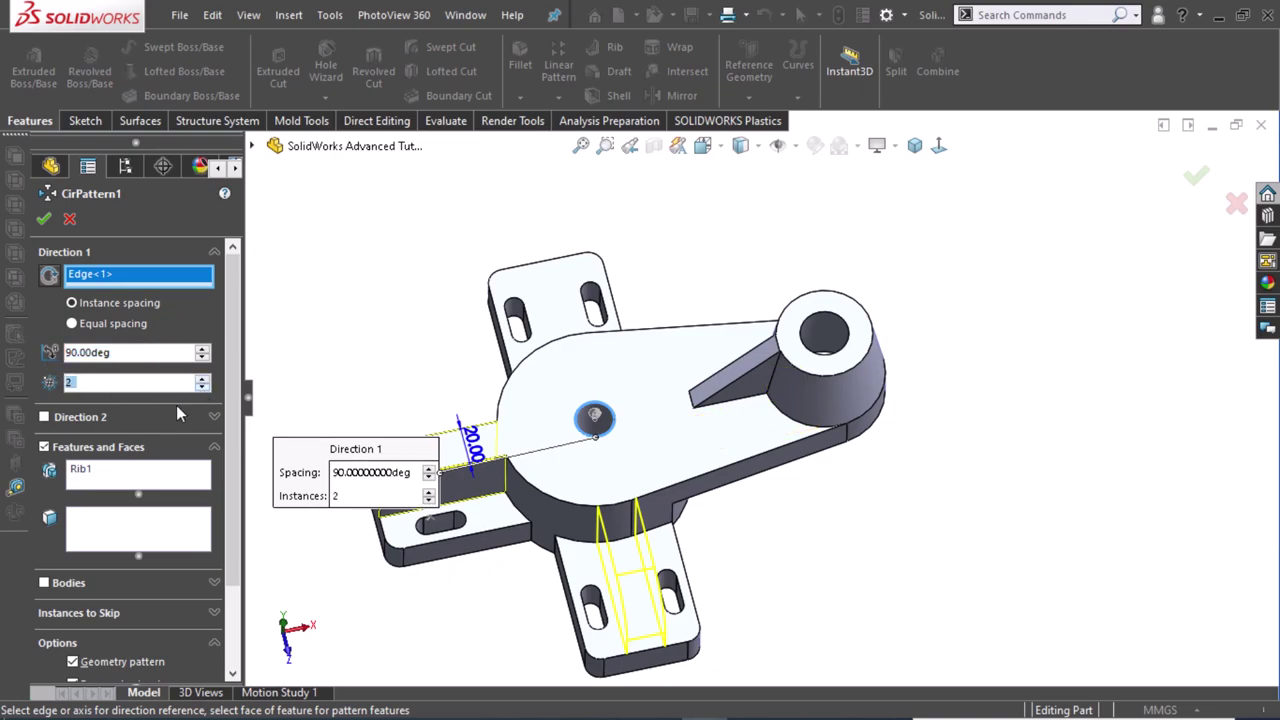
click(44, 417)
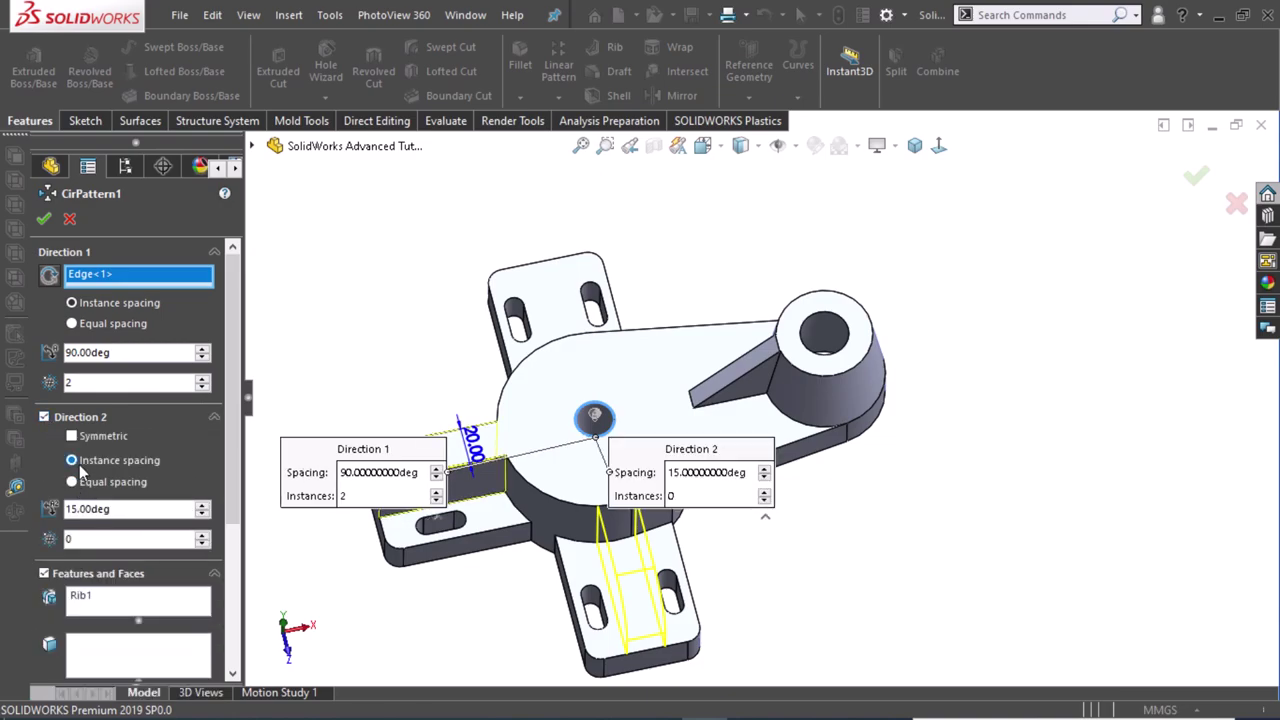
double_click(121, 511)
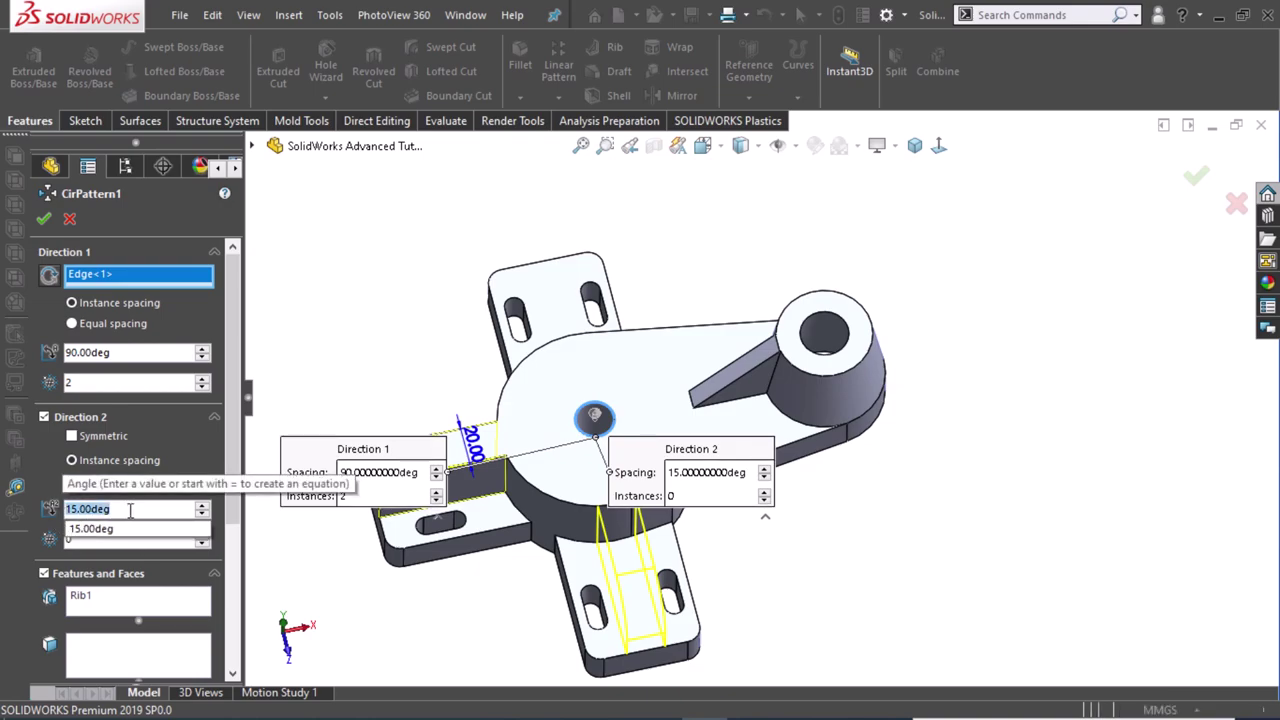
text(90)
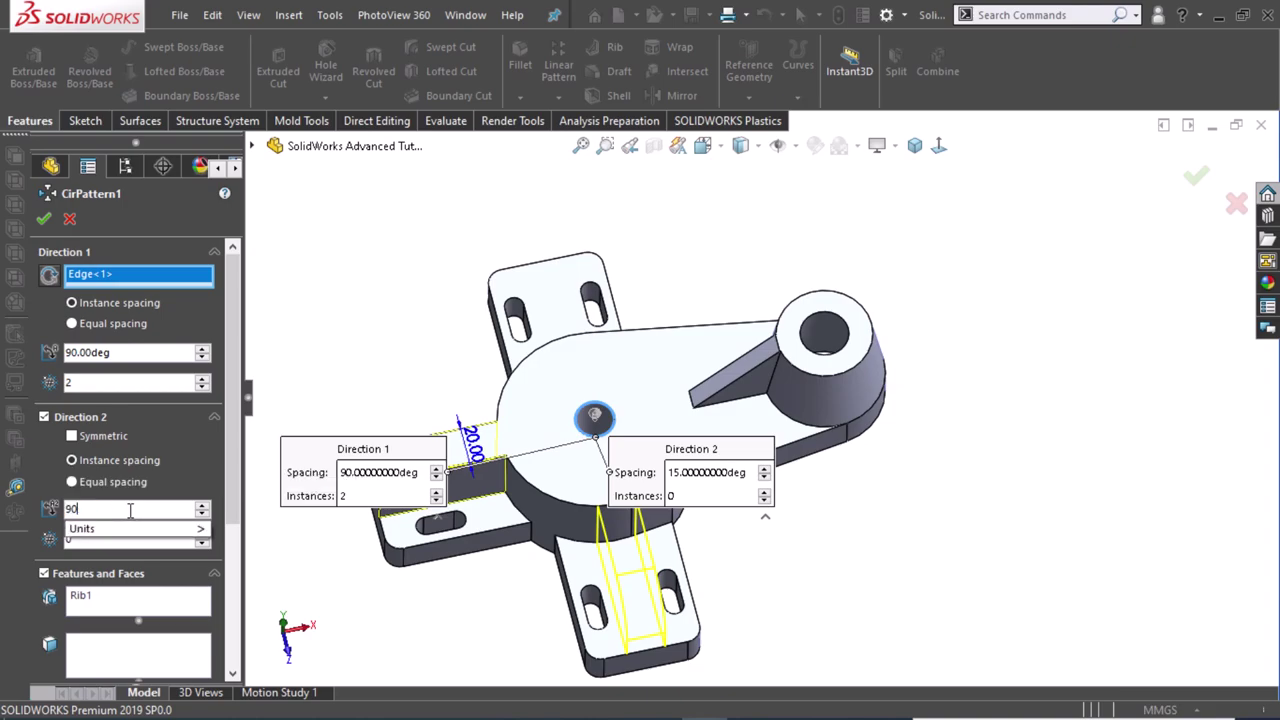
key(Return)
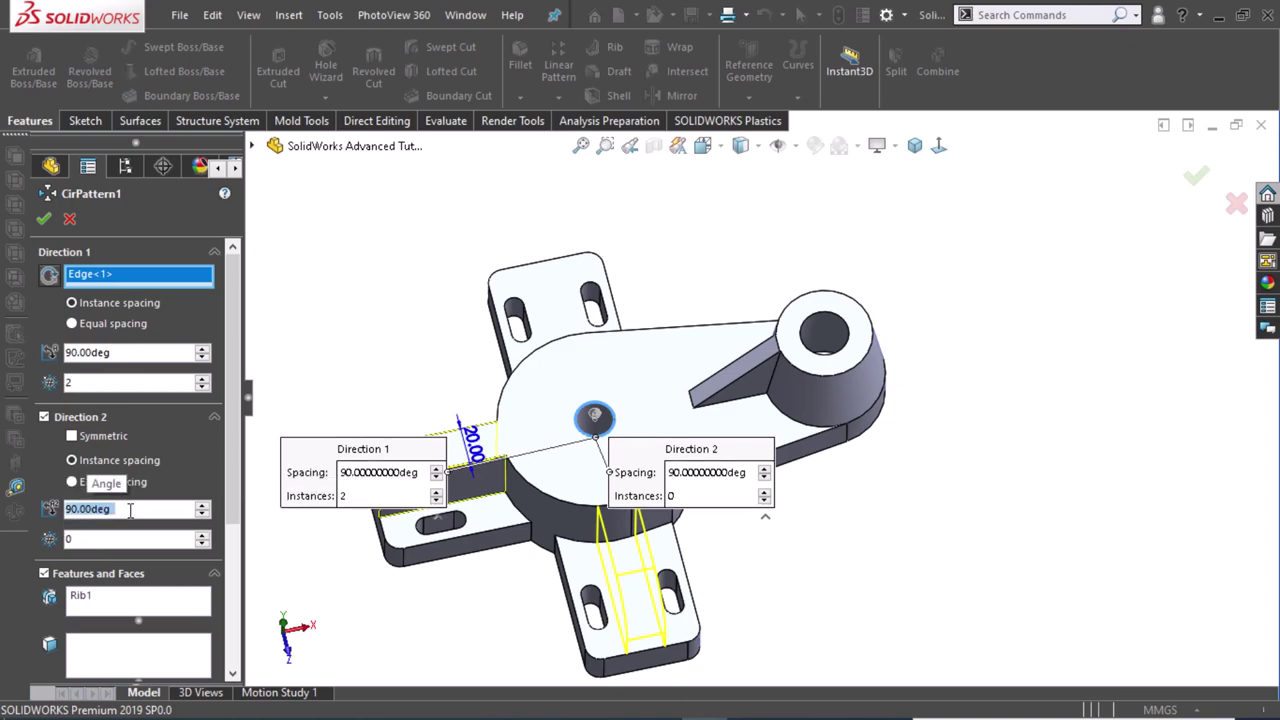
click(129, 540)
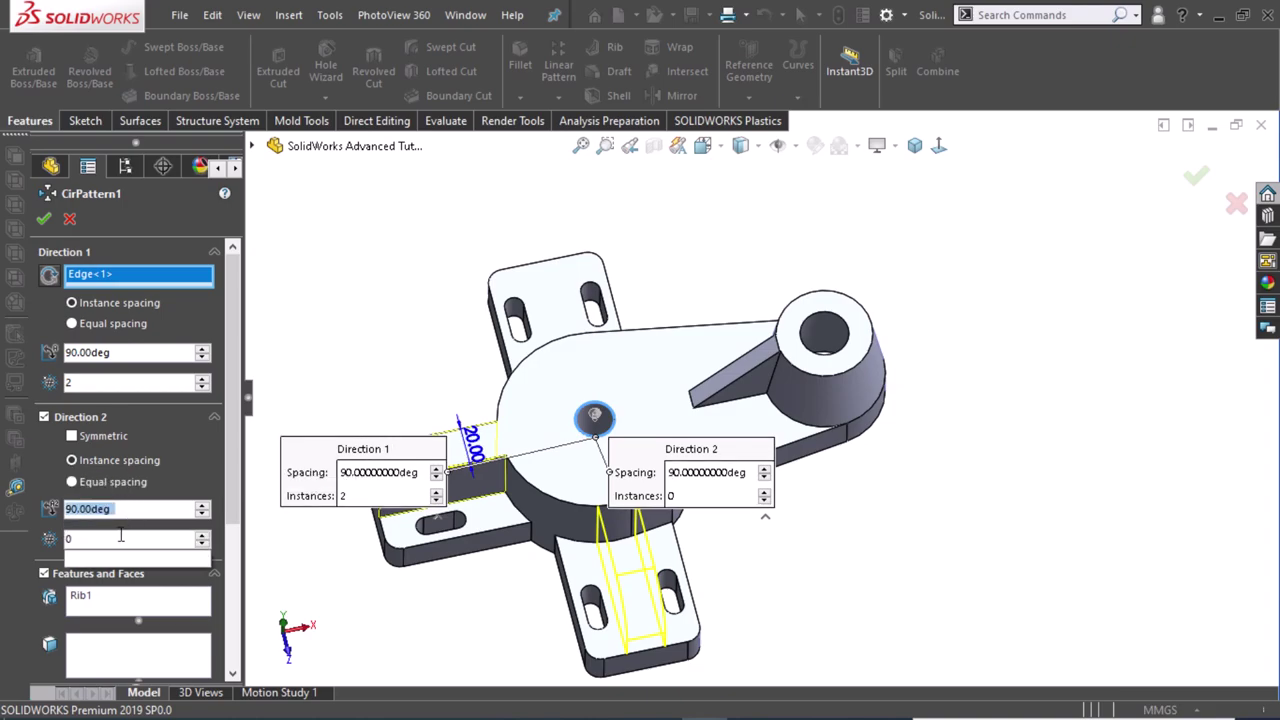
click(204, 542)
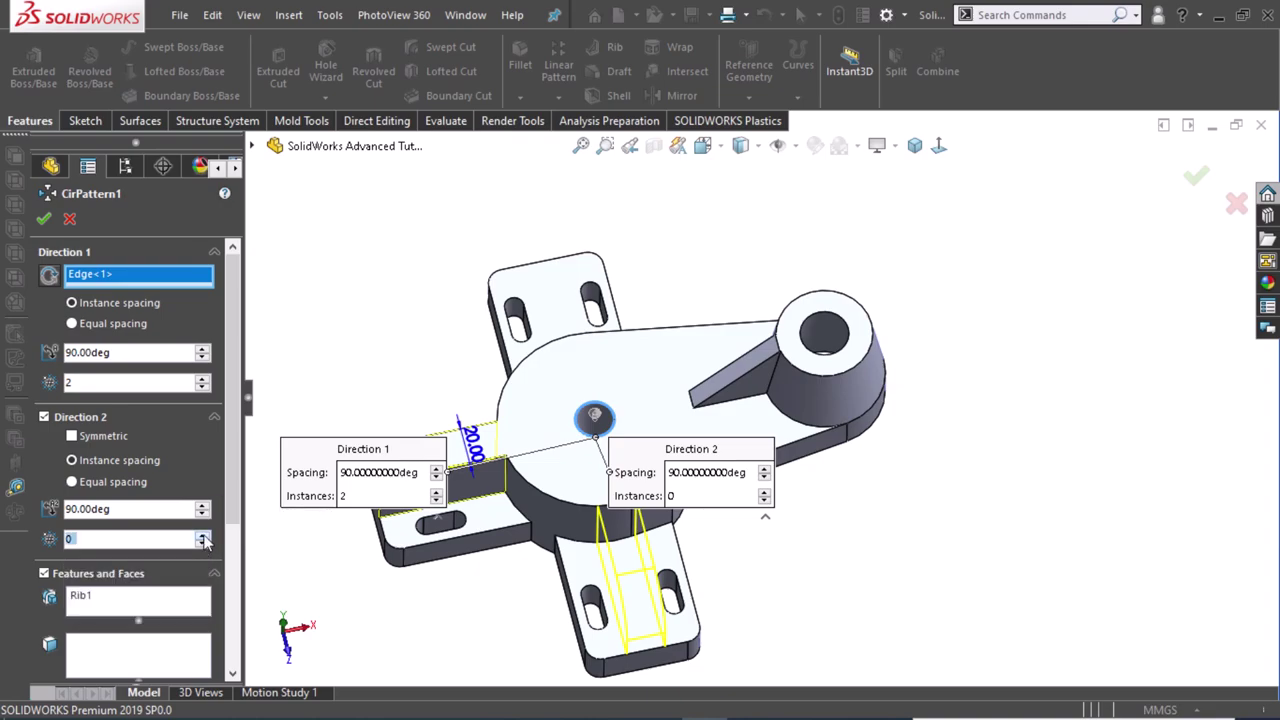
click(203, 537)
click(203, 537)
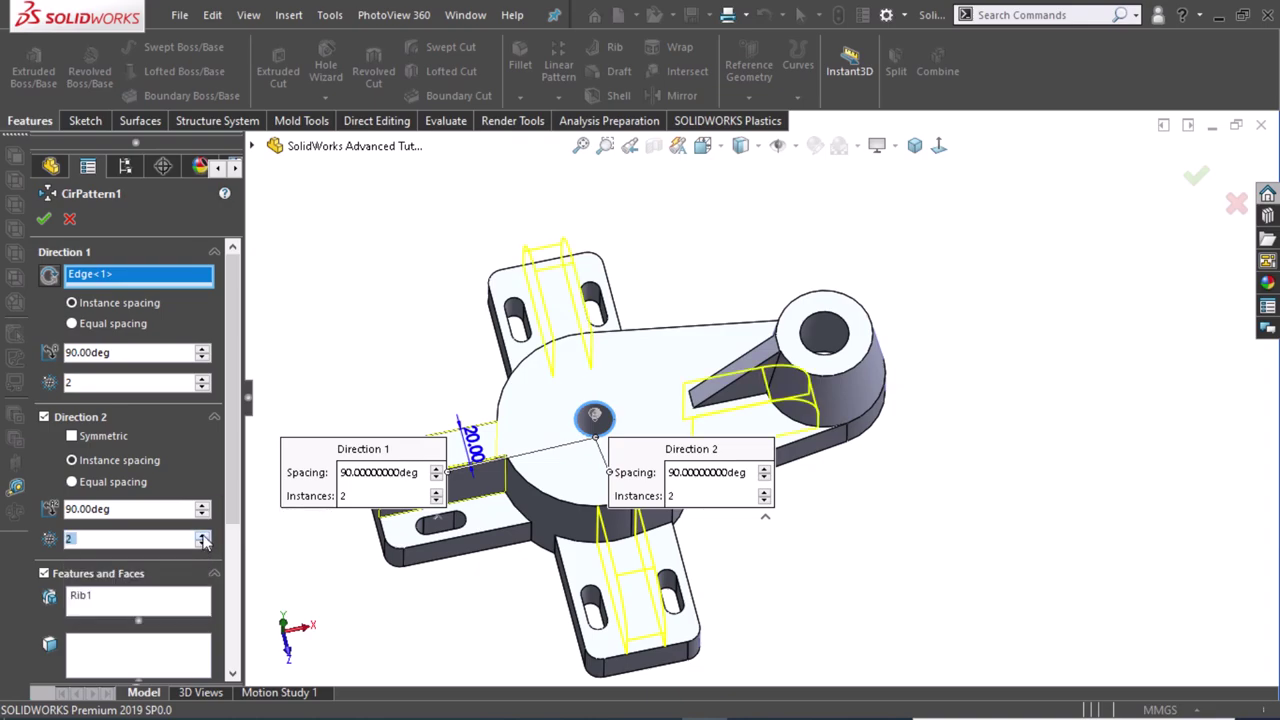
click(203, 543)
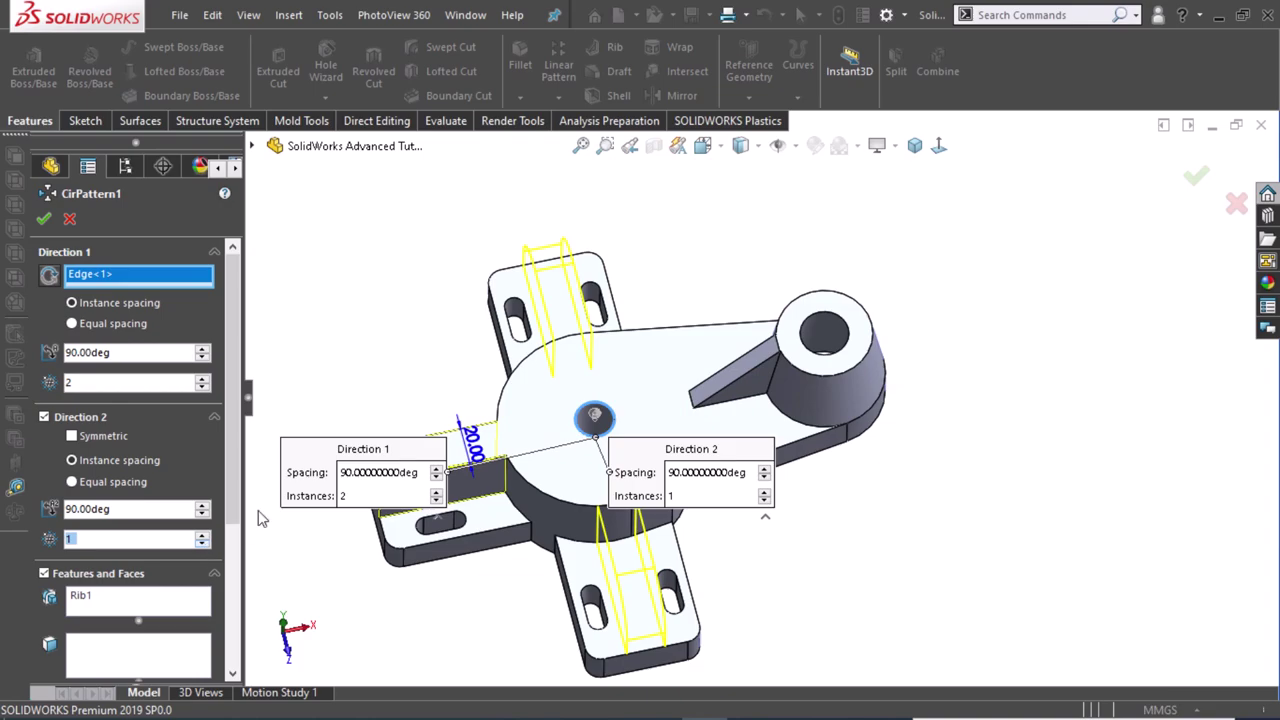
click(47, 220)
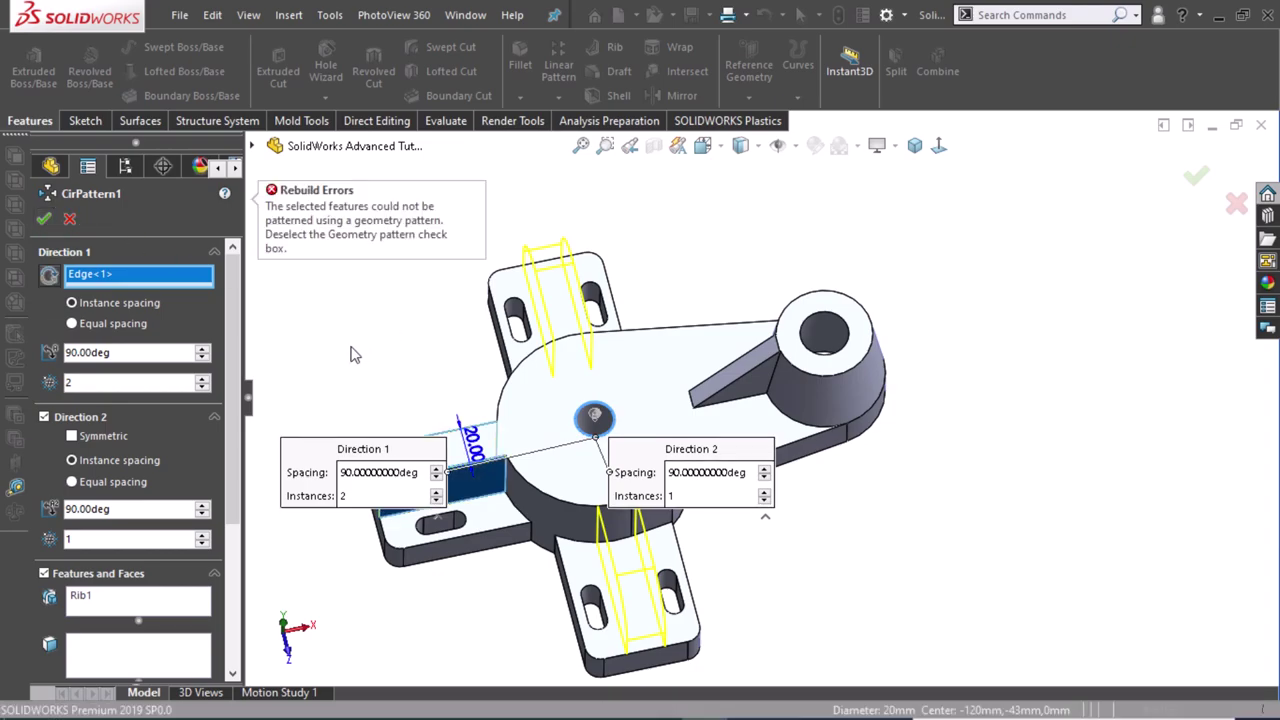
Raise the second direction back to 2 instances, retry the pattern, and make Direction 2 symmetric.
click(203, 536)
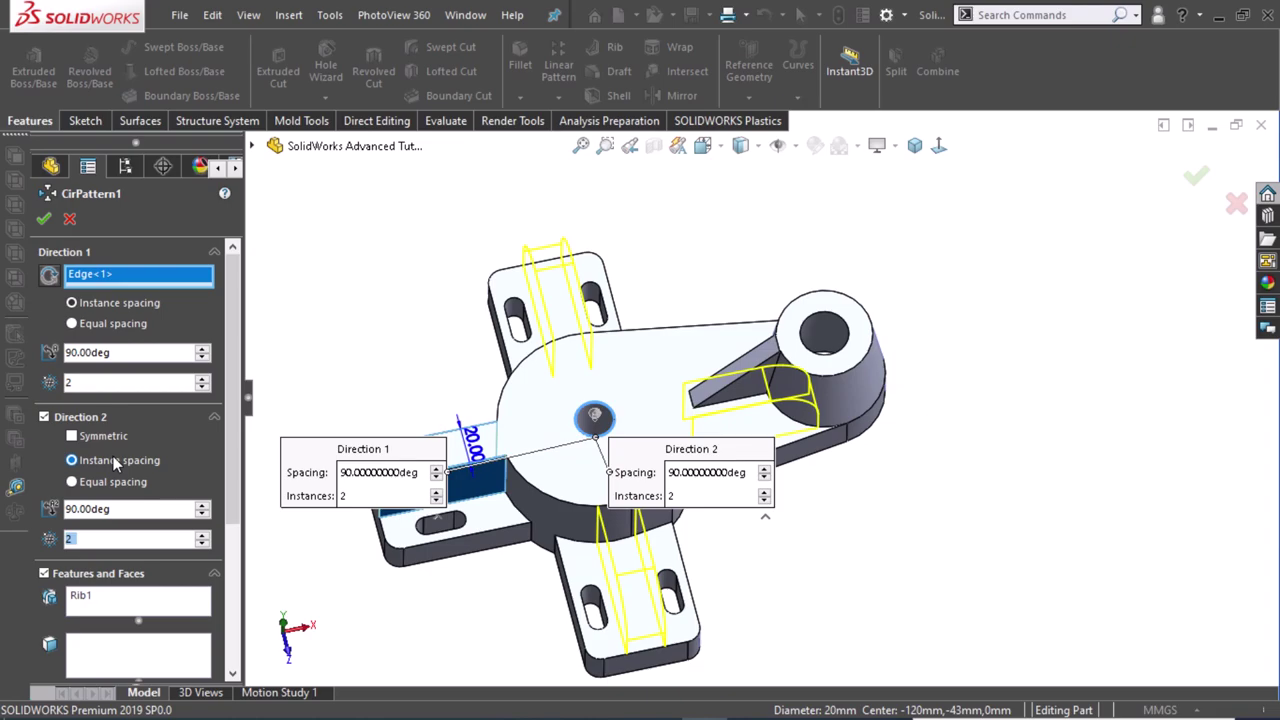
click(50, 222)
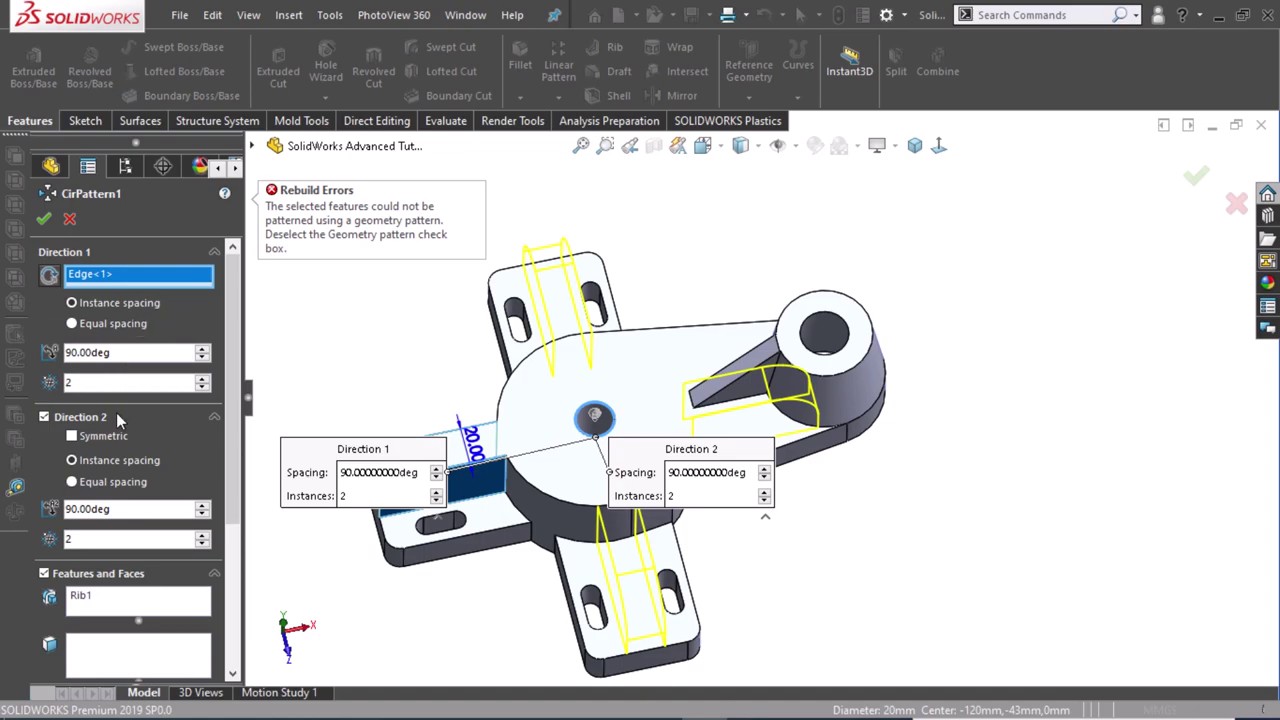
click(72, 436)
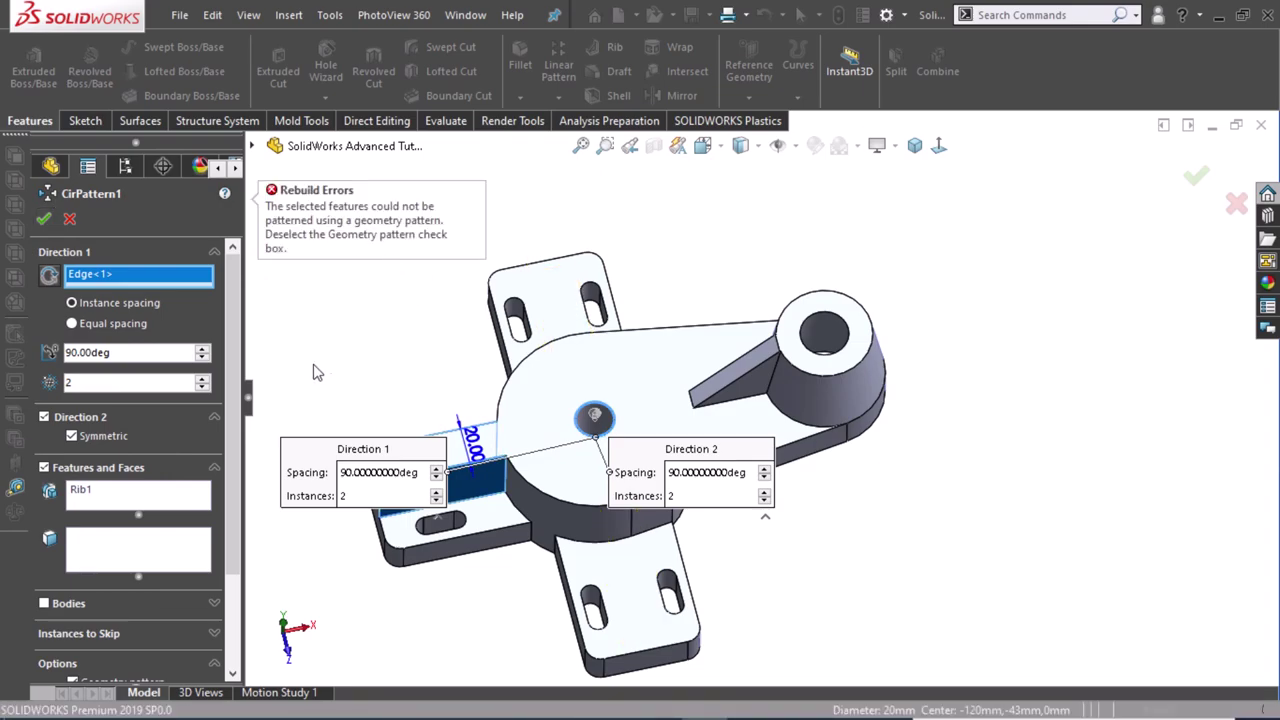
Delete the Edge<1> reference from the pattern axis field.
scroll(235, 415, down, 3)
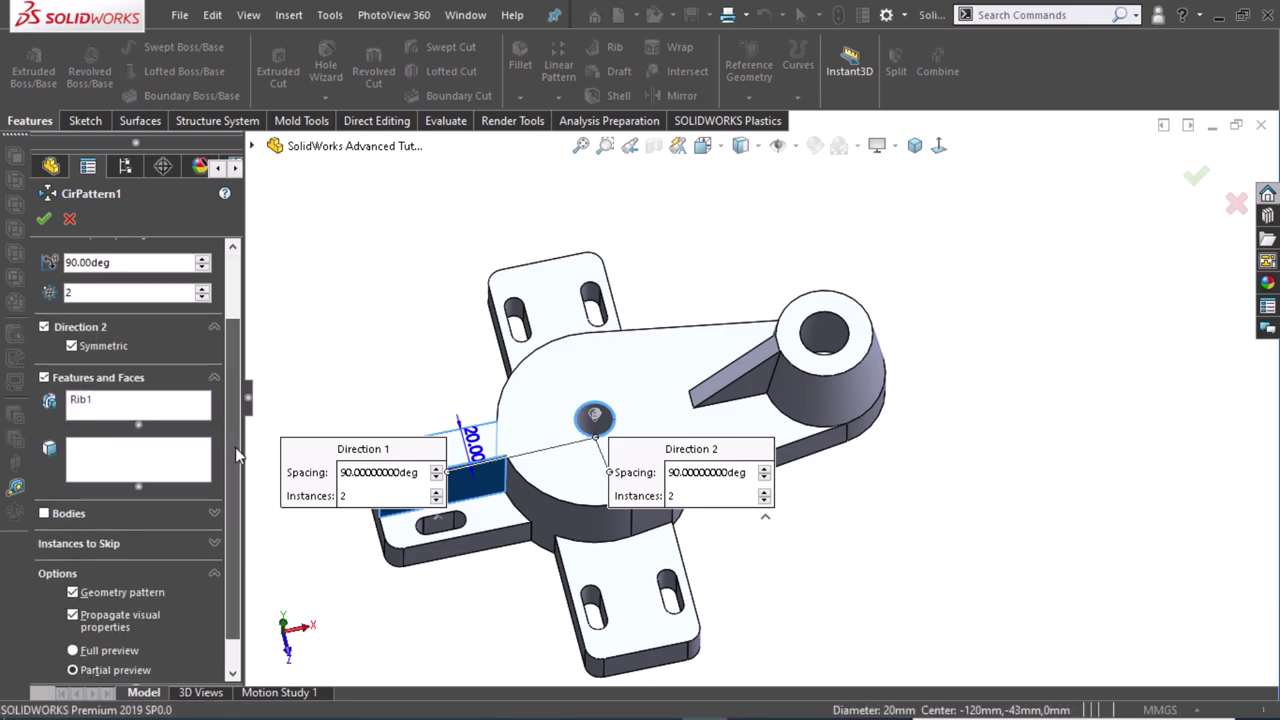
scroll(240, 470, down, 1)
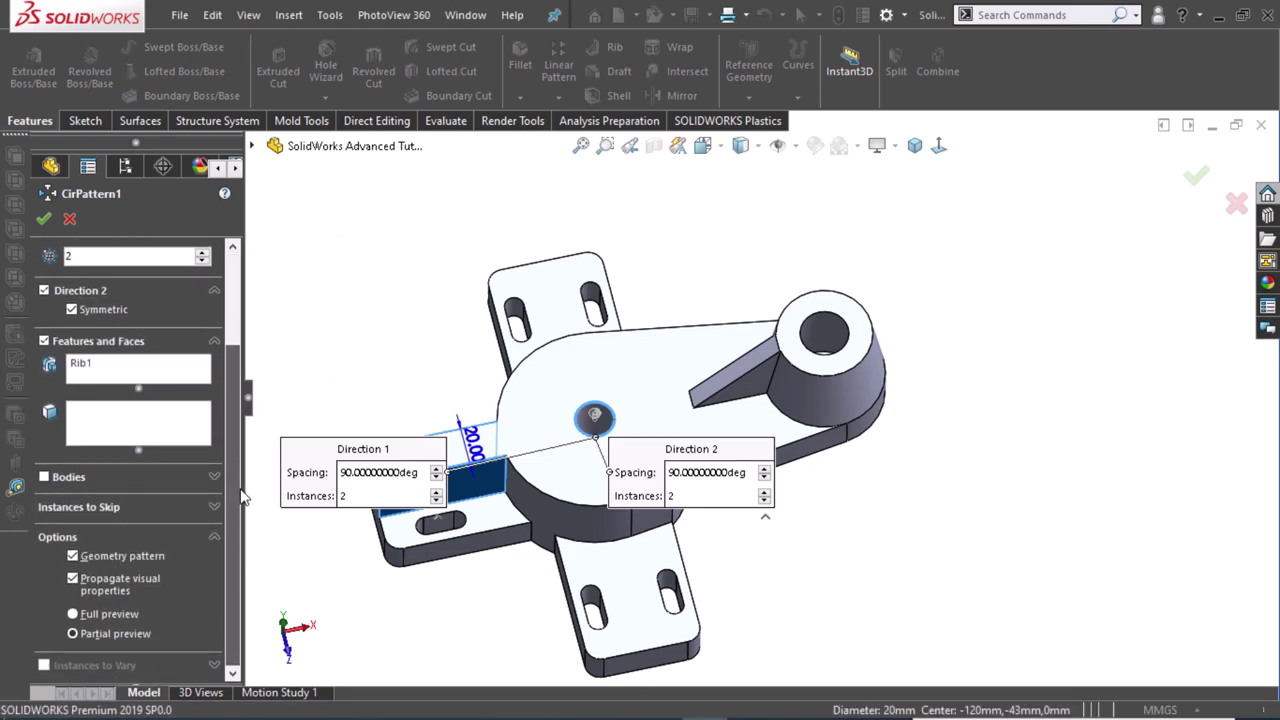
scroll(243, 484, up, 3)
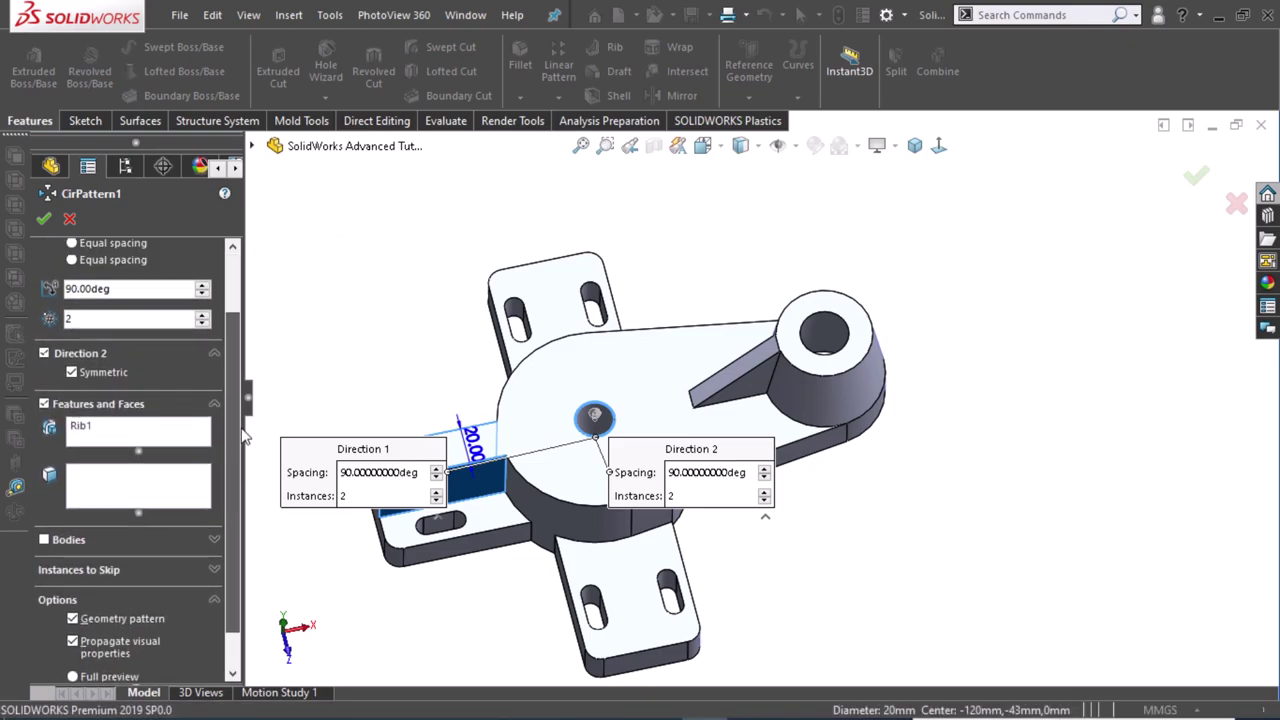
scroll(246, 420, up, 3)
right_click(122, 275)
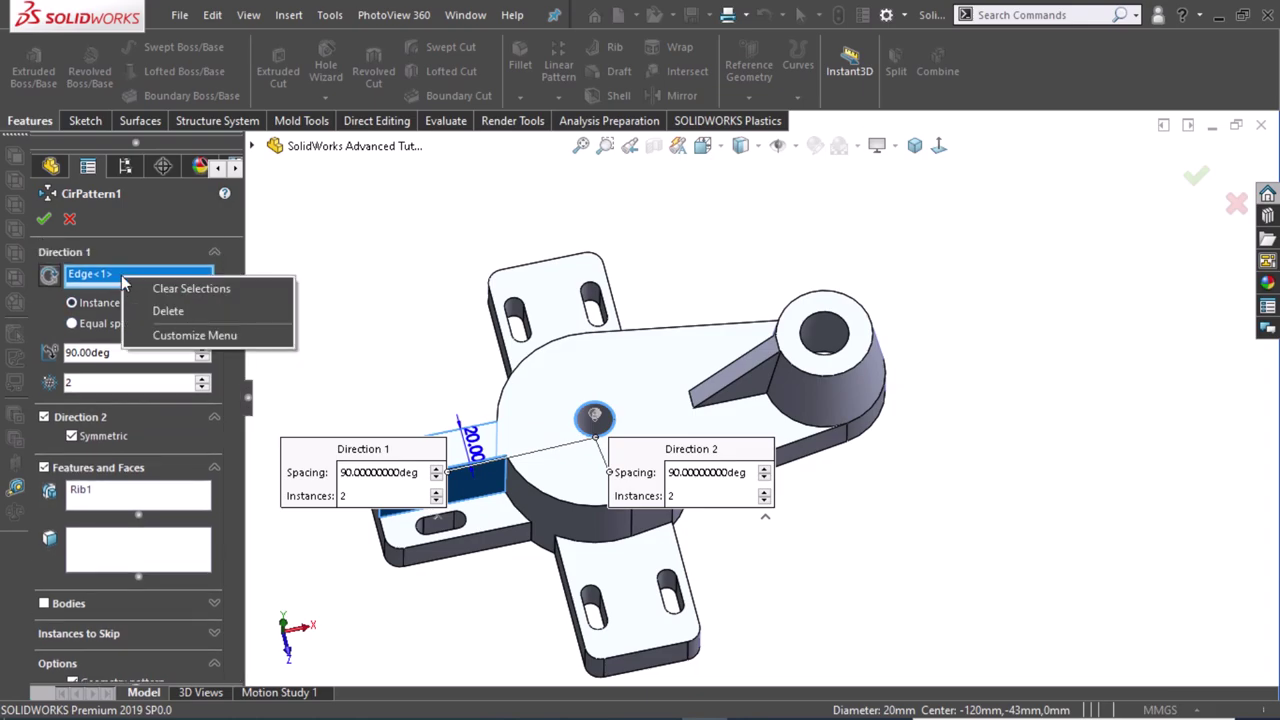
click(130, 310)
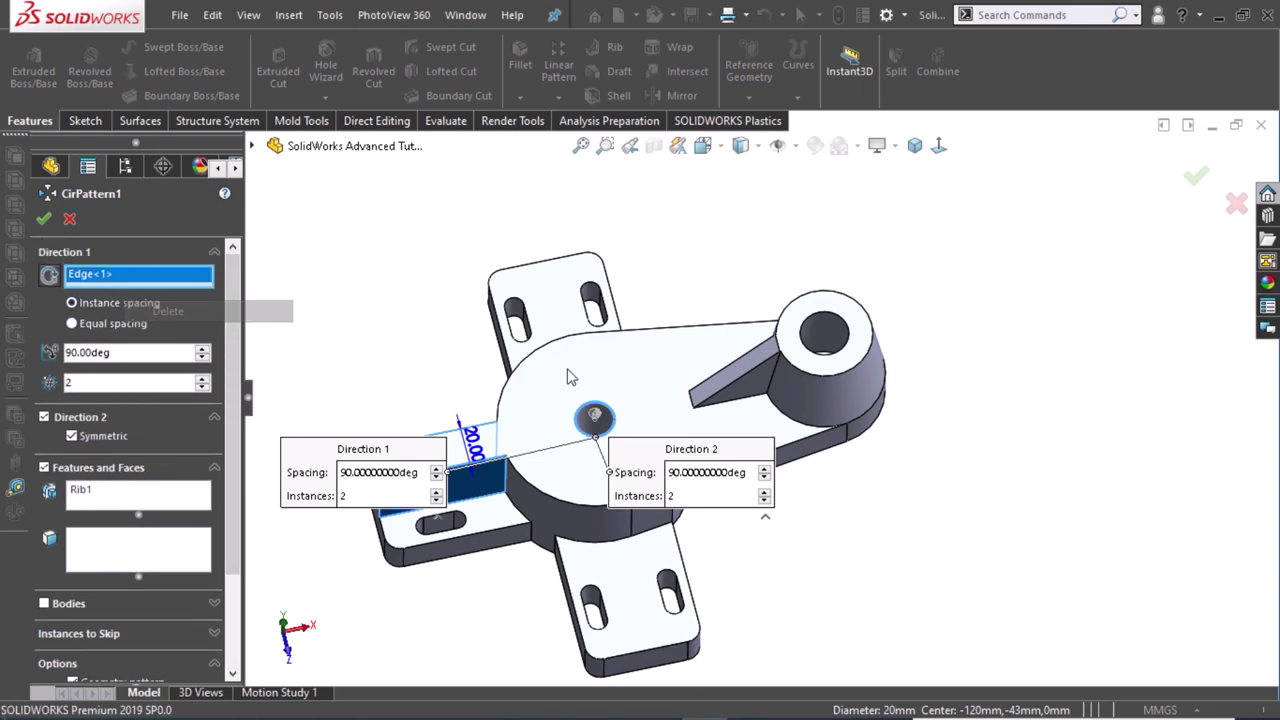
Use the central hole's face as the axis and uncheck Geometry pattern to create CirPattern5.
click(590, 428)
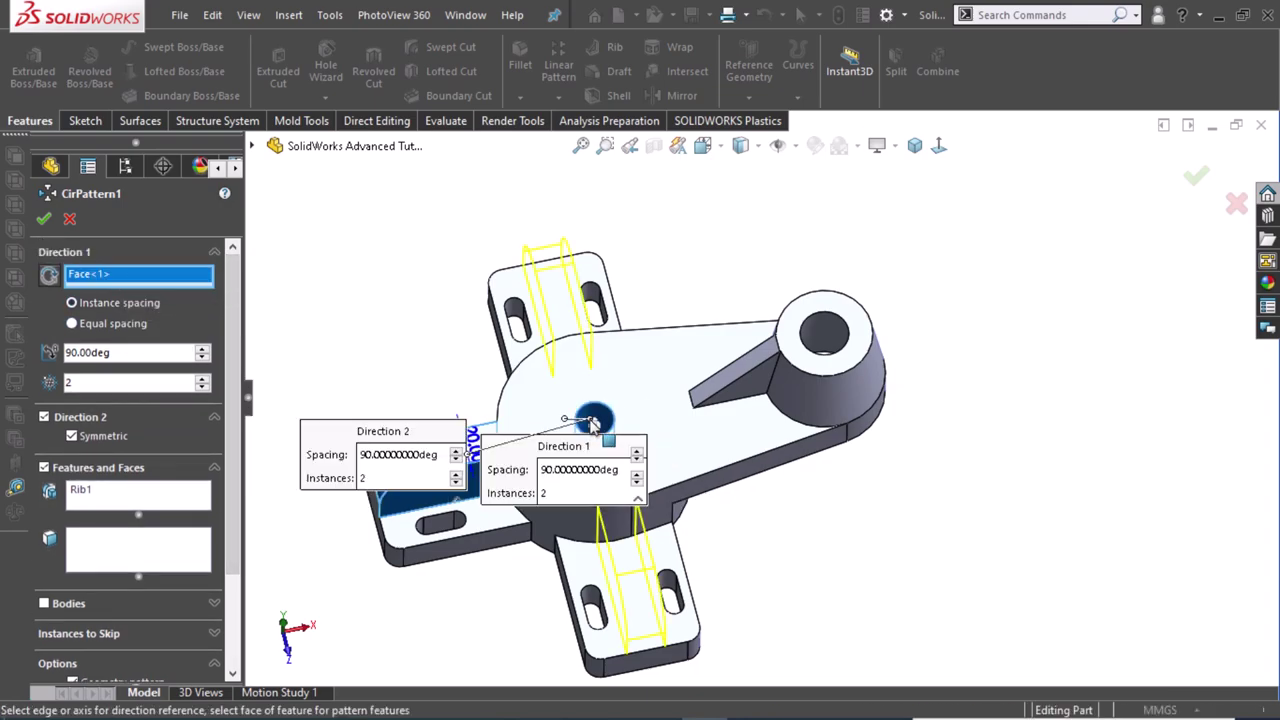
click(44, 219)
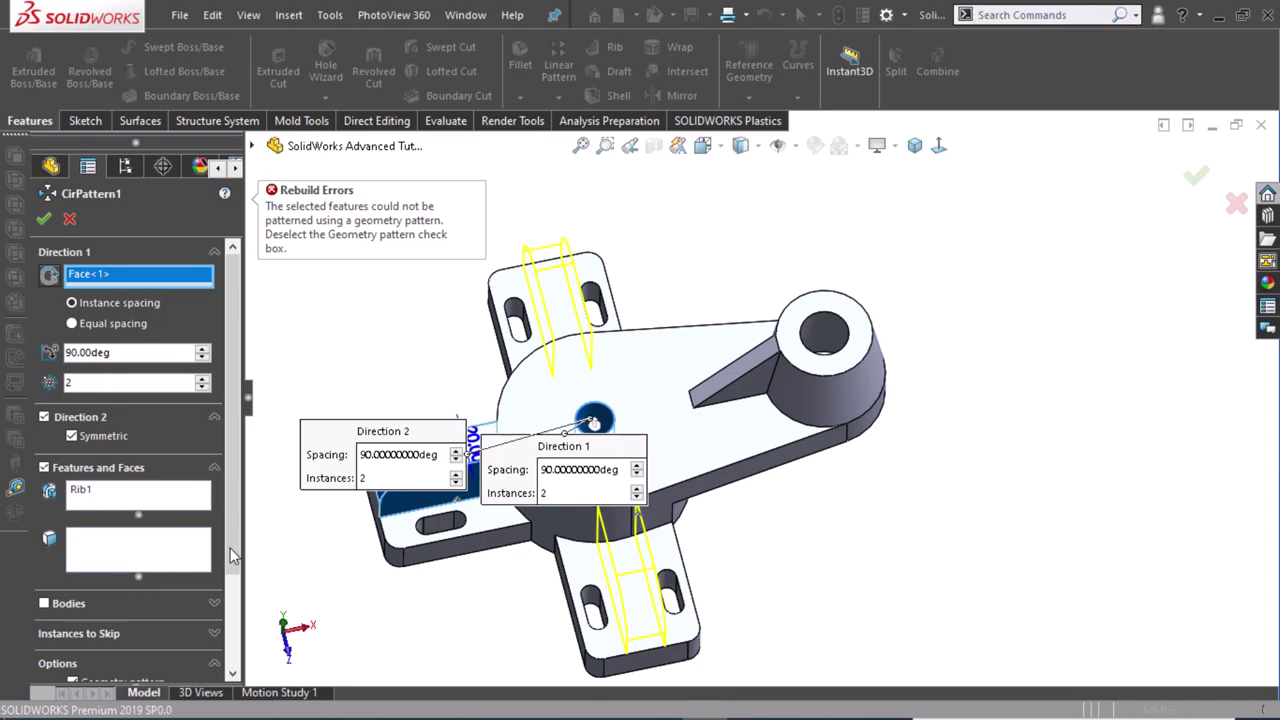
scroll(235, 659, down, 3)
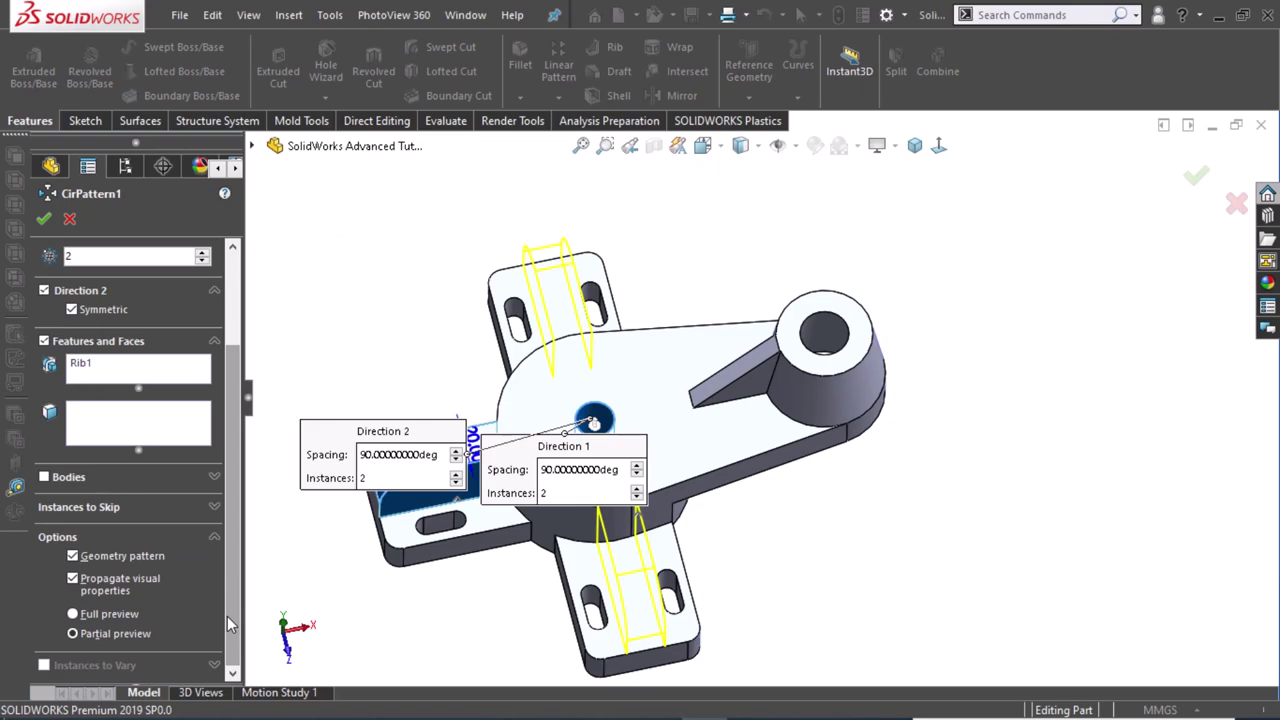
click(72, 556)
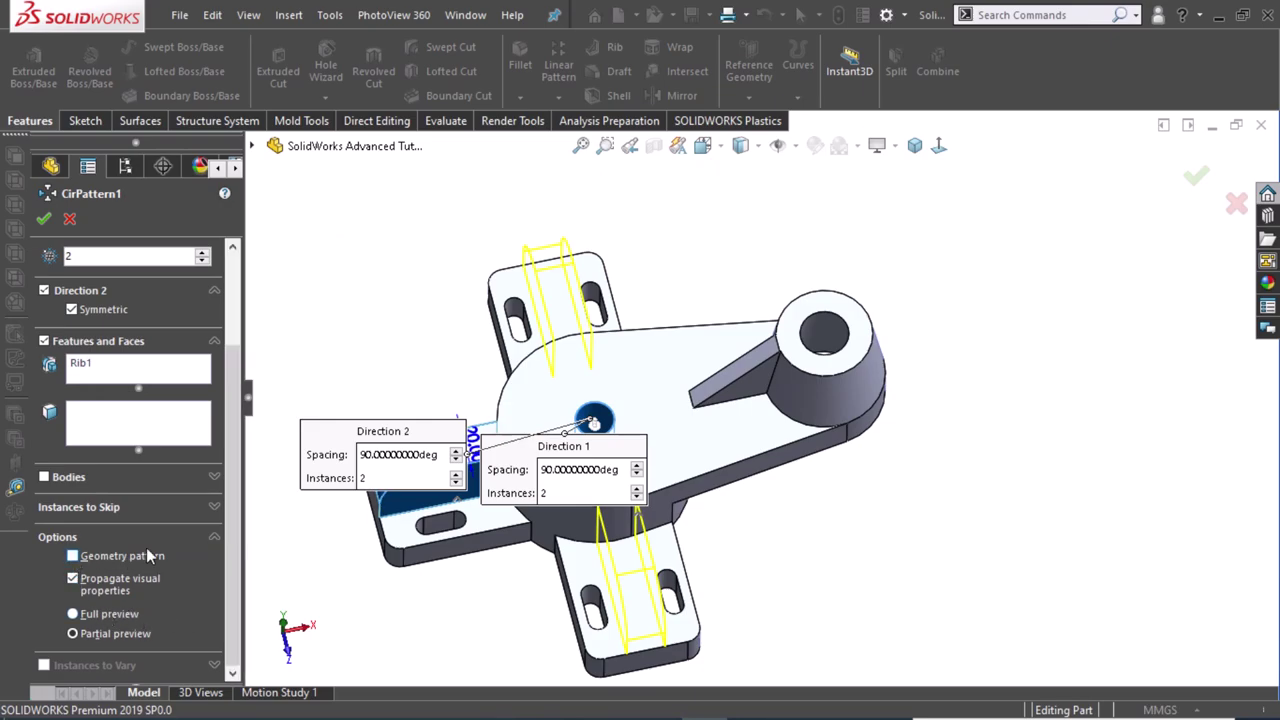
click(43, 219)
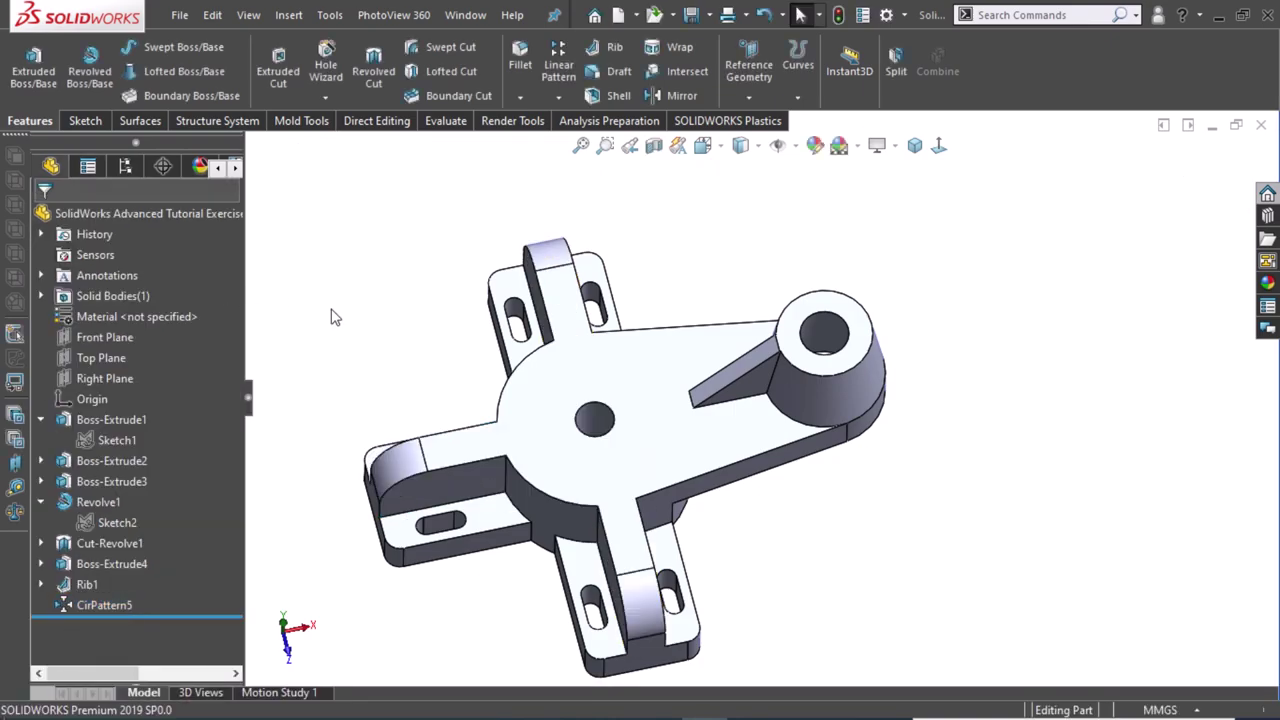
Start a new sketch on the bracket's top face, viewed straight on.
click(628, 465)
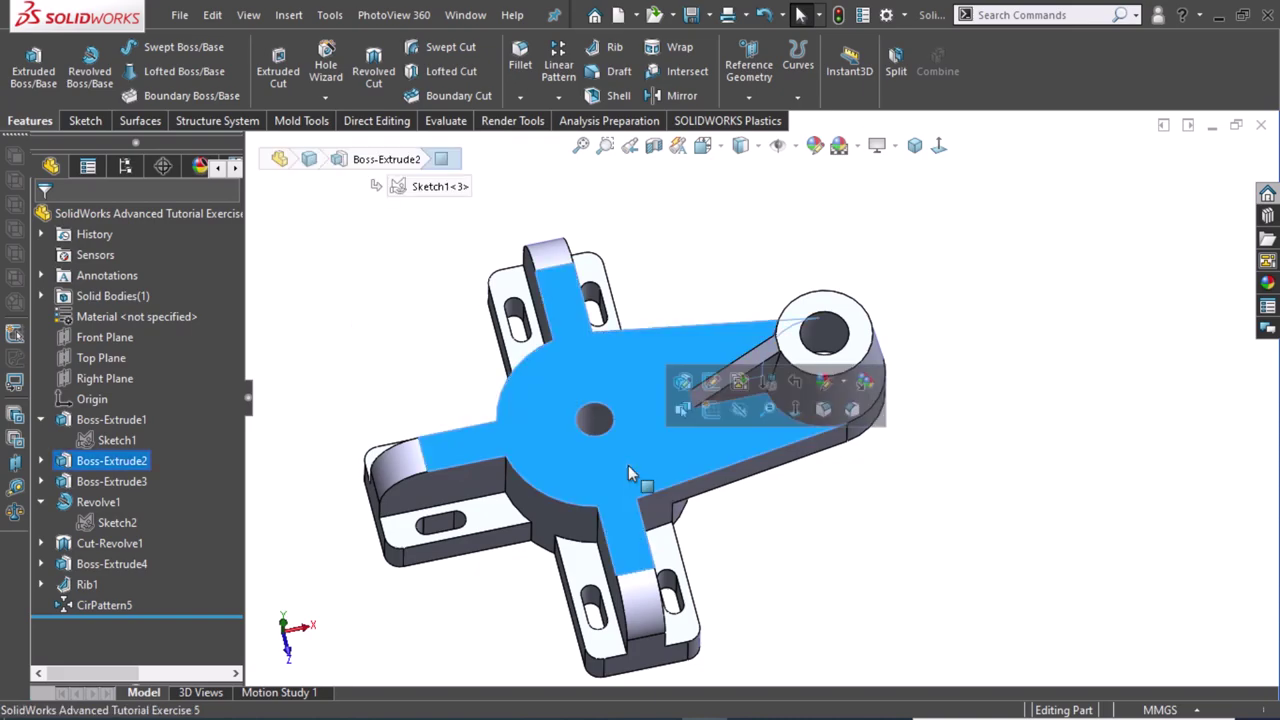
click(709, 410)
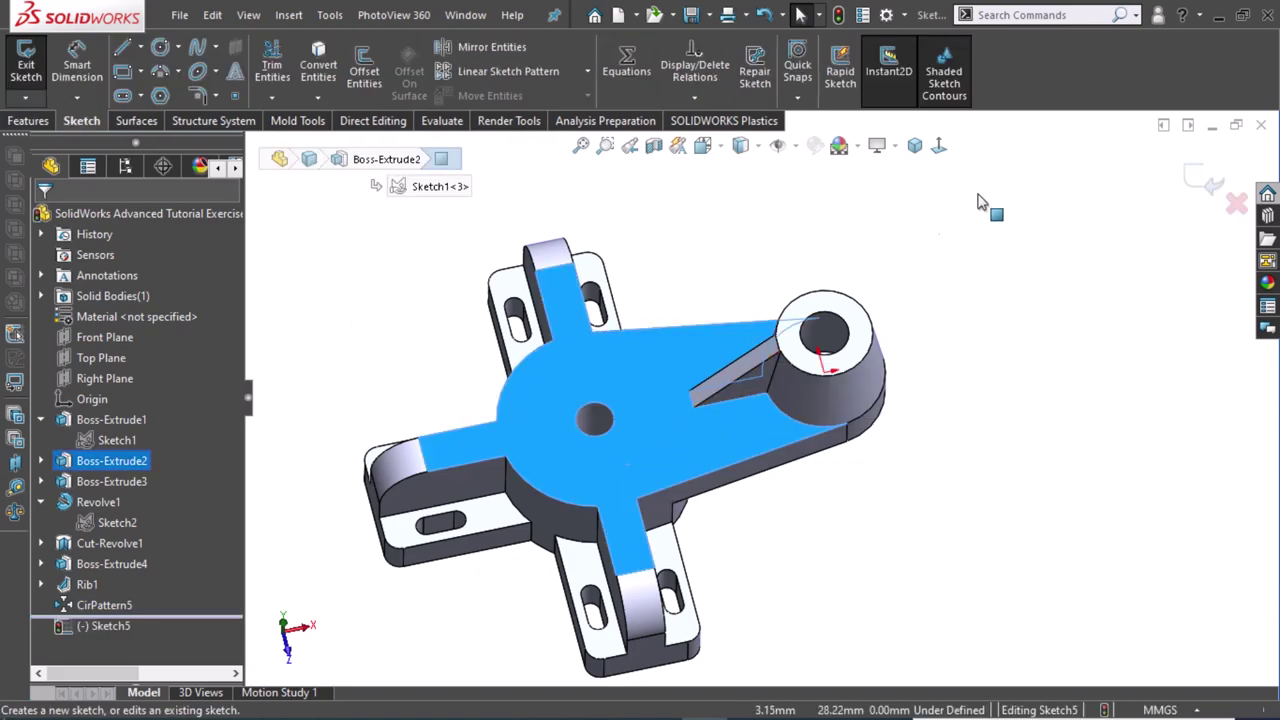
click(938, 145)
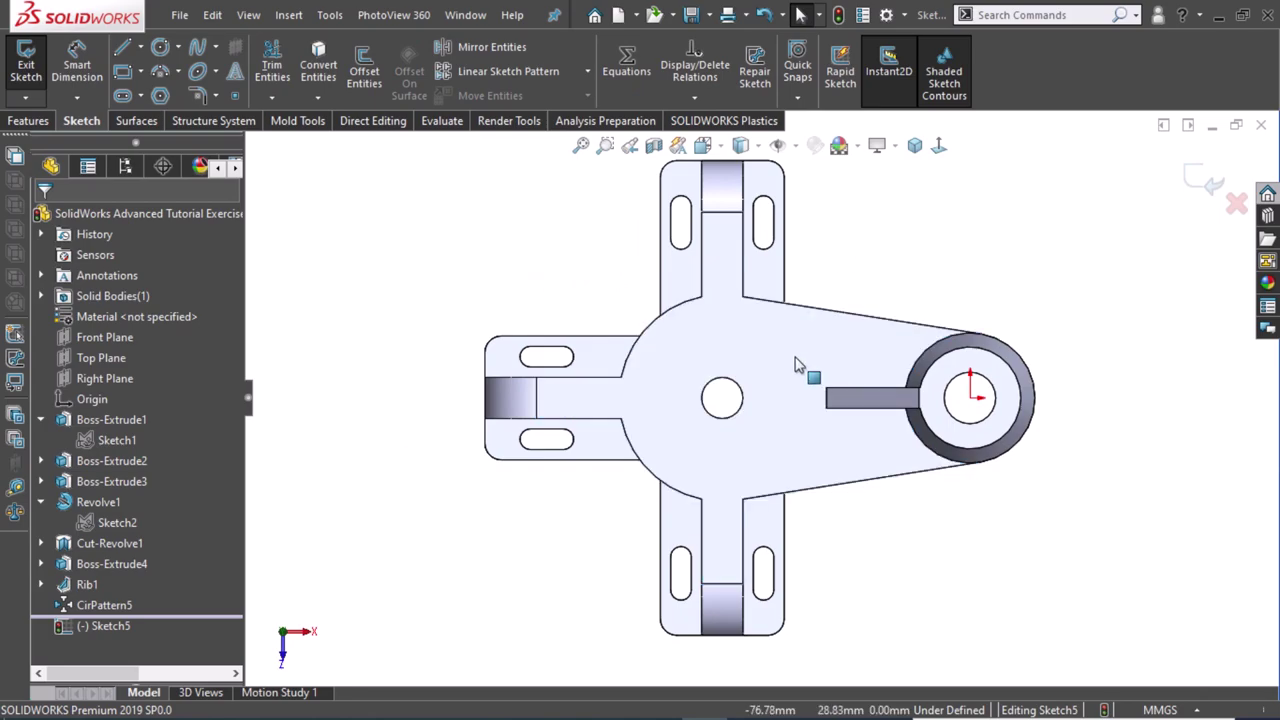
scroll(790, 370, down, 3)
scroll(785, 370, down, 1)
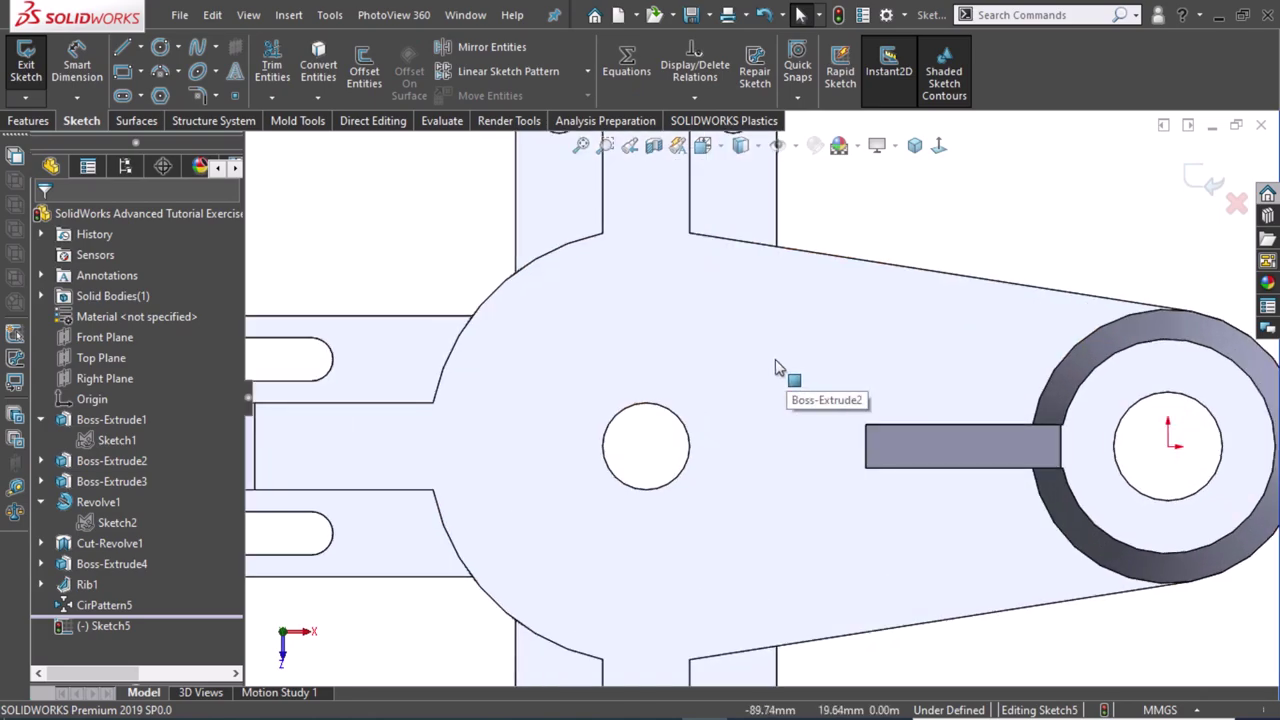
Draw a centerpoint arc slot on the small circle, about 68.81° sweep and 14.94 mm wide.
click(123, 97)
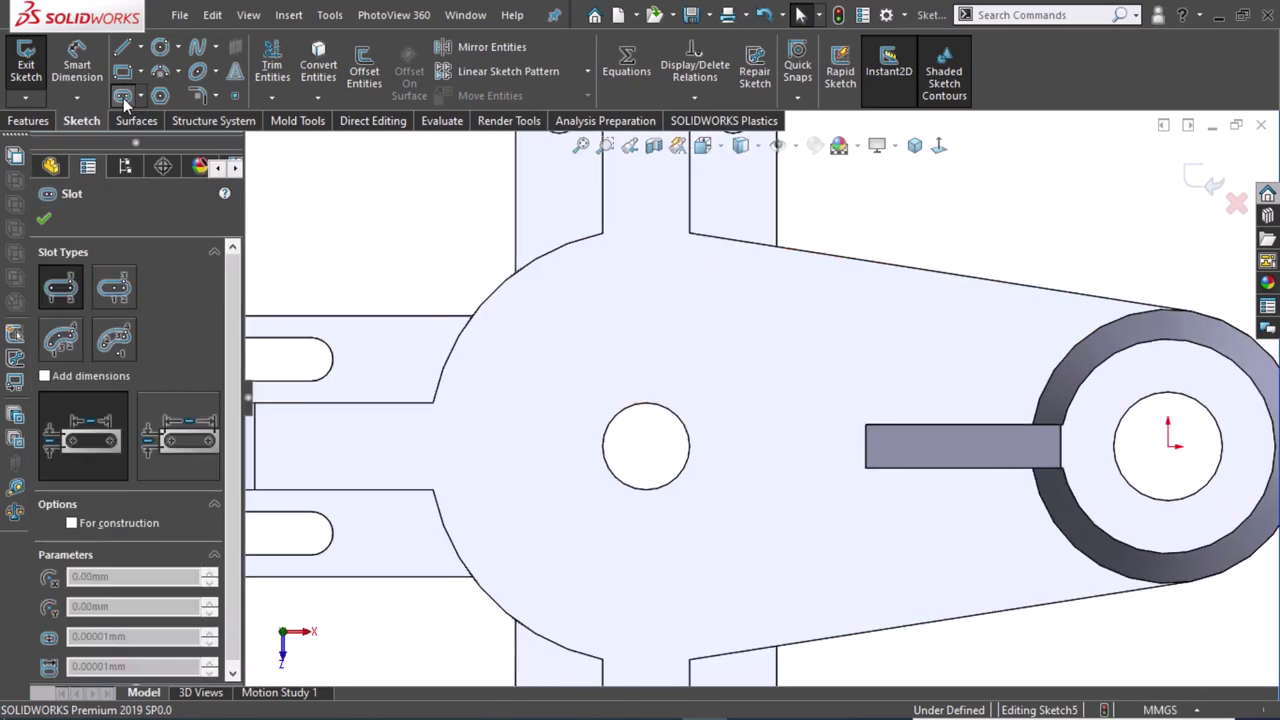
click(114, 340)
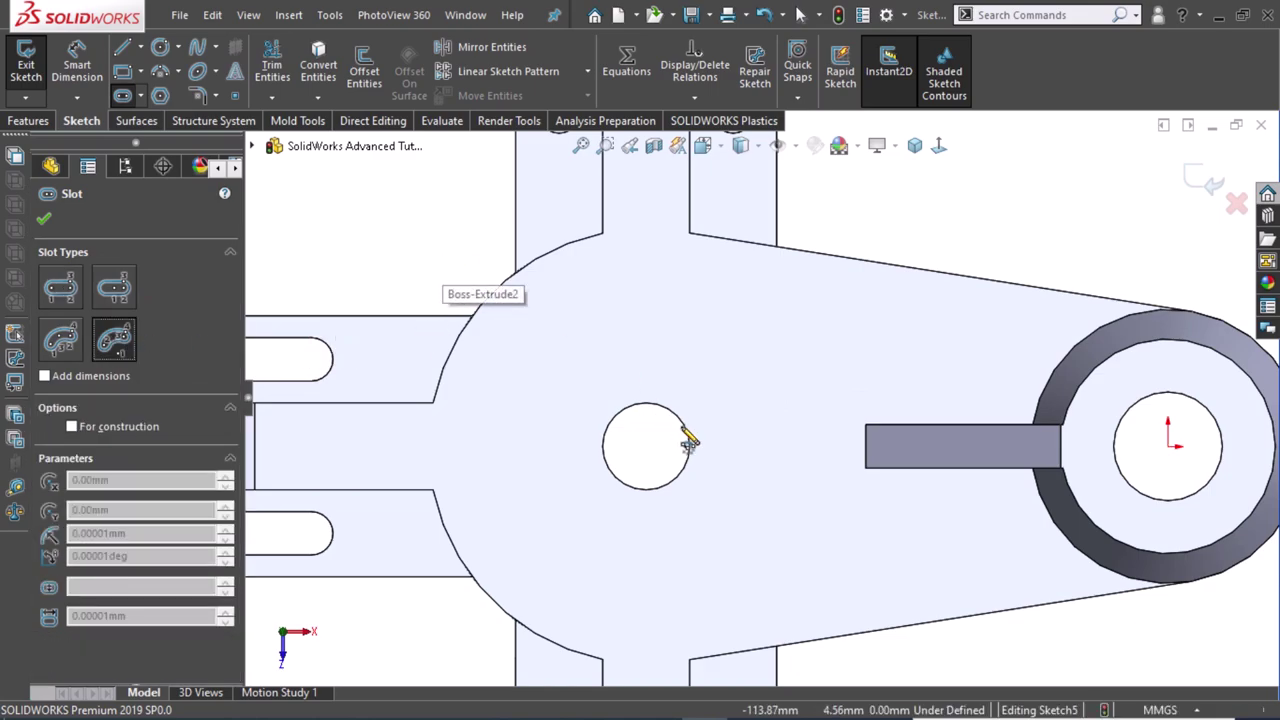
click(646, 446)
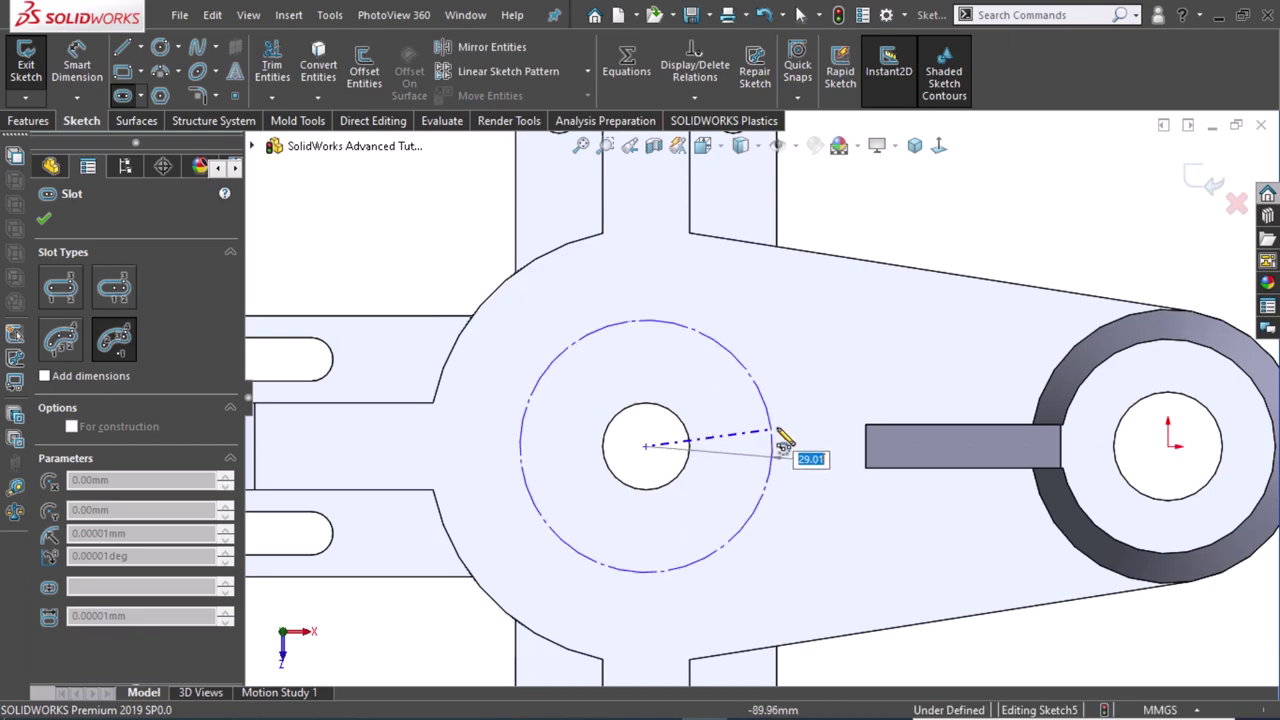
click(778, 435)
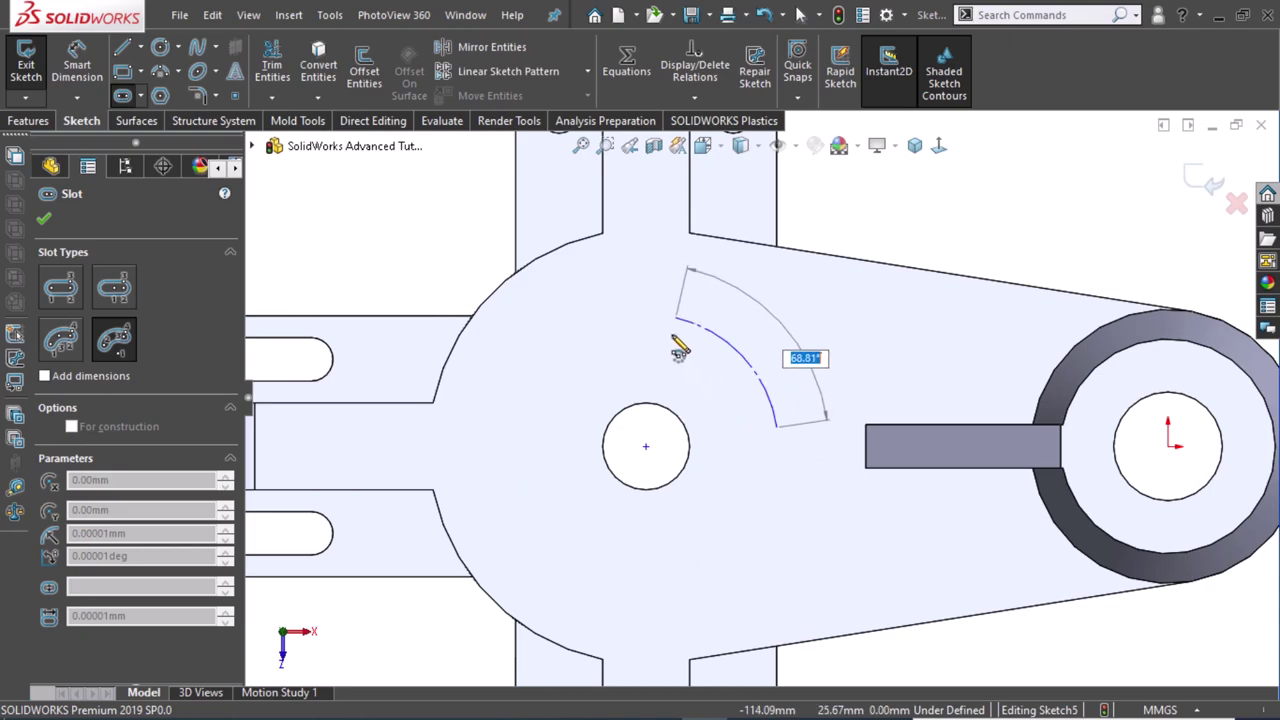
click(675, 341)
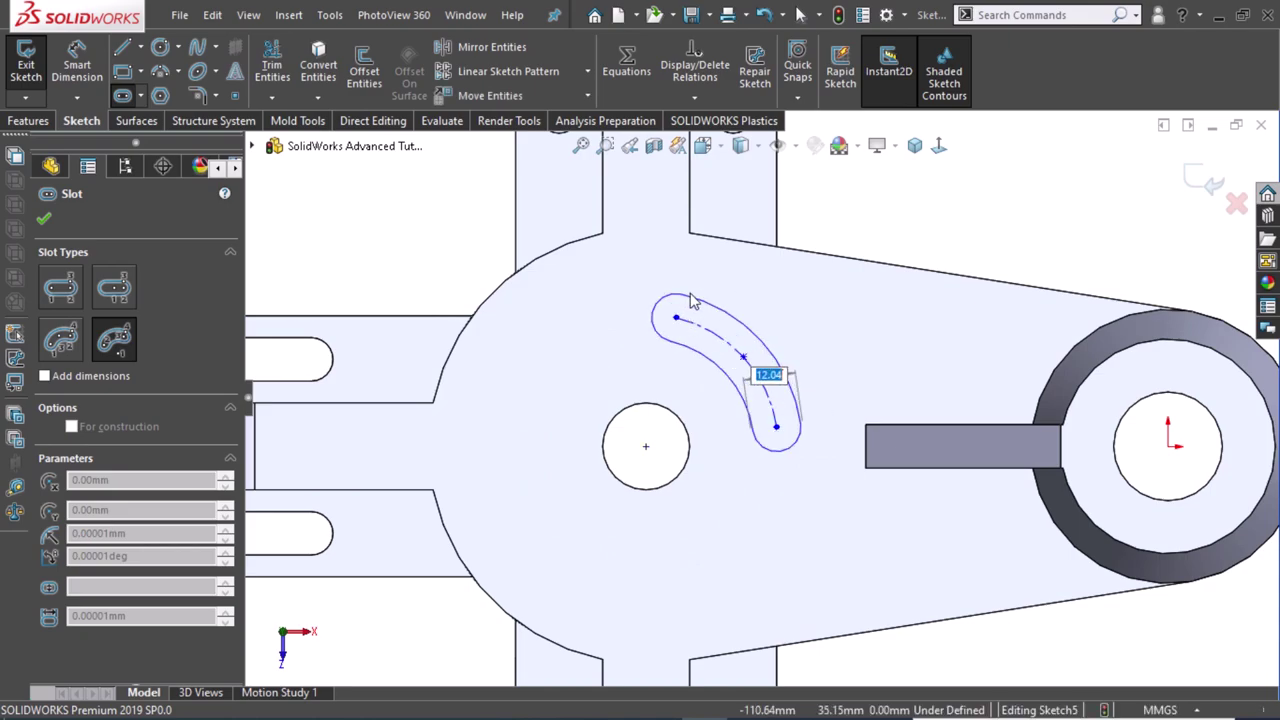
click(658, 295)
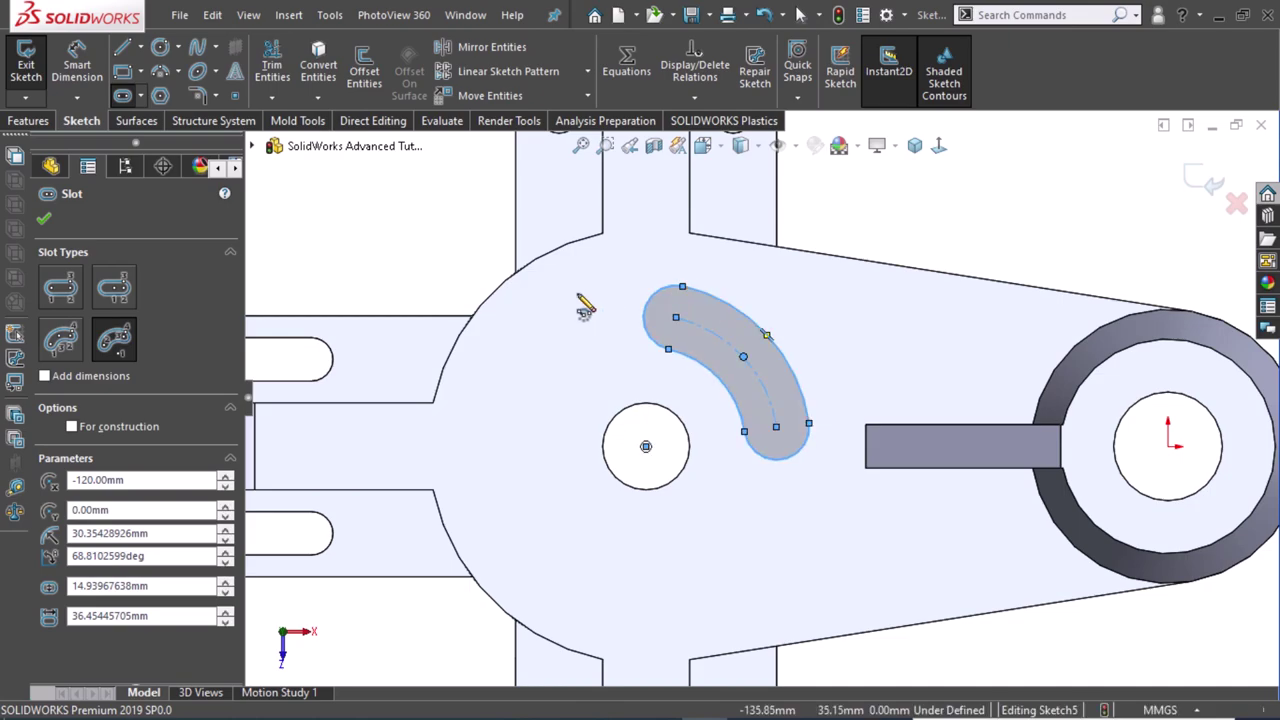
mouse_move(566, 330)
right_down()
mouse_move(548, 342)
mouse_move(491, 337)
right_up()
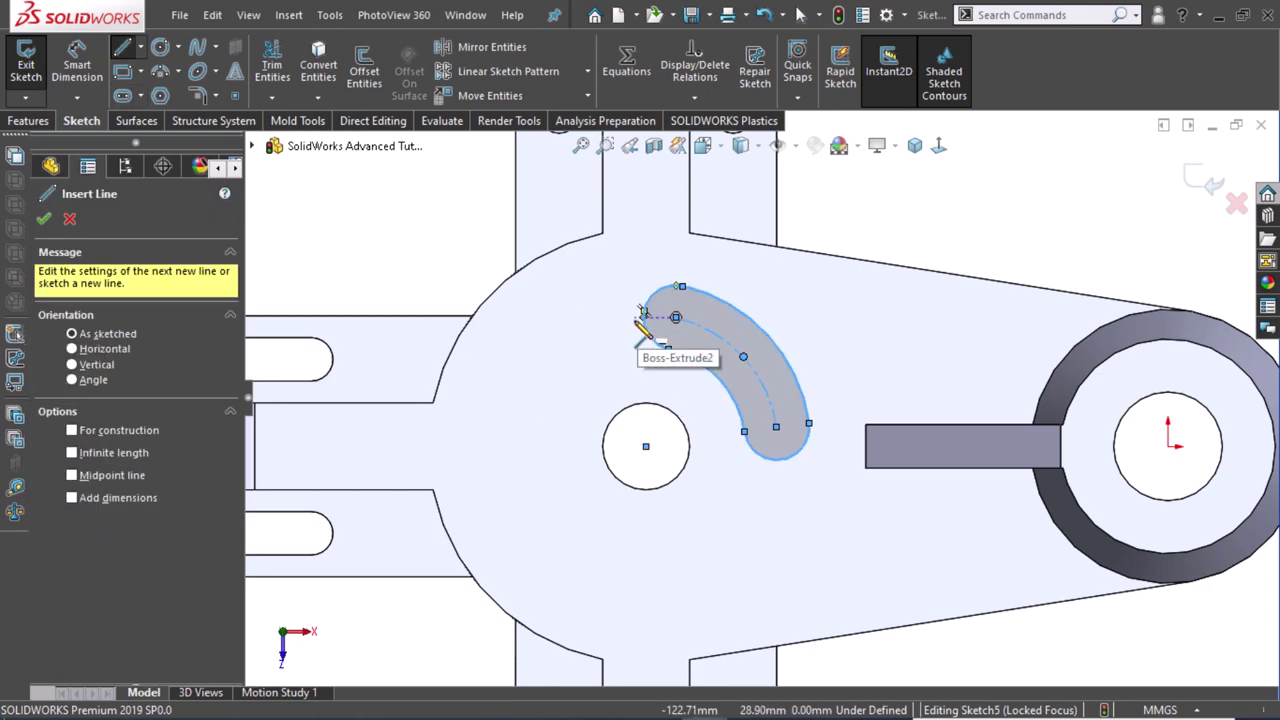
Draw a vertical line across the small circle, make its midpoint coincident with the centre, and set it as construction.
click(642, 313)
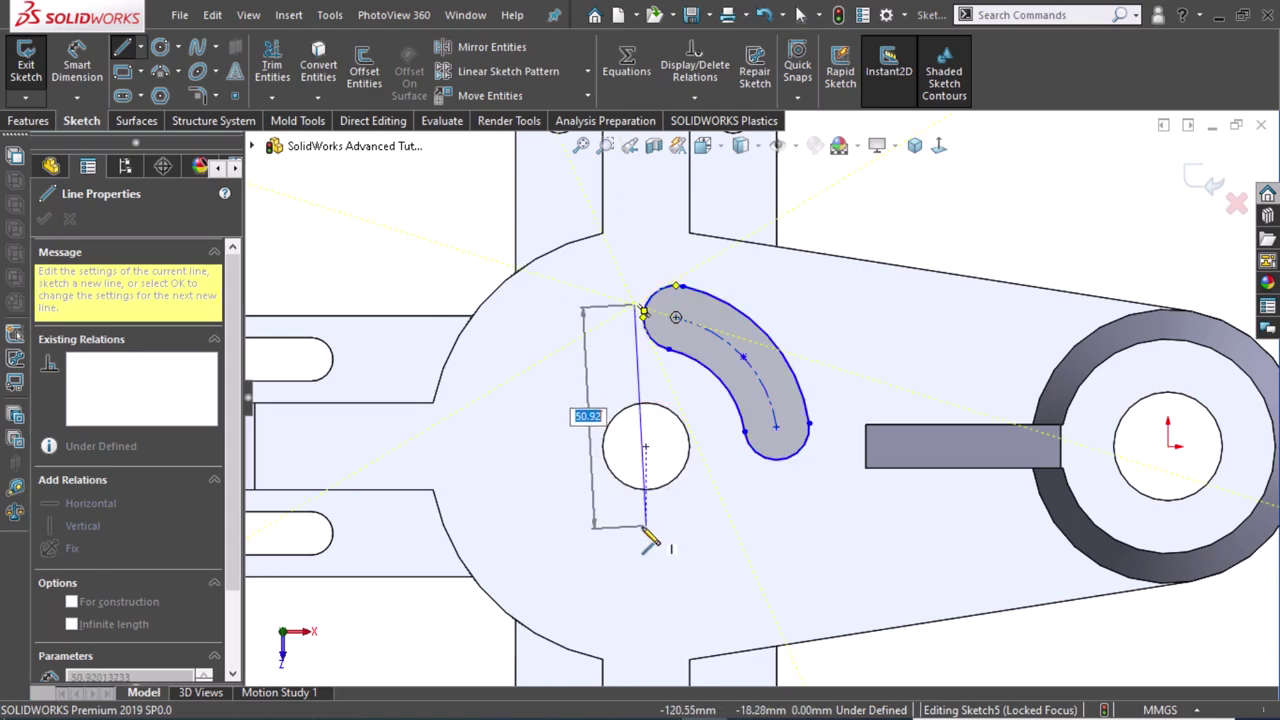
click(634, 531)
click(634, 531)
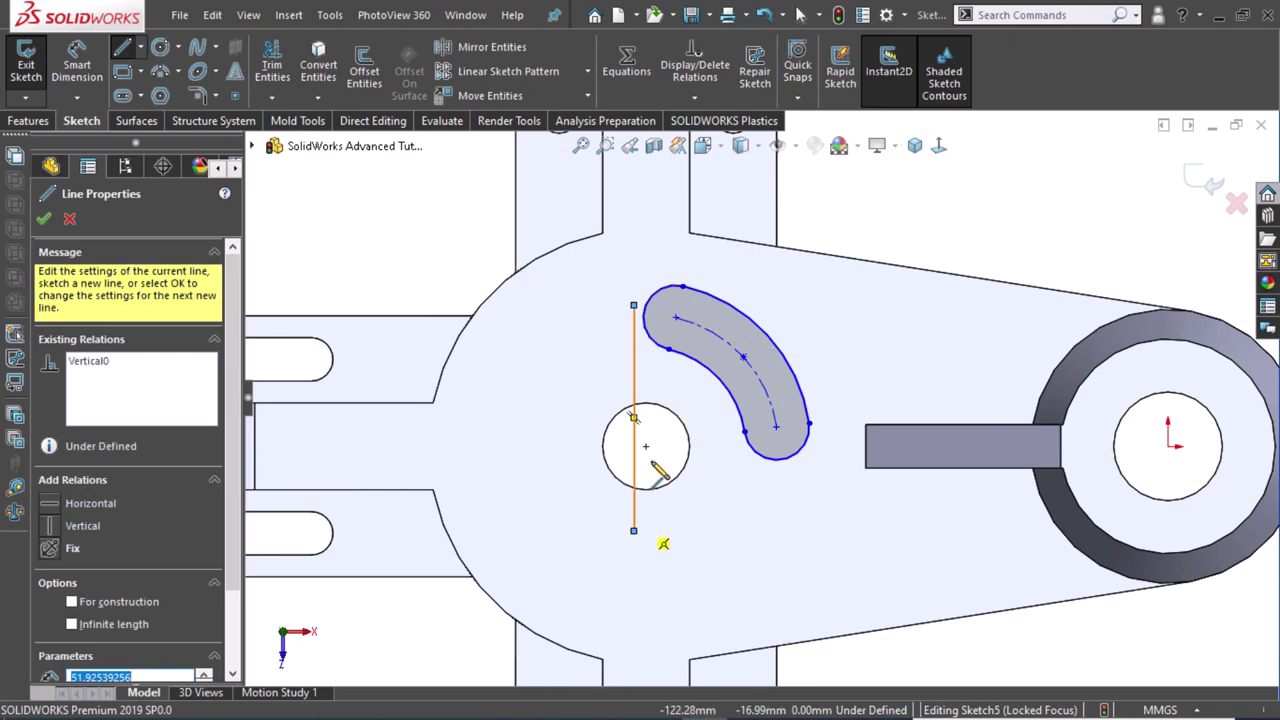
key(Escape)
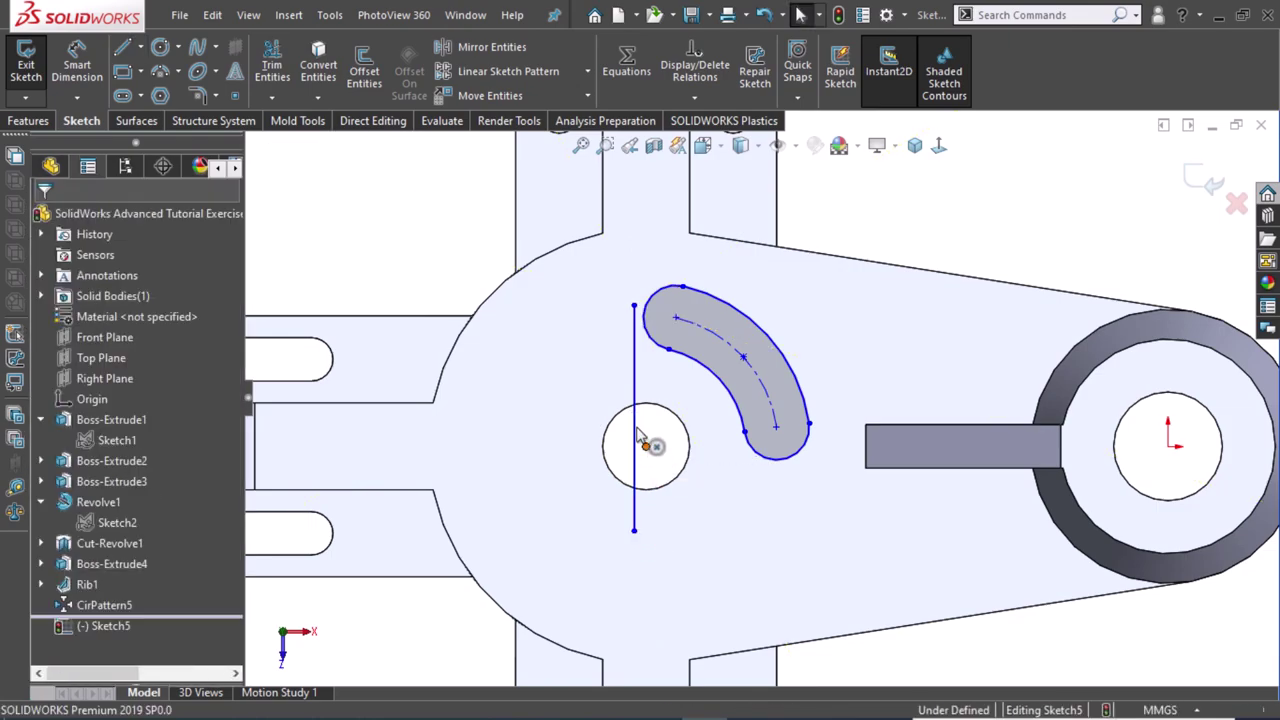
click(643, 441)
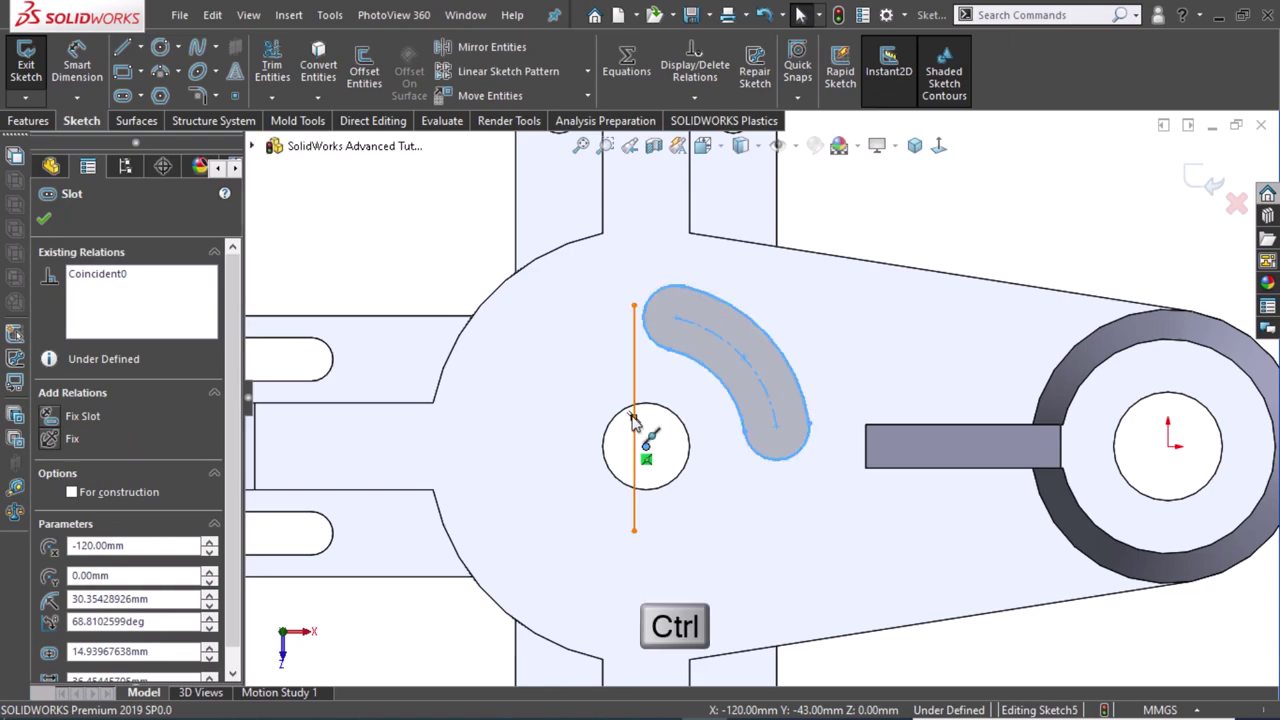
ctrl+click(634, 420)
ctrl+click(648, 438)
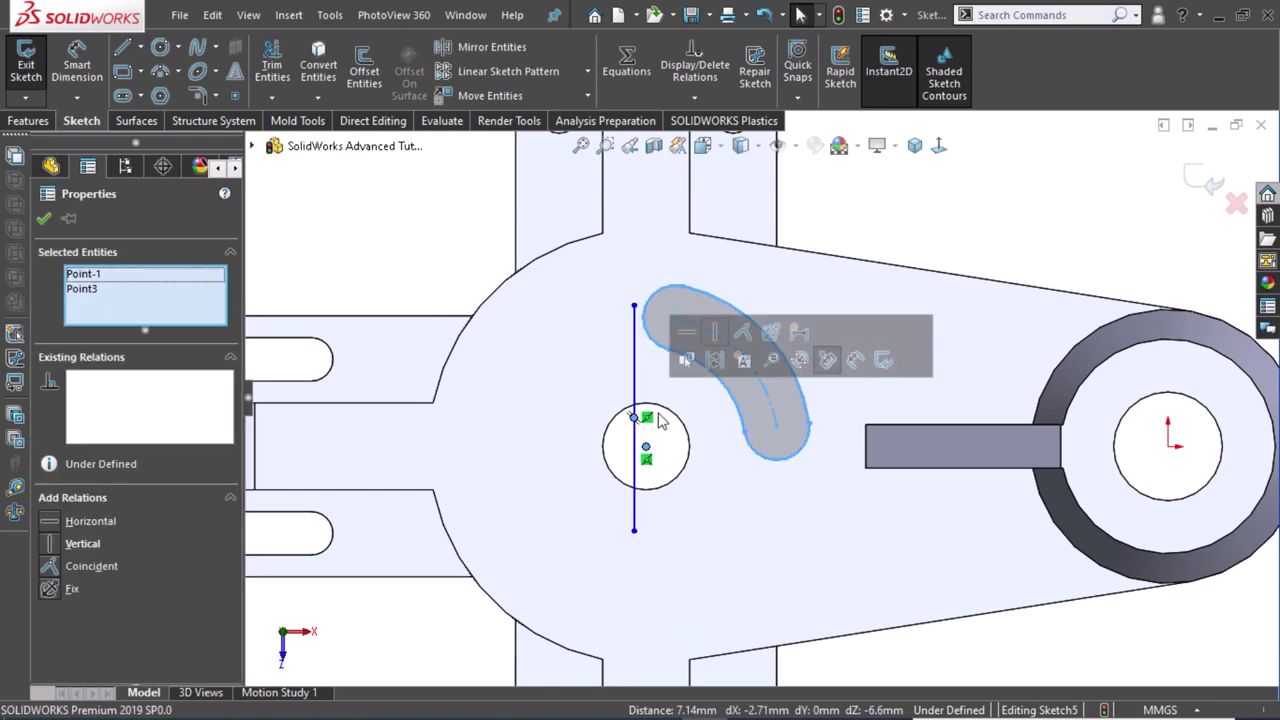
click(714, 360)
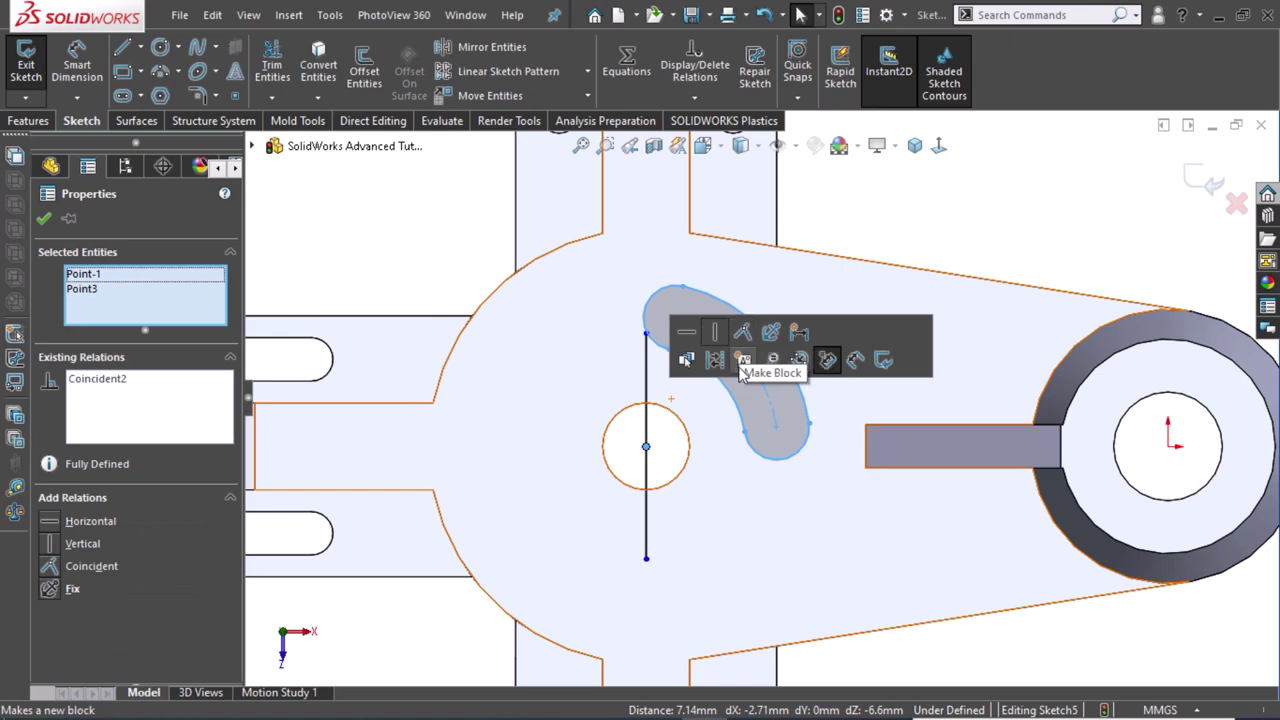
click(662, 425)
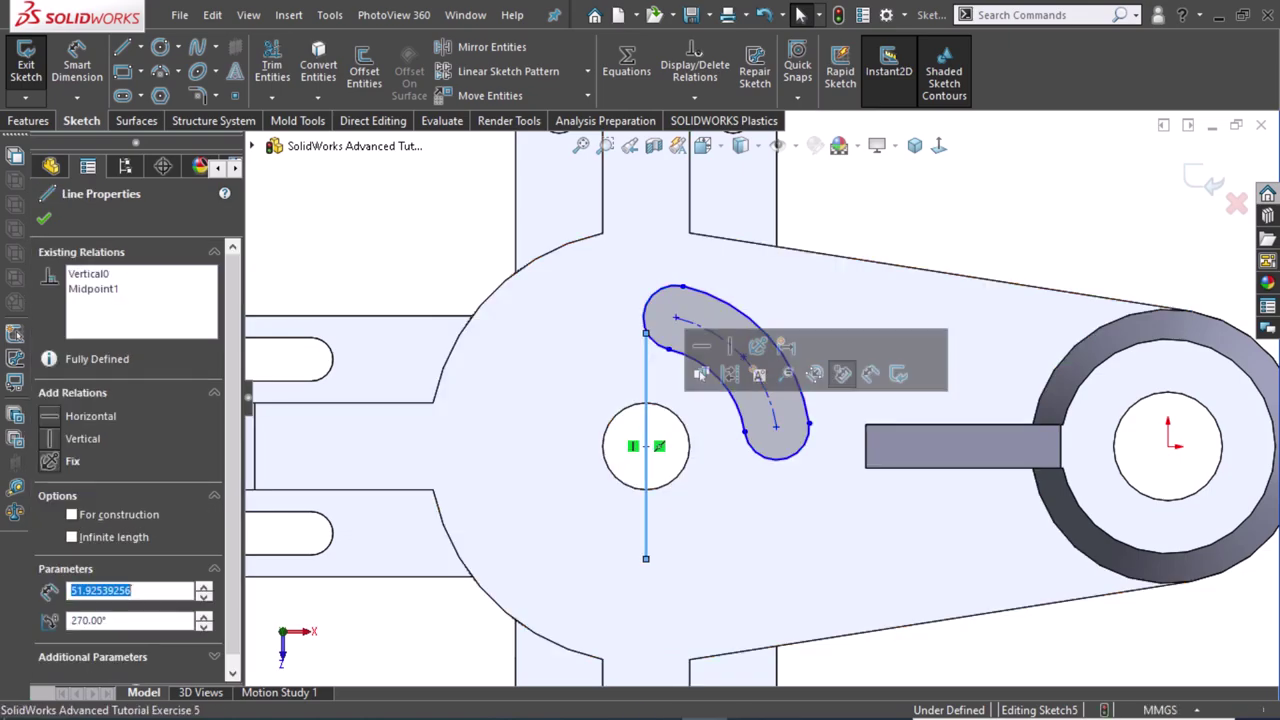
click(730, 372)
Drag both slot ends onto the construction line's endpoints to form a half-ring.
click(922, 203)
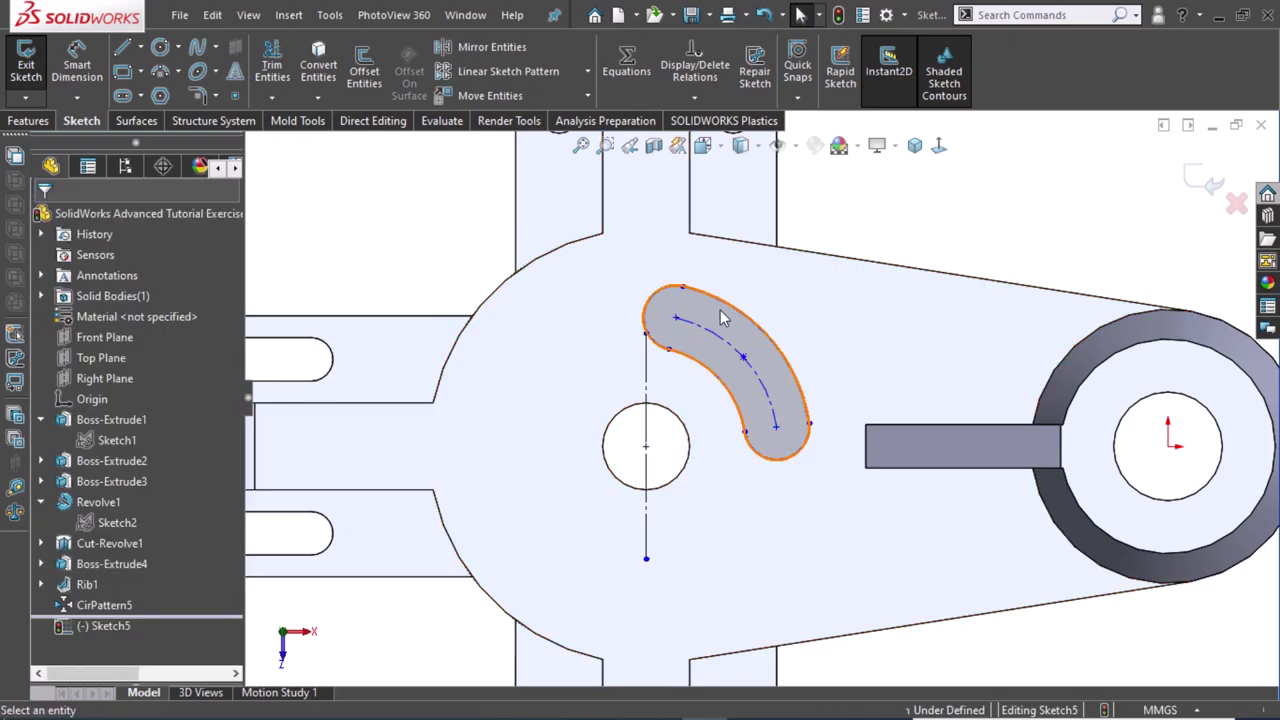
drag(668, 326, 646, 335)
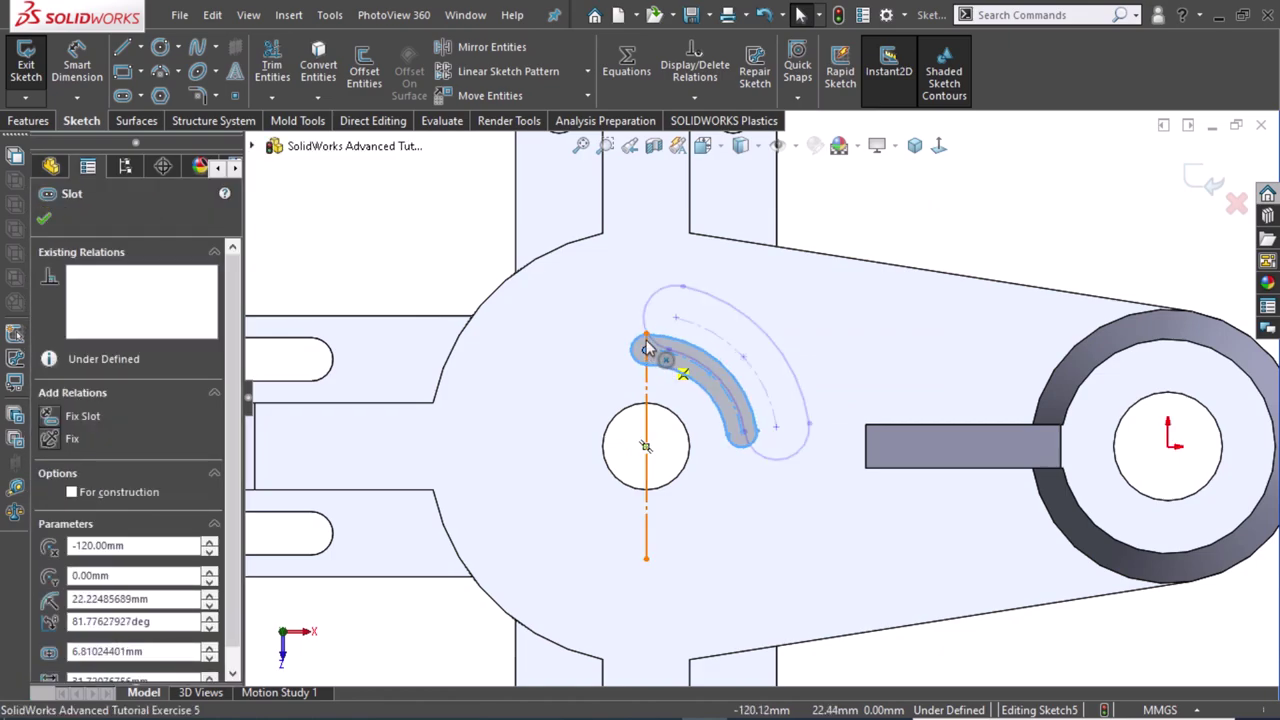
mouse_move(757, 432)
mouse_down()
mouse_move(752, 520)
mouse_move(646, 570)
mouse_up()
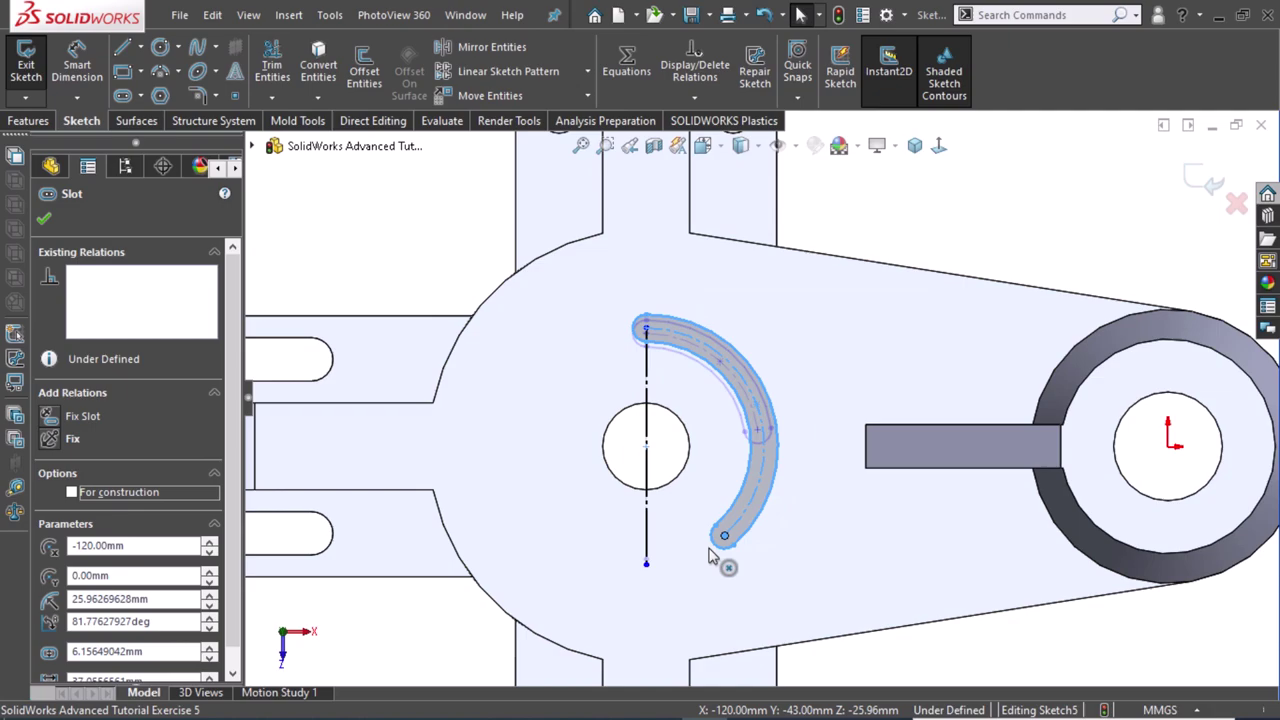
click(646, 570)
key(Escape)
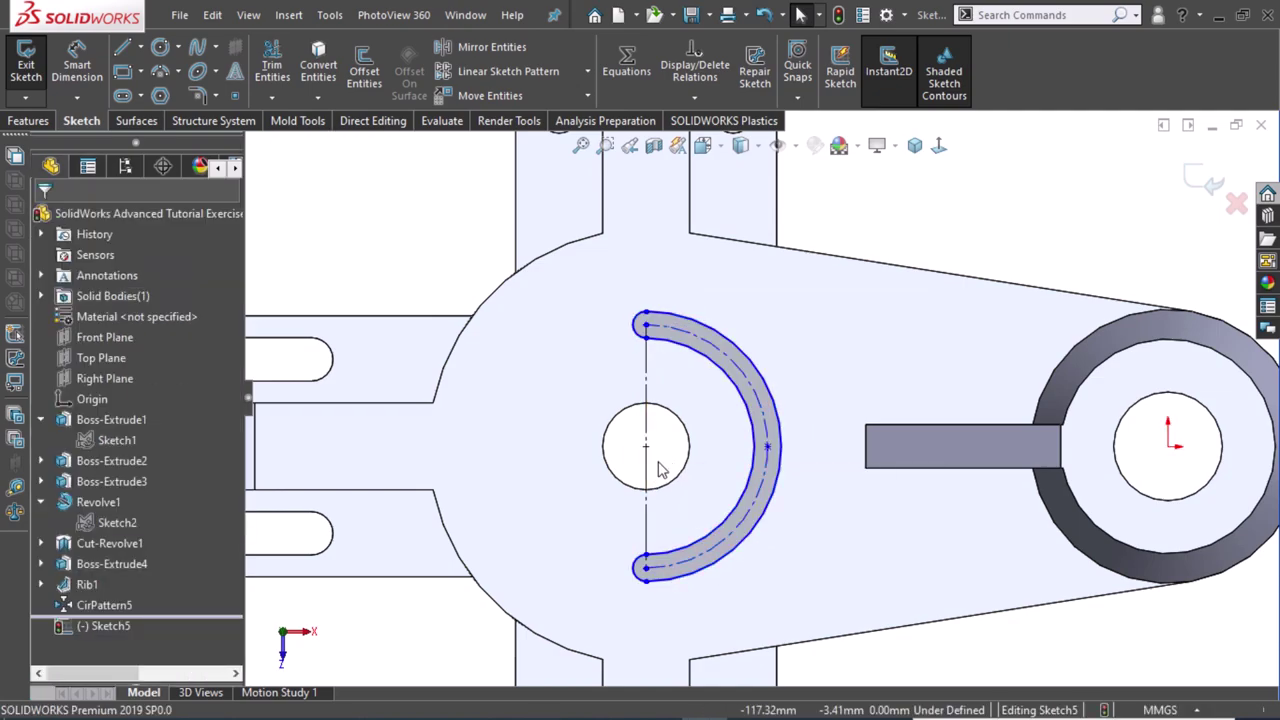
right_drag(663, 440, 672, 410)
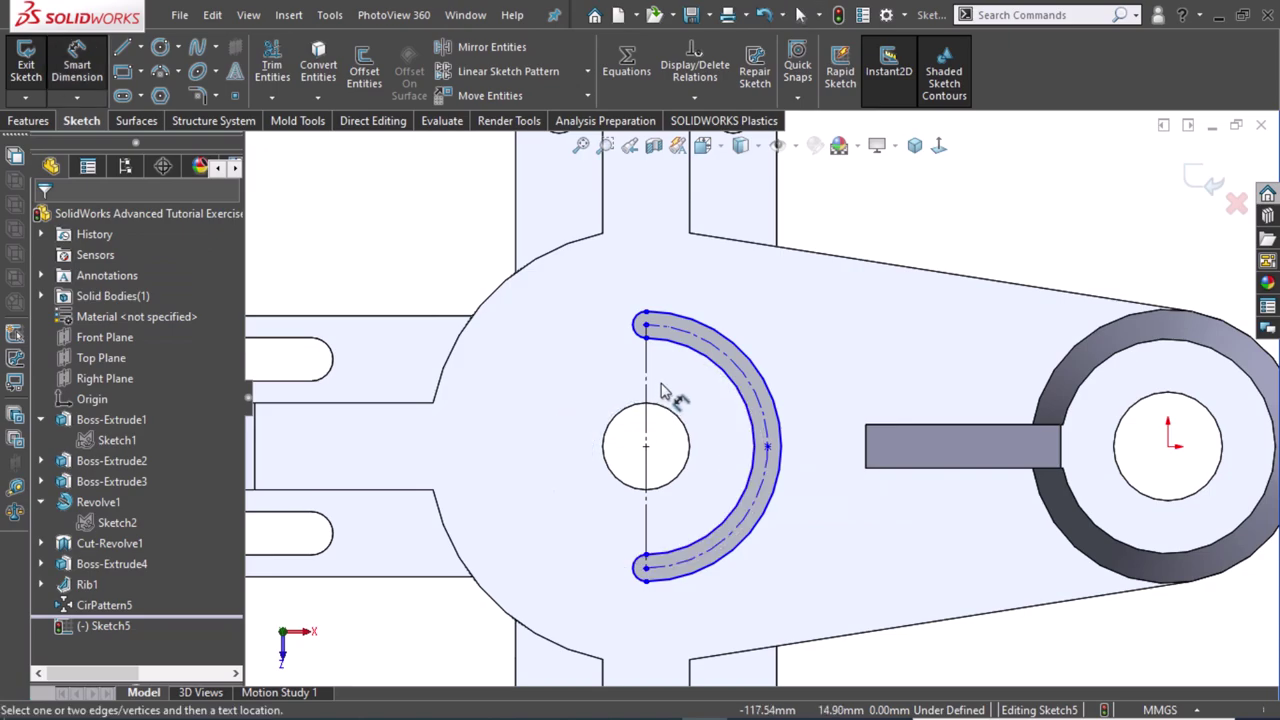
Dimension the slot's lower end arc to R11.
click(628, 578)
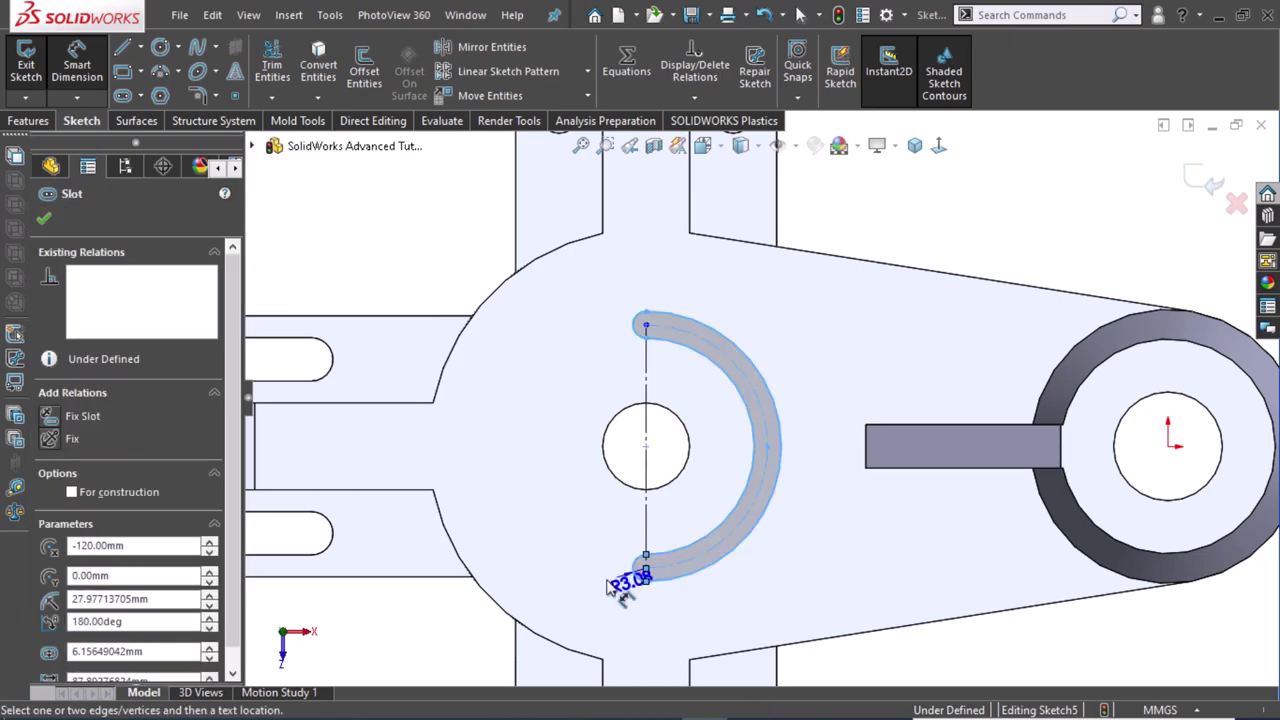
click(607, 590)
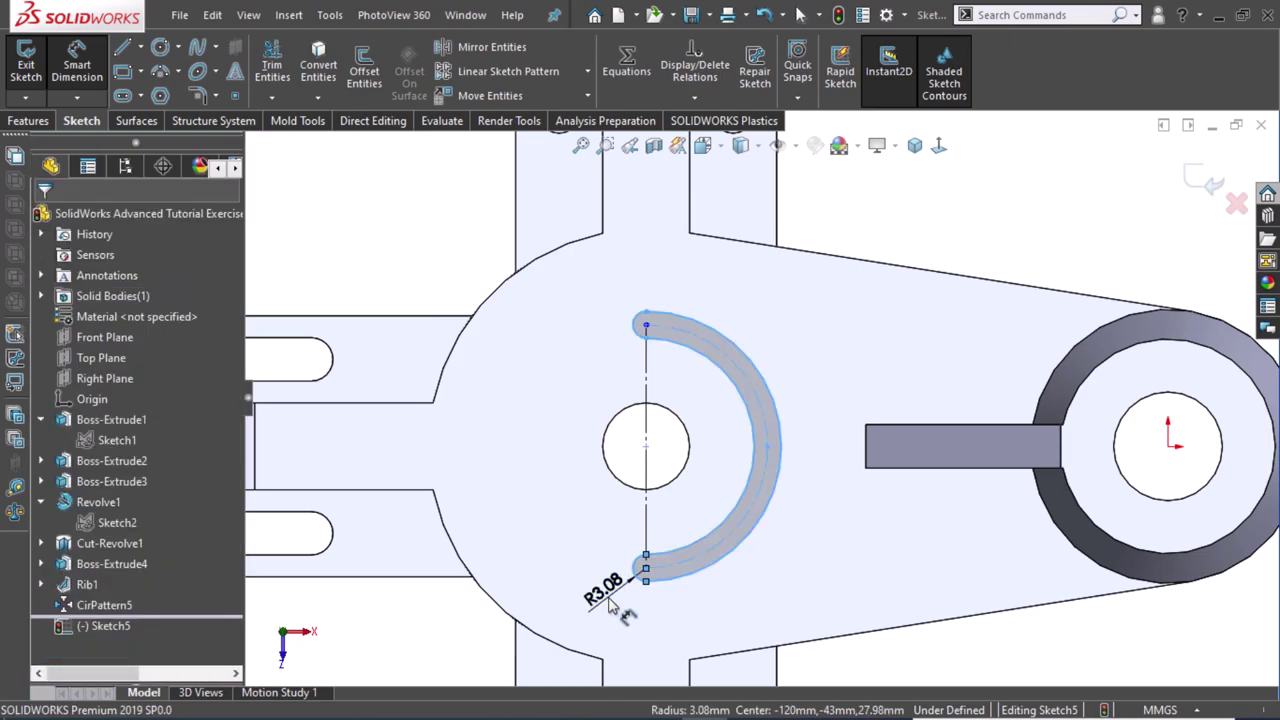
text(11)
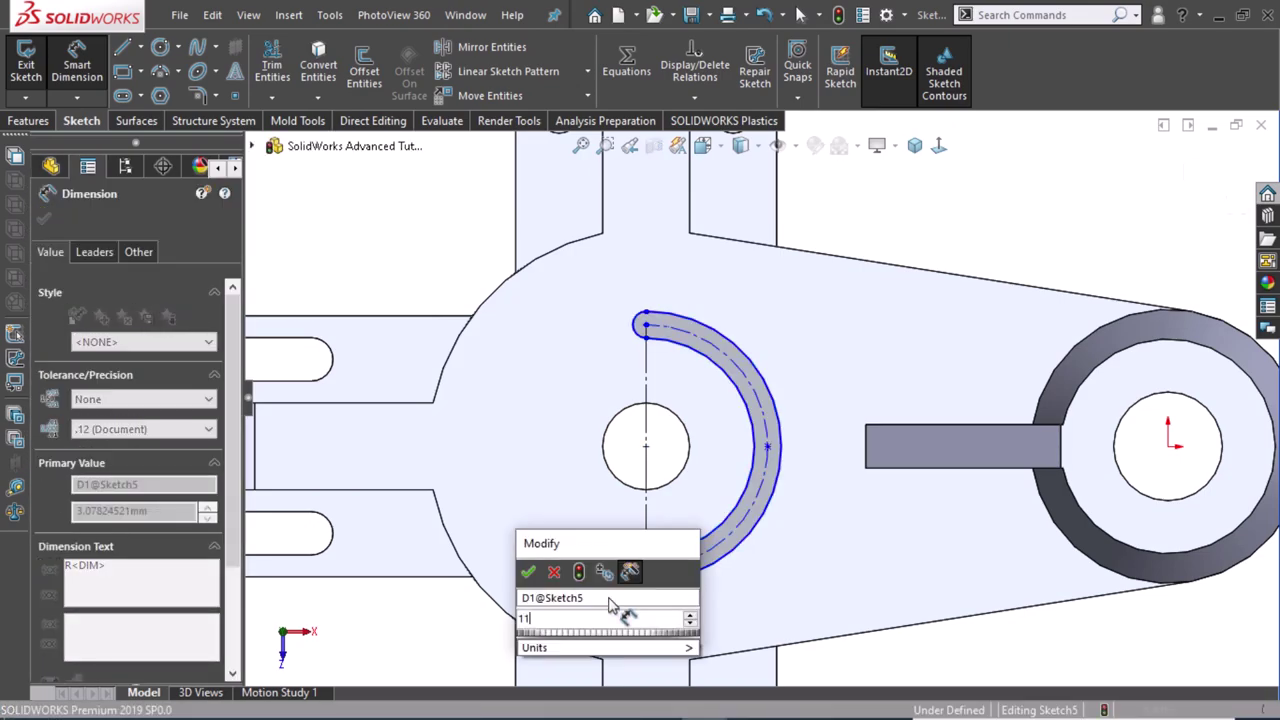
key(Return)
key(Escape)
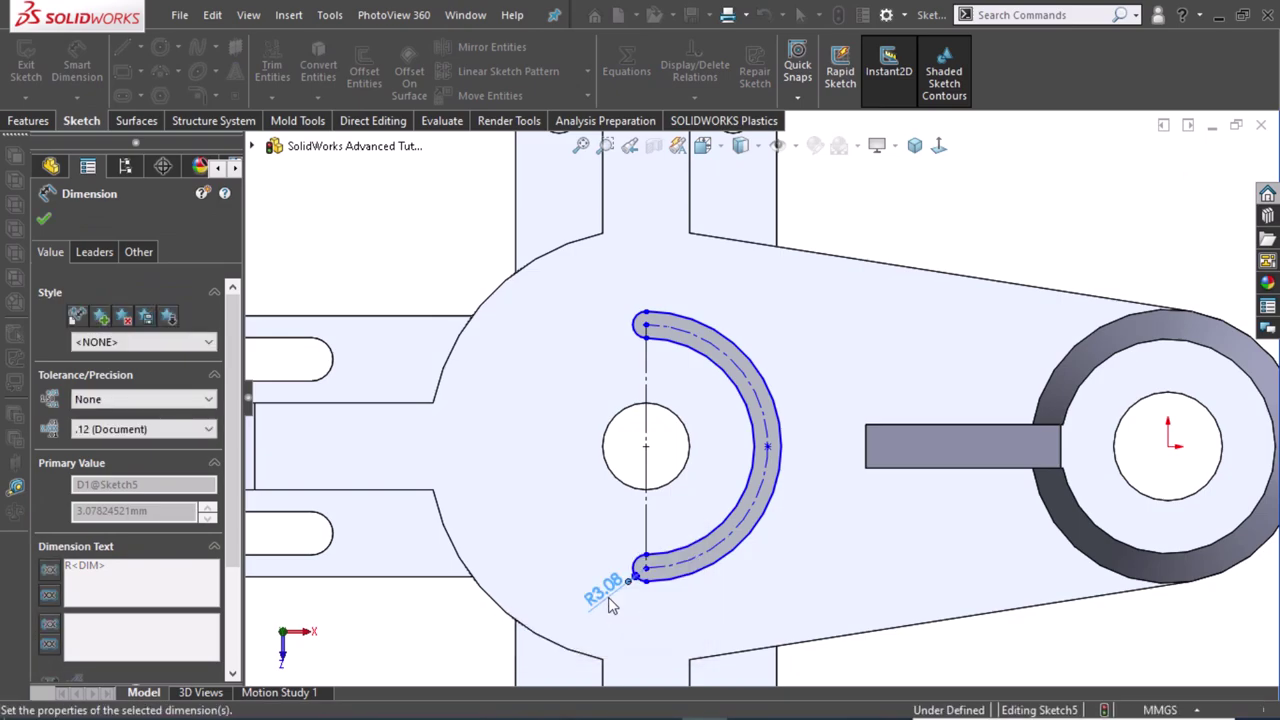
click(380, 258)
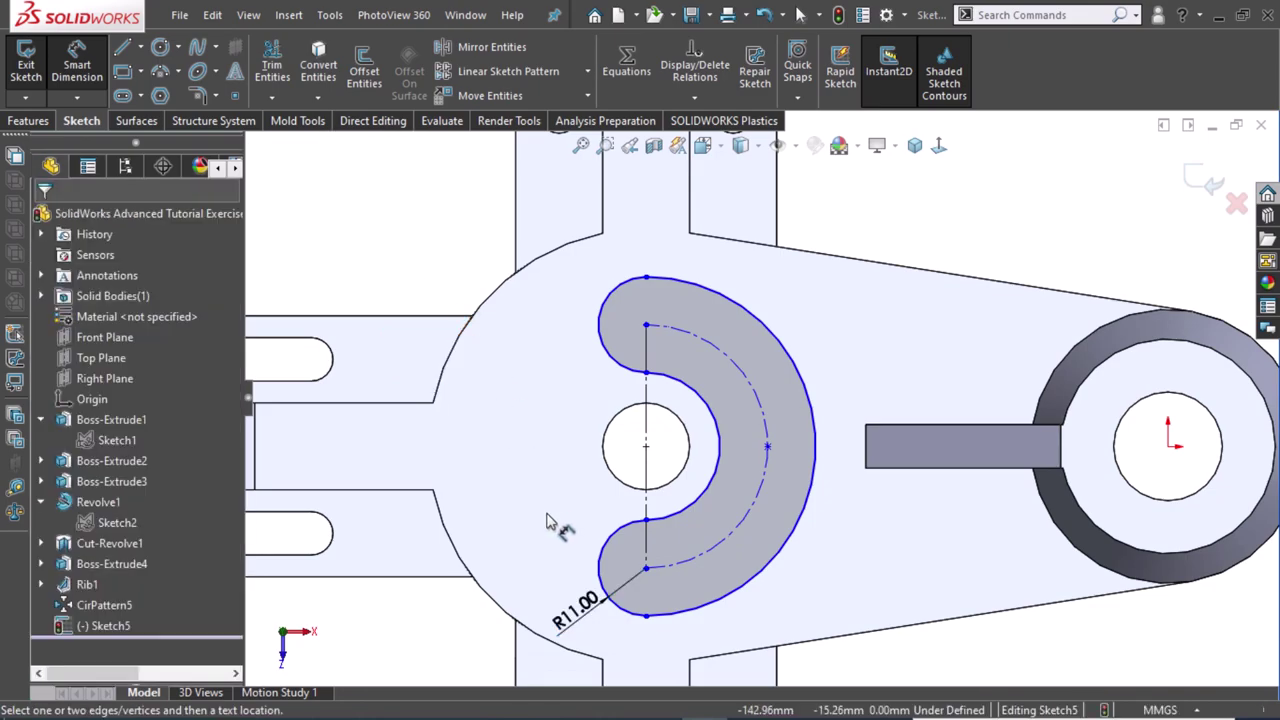
scroll(547, 521, down, 1)
scroll(547, 521, up, 1)
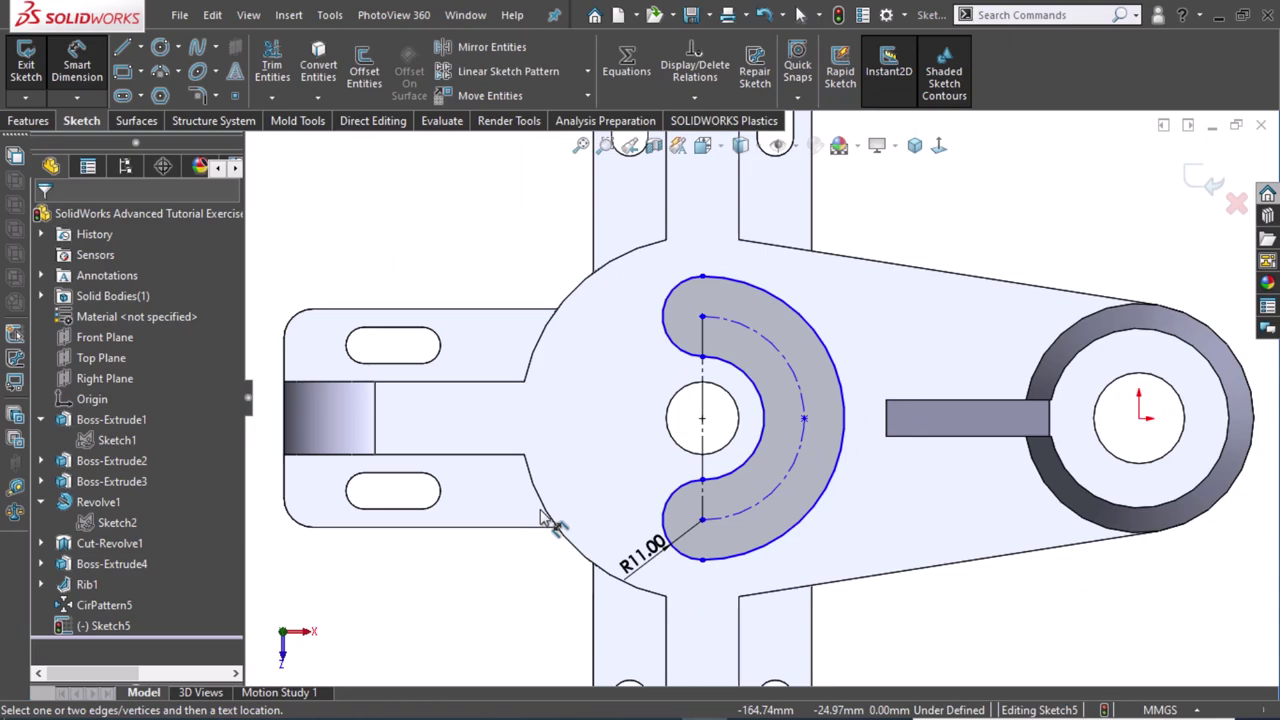
key(Escape)
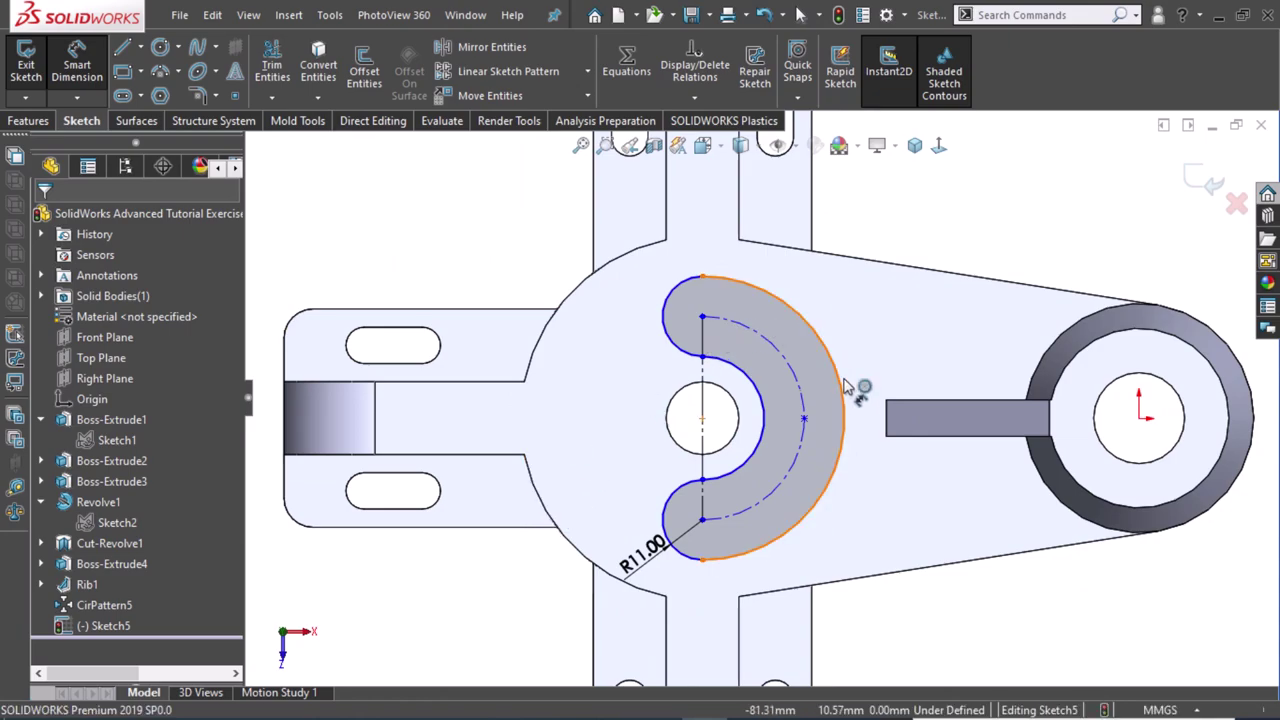
Dimension the slot's outer arc to R43, then select the slot for Offset Entities.
click(855, 394)
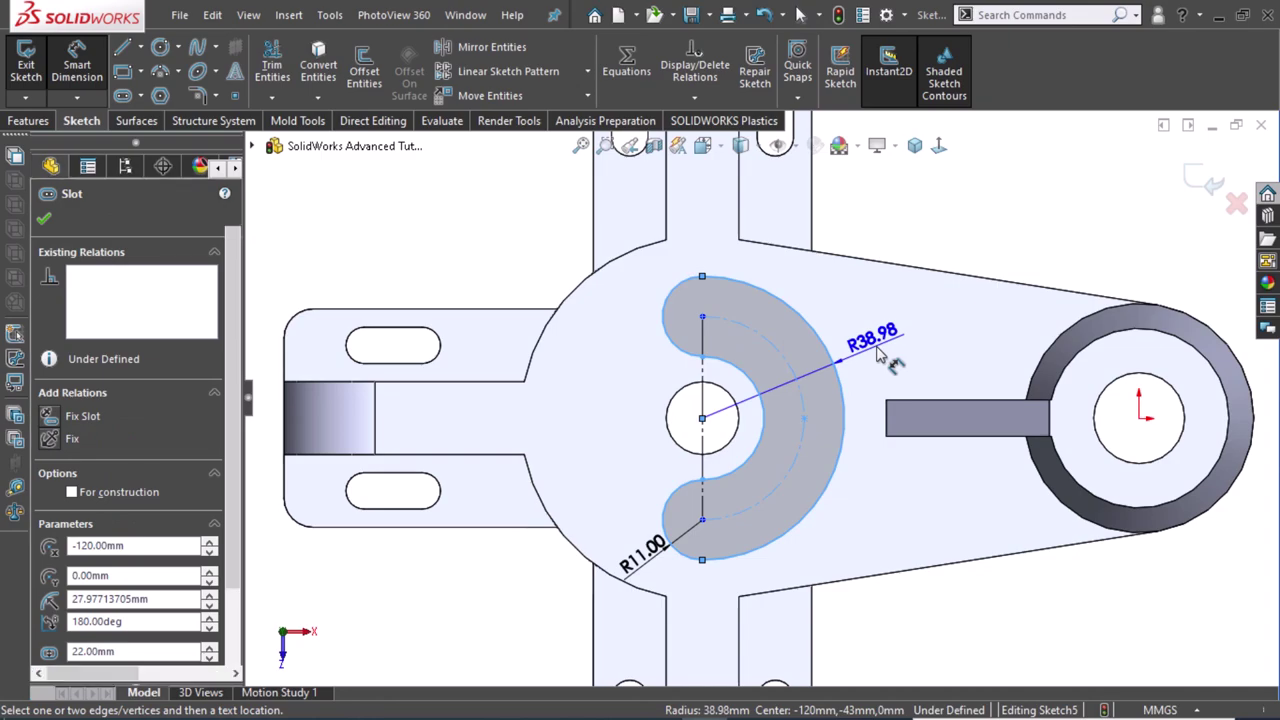
click(880, 355)
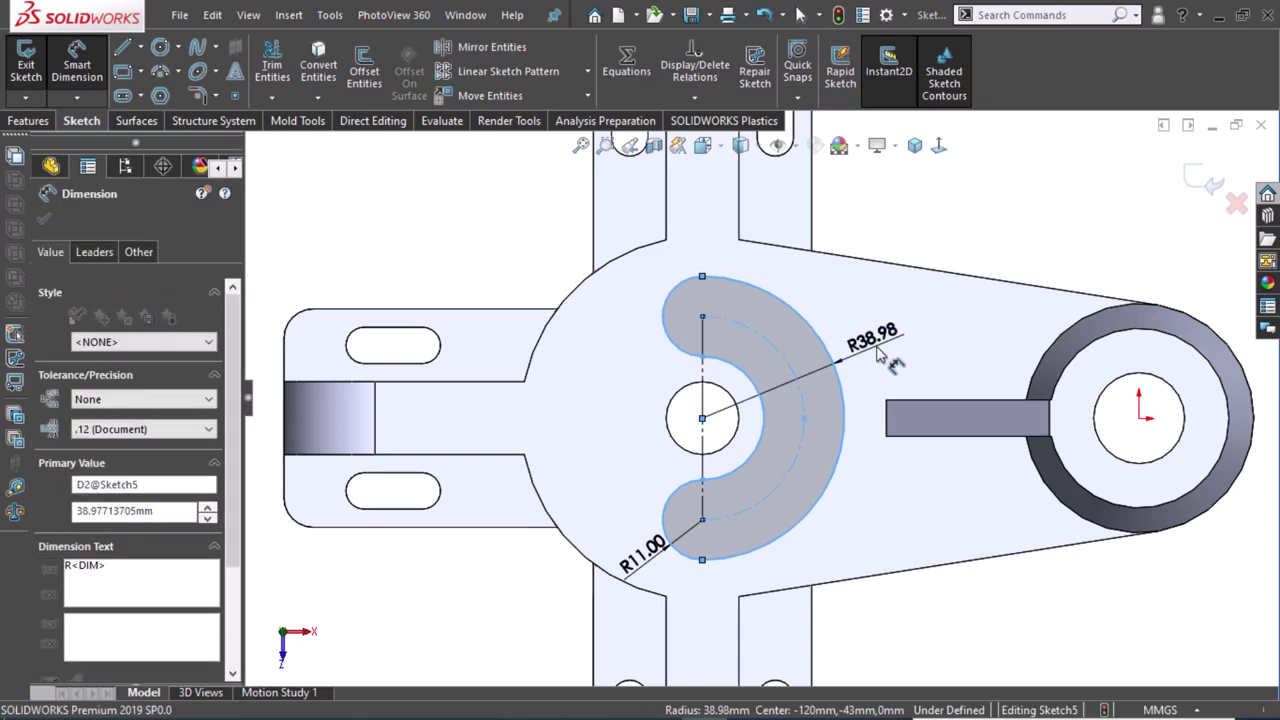
text(43)
key(Escape)
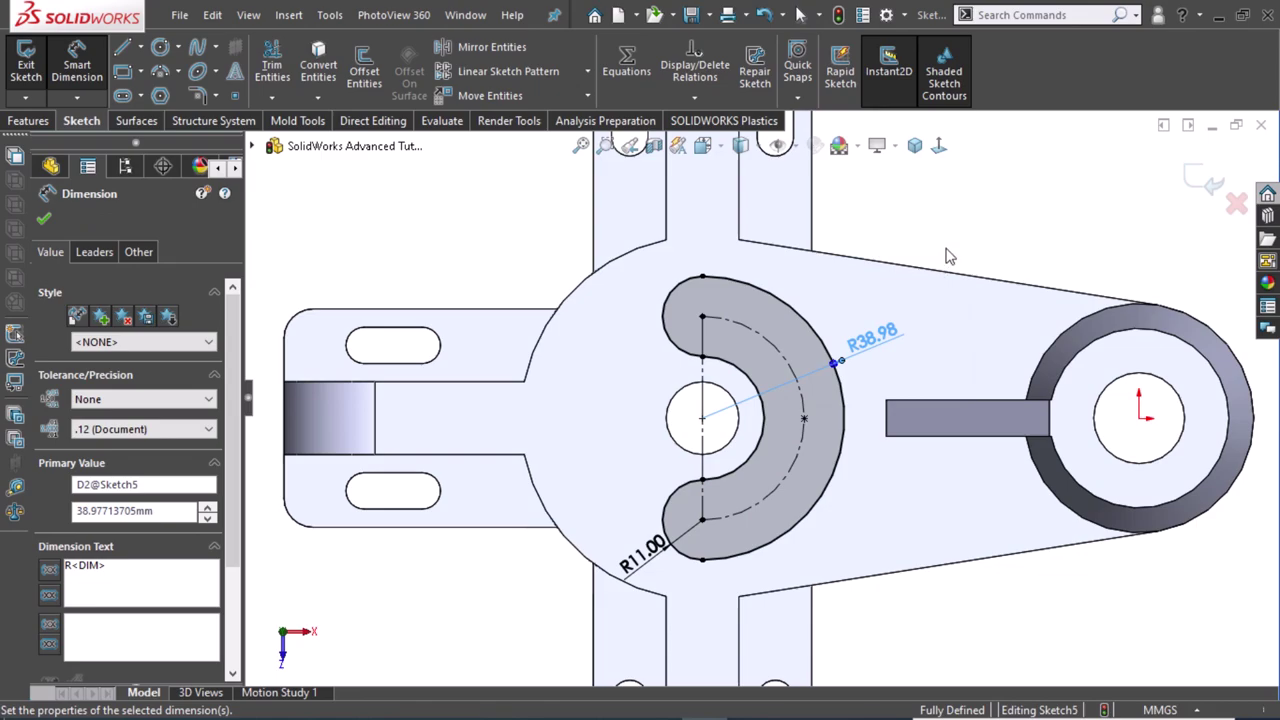
click(987, 228)
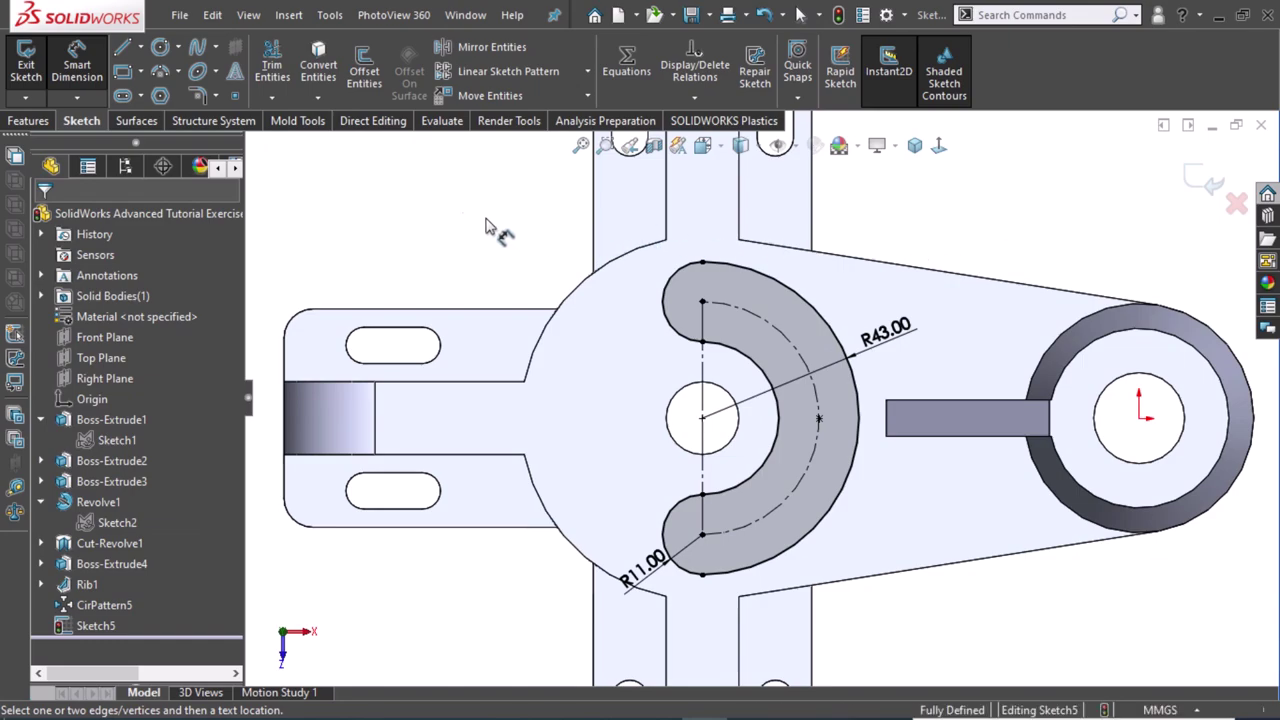
click(70, 75)
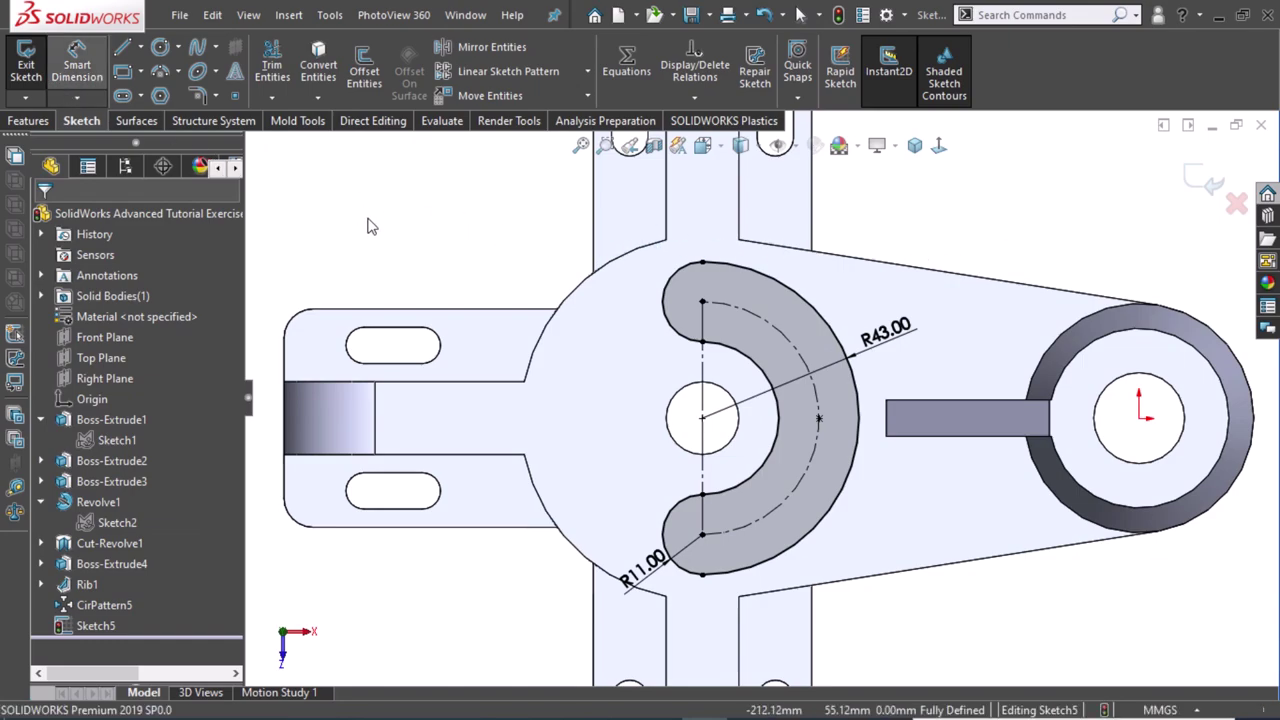
click(743, 363)
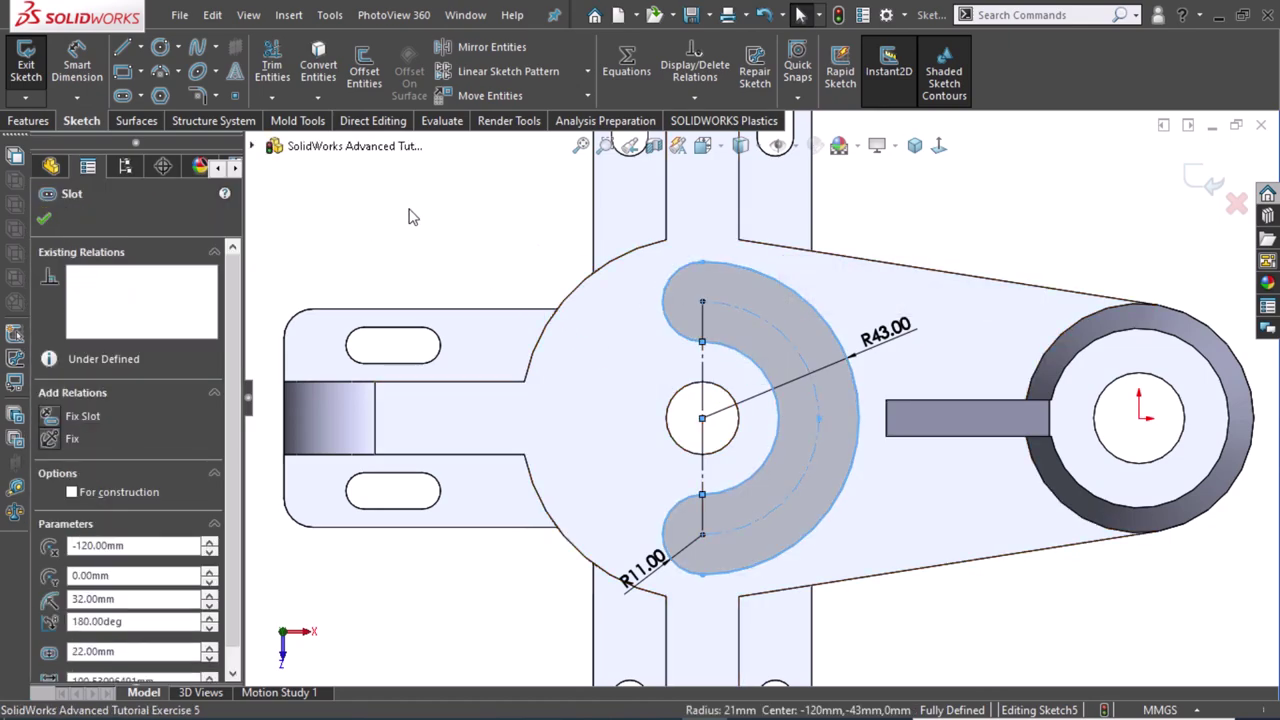
click(355, 72)
text(1.5)
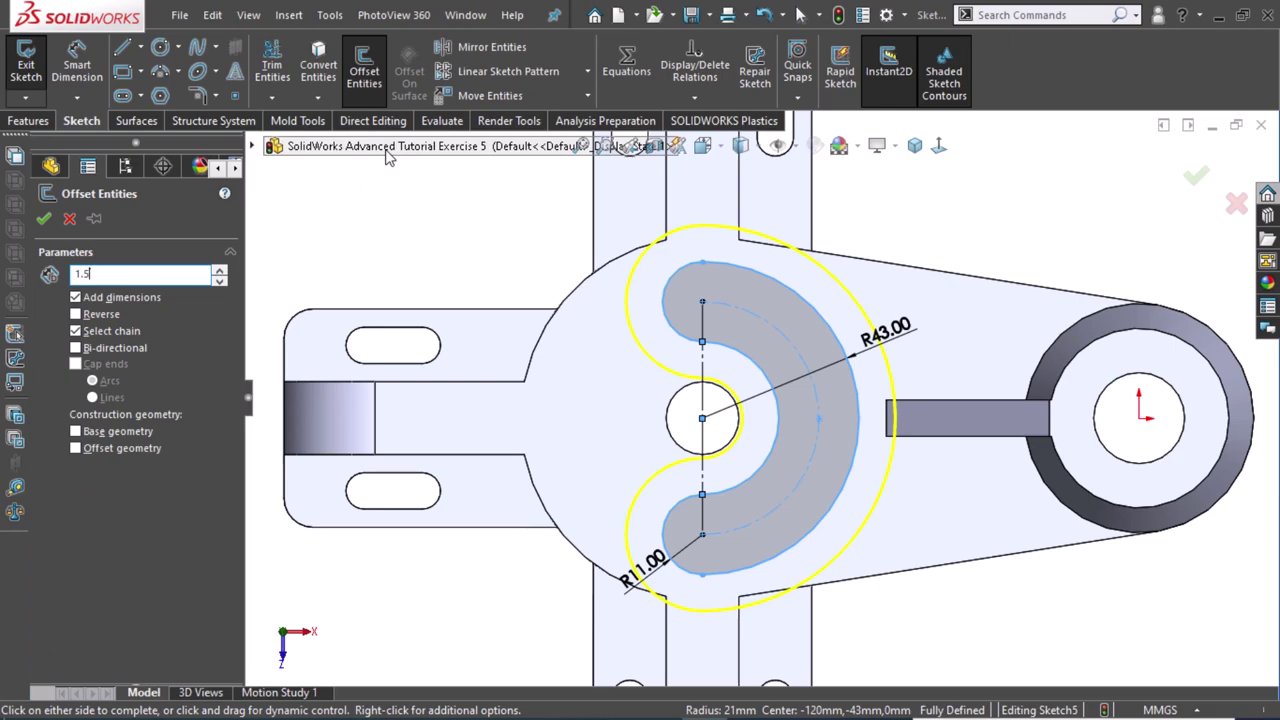
Offset the slot outline by 1.50 mm and delete the outer offset arc.
key(Return)
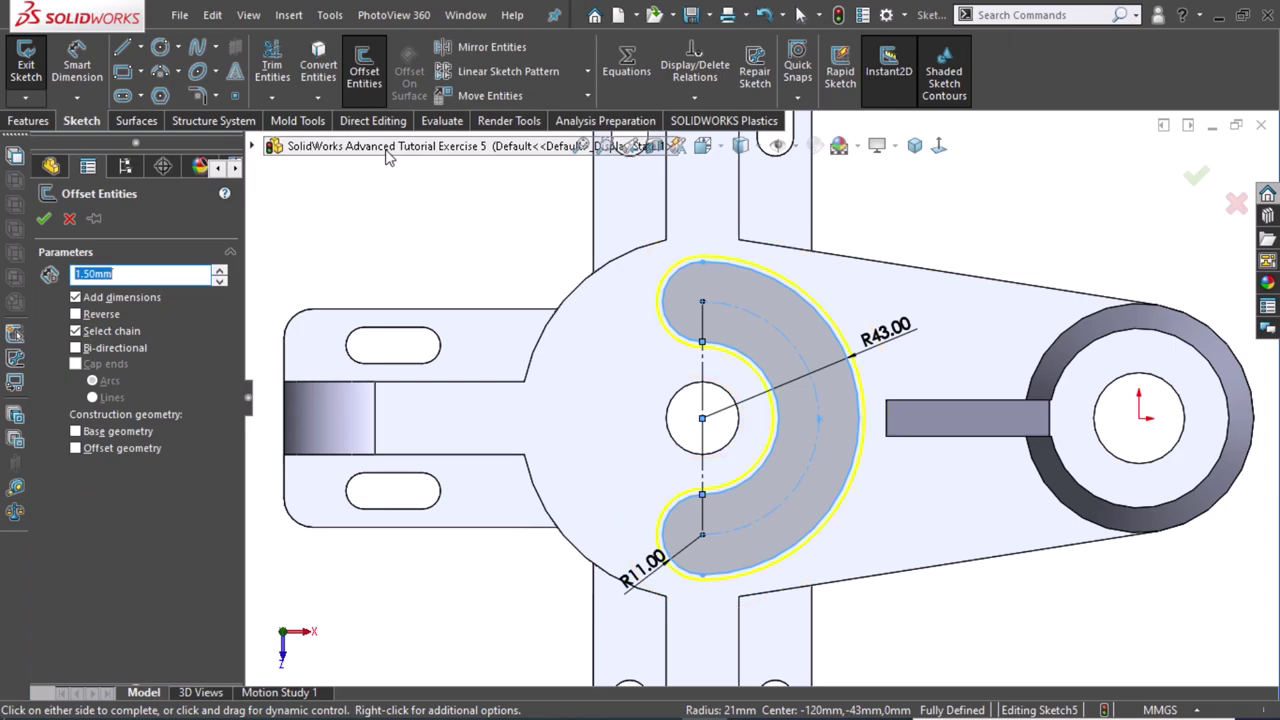
click(53, 220)
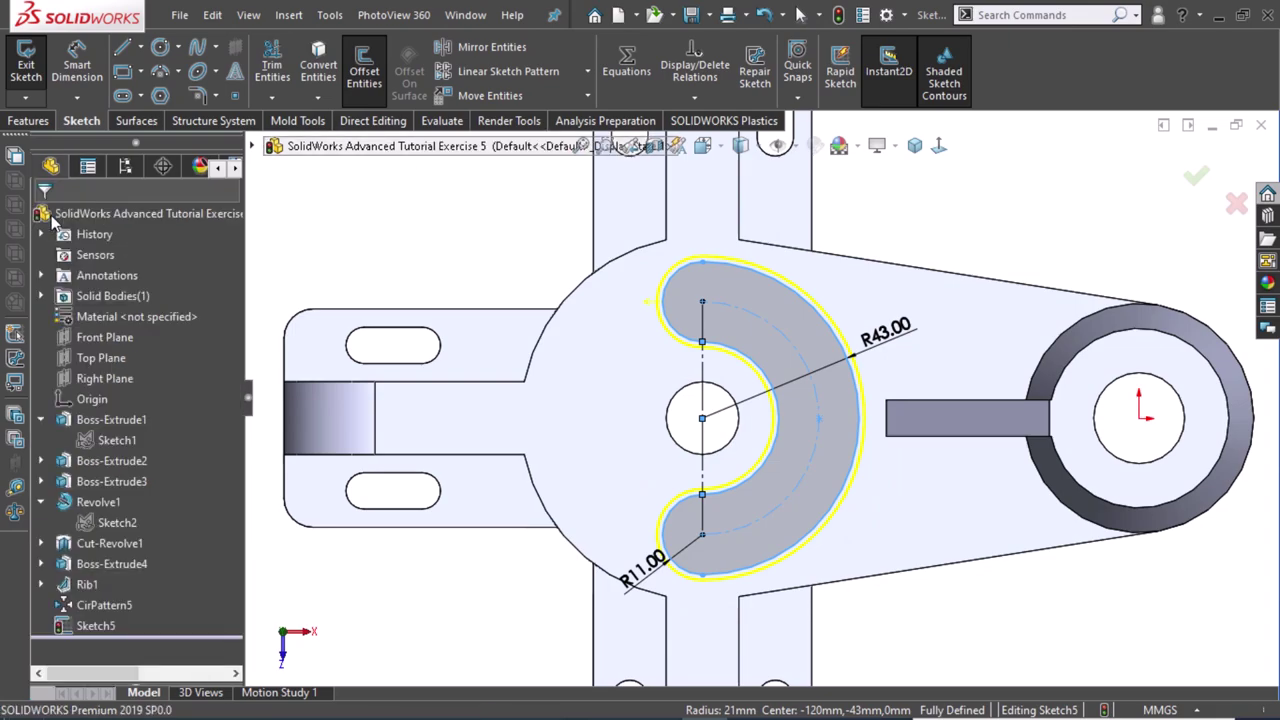
click(740, 262)
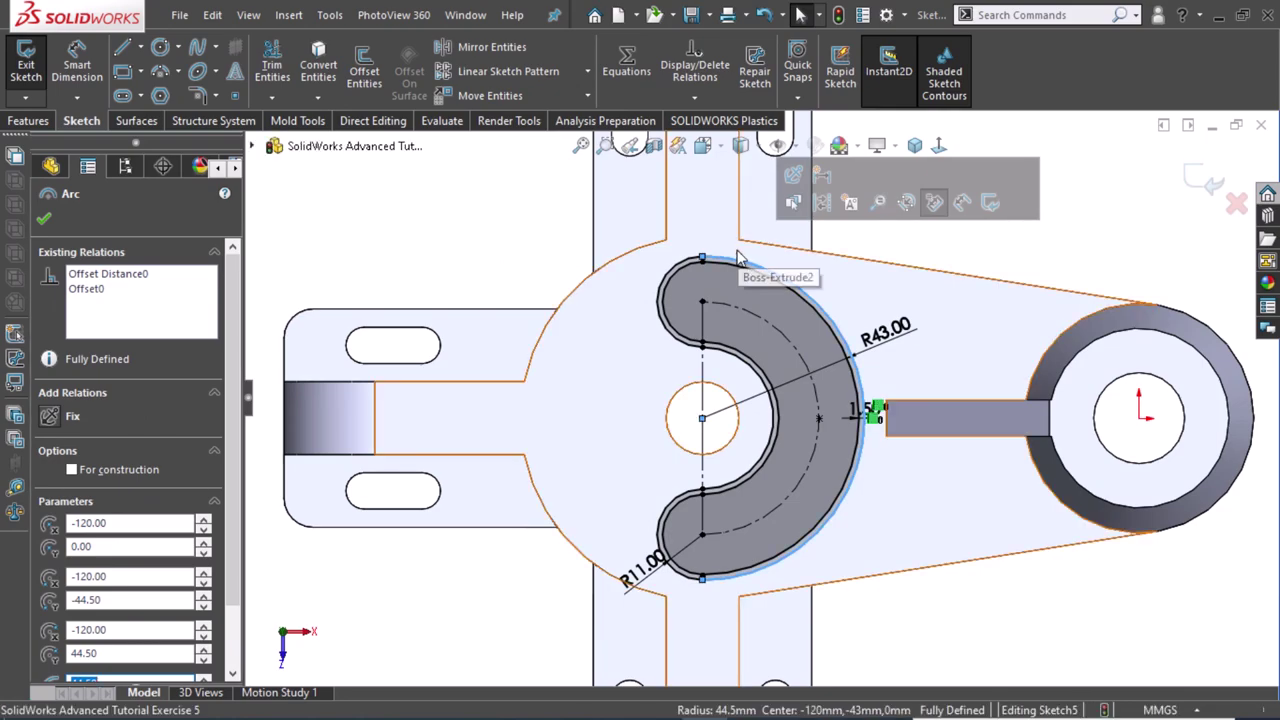
key(Delete)
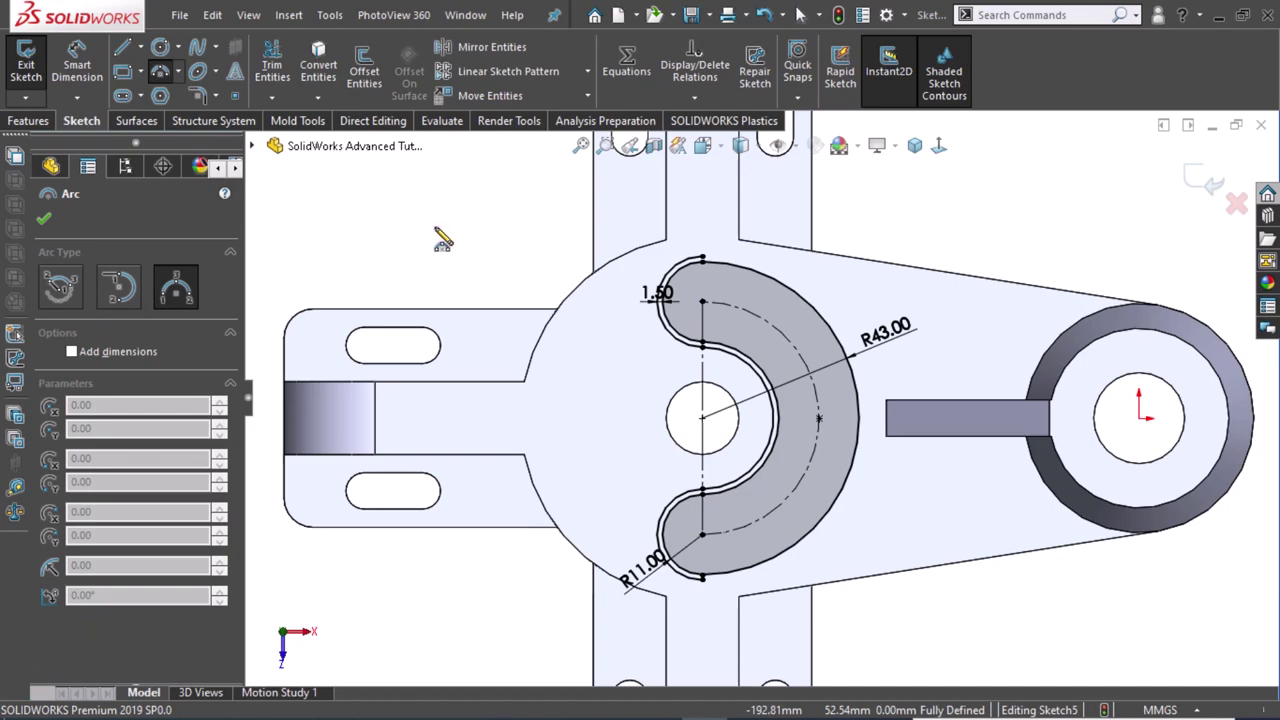
Draw a centerpoint arc from the hole centre joining the upper and lower offset ends.
click(59, 287)
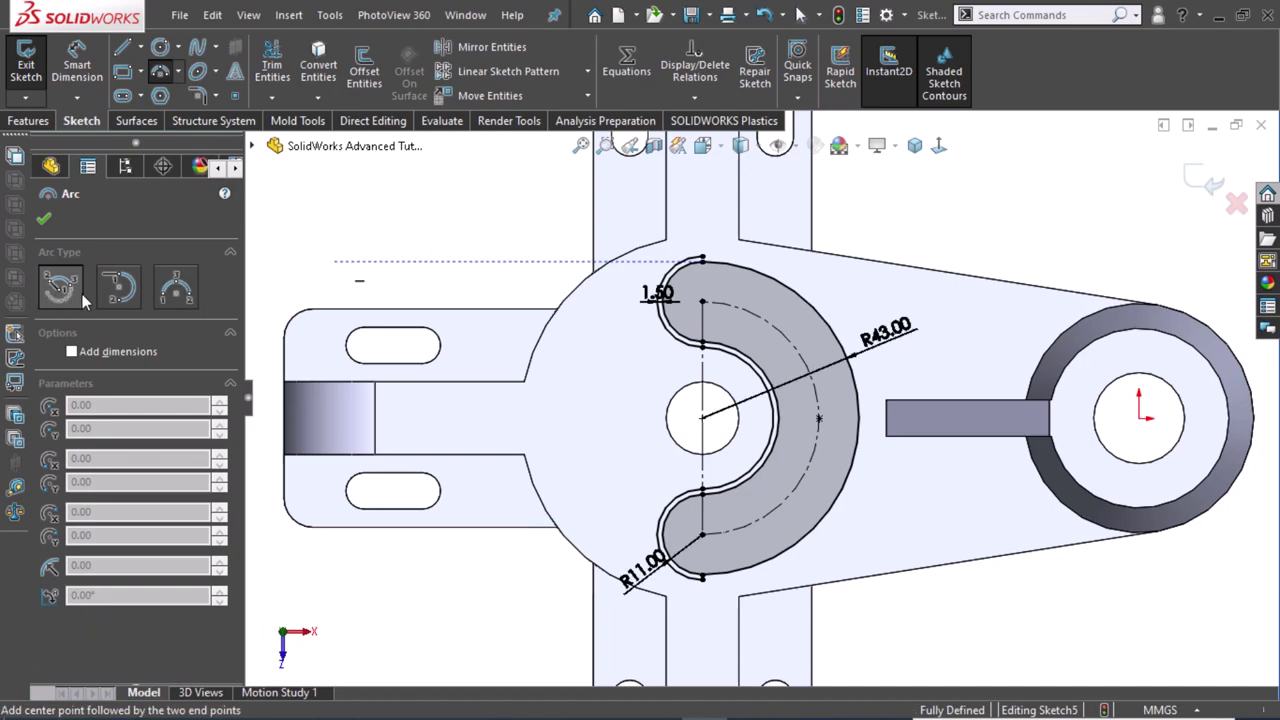
click(703, 418)
click(703, 302)
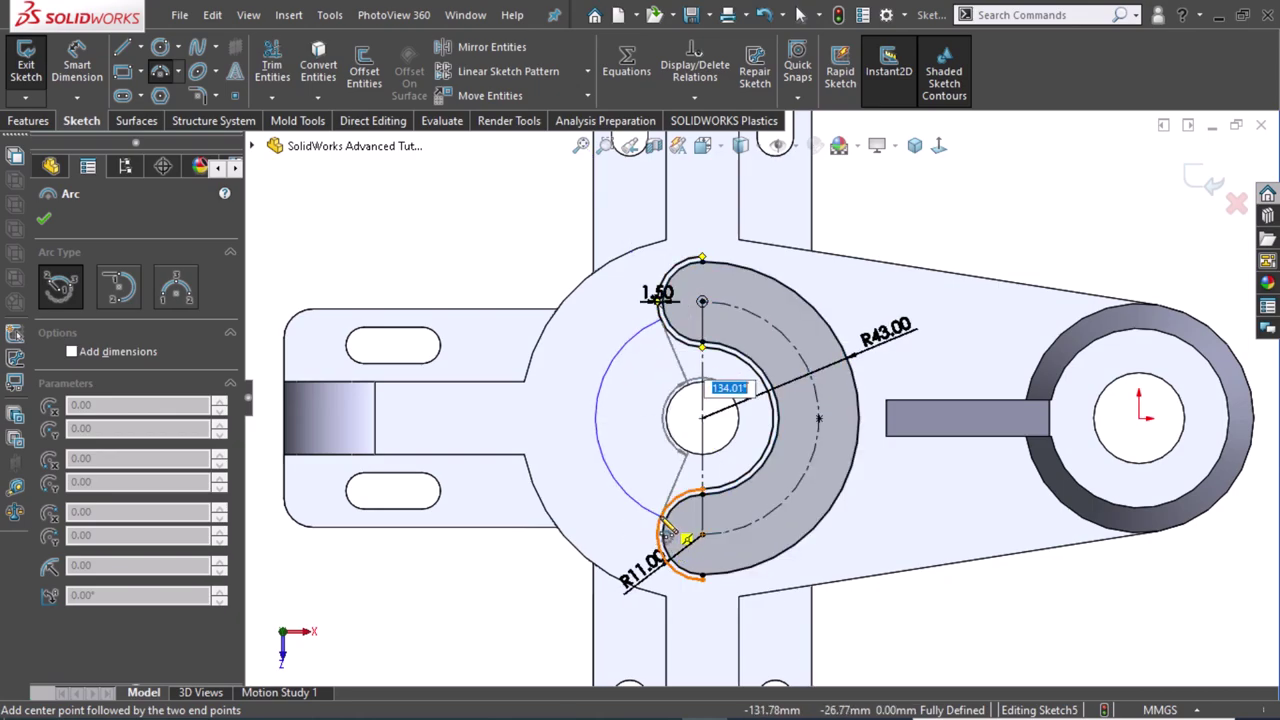
click(665, 530)
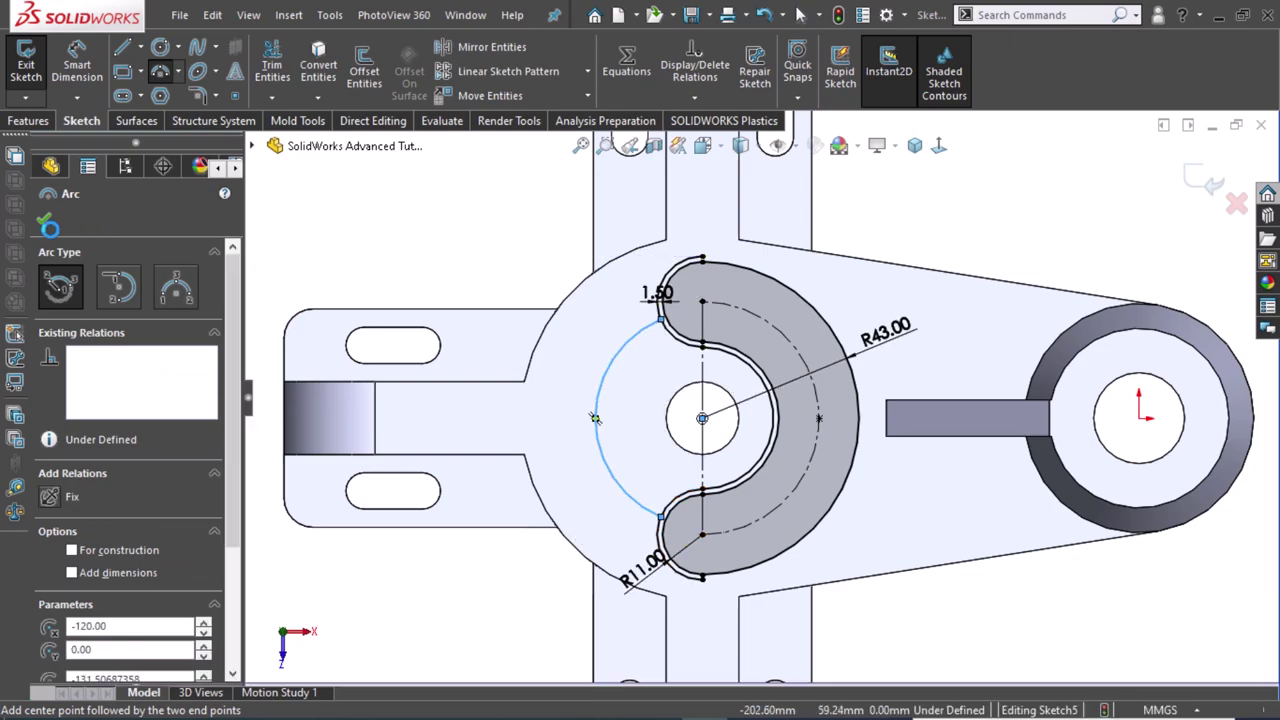
click(50, 229)
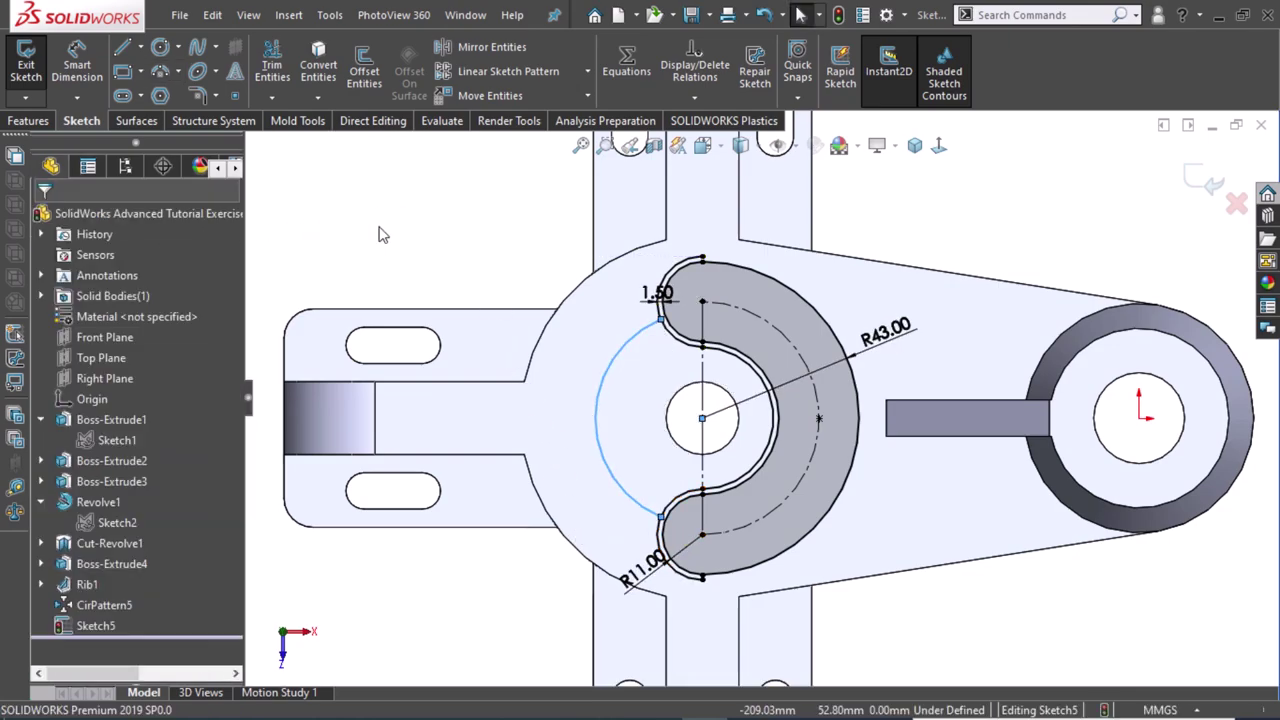
click(463, 240)
Dimension the new arc's radius to 32 mm.
right_drag(480, 238, 500, 167)
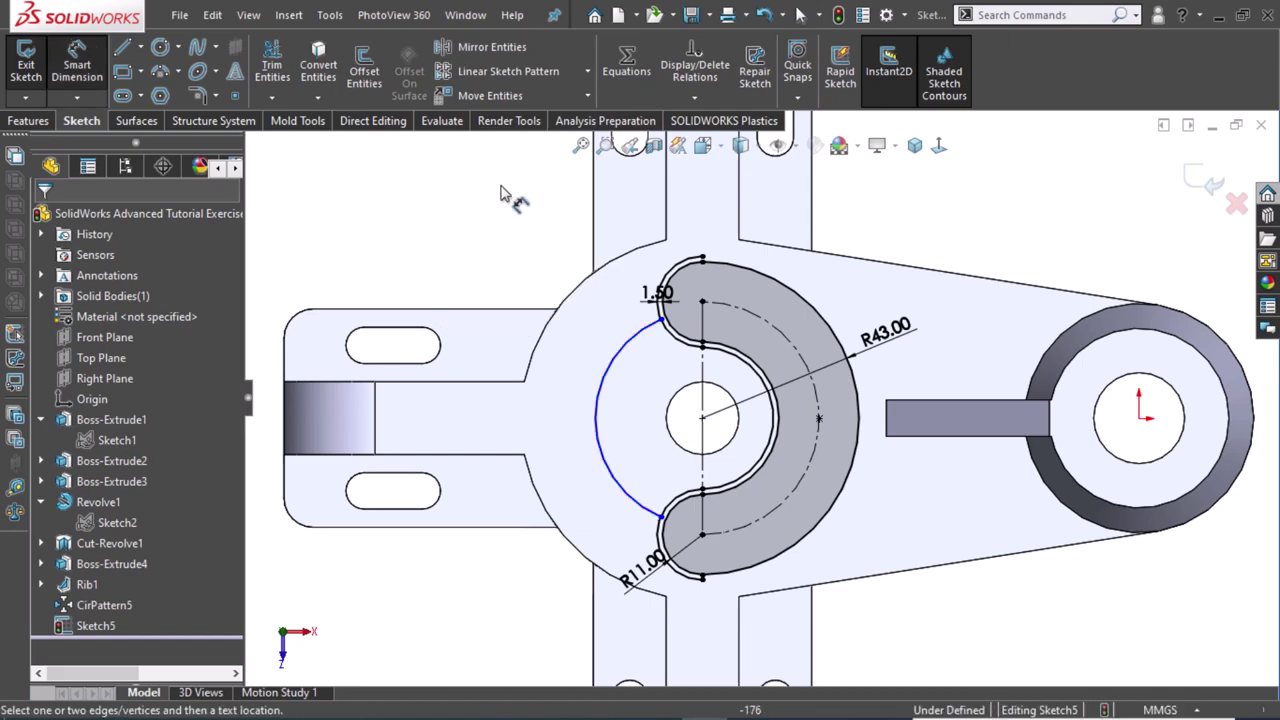
click(577, 472)
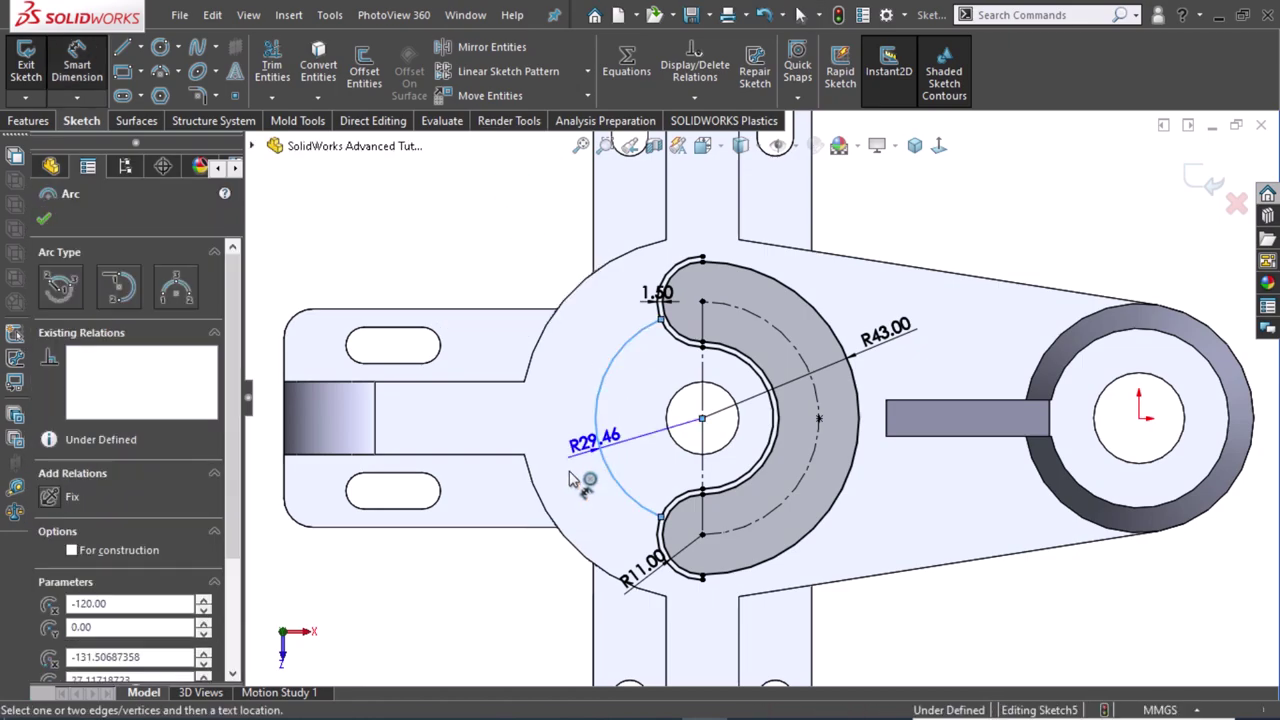
click(574, 480)
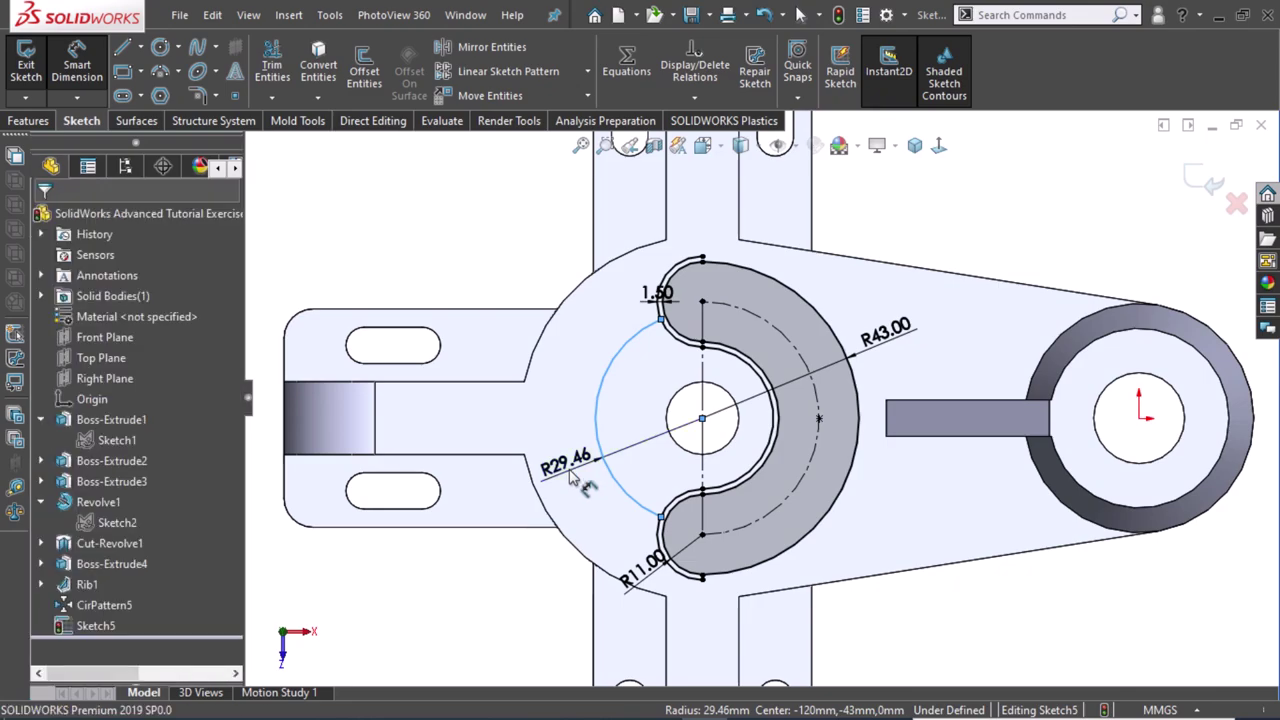
text(3)
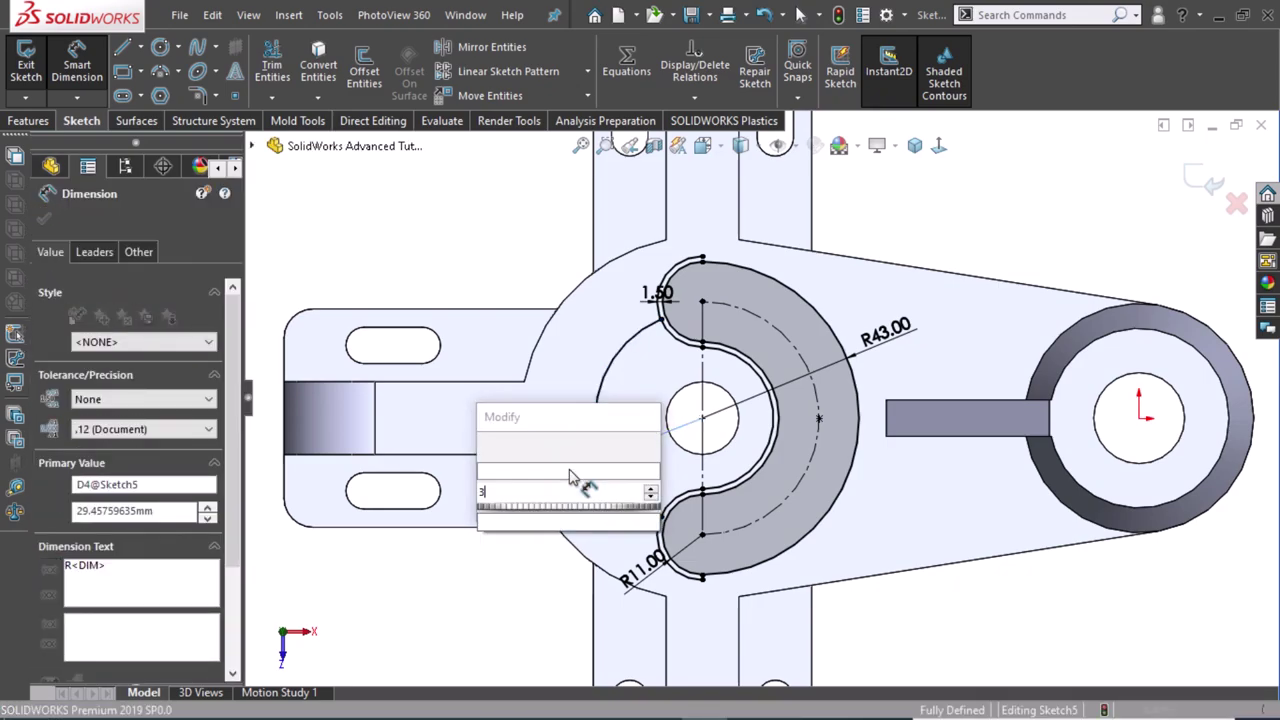
text(2)
key(Escape)
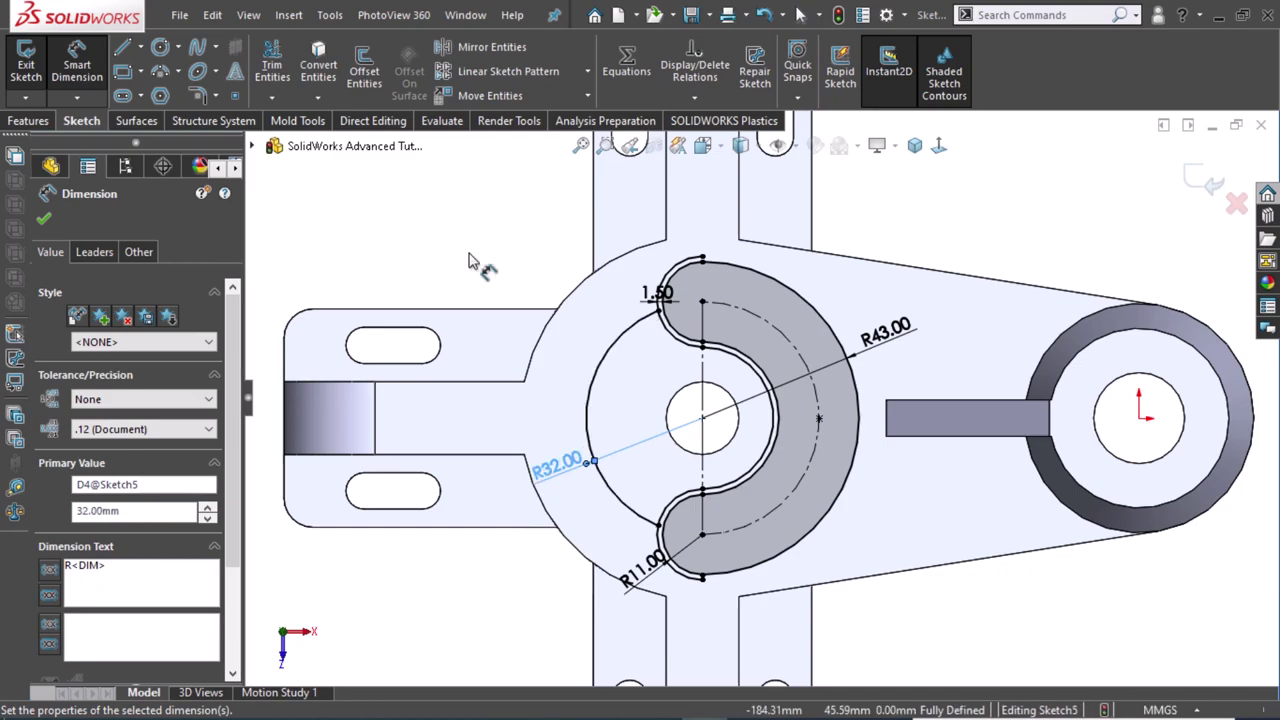
click(476, 250)
right_drag(476, 250, 443, 289)
scroll(648, 300, down, 2)
Trim the leftover offset arc at the upper slot end.
scroll(648, 300, down, 3)
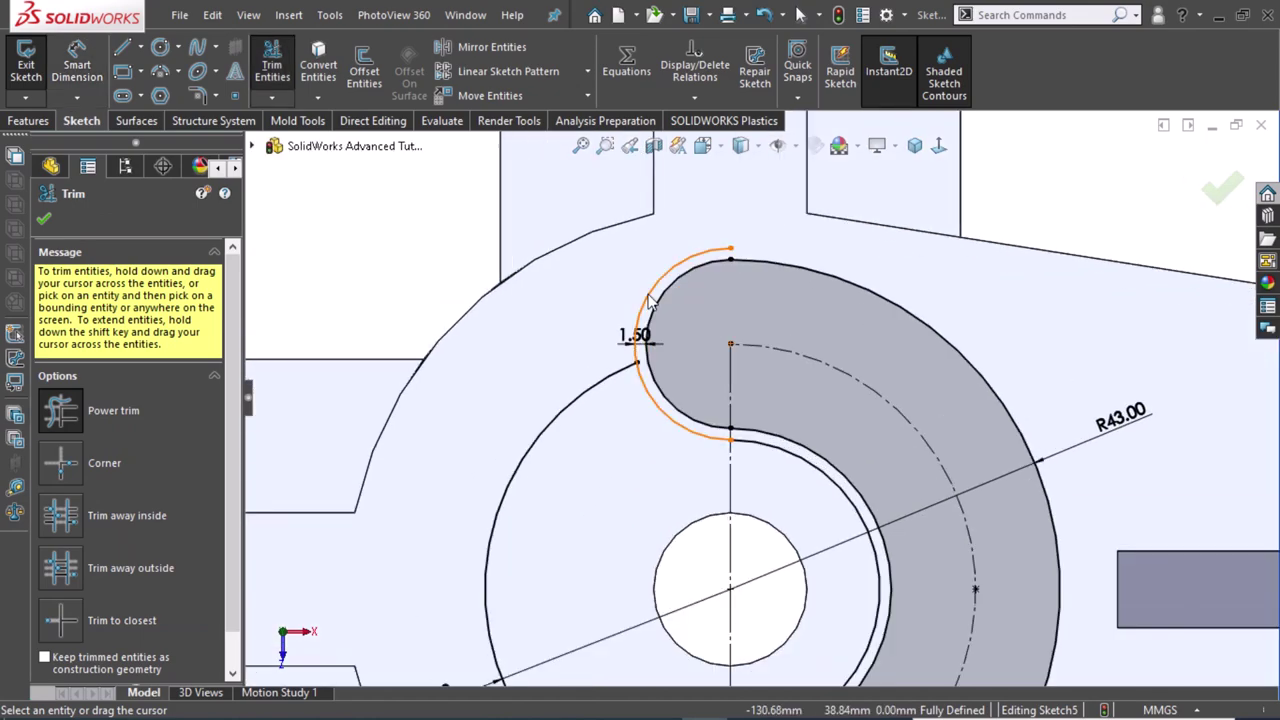
scroll(648, 300, down, 1)
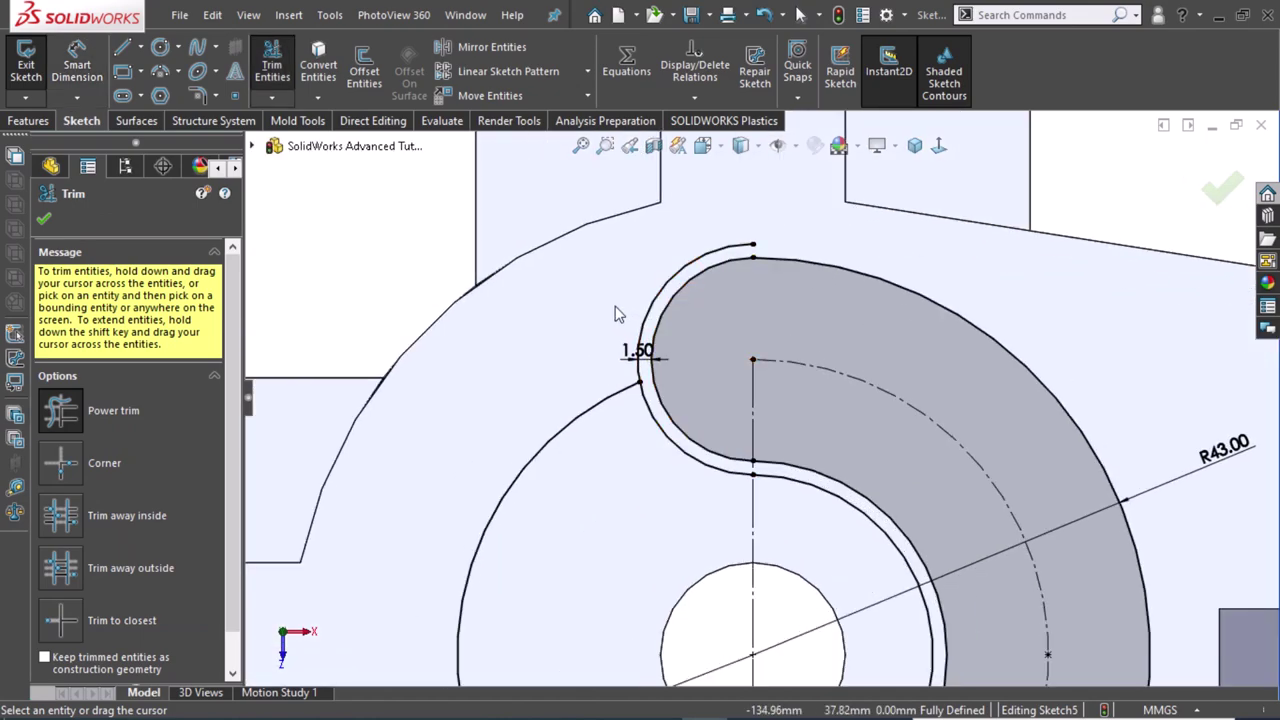
drag(645, 320, 634, 356)
scroll(652, 390, up, 2)
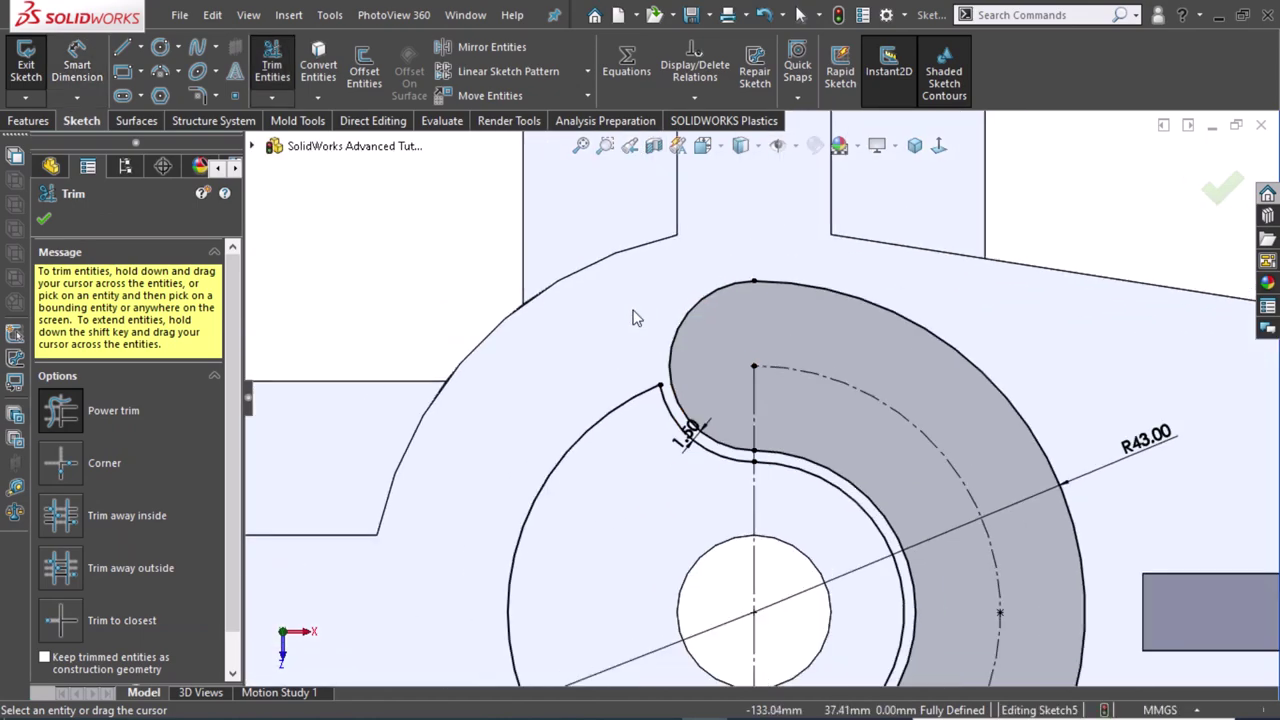
Trim the leftover offset arc at the lower slot end near R11.00.
middle_drag(652, 390, 651, 400)
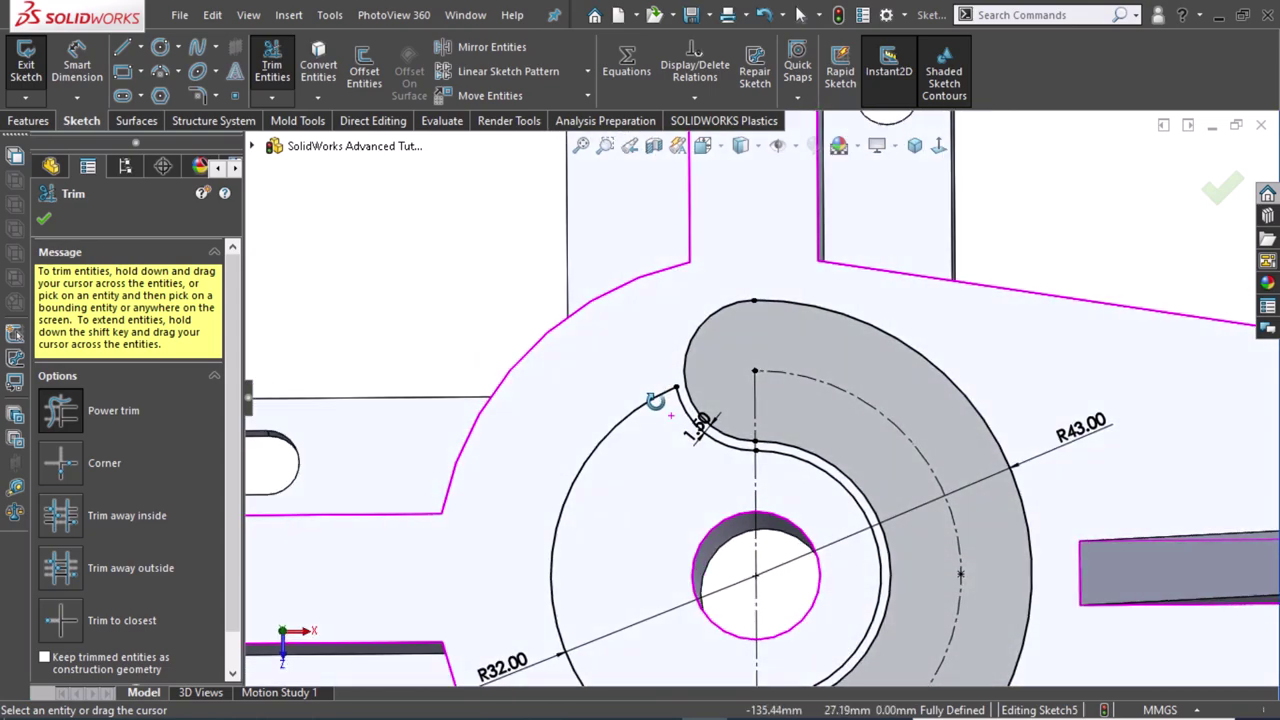
click(938, 146)
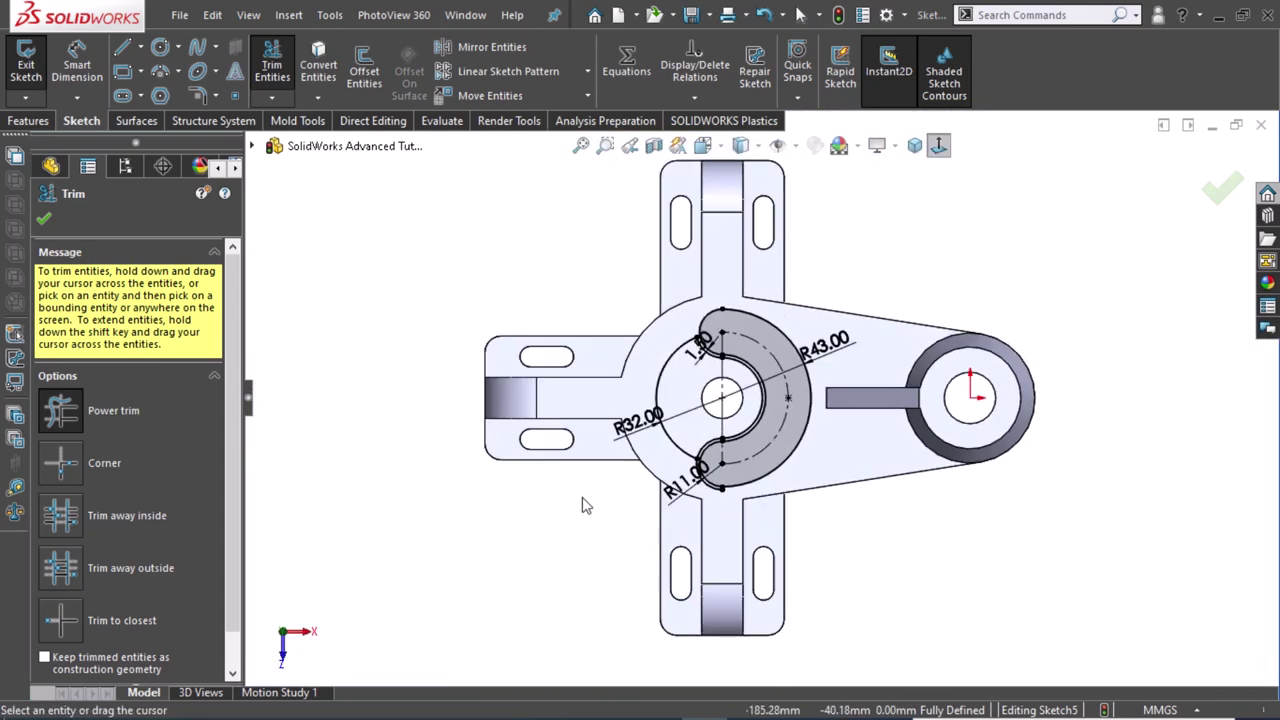
scroll(717, 484, down, 2)
scroll(717, 484, down, 2)
scroll(710, 490, down, 2)
scroll(699, 500, down, 1)
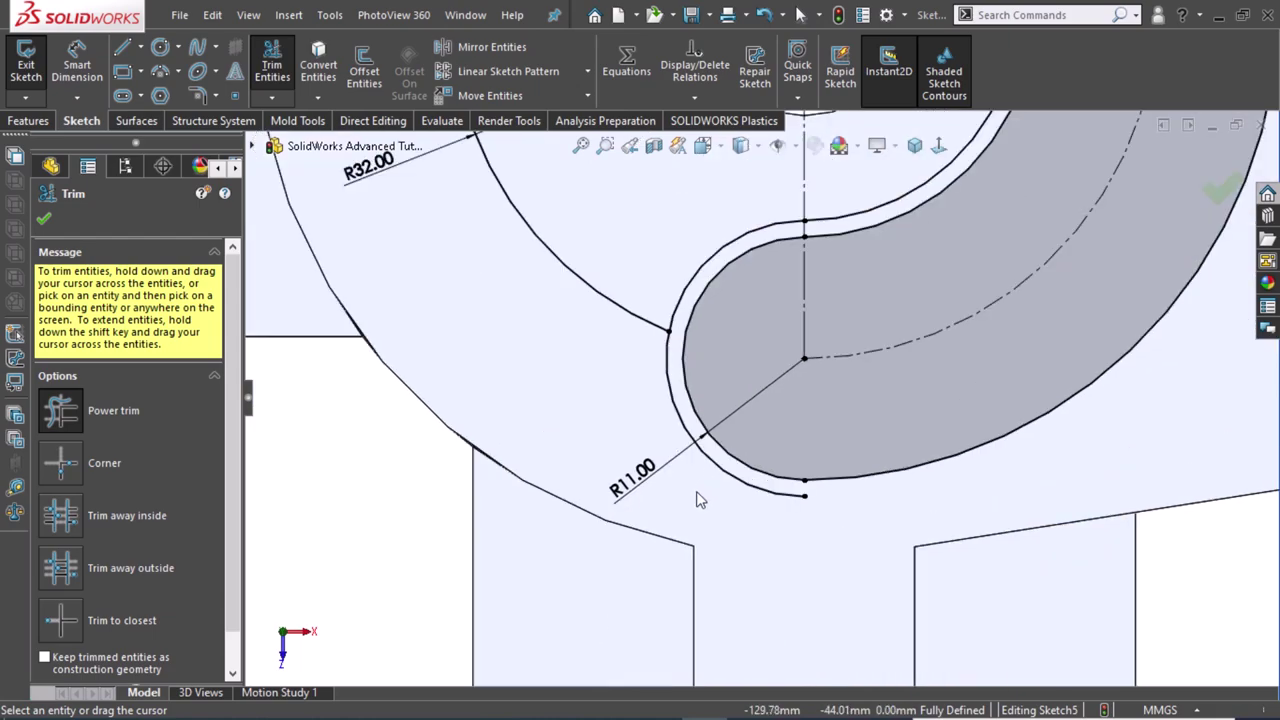
click(713, 470)
scroll(694, 486, up, 1)
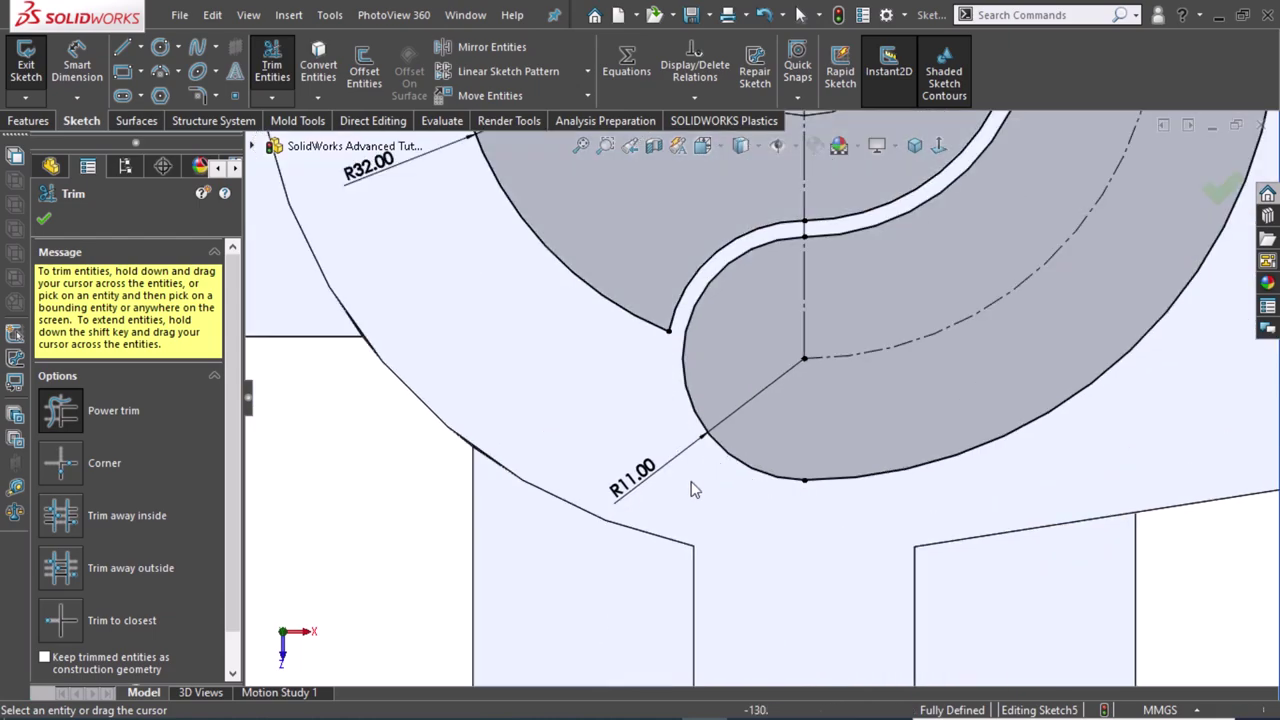
scroll(692, 490, up, 1)
scroll(690, 494, up, 2)
scroll(690, 496, up, 2)
scroll(691, 498, up, 3)
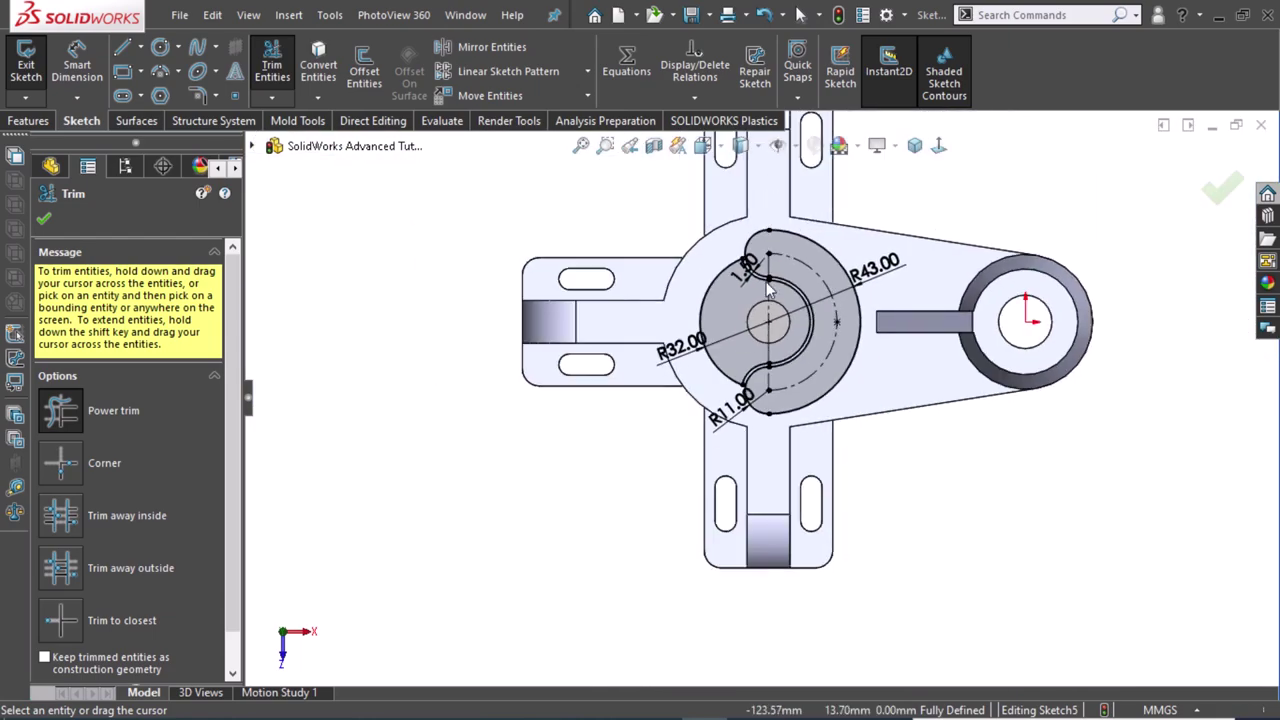
scroll(878, 248, down, 3)
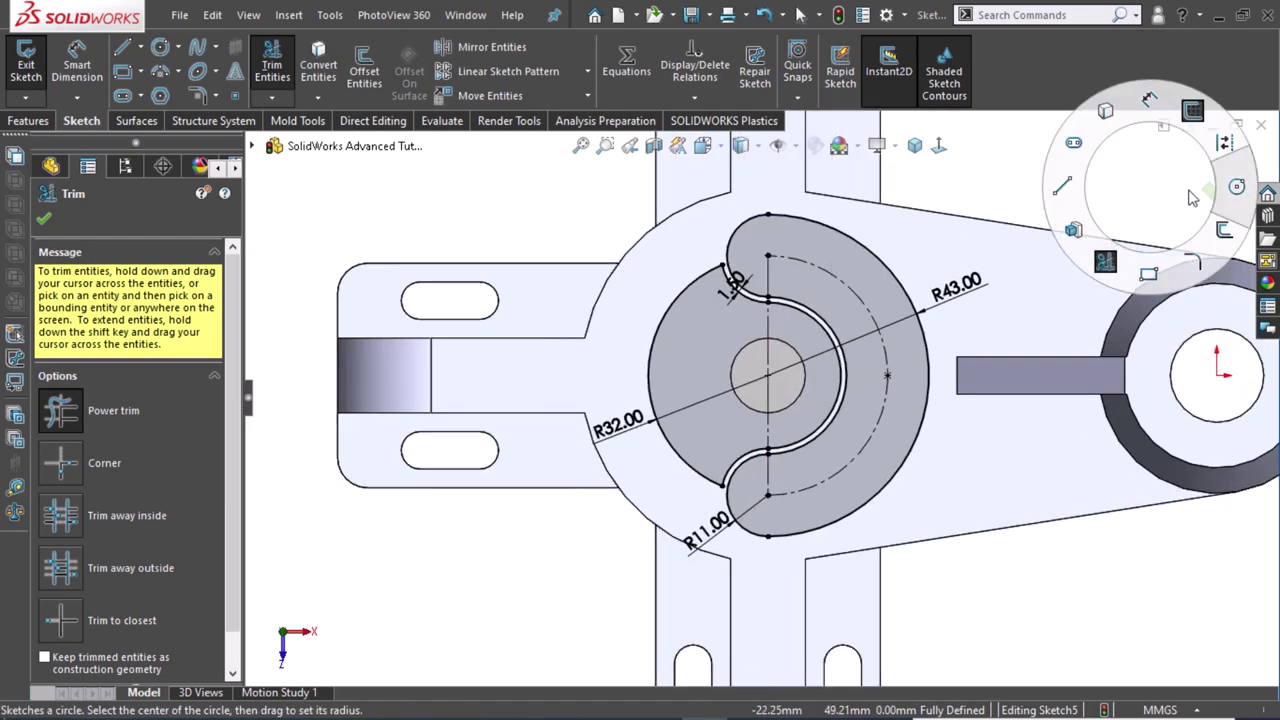
Sketch a small circle at the lower slot end and another circle centred on the R32.00 arc.
right_drag(1136, 200, 1227, 198)
key(c)
click(767, 495)
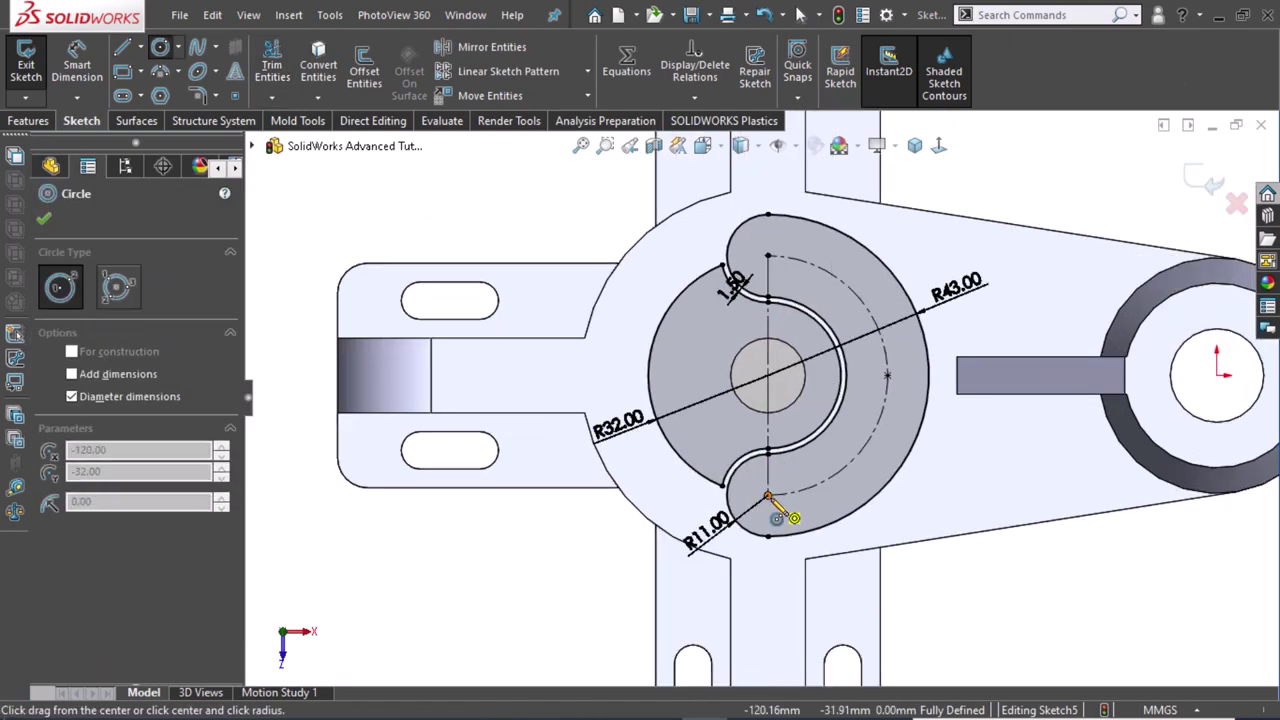
click(787, 530)
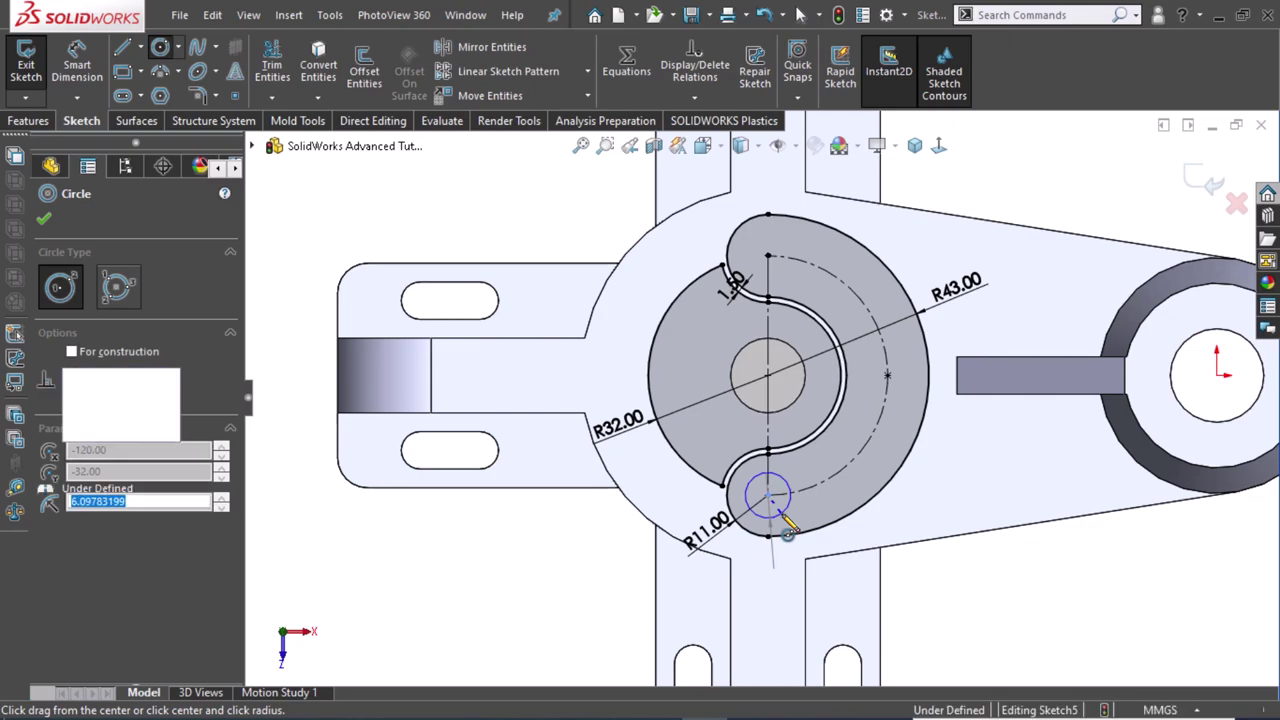
click(648, 376)
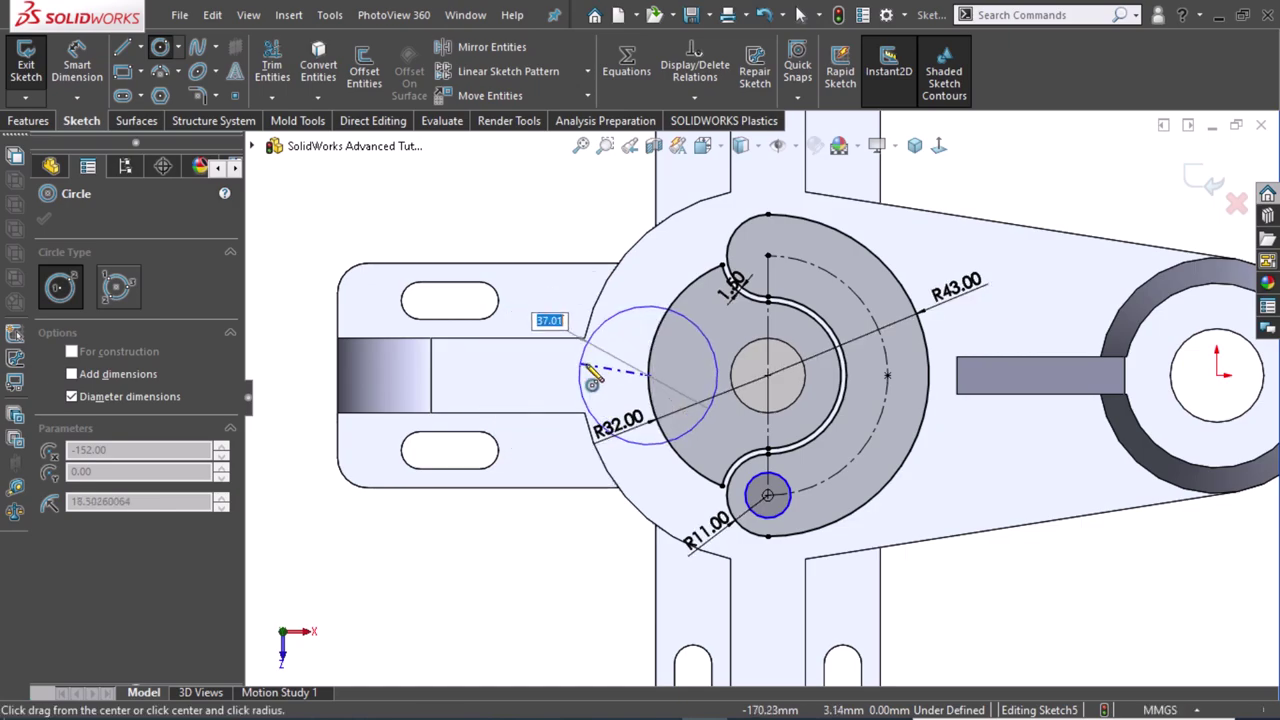
click(602, 374)
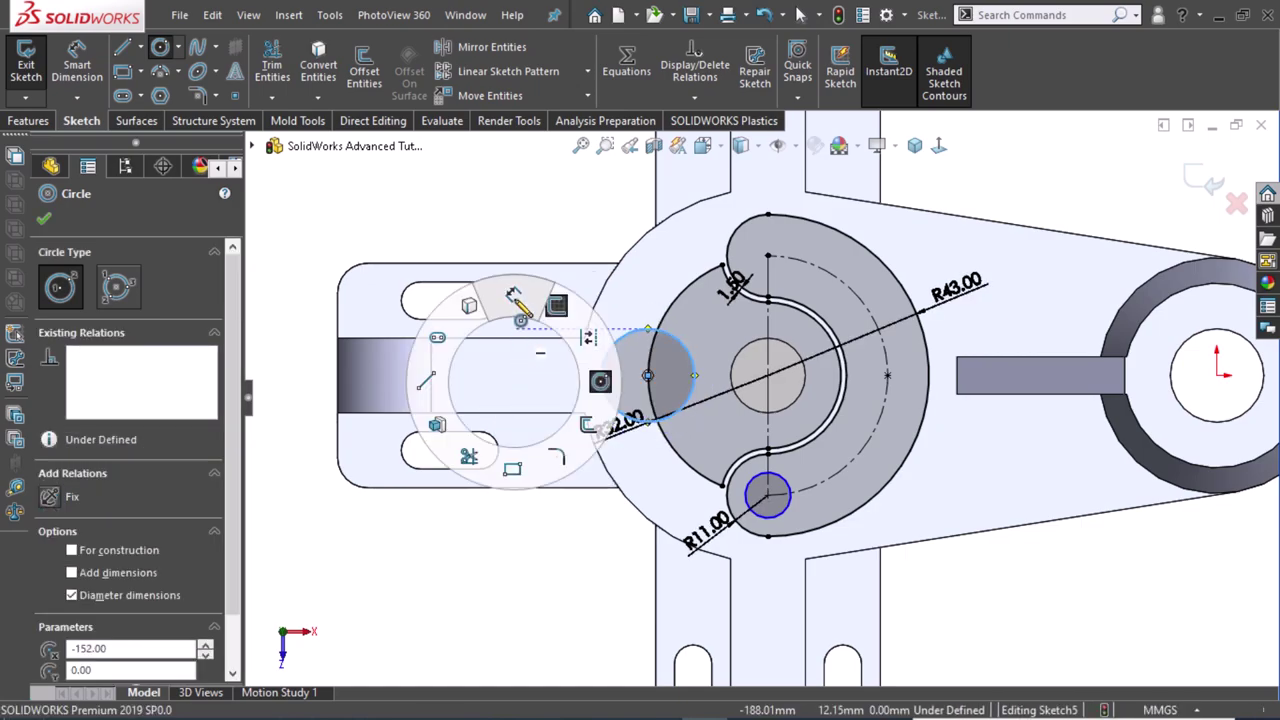
Dimension the left circle to a 15 mm diameter.
right_drag(520, 390, 523, 272)
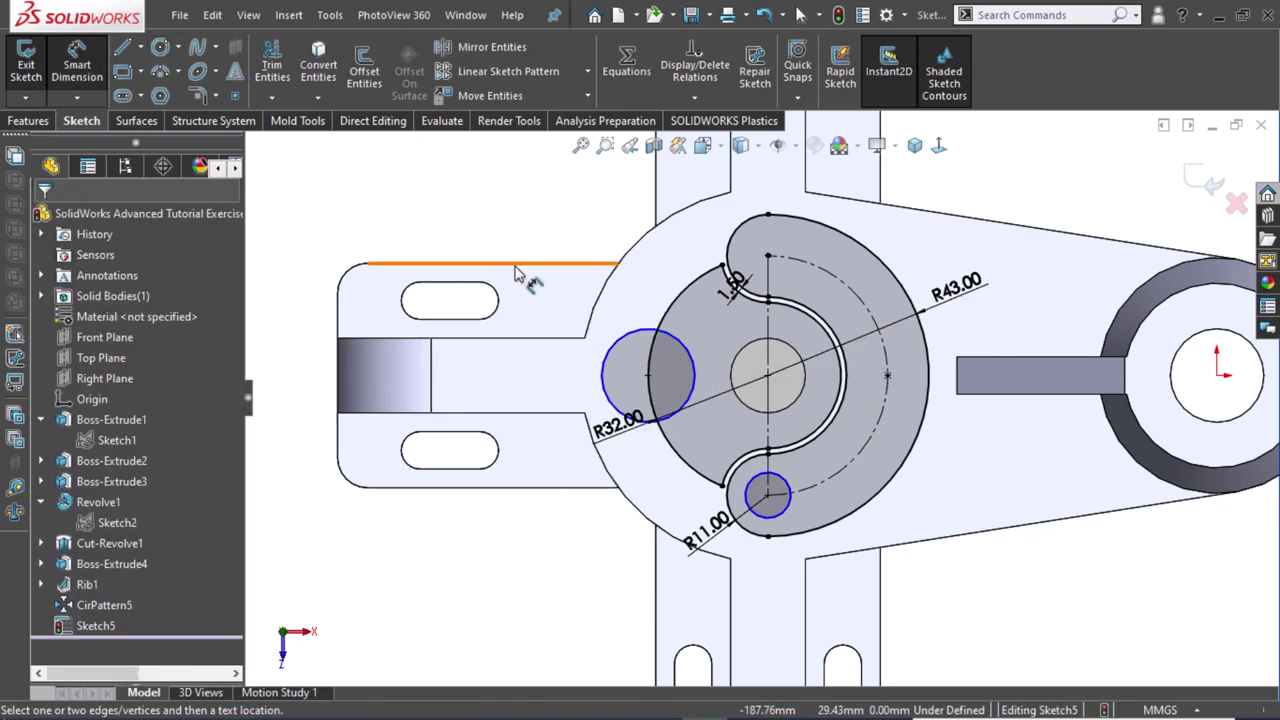
click(615, 358)
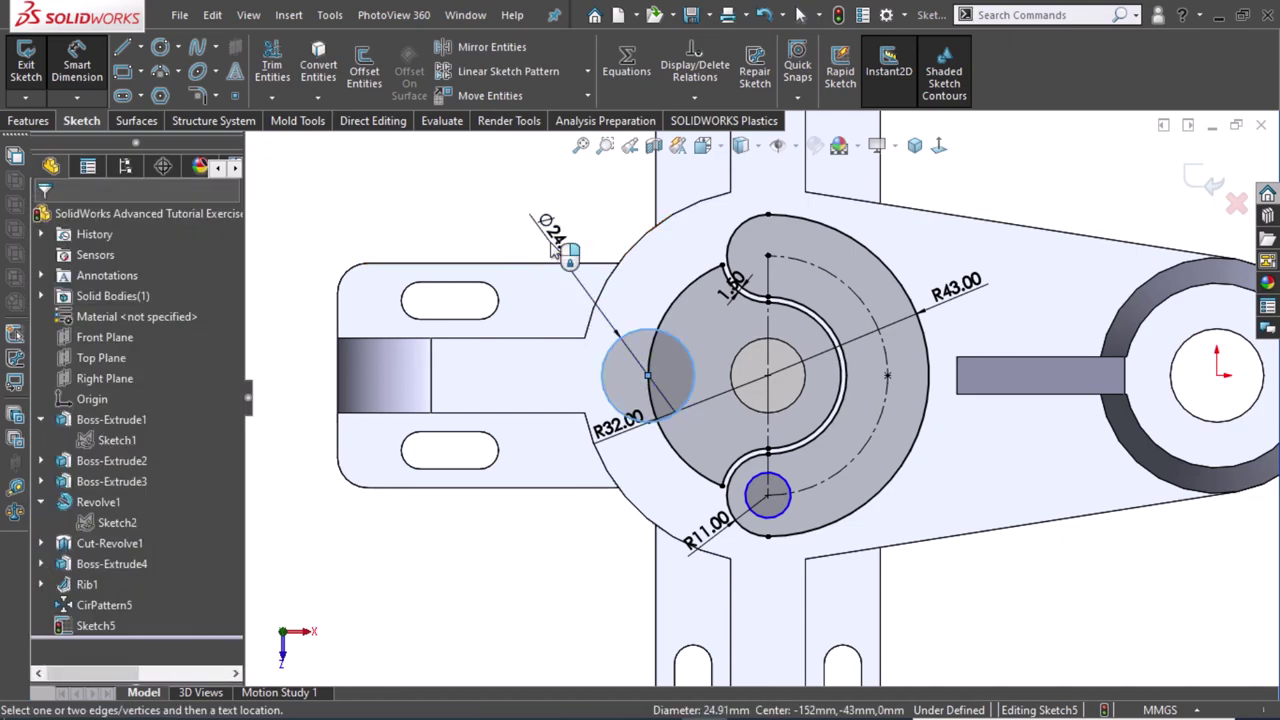
click(551, 250)
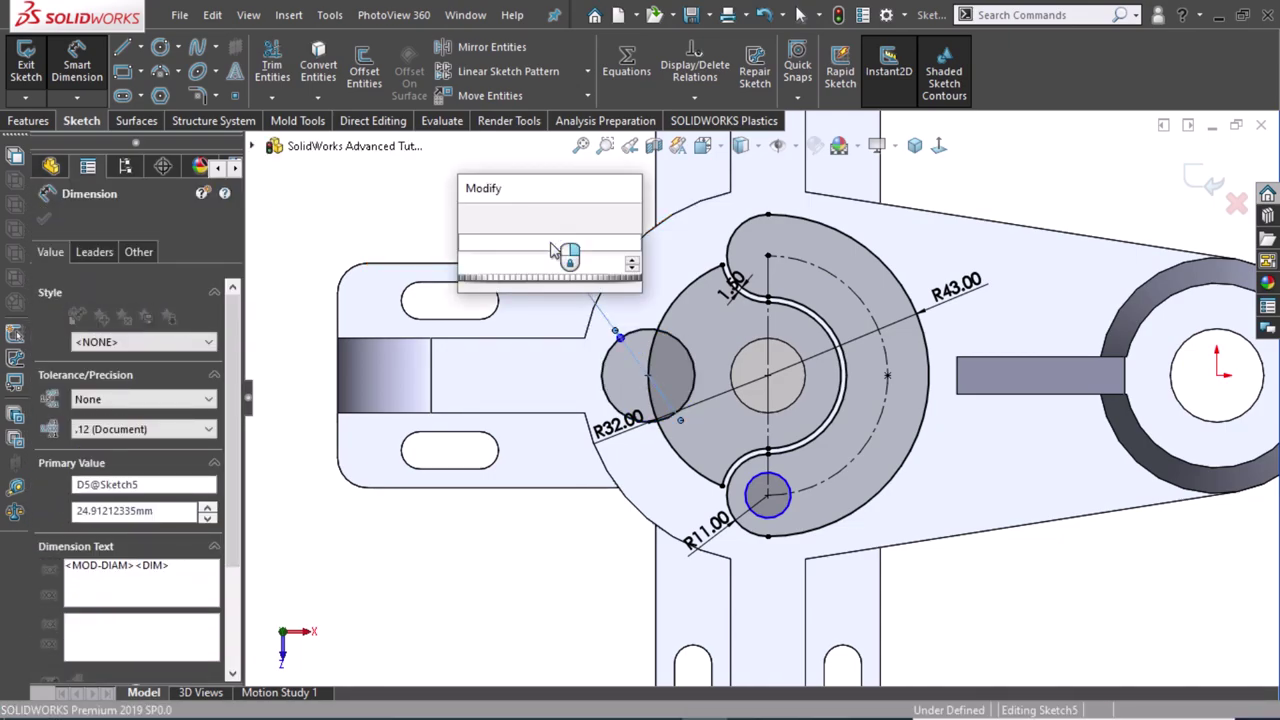
text(15)
key(Escape)
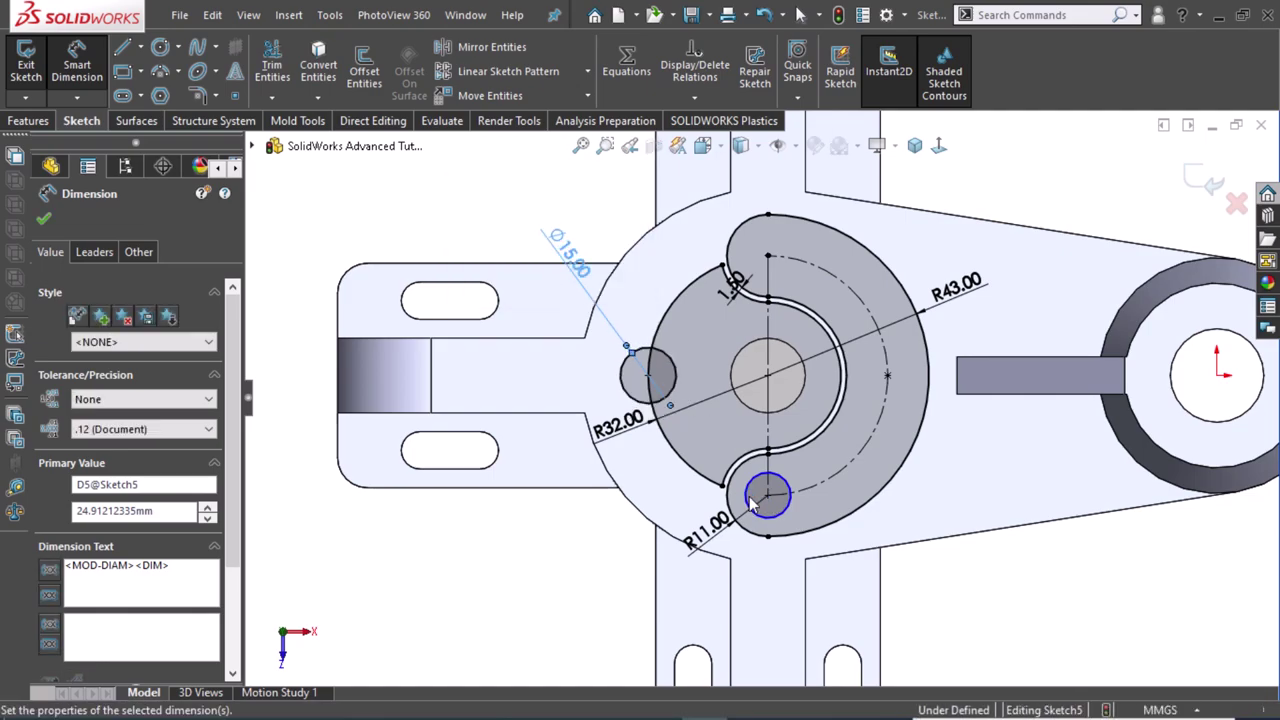
Dimension the small circle at the slot end to a 9 mm diameter.
right_drag(829, 471, 840, 462)
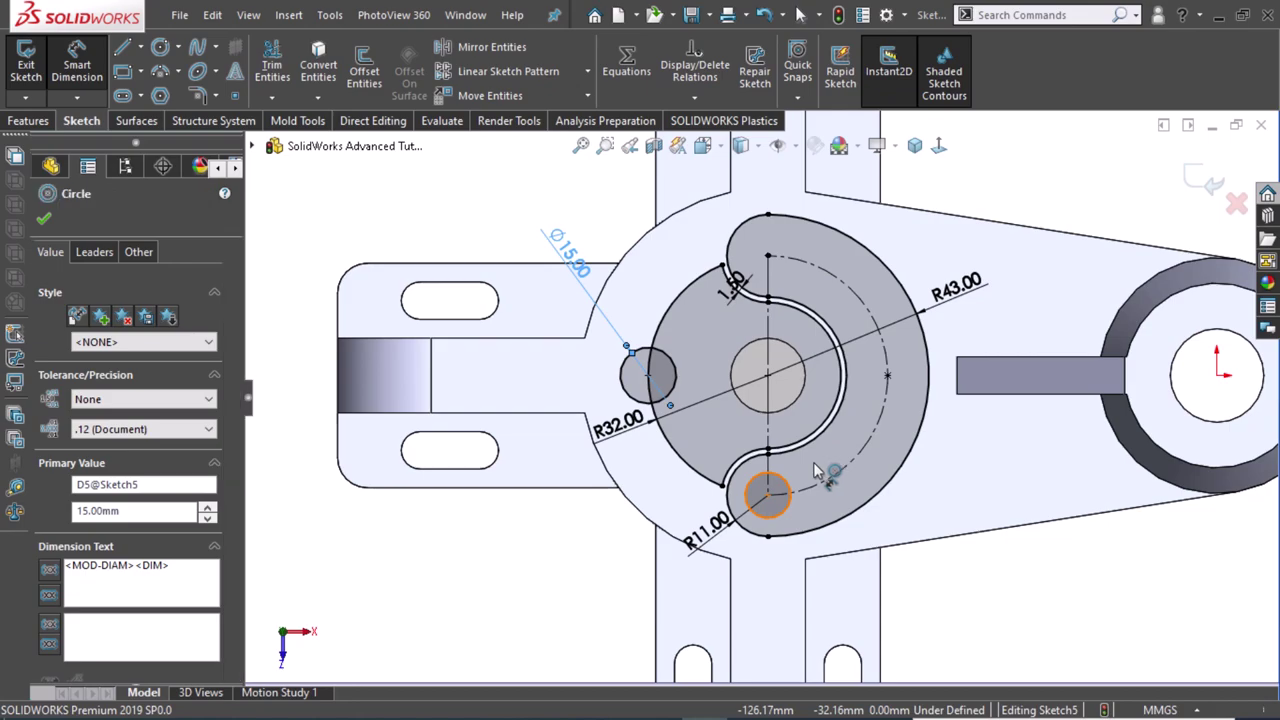
click(767, 493)
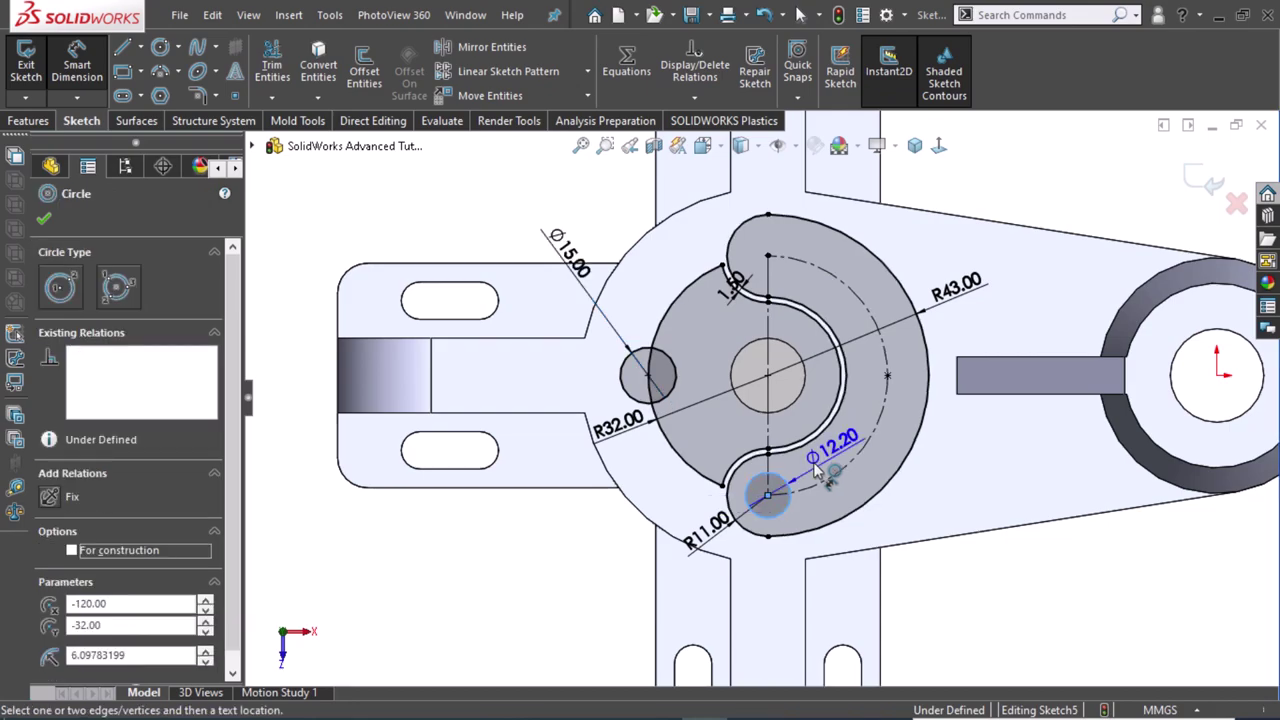
key(Escape)
click(851, 553)
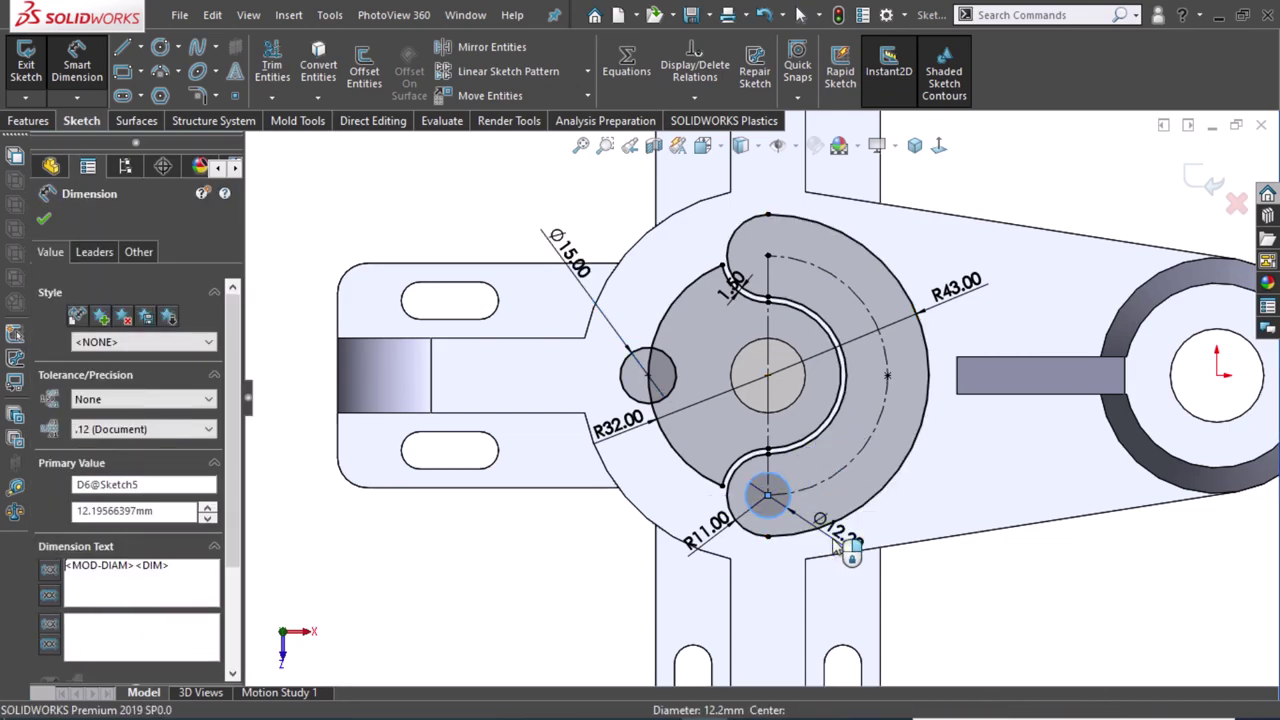
key(Return)
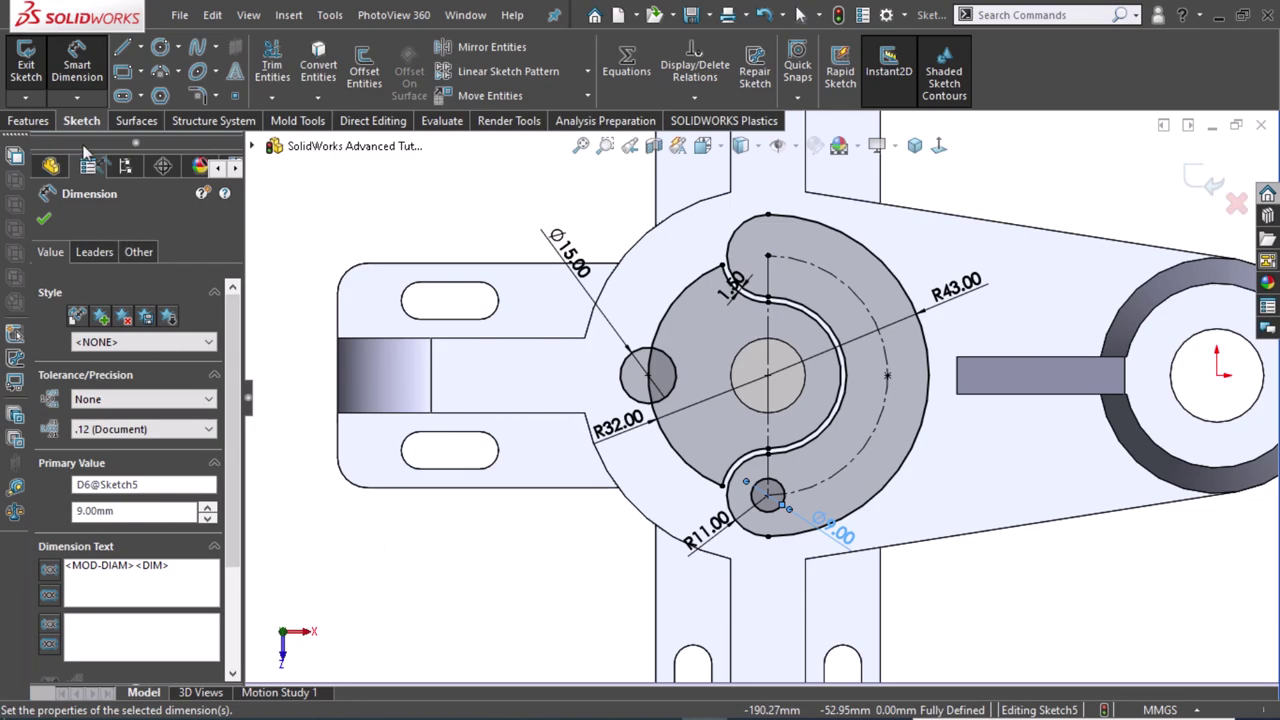
key(Escape)
Extrude-cut Sketch5's C-shaped band 1.5 mm deep as a blind cut.
click(30, 121)
click(280, 72)
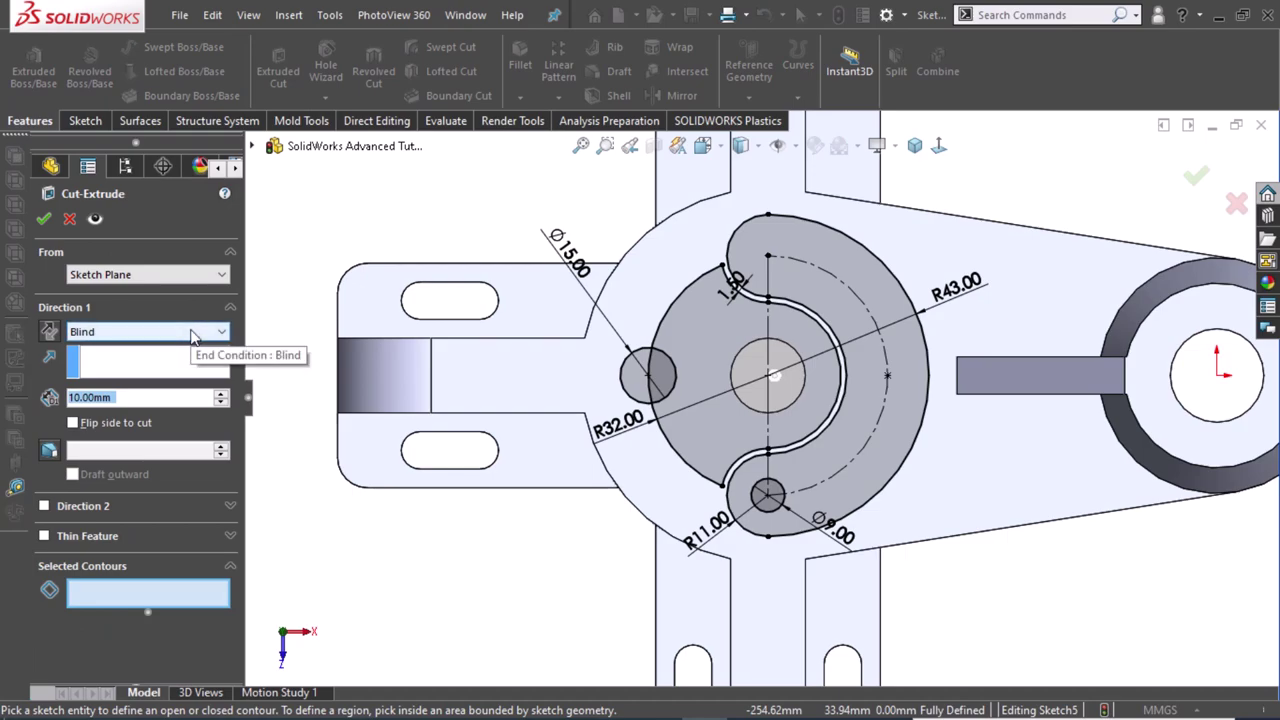
text(1.5)
key(Return)
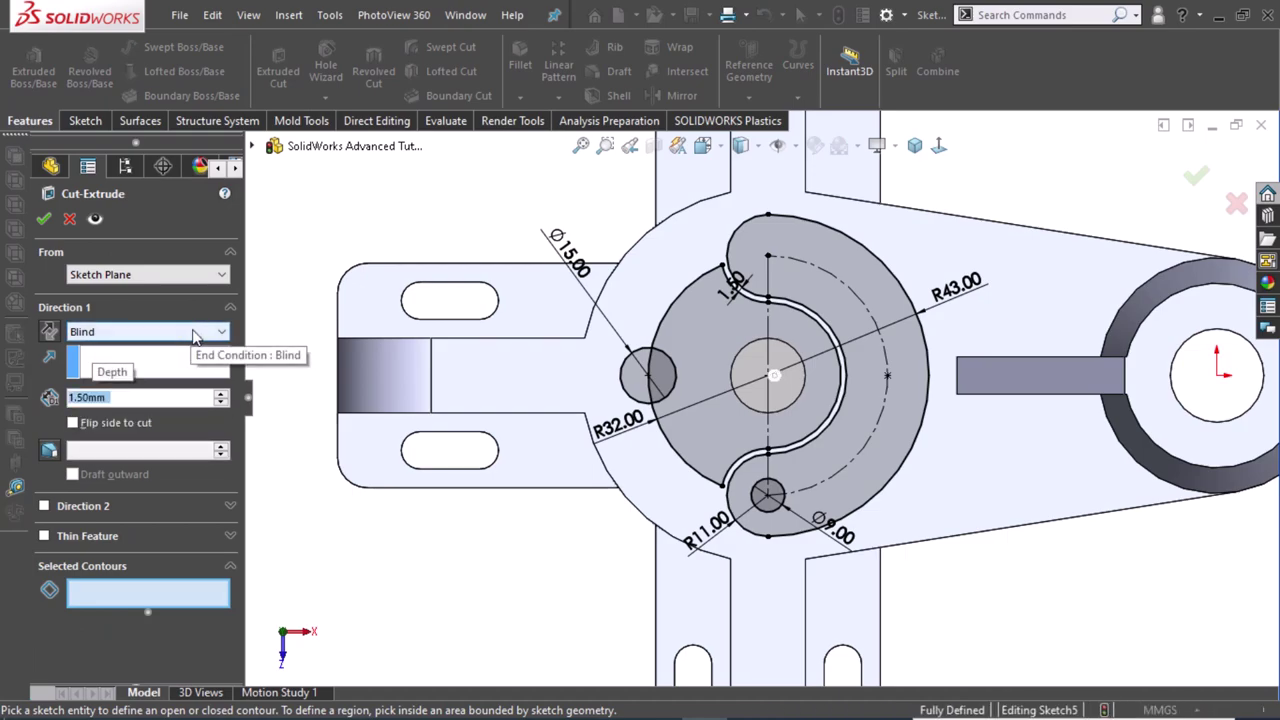
click(848, 425)
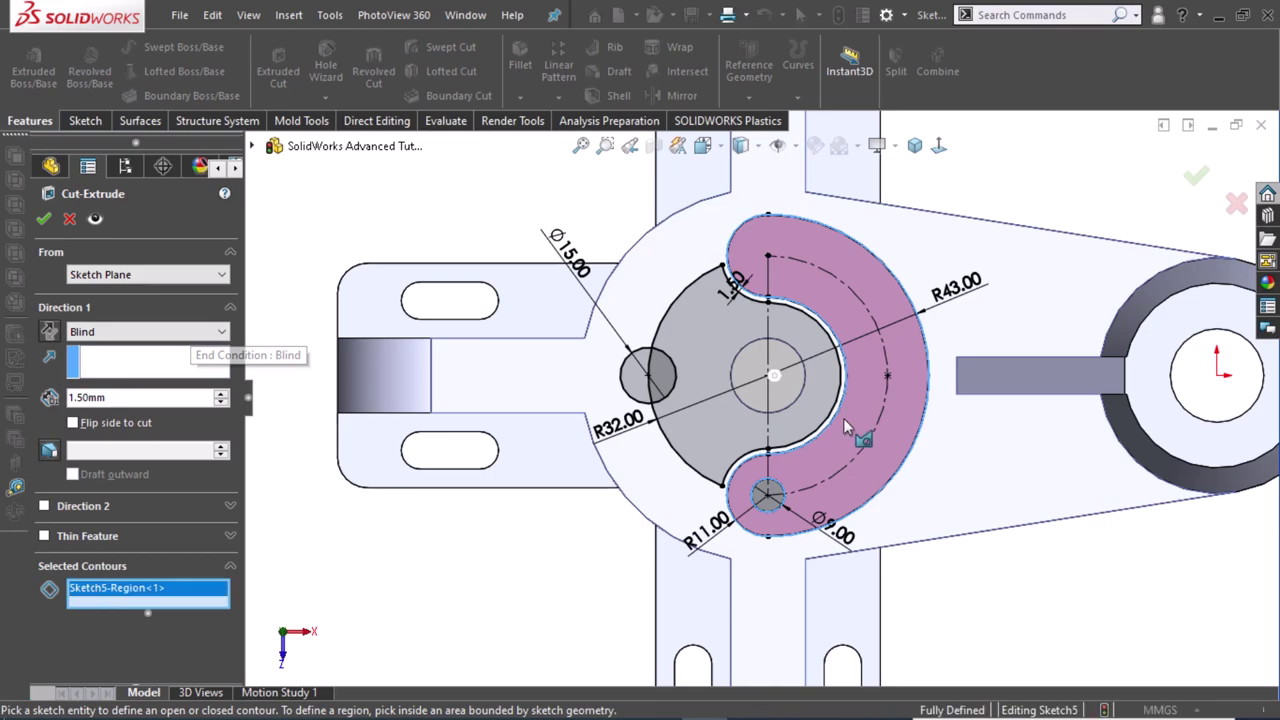
click(43, 218)
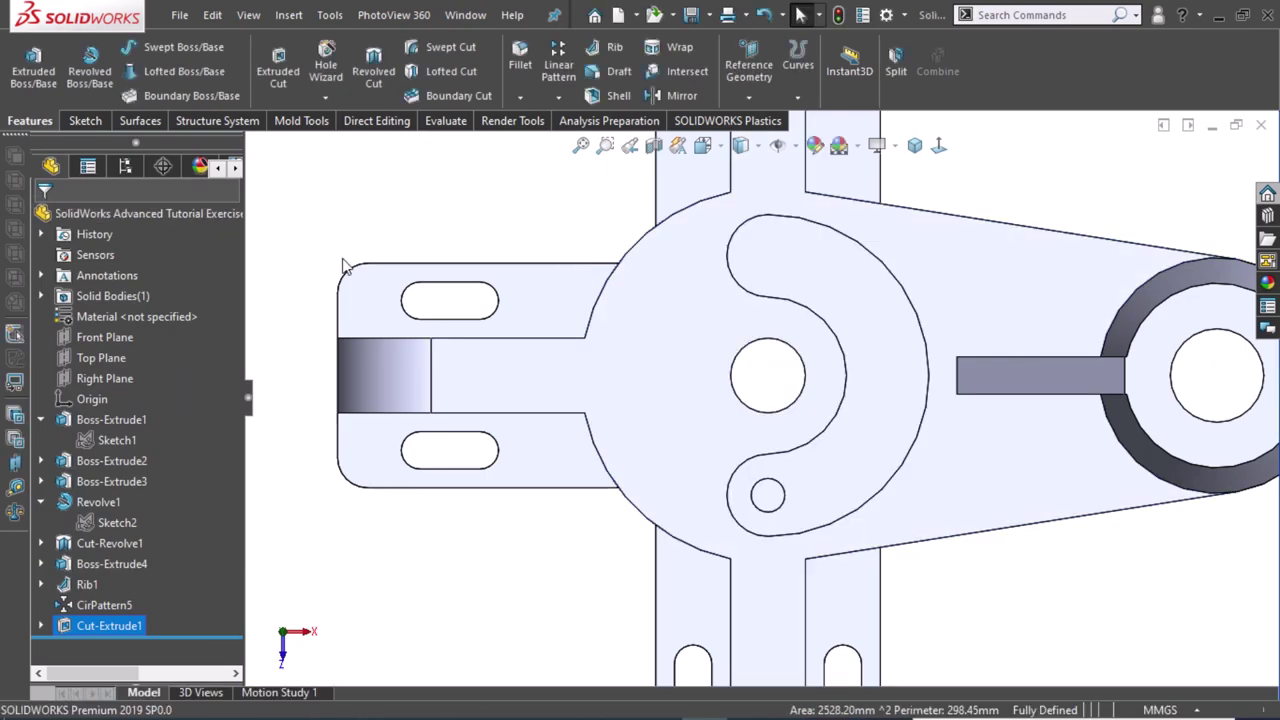
Reuse Sketch5 to cut the Ø15 circle region Through All.
click(41, 625)
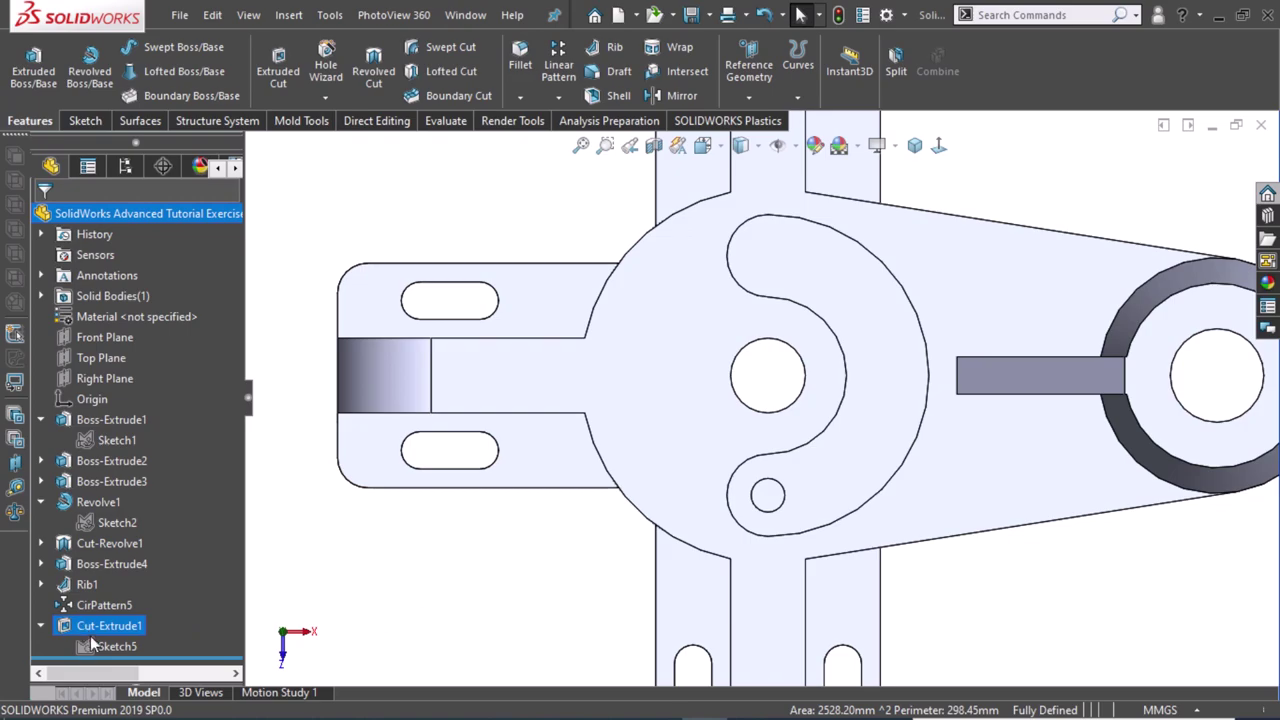
click(100, 646)
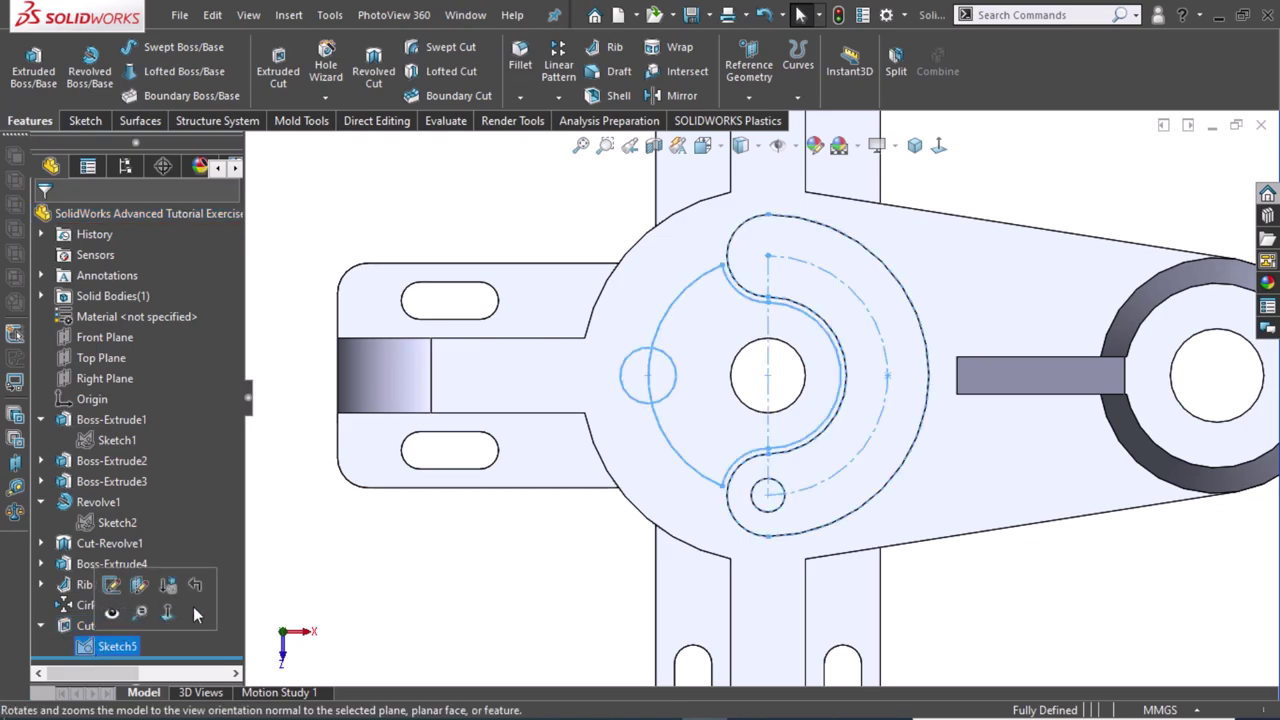
click(285, 84)
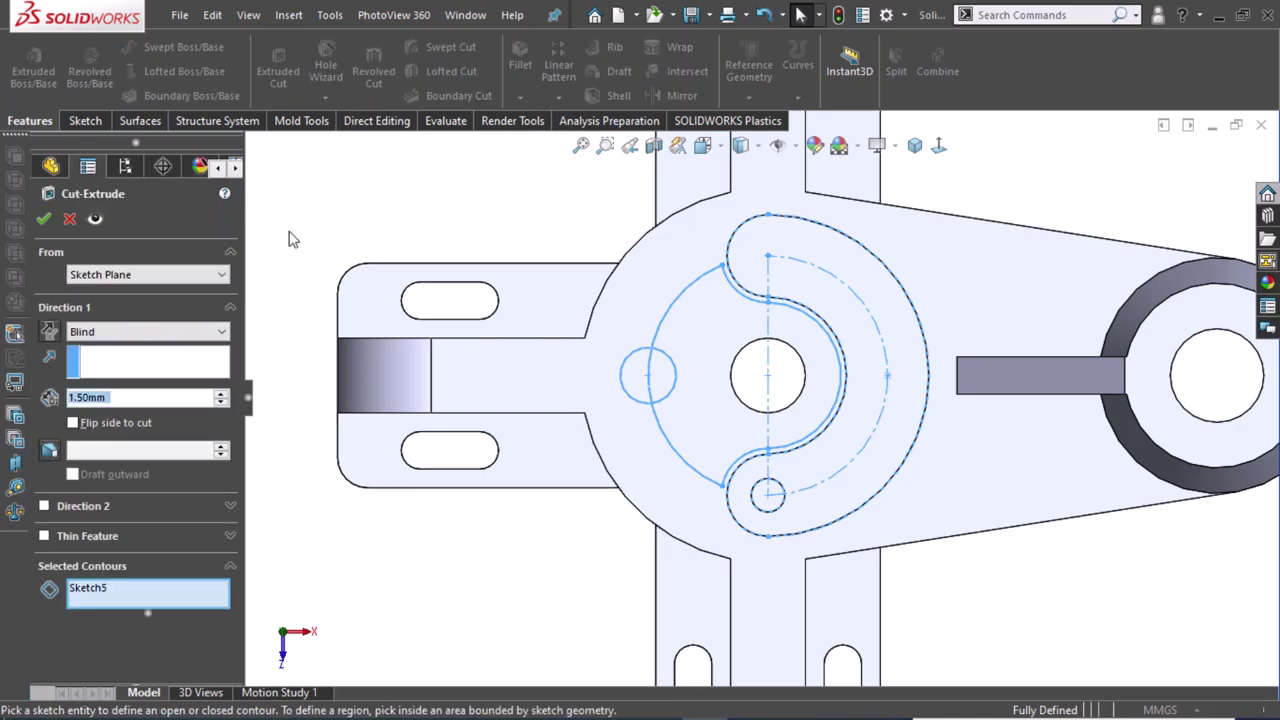
click(638, 395)
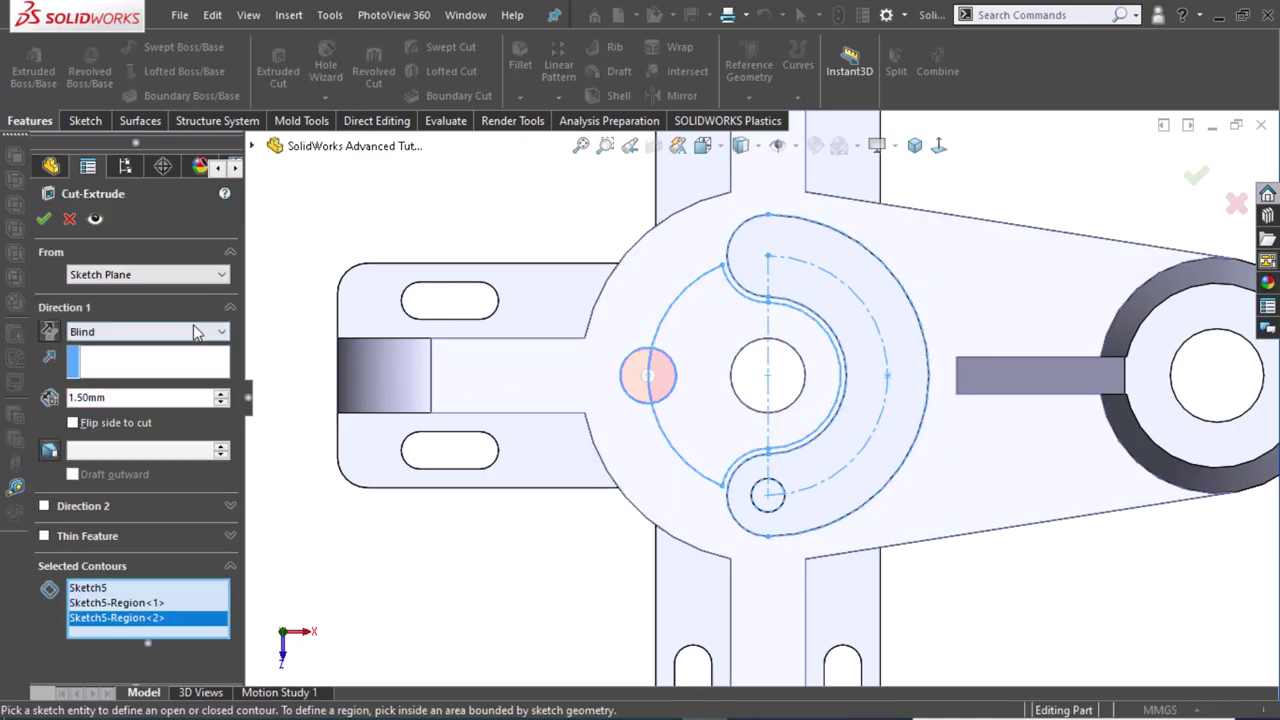
click(214, 331)
click(170, 362)
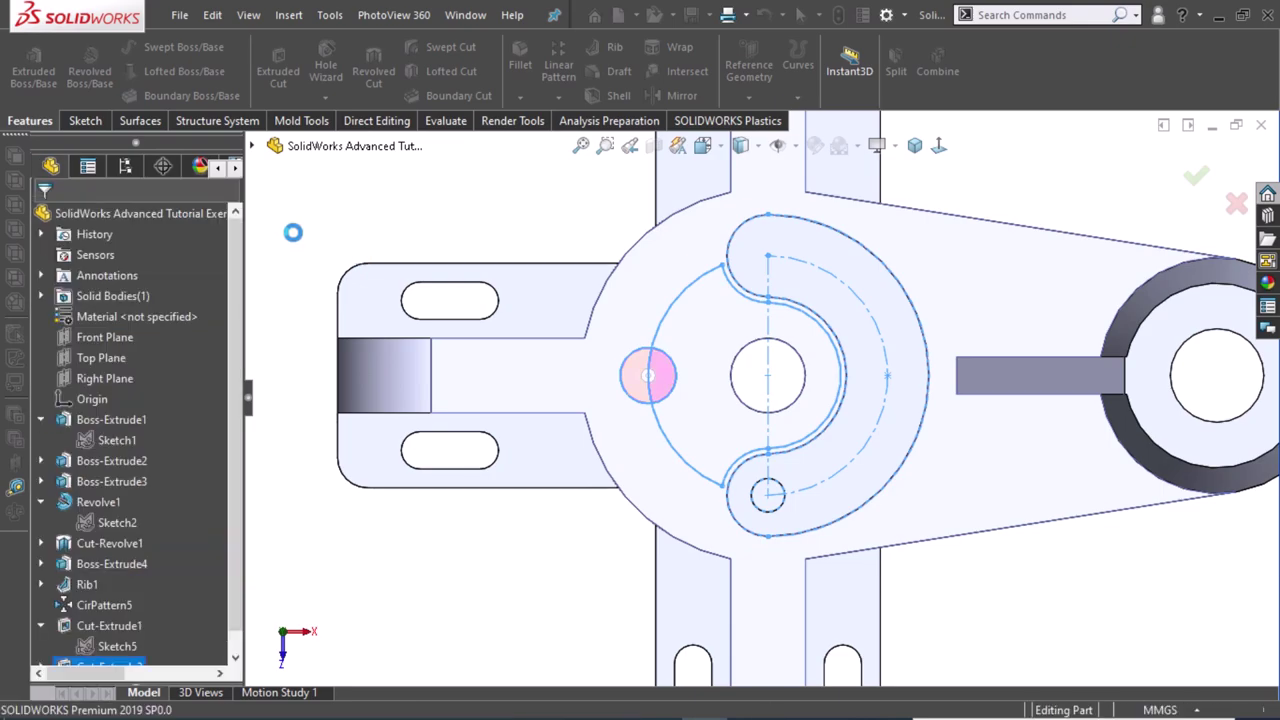
click(129, 651)
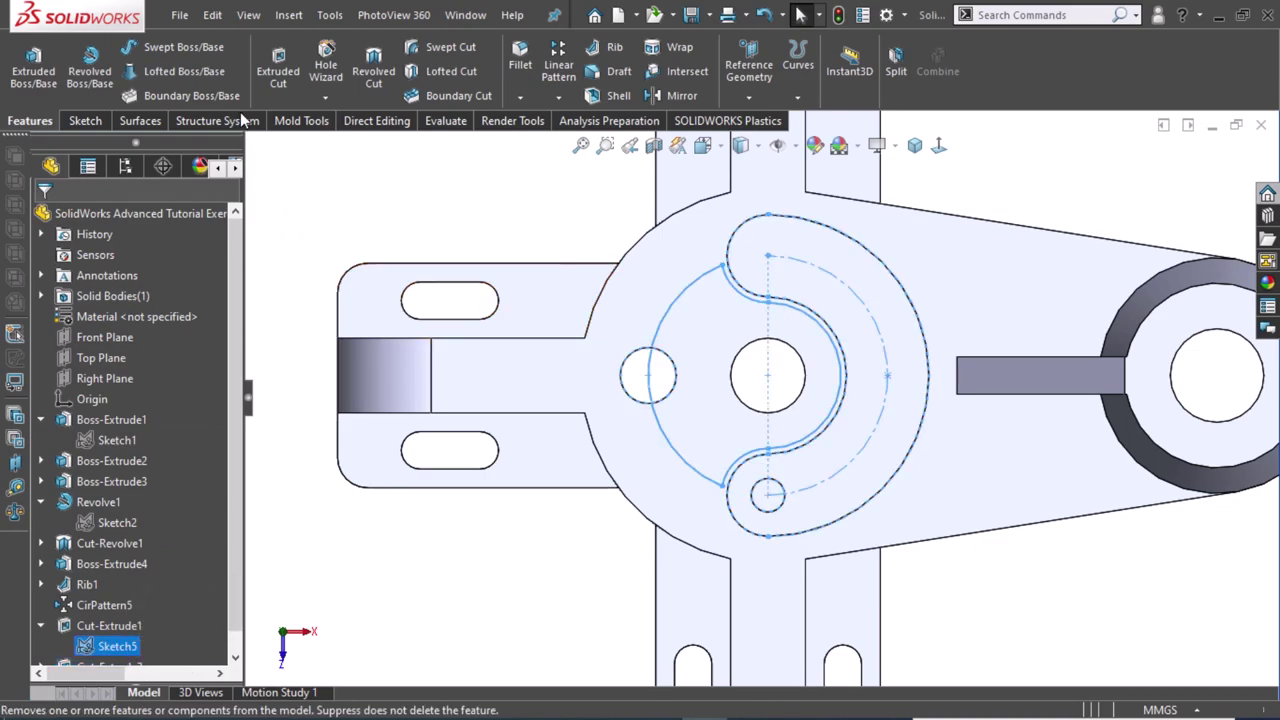
Cut Sketch5's region around the central hole 16 mm deep.
click(285, 78)
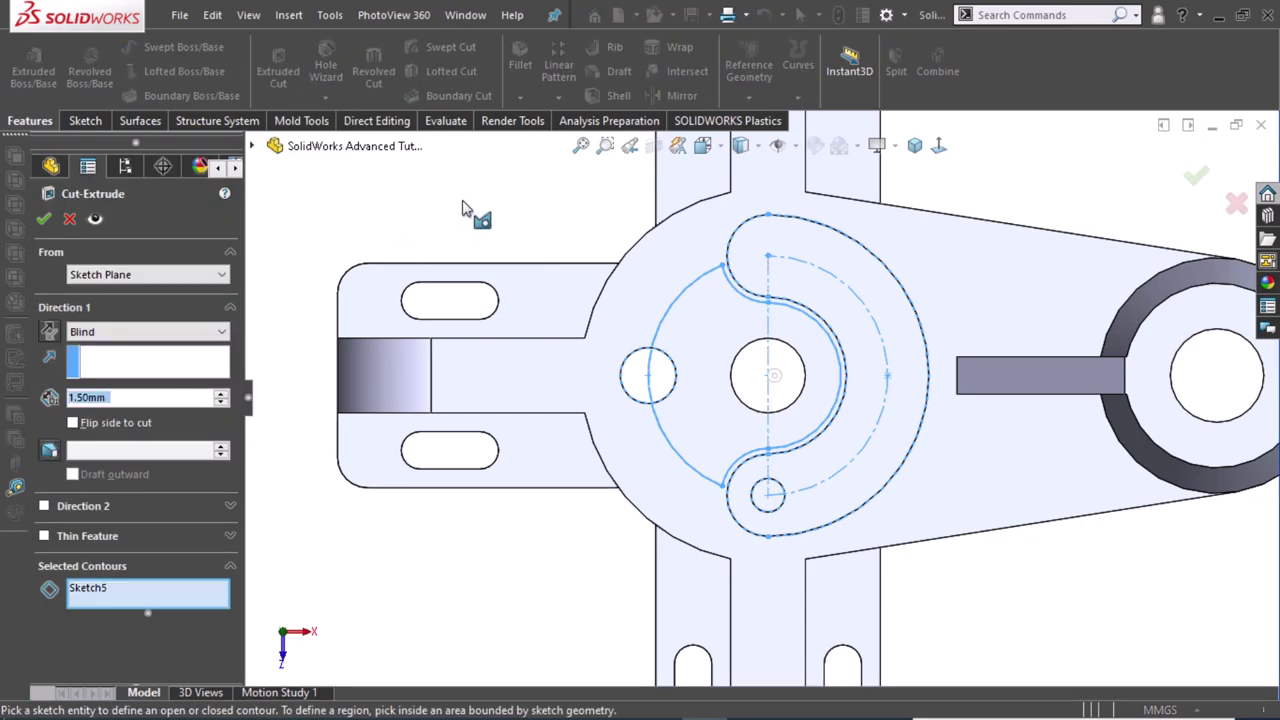
click(694, 337)
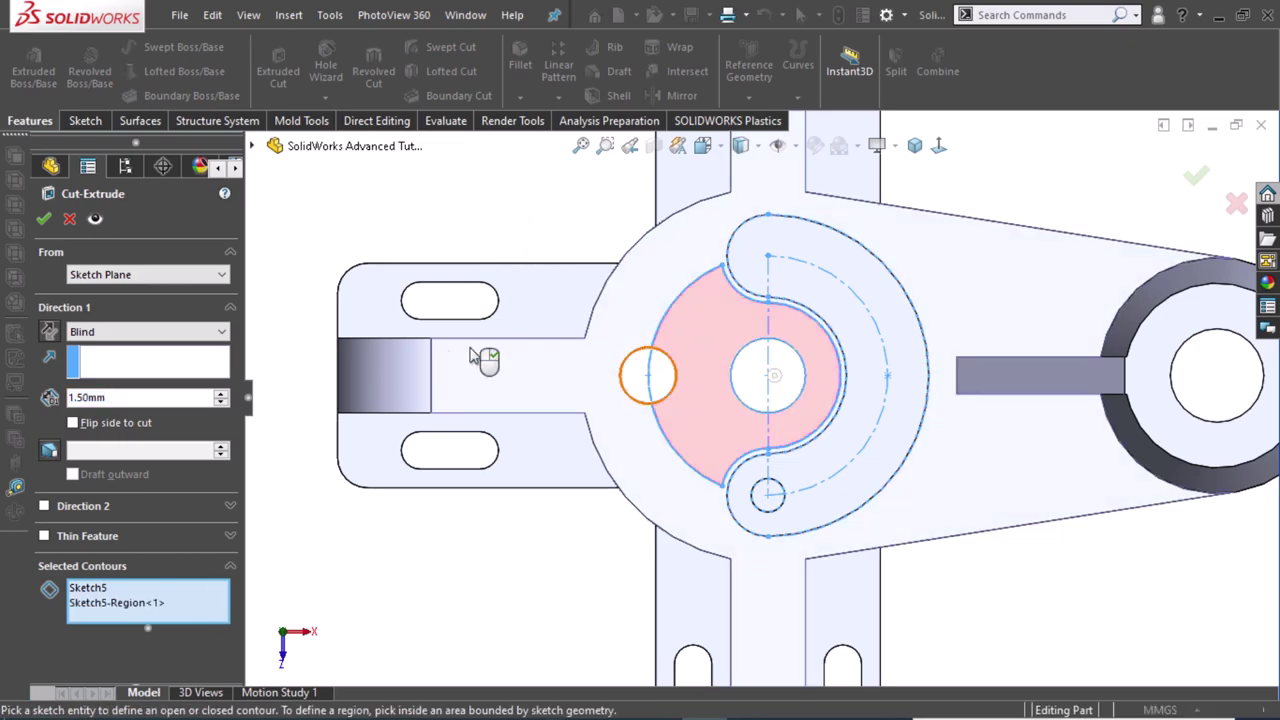
double_click(115, 398)
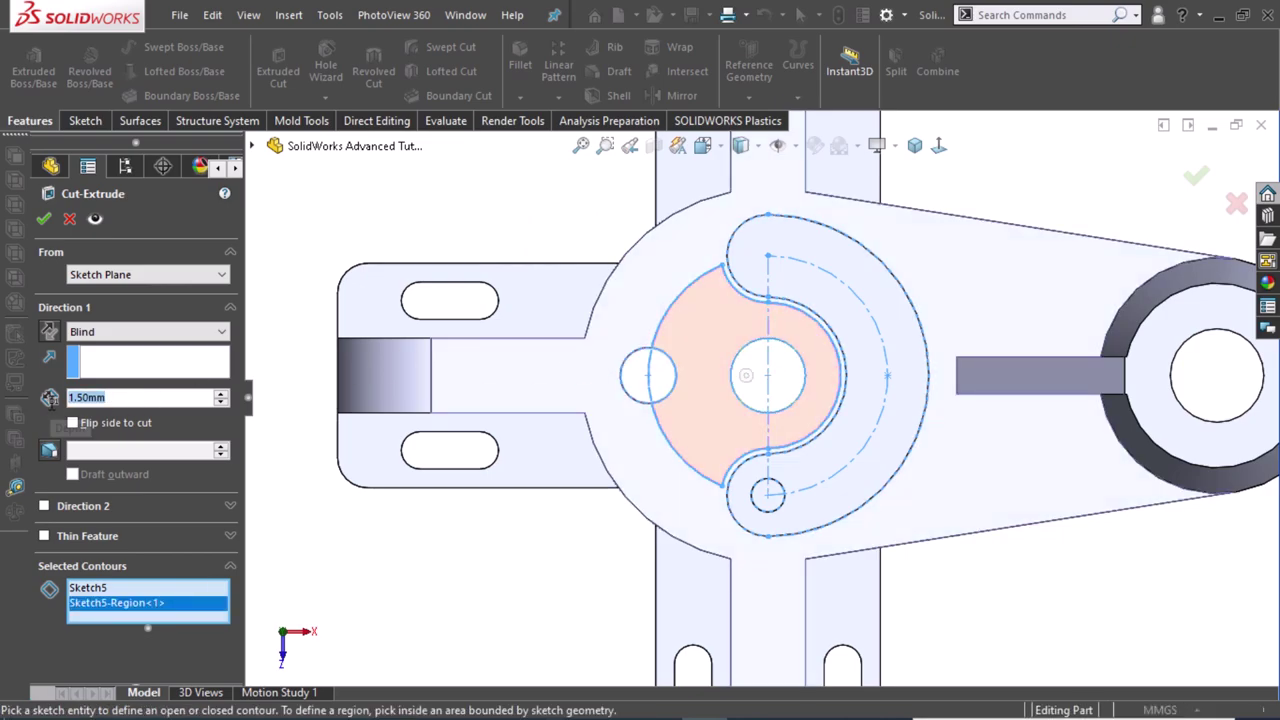
text(16)
key(Return)
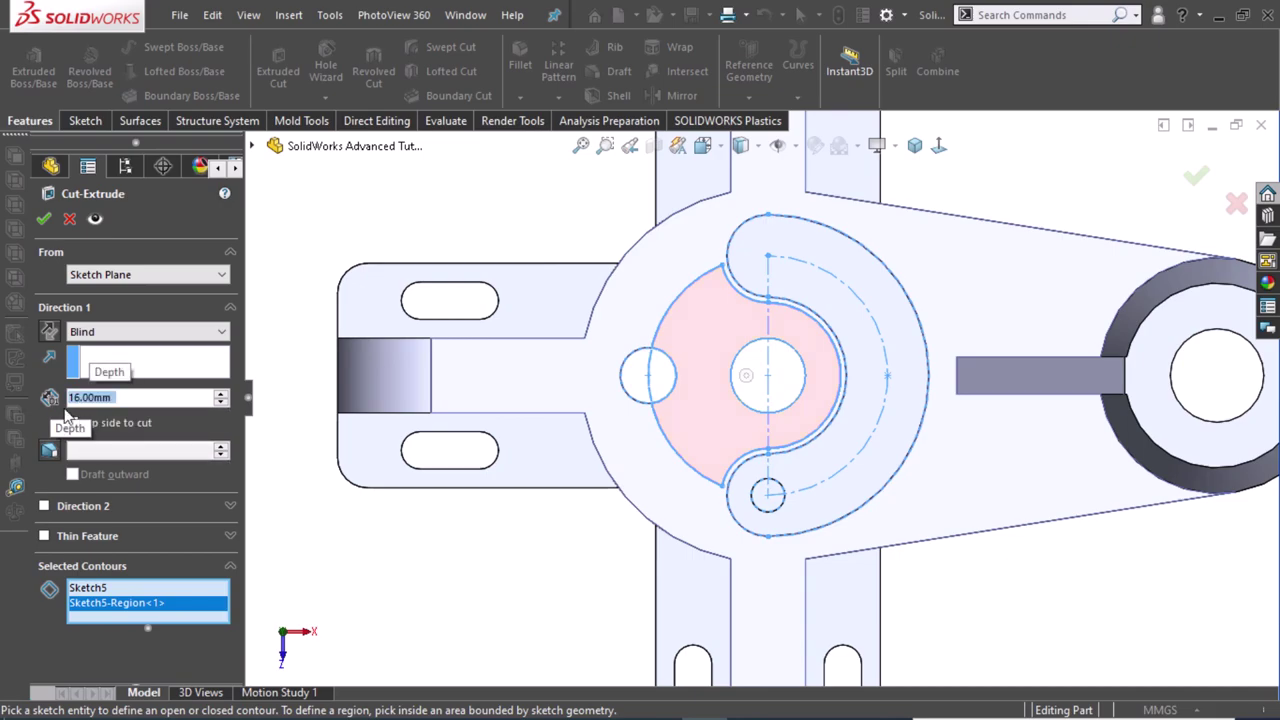
click(45, 220)
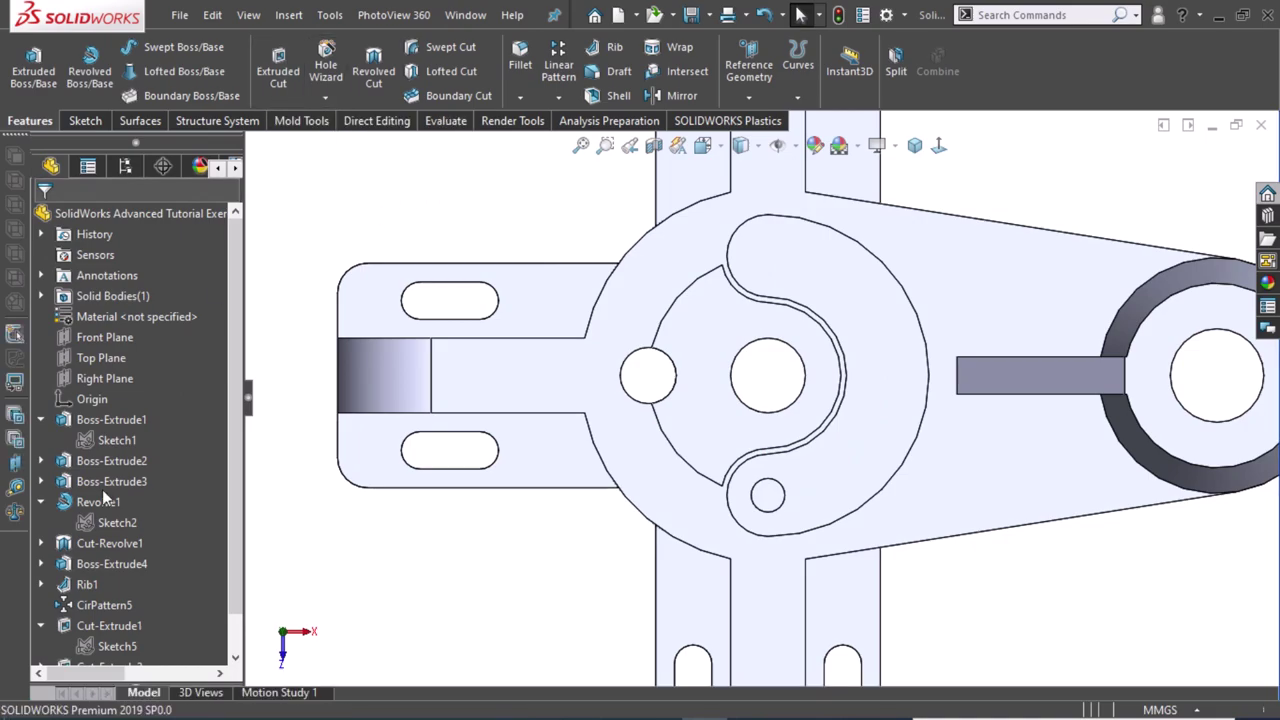
Cut the Ø9 circle at the band's end 33 mm deep, then tilt the view to 3D.
click(112, 647)
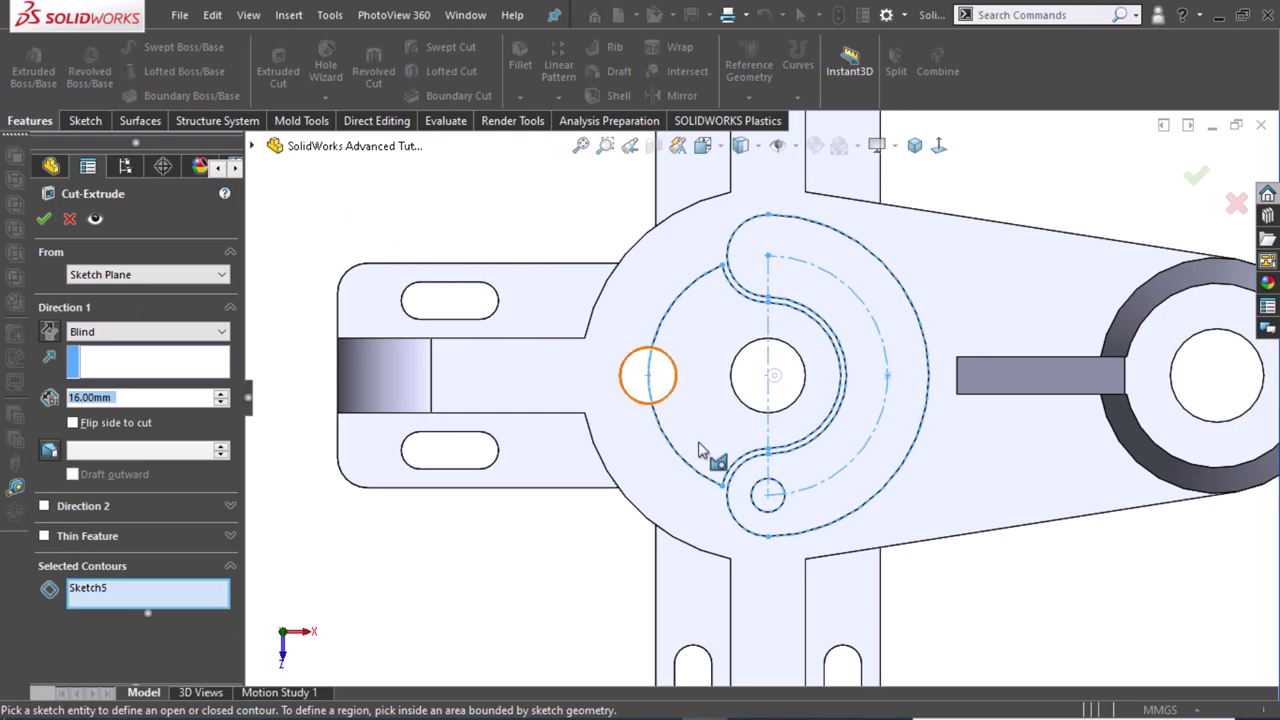
click(768, 504)
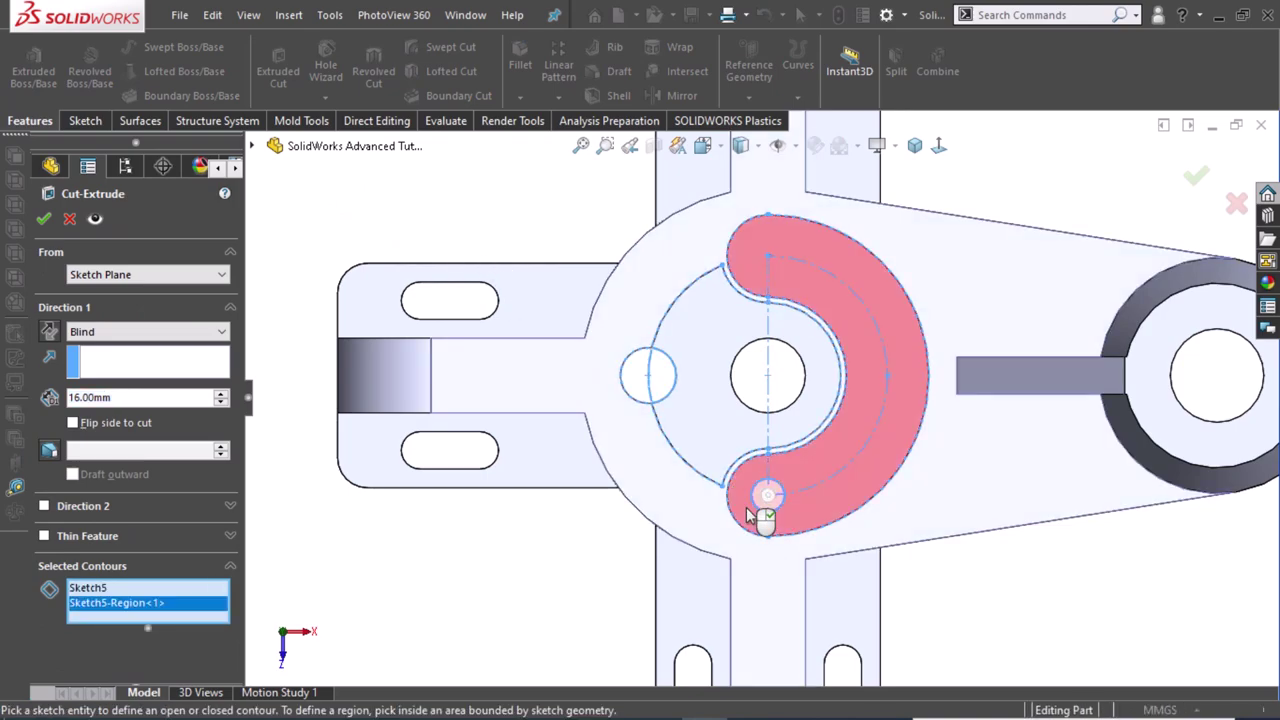
double_click(193, 397)
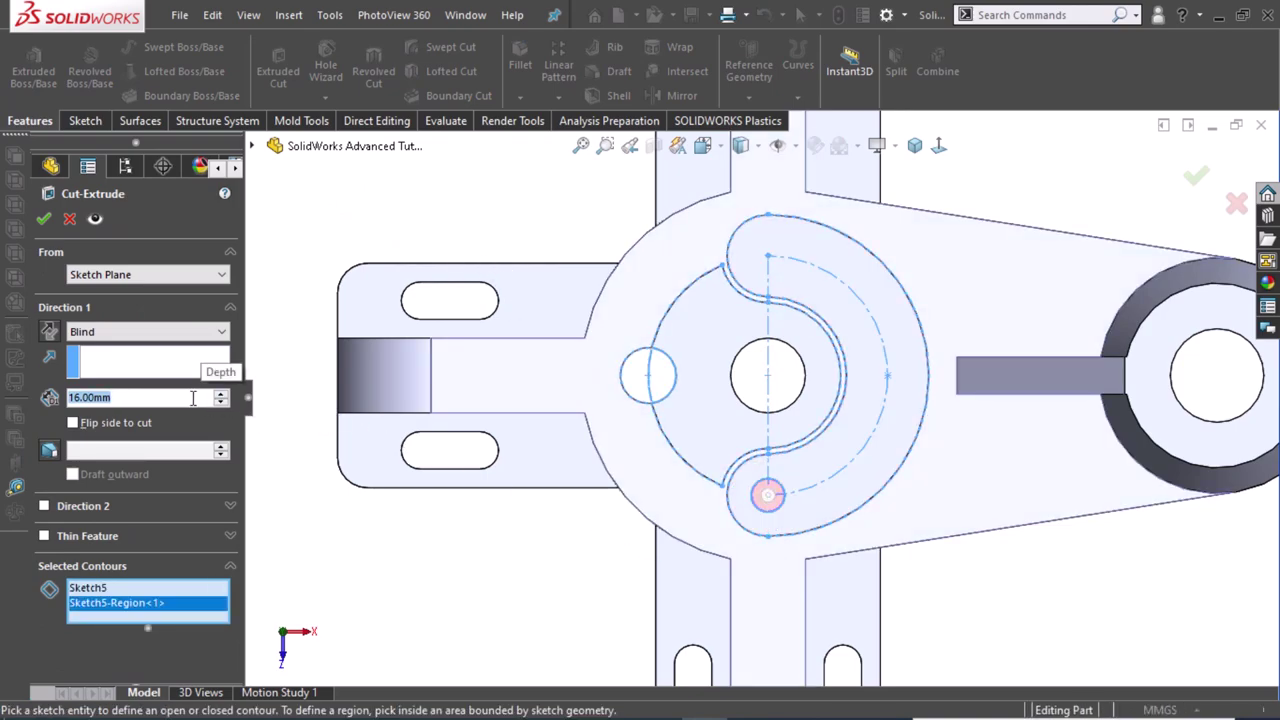
text(33)
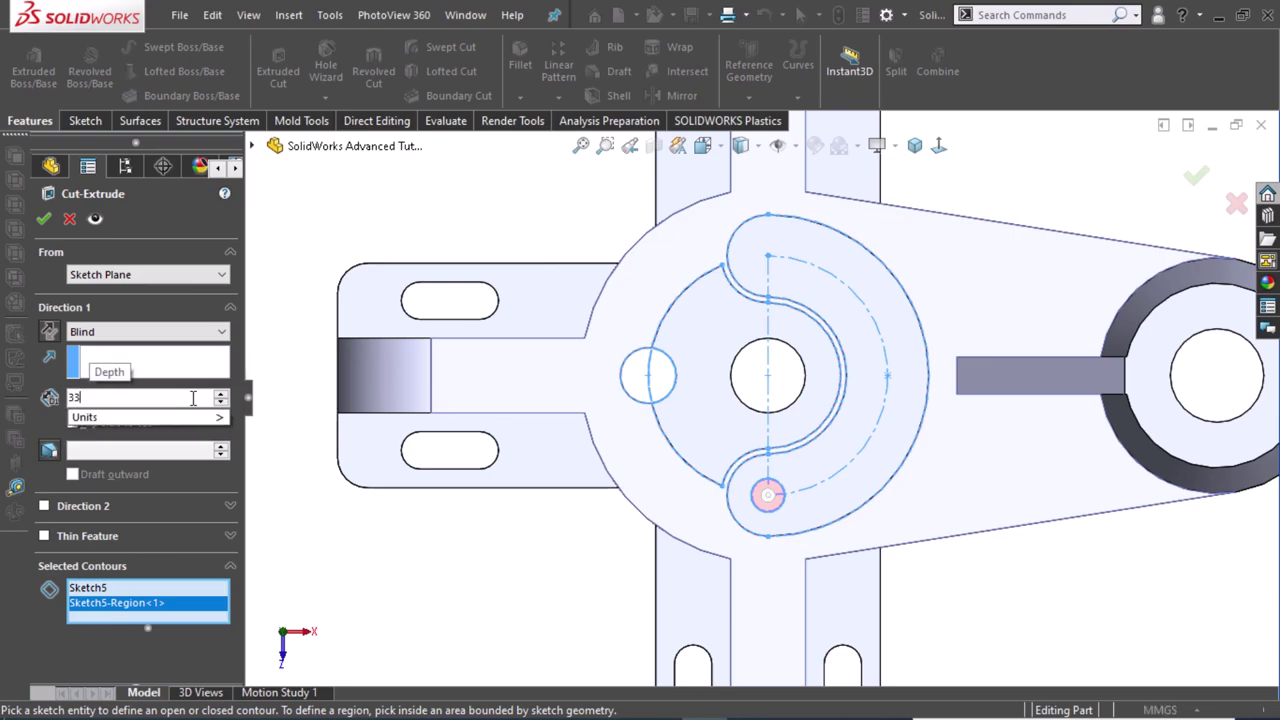
key(Return)
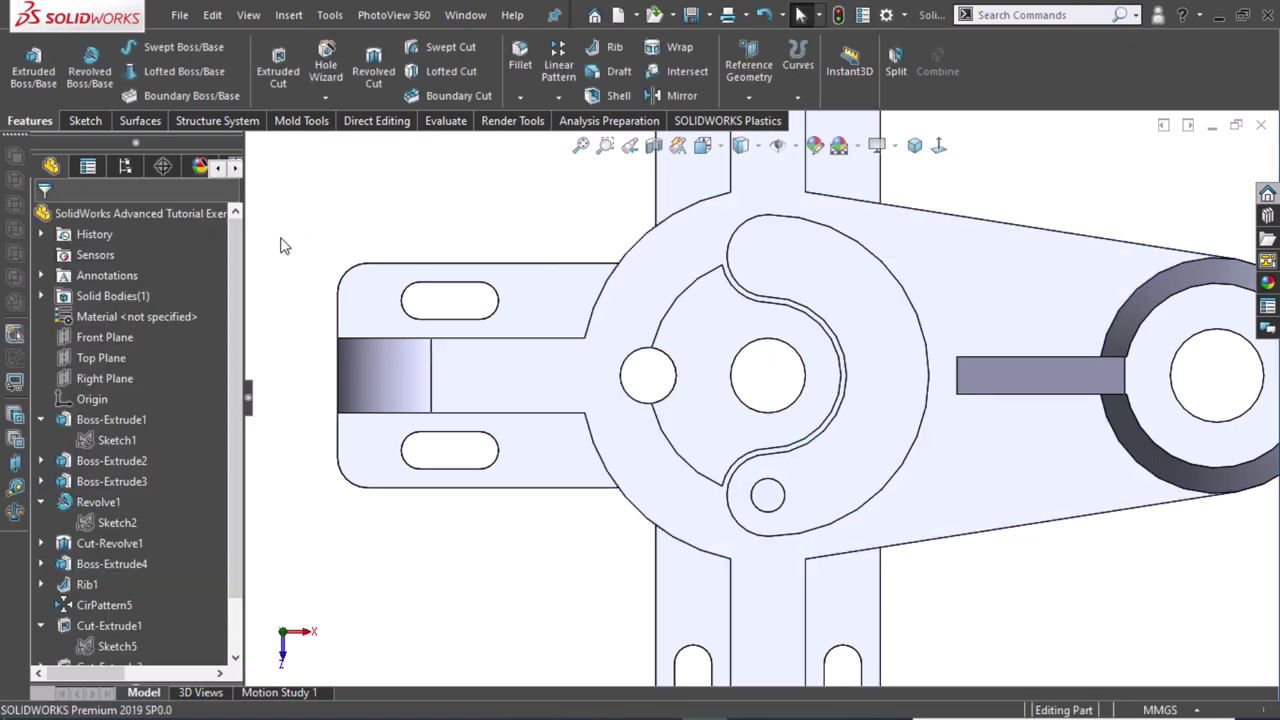
mouse_move(651, 372)
middle_down()
mouse_move(666, 368)
mouse_move(680, 505)
mouse_move(562, 258)
middle_up()
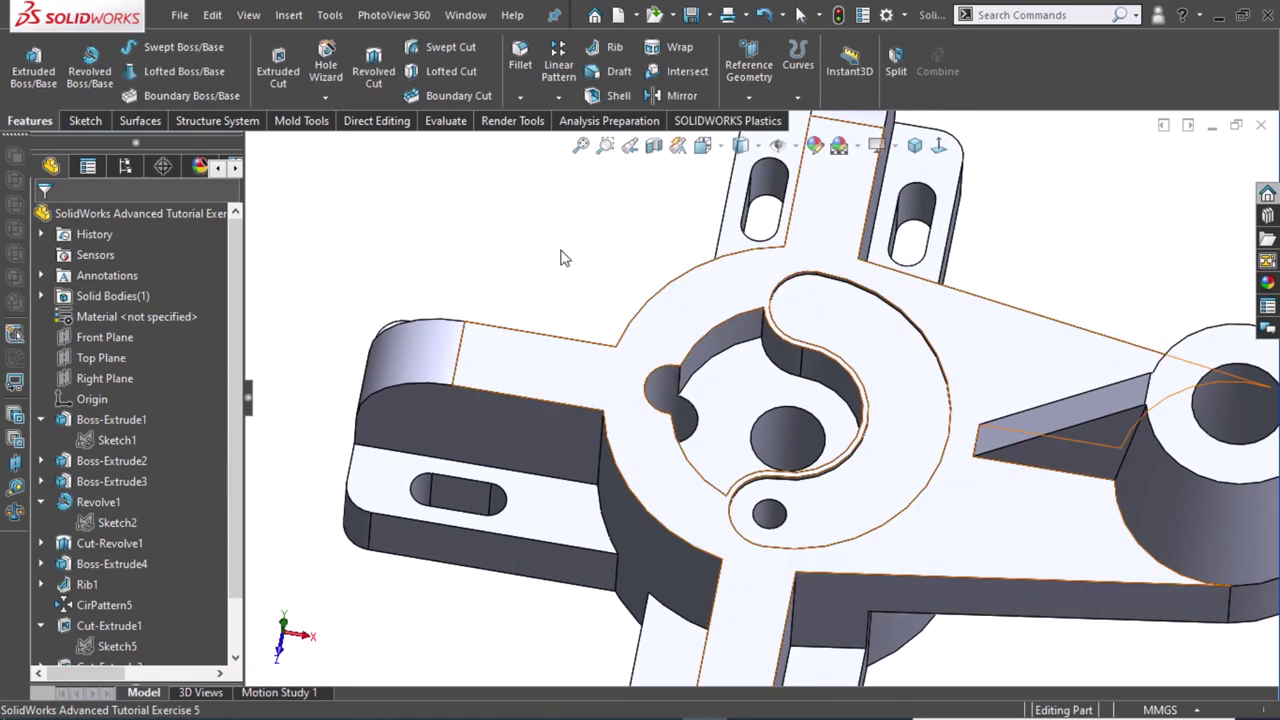
Start a Thread feature on the small hole's circular edge, dismissing the profile warning.
key(Escape)
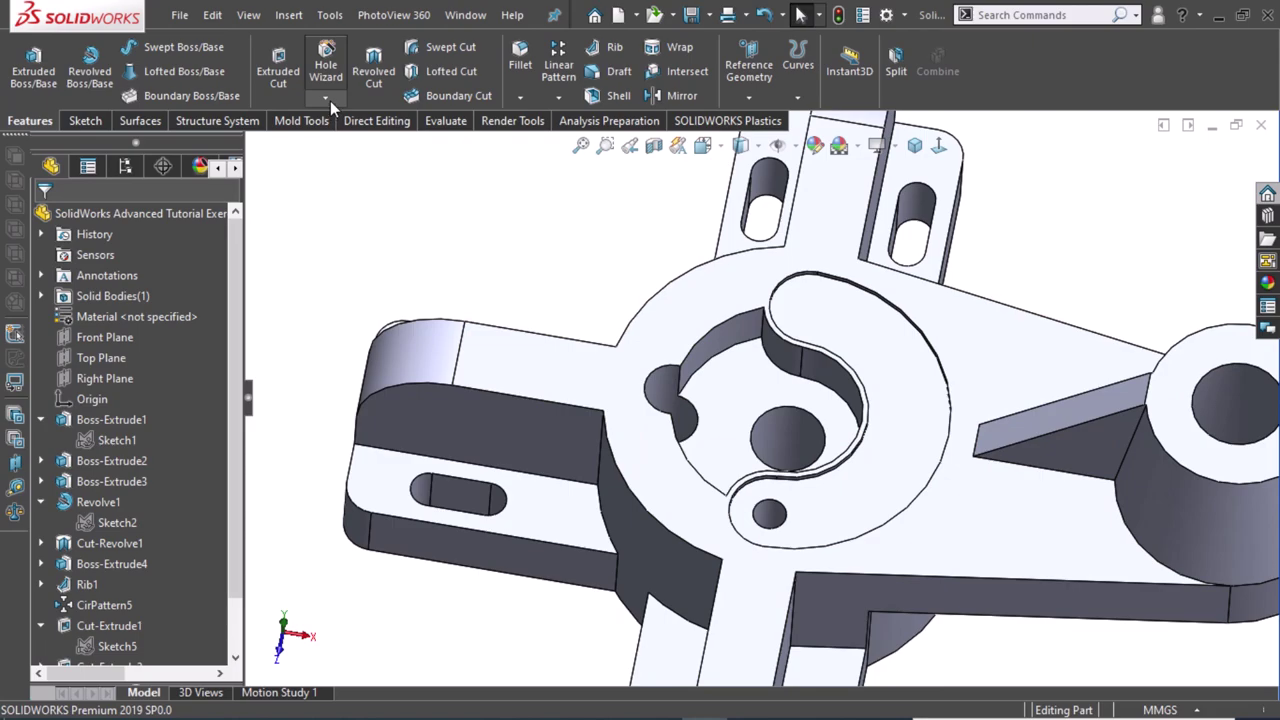
click(327, 98)
click(359, 166)
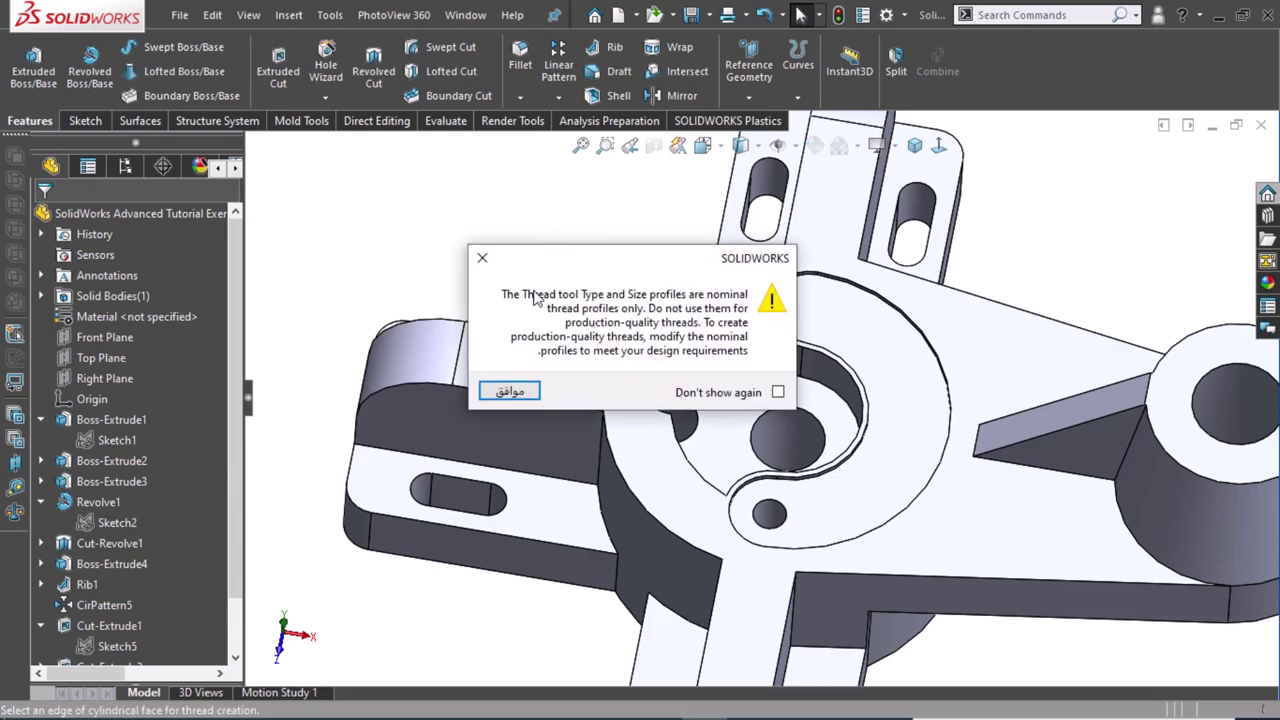
click(510, 392)
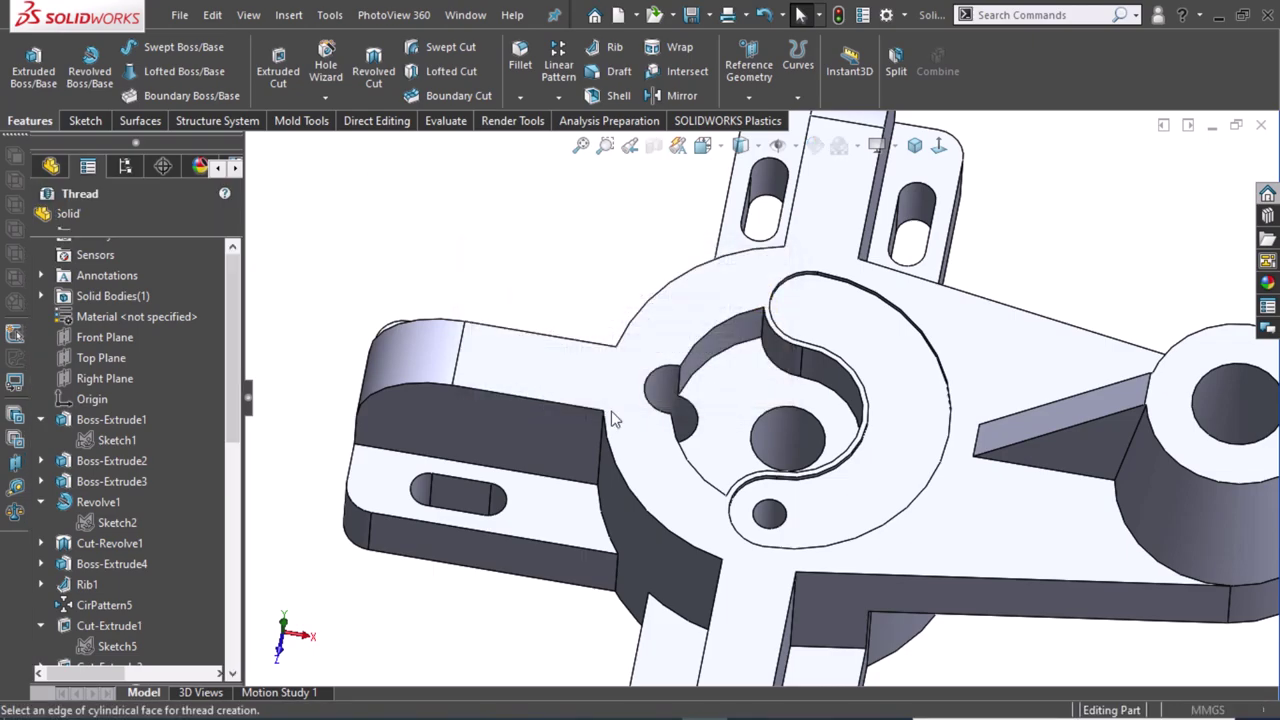
click(784, 514)
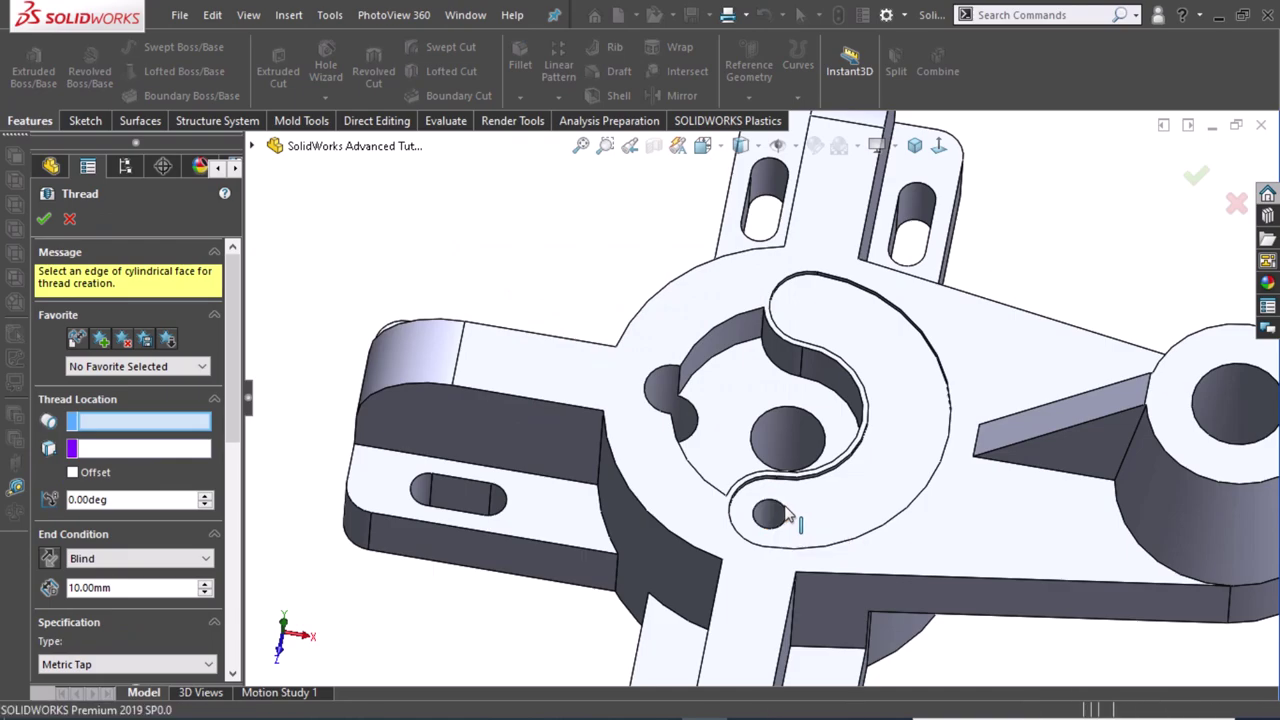
click(786, 514)
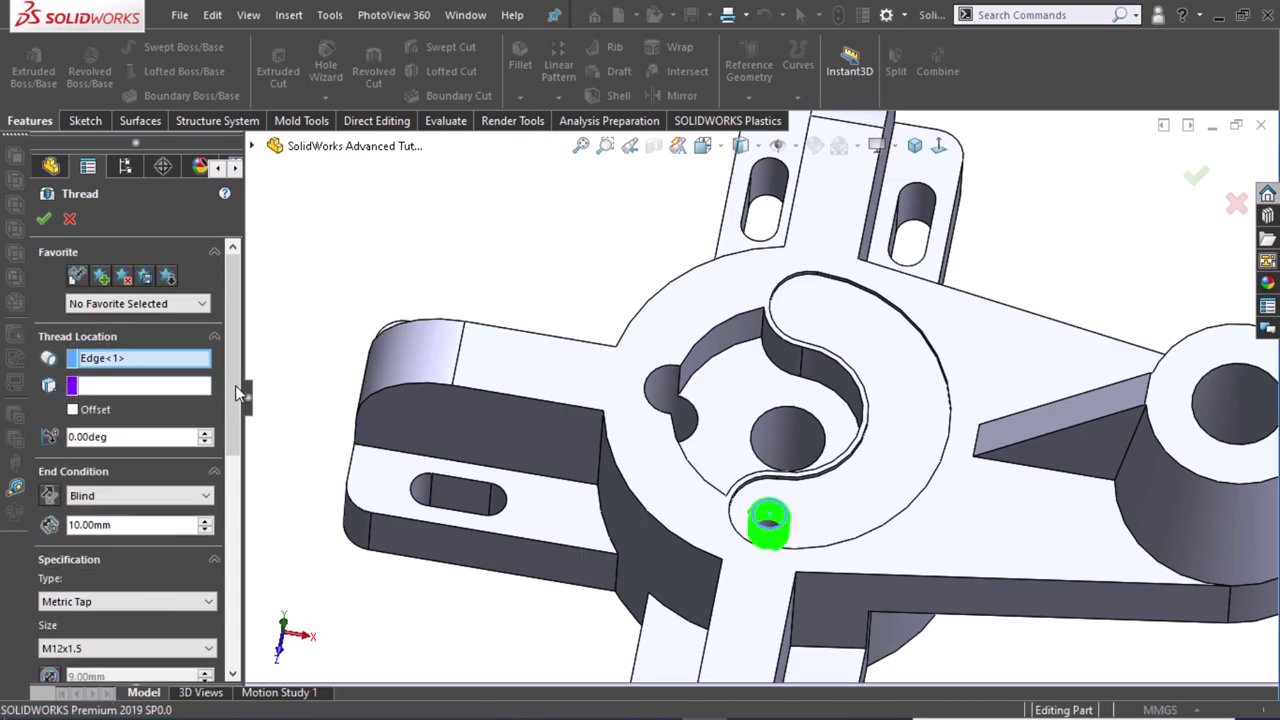
Set the thread specification to Metric Tap with size M12x1.5.
drag(233, 389, 229, 563)
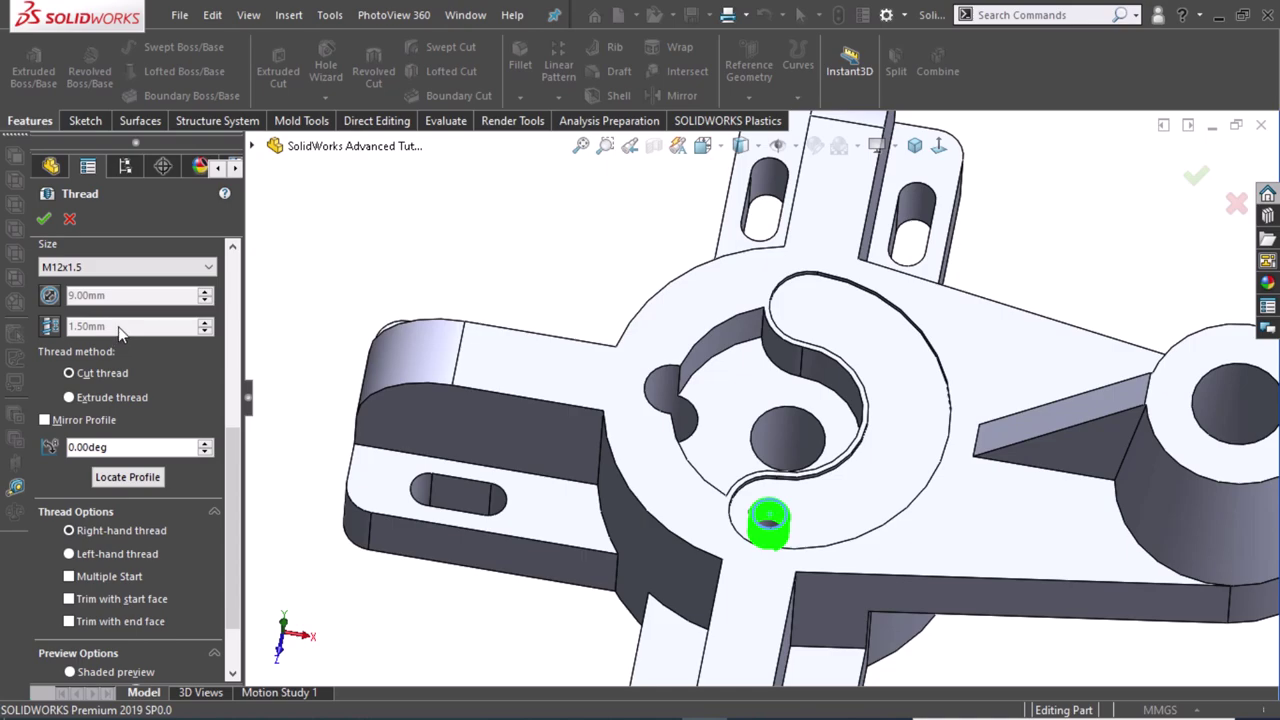
drag(238, 477, 234, 456)
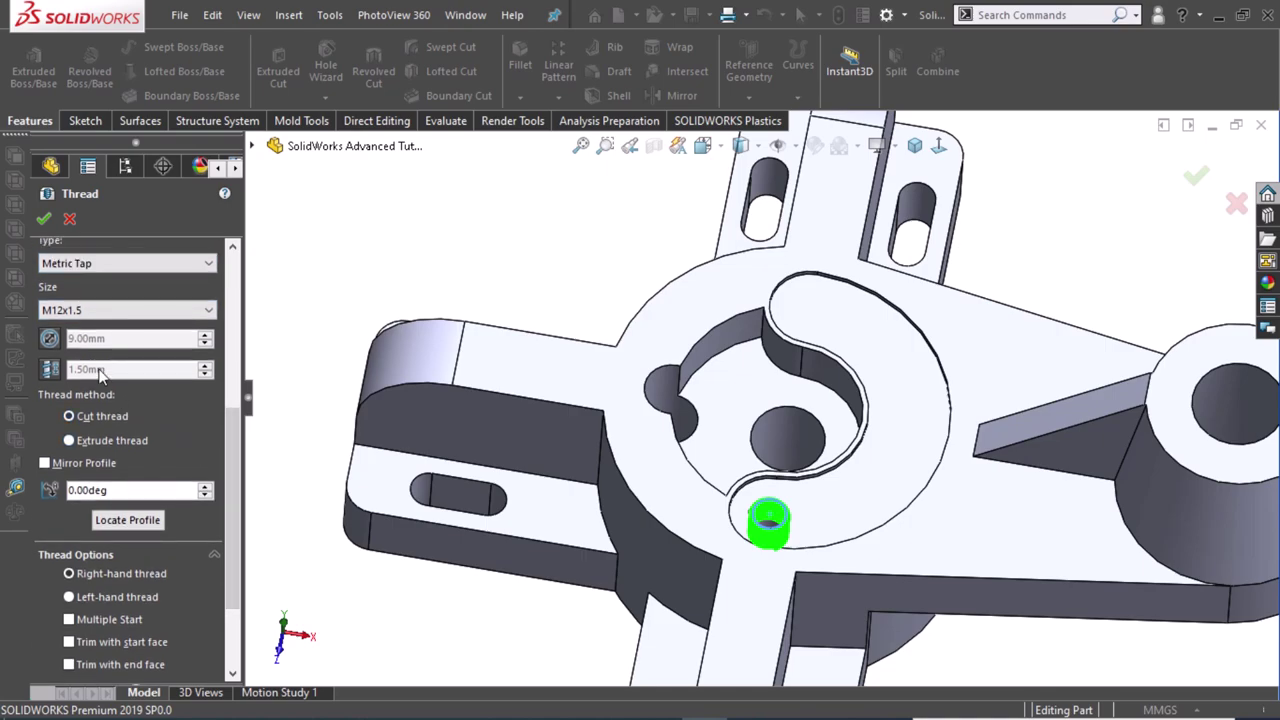
click(123, 312)
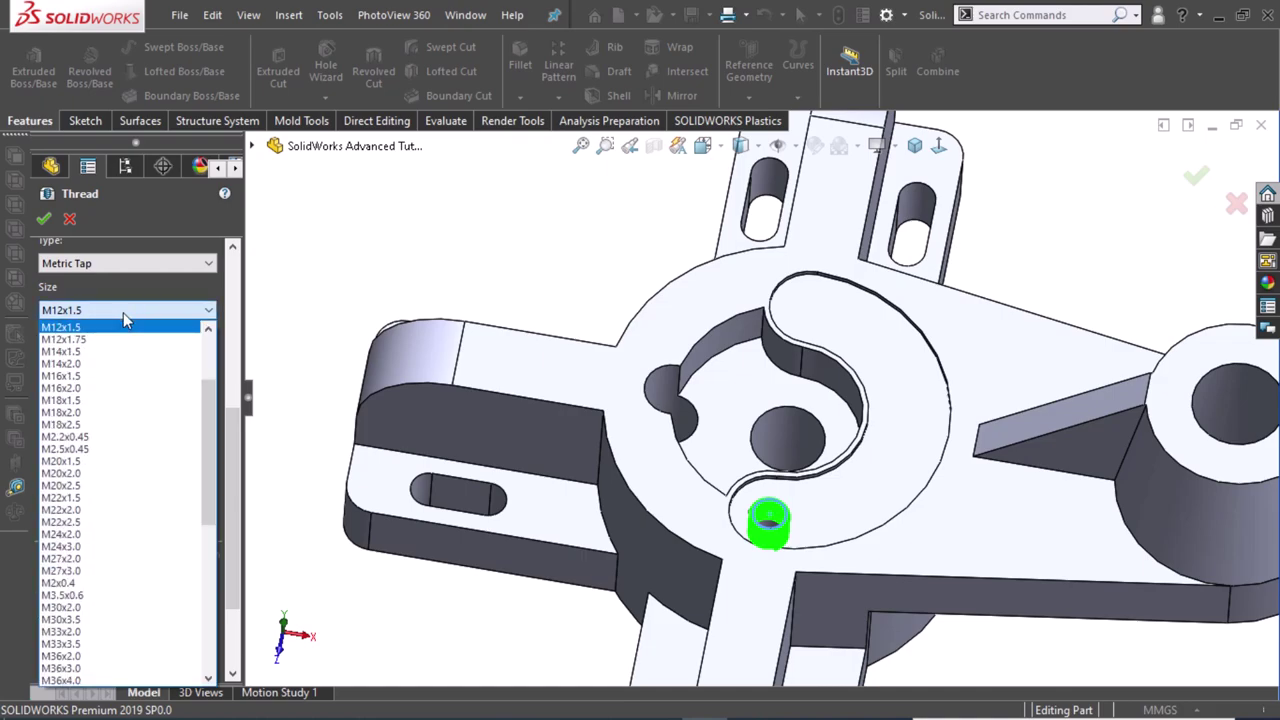
click(113, 329)
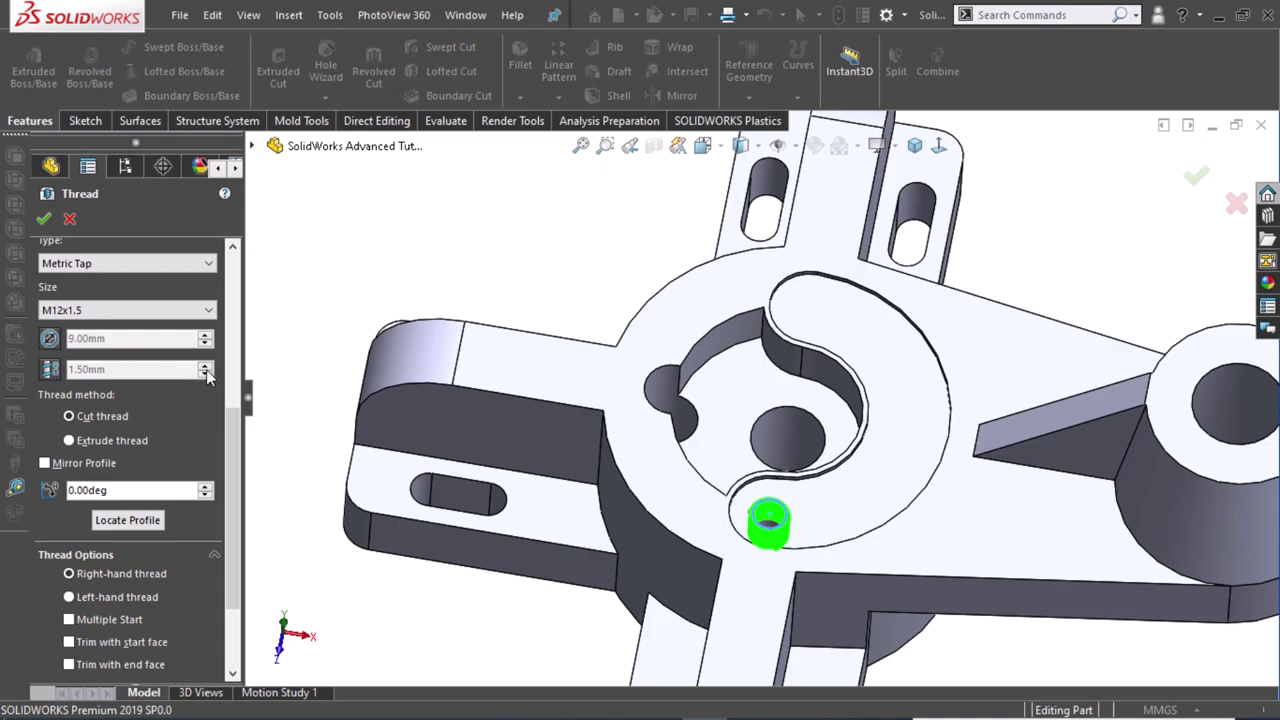
Give the M12x1.5 thread a 25 mm blind depth and create Thread1.
drag(230, 420, 233, 354)
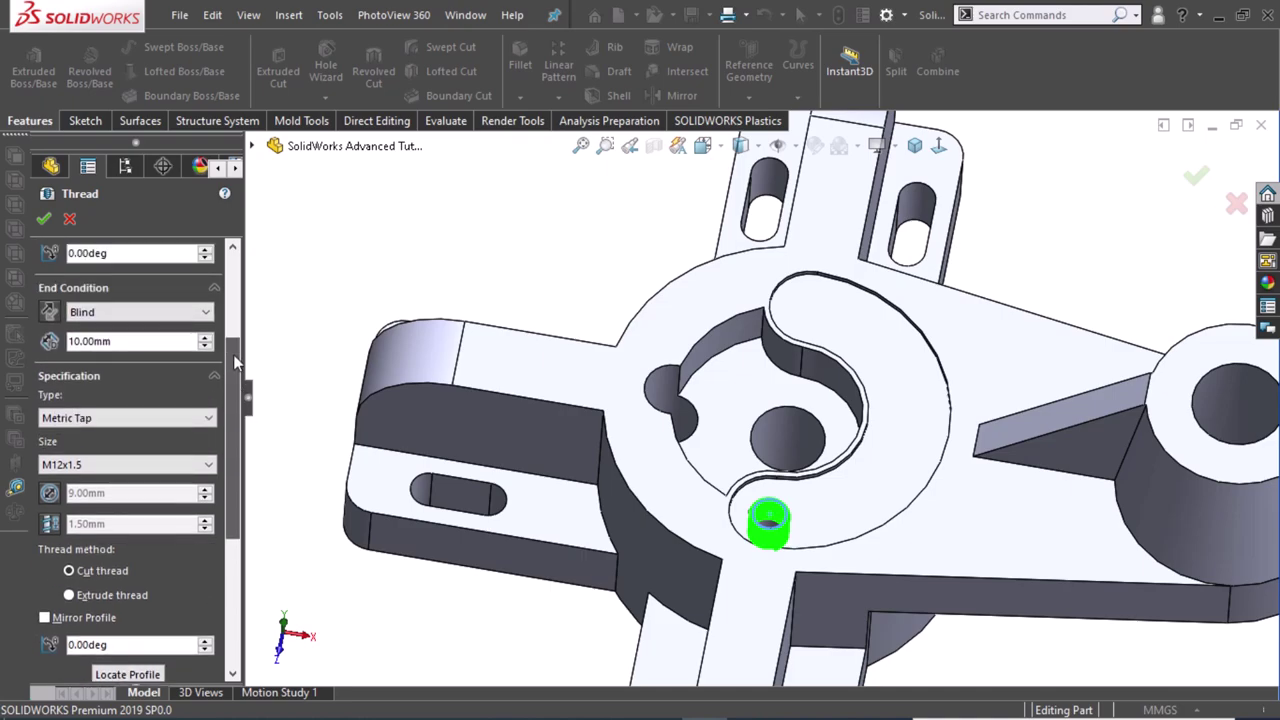
double_click(110, 341)
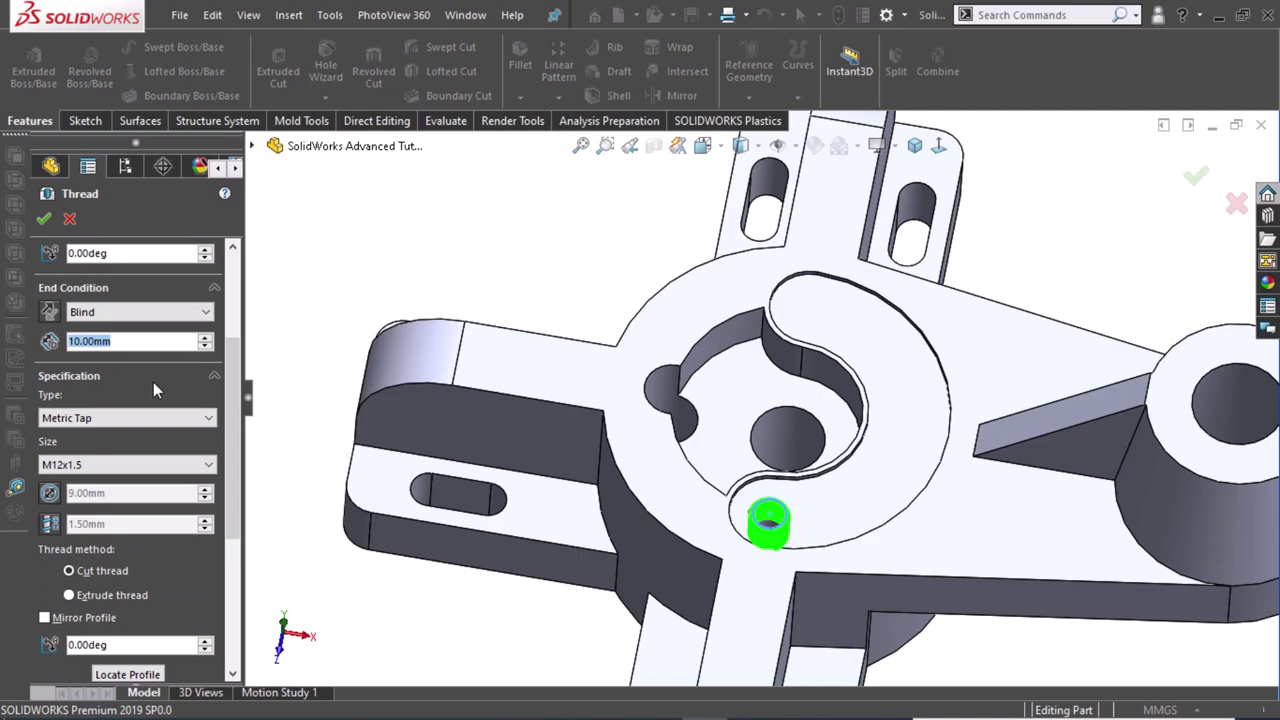
text(25)
key(Return)
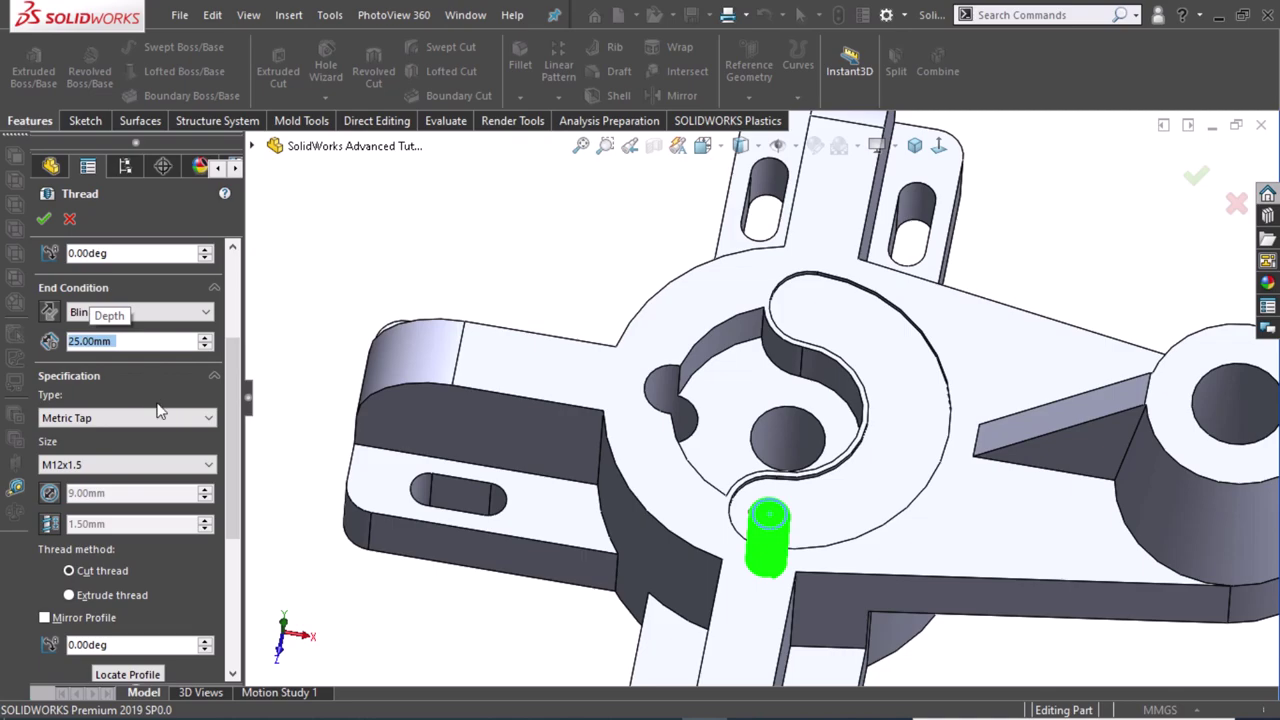
drag(236, 460, 231, 515)
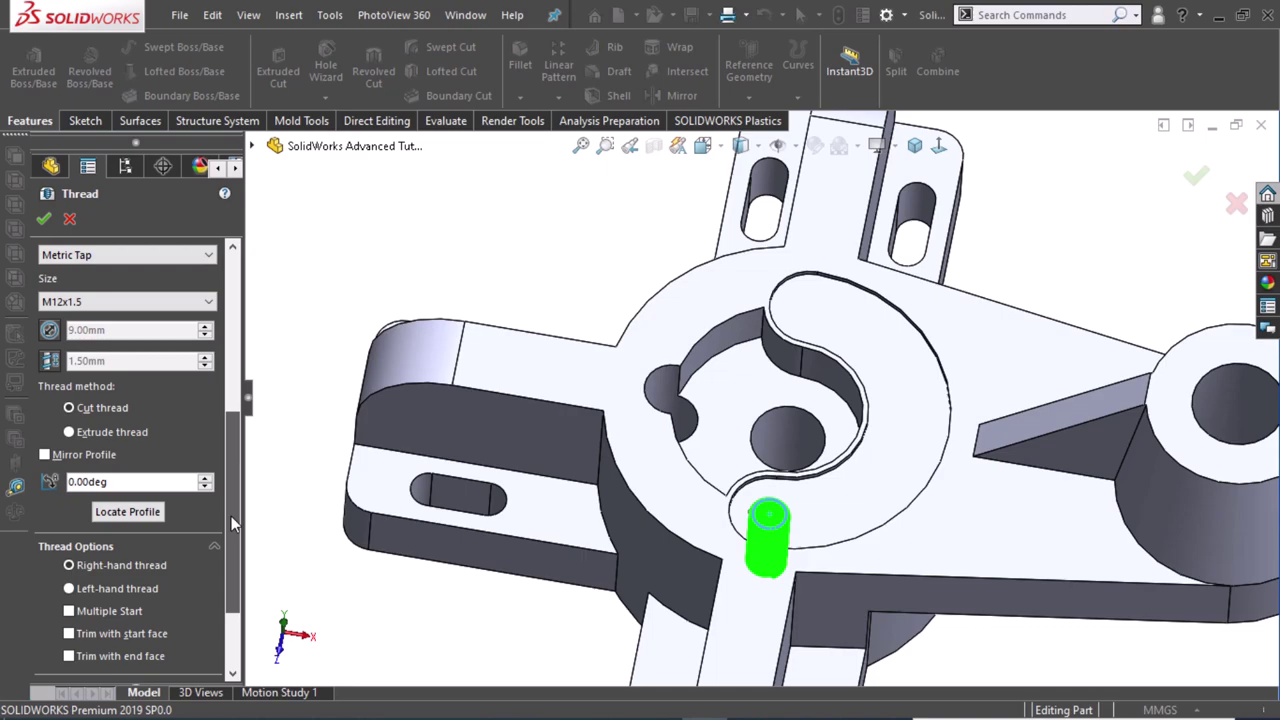
drag(231, 516, 231, 524)
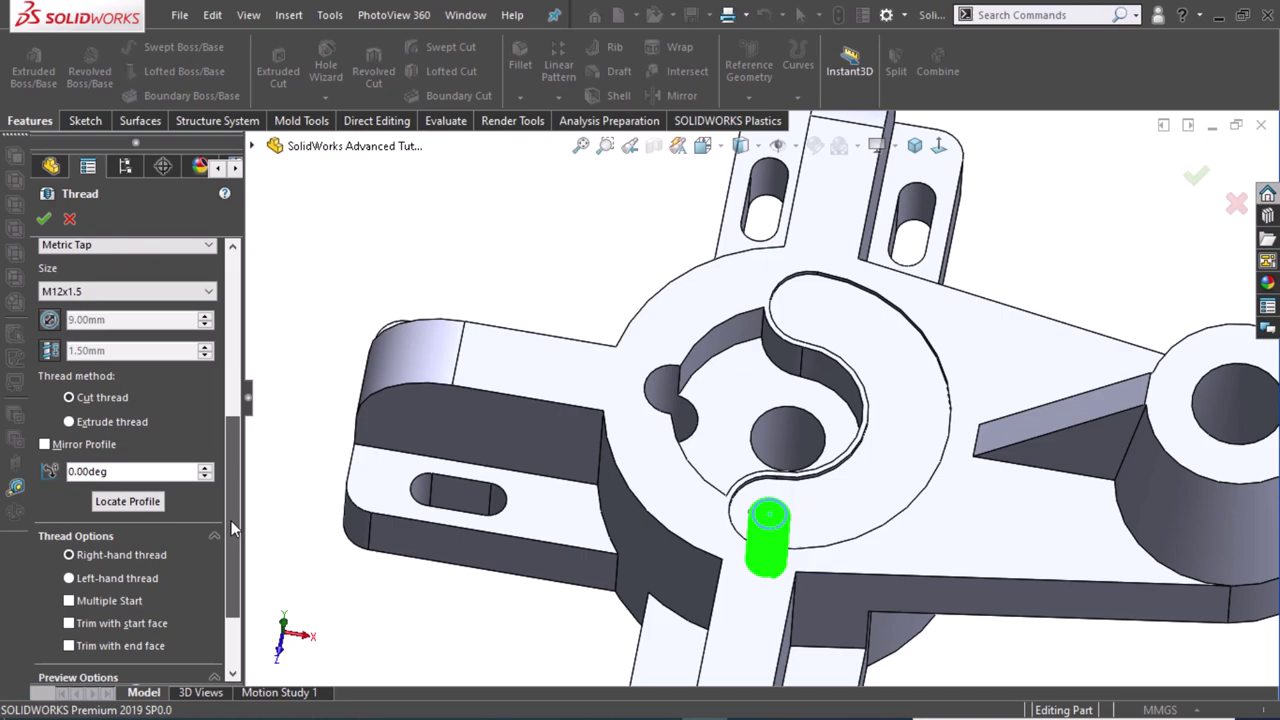
mouse_move(231, 529)
mouse_down()
mouse_move(231, 542)
mouse_move(224, 336)
mouse_up()
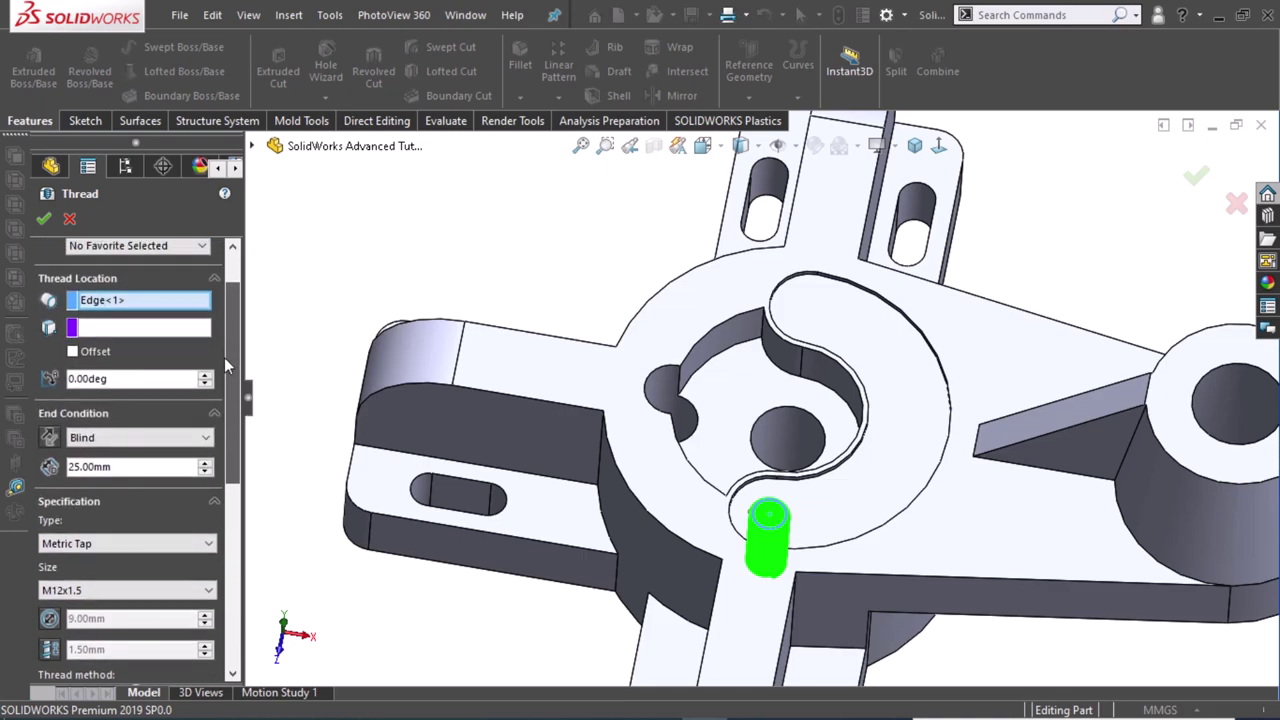
click(43, 219)
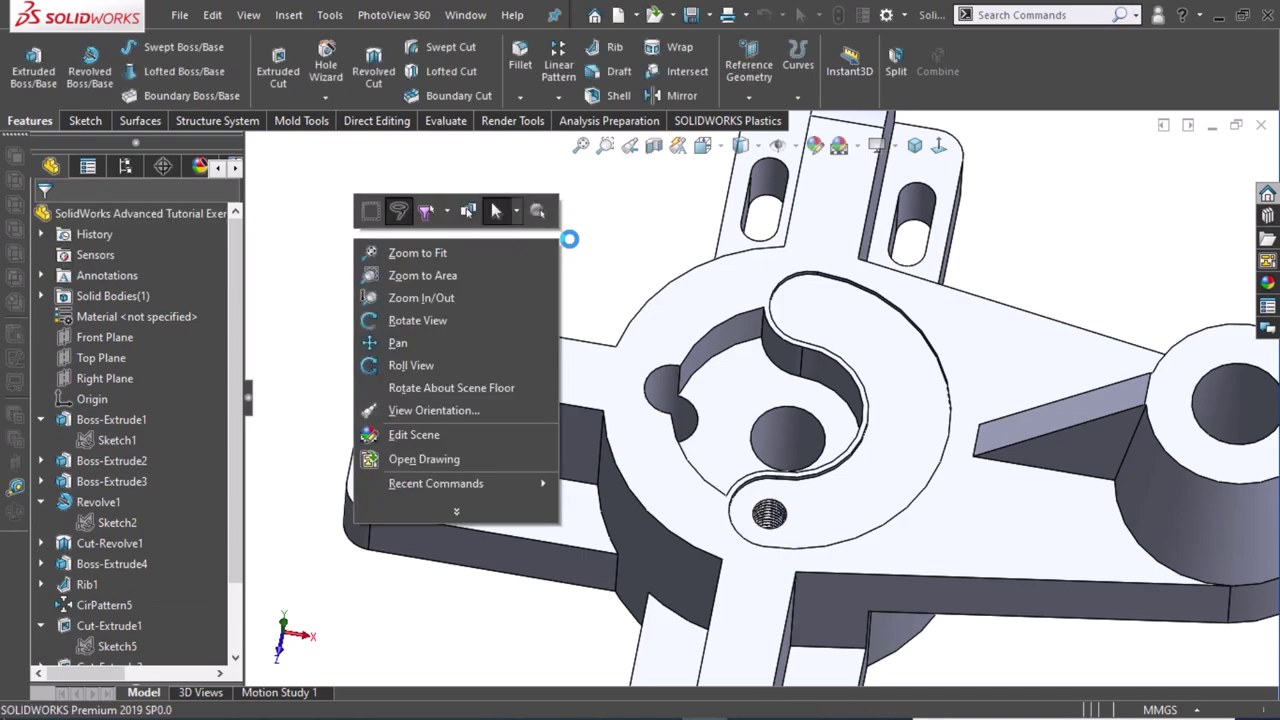
right_click(569, 238)
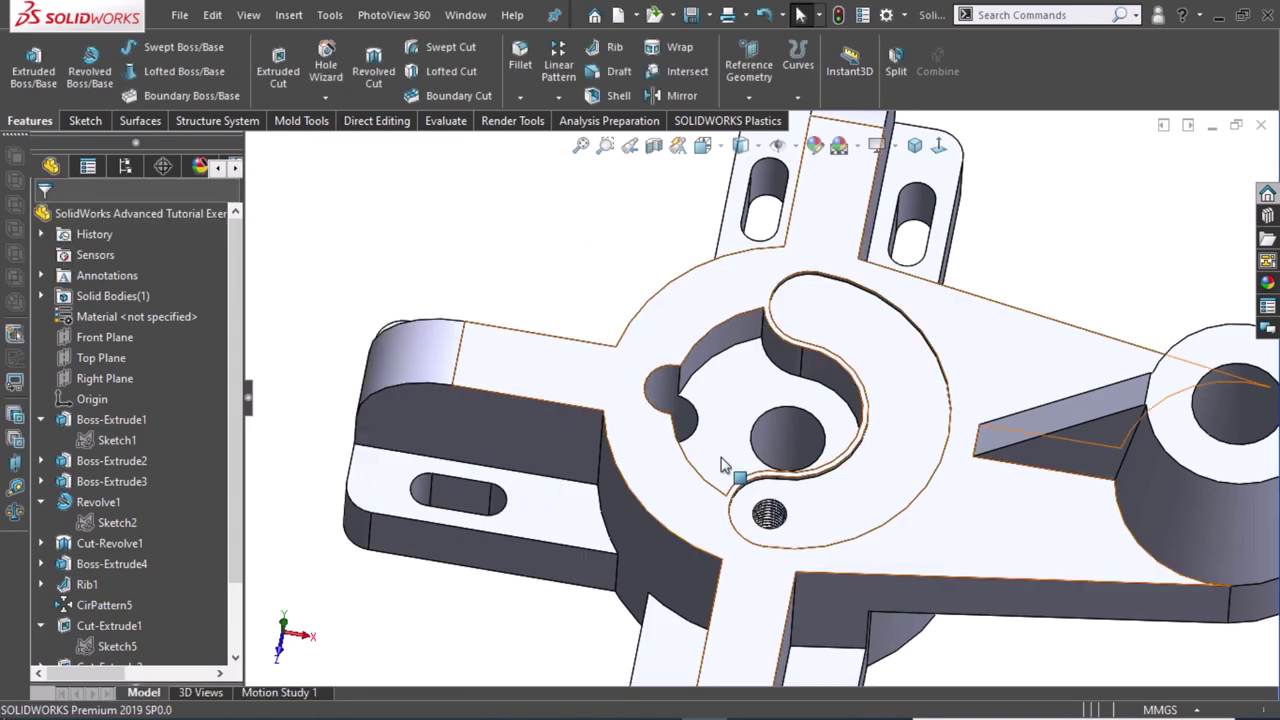
scroll(703, 517, down, 4)
middle_drag(877, 511, 903, 364)
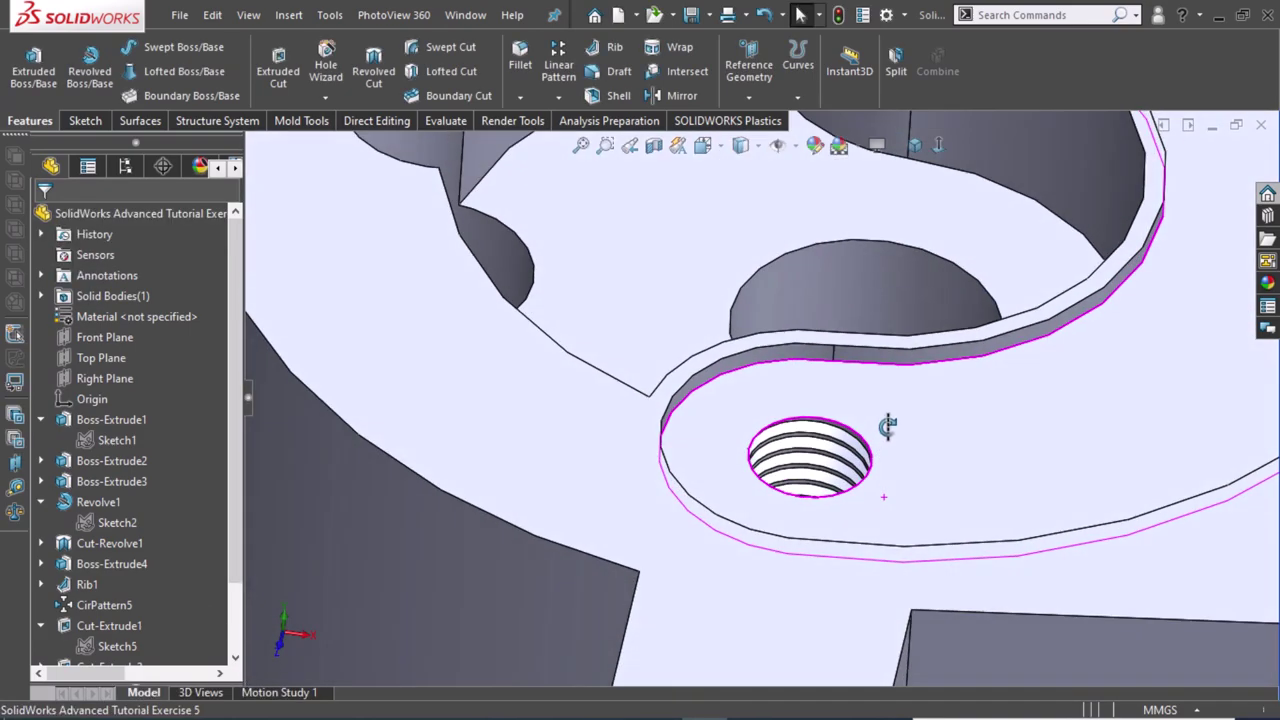
scroll(880, 509, up, 2)
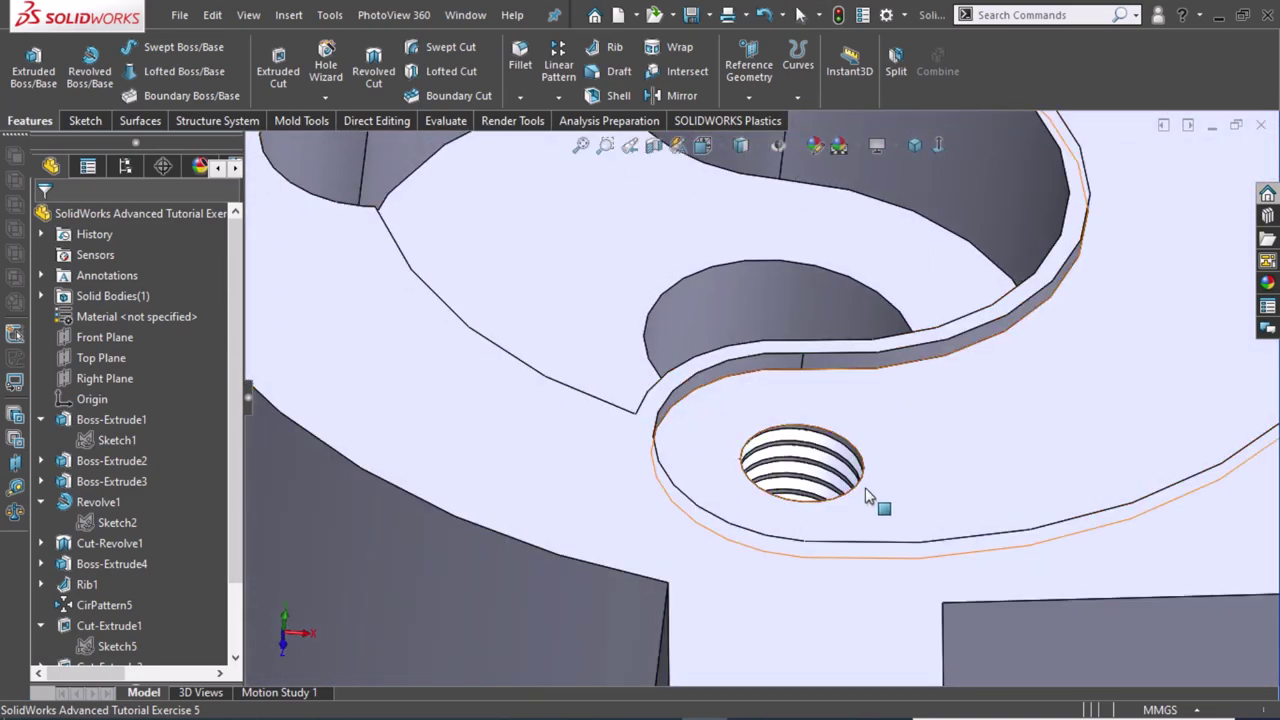
scroll(857, 523, up, 3)
scroll(843, 523, up, 3)
scroll(827, 488, up, 3)
scroll(850, 270, up, 2)
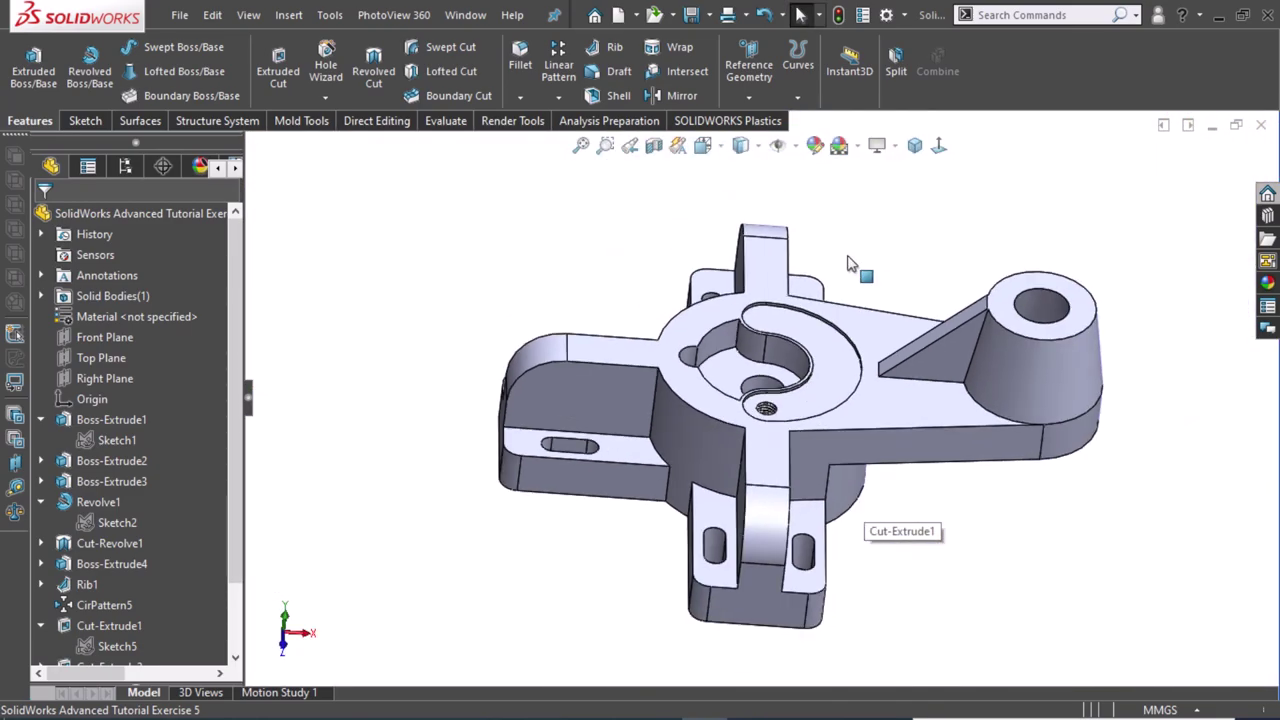
scroll(860, 255, down, 1)
scroll(180, 450, down, 2)
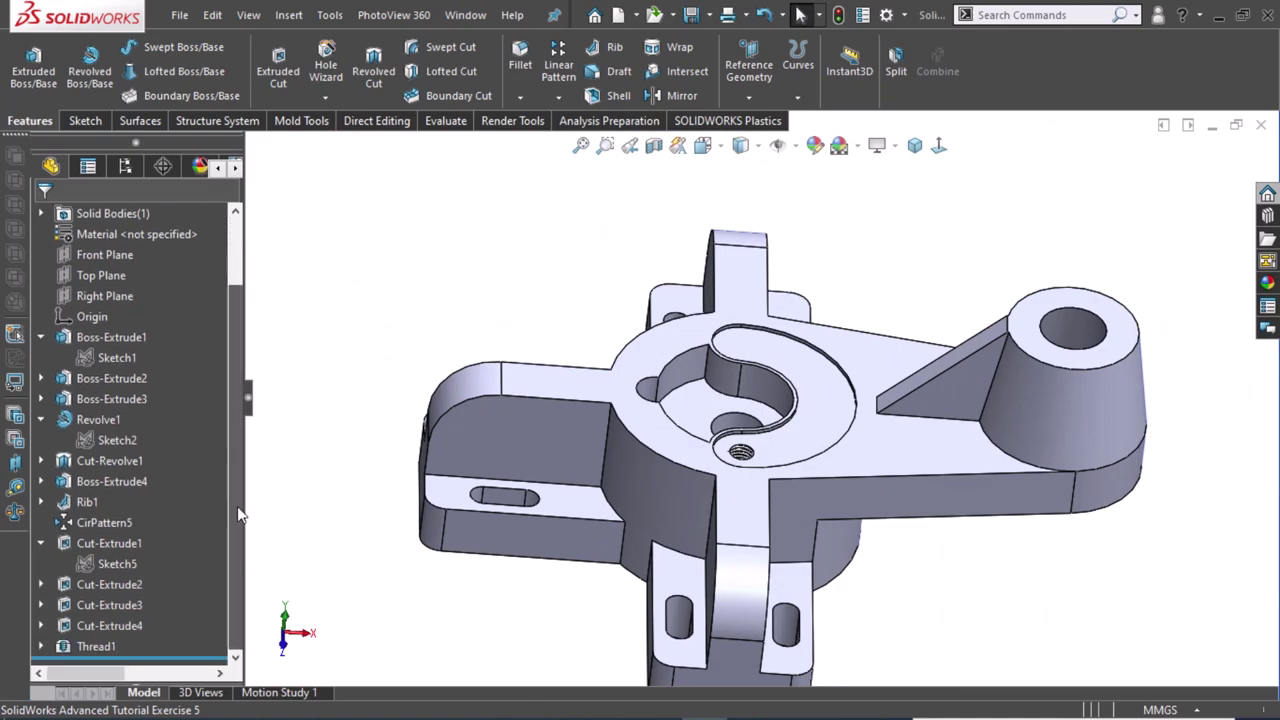
Start a circular pattern of Cut-Extrude4 and Thread1 around the central bore.
click(104, 627)
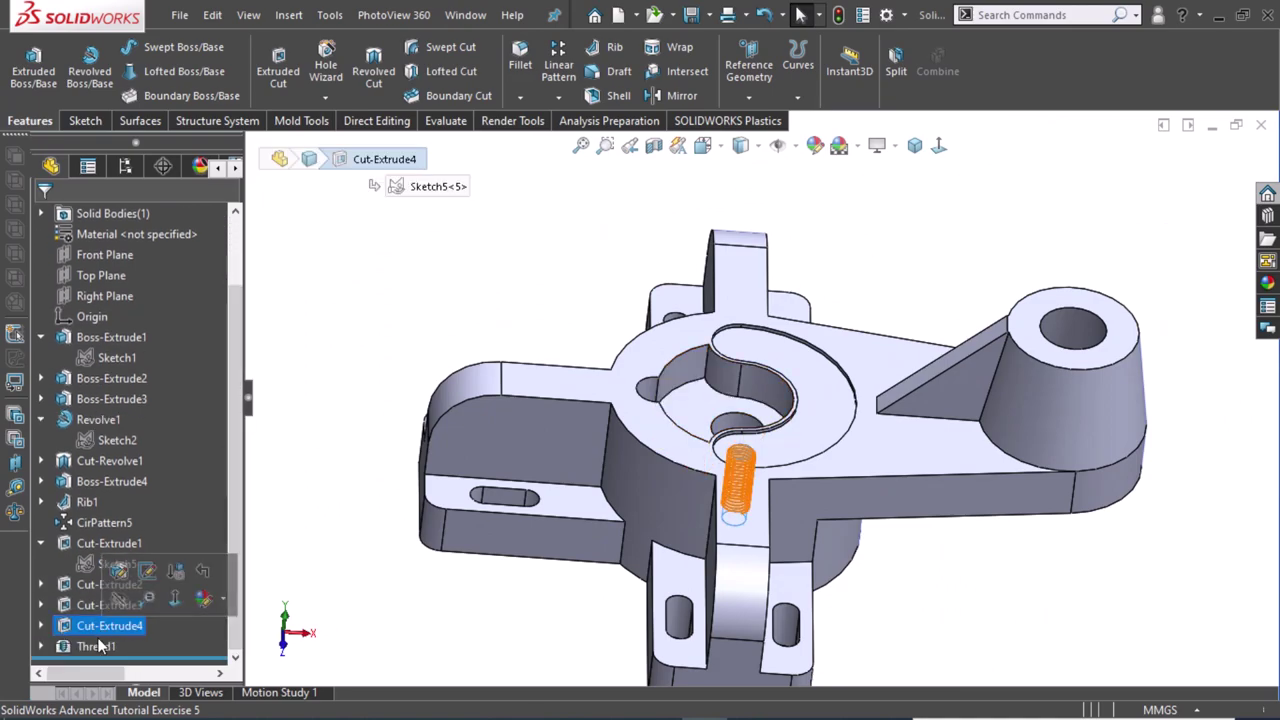
ctrl+click(97, 647)
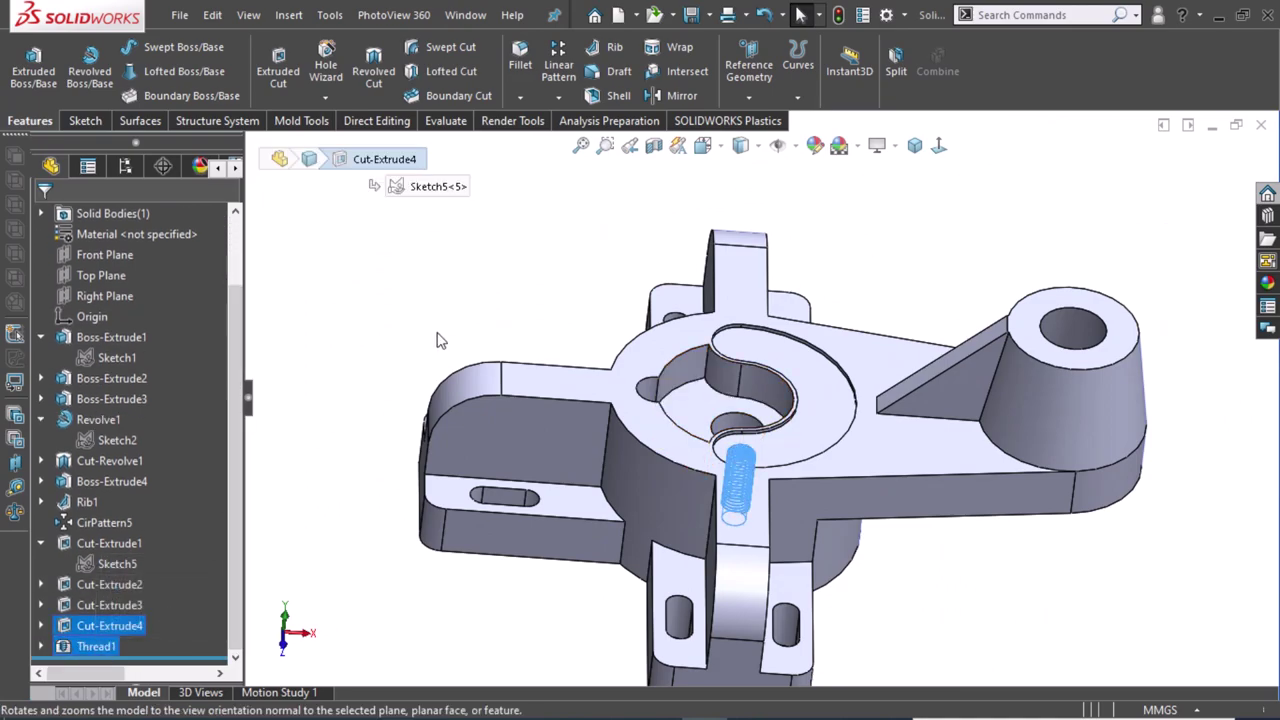
click(558, 96)
click(600, 142)
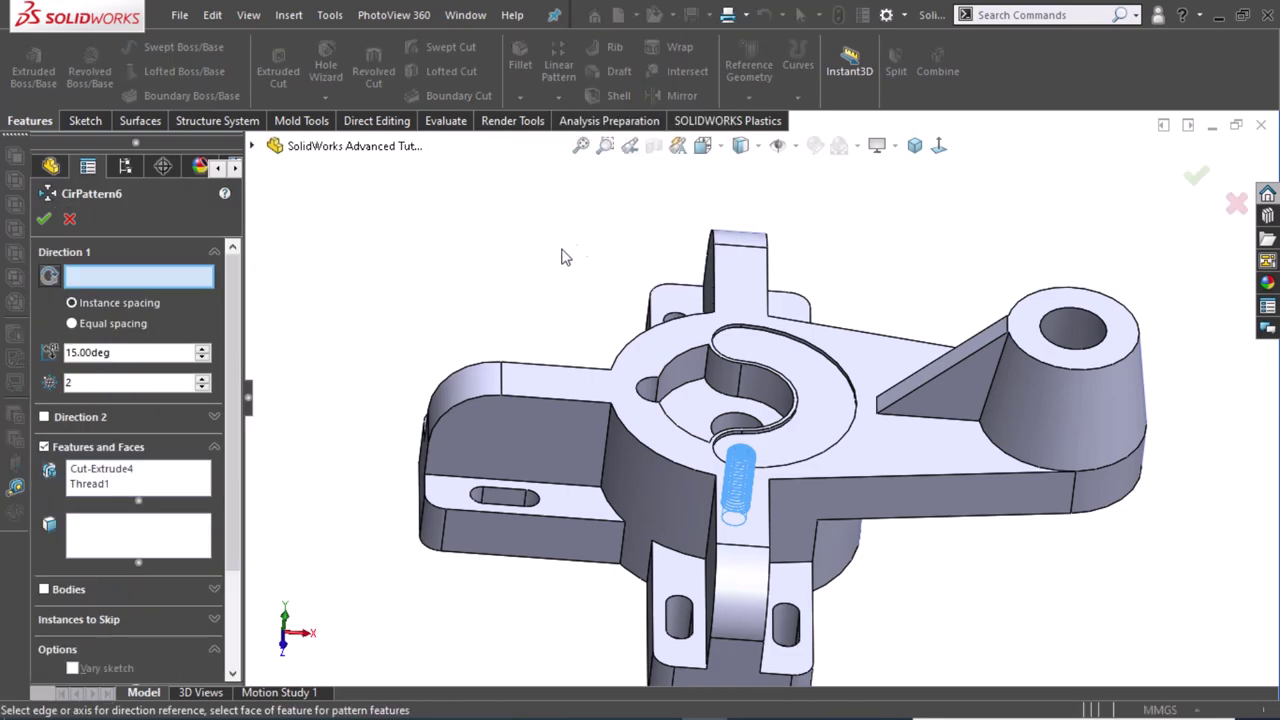
click(731, 428)
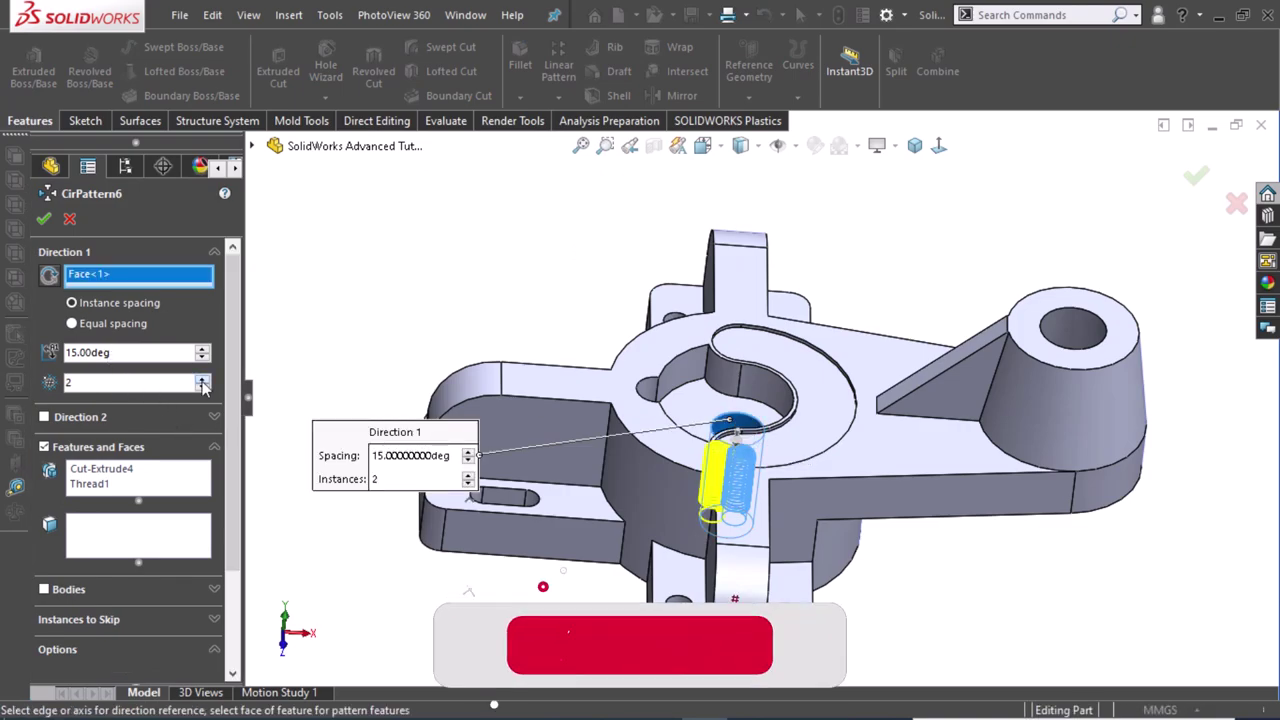
Set the pattern to 3 instances at 90° spacing in the reversed direction.
click(203, 384)
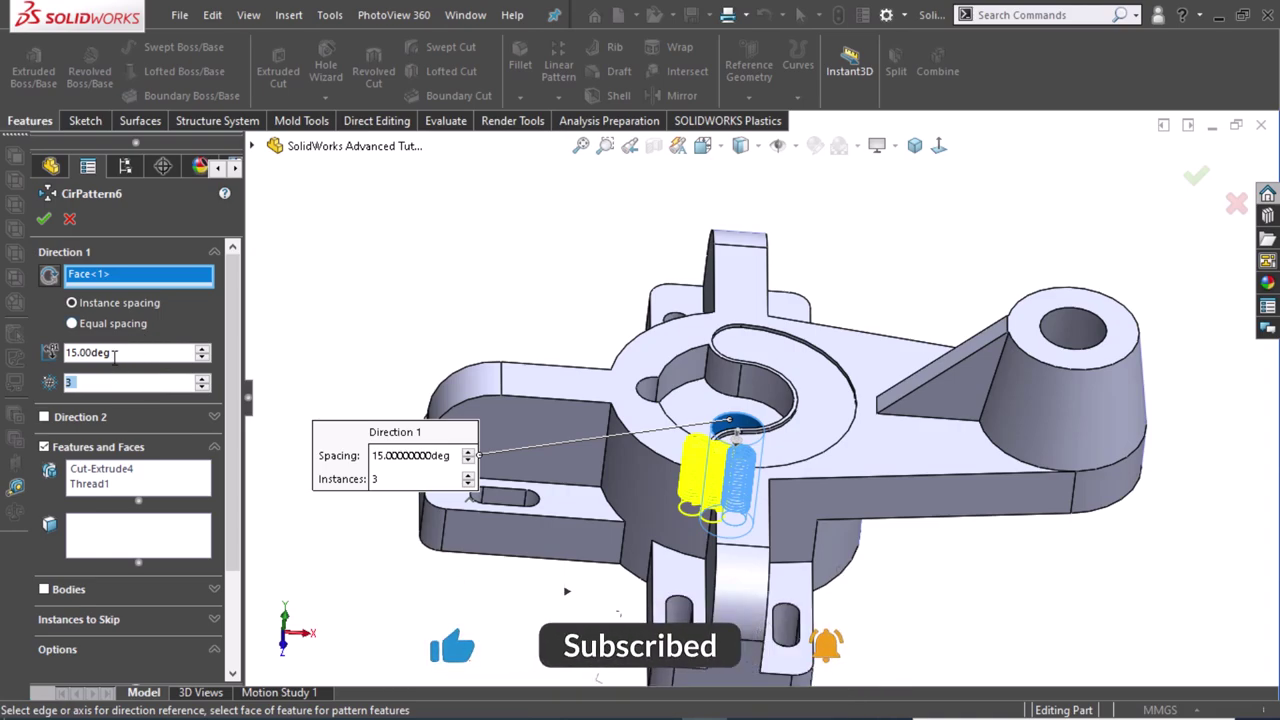
double_click(63, 355)
text(9)
key(Return)
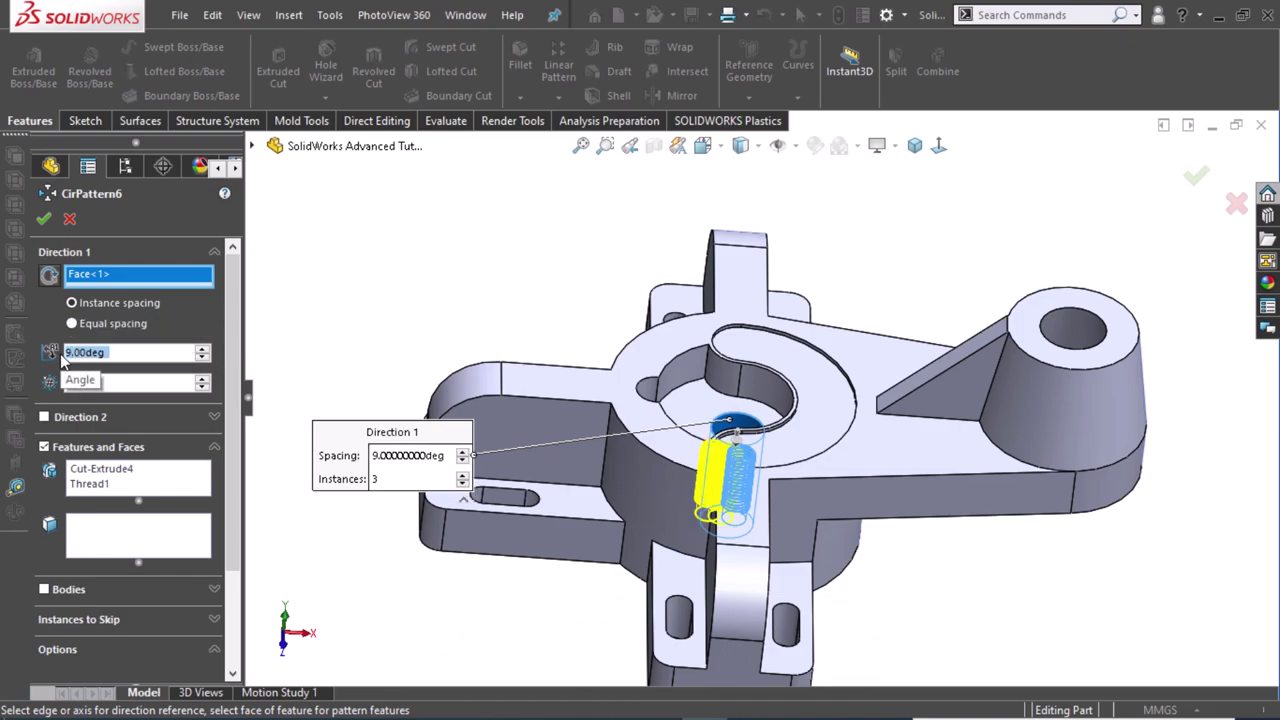
click(127, 352)
text(1)
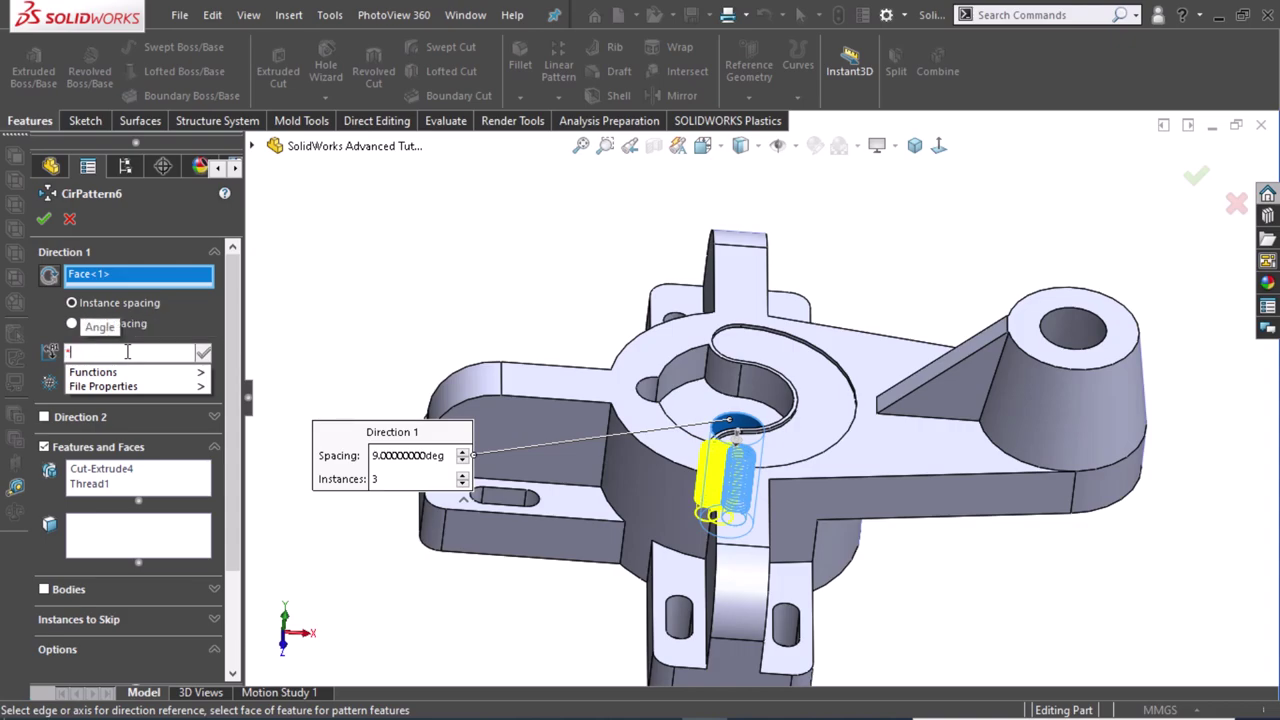
text(90)
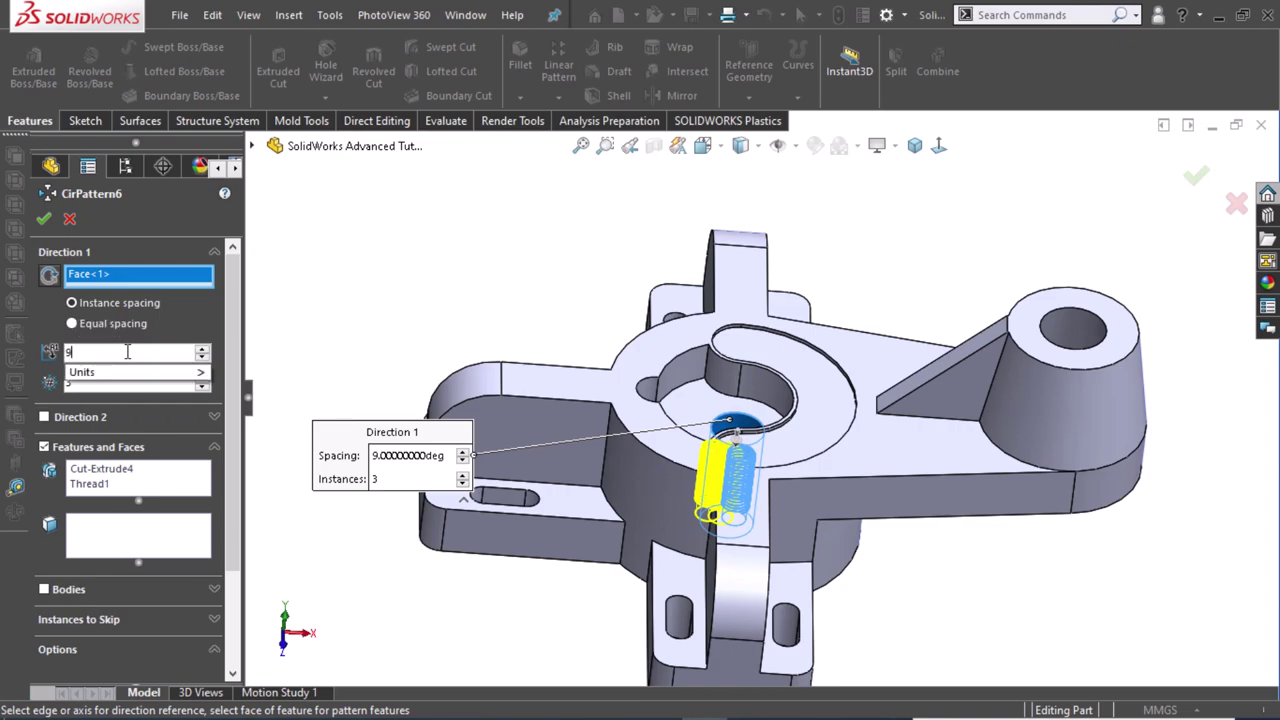
key(Return)
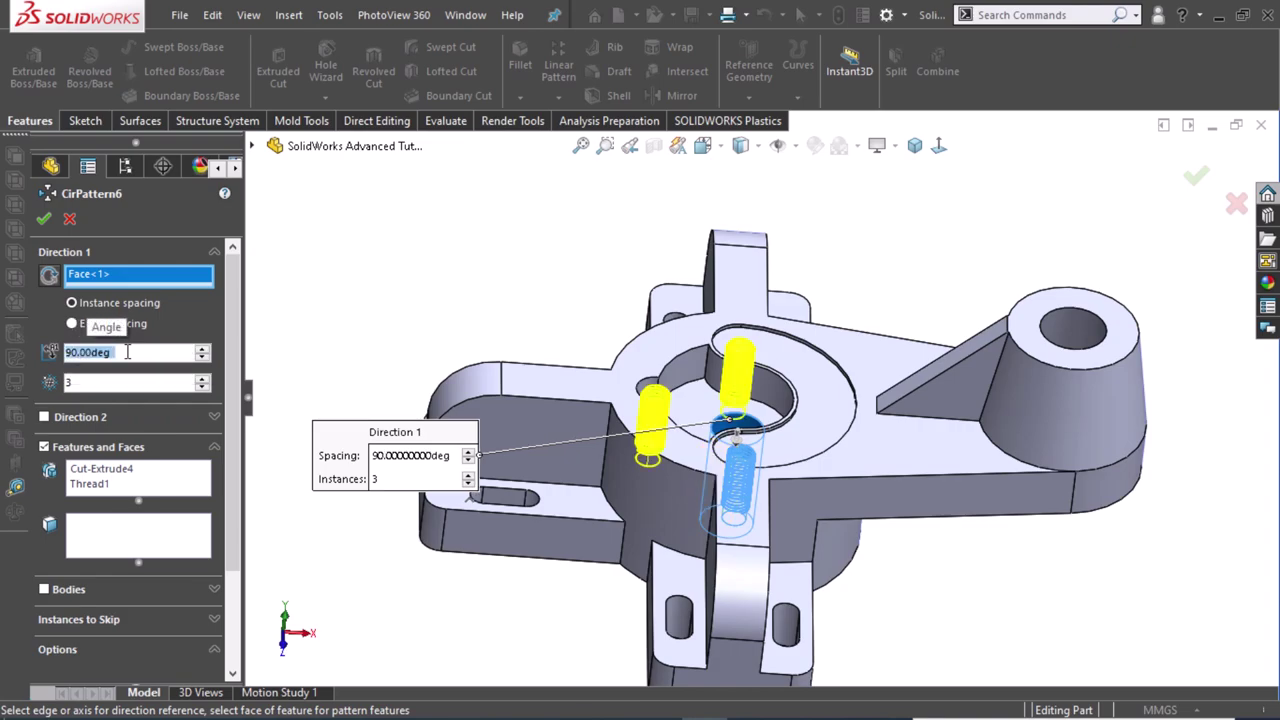
click(47, 279)
Apply CirPattern6, creating threaded holes at 90° intervals around the hub.
click(42, 222)
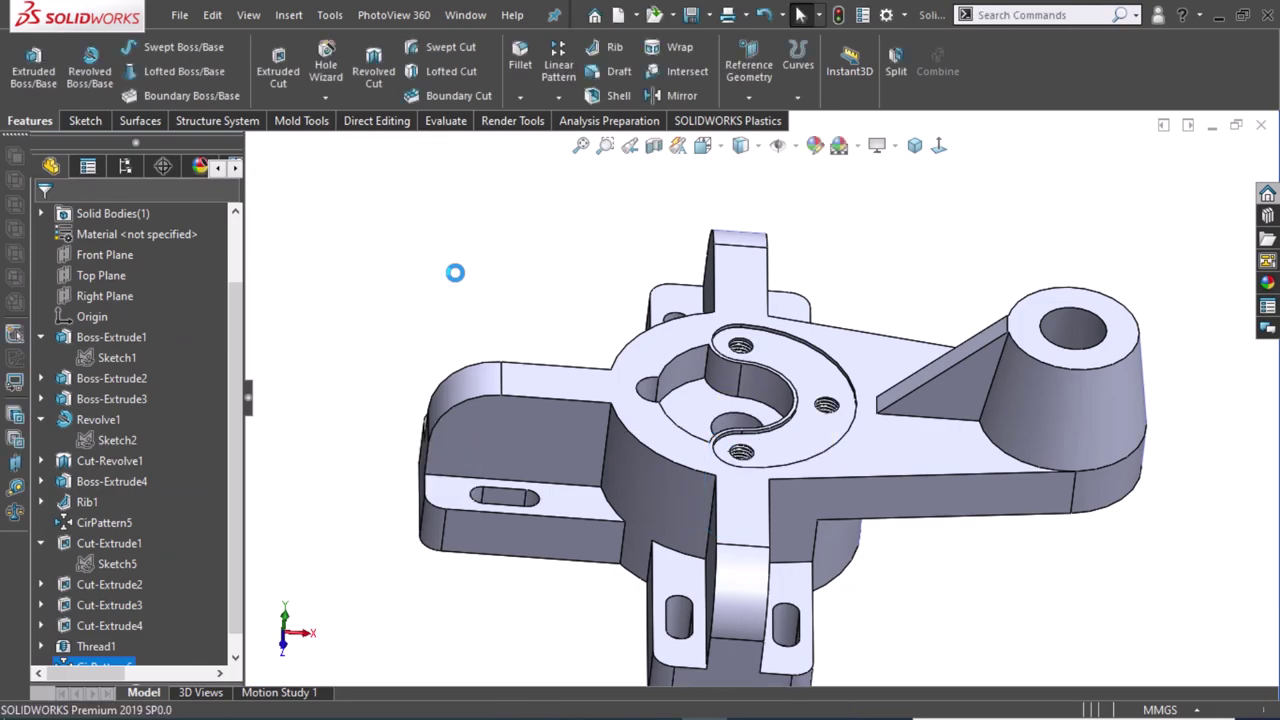
Zoom to fit, orbit to inspect the underside and top of the bracket, then return to isometric.
key(f)
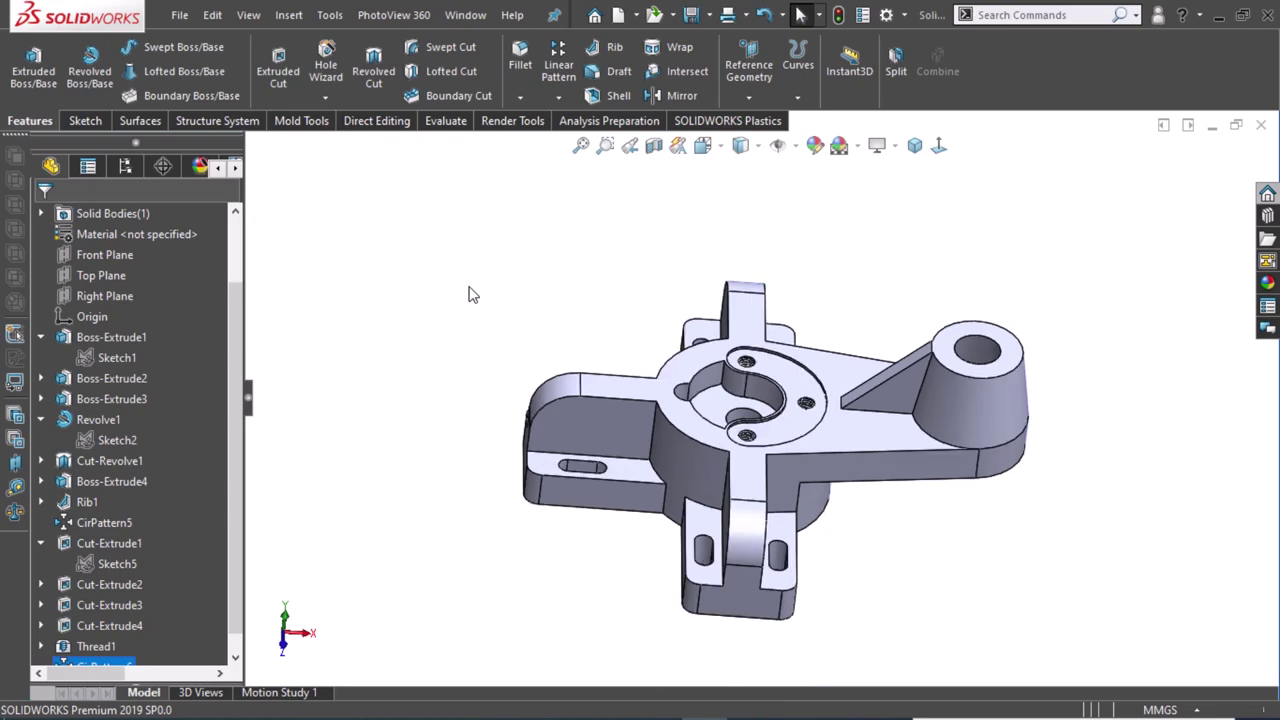
mouse_move(472, 294)
middle_down()
mouse_move(526, 320)
mouse_move(520, 457)
mouse_move(481, 503)
mouse_move(489, 323)
mouse_move(427, 124)
middle_up()
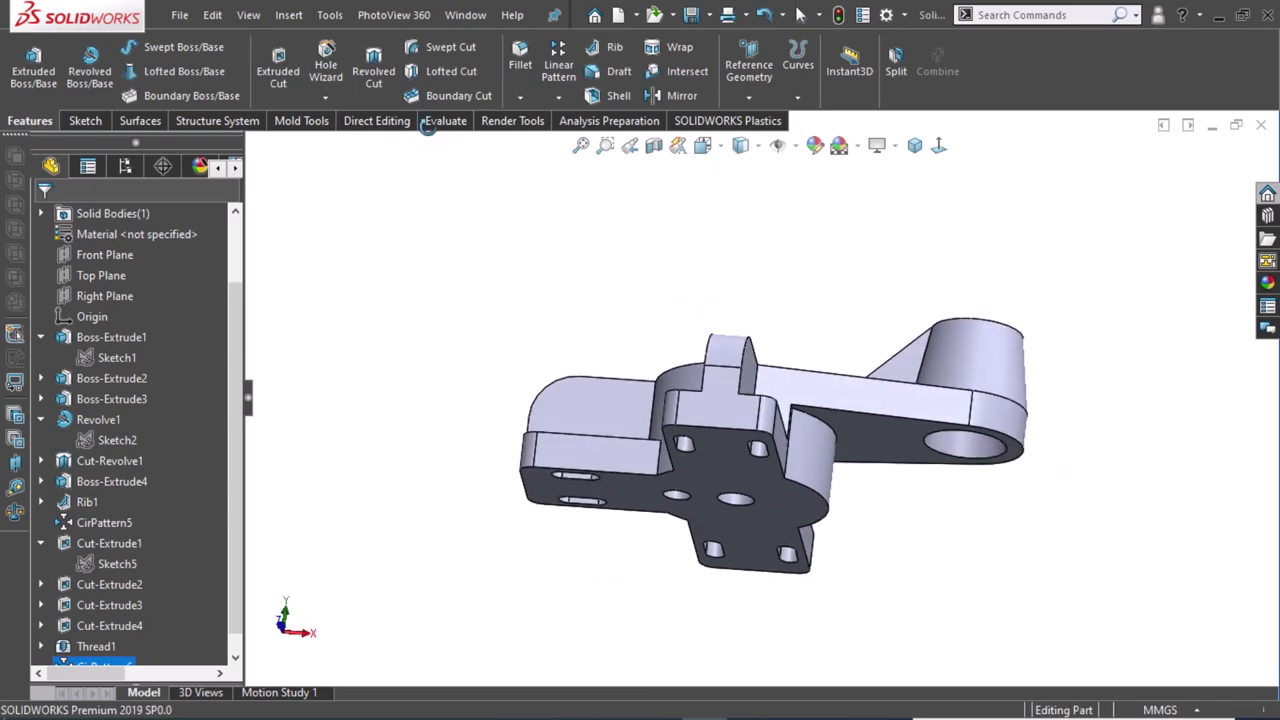
mouse_move(566, 434)
middle_down()
mouse_move(531, 291)
mouse_move(552, 185)
mouse_move(571, 629)
mouse_move(600, 651)
mouse_move(570, 660)
middle_up()
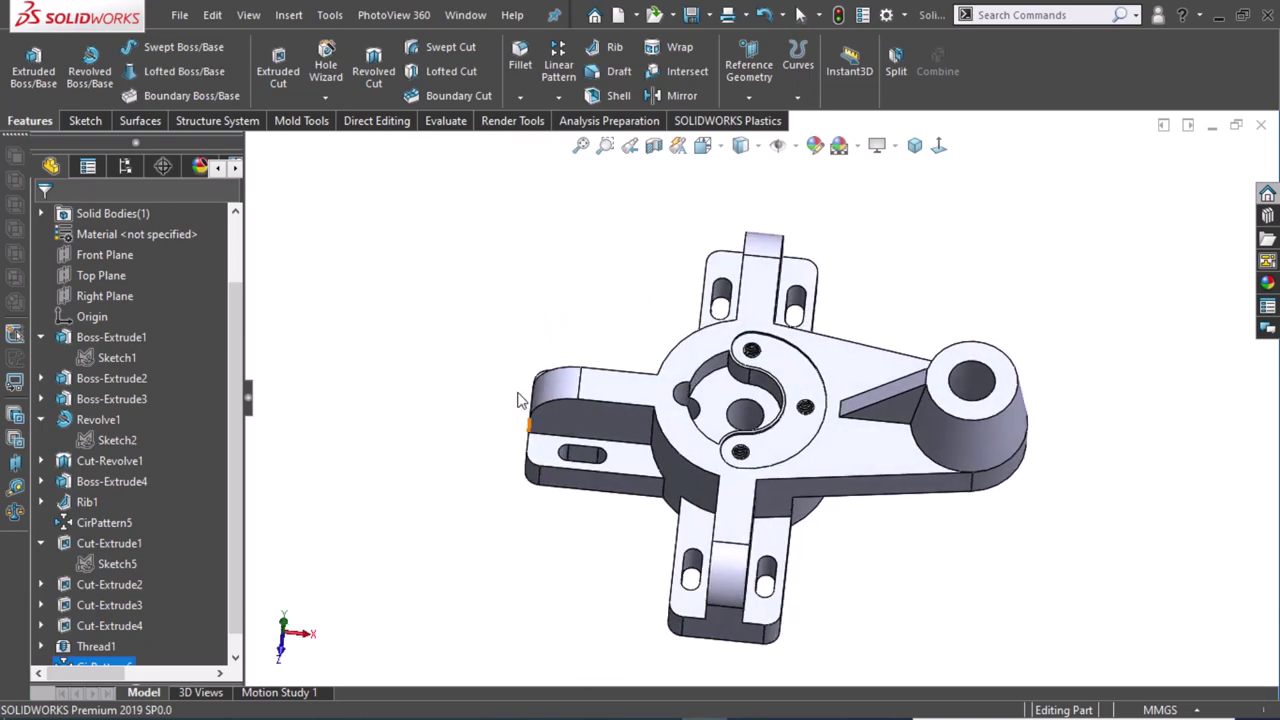
mouse_move(518, 400)
middle_down()
mouse_move(523, 517)
mouse_move(509, 434)
mouse_move(529, 263)
mouse_move(627, 507)
mouse_move(623, 331)
mouse_move(640, 223)
middle_up()
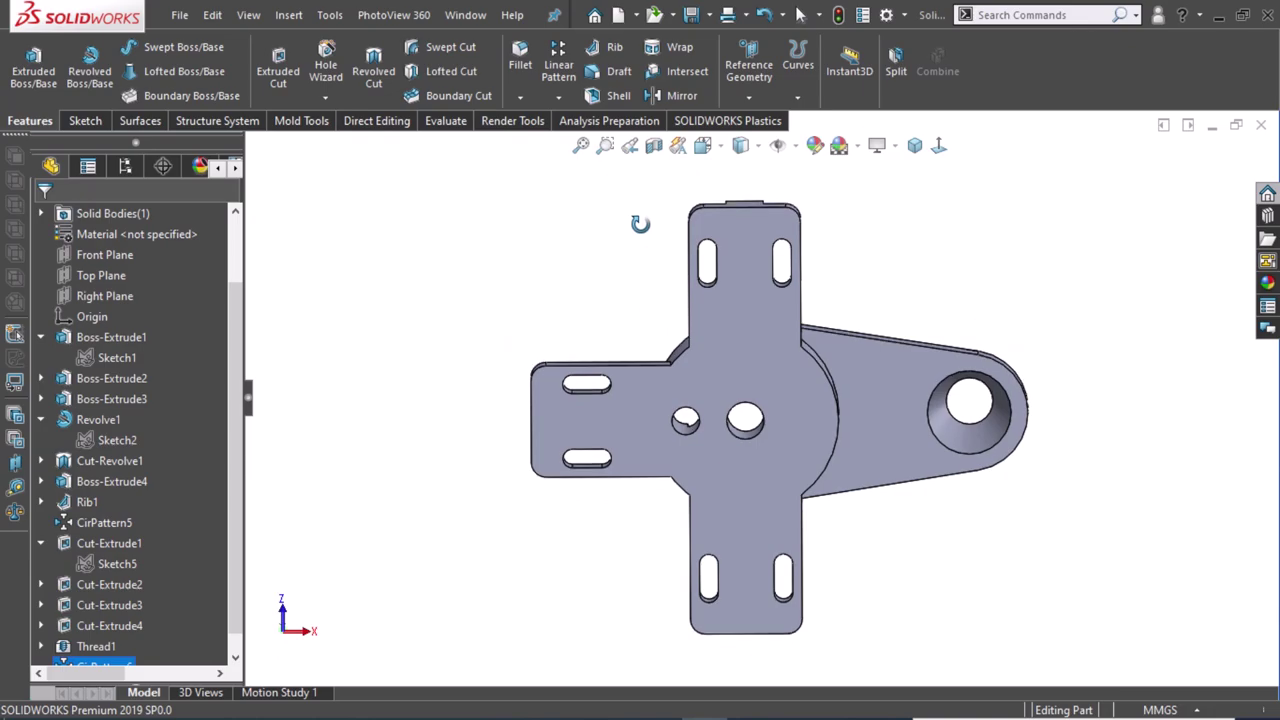
key(Escape)
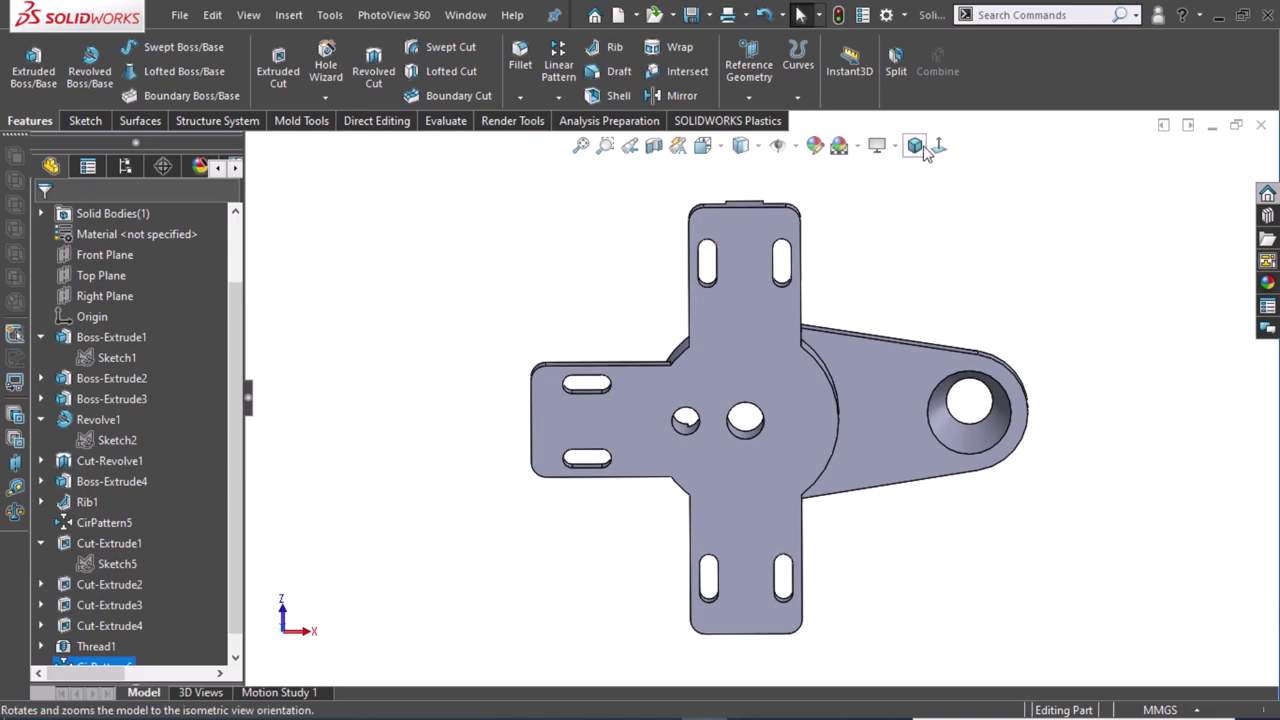
click(915, 146)
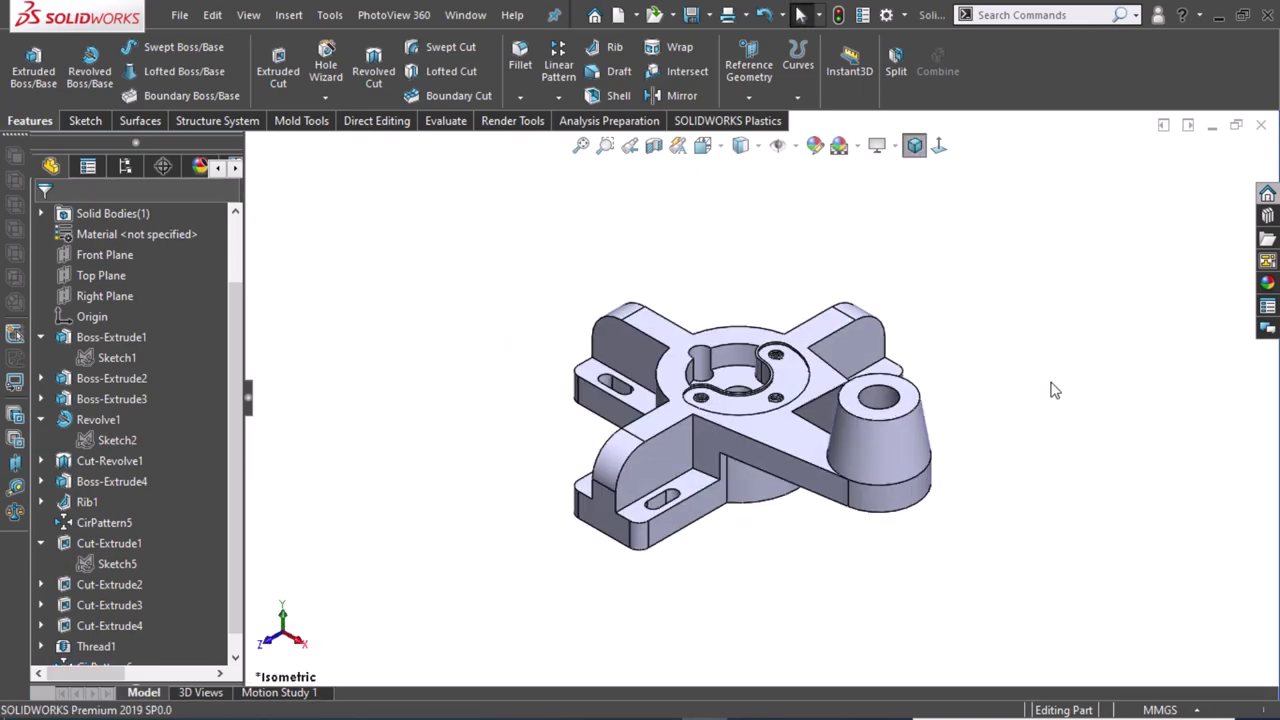